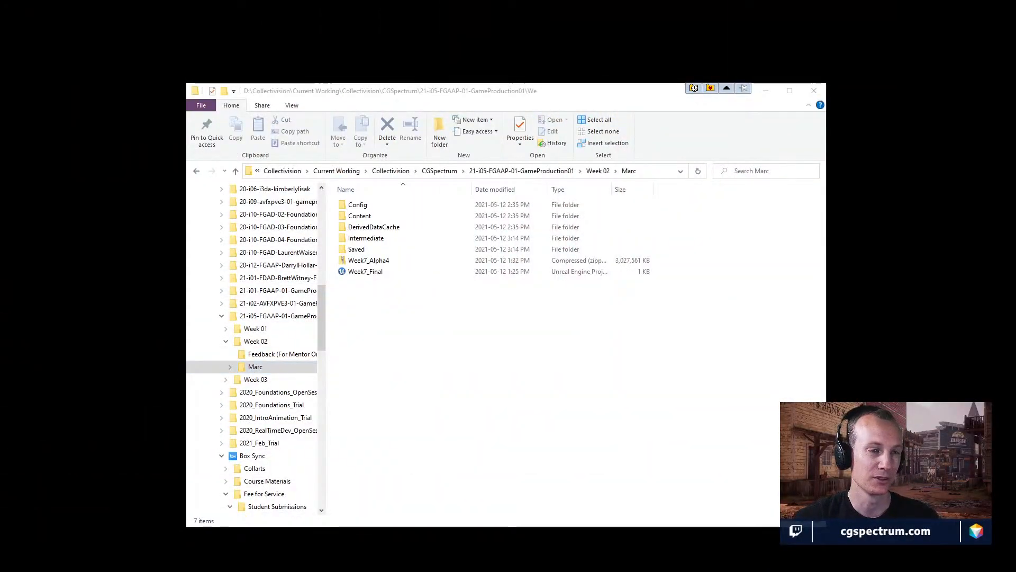
# - Read the May 14 post in the #general_real-time3d Slack channel, covering the level's download link, models used, sound sources and preview image
pyautogui.moveTo(734, 82); pyautogui.dragTo(631, 69)
pyautogui.scroll(9, 596, 196)
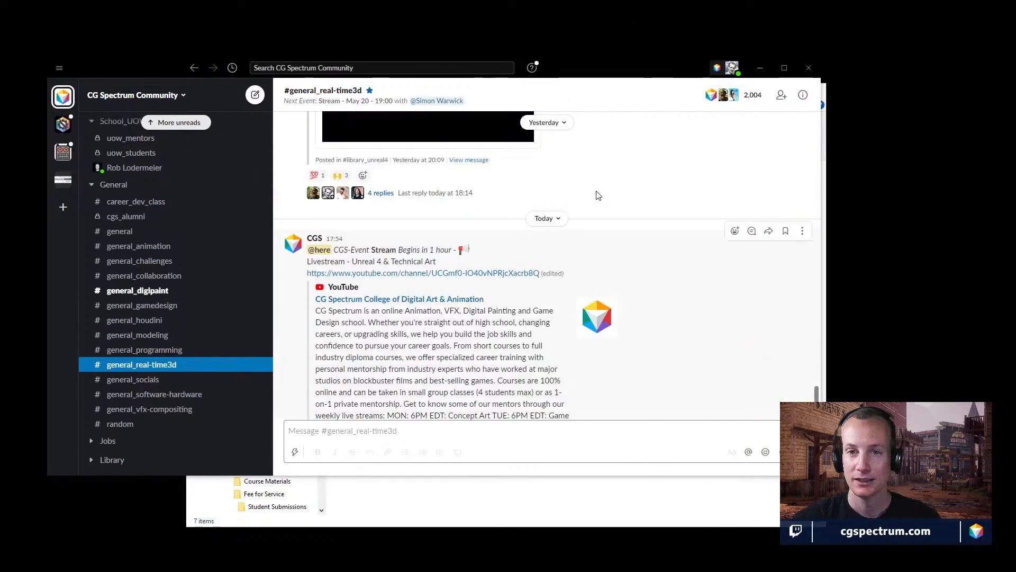
pyautogui.scroll(5, 444, 301)
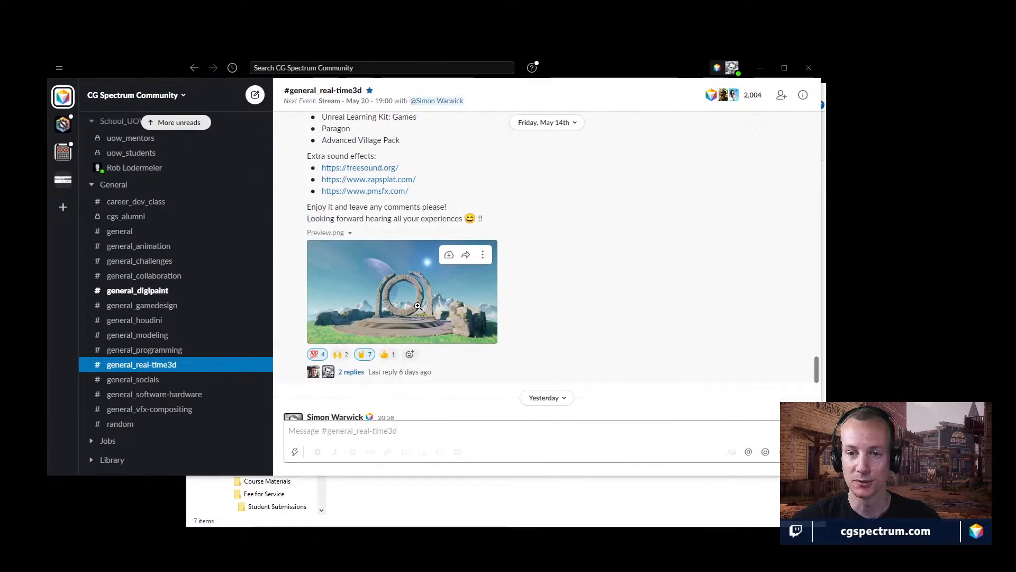
pyautogui.scroll(-2, 444, 302)
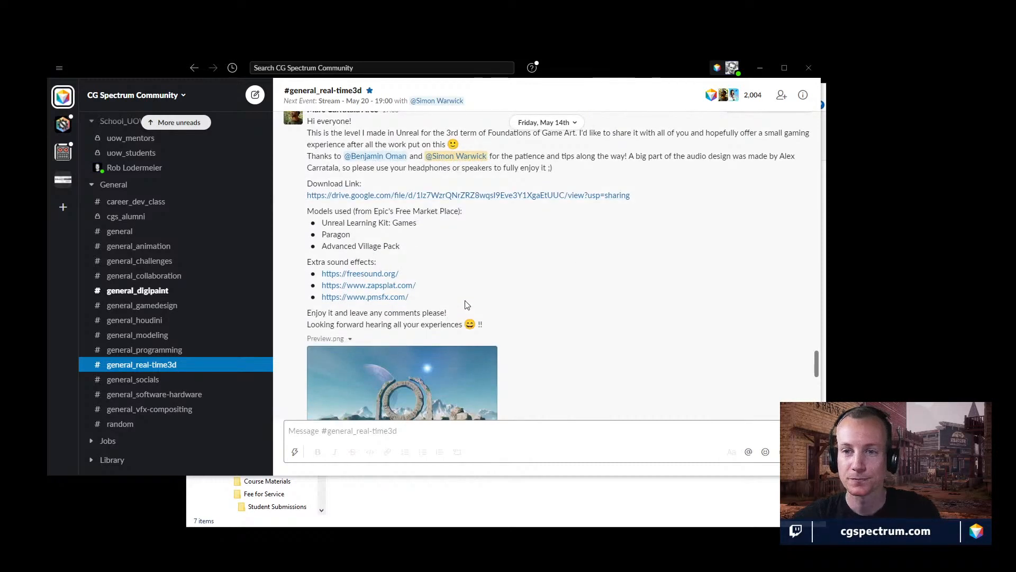
pyautogui.scroll(1, 460, 304)
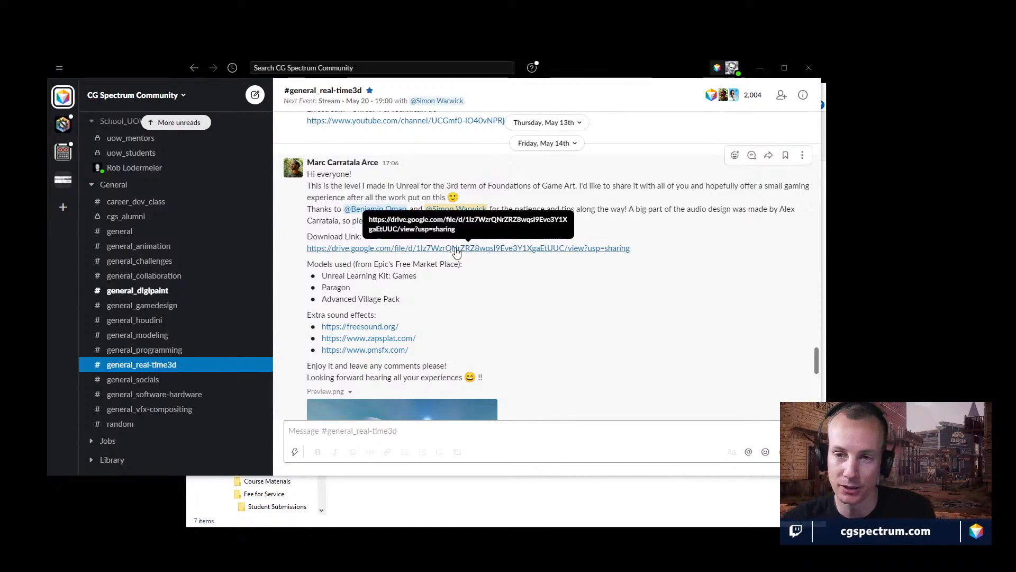
pyautogui.scroll(-3, 522, 309)
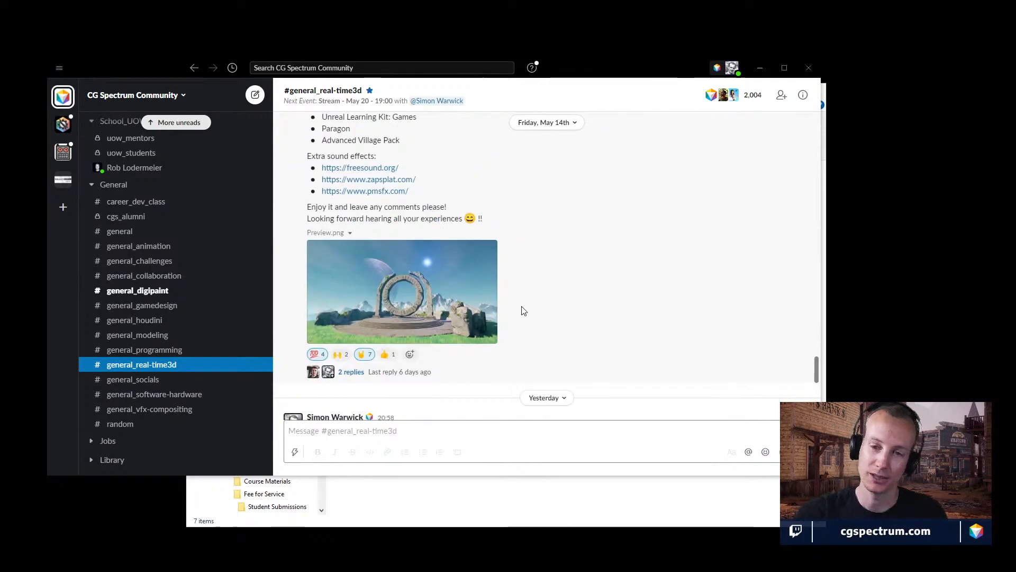
pyautogui.scroll(-3, 523, 311)
pyautogui.scroll(4, 523, 311)
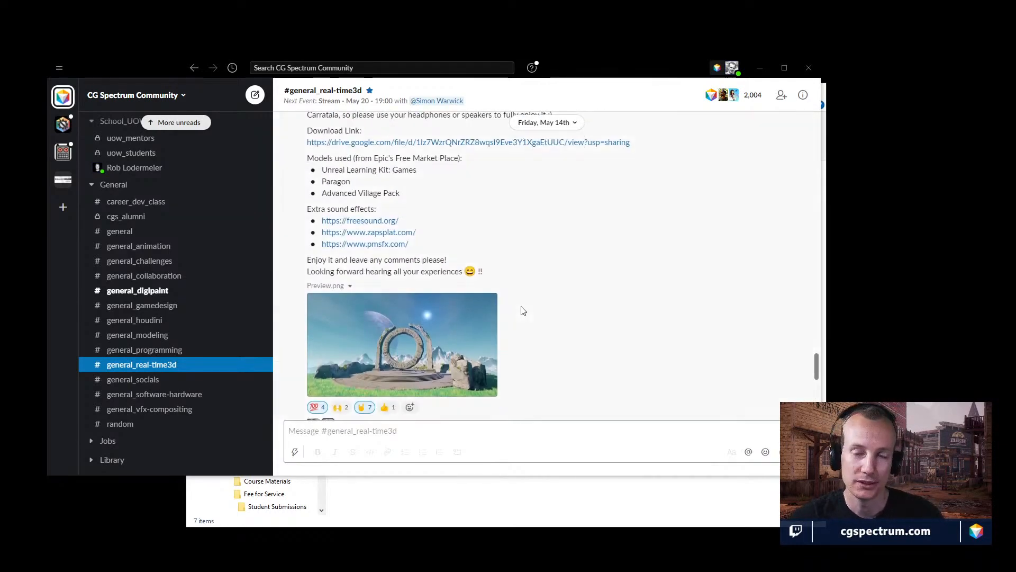
pyautogui.scroll(2, 523, 311)
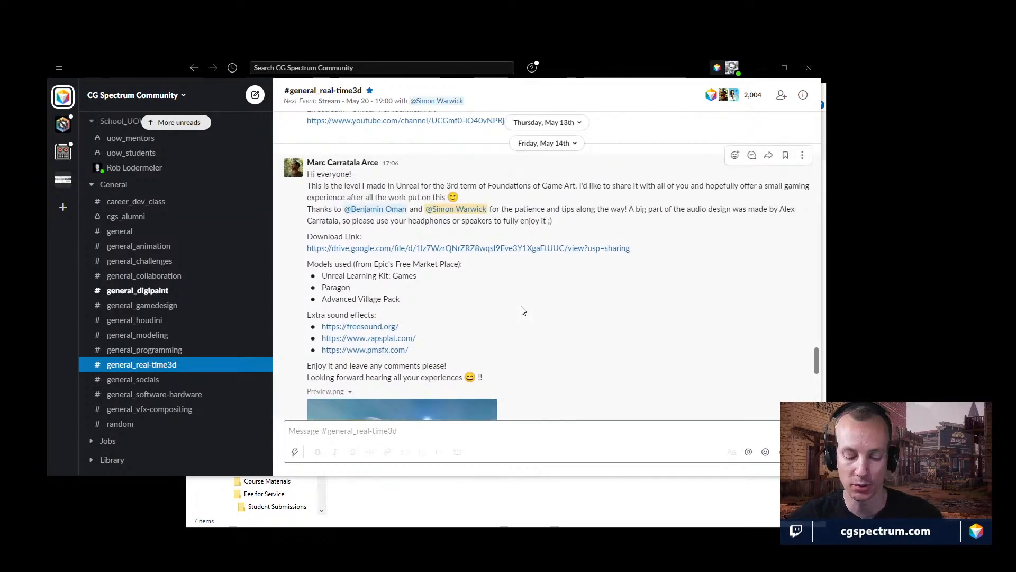
pyautogui.scroll(-1, 523, 311)
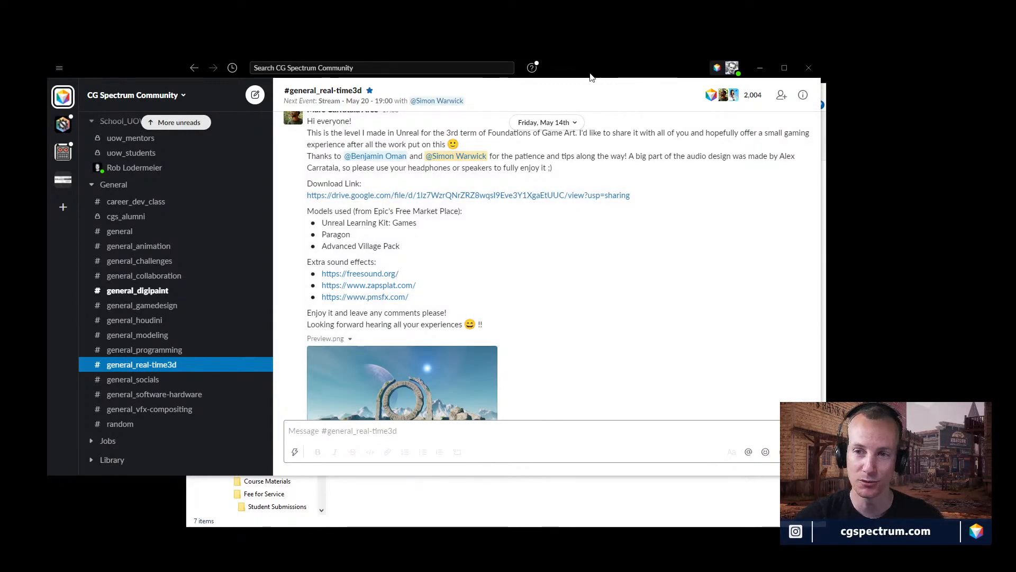
pyautogui.scroll(-3, 586, 185)
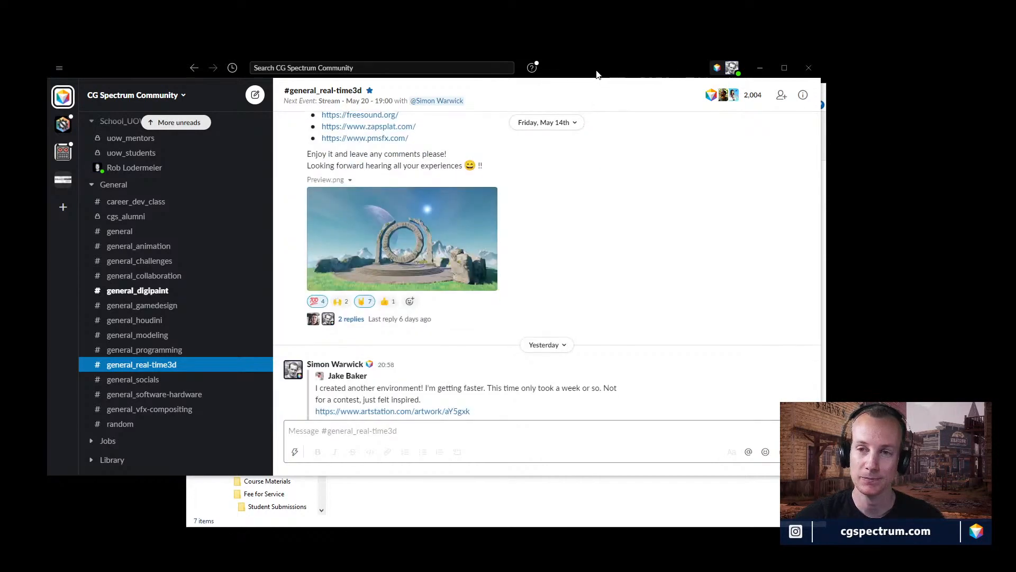
# - Switch to File Explorer, open the Week7_Final Unreal project and slightly widen the level viewport
pyautogui.moveTo(596, 74); pyautogui.dragTo(601, 165)
pyautogui.click(614, 96)
pyautogui.click(377, 273)
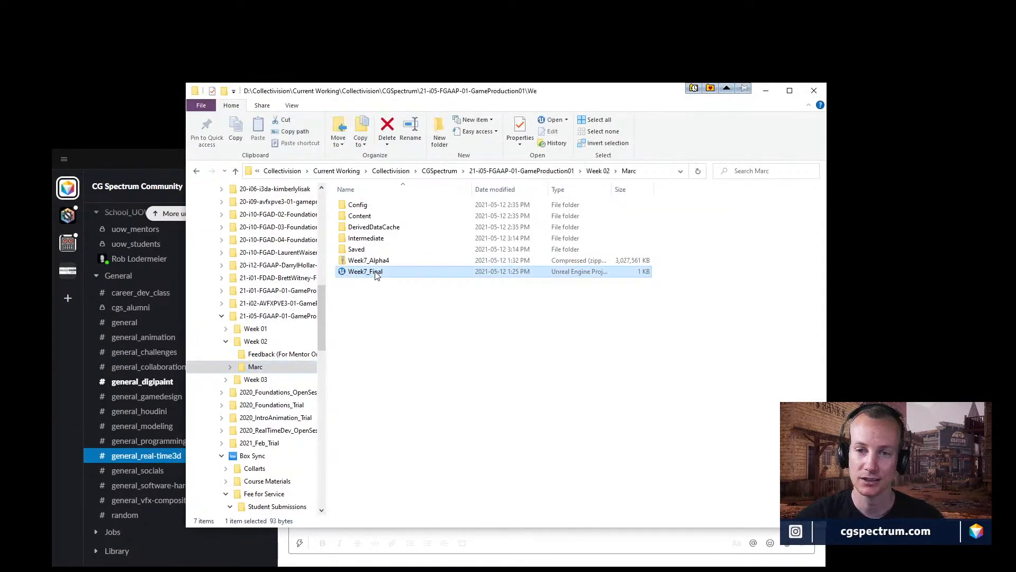
pyautogui.doubleClick(377, 274)
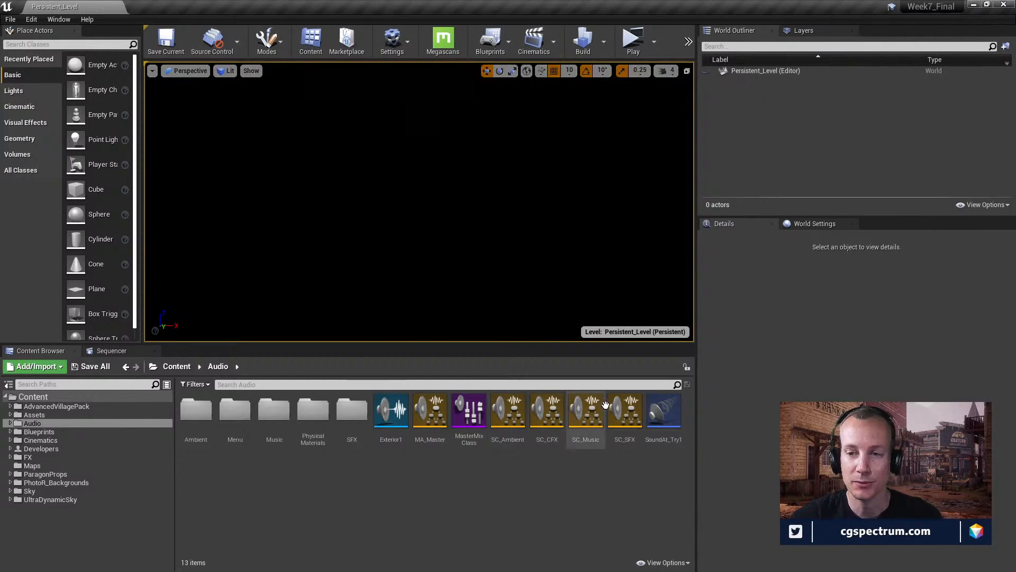
pyautogui.moveTo(696, 272); pyautogui.dragTo(721, 272)
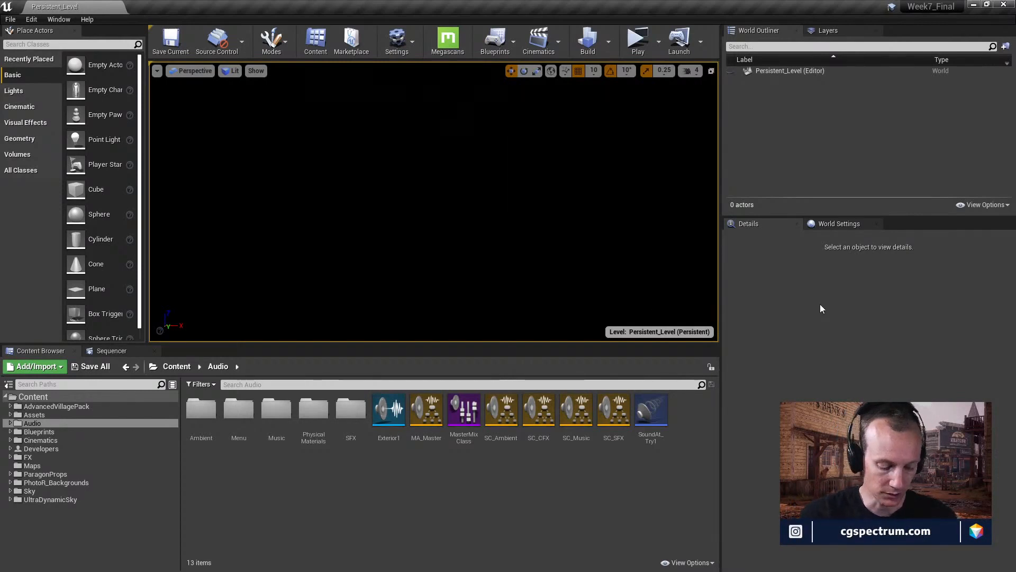
# - Play-test the level in a standalone preview, quit from the game's main menu and start the preview again
pyautogui.click(659, 46)
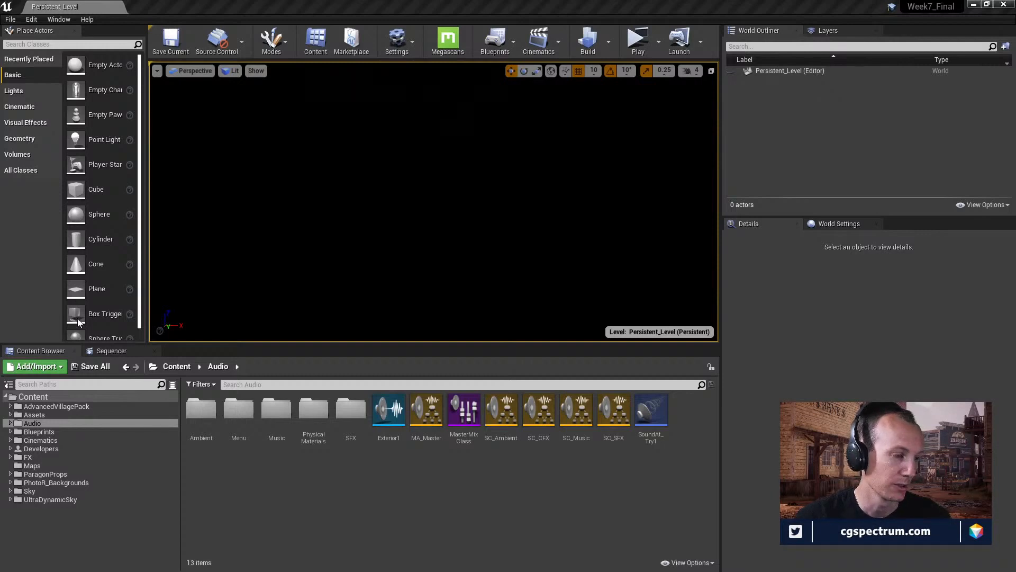
pyautogui.click(640, 44)
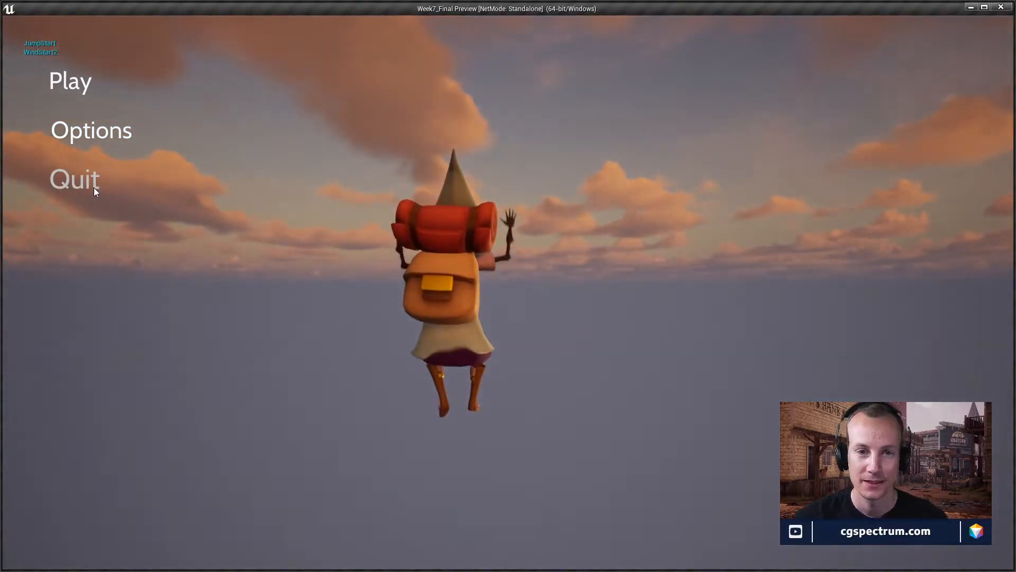
pyautogui.click(93, 187)
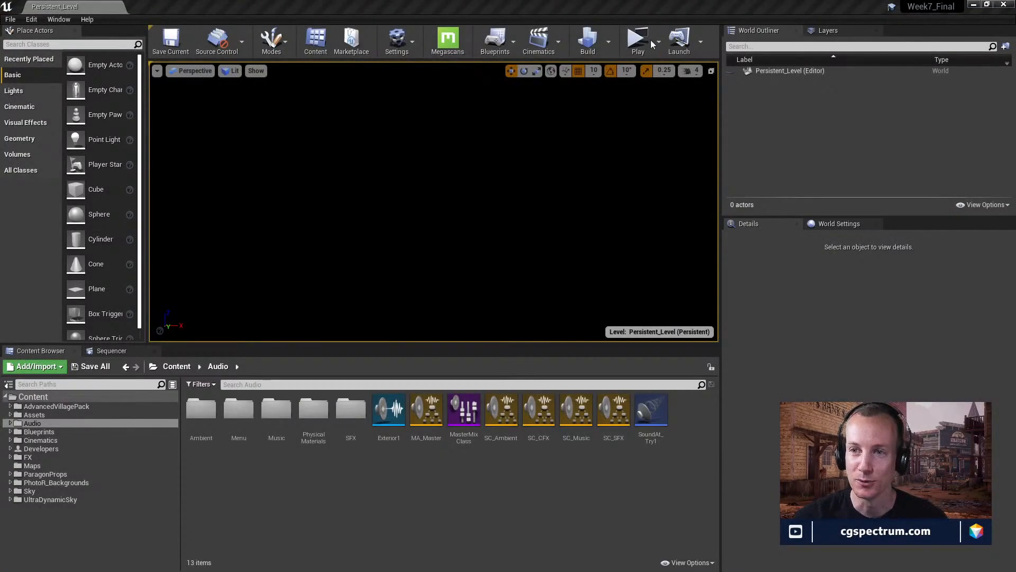
pyautogui.click(644, 41)
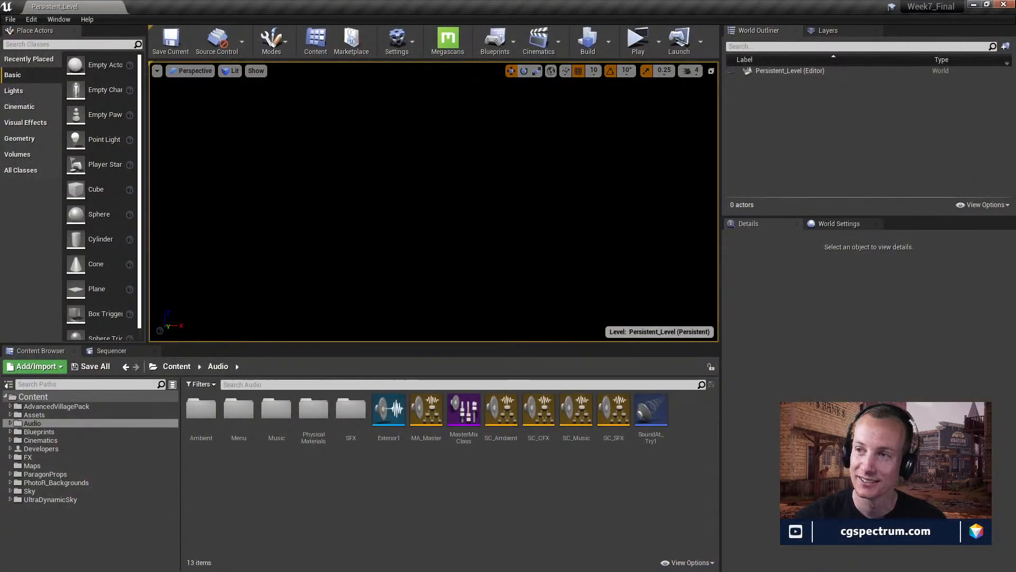
# - Open the Level Blueprint of Persistent_Level and maximize its window
pyautogui.click(498, 46)
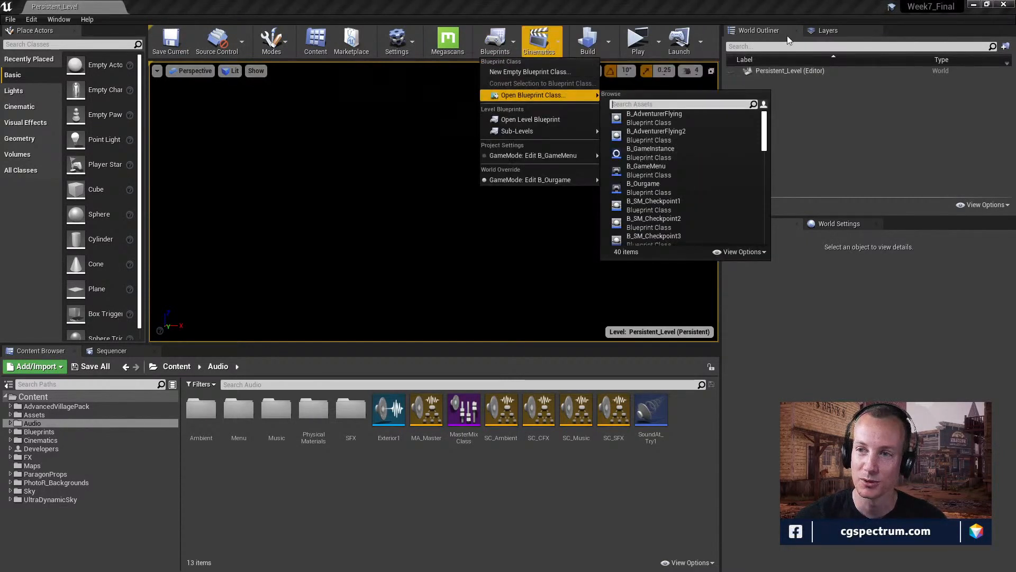
pyautogui.click(512, 118)
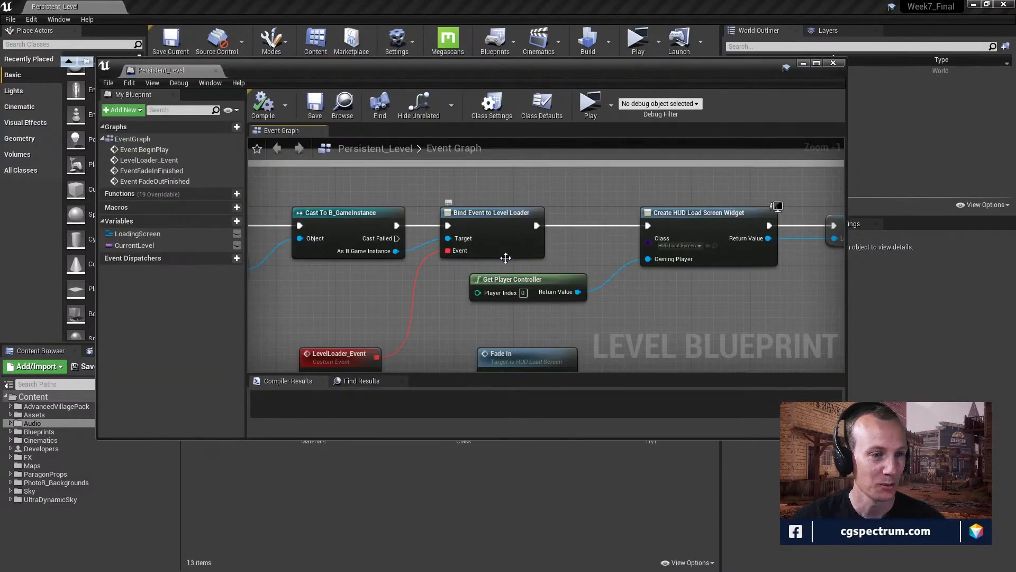
pyautogui.moveTo(549, 70); pyautogui.dragTo(516, 0)
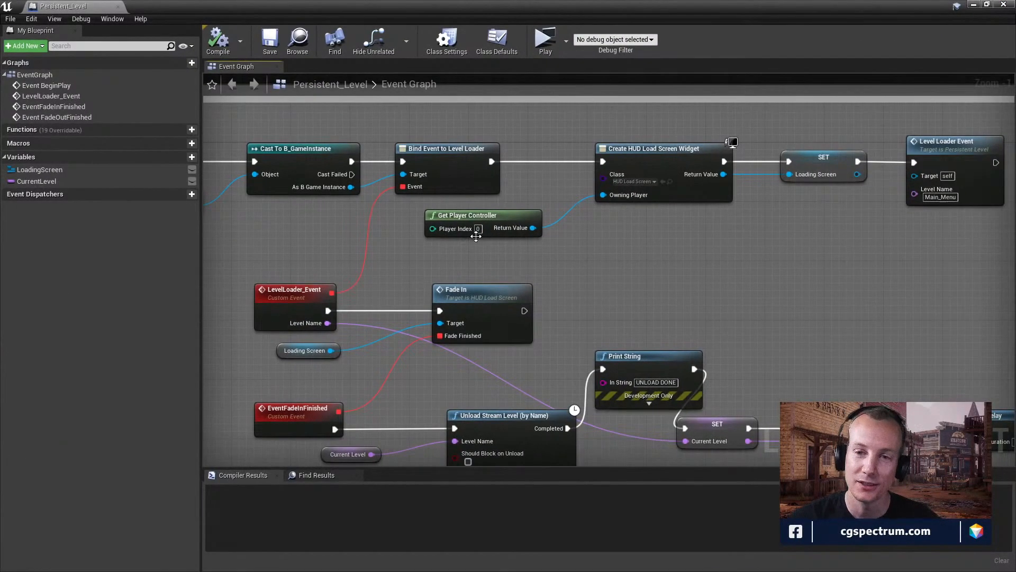
# - Examine the Level Loader section of the event graph, from Event BeginPlay through the fade and level streaming nodes
pyautogui.moveTo(484, 269); pyautogui.dragTo(576, 216, button='right')
pyautogui.scroll(-2, 576, 217)
pyautogui.moveTo(521, 248); pyautogui.dragTo(412, 296, button='right')
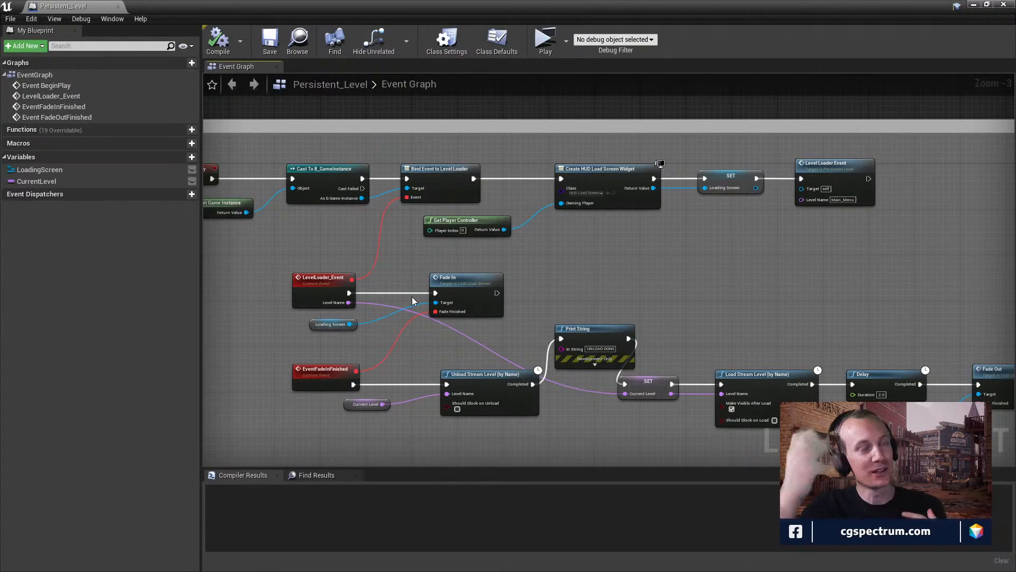
pyautogui.moveTo(719, 403); pyautogui.dragTo(558, 271, button='right')
pyautogui.moveTo(457, 247); pyautogui.dragTo(824, 343, button='right')
pyautogui.moveTo(622, 251); pyautogui.dragTo(585, 350, button='right')
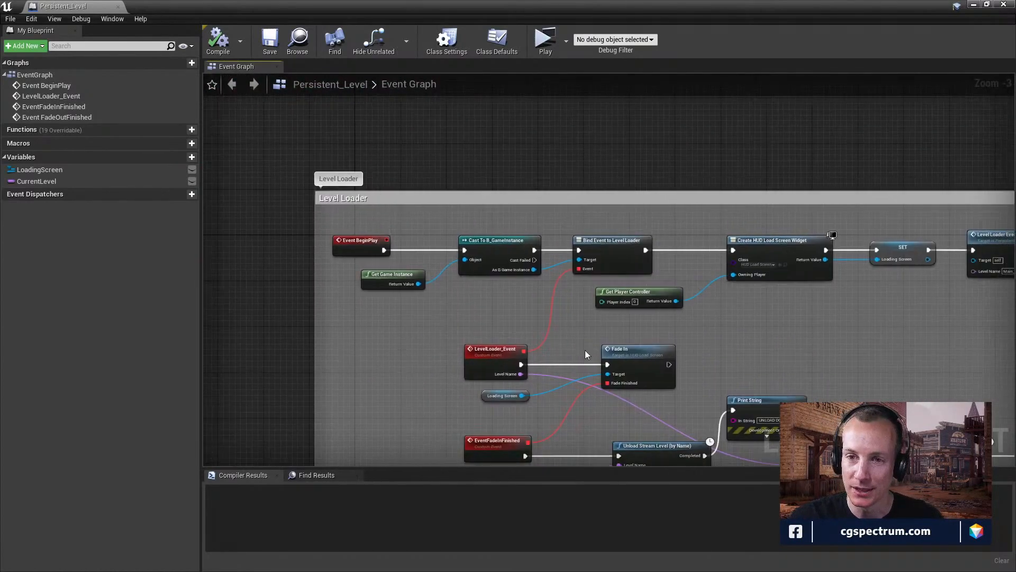
pyautogui.scroll(-5, 586, 350)
pyautogui.scroll(4, 545, 202)
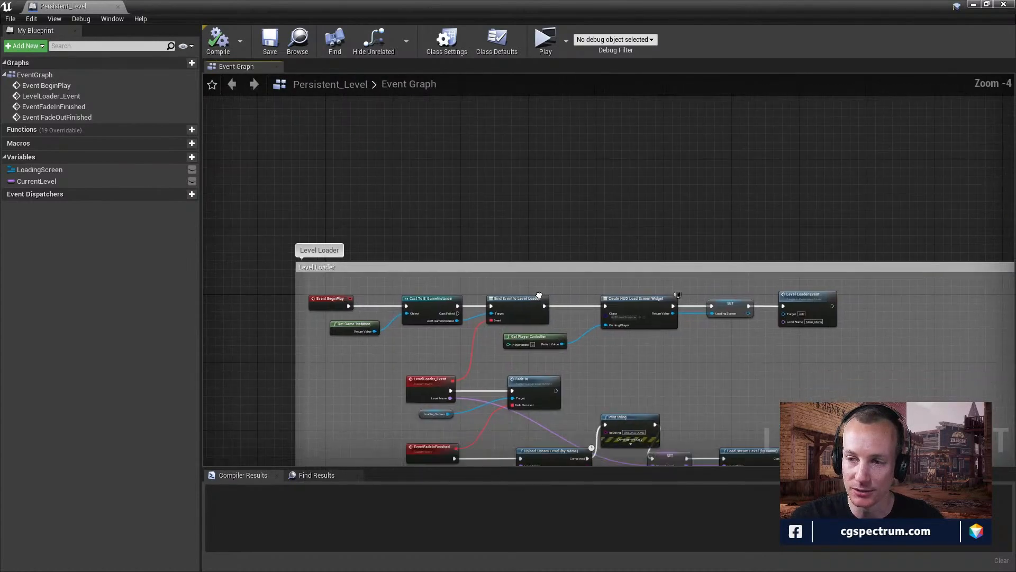
pyautogui.moveTo(539, 295); pyautogui.dragTo(549, 221, button='right')
pyautogui.scroll(3, 548, 222)
pyautogui.moveTo(728, 324); pyautogui.dragTo(548, 239, button='right')
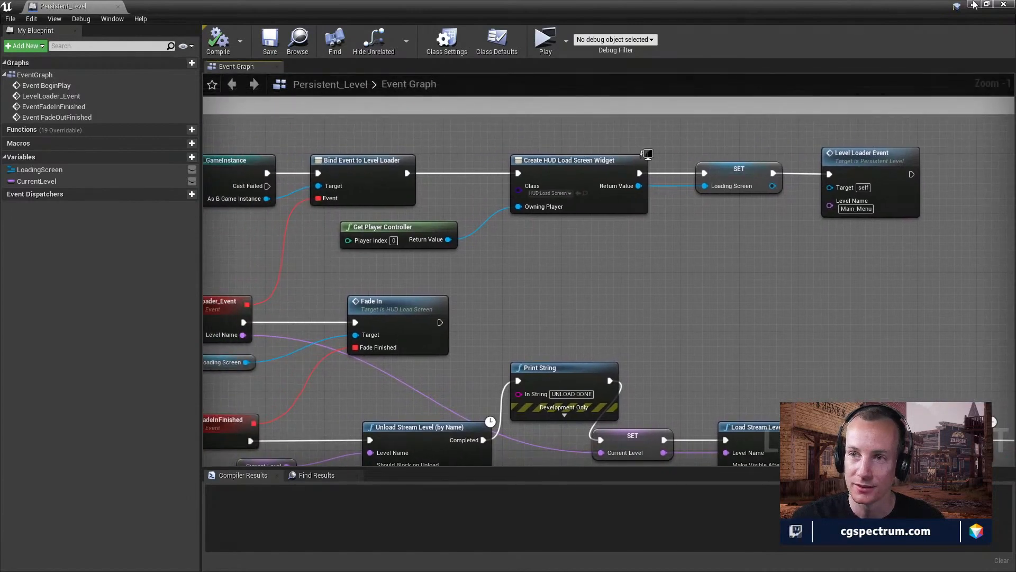
# - Close the Level Blueprint and the Week7_Final project editor
pyautogui.click(1003, 5)
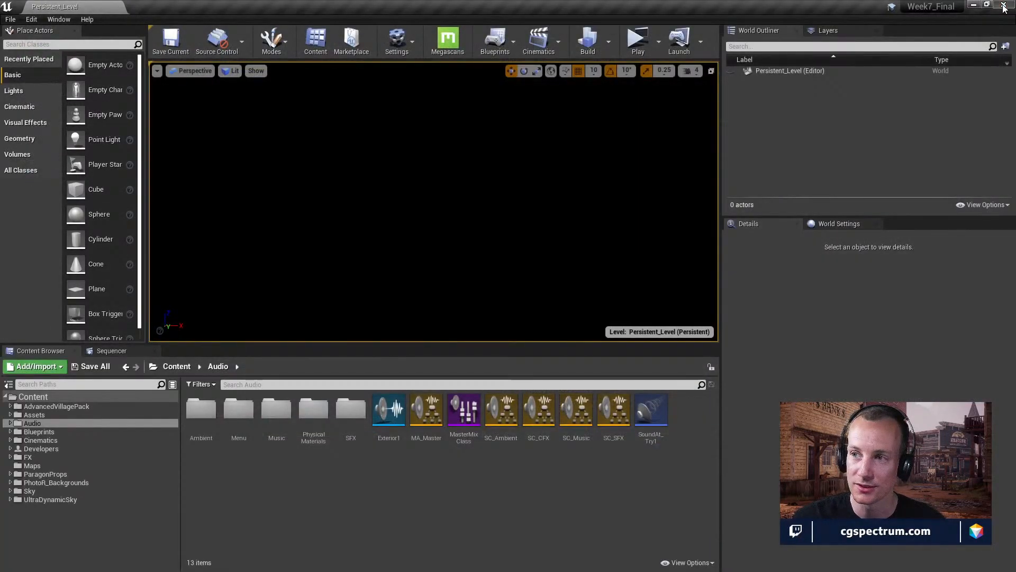
pyautogui.click(1004, 5)
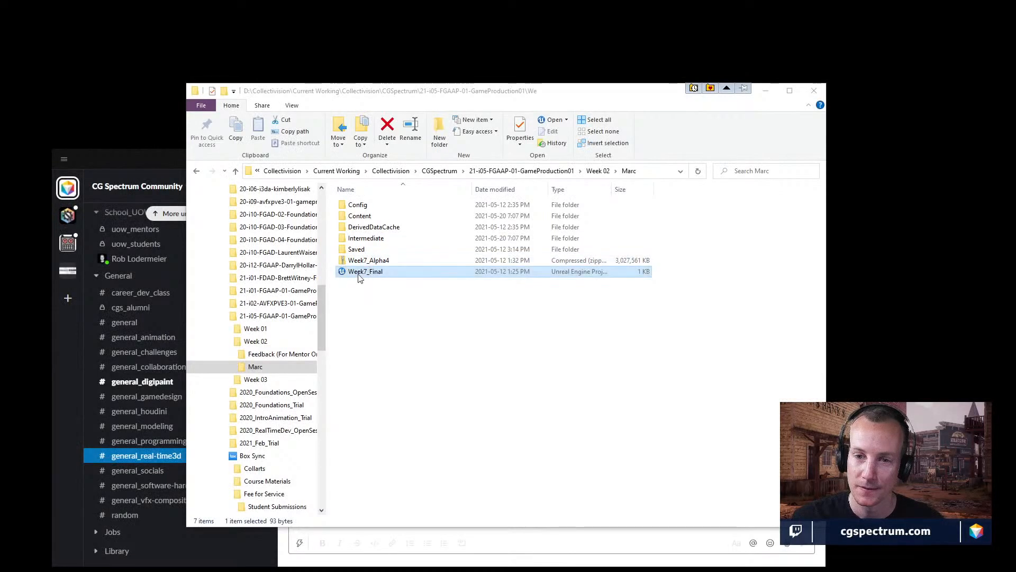
# - Create a folder named Temp in the project directory and move the Week7_Alpha4 archive into it
pyautogui.rightClick(369, 313)
pyautogui.moveTo(403, 480)
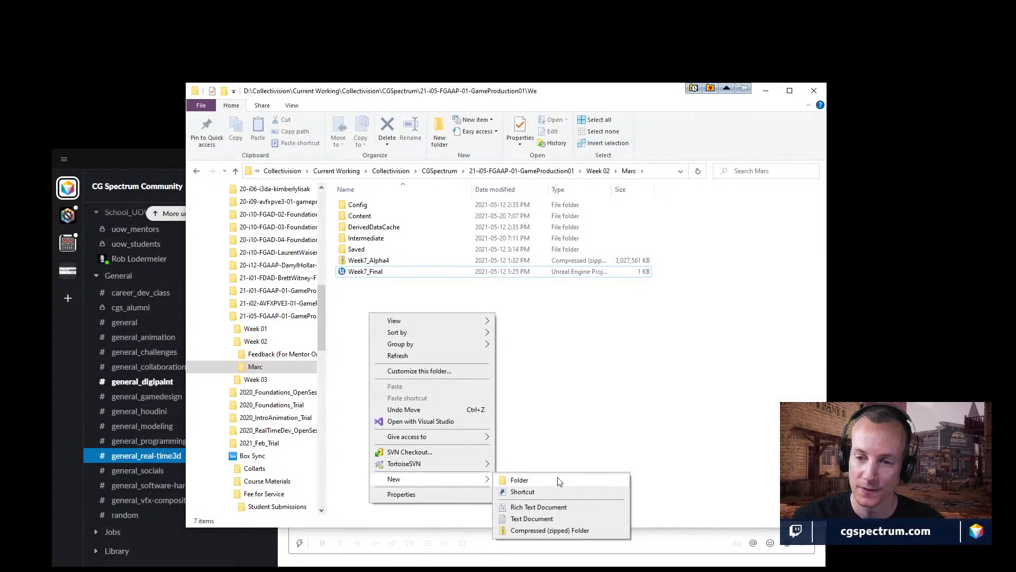
pyautogui.click(560, 480)
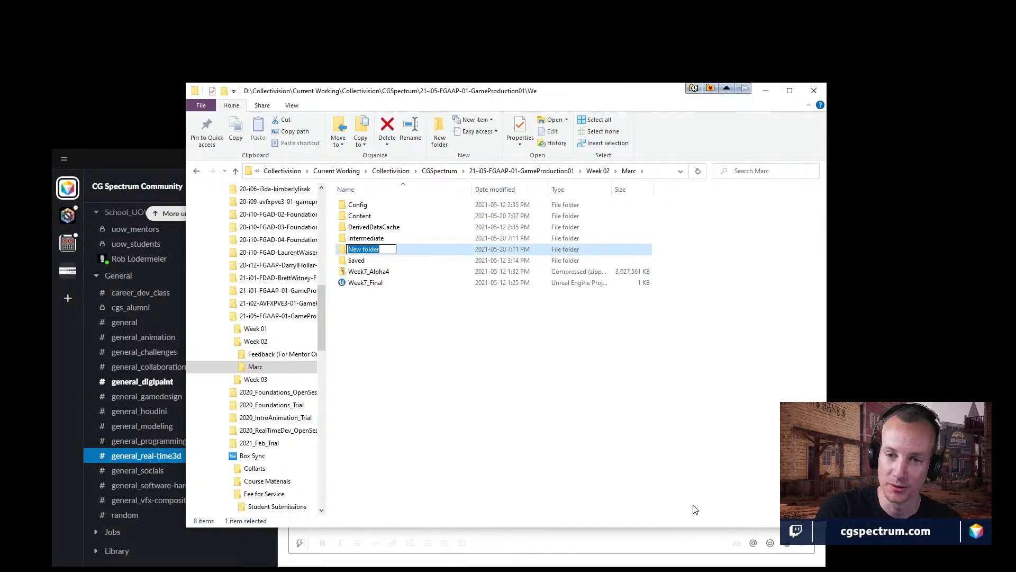
pyautogui.write('Temp')
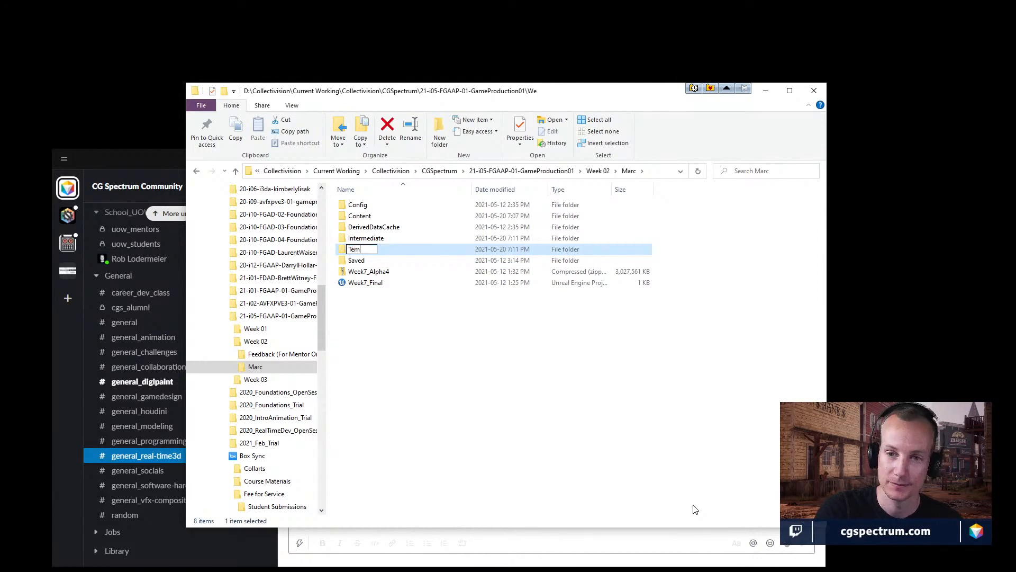
pyautogui.press('Return')
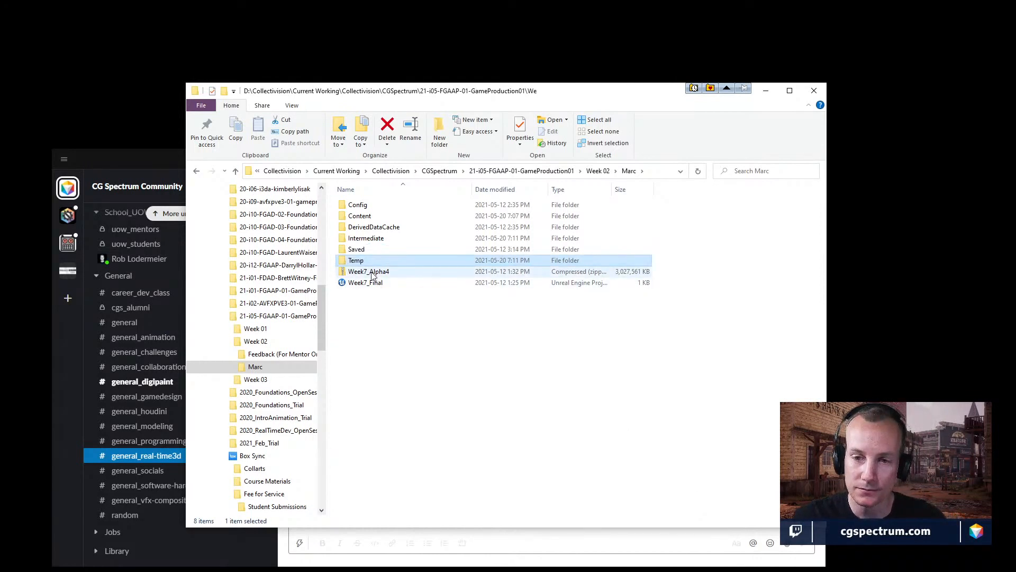
pyautogui.moveTo(367, 271); pyautogui.dragTo(355, 261)
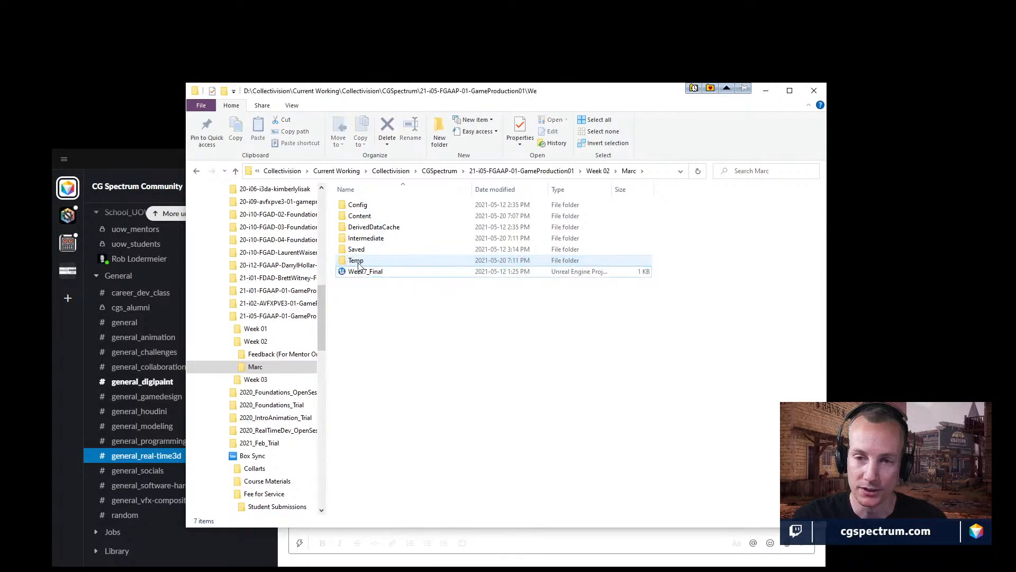
# - Extract the Week7_Alpha4 archive inside the Temp folder with 7-Zip and open the extracted Week7_Final project
pyautogui.doubleClick(354, 260)
pyautogui.rightClick(368, 206)
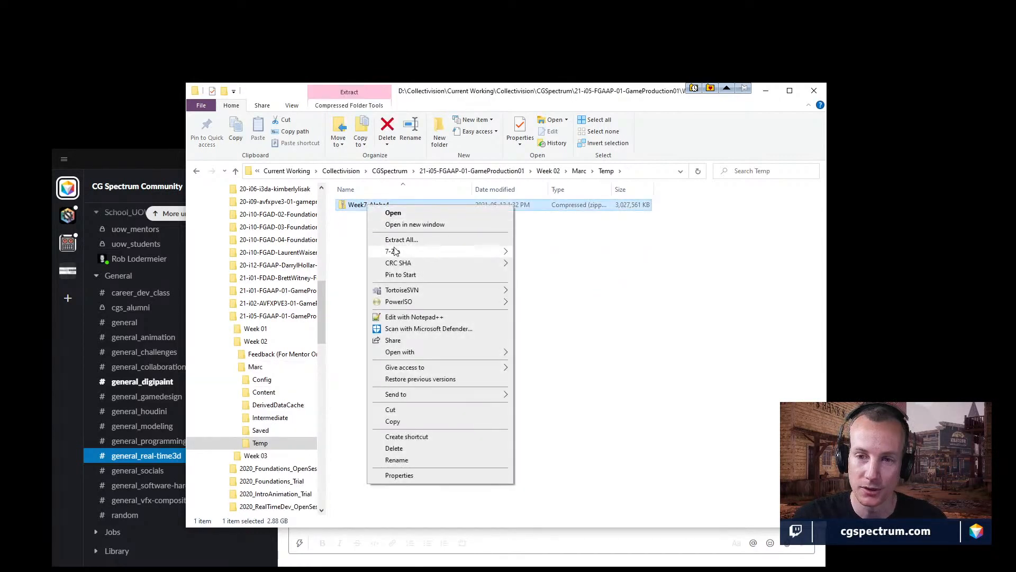
pyautogui.moveTo(395, 252)
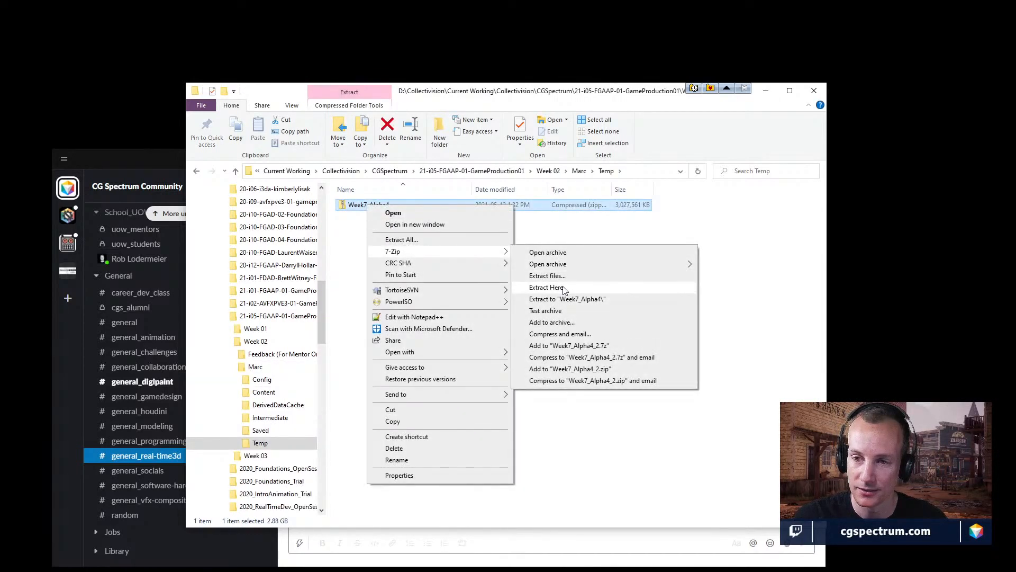
pyautogui.click(547, 287)
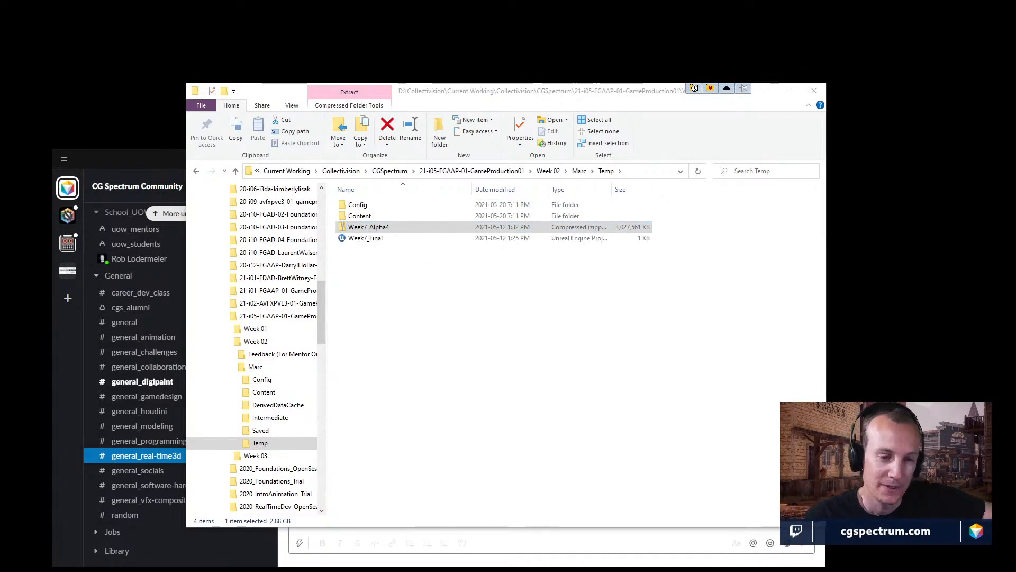
pyautogui.click(418, 272)
pyautogui.doubleClick(365, 238)
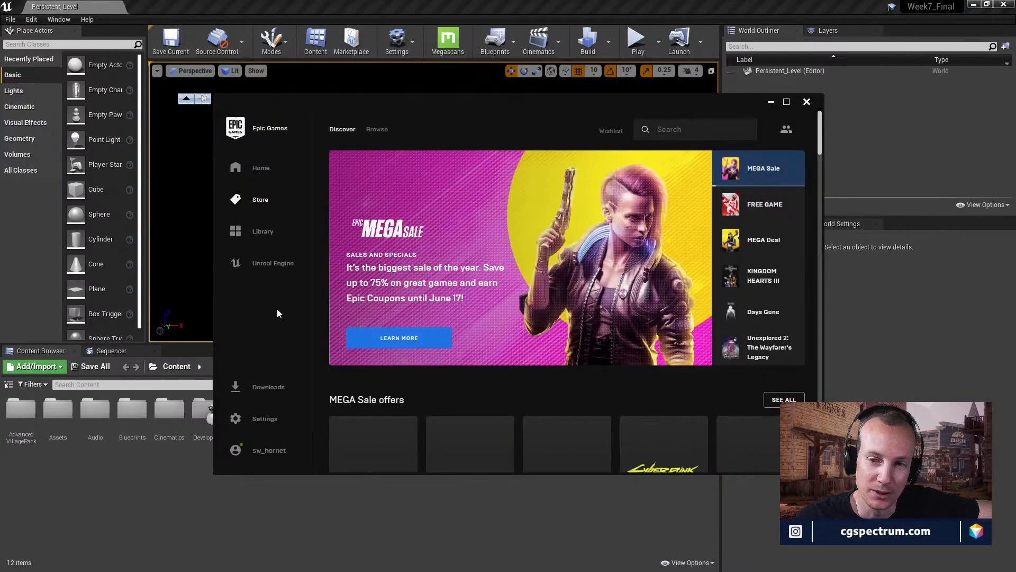
# - Move the Epic Games Launcher window away from the level editor
pyautogui.scroll(-8, 487, 266)
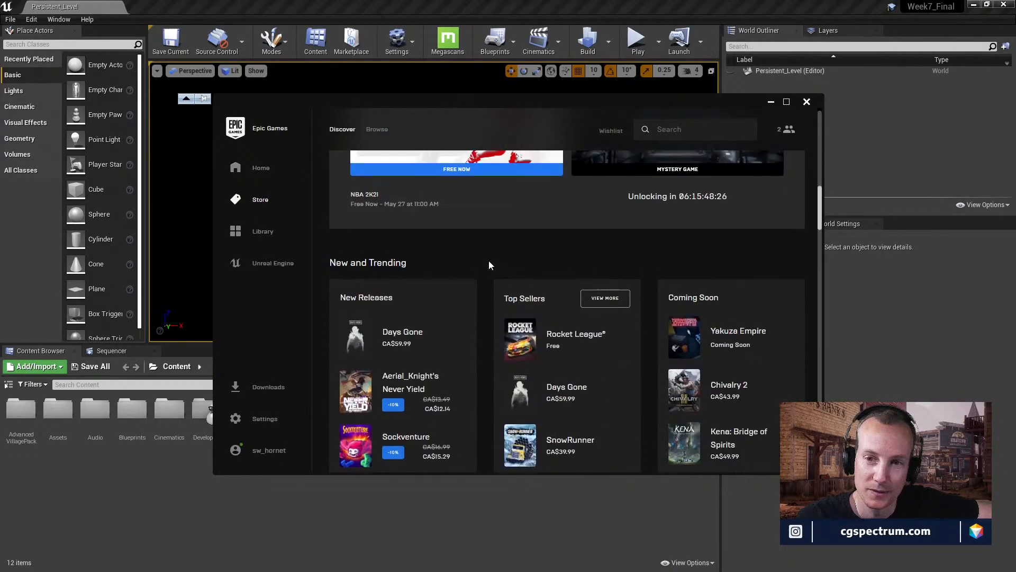
pyautogui.scroll(4, 489, 265)
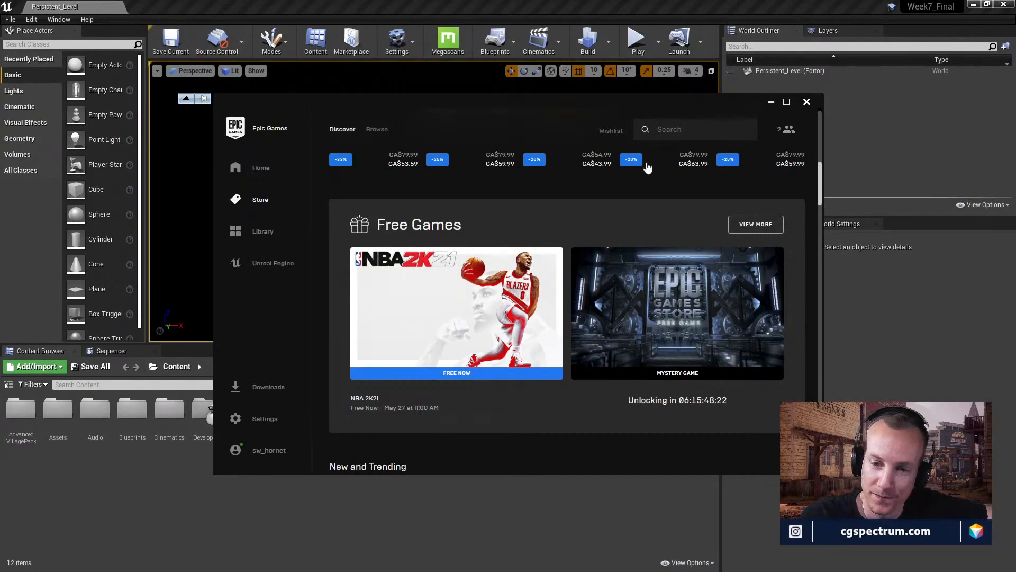
pyautogui.moveTo(640, 106); pyautogui.dragTo(0, 159)
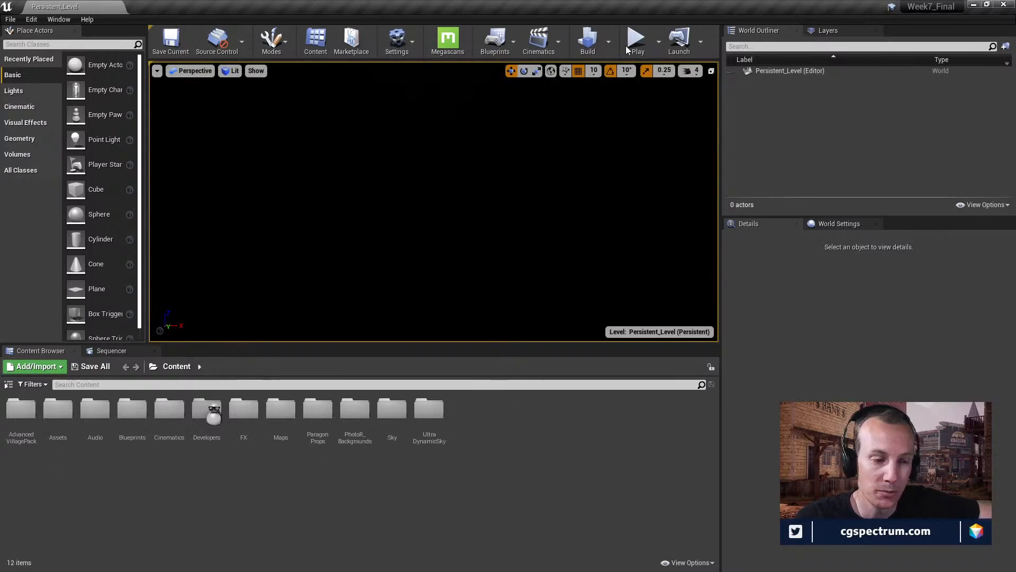
# - Play the level in a New Editor Window (PIE) and start the game from its main menu
pyautogui.click(658, 43)
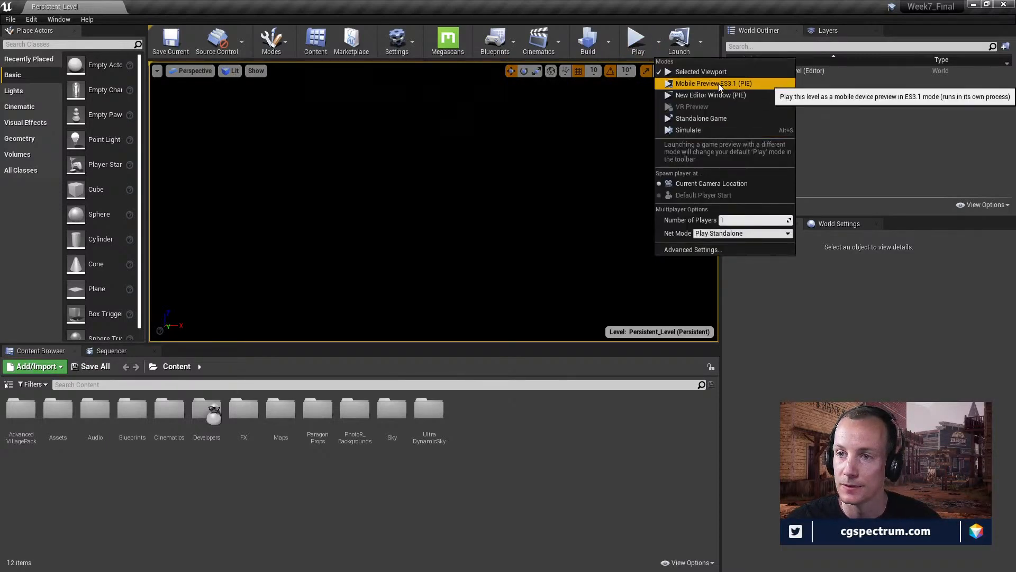
pyautogui.click(710, 93)
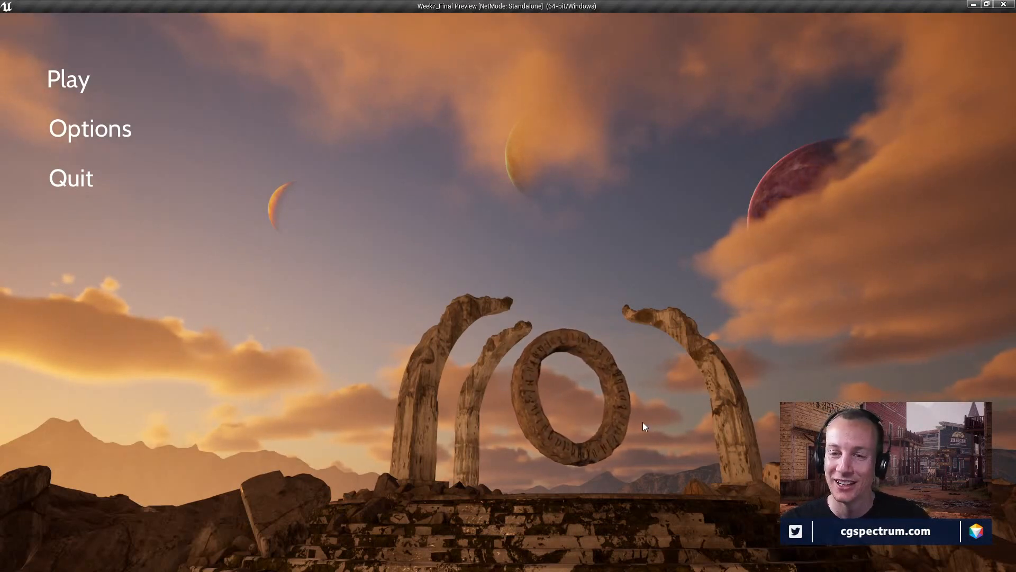
pyautogui.click(69, 80)
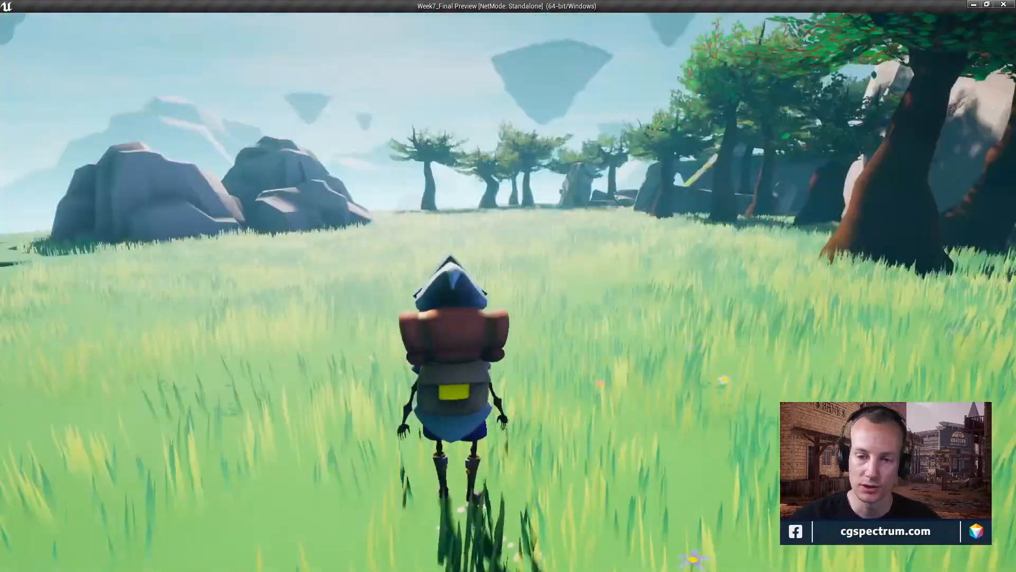
# - Run the character across the starting meadow, with a jump on the way, up to the Ancient Ruins
pyautogui.press('w')
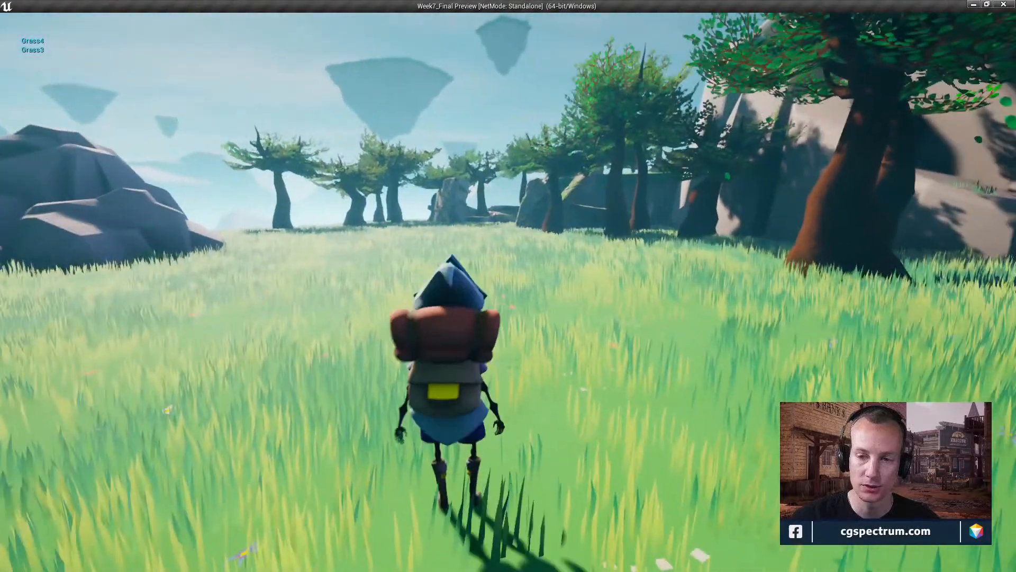
pyautogui.press('w')
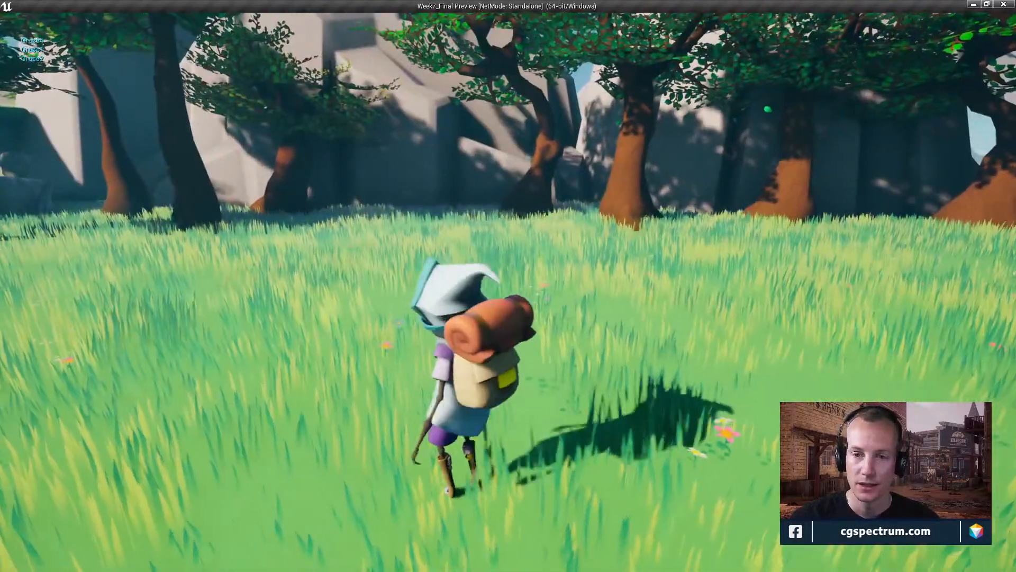
pyautogui.press('space')
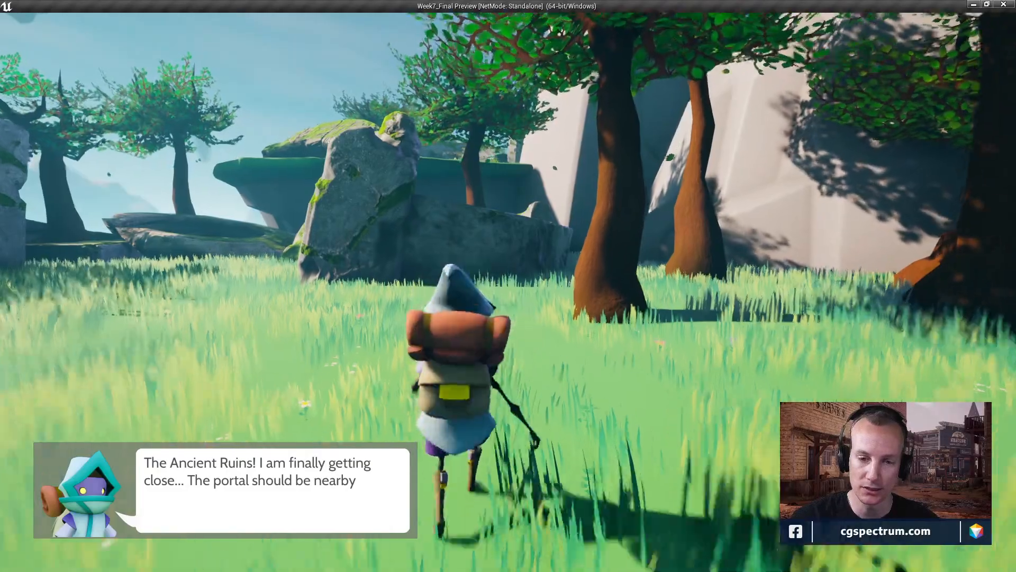
pyautogui.press('w')
pyautogui.press('a')
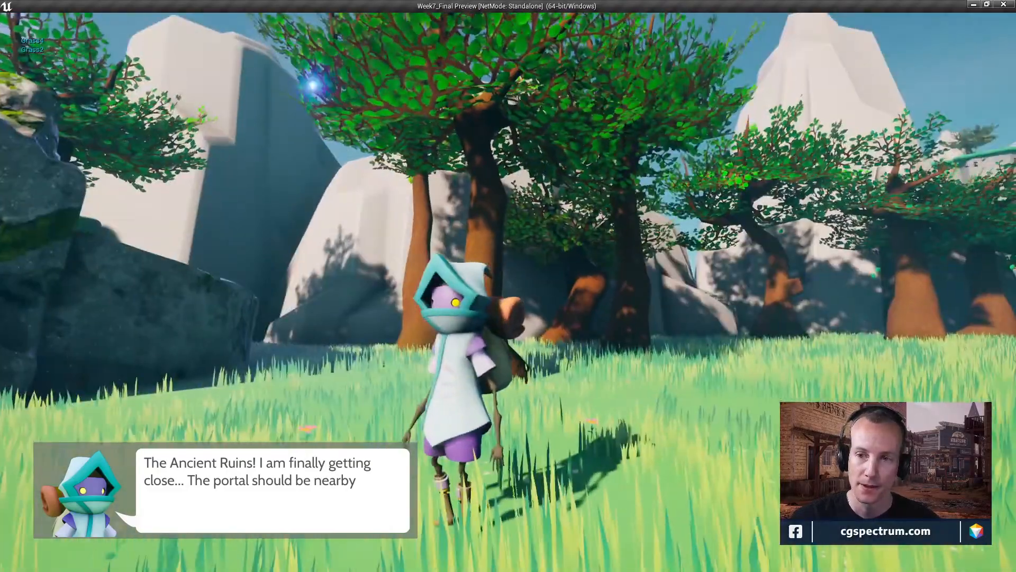
# - Run past the standing stones and jump at the mossy leaning rock to play-test the ruins area
pyautogui.press('w')
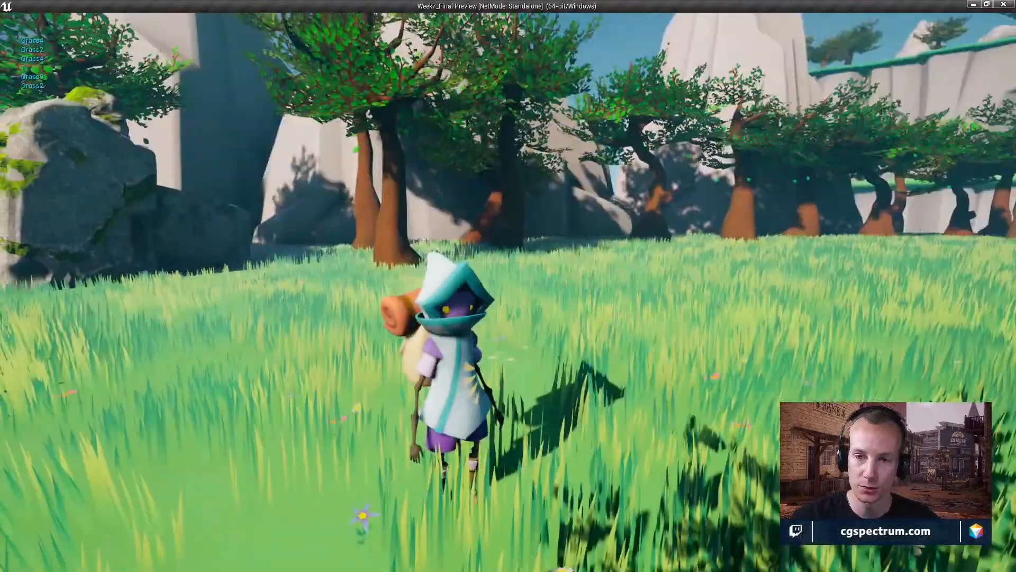
pyautogui.press('w')
pyautogui.press('w')
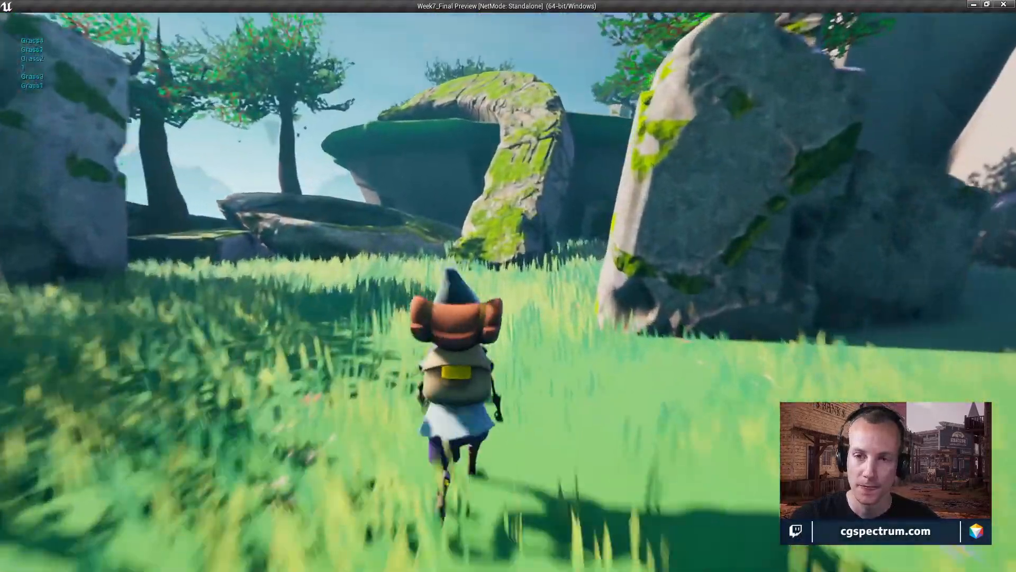
pyautogui.press('w')
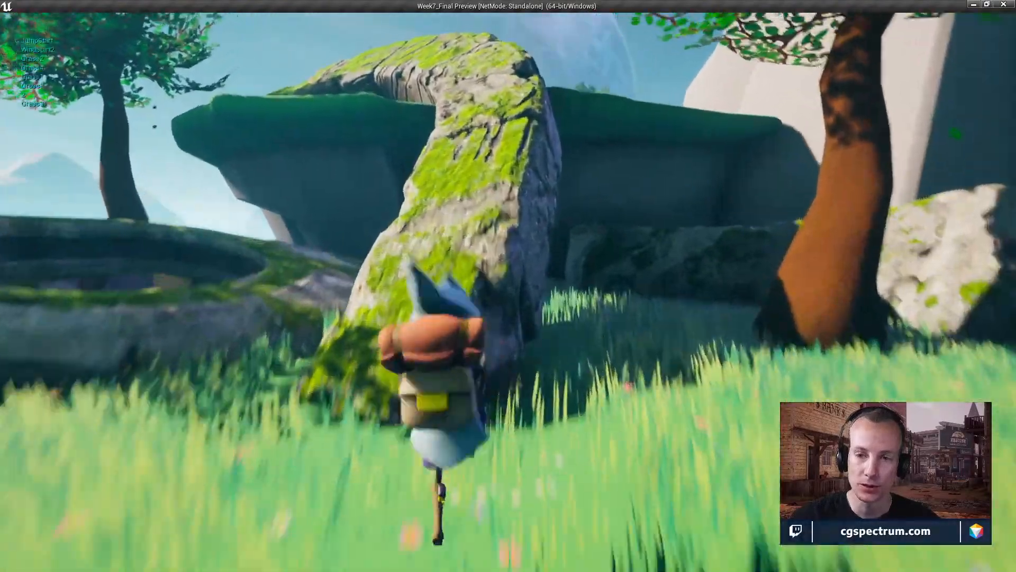
pyautogui.press('space')
pyautogui.press('w')
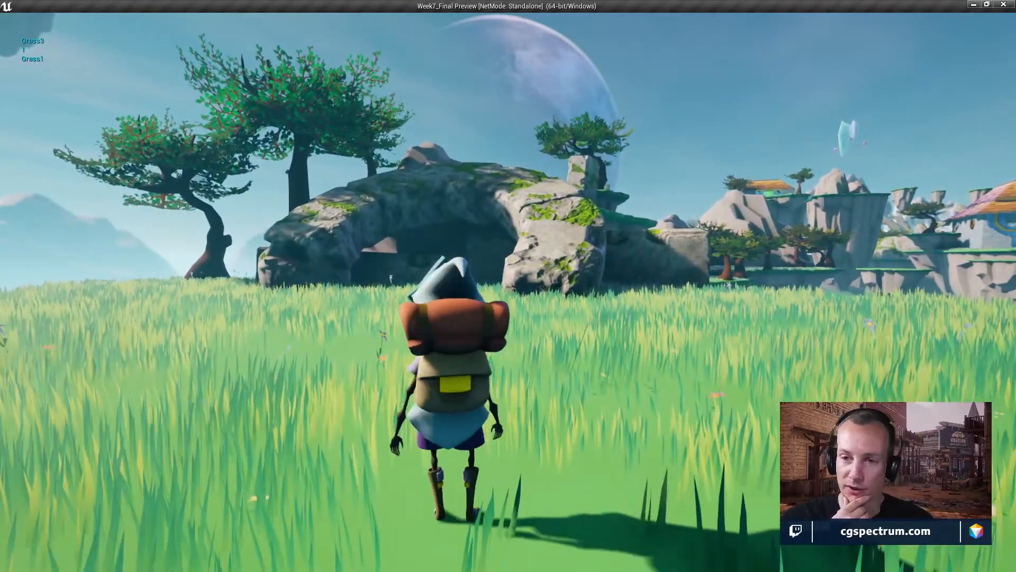
# - Climb over the mossy stone arch and cross the ruins beyond it to the cliff edge facing the floating islands
pyautogui.press('w')
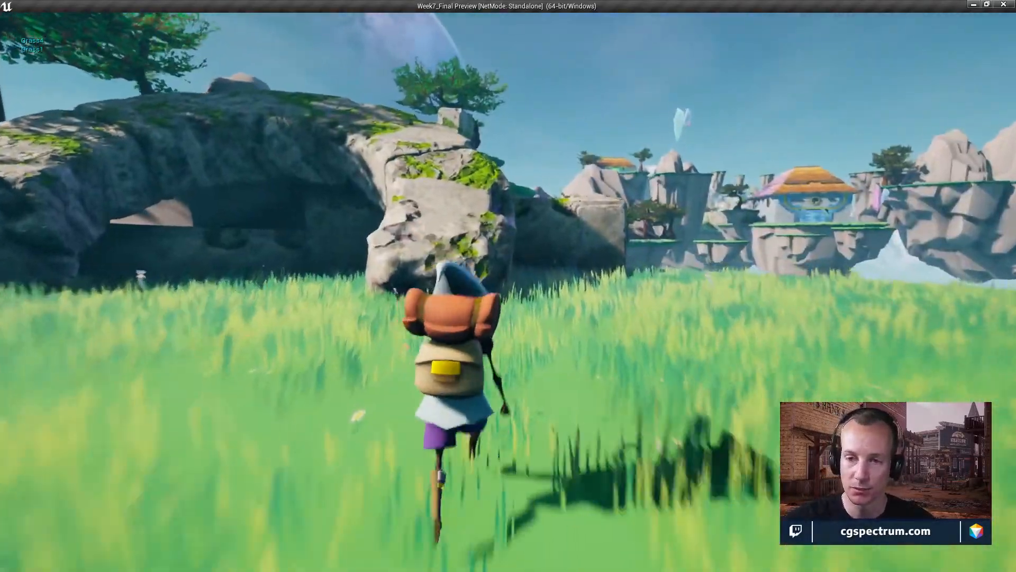
pyautogui.press('space')
pyautogui.press('w')
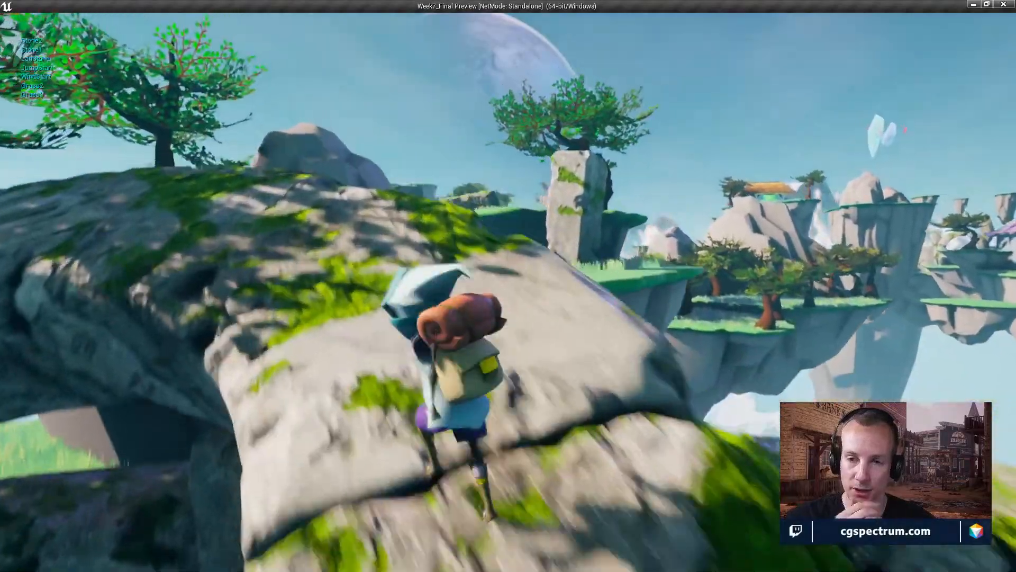
pyautogui.press('w')
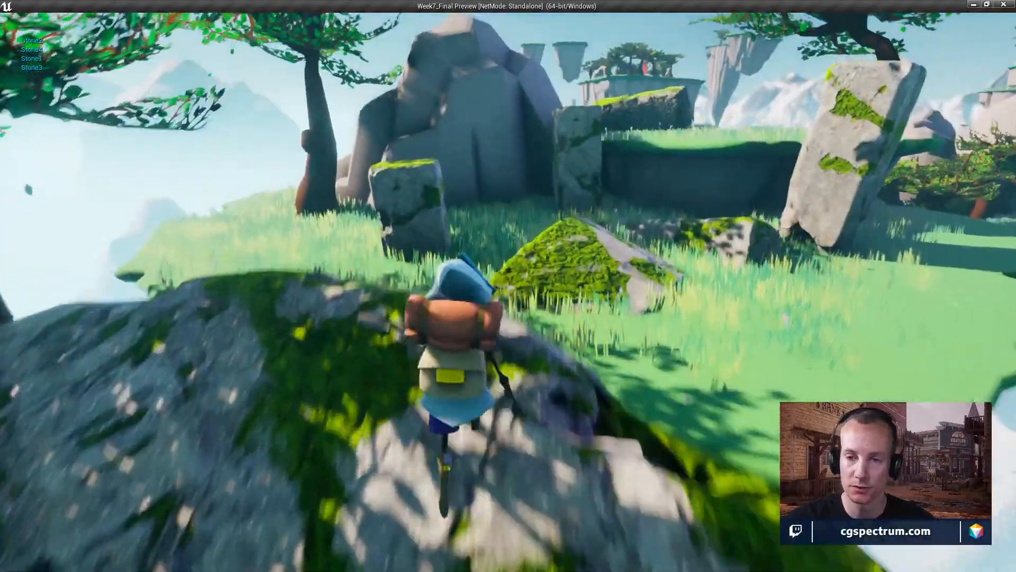
pyautogui.press('w')
pyautogui.press('space')
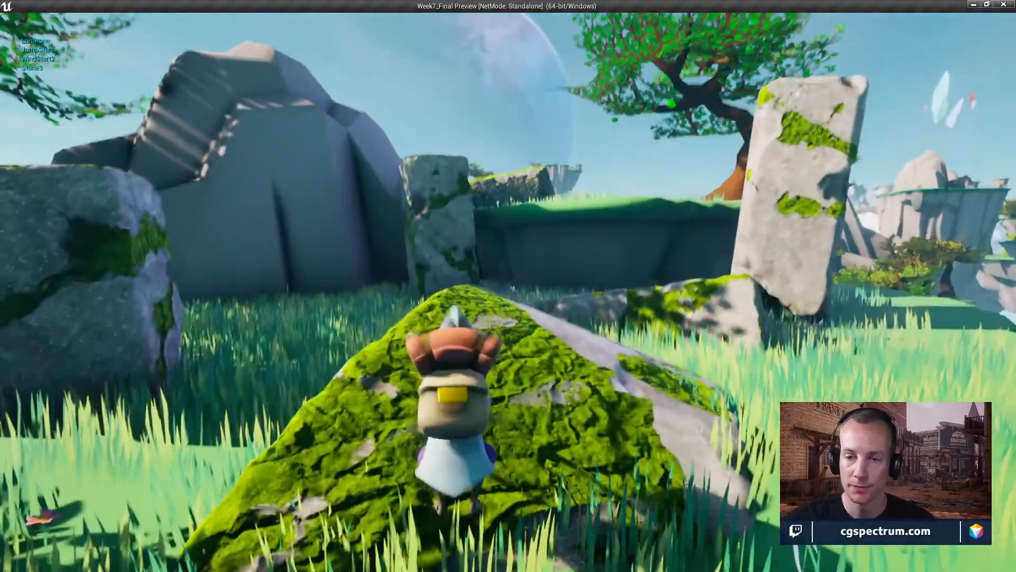
pyautogui.press('space')
pyautogui.press('w')
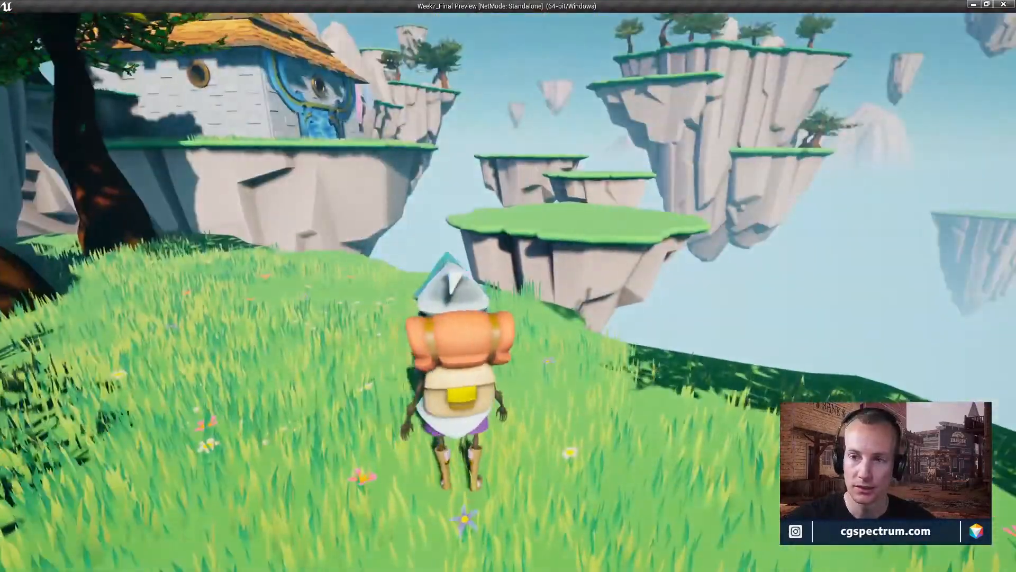
# - Jump across the round green platform to the house island and walk up to its blue gate
pyautogui.press('space')
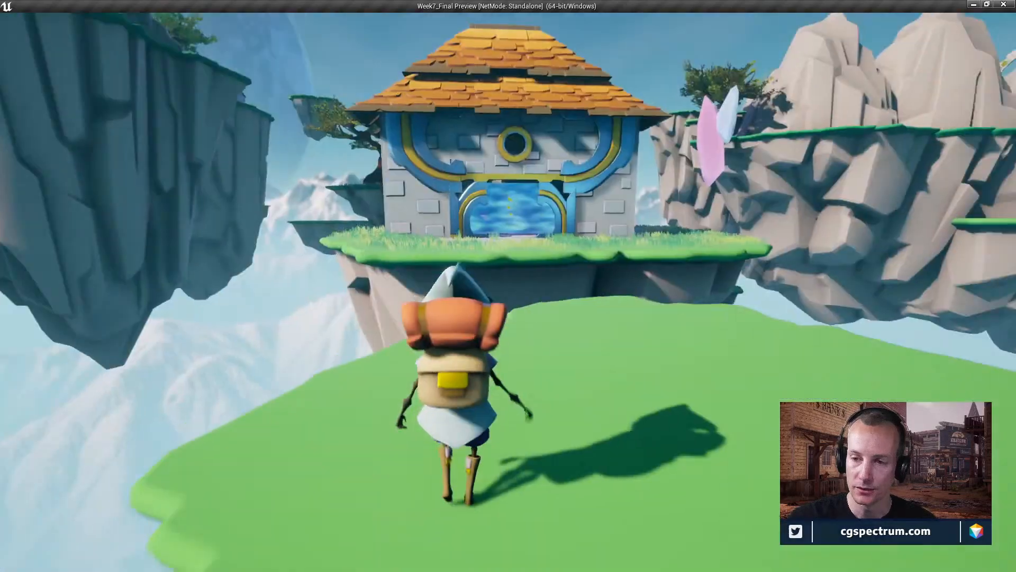
pyautogui.press('space')
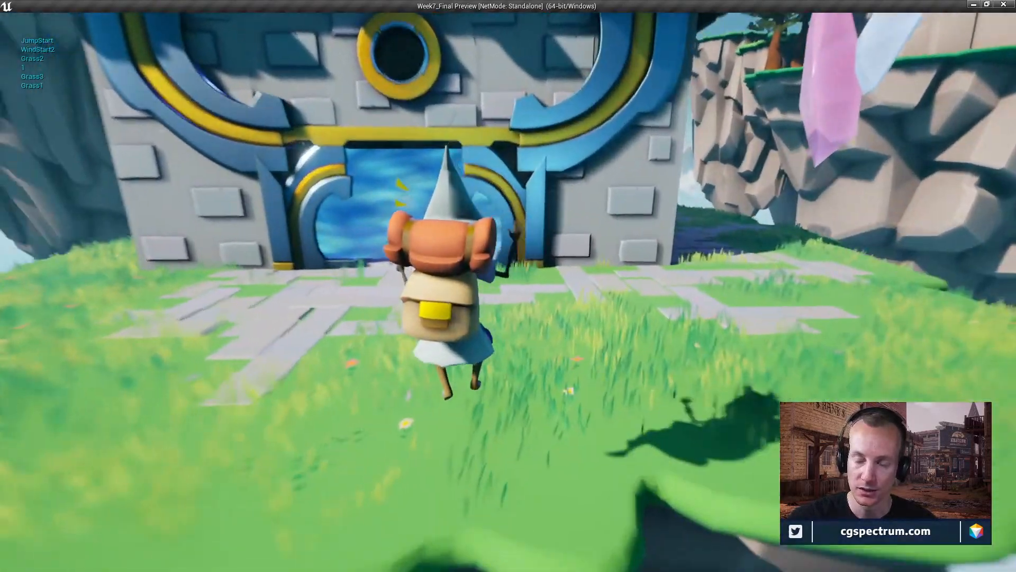
pyautogui.press('w')
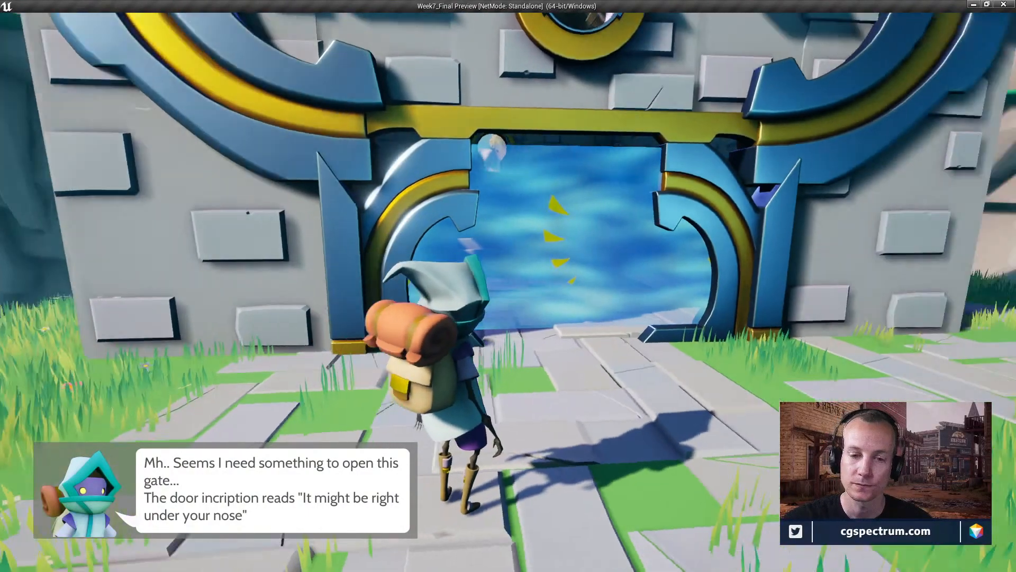
# - Explore the grass around the sides of the gate house for a way to open the gate
pyautogui.press('w')
pyautogui.press('w')
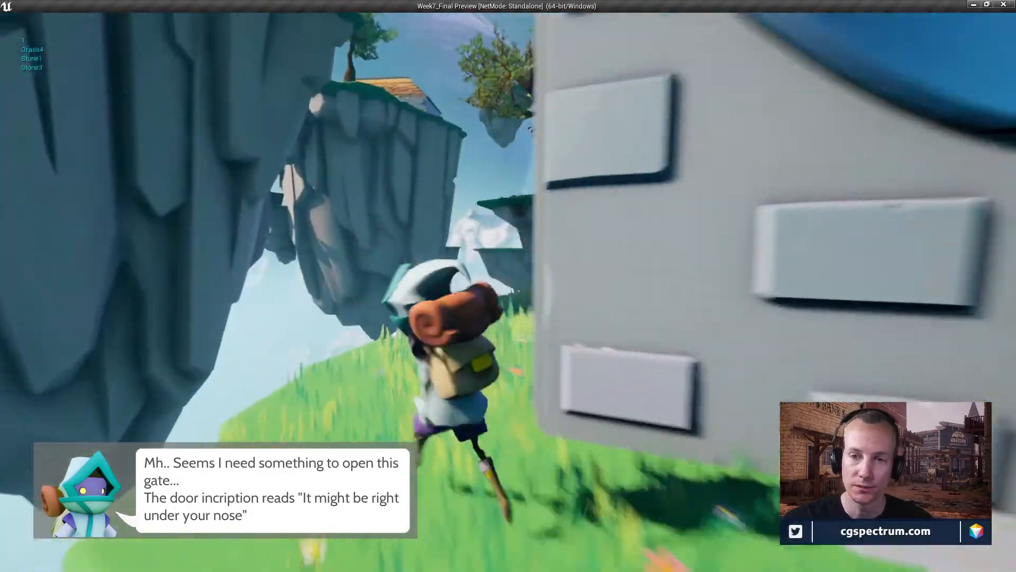
pyautogui.press('w')
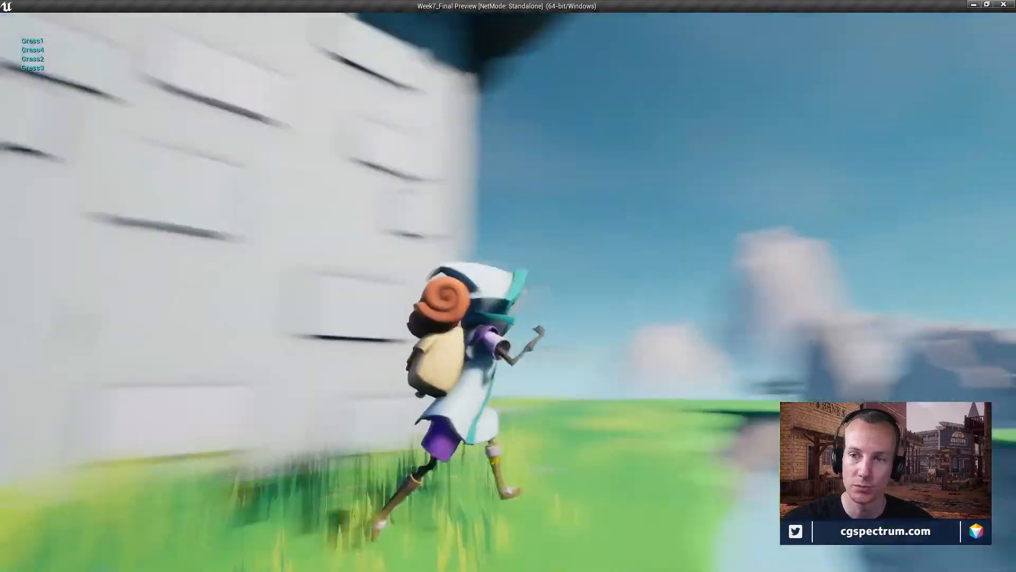
pyautogui.press('w')
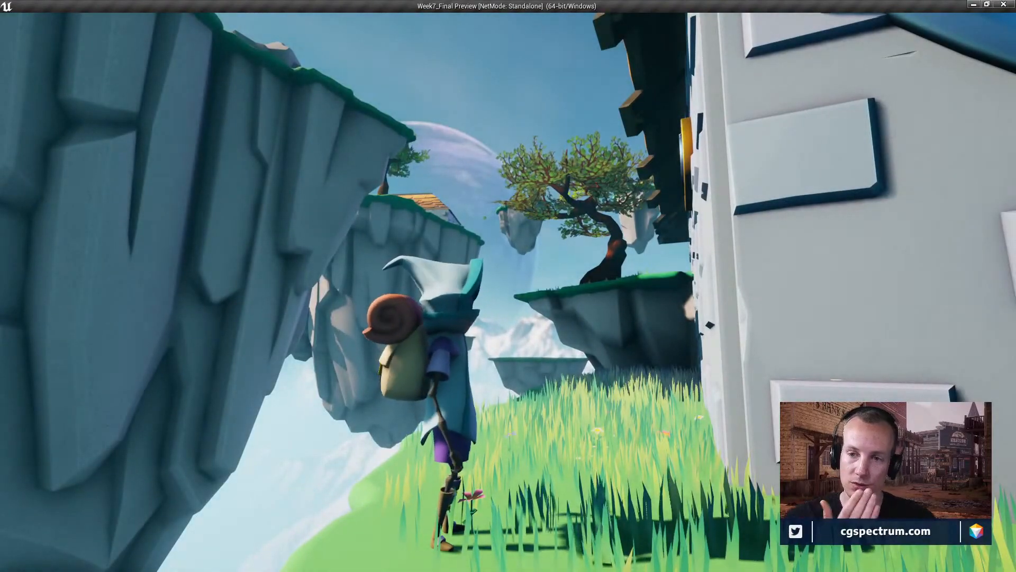
pyautogui.press('w')
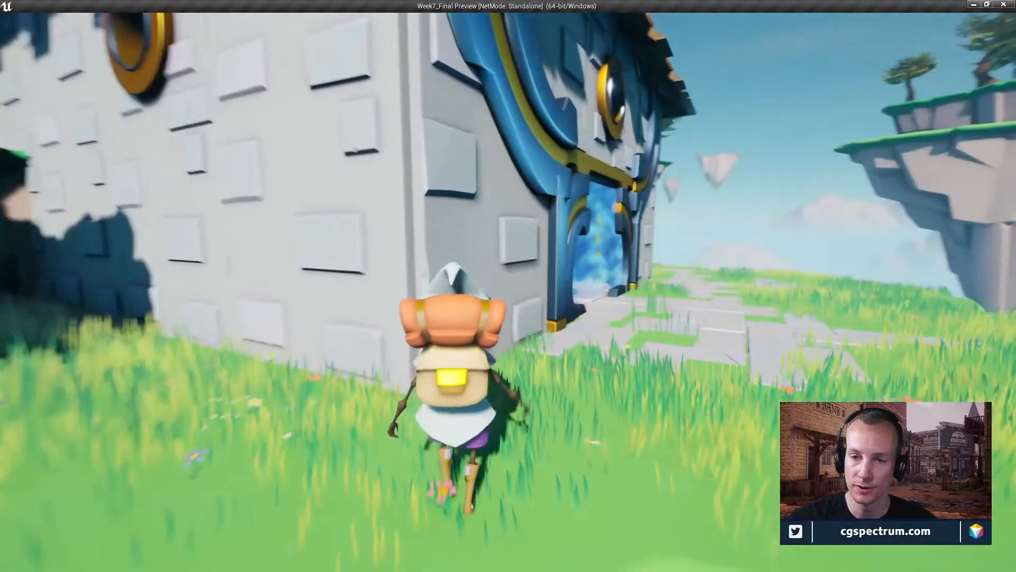
# - Run past the gate to the paved island edge and jump down toward the small green platform below
pyautogui.press('w')
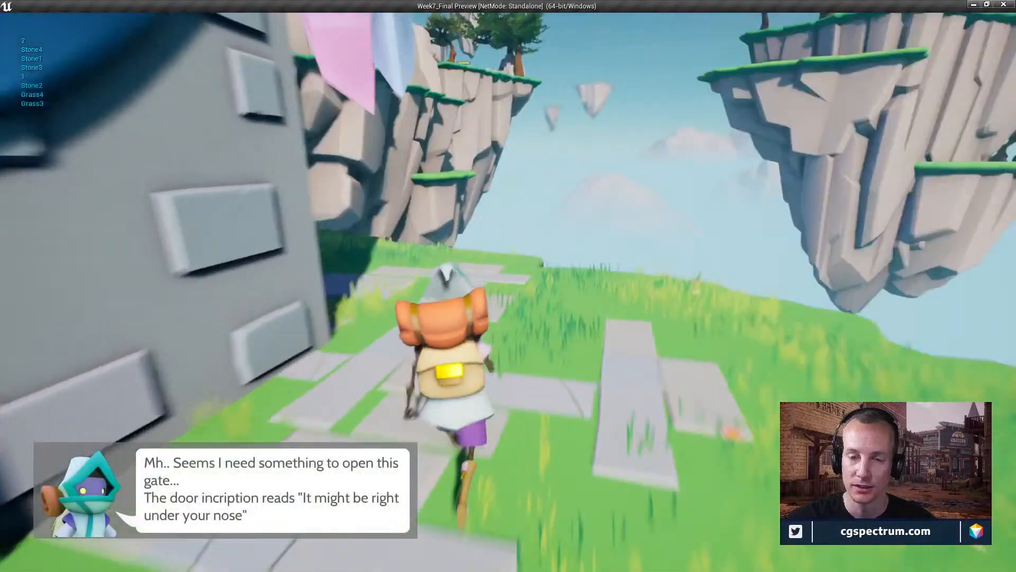
pyautogui.press('w')
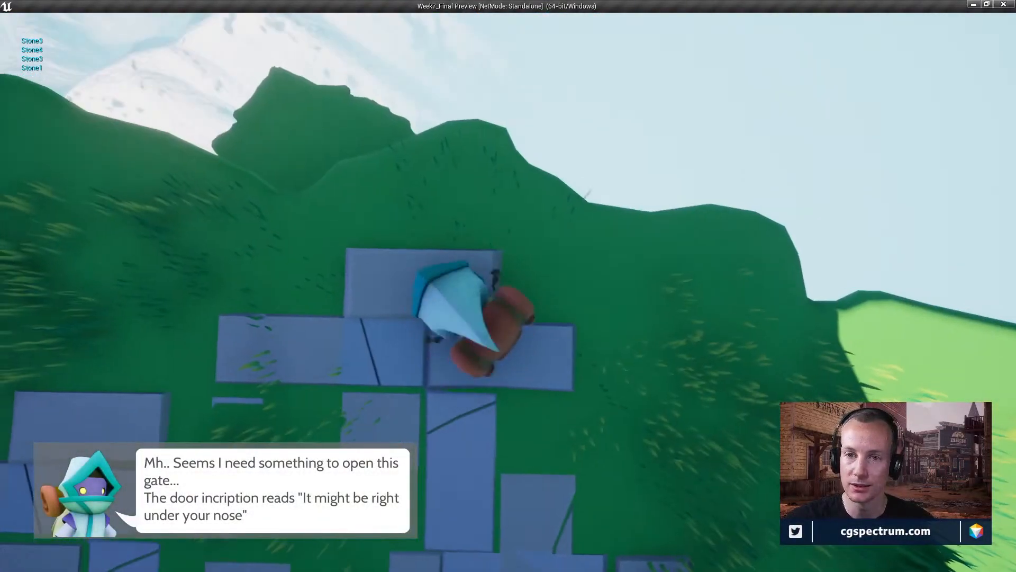
pyautogui.press('space')
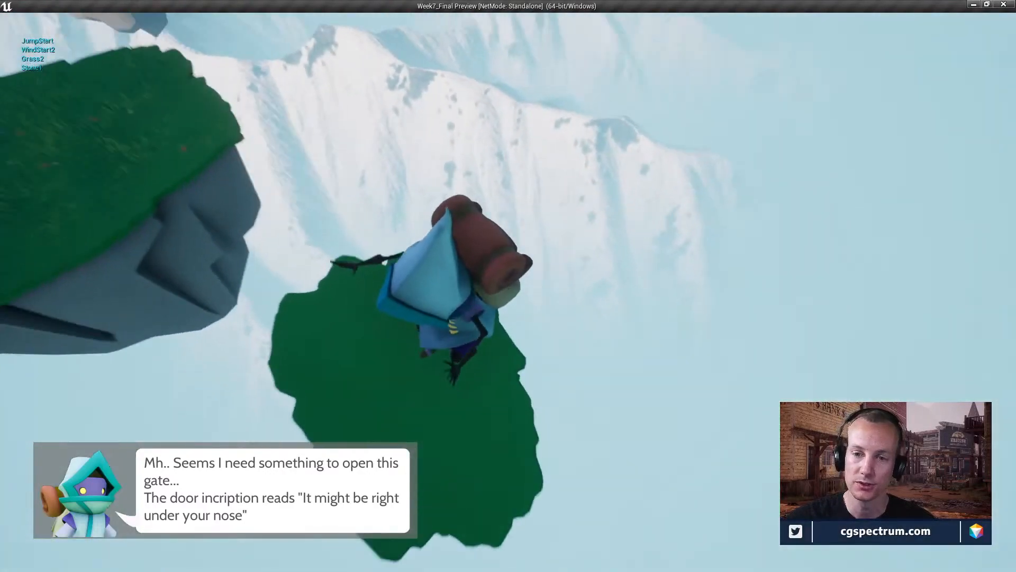
# - Jump over to the shaded island beneath the gate house and collect the floating blue key
pyautogui.press('w')
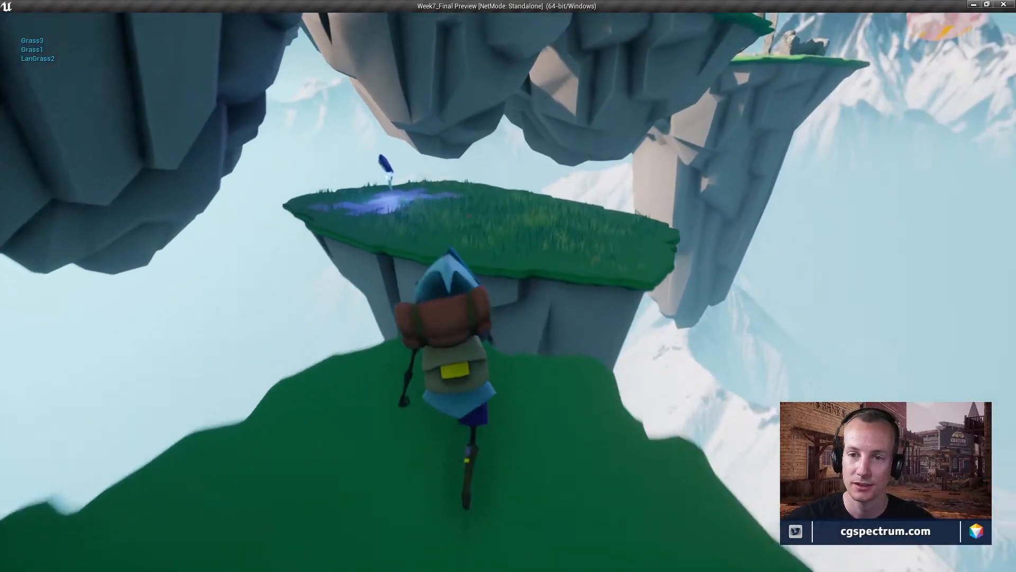
pyautogui.press('space')
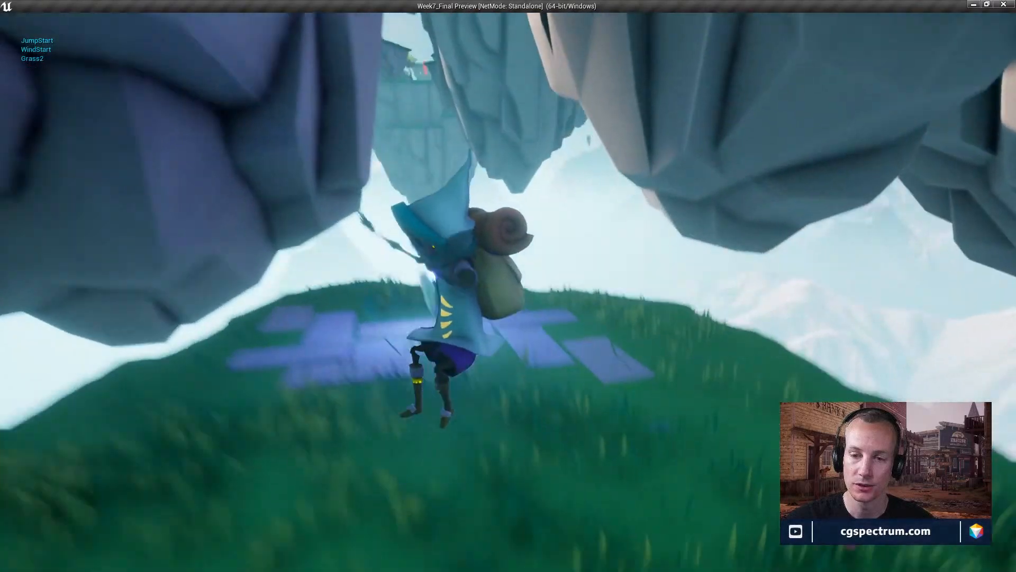
pyautogui.press('w')
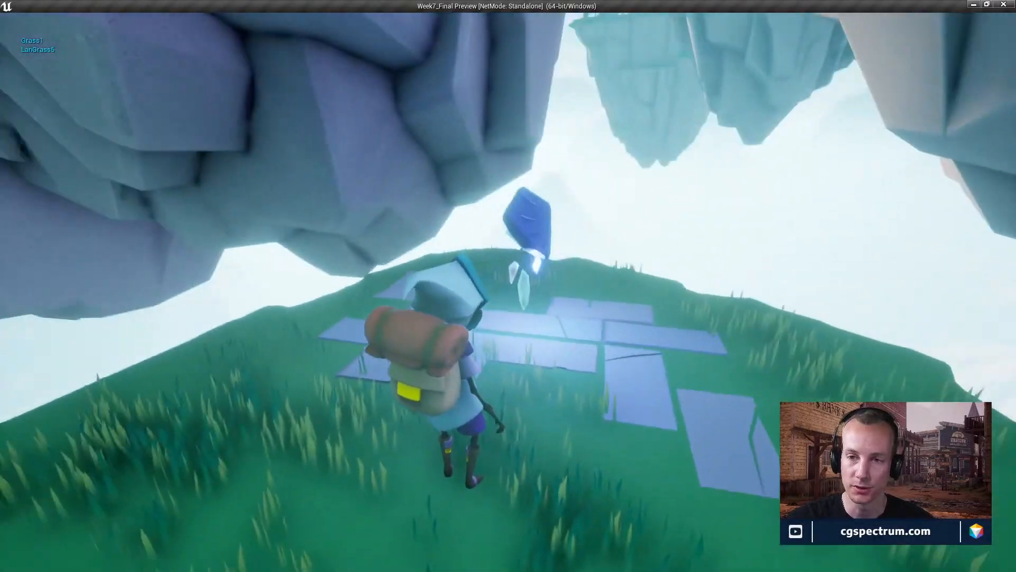
pyautogui.press('w')
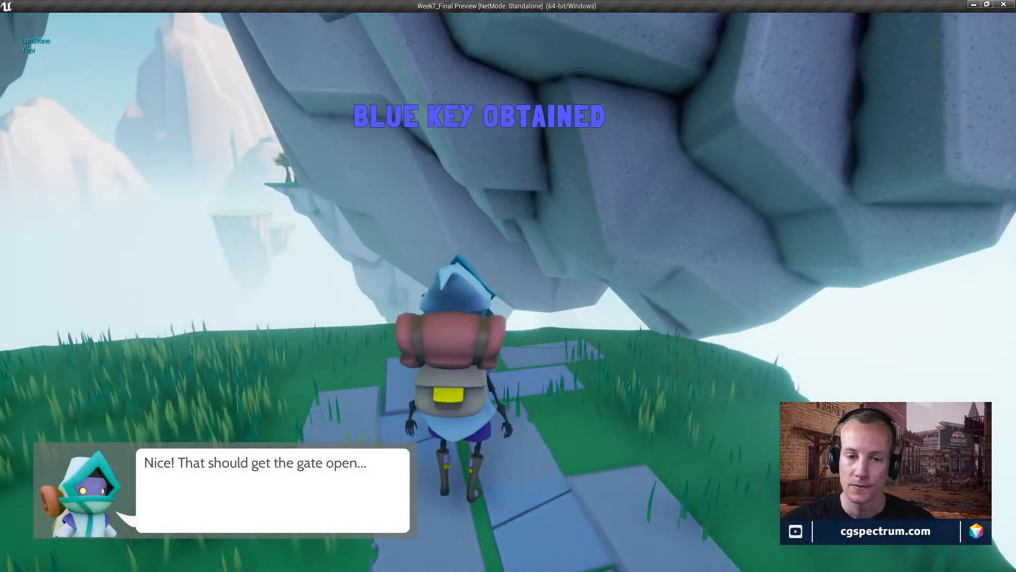
# - Run and jump from the key island back to the bare green platform below the gate house
pyautogui.press('w')
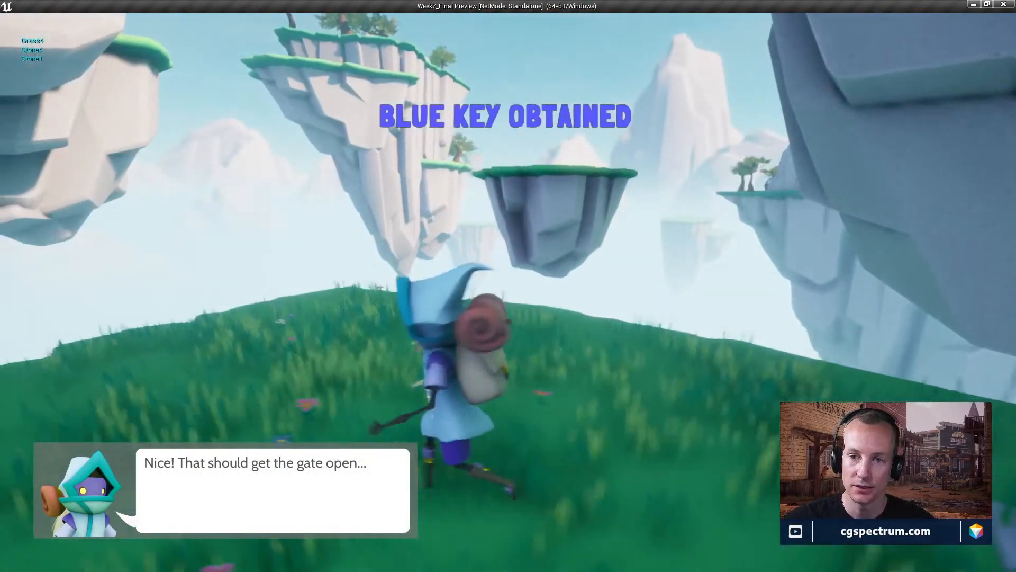
pyautogui.press('w')
pyautogui.press('space')
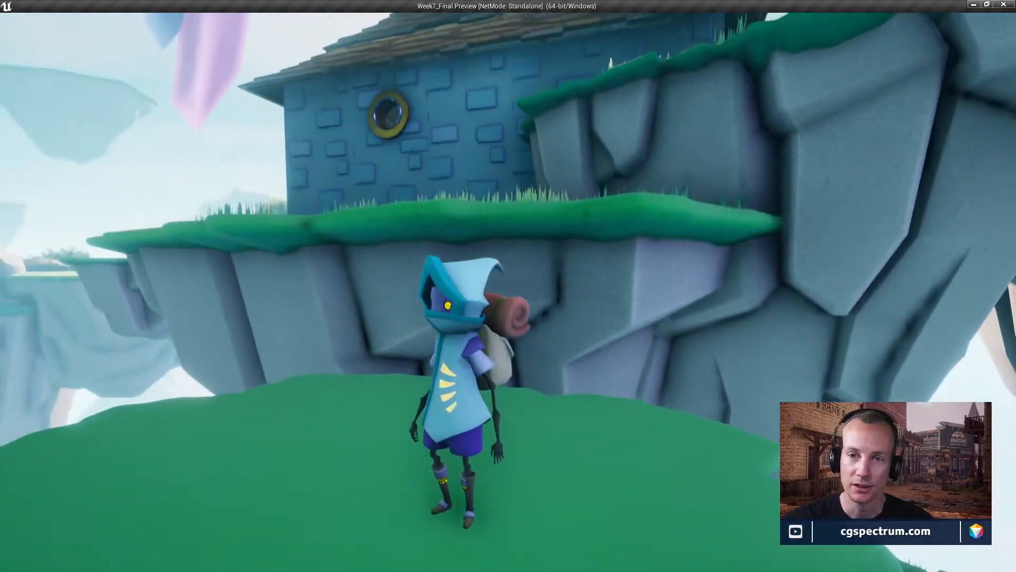
# - Jump from the green platform up to the paved ledge and run around the house to open the gate with the key
pyautogui.press('w')
pyautogui.press('space')
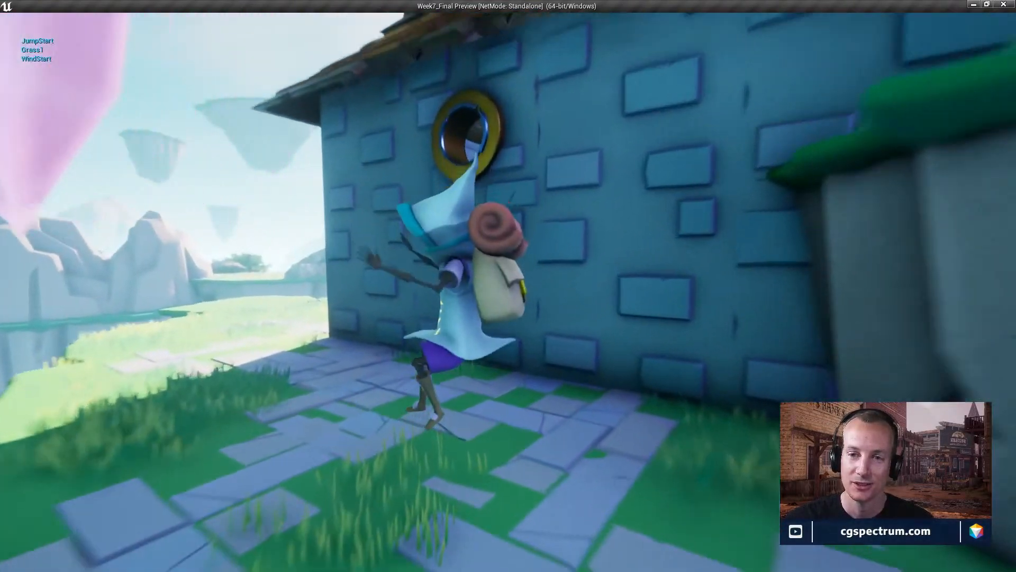
pyautogui.press('w')
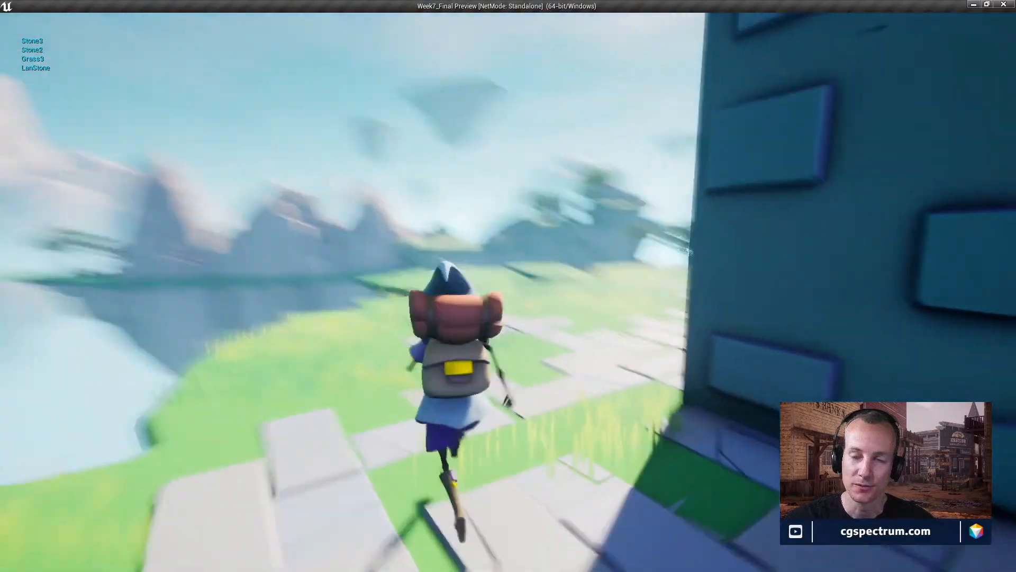
pyautogui.press('w')
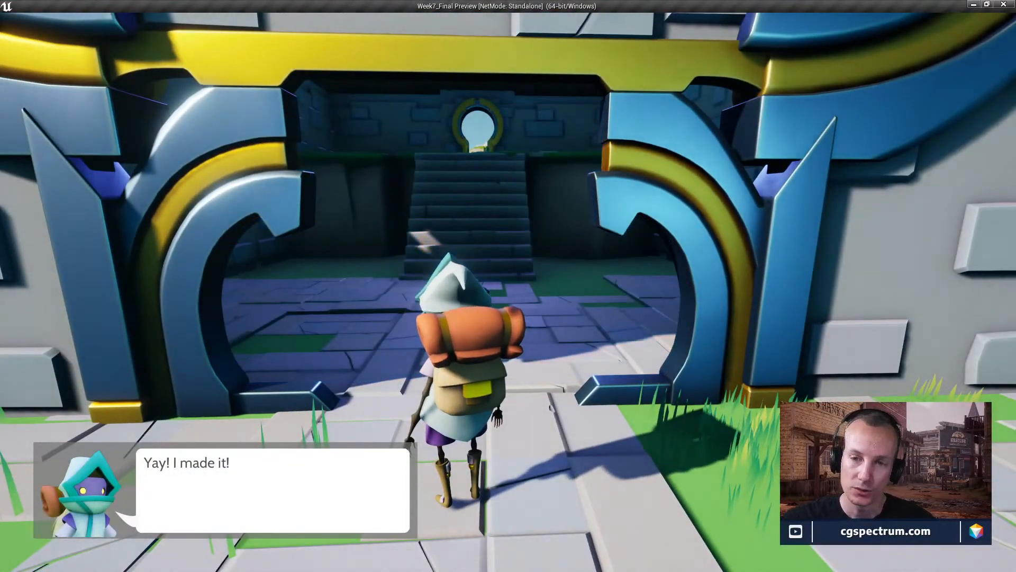
# - Run through the open gate, up the inner stairs and out the keyhole-shaped doorway to the ruins
pyautogui.press('w')
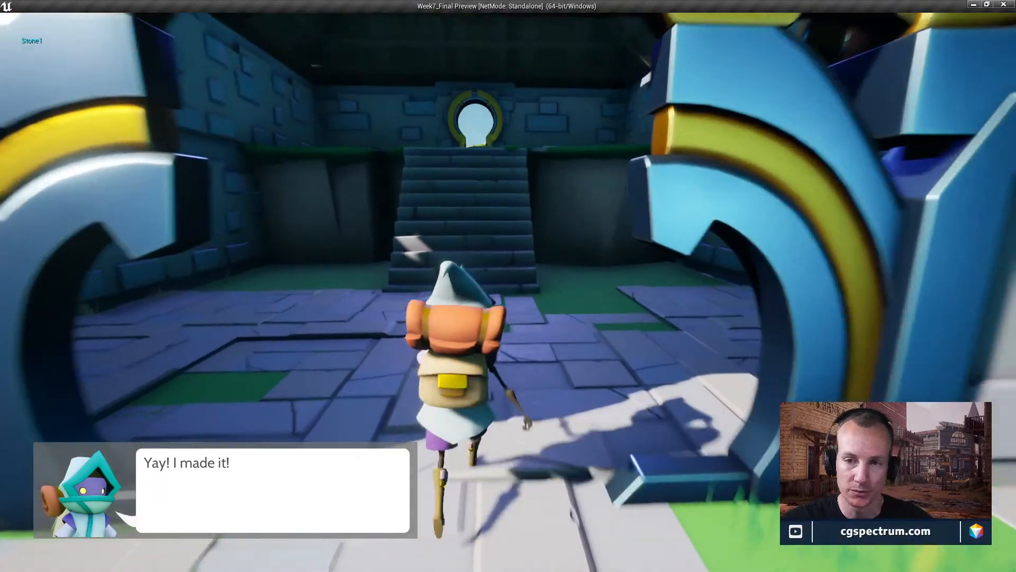
pyautogui.press('w')
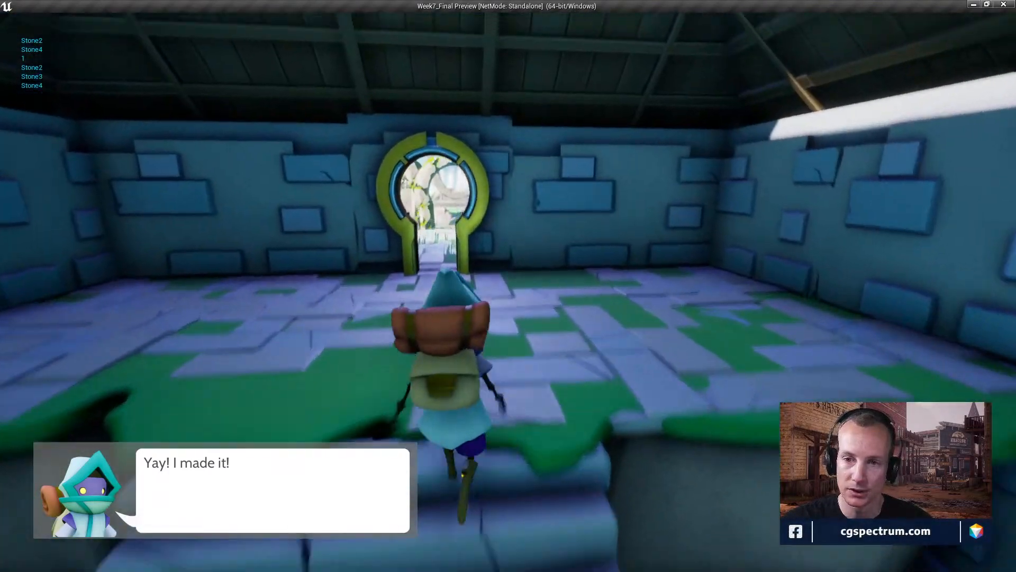
pyautogui.press('w')
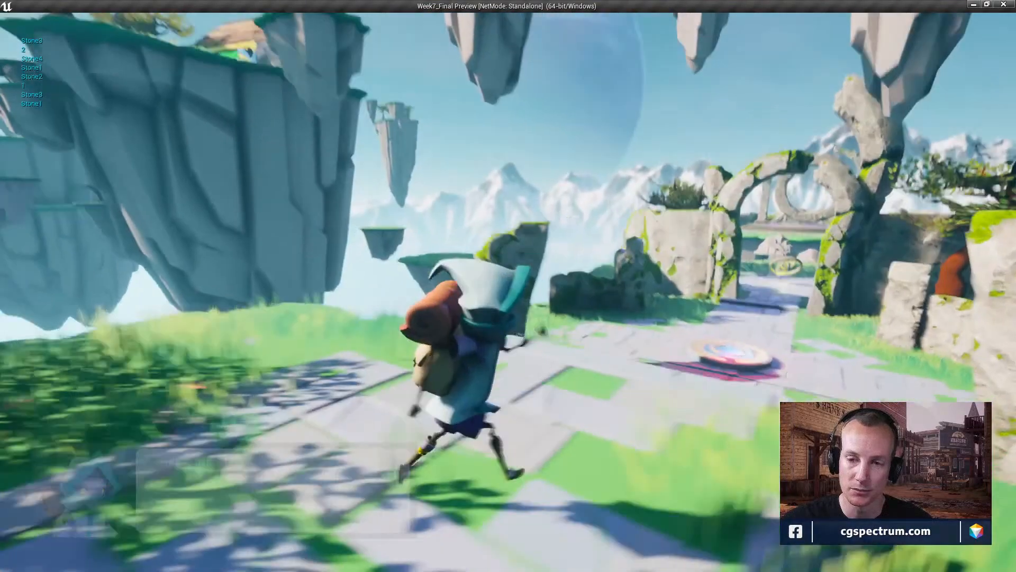
# - Follow the paved path down to the round glowing pad and stand on it to activate the checkpoint
pyautogui.press('d')
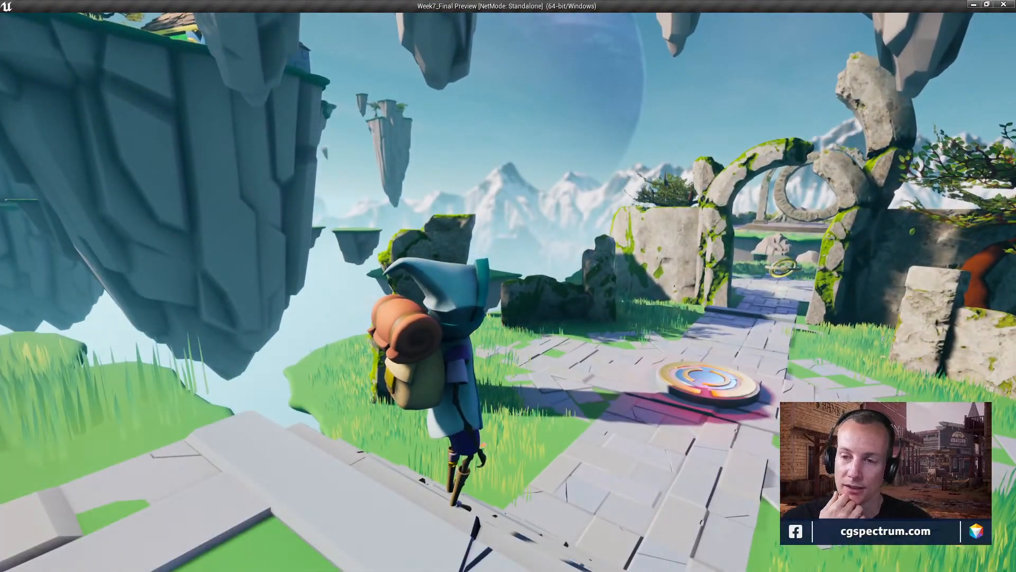
pyautogui.press('w')
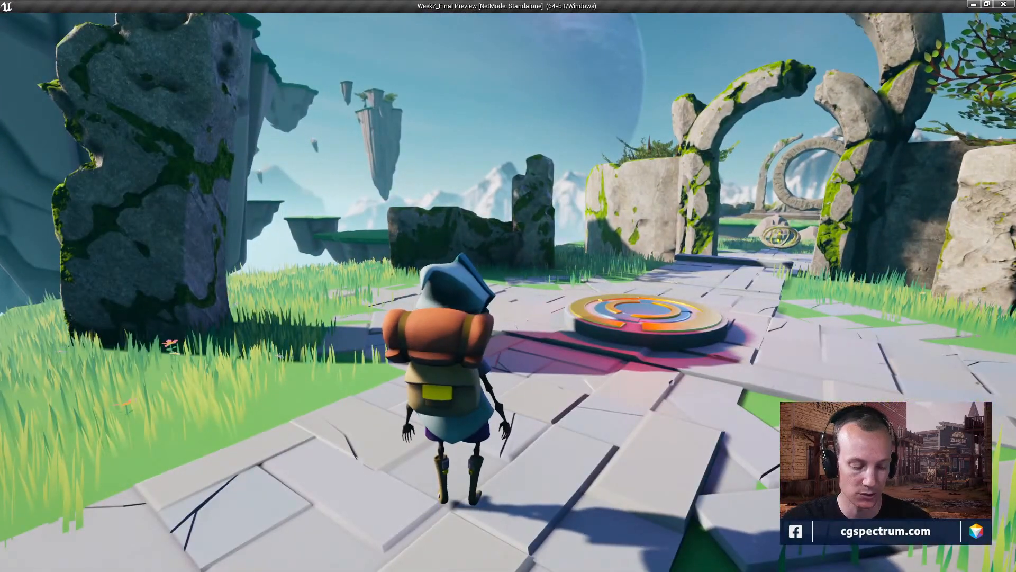
pyautogui.press('w')
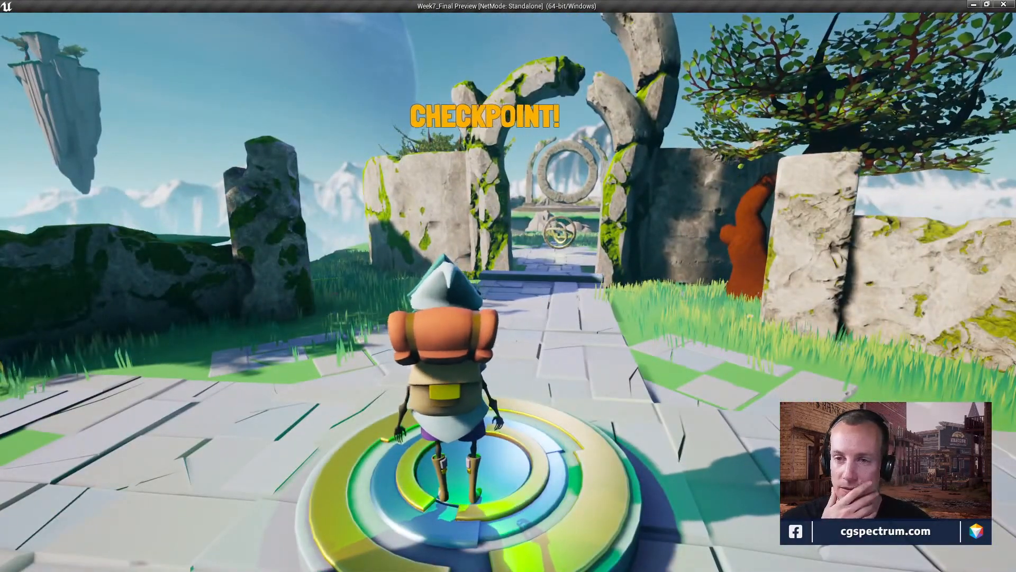
# - Run from the checkpoint through the mossy stone arch to the floating rings and activate the distant portal
pyautogui.press('w')
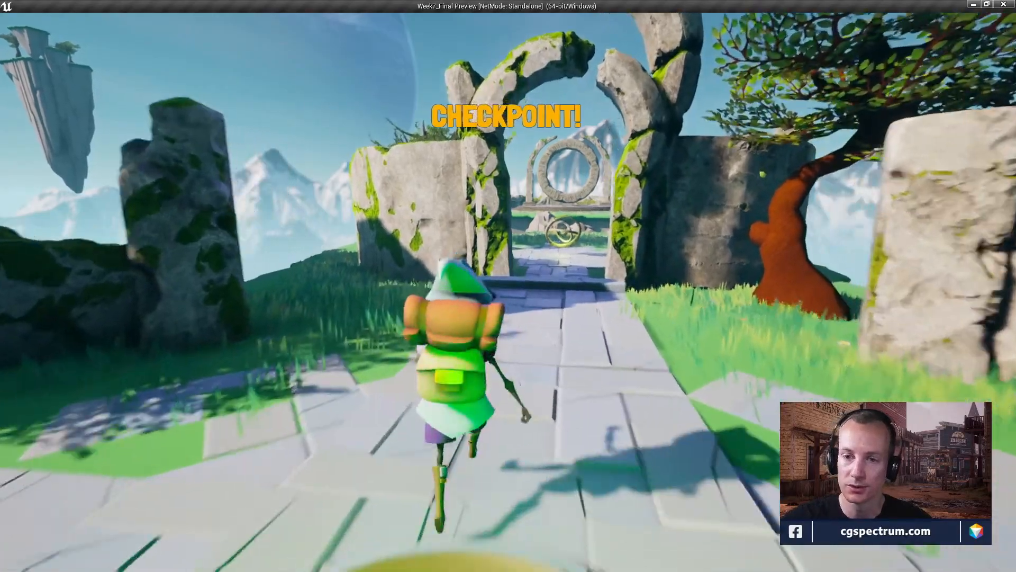
pyautogui.press('w')
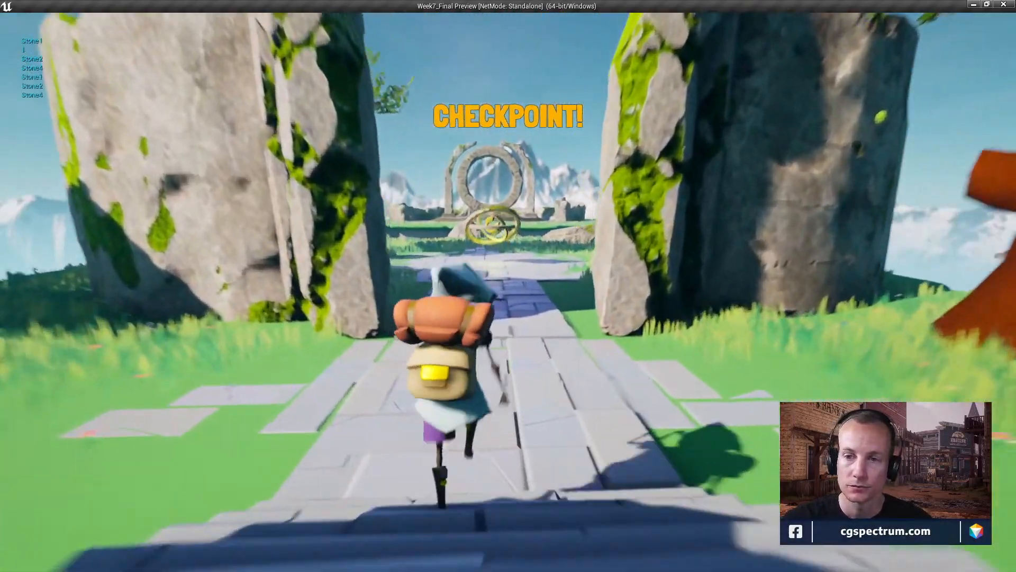
pyautogui.press('w')
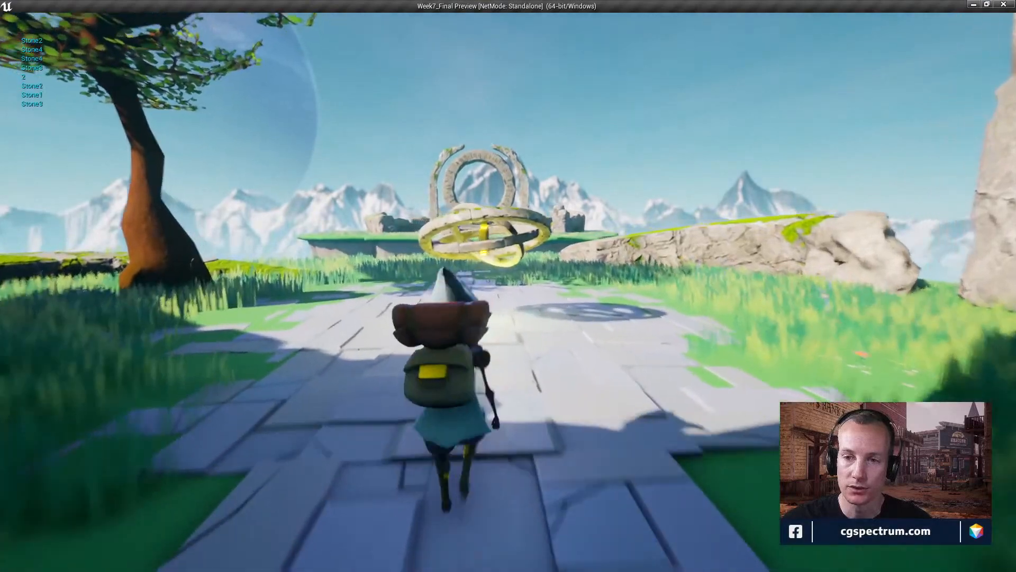
pyautogui.press('w')
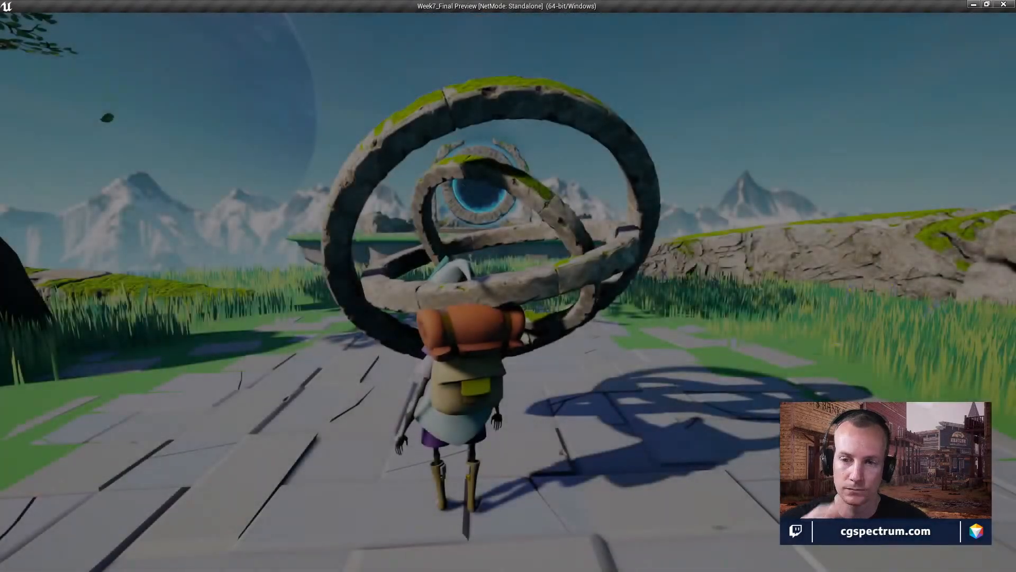
# - Explore around the rings and the tall grass at the island edge for a route to the blue portal
pyautogui.press('a')
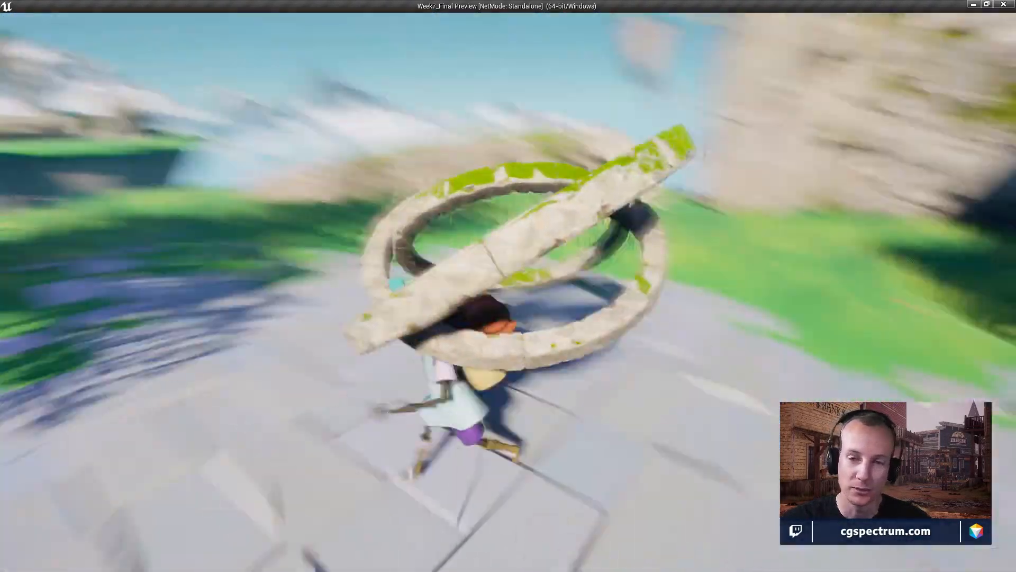
pyautogui.press('w')
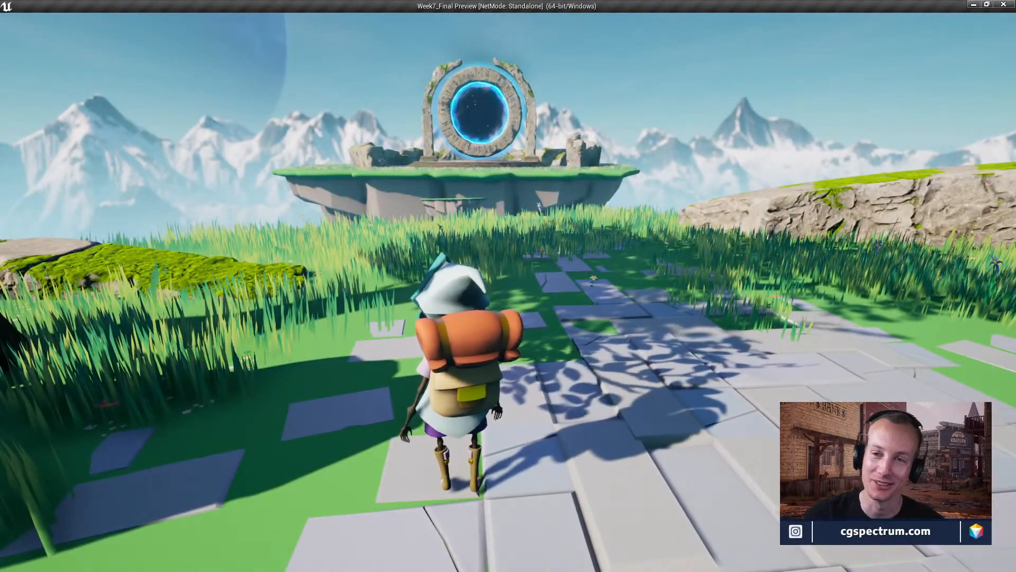
pyautogui.press('w')
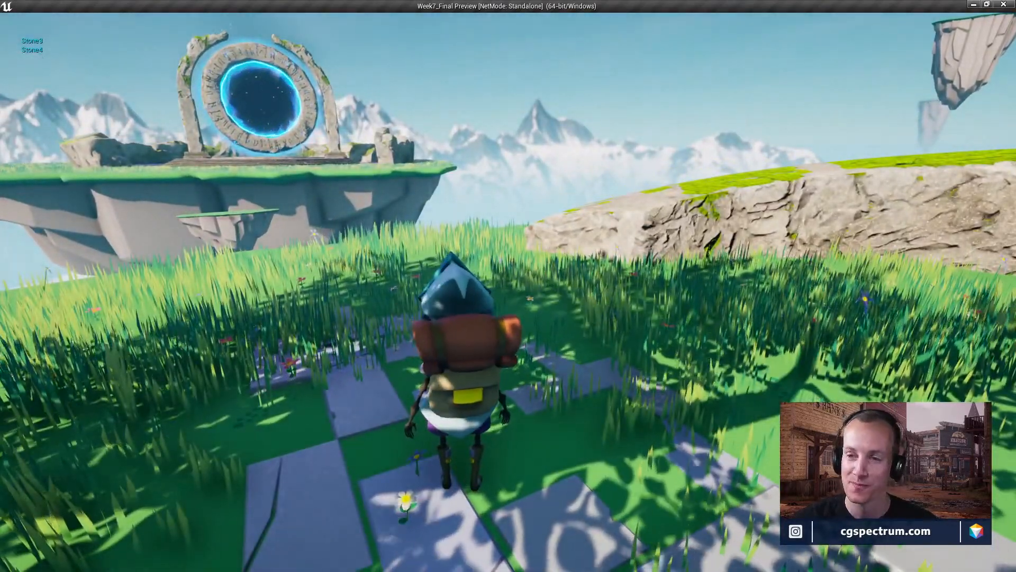
pyautogui.press('w')
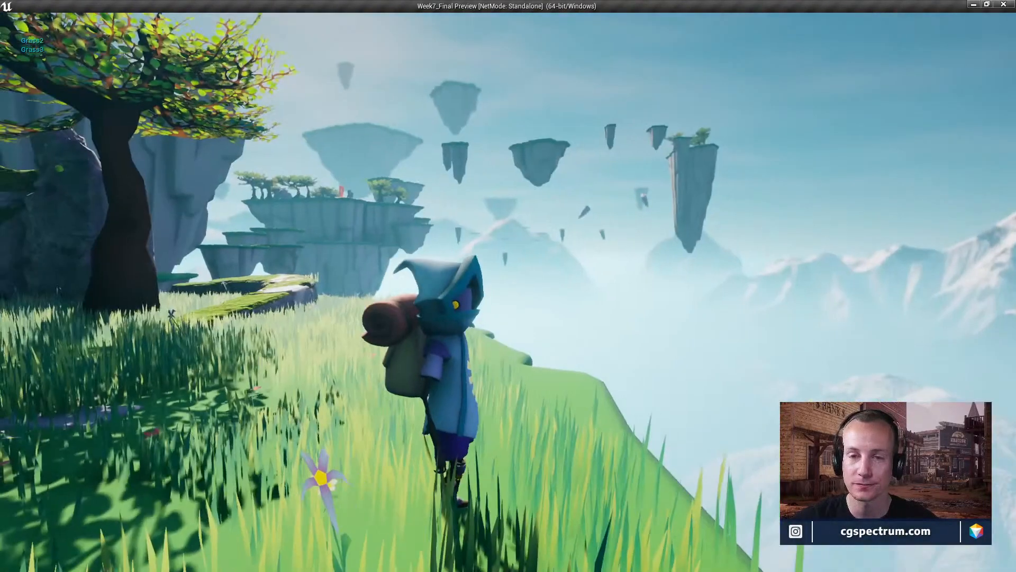
# - Try to jump across the small green platform to the portal island
pyautogui.press('w')
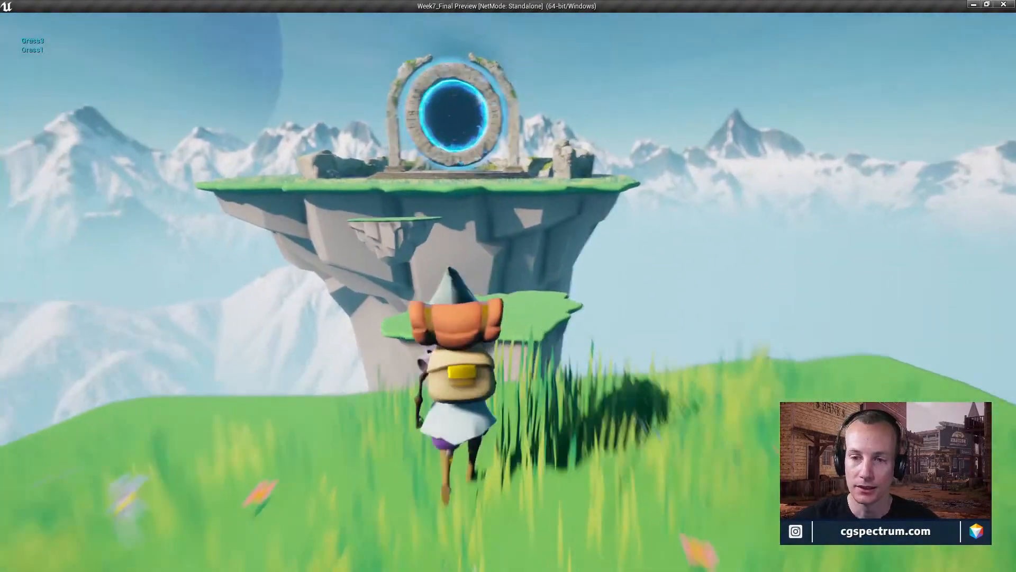
pyautogui.press('space')
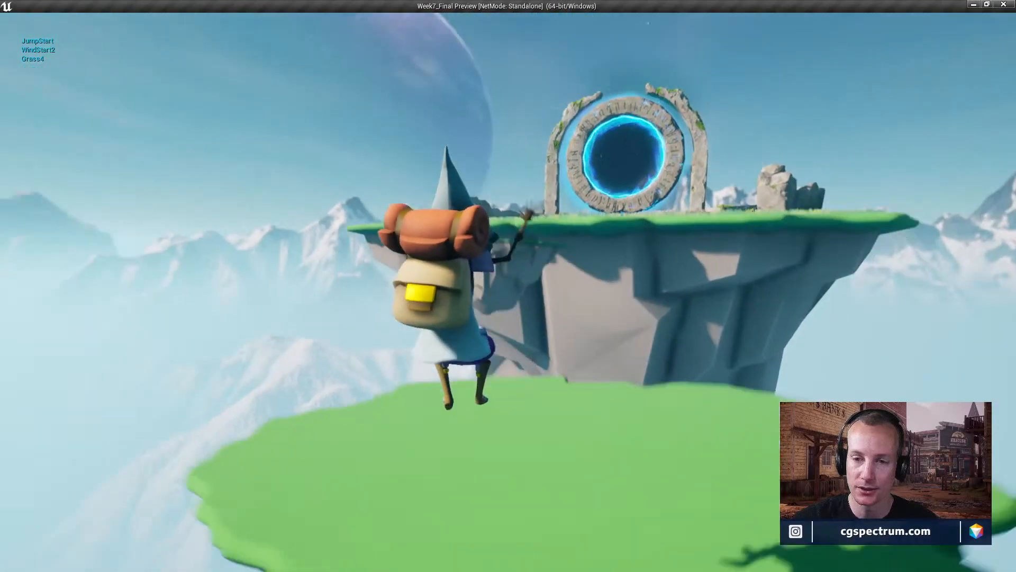
pyautogui.press('space')
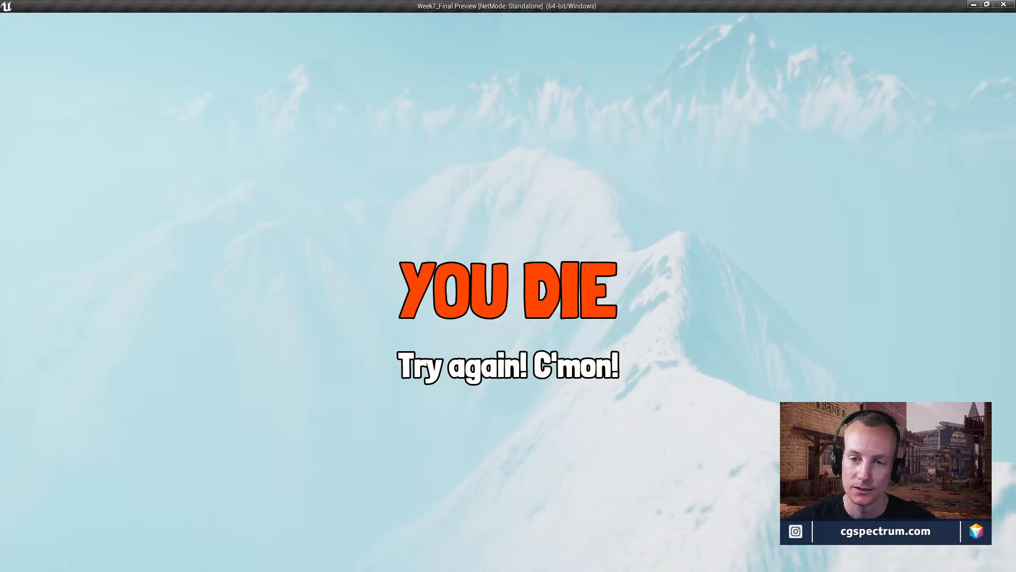
# - Run from the checkpoint past the mossy ruined walls to the grassy edge facing the large cliff
pyautogui.press('w')
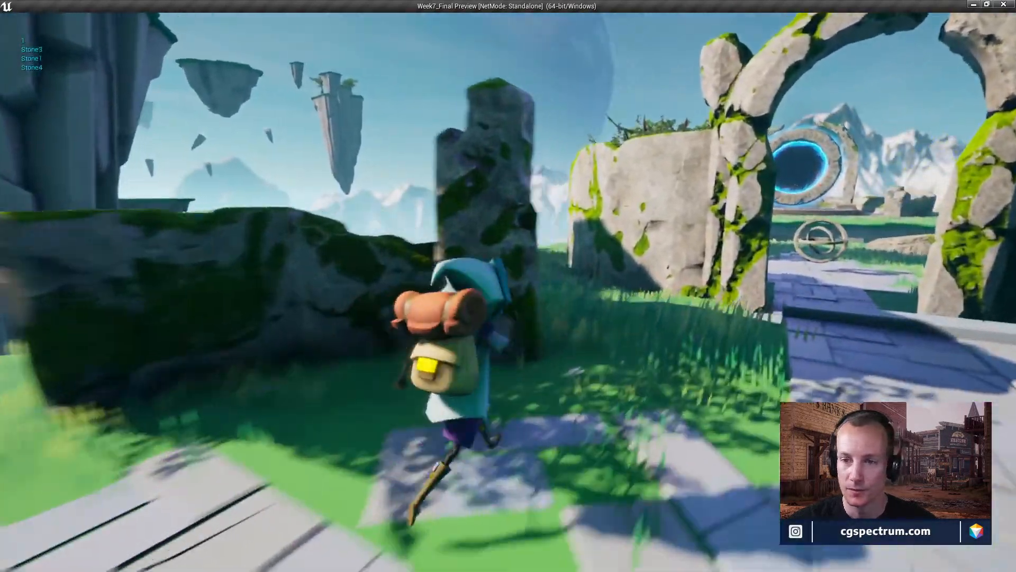
pyautogui.press('space')
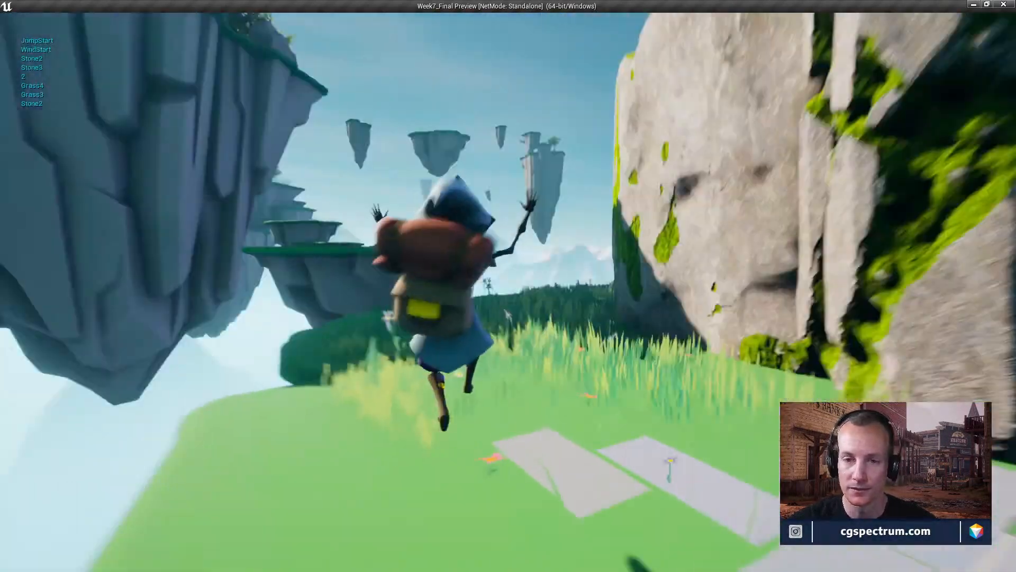
pyautogui.press('w')
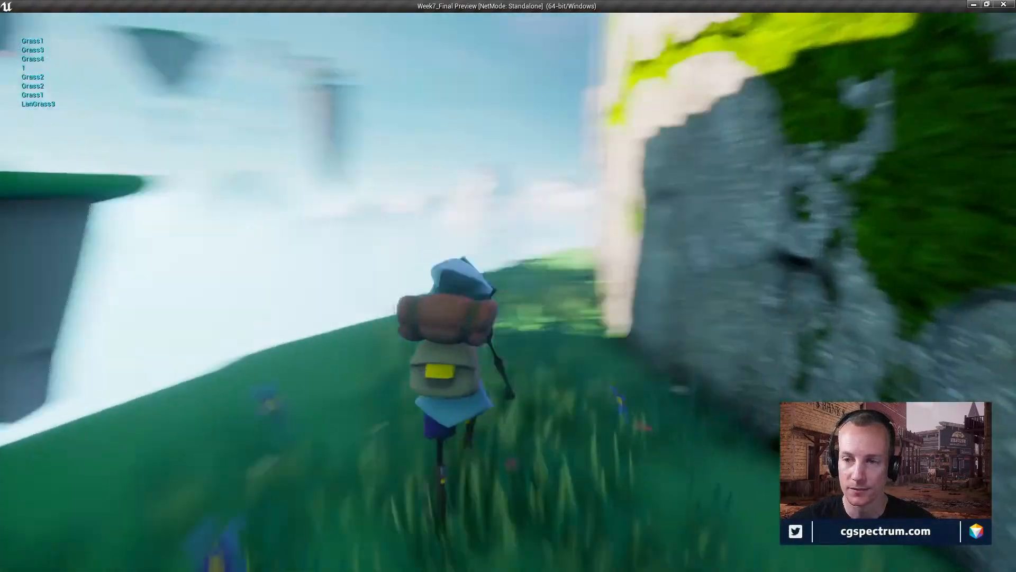
pyautogui.press('s')
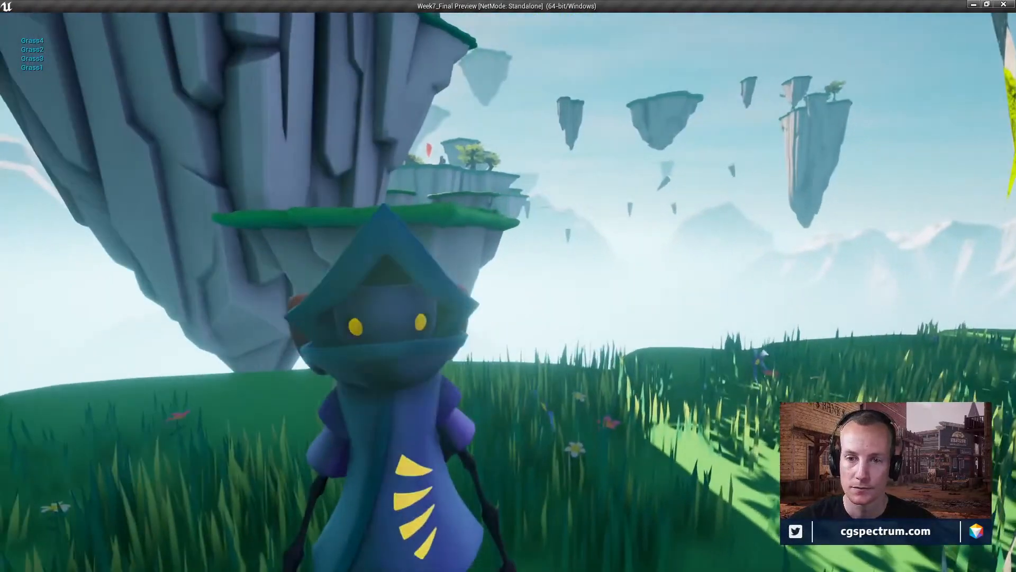
# - Jump from the grassy edge onto the shaded green platform beside the large cliff
pyautogui.press('w')
pyautogui.press('space')
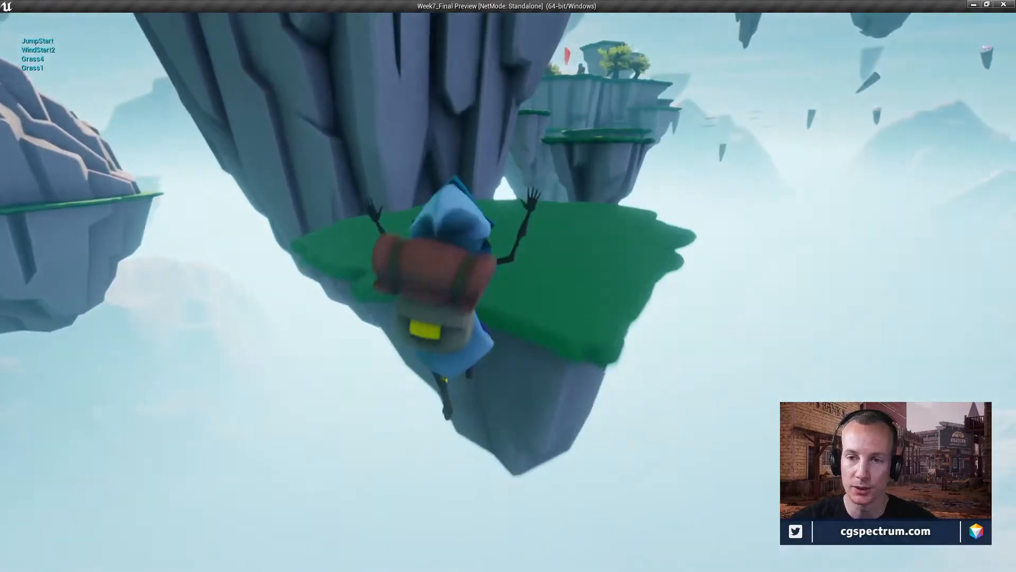
pyautogui.press('w')
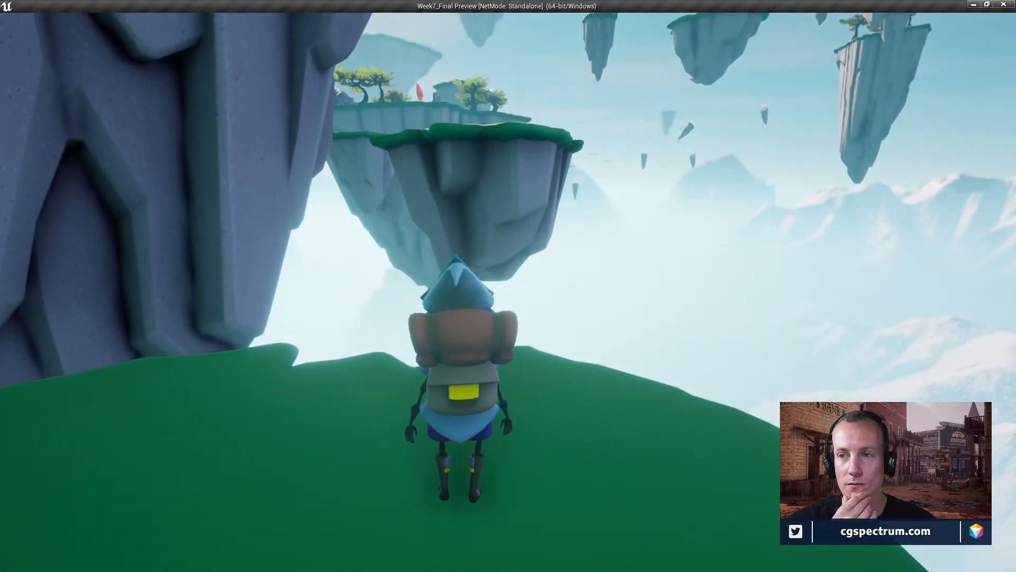
# - Take a run-up and jump from the shaded platform to the sunlit floating platform ahead
pyautogui.press('s')
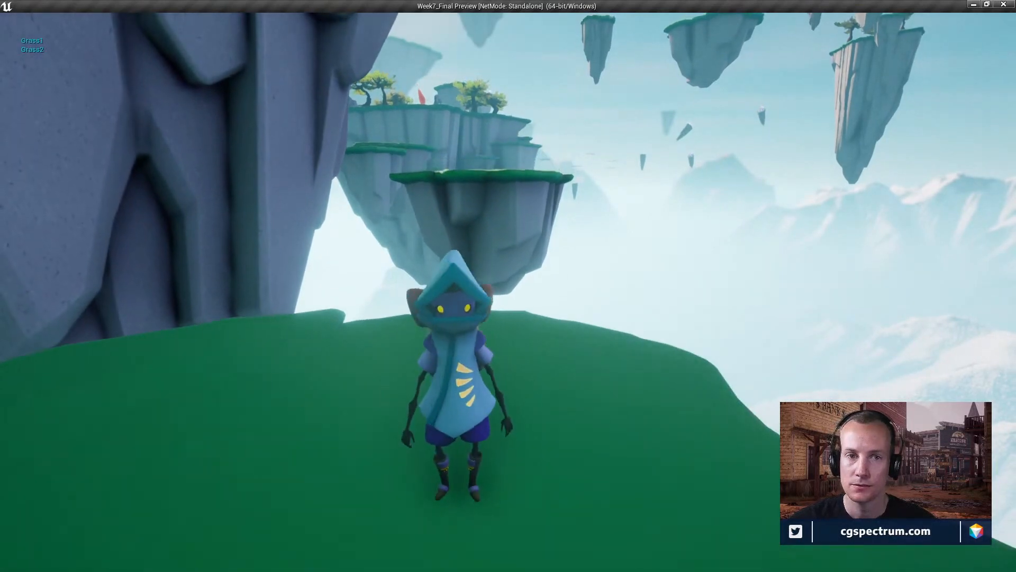
pyautogui.press('w')
pyautogui.press('space')
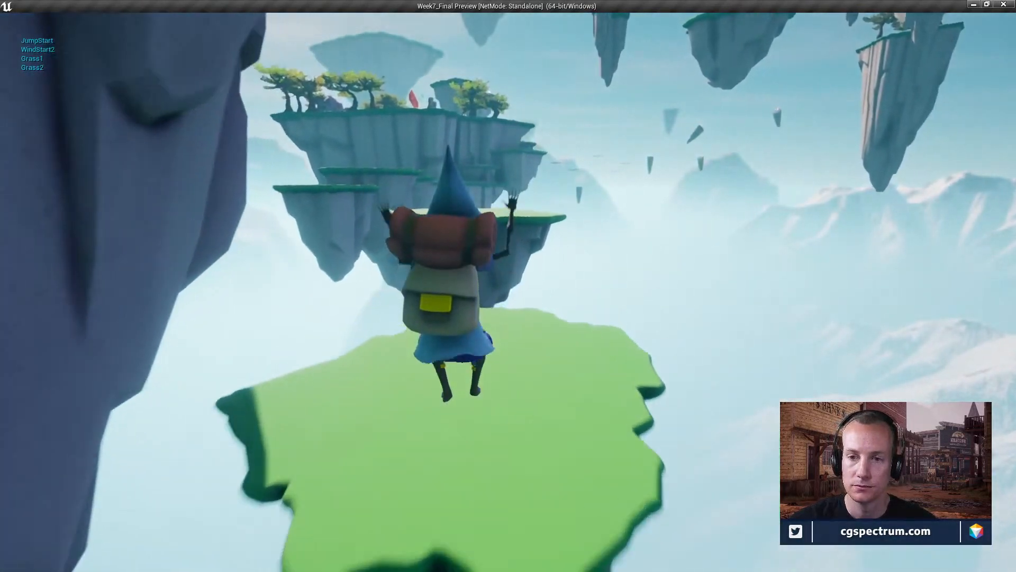
pyautogui.press('s')
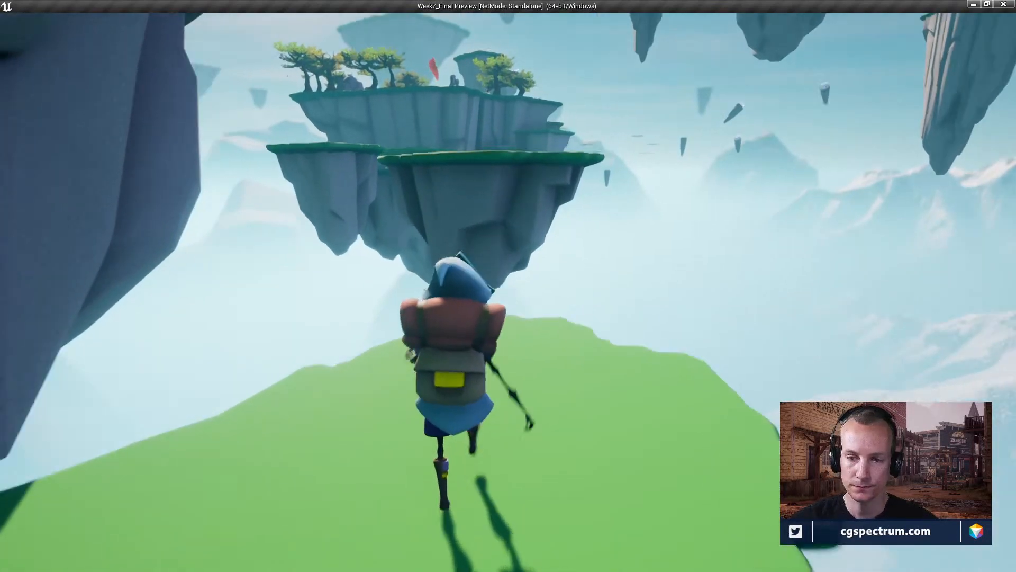
# - Jump onto the next floating platform toward the tree-covered island and walk to a take-off spot
pyautogui.press('space')
pyautogui.press('d')
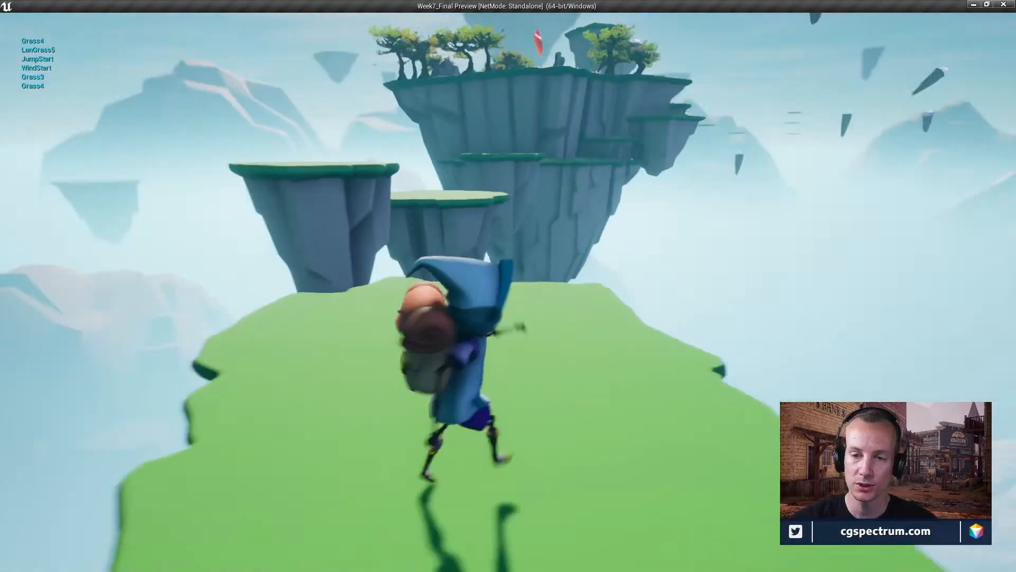
pyautogui.press('w')
pyautogui.press('s')
pyautogui.press('w')
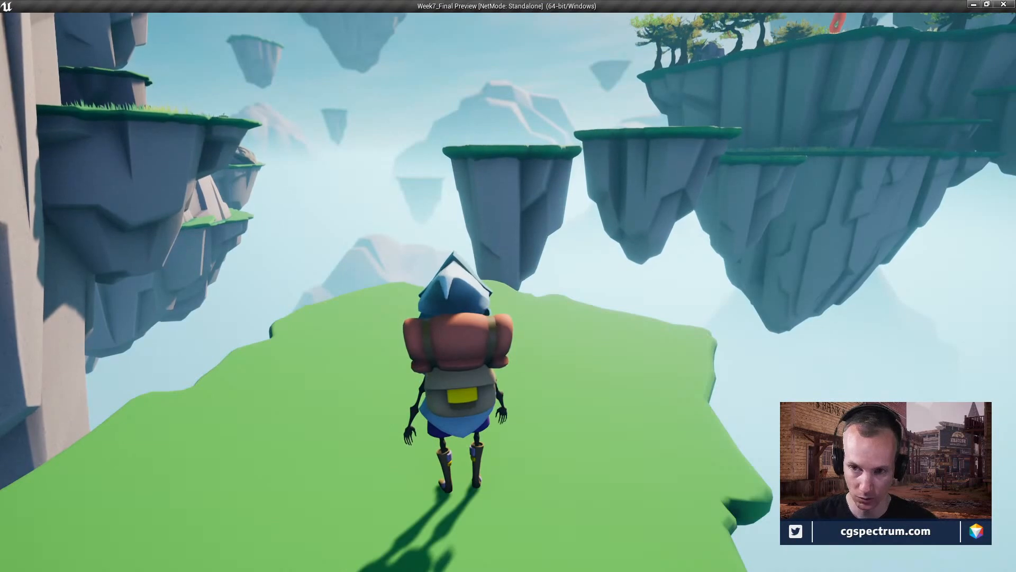
# - Jump across the next two floating platforms to the one directly facing the tree-covered island
pyautogui.press('w')
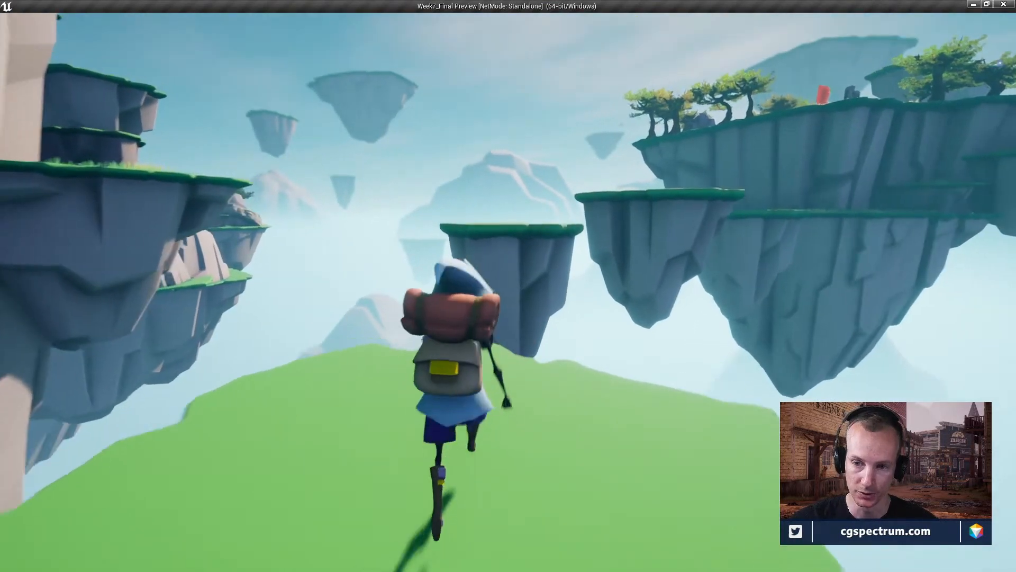
pyautogui.press('space')
pyautogui.press('space')
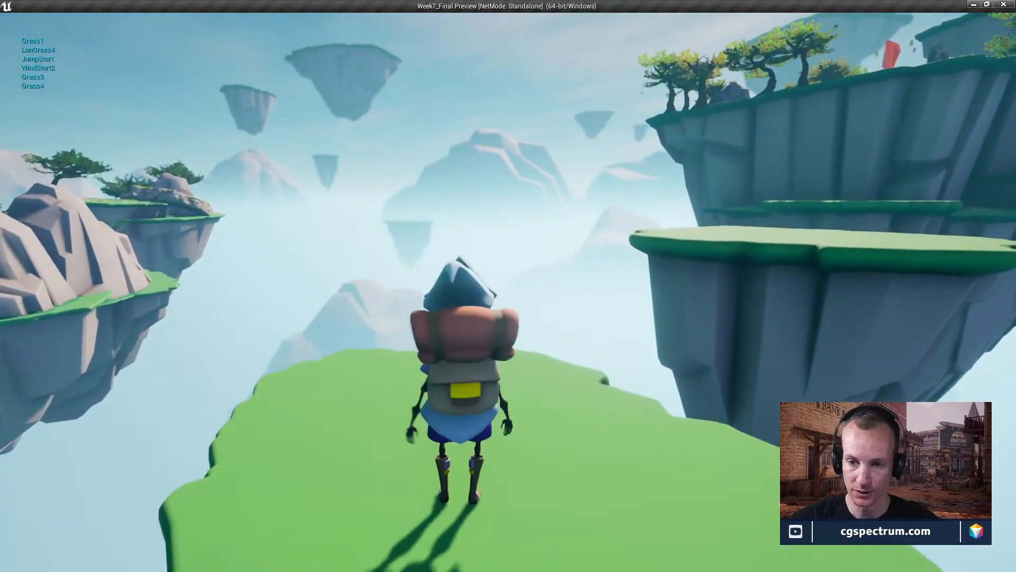
pyautogui.press('d')
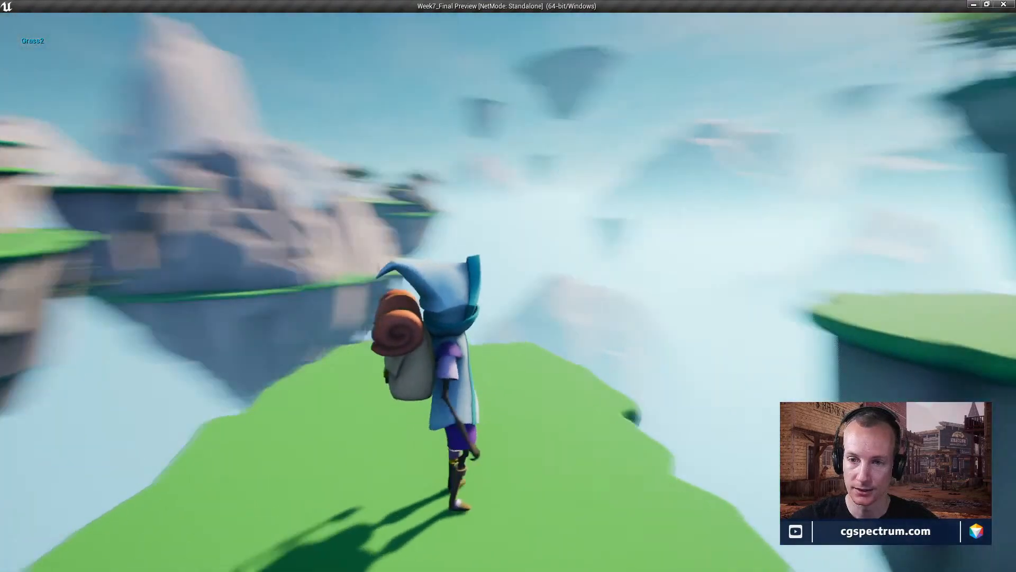
pyautogui.press('w')
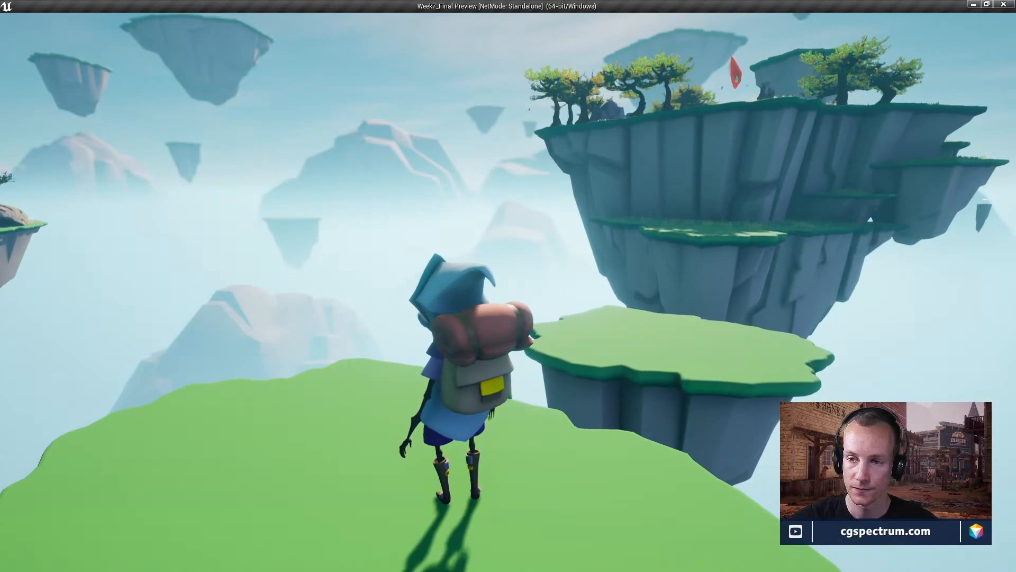
pyautogui.press('space')
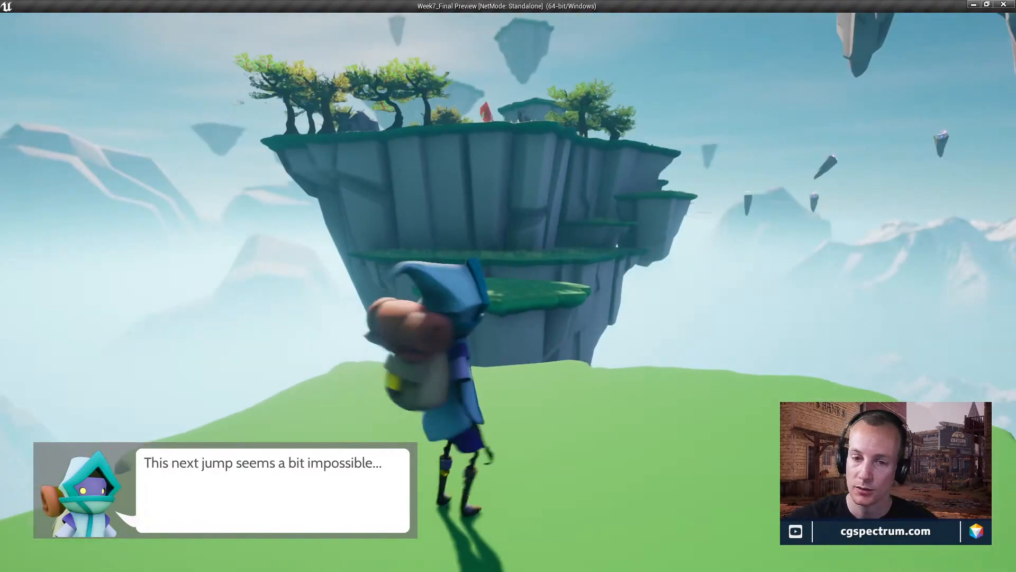
# - Walk around the platform to inspect the gap to the tree-covered island and the surrounding cliffs
pyautogui.press('w')
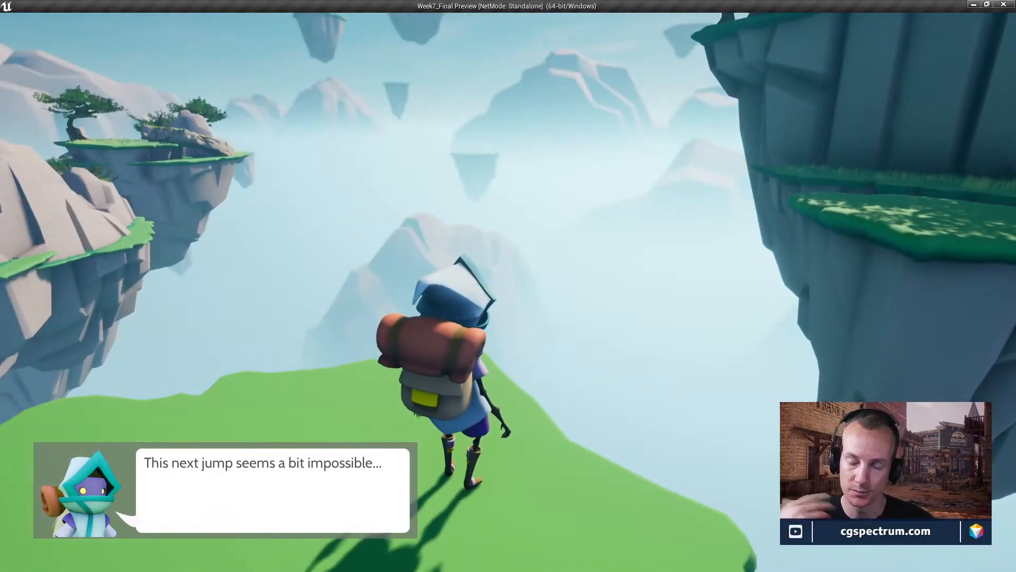
pyautogui.press('s')
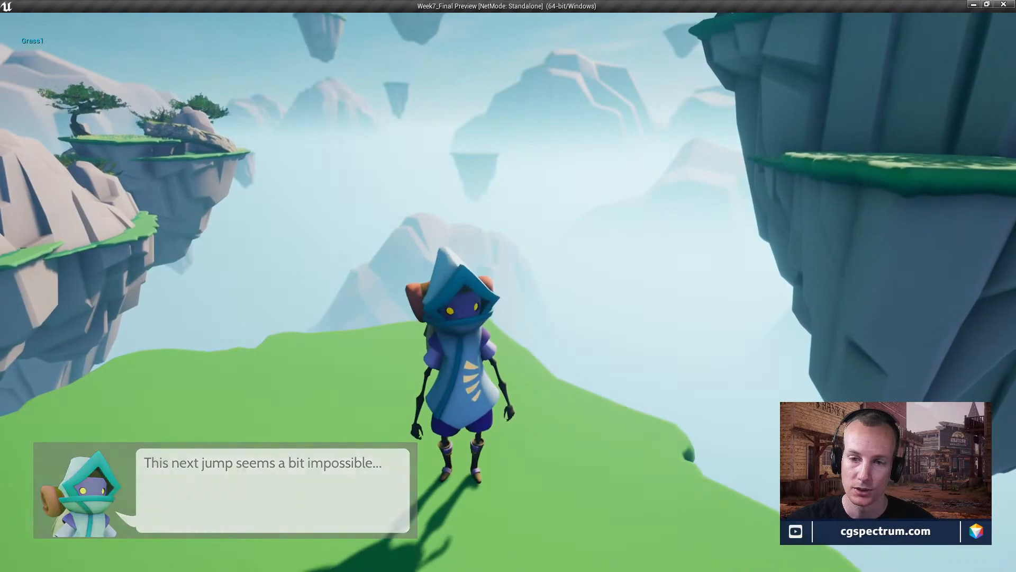
pyautogui.press('w')
pyautogui.press('w')
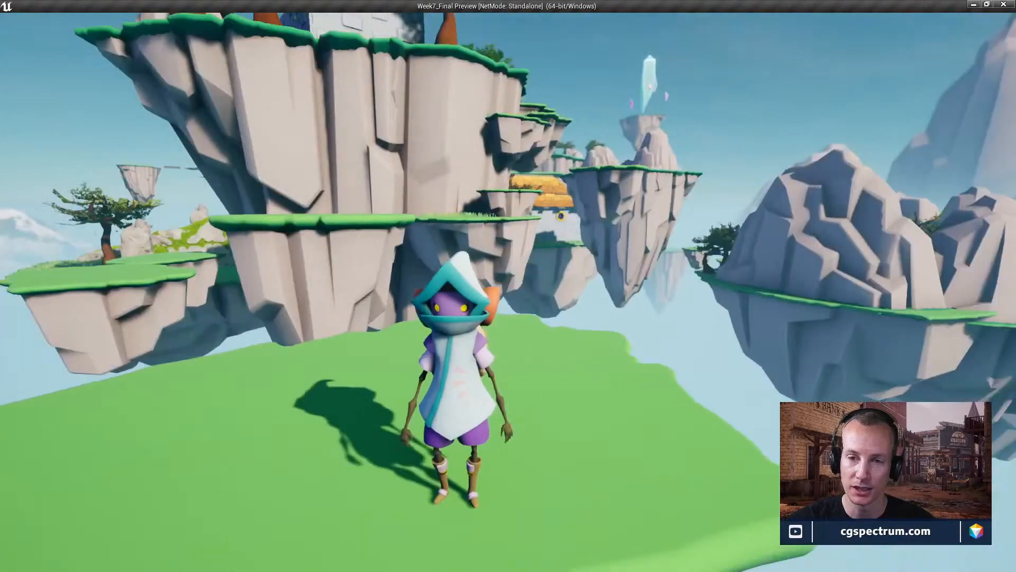
# - Jump back to the large cliff, hop up its grassy ledges and cross to the nearby floating platform
pyautogui.press('w')
pyautogui.press('space')
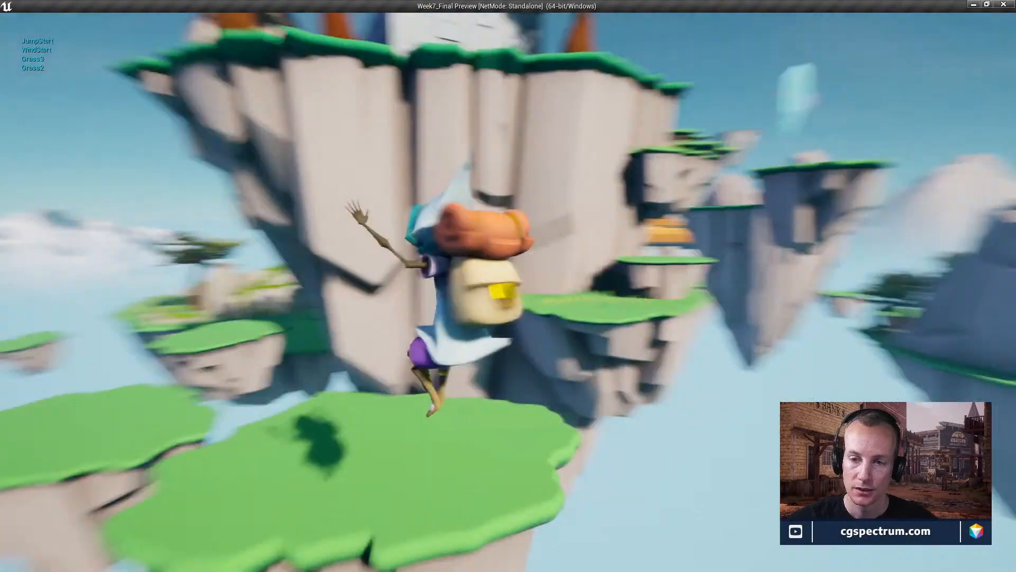
pyautogui.press('w')
pyautogui.press('space')
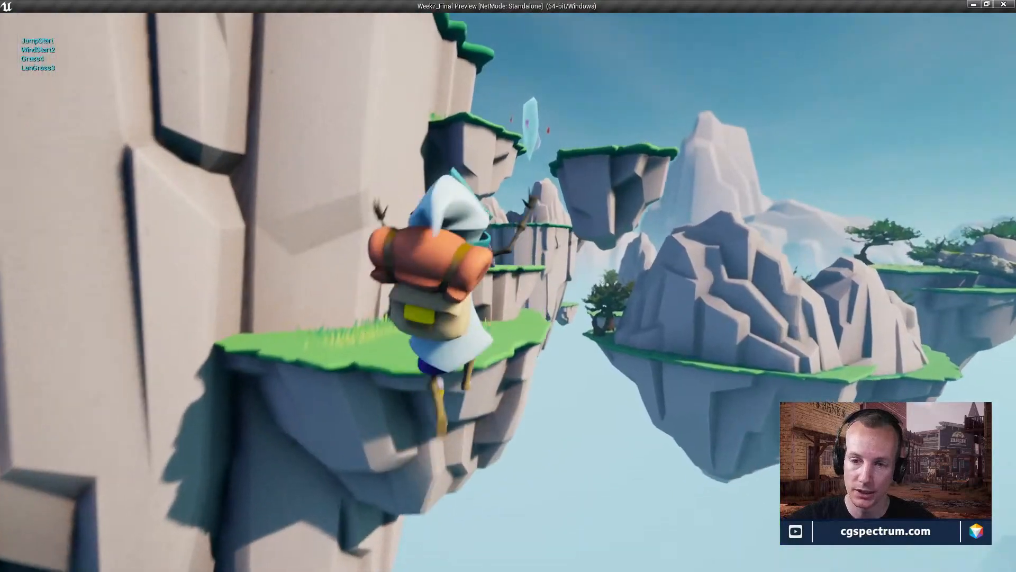
pyautogui.press('space')
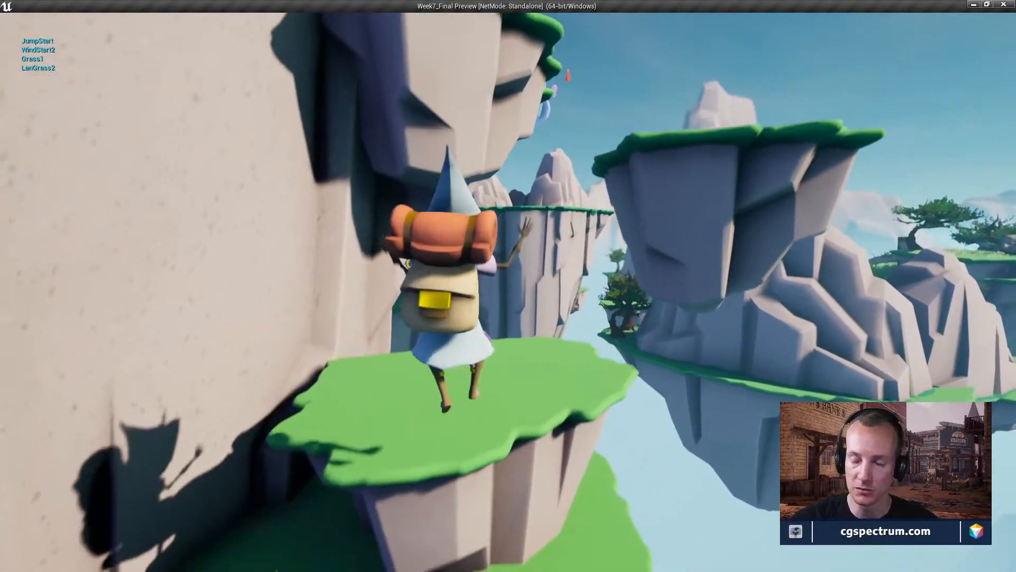
pyautogui.press('space')
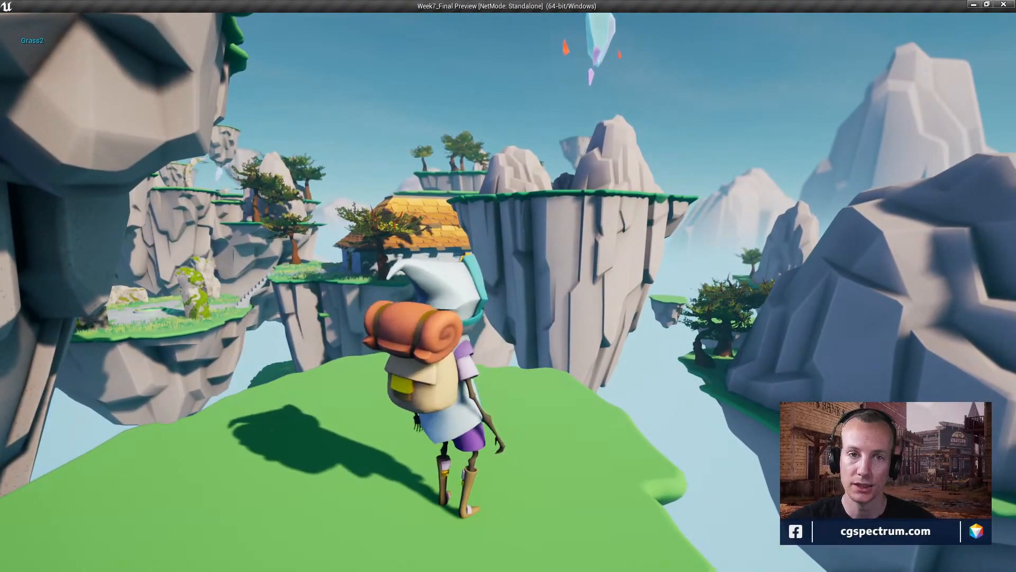
# - Climb the grassy ledges to the meadow on top of the large cliff and walk up to the green gate
pyautogui.press('d')
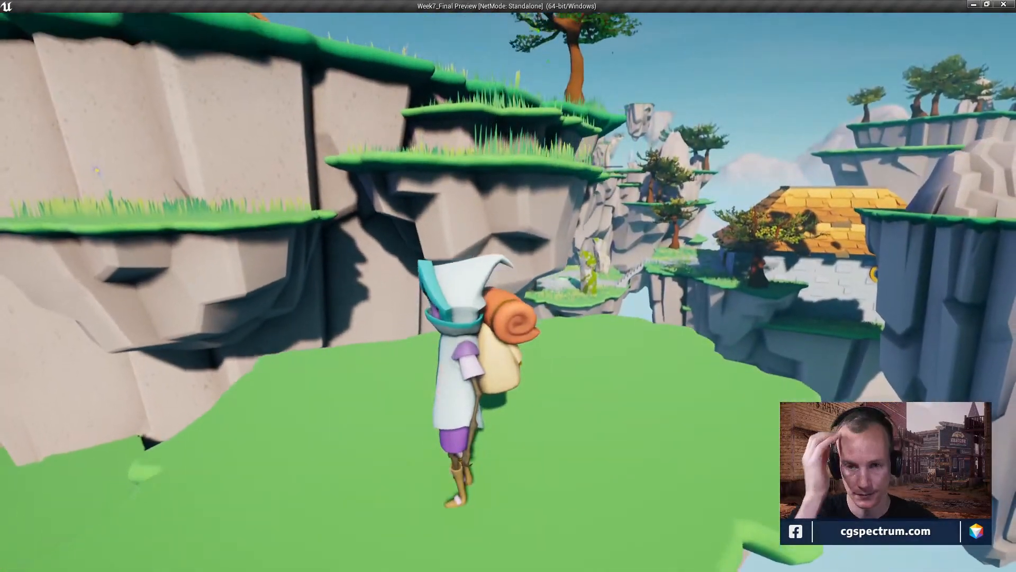
pyautogui.press('w')
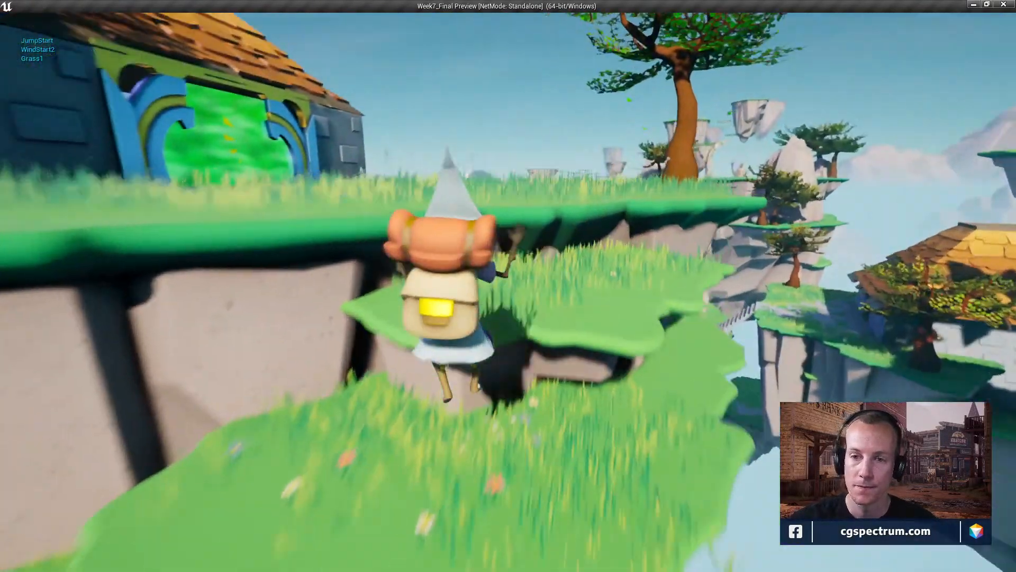
pyautogui.press('space')
pyautogui.press('space')
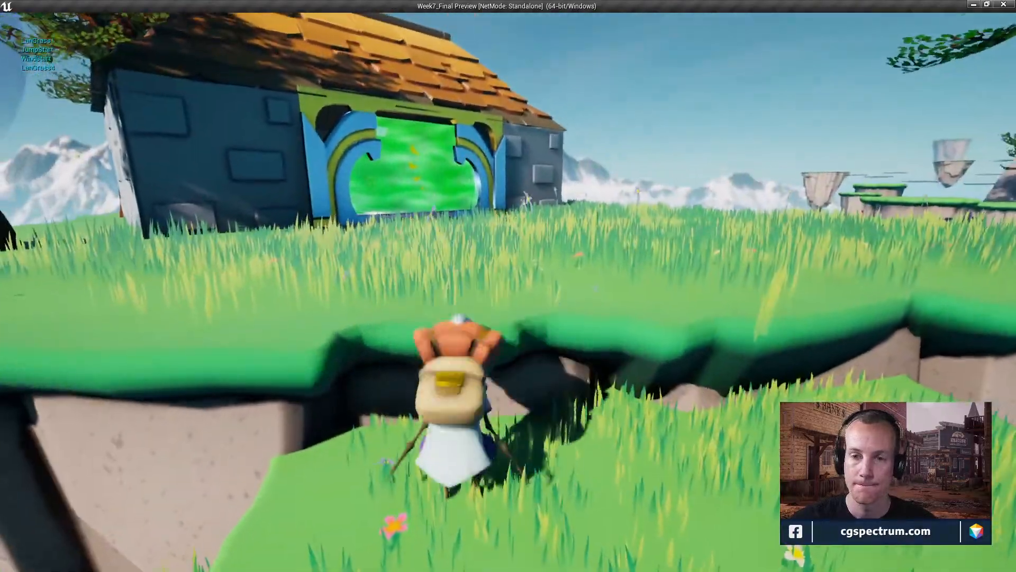
pyautogui.press('space')
pyautogui.press('w')
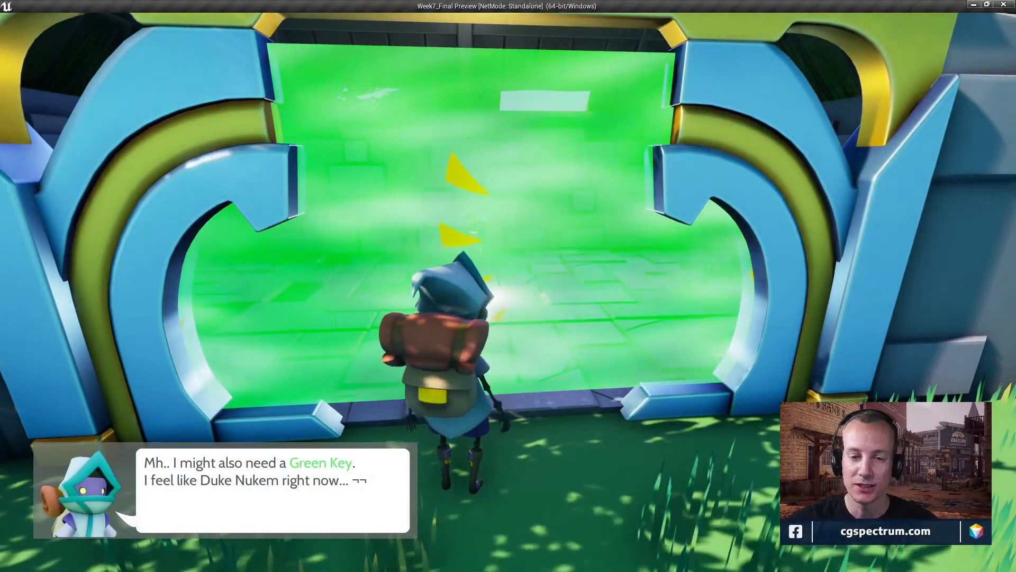
# - Run around the flowery meadow in front of the building with the green gate
pyautogui.press('w')
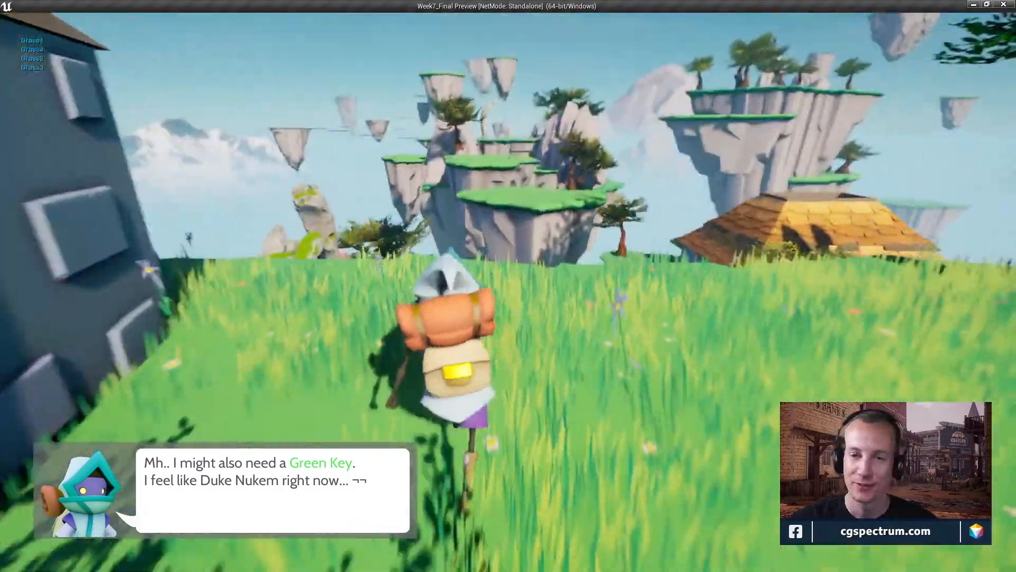
pyautogui.press('w')
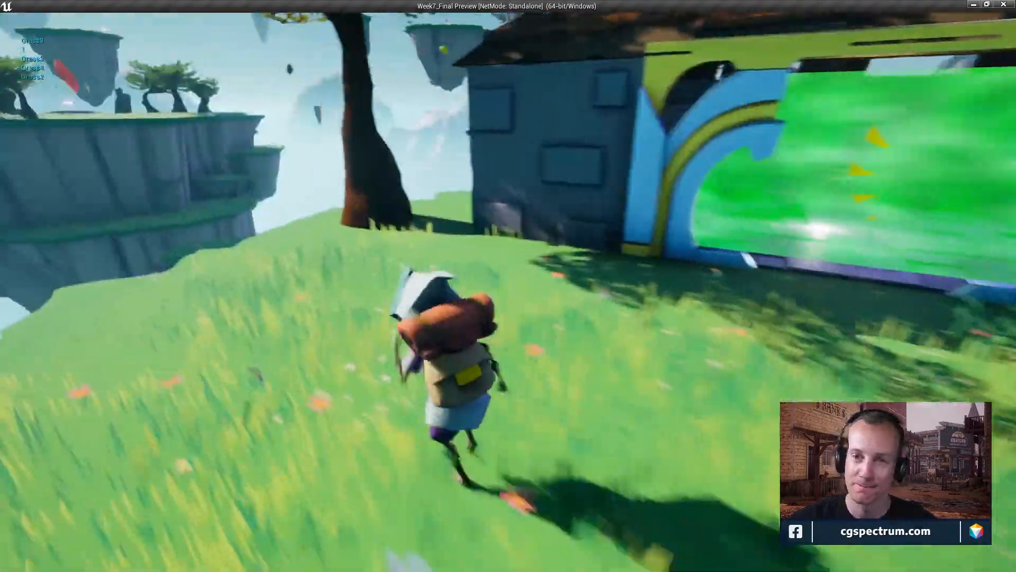
pyautogui.press('w')
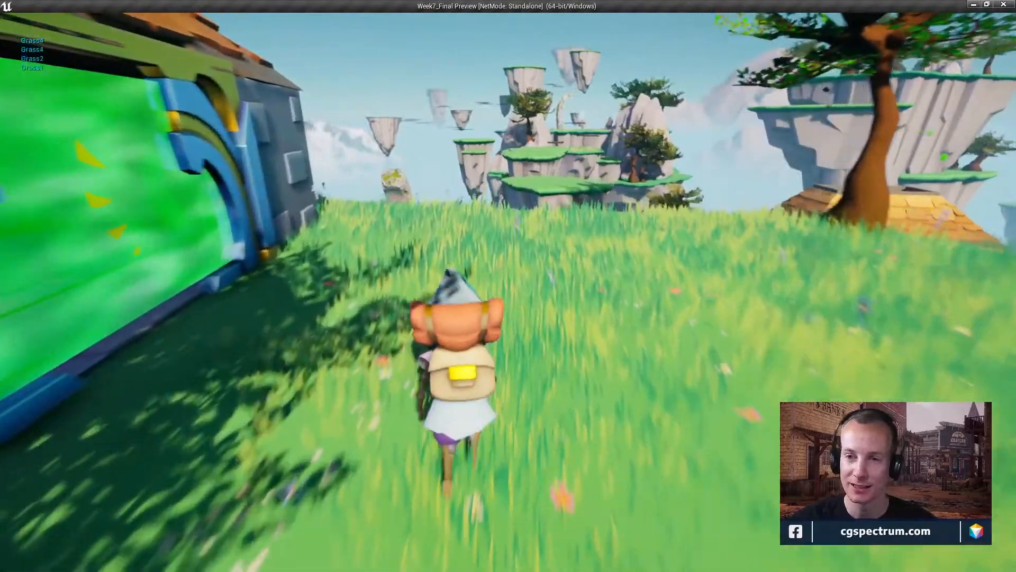
# - Jump from the meadow's edge onto the platform above the checkpoint, and drop down to the stone path by the mossy ruins
pyautogui.press('w')
pyautogui.press('space')
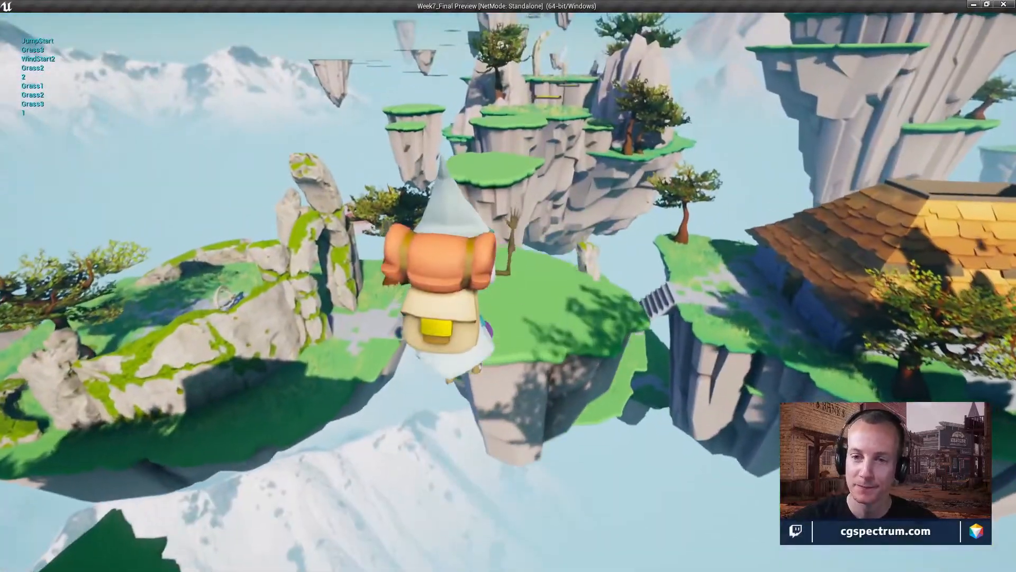
pyautogui.press('w')
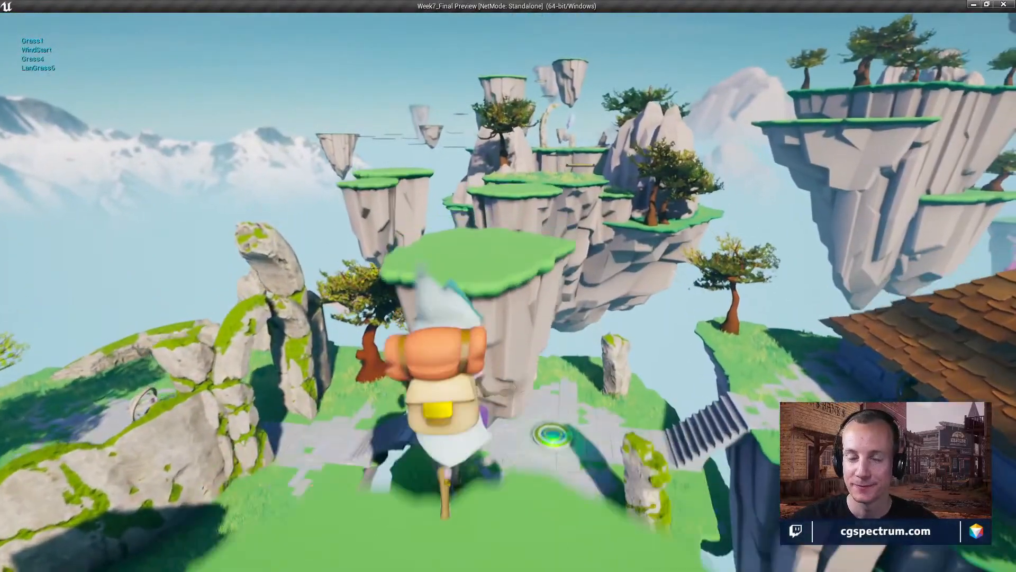
pyautogui.press('s')
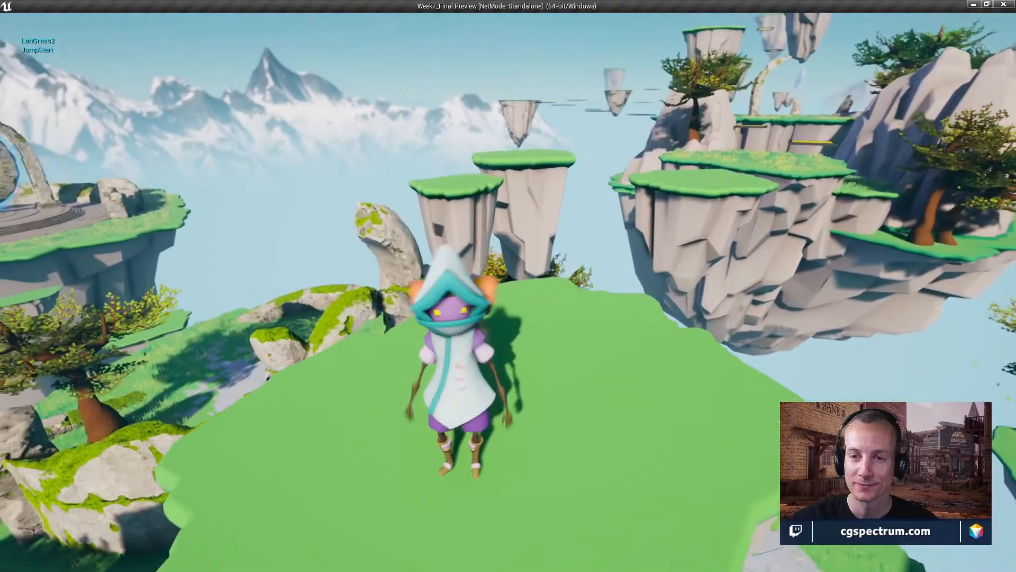
pyautogui.press('w')
pyautogui.press('space')
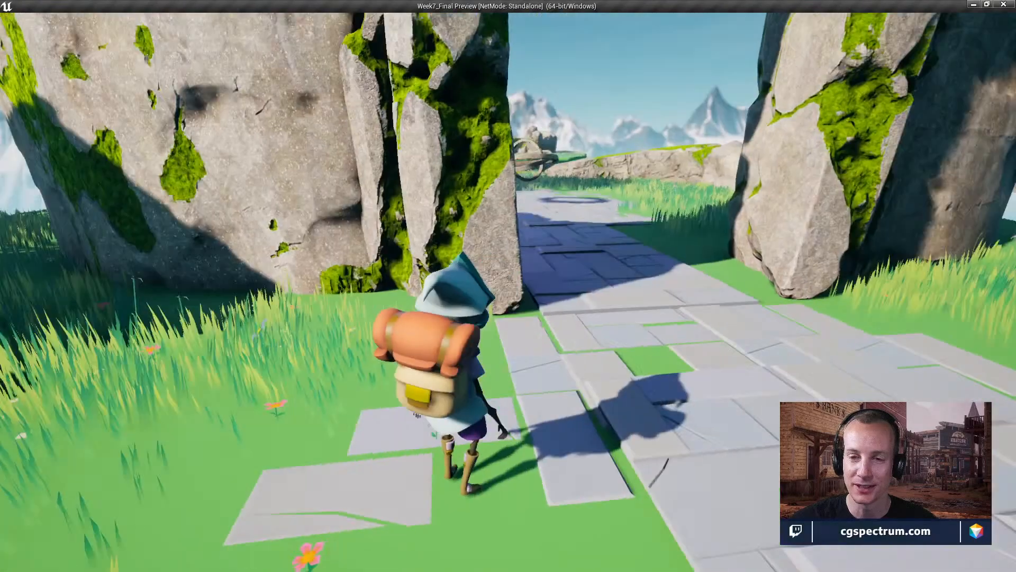
# - Run past the mossy ruins to the grassy edge and jump across the shaded platform to the sunlit one
pyautogui.press('w')
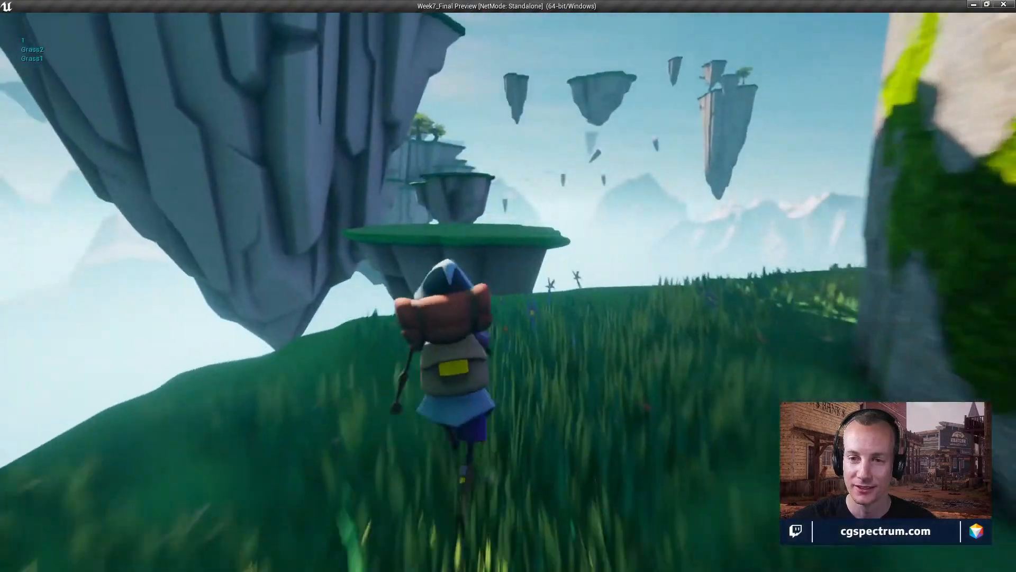
pyautogui.press('space')
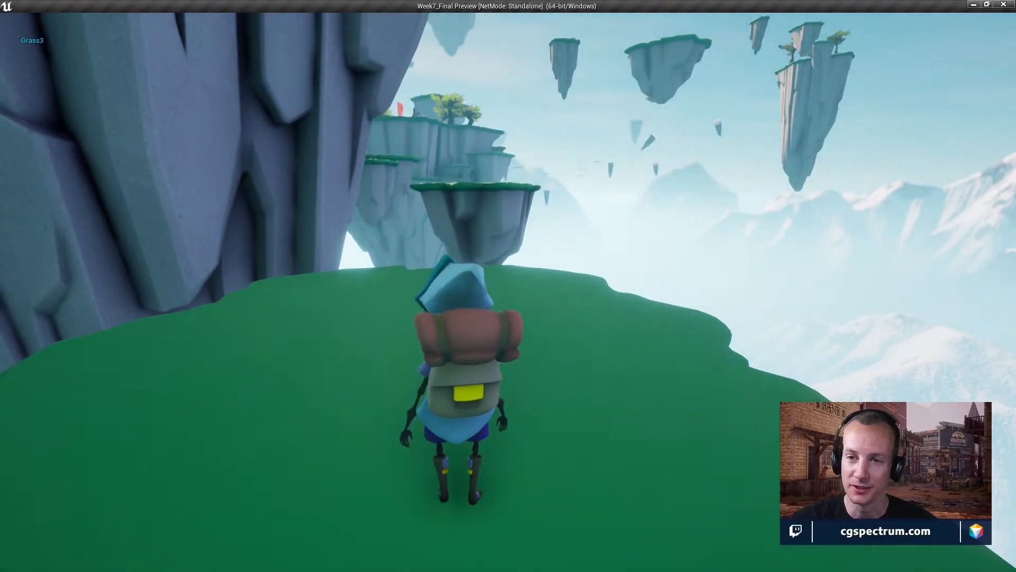
pyautogui.press('w')
pyautogui.press('space')
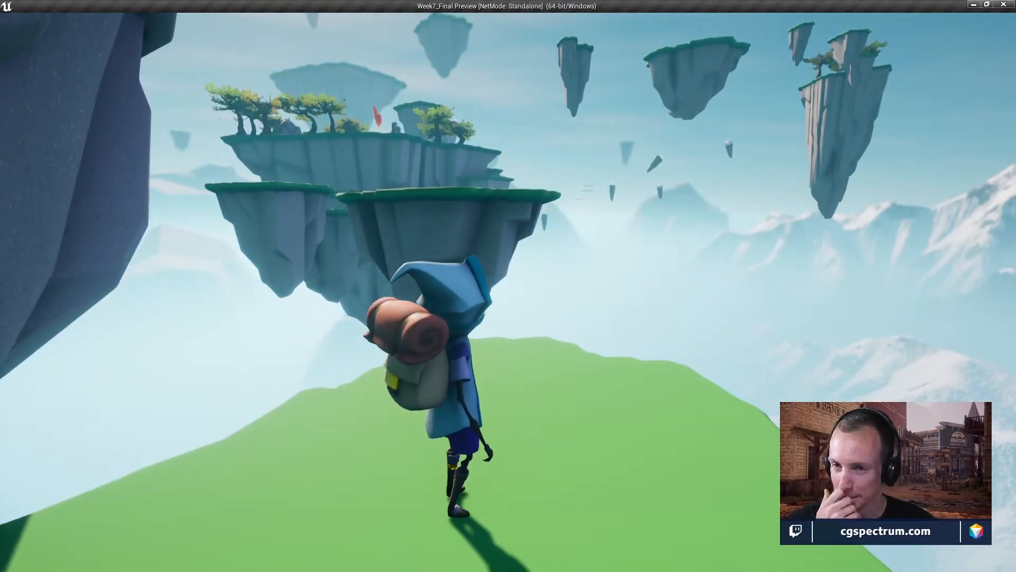
# - Jump over the following floating platforms and run toward the lowest grassy ledge of the large cliff
pyautogui.press('w')
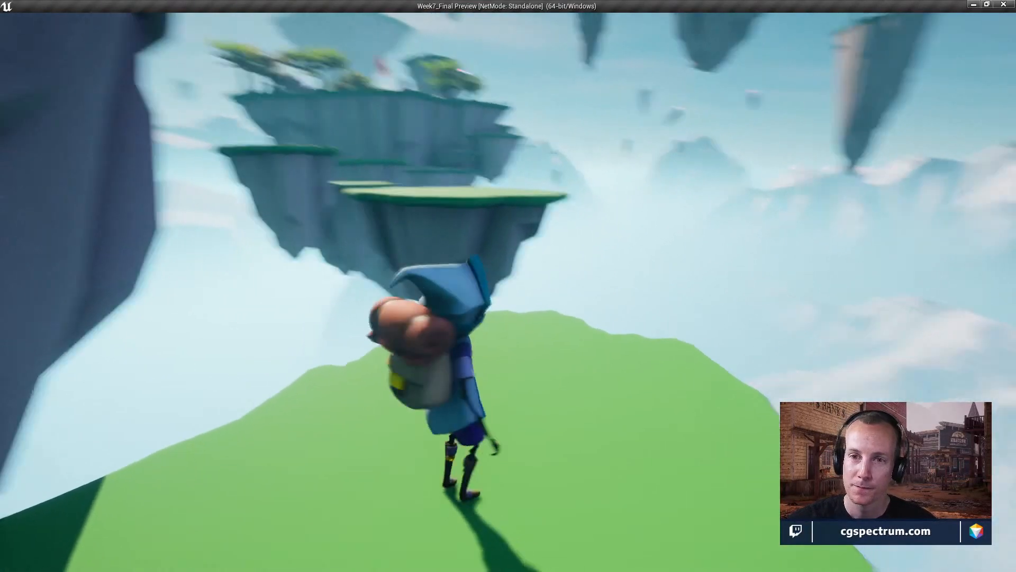
pyautogui.press('space')
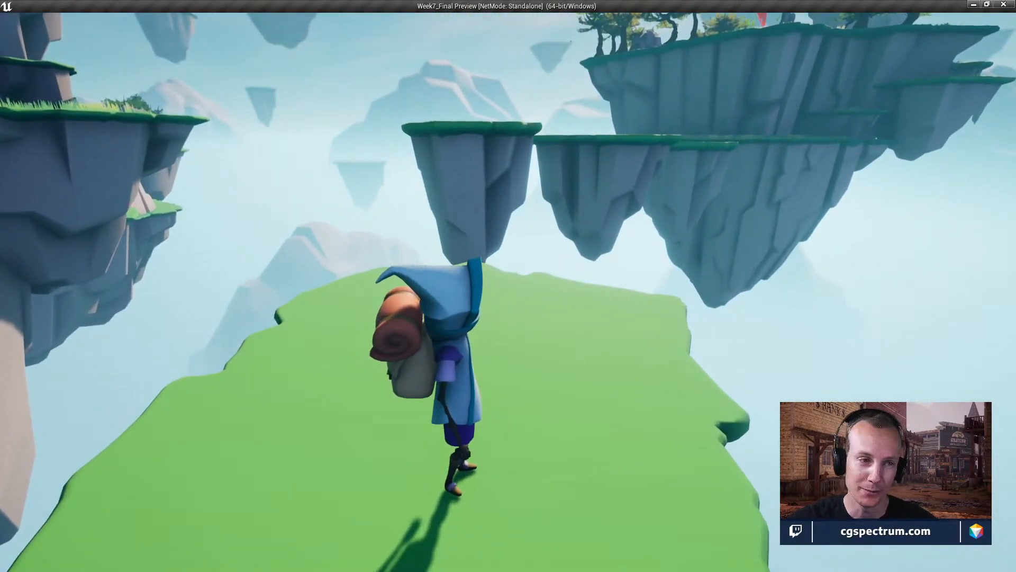
pyautogui.press('w')
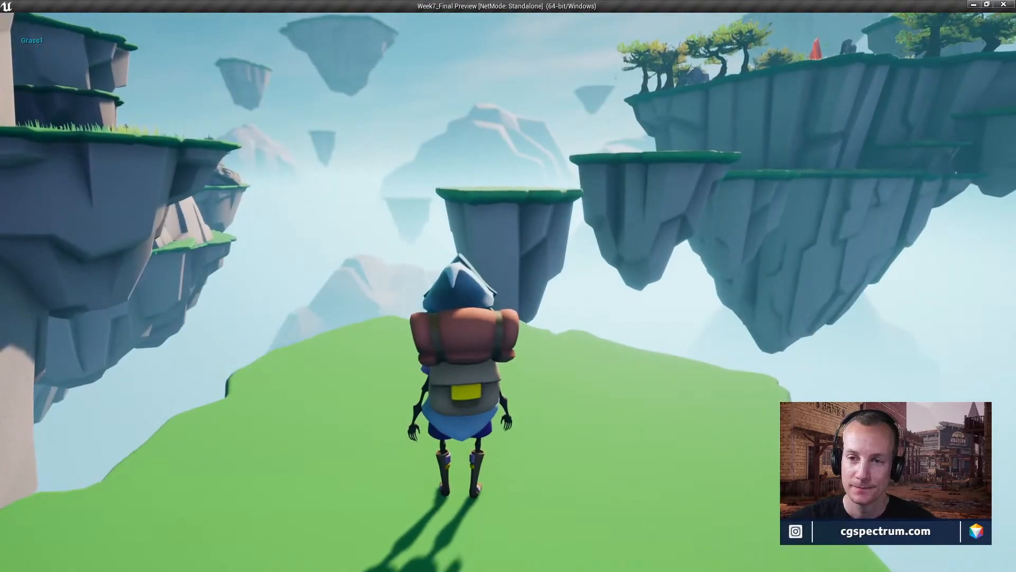
pyautogui.press('w')
pyautogui.press('space')
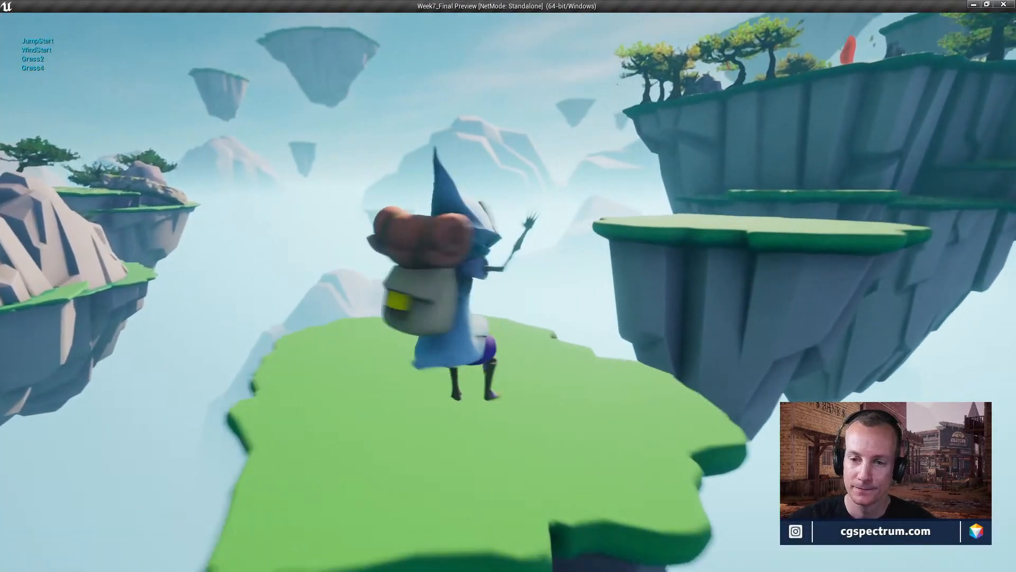
pyautogui.press('w')
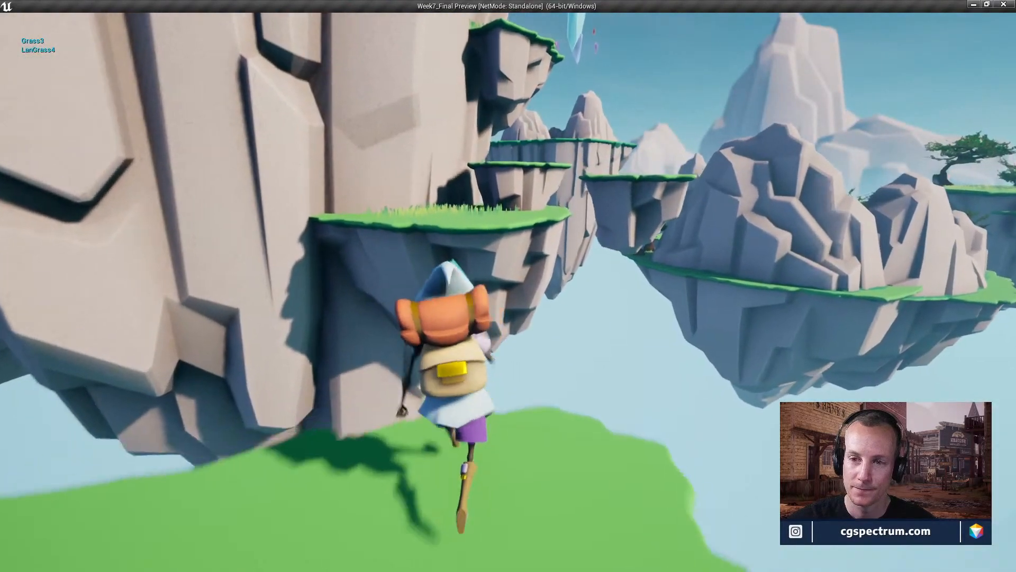
# - Try to hop up the large cliff's ledges and leap out toward the floating platform beyond them
pyautogui.press('space')
pyautogui.press('space')
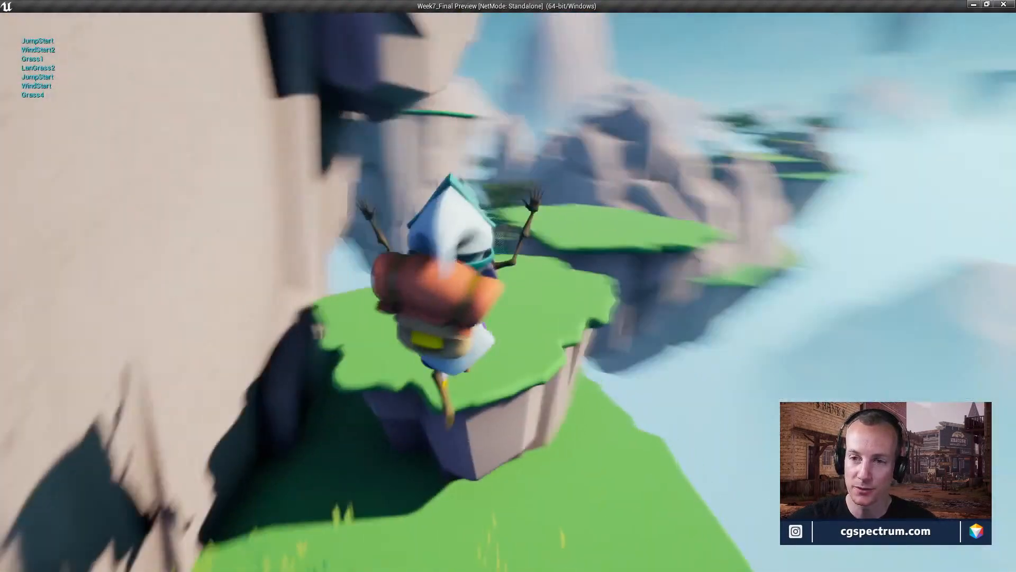
pyautogui.press('space')
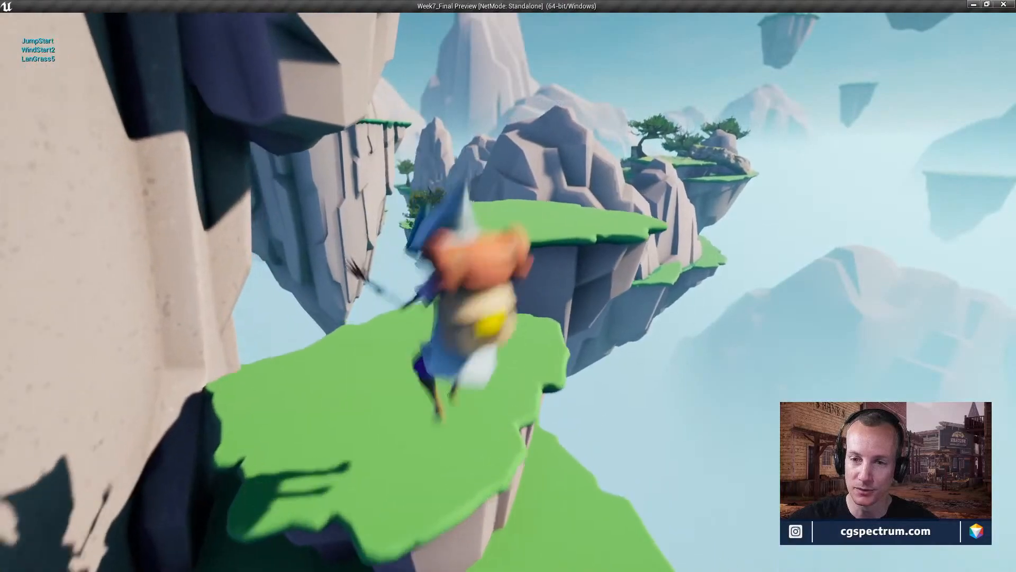
pyautogui.press('space')
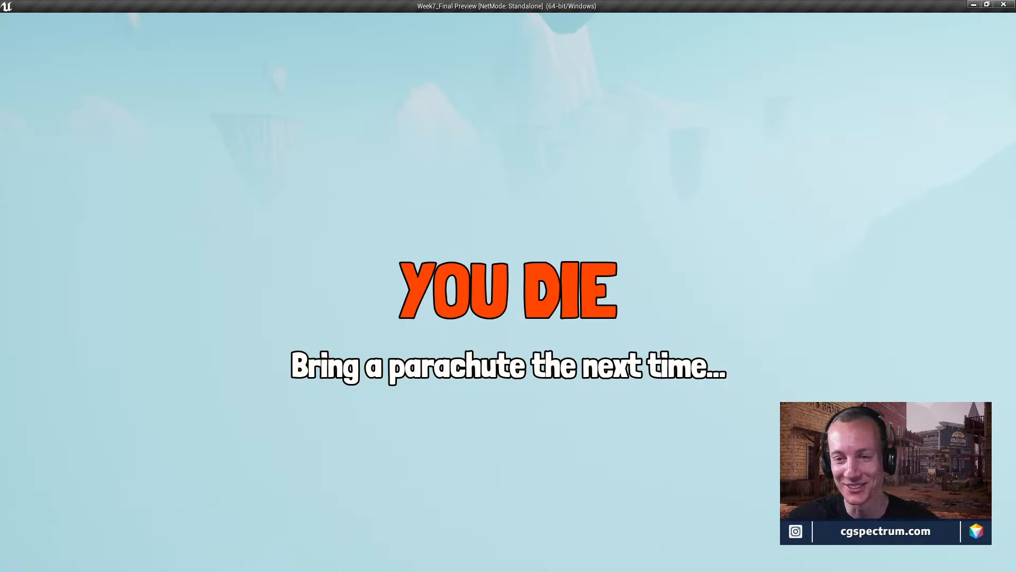
# - Run past the stone path and mossy ruins to the meadow, circling back by the glowing ring
pyautogui.press('w')
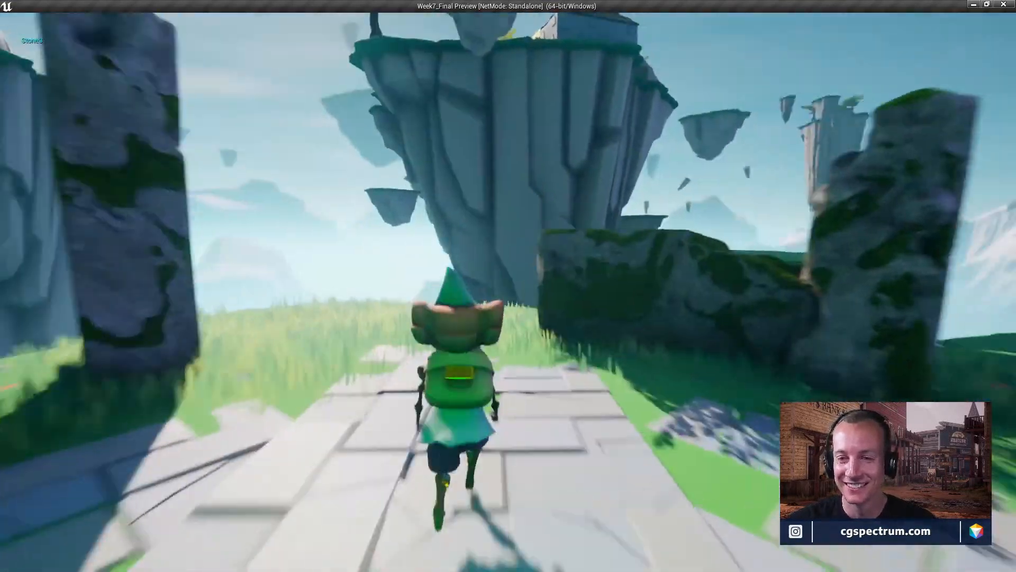
pyautogui.press('w')
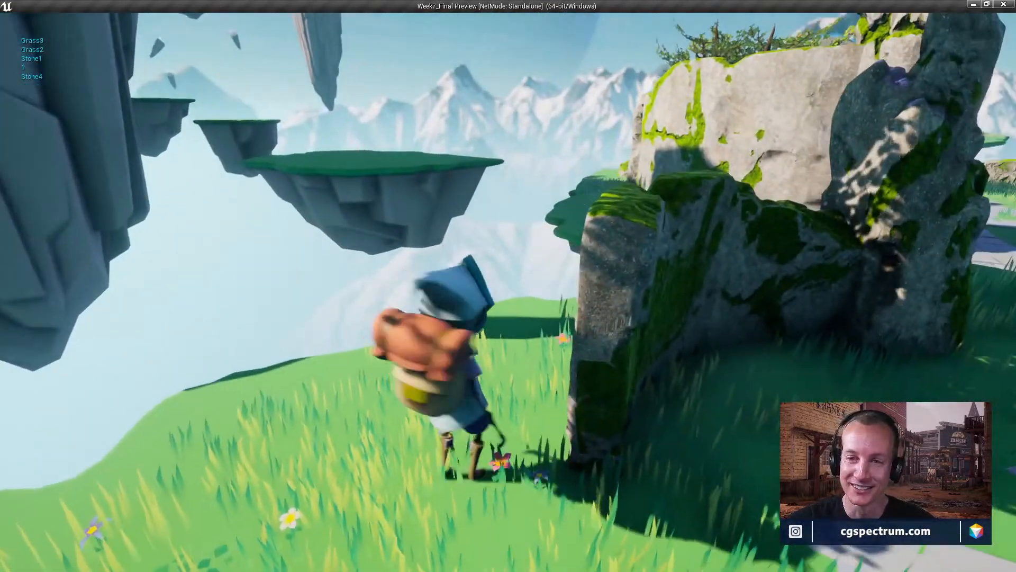
pyautogui.press('s')
pyautogui.press('w')
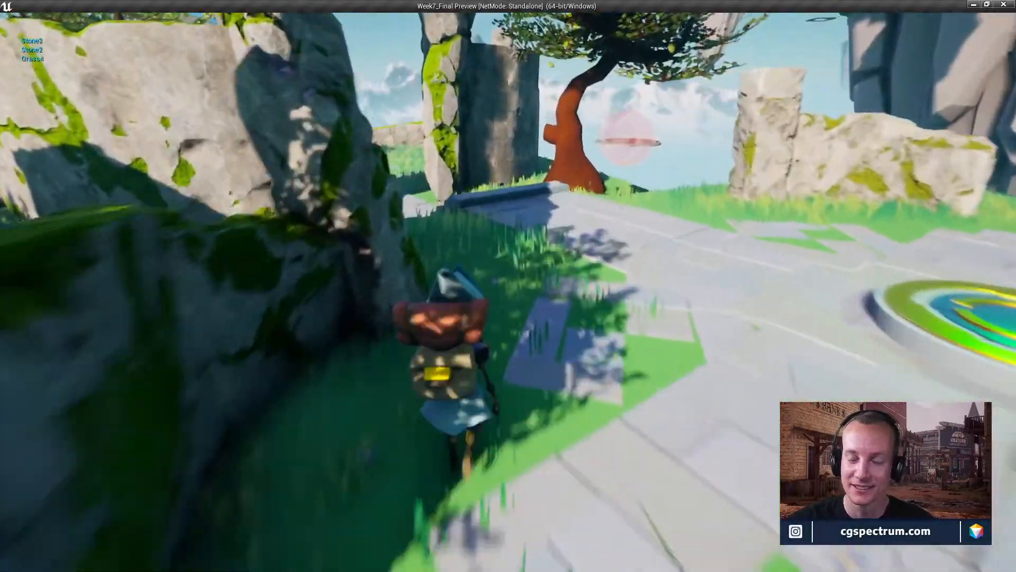
pyautogui.press('w')
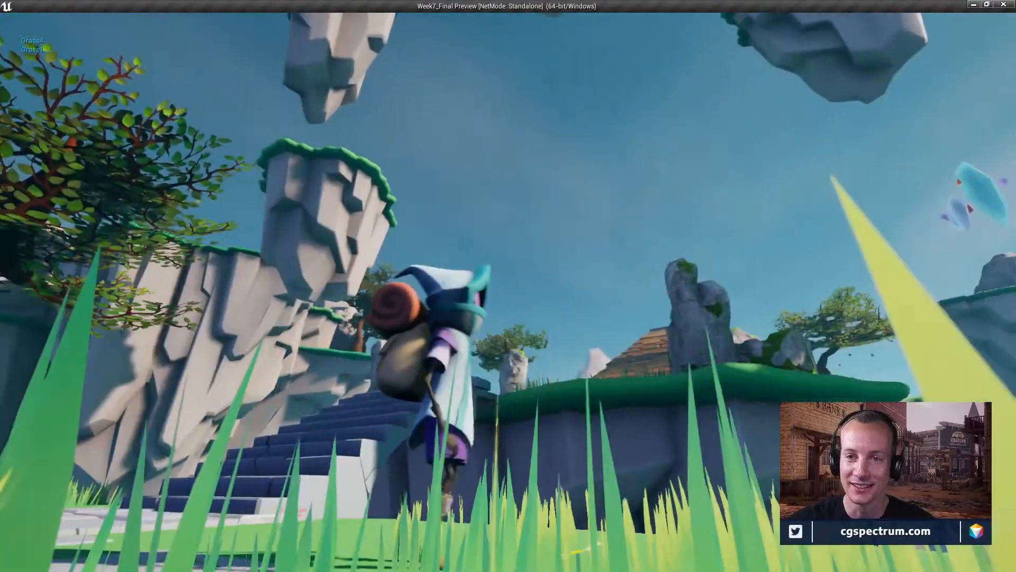
# - Run to the meadow's edge, jump toward the nearest floating platform, and end the play-test
pyautogui.press('w')
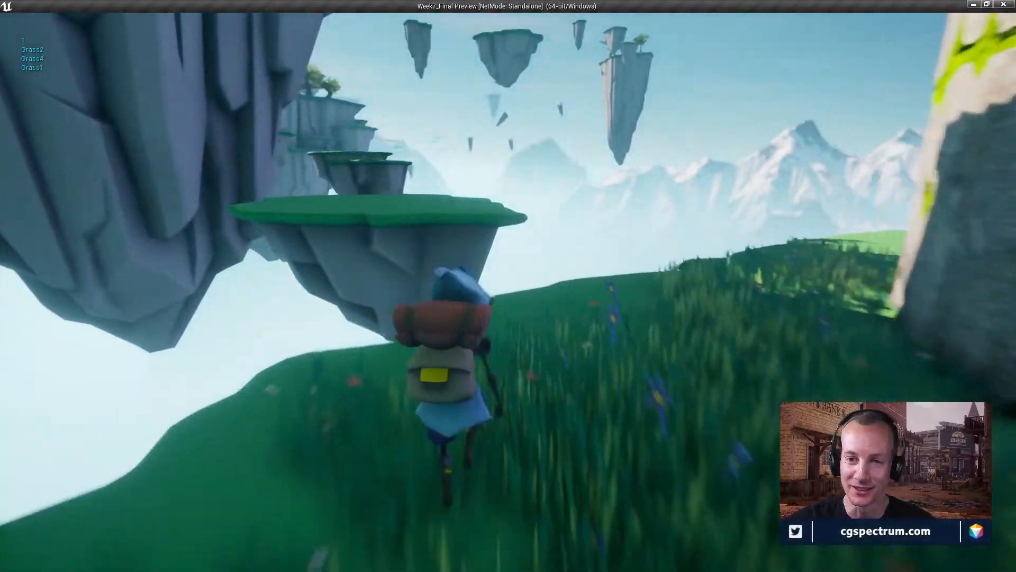
pyautogui.press('space')
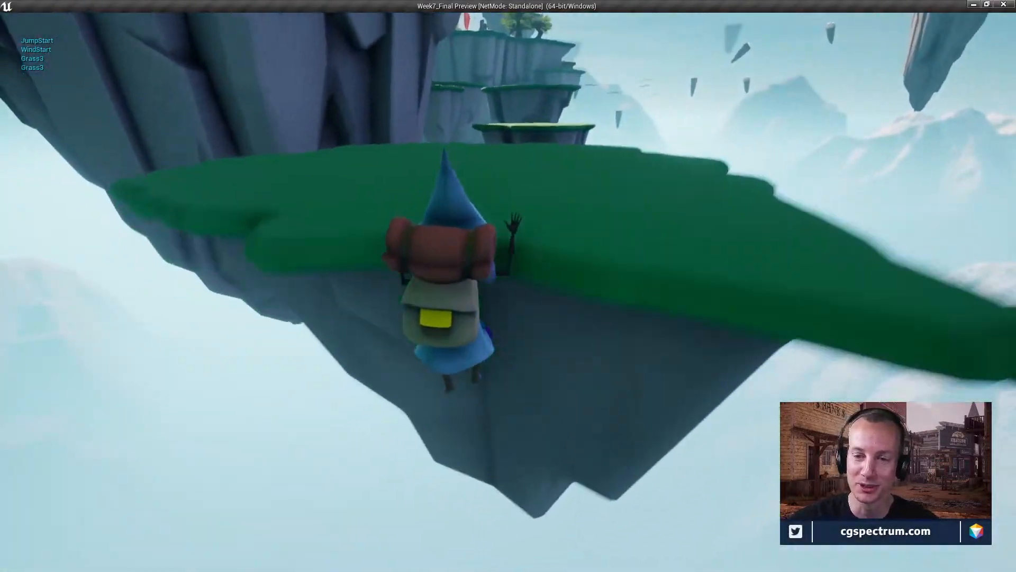
pyautogui.press('Escape')
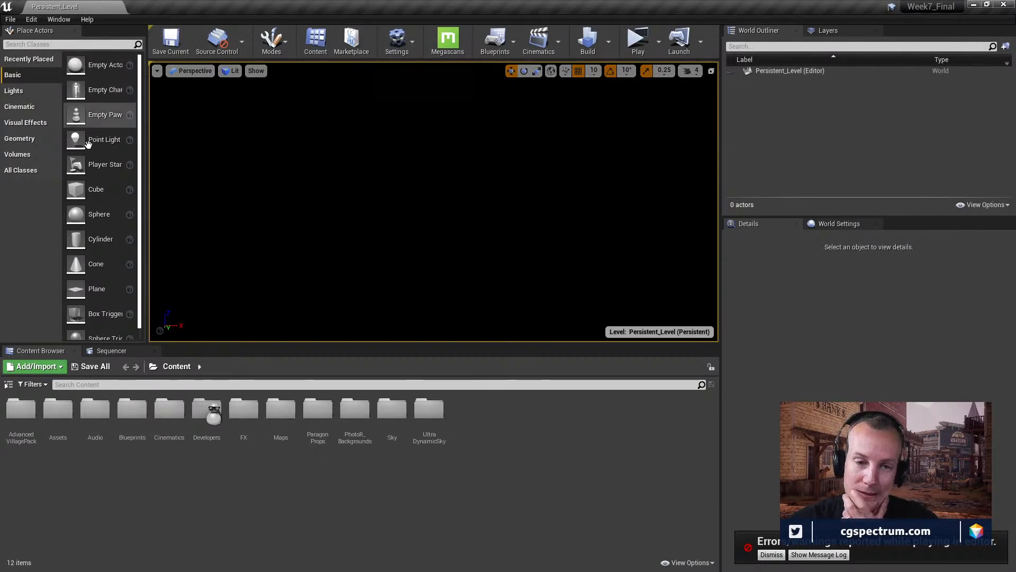
# - Load the Game_Level1 map from the Maps folder and open its Level Blueprint
pyautogui.click(8, 385)
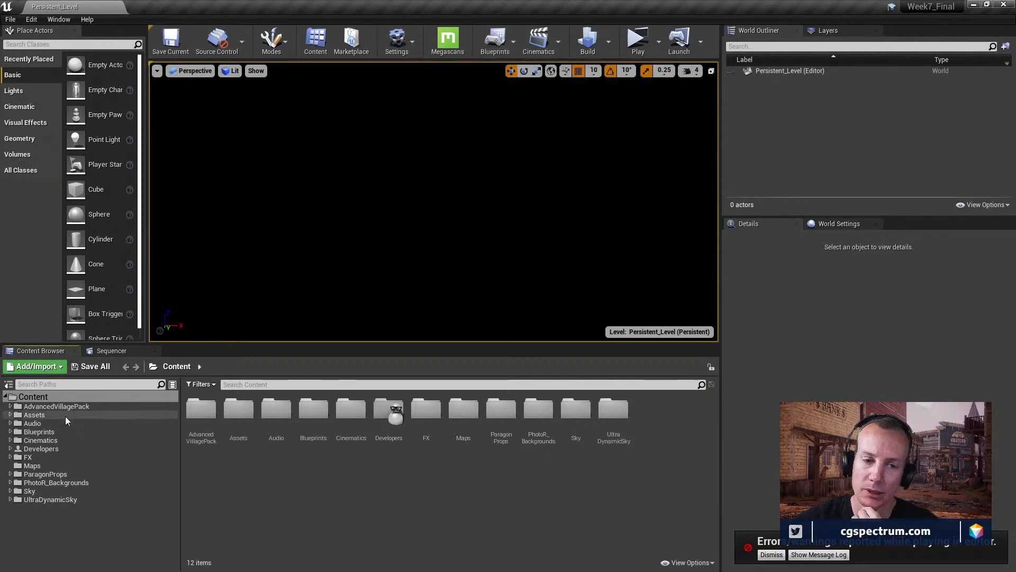
pyautogui.click(74, 467)
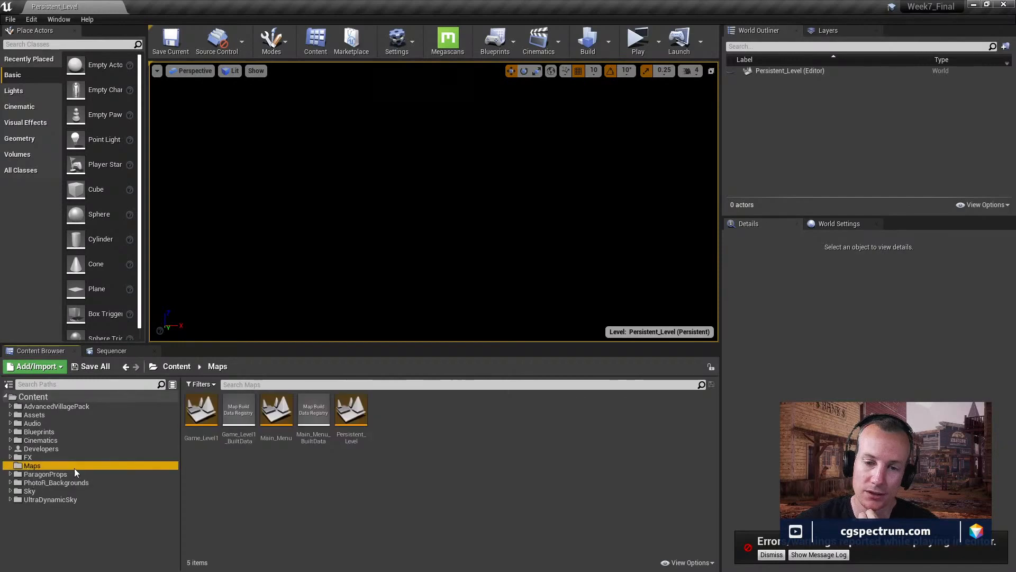
pyautogui.doubleClick(201, 412)
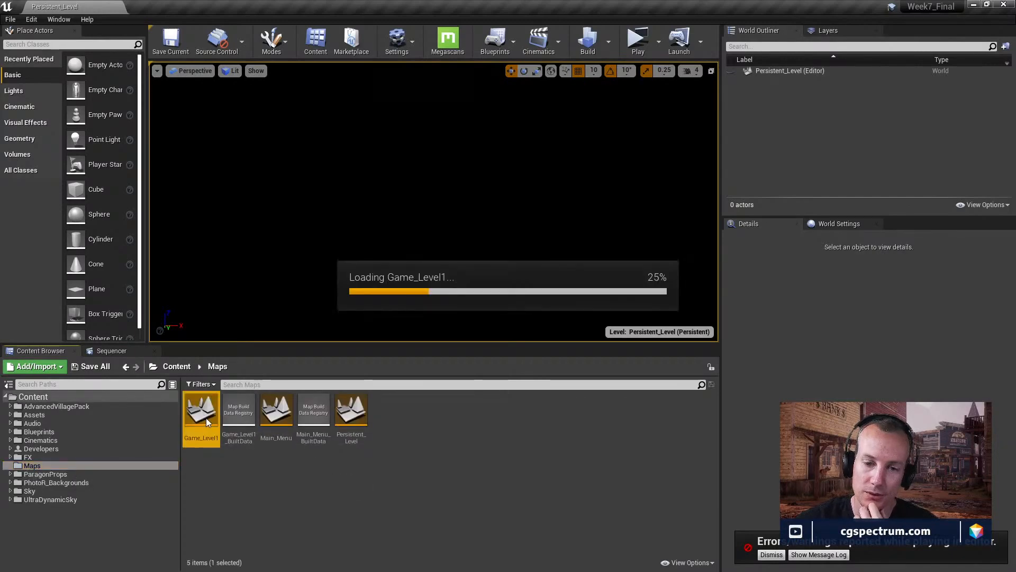
pyautogui.moveTo(434, 212); pyautogui.dragTo(497, 238, button='right')
pyautogui.click(495, 39)
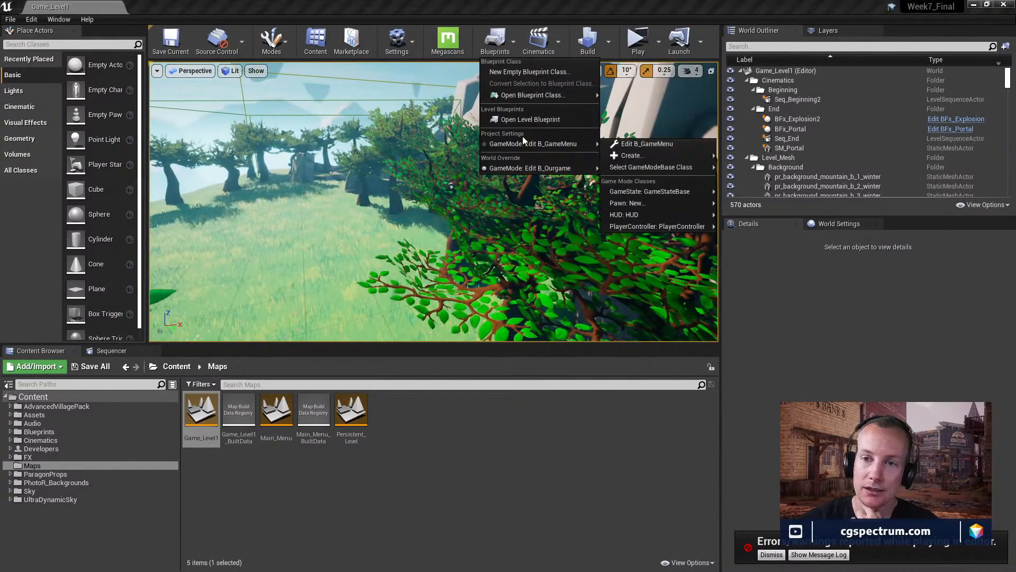
pyautogui.click(520, 121)
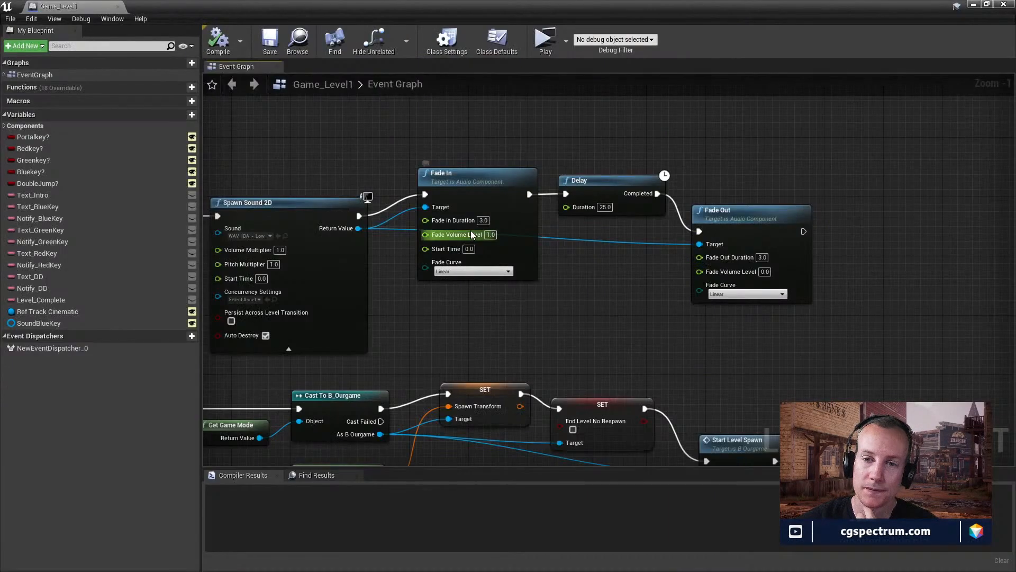
# - Examine the Event BeginPlay chain, from the Seq_Beginning2 playback through the sound fades to the Start Level Spawn and WindAmbient1 nodes
pyautogui.moveTo(459, 292); pyautogui.dragTo(815, 293, button='right')
pyautogui.moveTo(468, 334); pyautogui.dragTo(717, 305, button='right')
pyautogui.moveTo(400, 354); pyautogui.dragTo(701, 350, button='right')
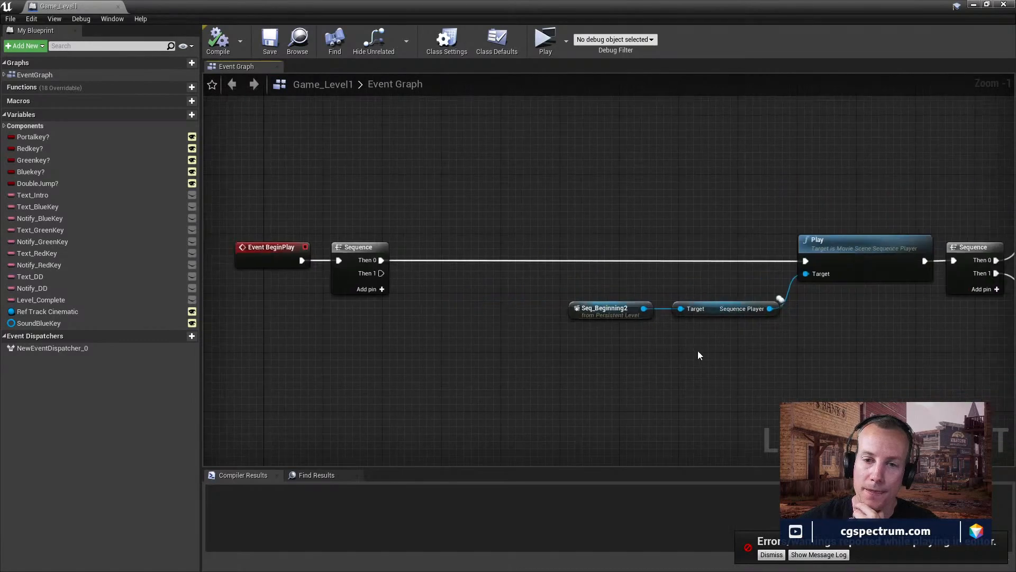
pyautogui.scroll(-2, 522, 323)
pyautogui.moveTo(593, 334); pyautogui.dragTo(410, 322, button='right')
pyautogui.moveTo(705, 344); pyautogui.dragTo(659, 341, button='right')
pyautogui.scroll(1, 659, 340)
pyautogui.scroll(1, 659, 344)
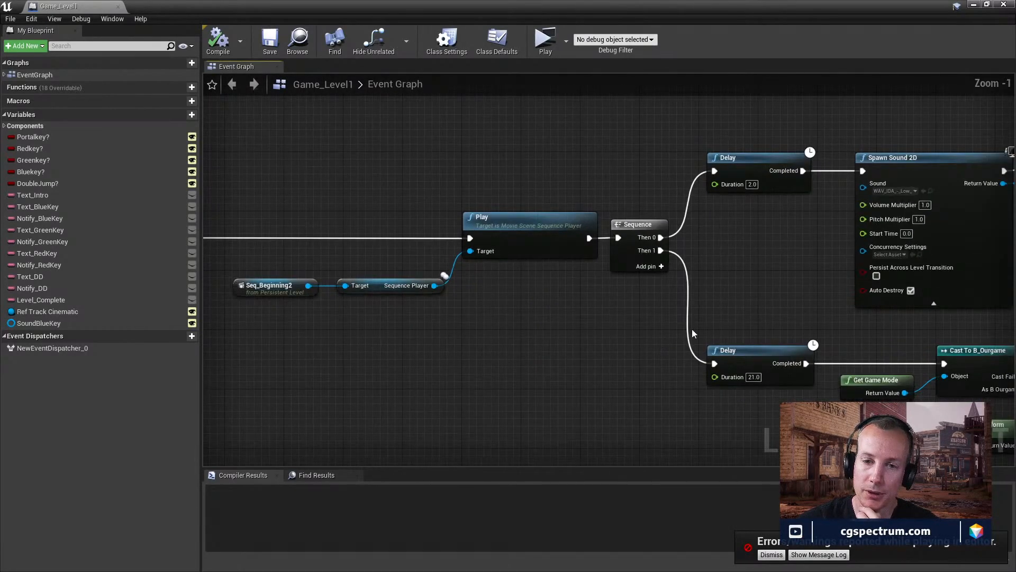
pyautogui.moveTo(770, 285); pyautogui.dragTo(630, 294, button='right')
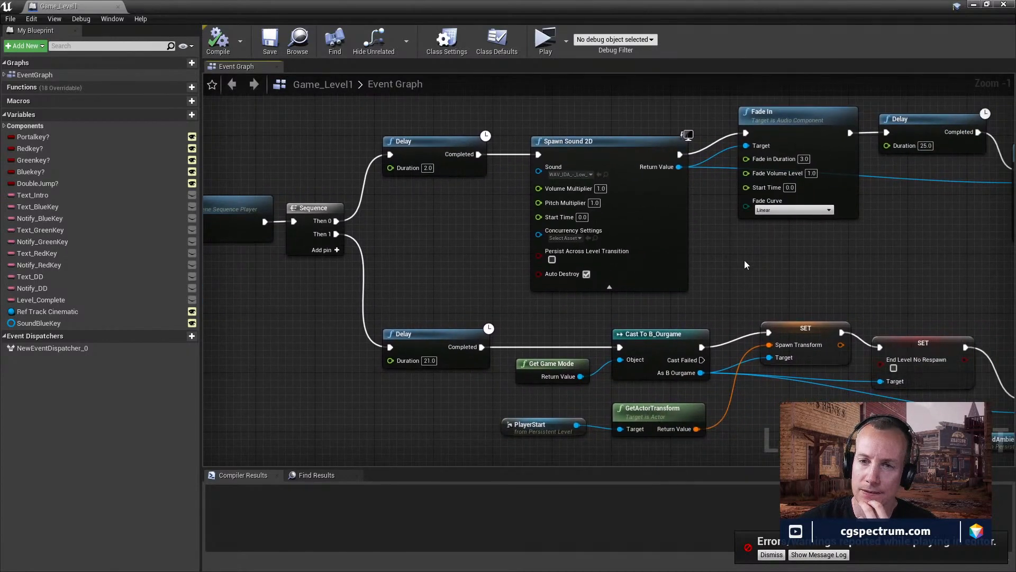
pyautogui.moveTo(745, 259); pyautogui.dragTo(670, 272, button='right')
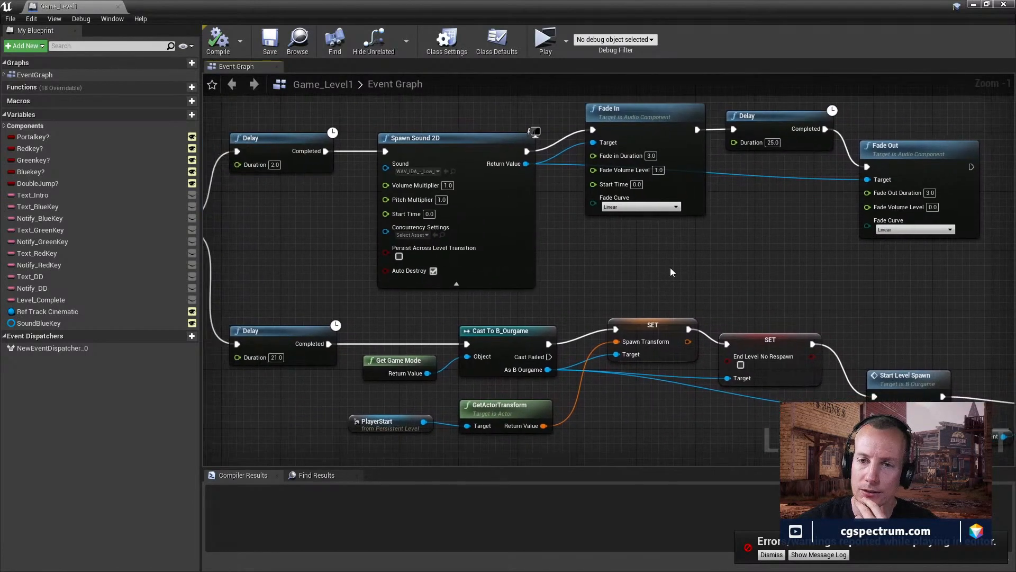
pyautogui.moveTo(496, 418); pyautogui.dragTo(558, 331, button='right')
pyautogui.moveTo(710, 389); pyautogui.dragTo(429, 346, button='right')
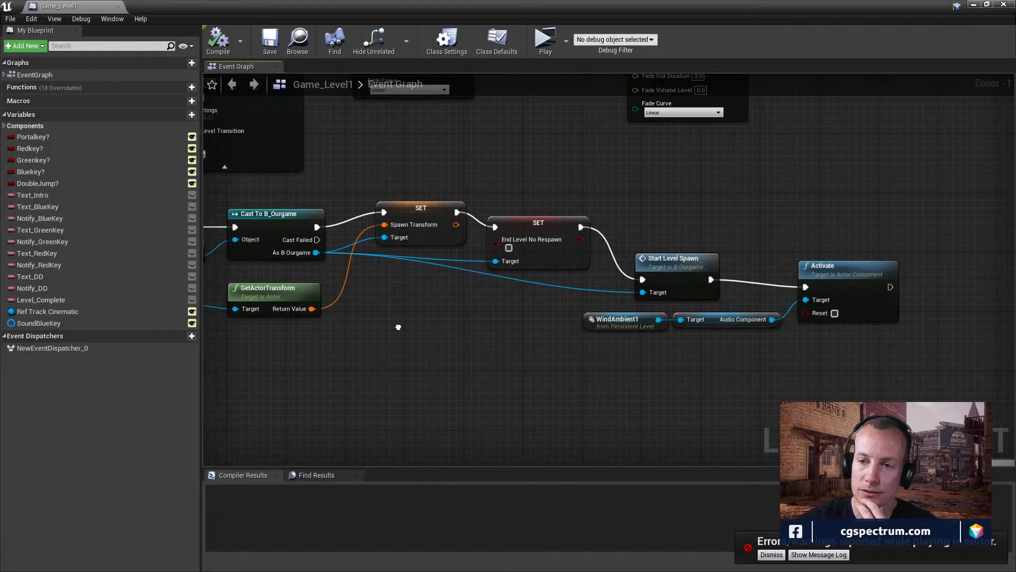
pyautogui.moveTo(396, 327); pyautogui.dragTo(572, 397, button='right')
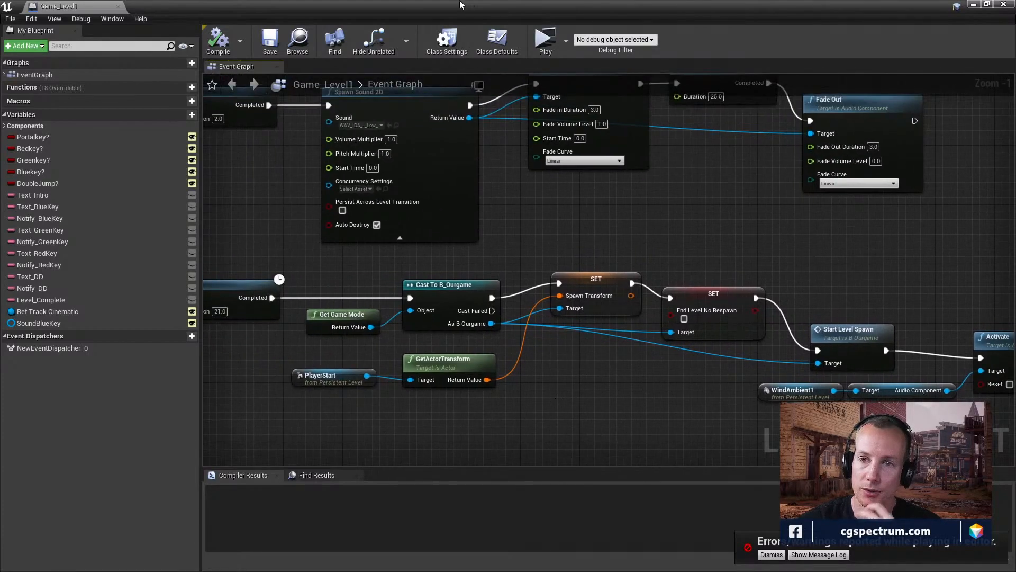
# - Play-test Game_Level1 from the level editor, switch to wireframe rendering, and stop the preview
pyautogui.moveTo(460, 4); pyautogui.dragTo(0, 320)
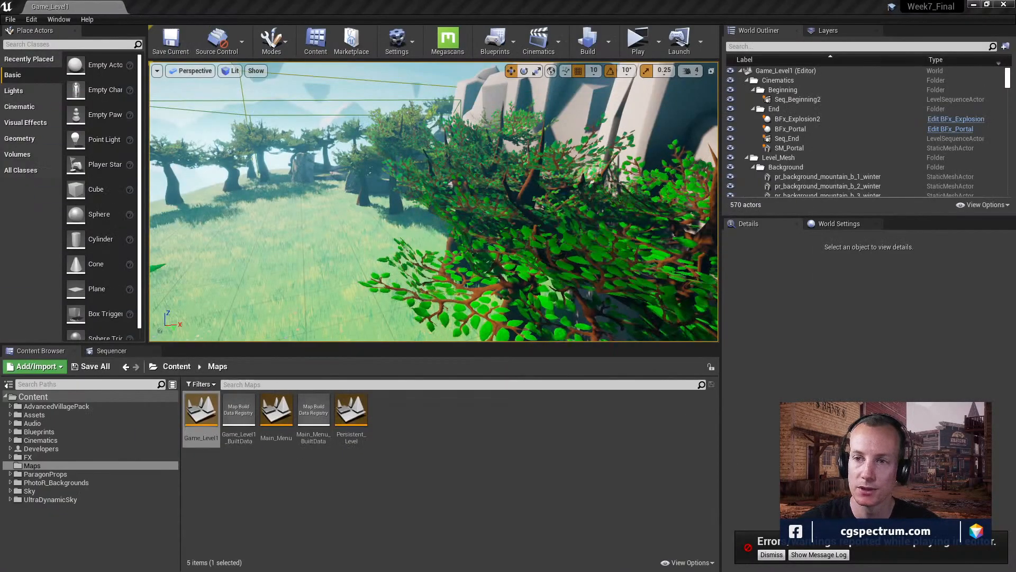
pyautogui.click(648, 43)
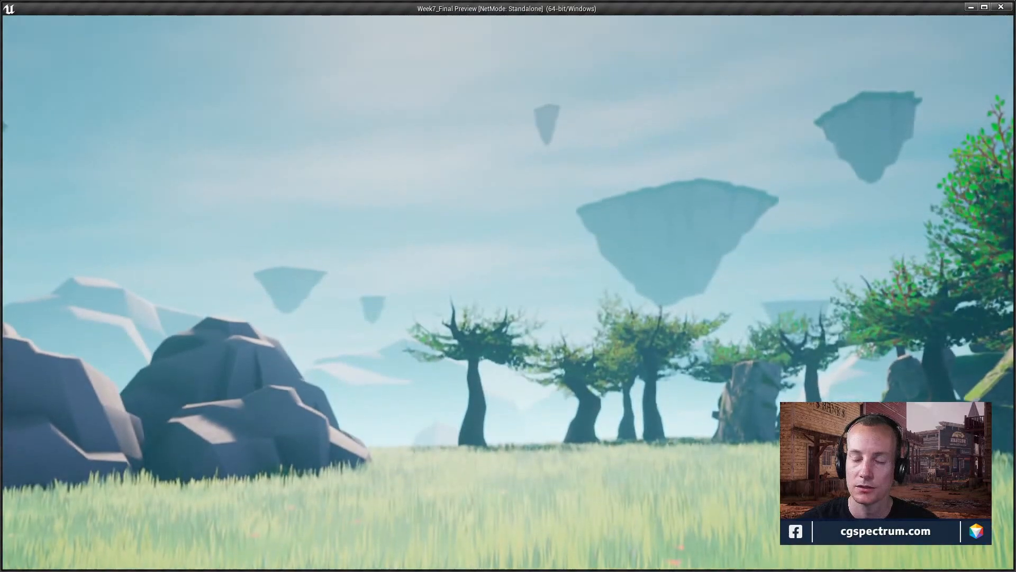
pyautogui.press('F1')
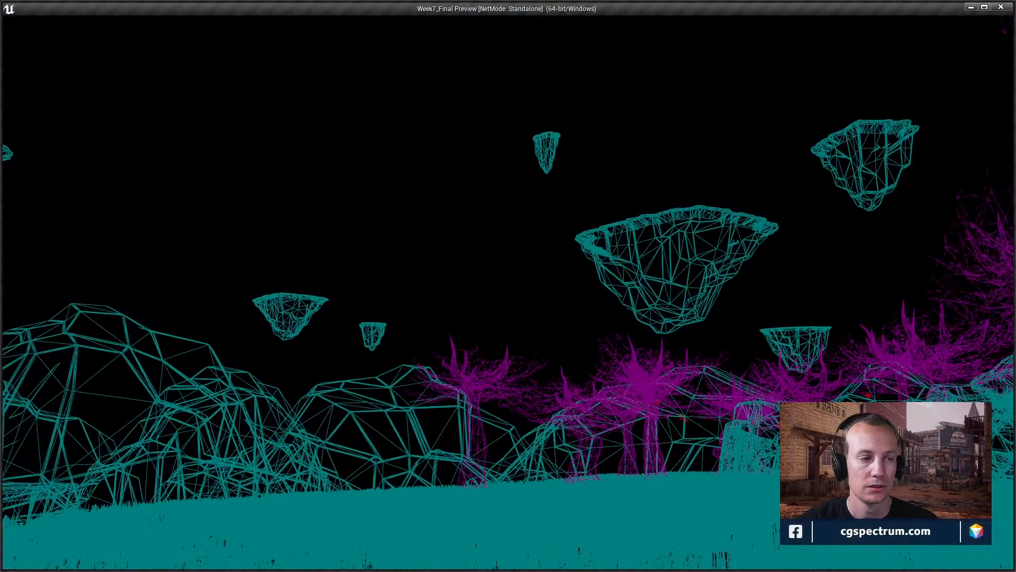
pyautogui.press('Escape')
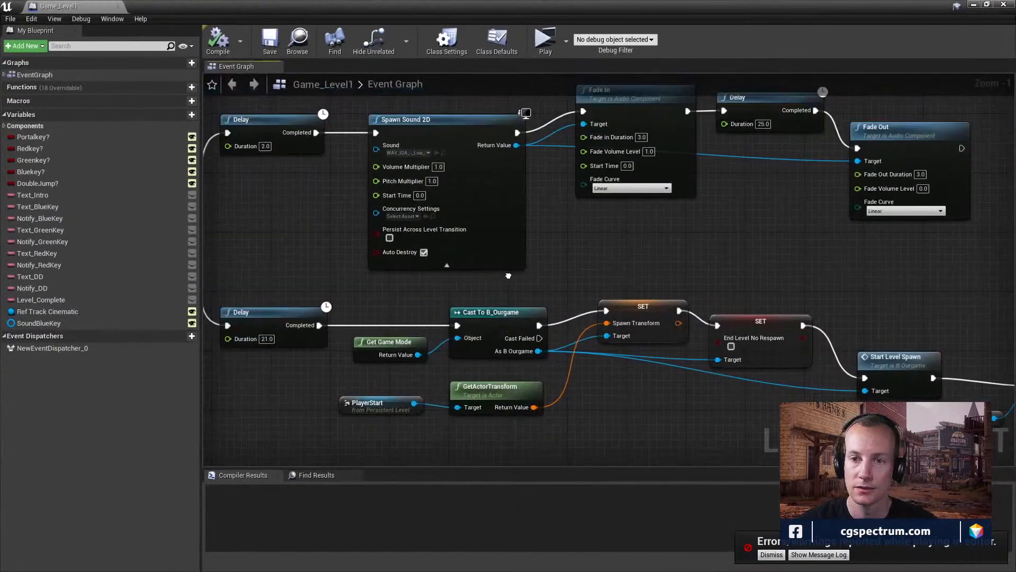
# - Disconnect Event BeginPlay from the first Sequence node, then compile and save the Level Blueprint
pyautogui.moveTo(509, 276)
pyautogui.mouseDown(button='right')
pyautogui.moveTo(846, 390)
pyautogui.moveTo(958, 386)
pyautogui.mouseUp(button='right')
pyautogui.moveTo(239, 310); pyautogui.dragTo(526, 298, button='right')
pyautogui.moveTo(313, 305); pyautogui.dragTo(444, 302, button='right')
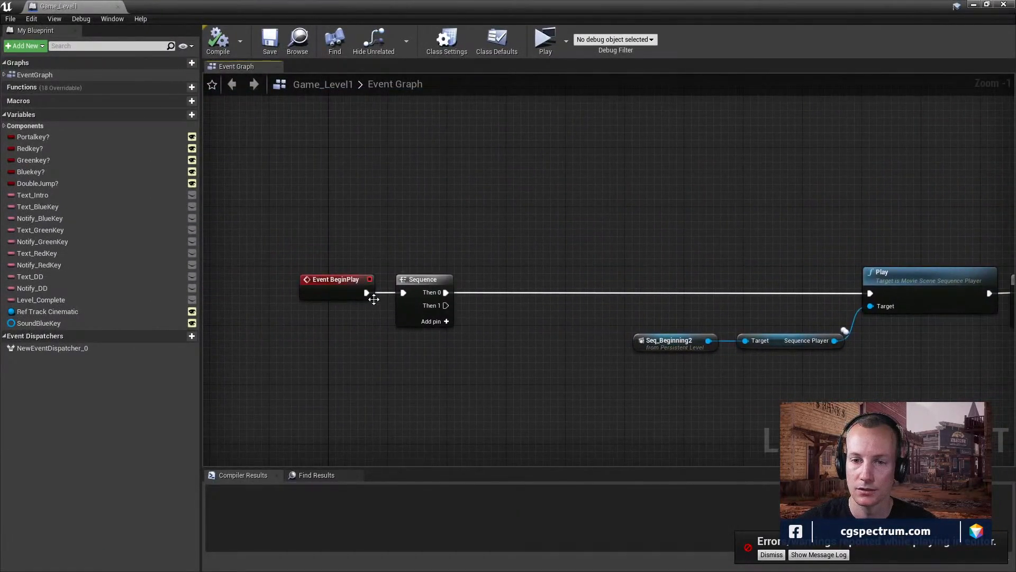
pyautogui.click(217, 38)
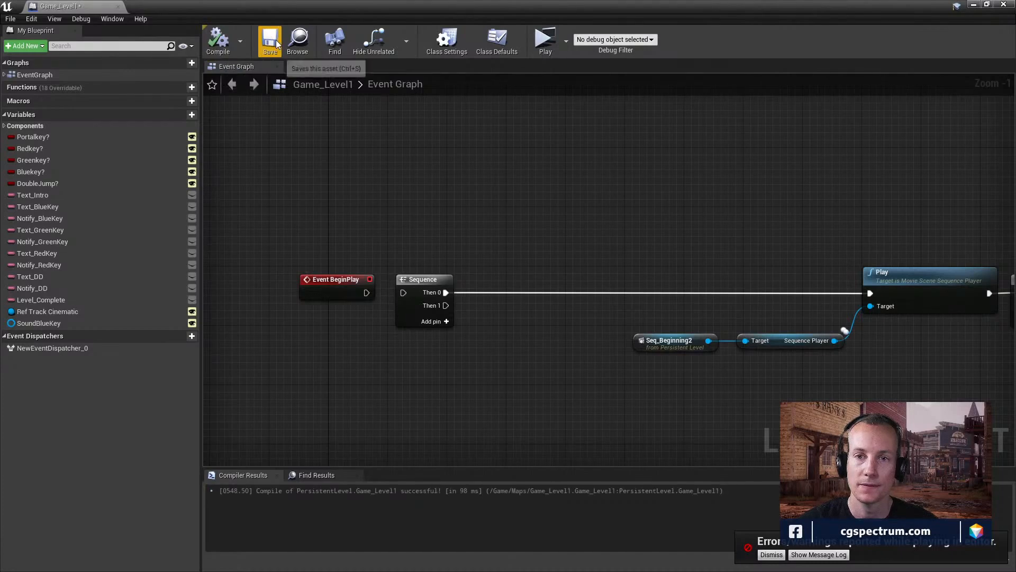
pyautogui.click(270, 38)
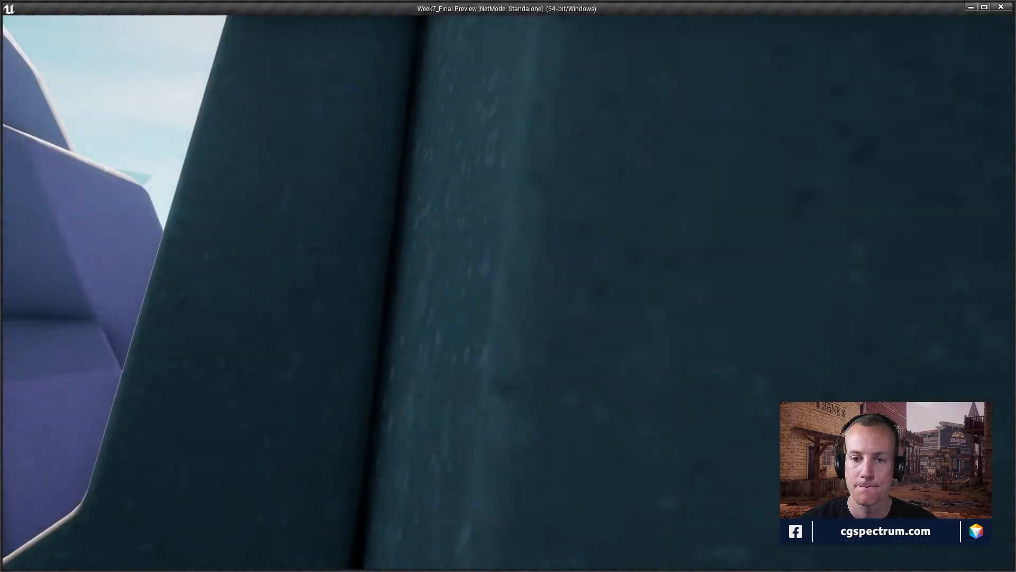
# - Stop the running preview, reposition the editor camera over the meadow grass, and briefly play-test the level again
pyautogui.press('Escape')
pyautogui.press('w')
pyautogui.moveTo(439, 296); pyautogui.dragTo(478, 320, button='right')
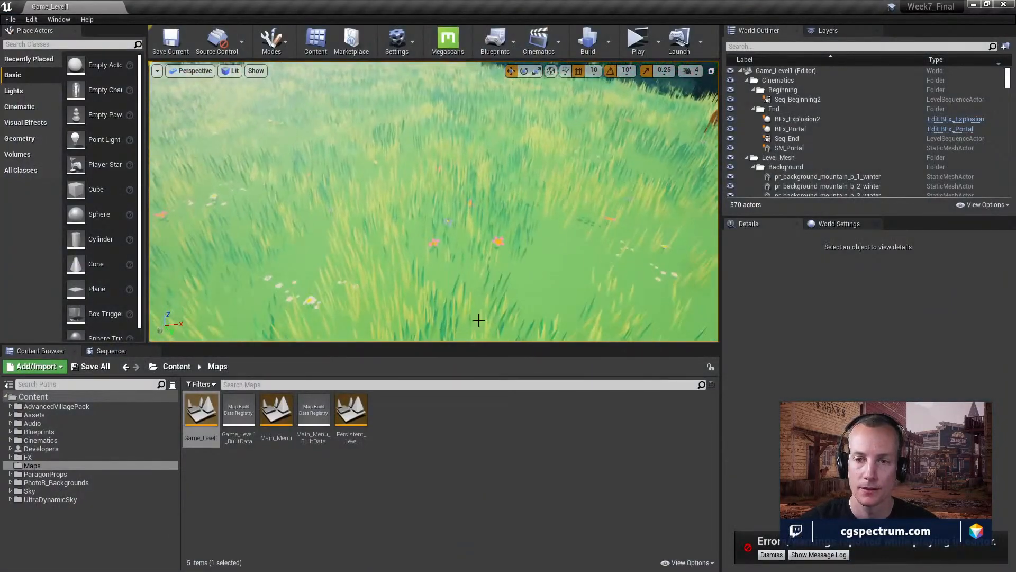
pyautogui.click(644, 50)
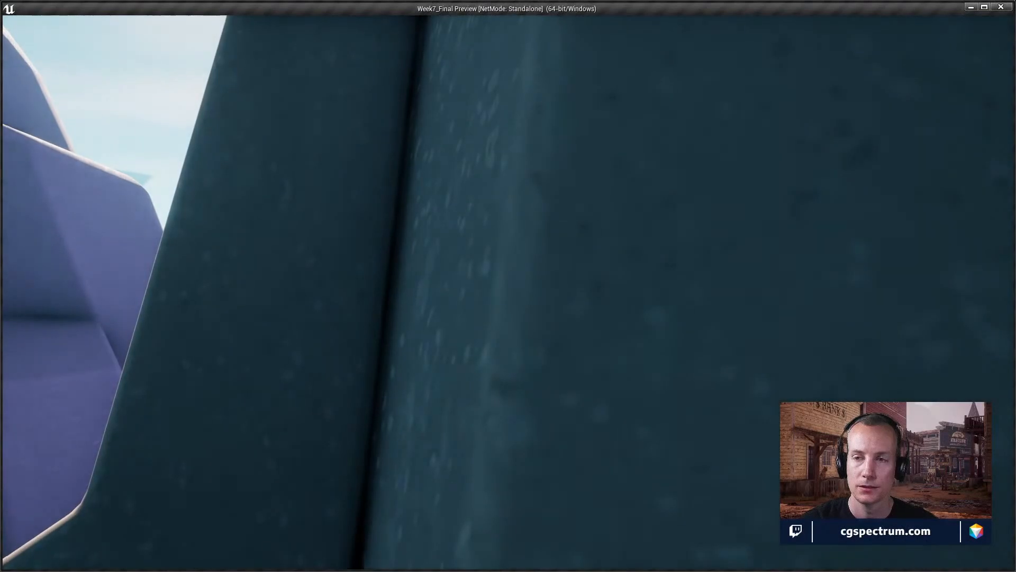
pyautogui.press('Escape')
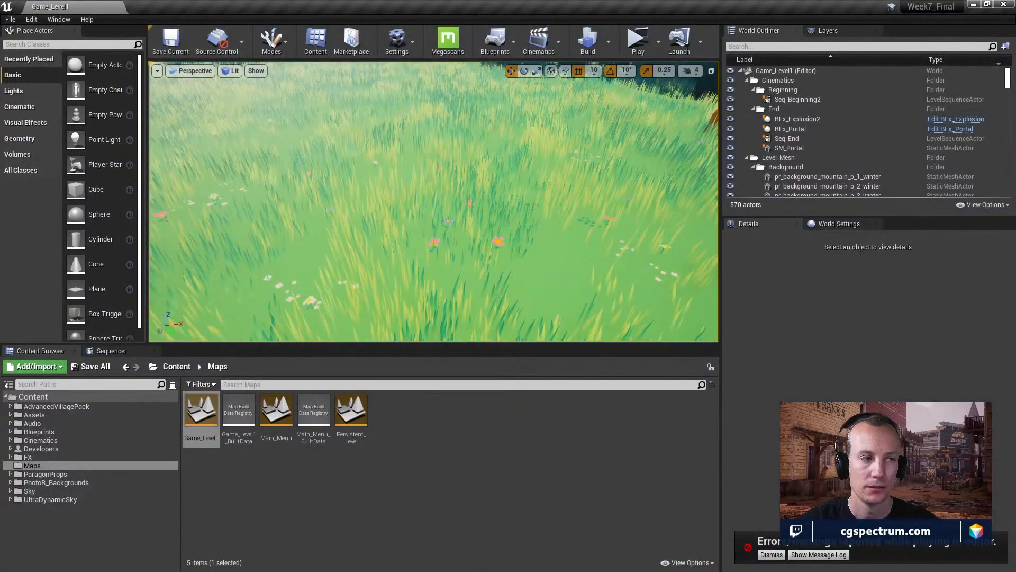
# - Examine how the Level Blueprint's delay branches lead to the B_Ourgame cast, the PlayerStart spawn transform and Start Level Spawn
pyautogui.hotkey('alt', 'Tab')
pyautogui.moveTo(706, 359); pyautogui.dragTo(565, 289, button='right')
pyautogui.moveTo(791, 383); pyautogui.dragTo(601, 336, button='right')
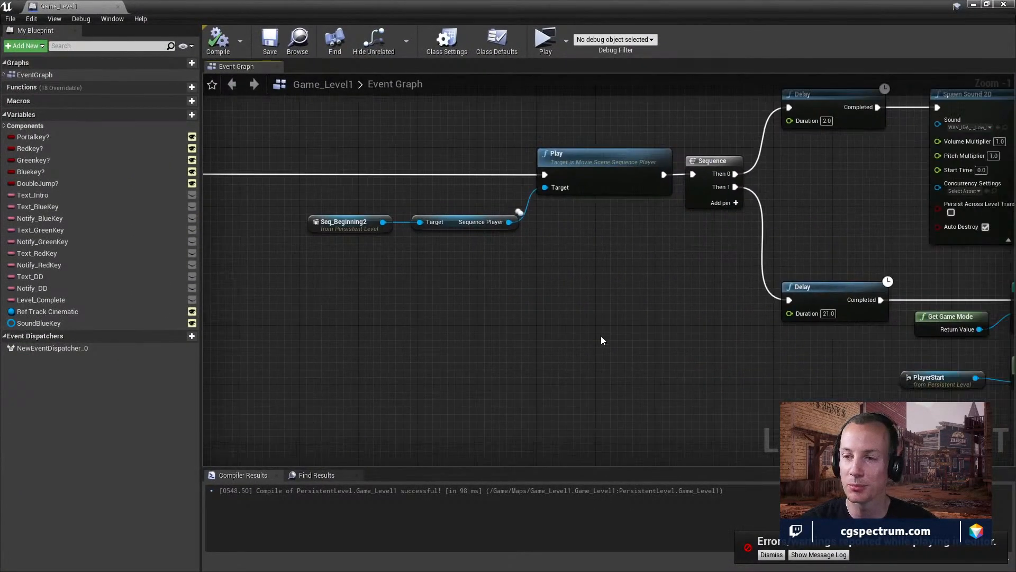
pyautogui.moveTo(831, 368); pyautogui.dragTo(481, 238, button='right')
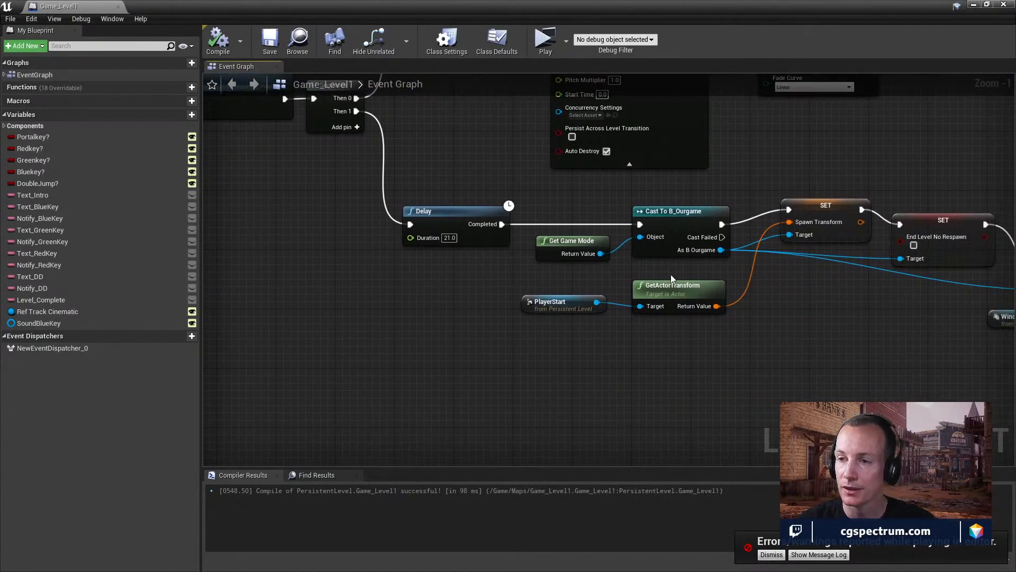
pyautogui.moveTo(671, 275); pyautogui.dragTo(332, 245, button='right')
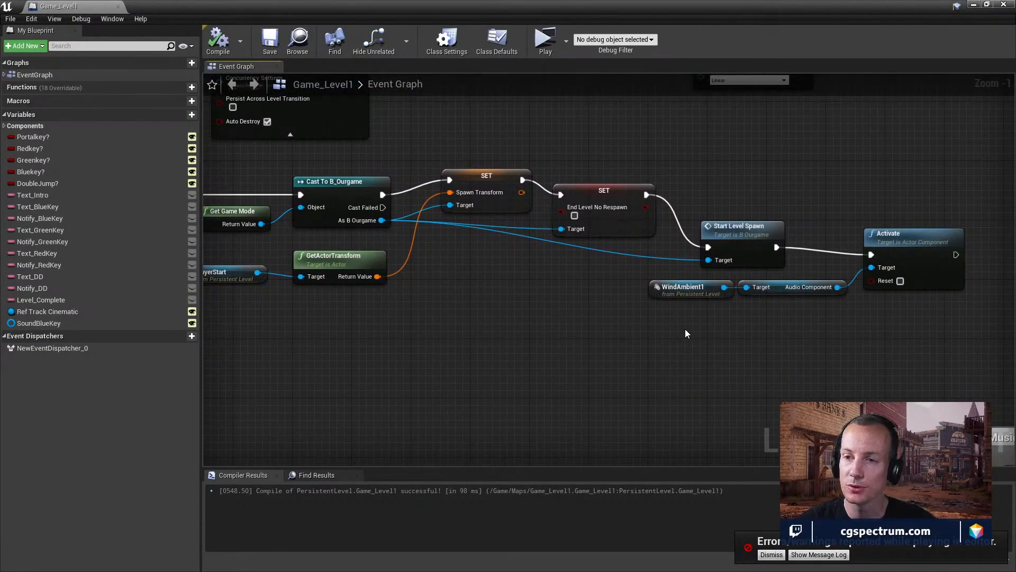
pyautogui.moveTo(686, 333); pyautogui.dragTo(895, 357, button='right')
pyautogui.scroll(-1, 514, 339)
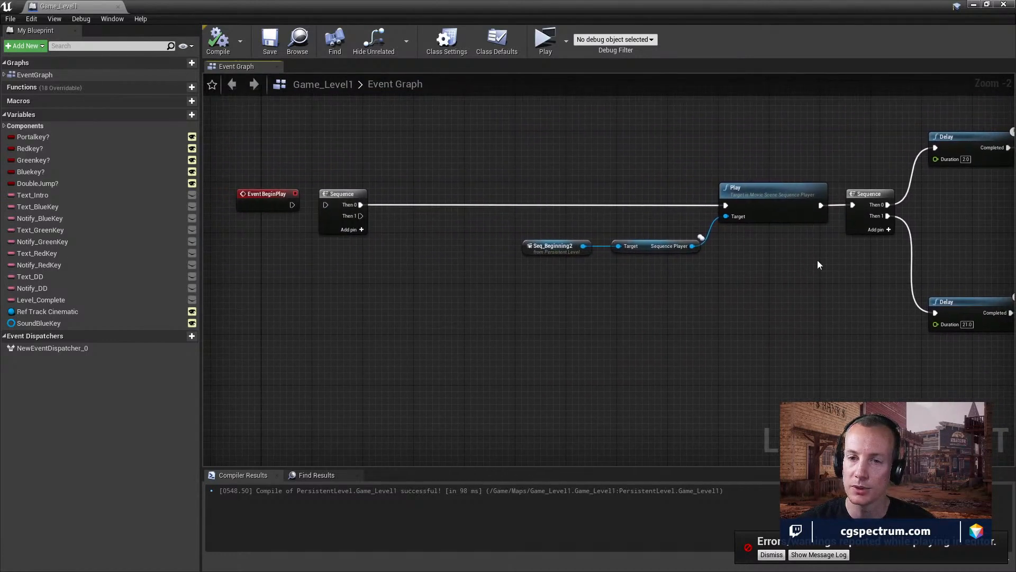
pyautogui.moveTo(818, 265); pyautogui.dragTo(412, 308, button='right')
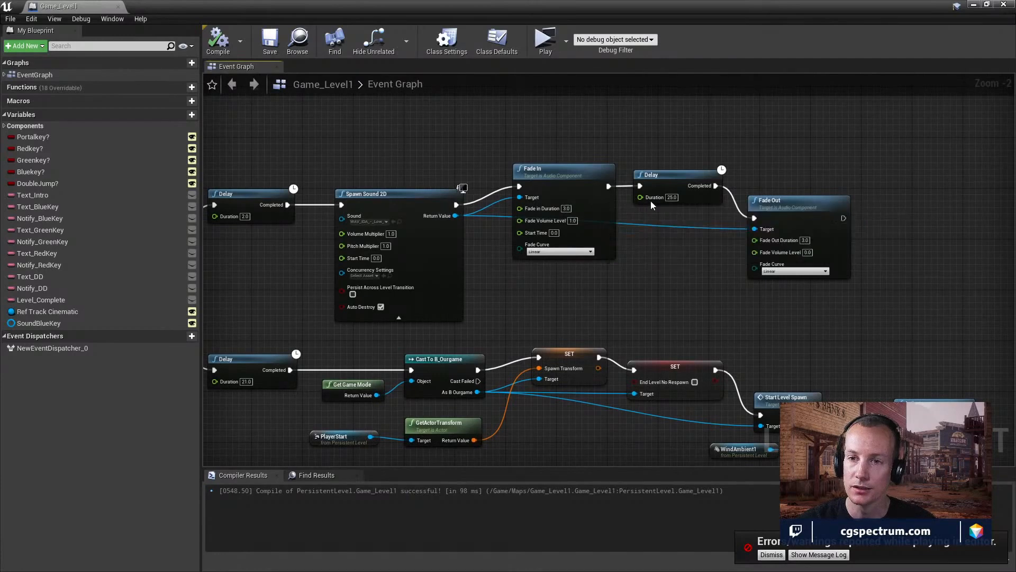
pyautogui.moveTo(493, 335); pyautogui.dragTo(568, 295, button='right')
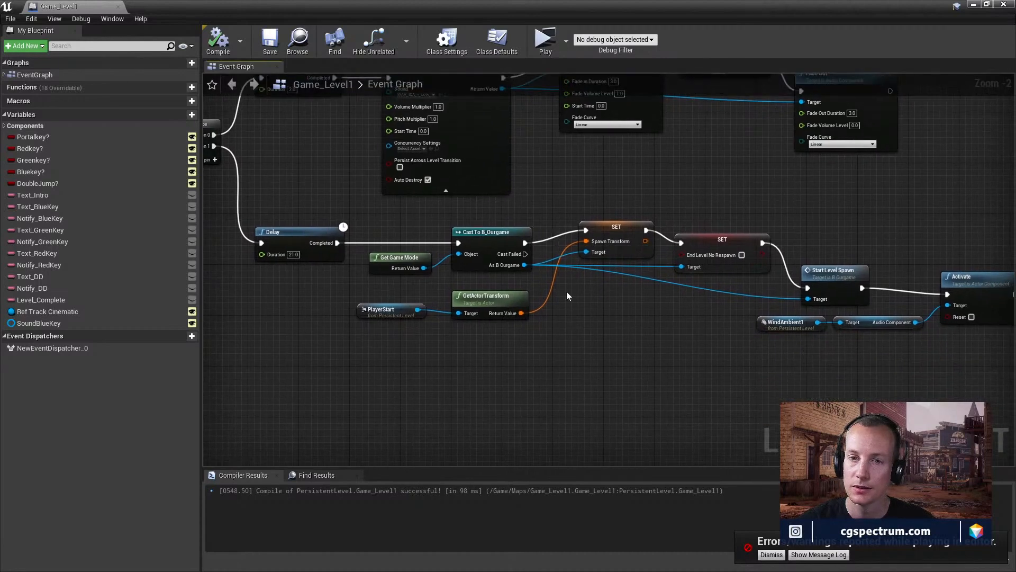
pyautogui.moveTo(617, 334); pyautogui.dragTo(592, 316, button='right')
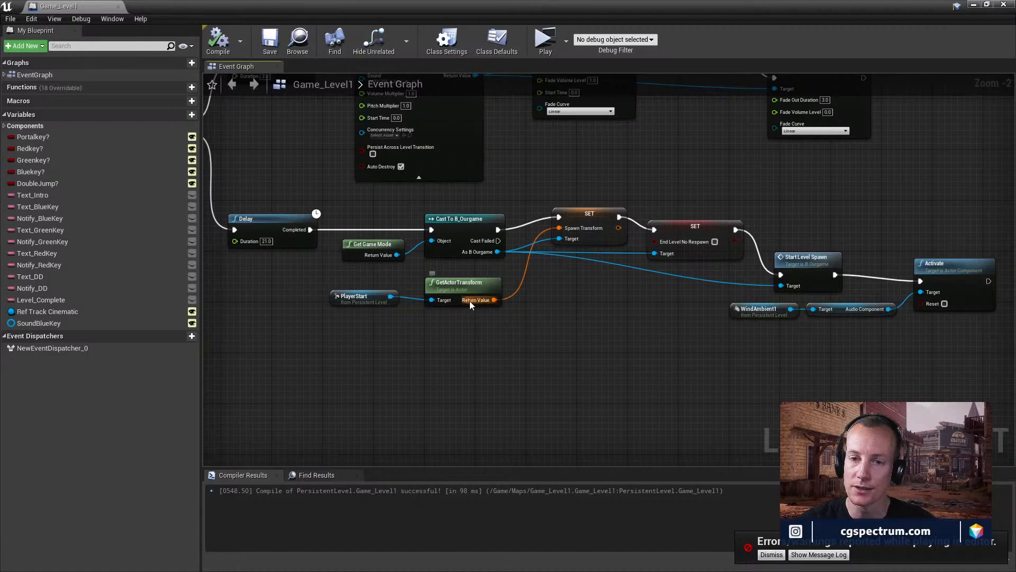
# - Disconnect the 21-second Delay from Cast To B_Ourgame, wire Event BeginPlay directly to the cast, and save the compiled Level Blueprint
pyautogui.moveTo(503, 320); pyautogui.dragTo(686, 340, button='right')
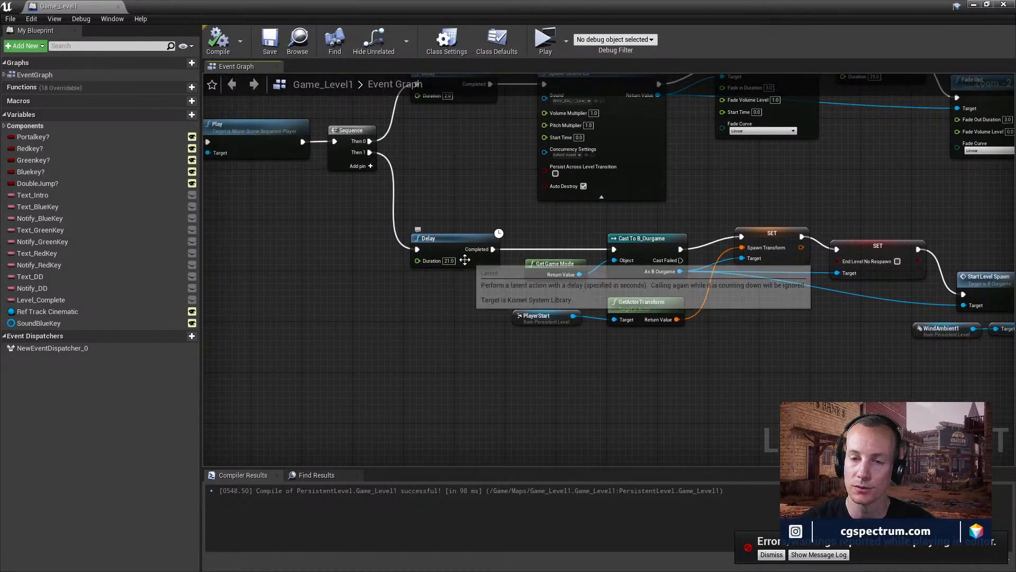
pyautogui.moveTo(515, 283); pyautogui.dragTo(528, 302, button='right')
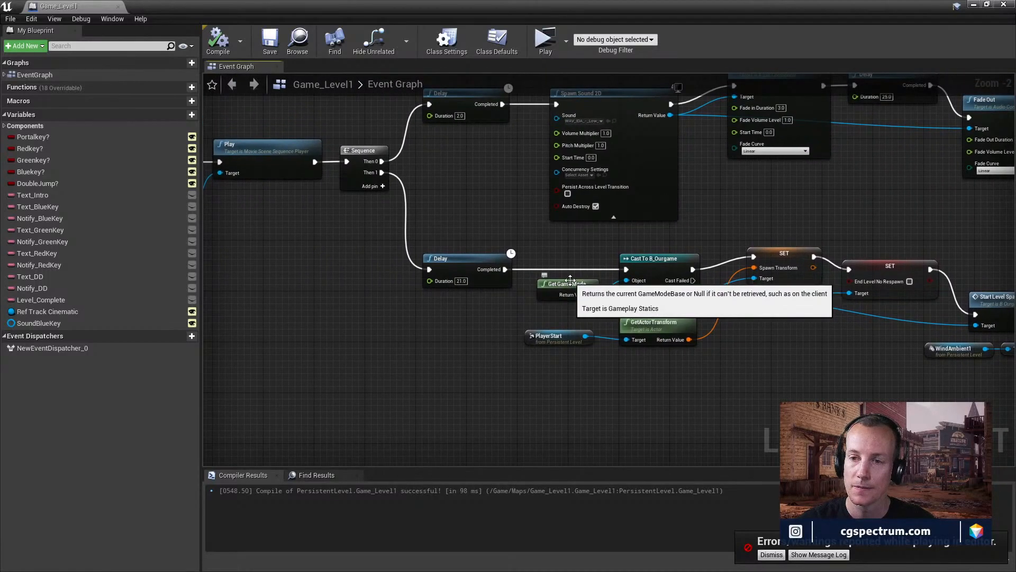
pyautogui.moveTo(725, 318); pyautogui.dragTo(678, 325, button='right')
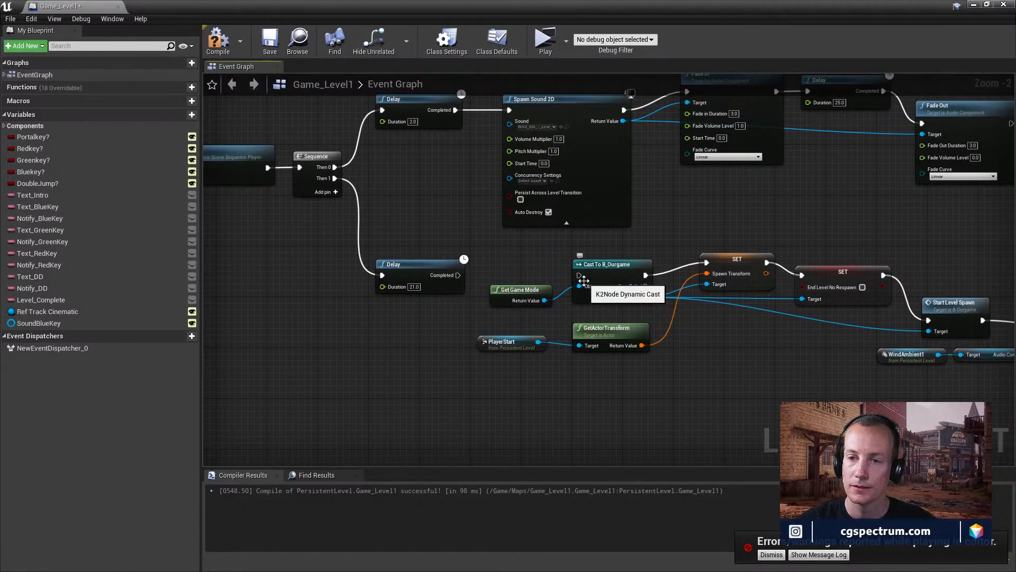
pyautogui.moveTo(583, 280); pyautogui.dragTo(463, 184)
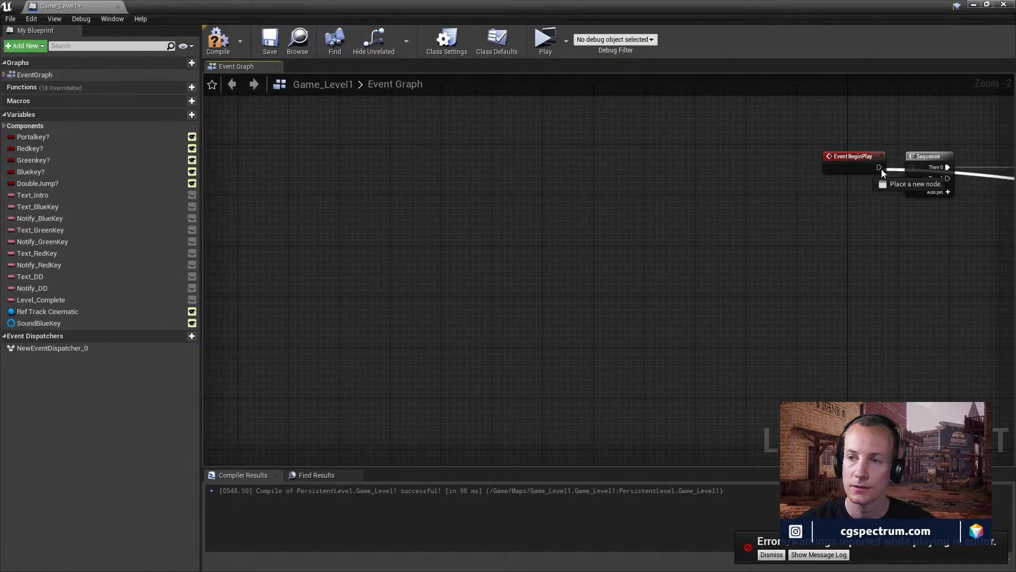
pyautogui.moveTo(881, 169); pyautogui.dragTo(879, 167)
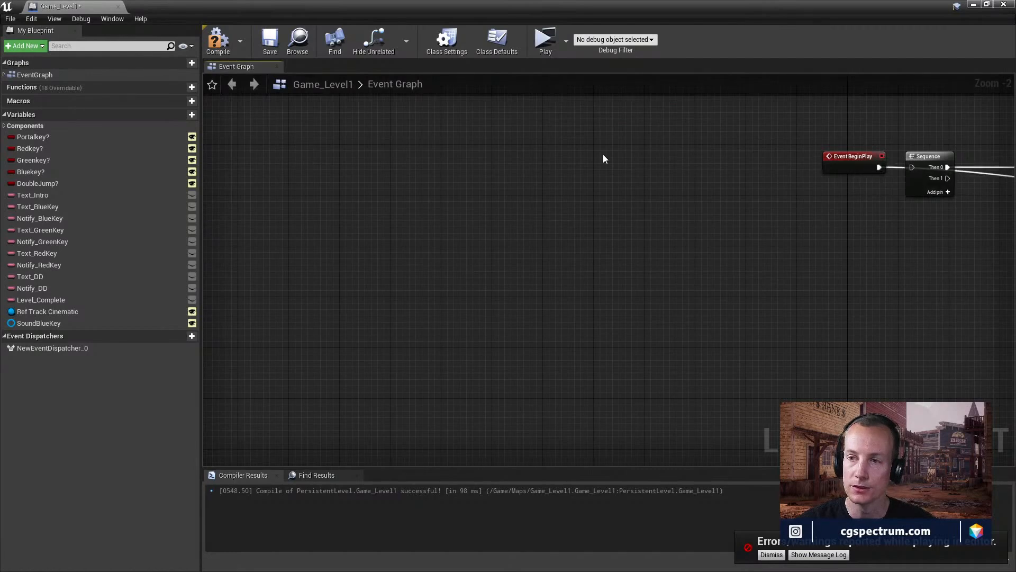
pyautogui.click(271, 39)
# - Switch to the level editor, play-test Game_Level1, and fly the editor camera to the grass path between the rocks
pyautogui.hotkey('alt', 'Tab')
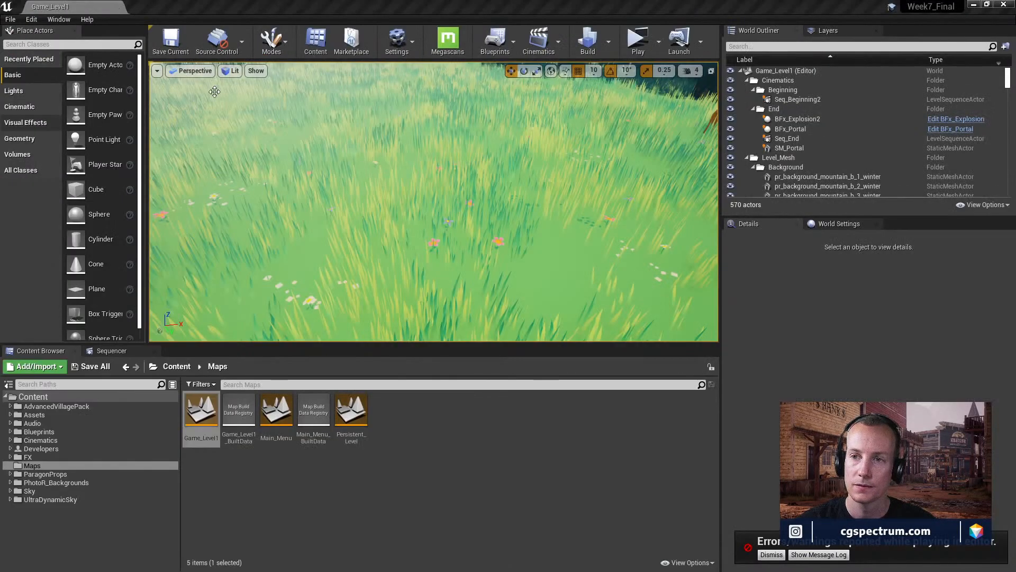
pyautogui.click(638, 40)
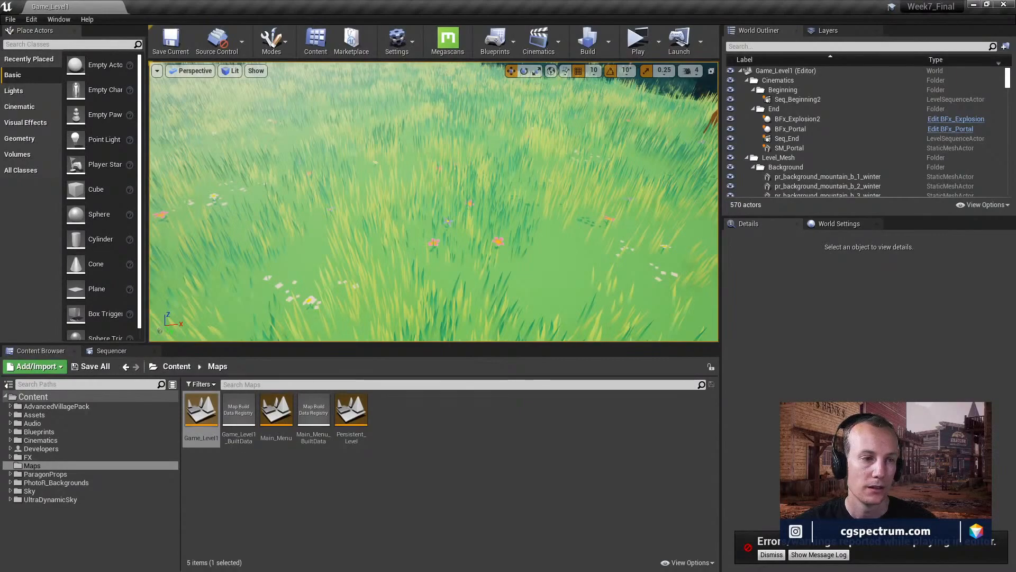
pyautogui.moveTo(411, 226); pyautogui.dragTo(448, 223, button='right')
pyautogui.press('s')
pyautogui.press('s')
pyautogui.press('w')
pyautogui.press('w')
pyautogui.press('w')
pyautogui.press('w')
pyautogui.press('s')
pyautogui.press('w')
pyautogui.press('w')
pyautogui.press('w')
pyautogui.press('w')
pyautogui.moveTo(578, 92); pyautogui.dragTo(577, 92, button='right')
# - Play-test Game_Level1, stop the preview, adjust the play options, and play-test the level once more
pyautogui.click(625, 44)
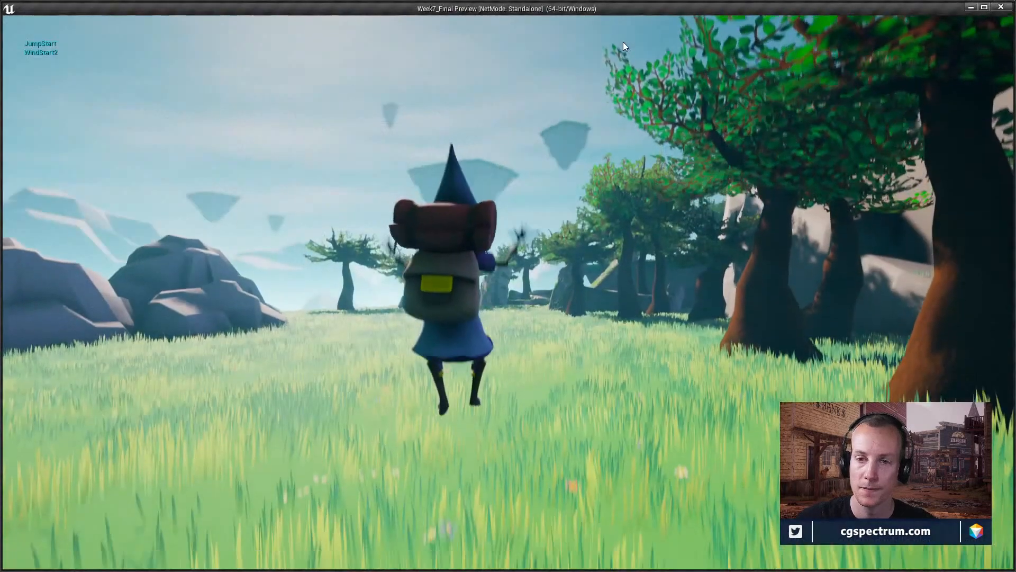
pyautogui.press('Escape')
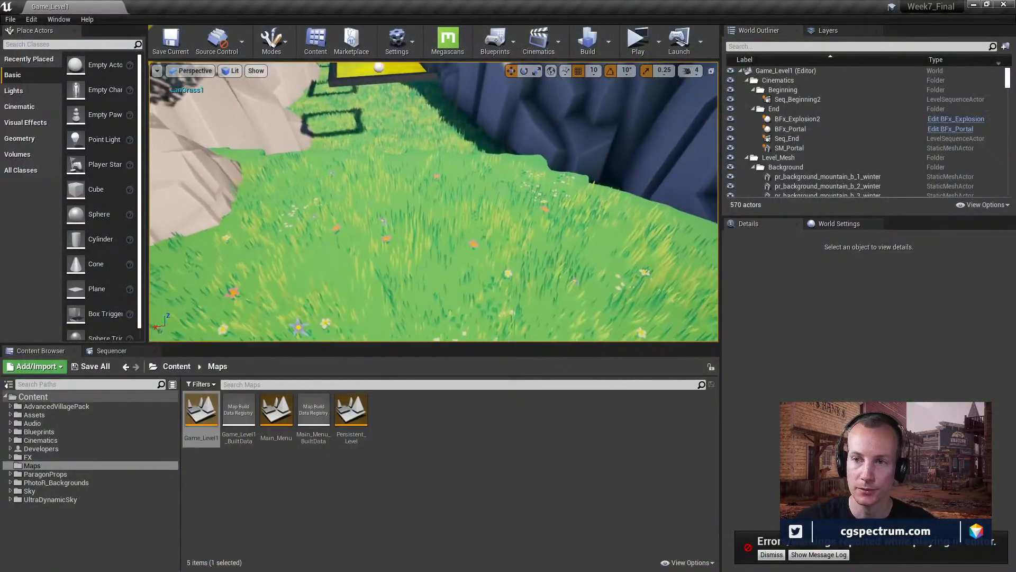
pyautogui.click(660, 43)
pyautogui.click(697, 183)
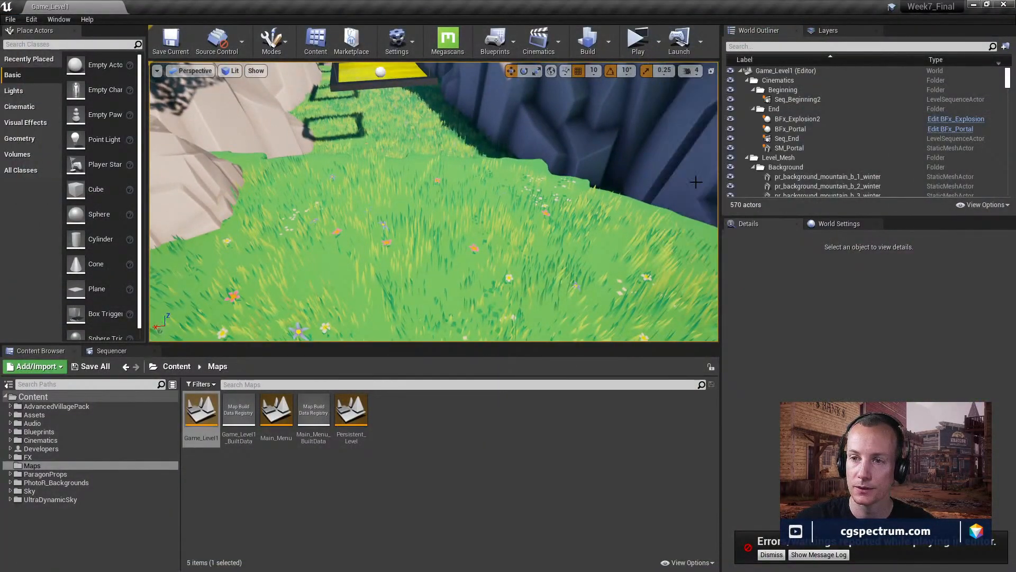
pyautogui.click(639, 43)
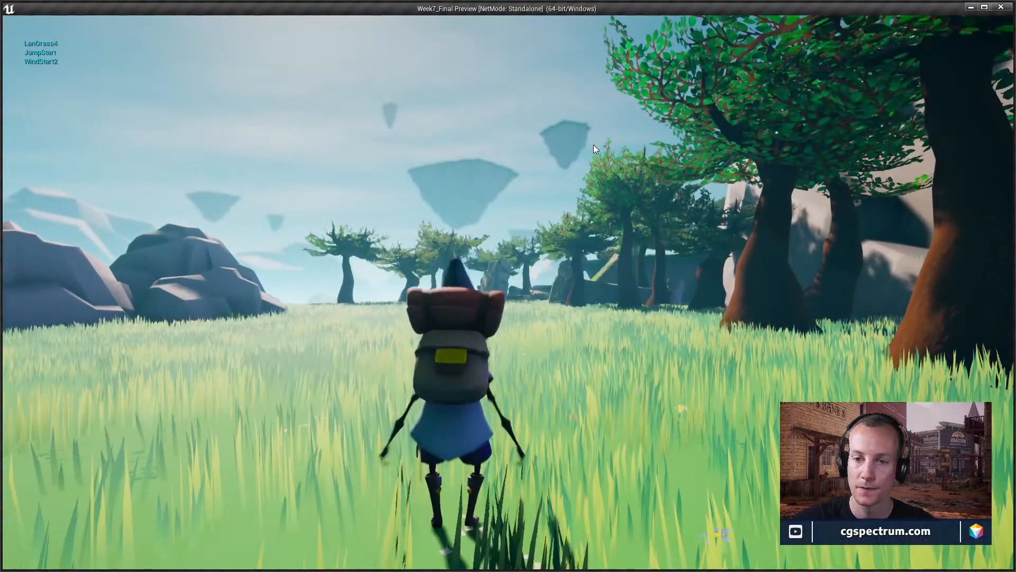
pyautogui.press('Escape')
pyautogui.click(658, 42)
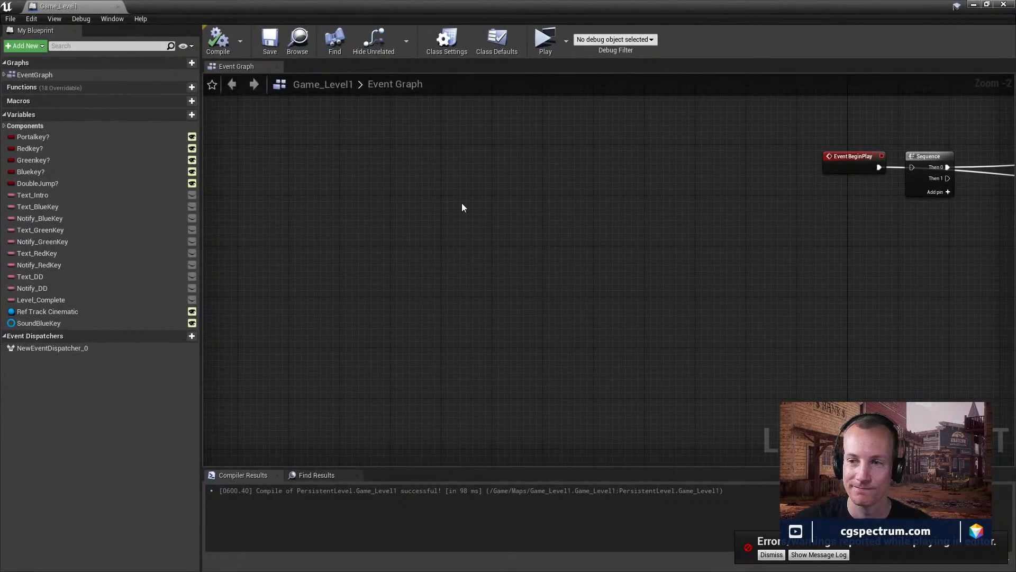
# - Examine the Level Blueprint chain from Cast To B_Ourgame and the PlayerStart transform through the SET nodes to Start Level Spawn and Activate
pyautogui.scroll(-4, 492, 216)
pyautogui.scroll(4, 565, 228)
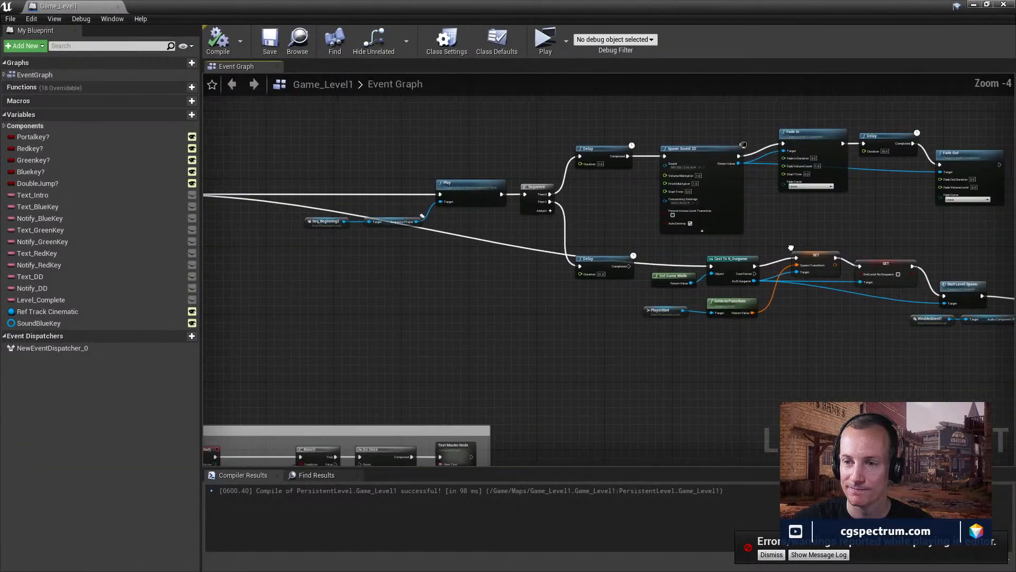
pyautogui.scroll(2, 610, 276)
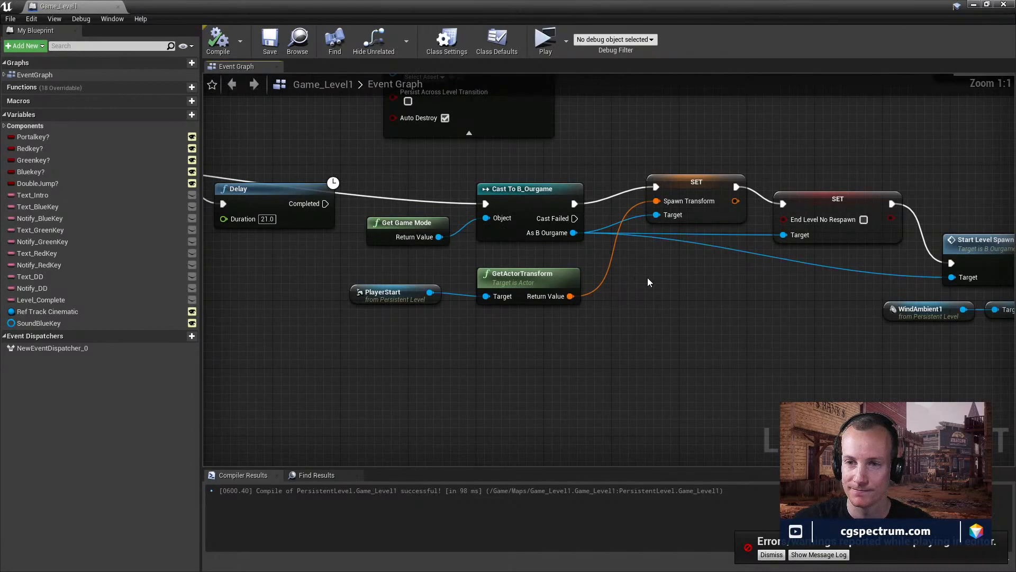
pyautogui.moveTo(576, 283); pyautogui.dragTo(646, 284, button='right')
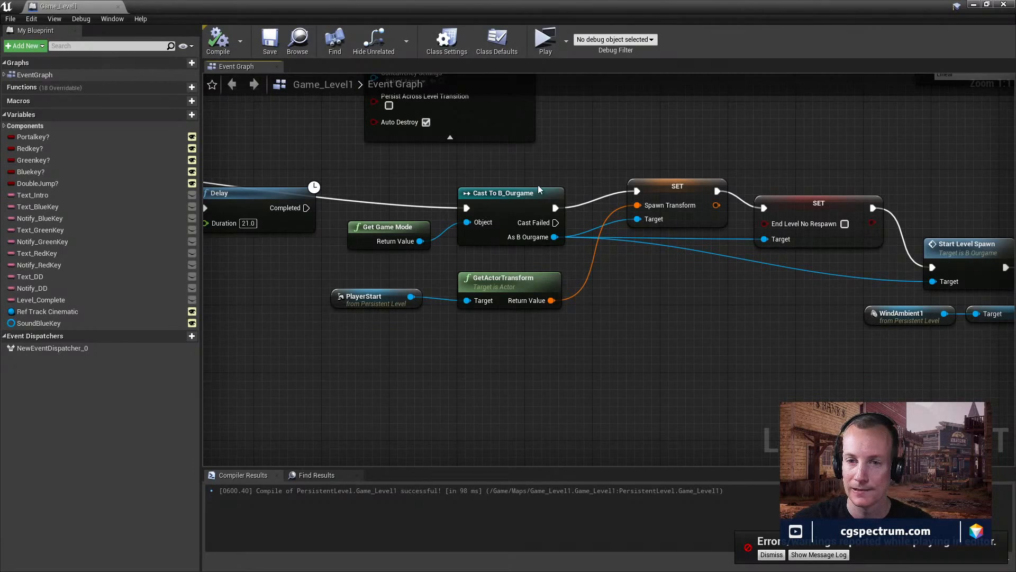
pyautogui.moveTo(539, 189); pyautogui.dragTo(644, 203, button='right')
pyautogui.moveTo(756, 274); pyautogui.dragTo(697, 270, button='right')
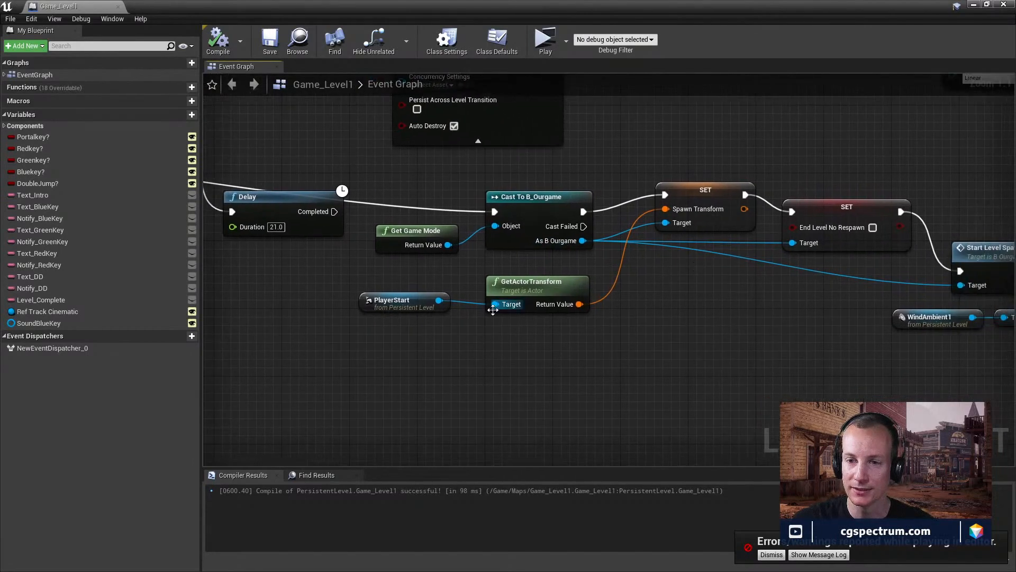
pyautogui.click(405, 307)
pyautogui.moveTo(768, 258); pyautogui.dragTo(670, 260, button='right')
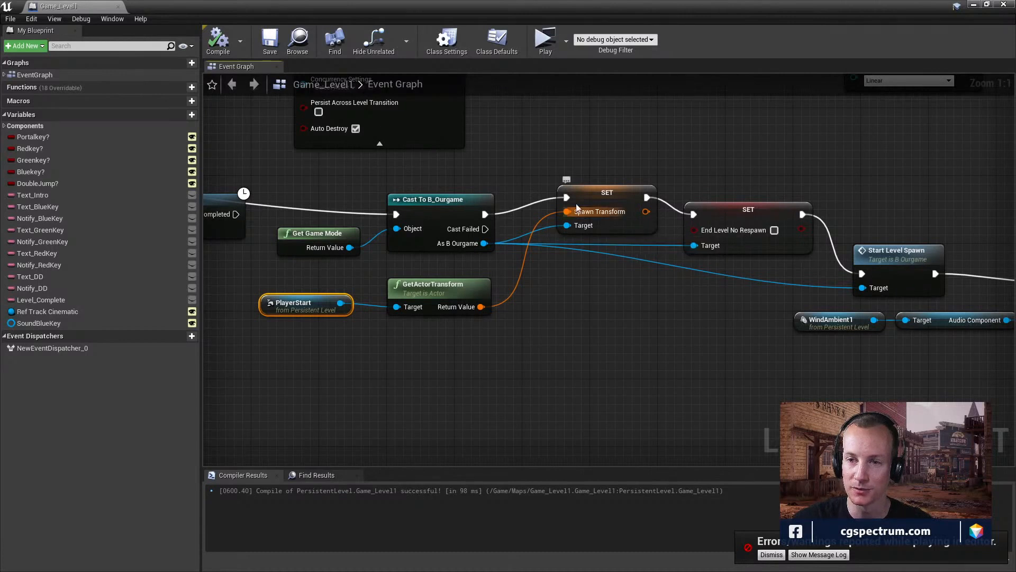
pyautogui.moveTo(555, 226); pyautogui.dragTo(508, 257, button='right')
pyautogui.moveTo(678, 269); pyautogui.dragTo(474, 255, button='right')
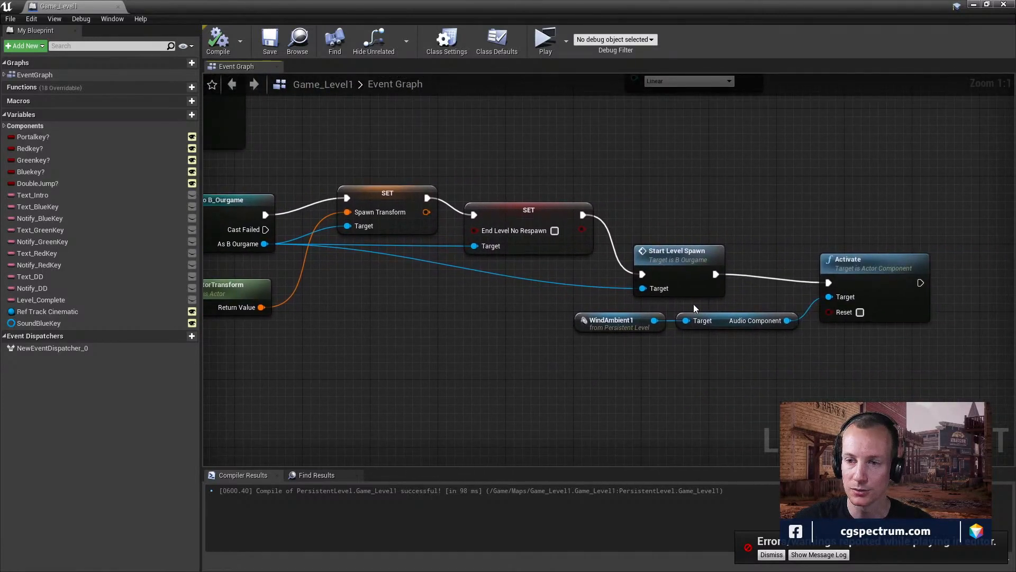
# - Try to wire Event BeginPlay straight to Start Level Spawn instead of the cast, then compile and save the Level Blueprint
pyautogui.moveTo(642, 275); pyautogui.dragTo(292, 267)
pyautogui.click(218, 40)
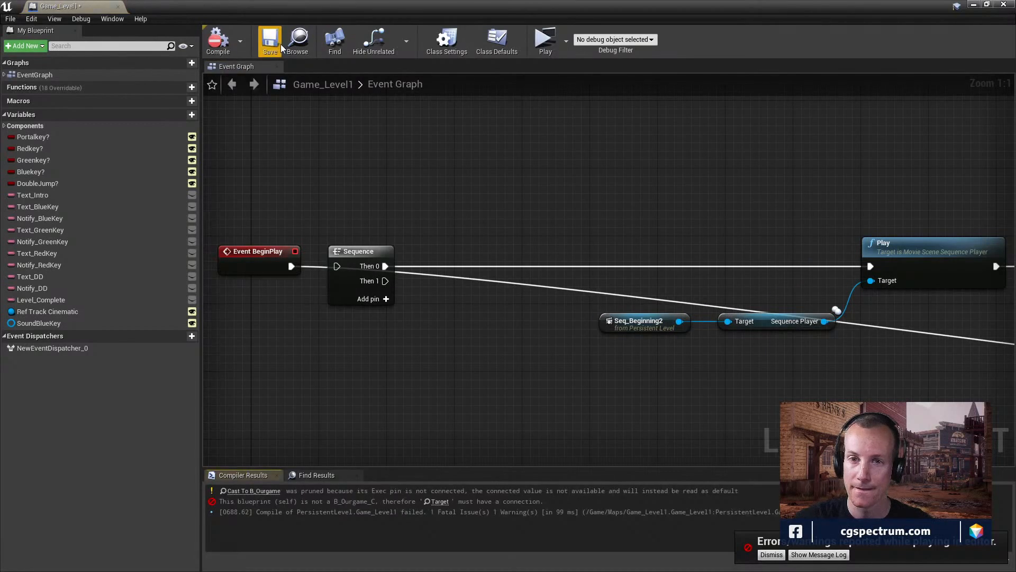
pyautogui.click(270, 40)
# - Reconnect the 21-second Delay's Completed output to Cast To B_Ourgame and recompile the Level Blueprint
pyautogui.moveTo(629, 292); pyautogui.dragTo(385, 229, button='right')
pyautogui.moveTo(371, 335); pyautogui.dragTo(355, 307, button='right')
pyautogui.moveTo(762, 350); pyautogui.dragTo(254, 303, button='right')
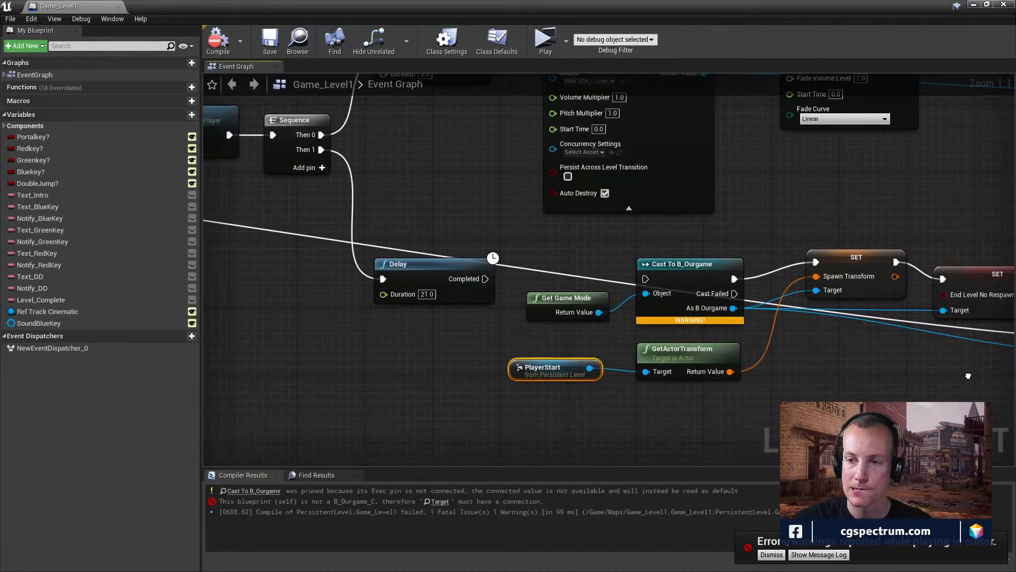
pyautogui.moveTo(856, 354); pyautogui.dragTo(708, 346, button='right')
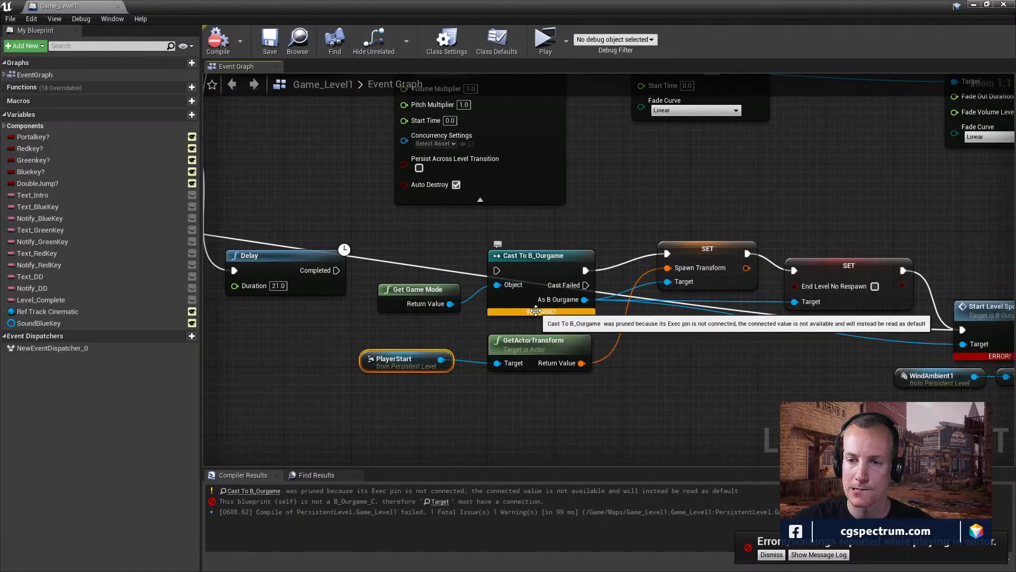
pyautogui.moveTo(337, 270); pyautogui.dragTo(498, 270)
pyautogui.click(215, 45)
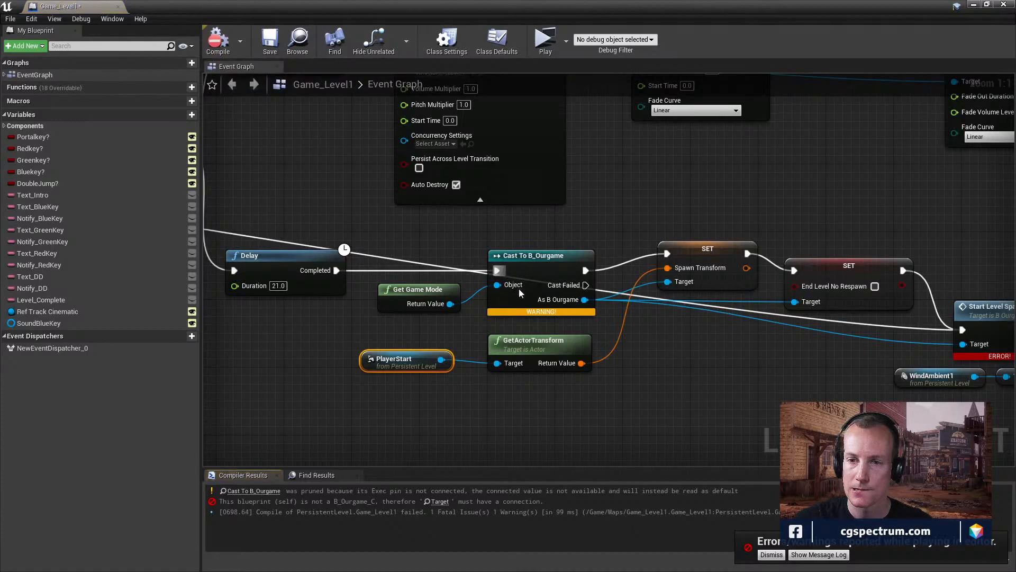
# - Disconnect the End Level No Respawn SET node from Start Level Spawn and recompile the Level Blueprint
pyautogui.moveTo(545, 314)
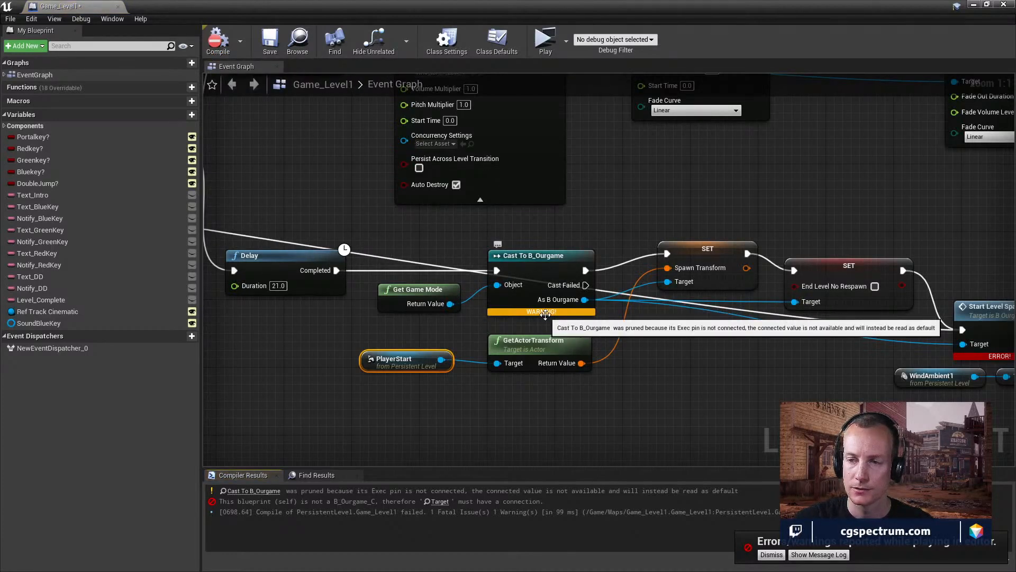
pyautogui.moveTo(952, 307); pyautogui.dragTo(799, 308, button='right')
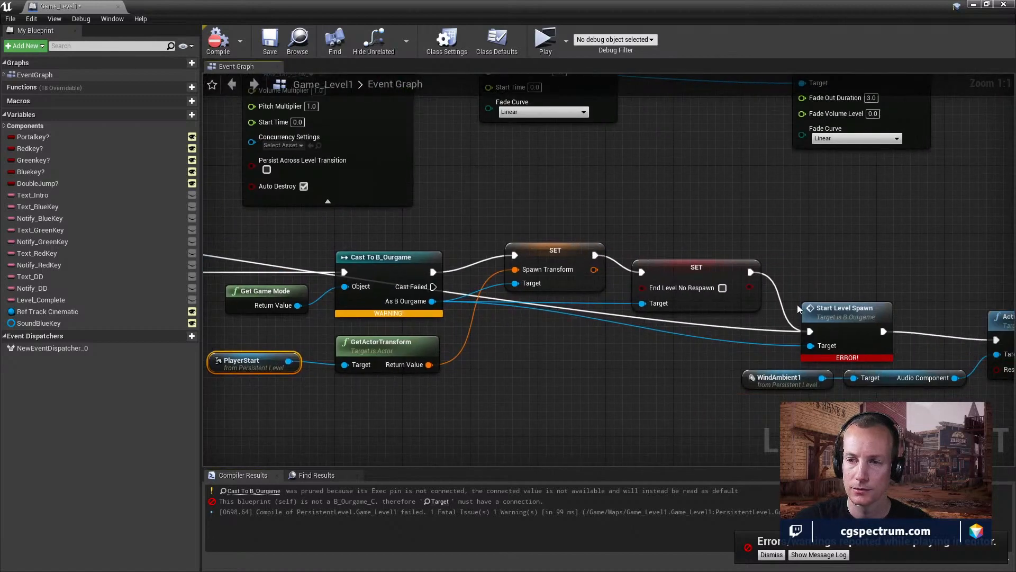
pyautogui.click(218, 42)
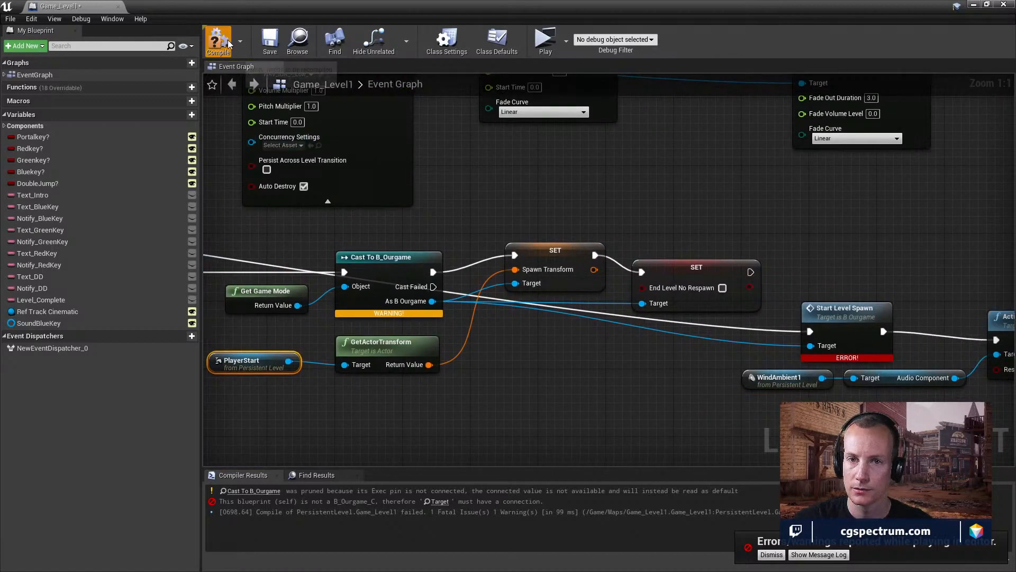
pyautogui.moveTo(837, 355); pyautogui.dragTo(721, 349, button='right')
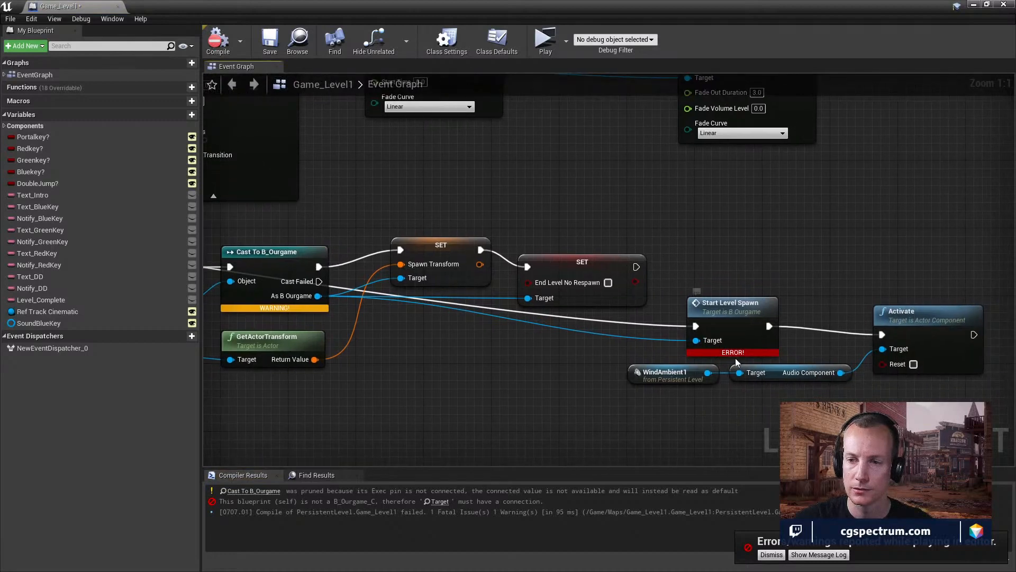
# - Move Event BeginPlay's execution link from Start Level Spawn back to Cast To B_Ourgame
pyautogui.moveTo(215, 284); pyautogui.dragTo(464, 303, button='right')
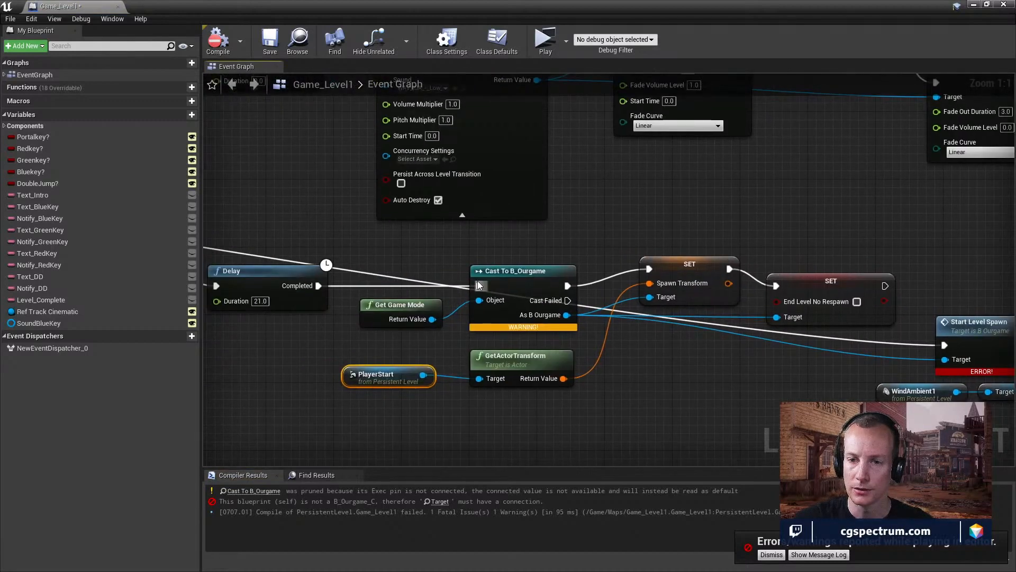
pyautogui.moveTo(719, 369)
pyautogui.mouseDown(button='right')
pyautogui.moveTo(512, 349)
pyautogui.moveTo(604, 365)
pyautogui.mouseUp(button='right')
pyautogui.moveTo(516, 352); pyautogui.dragTo(787, 374, button='right')
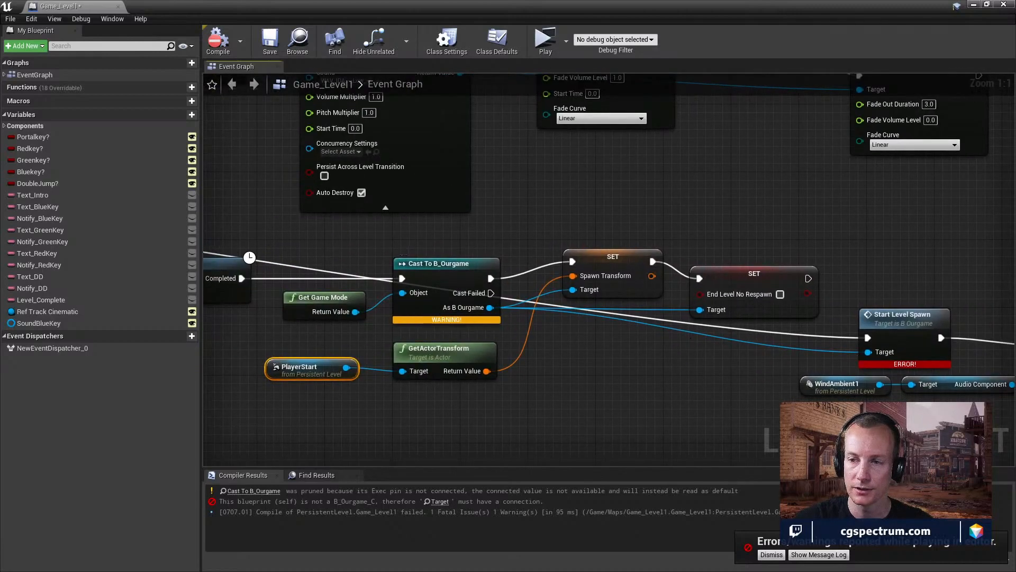
pyautogui.moveTo(980, 351); pyautogui.dragTo(739, 348, button='right')
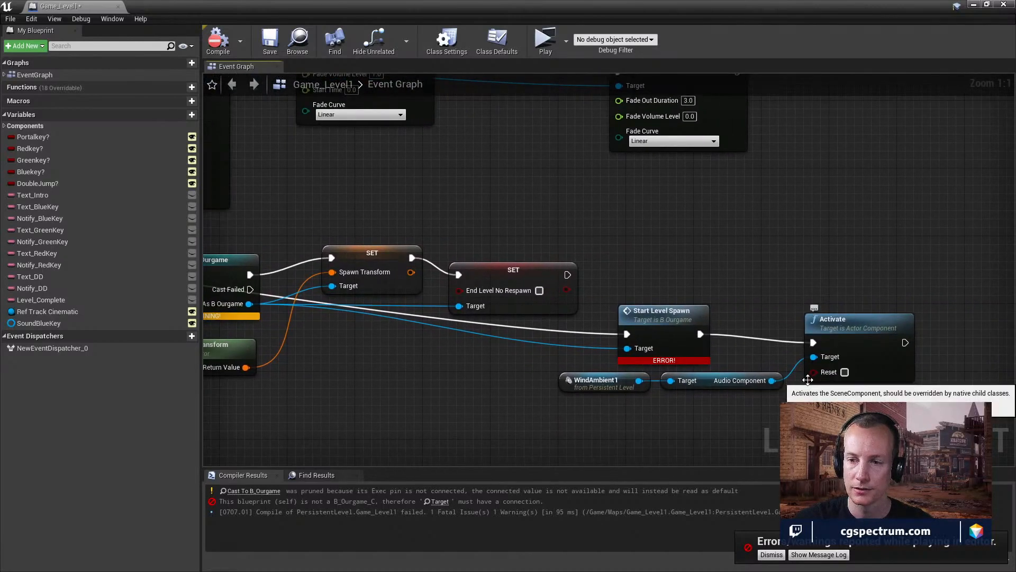
pyautogui.moveTo(454, 331); pyautogui.dragTo(644, 336, button='right')
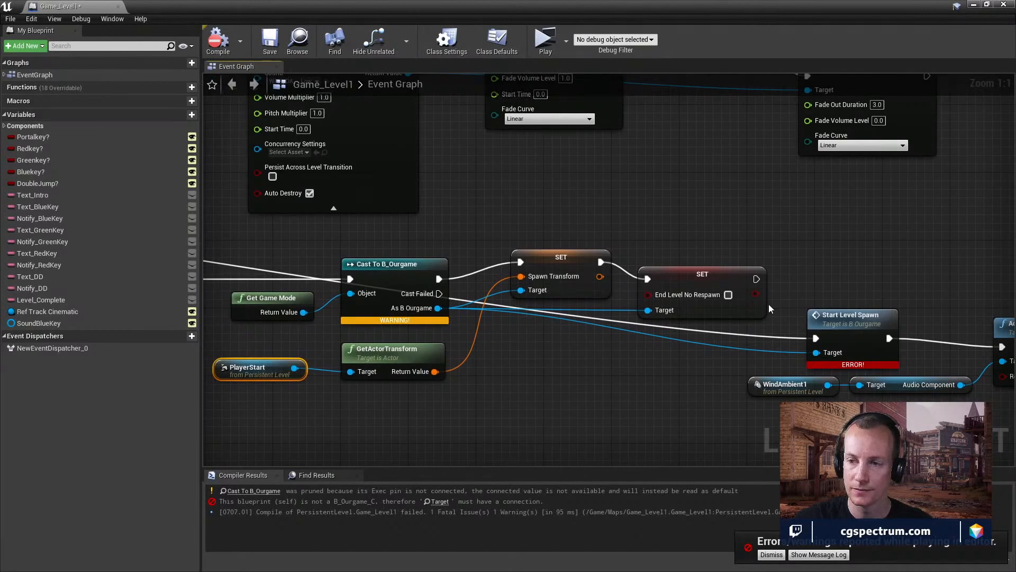
pyautogui.moveTo(508, 322); pyautogui.dragTo(641, 327, button='right')
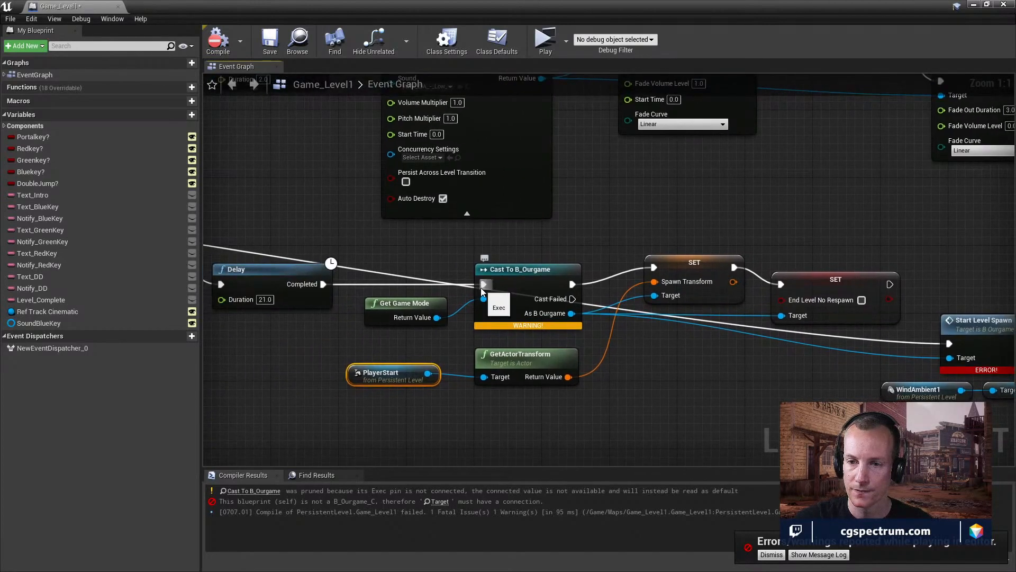
pyautogui.click(481, 287)
pyautogui.moveTo(481, 288); pyautogui.dragTo(481, 140)
pyautogui.moveTo(704, 267); pyautogui.dragTo(380, 264, button='right')
pyautogui.moveTo(826, 318); pyautogui.dragTo(392, 281, button='right')
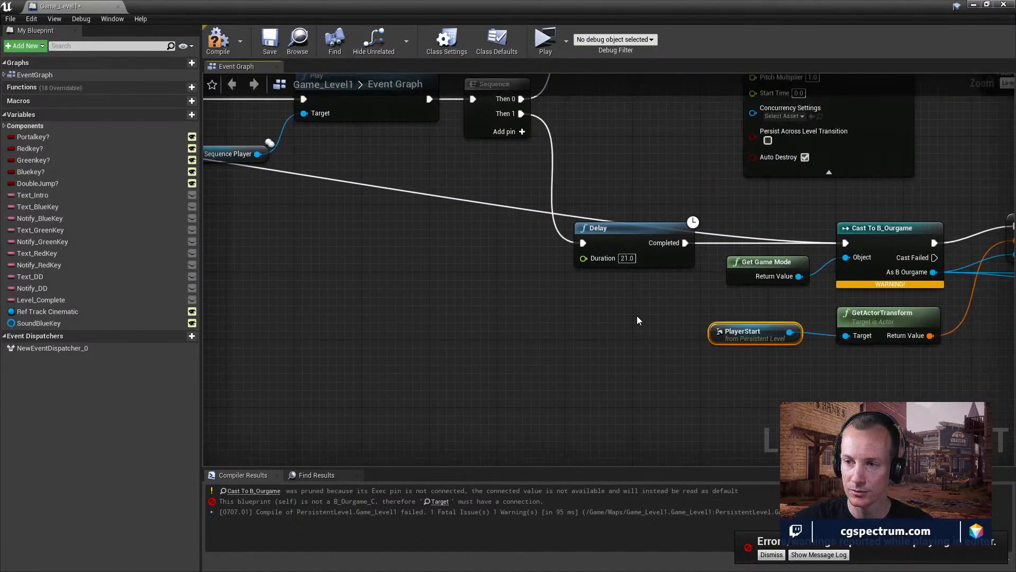
# - Reconnect the End Level No Respawn SET node's execution output to Start Level Spawn
pyautogui.moveTo(638, 321); pyautogui.dragTo(605, 306, button='right')
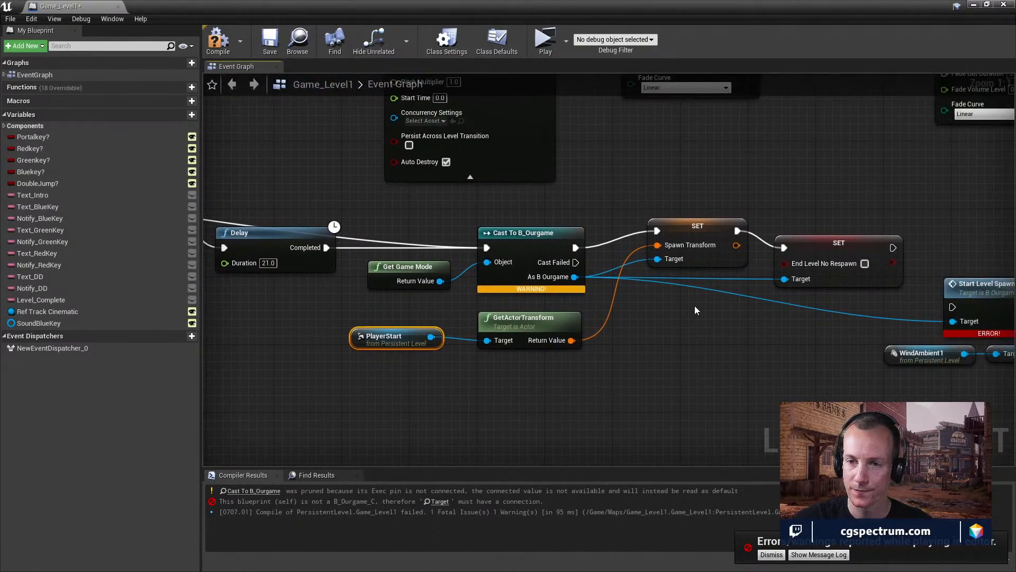
pyautogui.moveTo(695, 311); pyautogui.dragTo(539, 322, button='right')
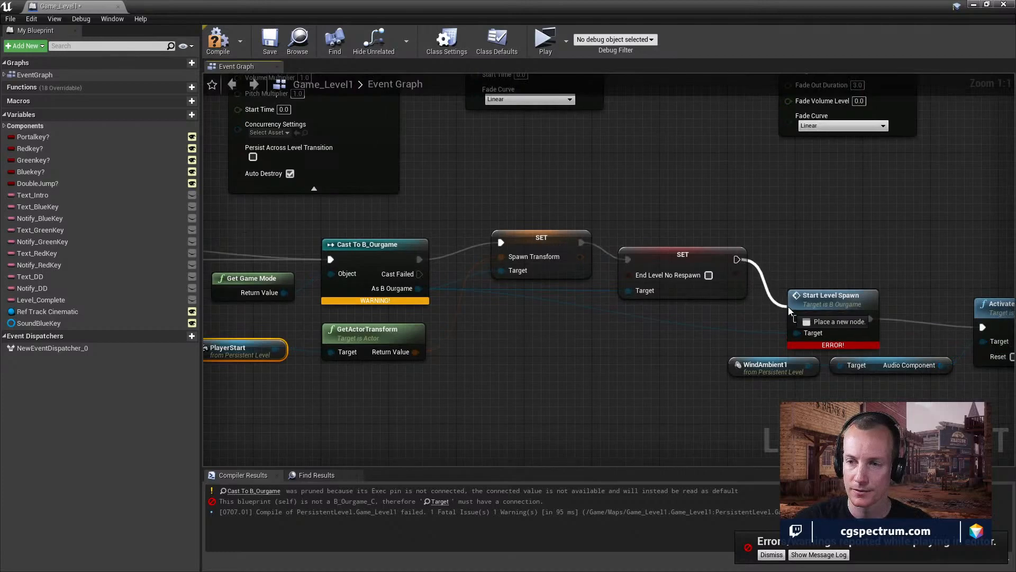
pyautogui.moveTo(471, 325); pyautogui.dragTo(683, 355, button='right')
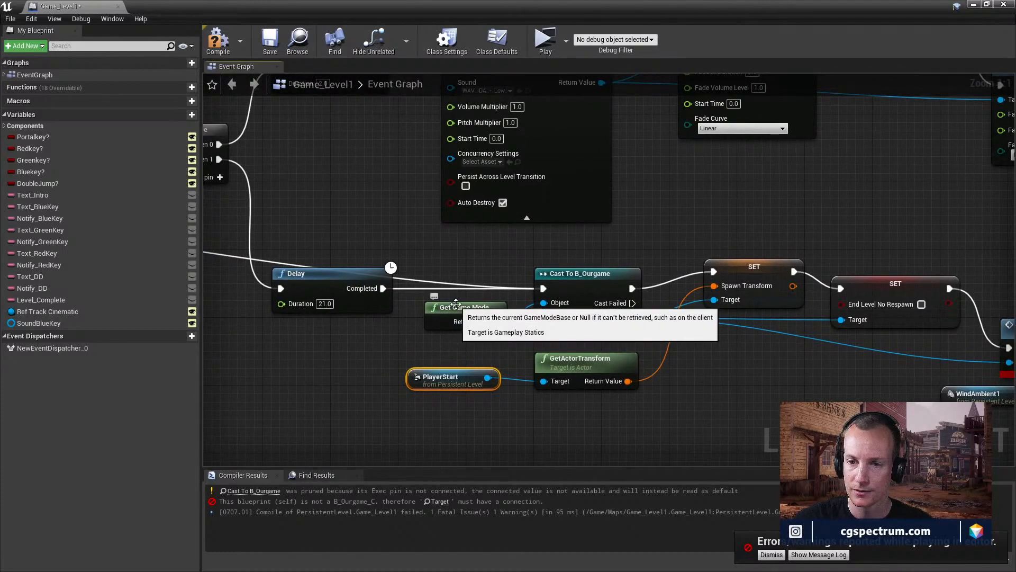
# - Move the Get Game Mode node farther from Cast To B_Ourgame and briefly play-test Game_Level1
pyautogui.moveTo(442, 313); pyautogui.dragTo(408, 329)
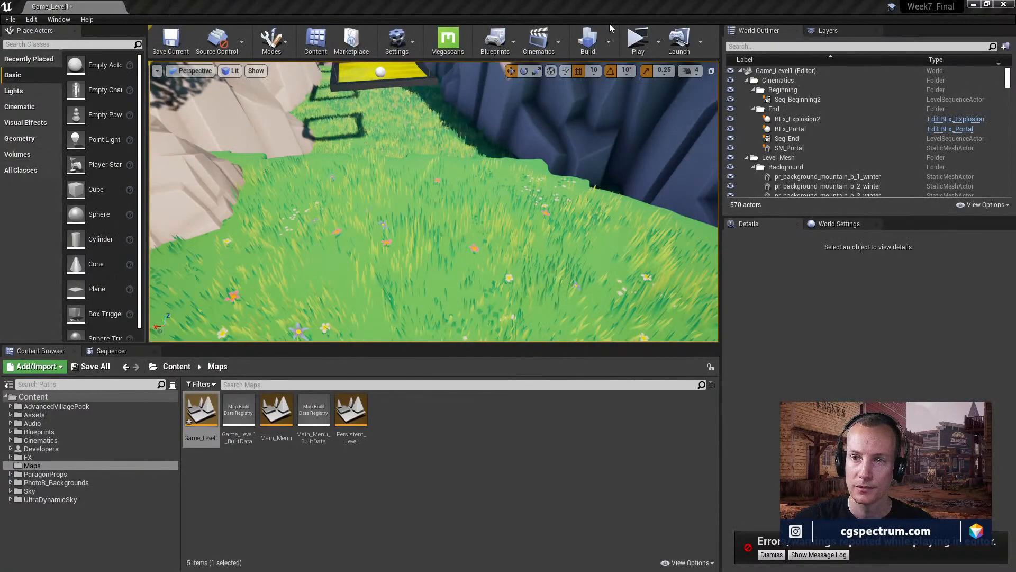
pyautogui.click(638, 40)
pyautogui.press('w')
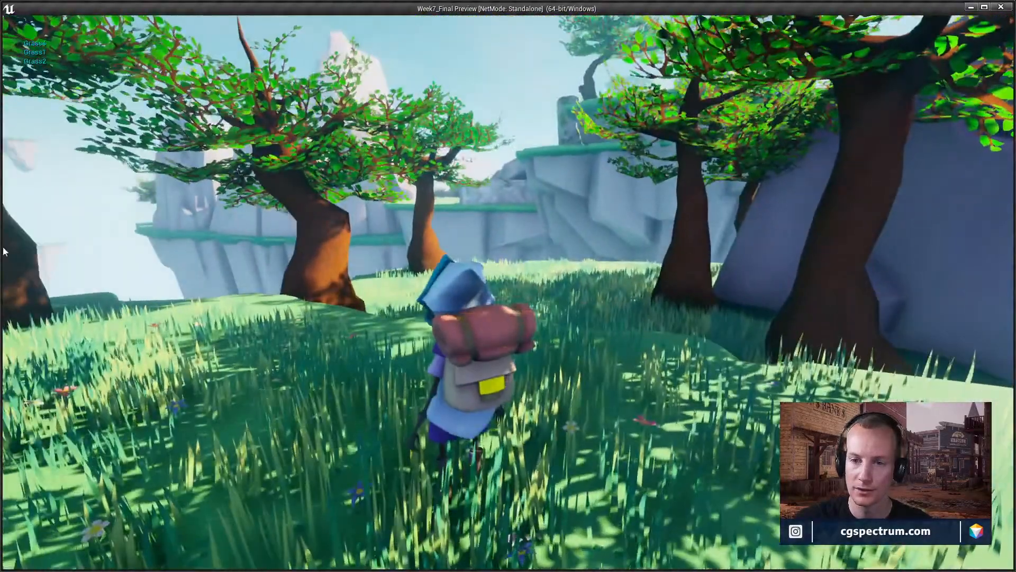
pyautogui.press('Escape')
# - Play-test the level again from a viewpoint facing the cliffs beside the grassy valley
pyautogui.moveTo(397, 212)
pyautogui.mouseDown(button='right')
pyautogui.moveTo(466, 227)
pyautogui.moveTo(413, 206)
pyautogui.mouseUp(button='right')
pyautogui.moveTo(447, 161); pyautogui.dragTo(423, 135, button='right')
pyautogui.moveTo(431, 199); pyautogui.dragTo(466, 201, button='right')
pyautogui.click(634, 52)
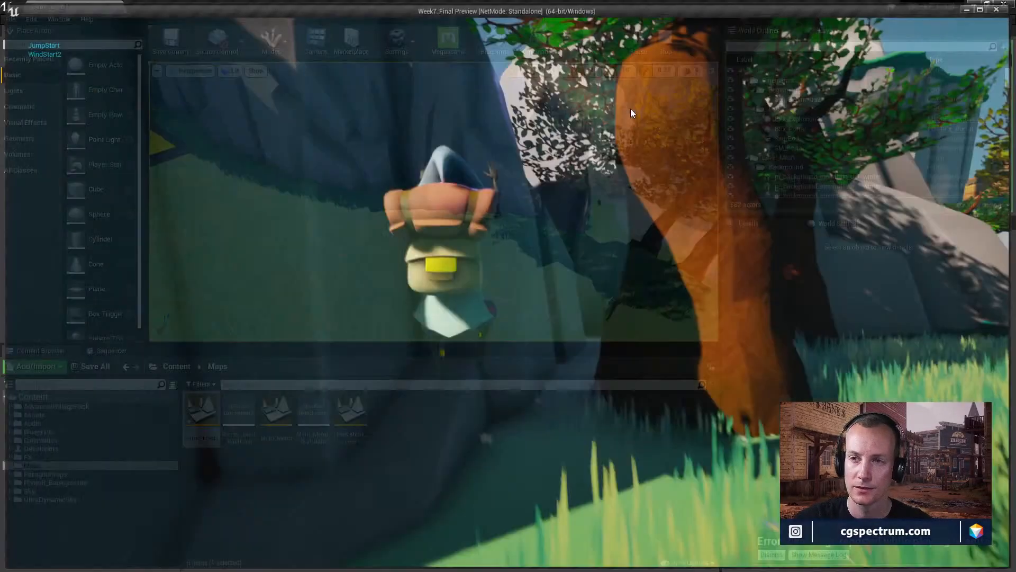
pyautogui.press('Escape')
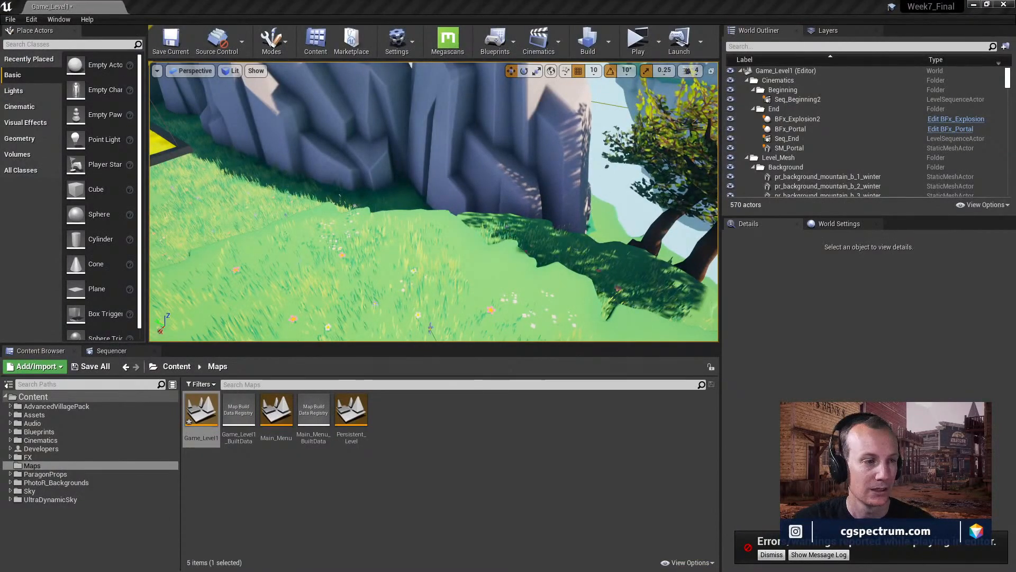
# - Review the Level Blueprint chain from Cast To B_Ourgame through Start Level Spawn to the Activate node
pyautogui.moveTo(1, 194); pyautogui.dragTo(849, 12)
pyautogui.scroll(-1, 824, 384)
pyautogui.moveTo(824, 383); pyautogui.dragTo(709, 367, button='right')
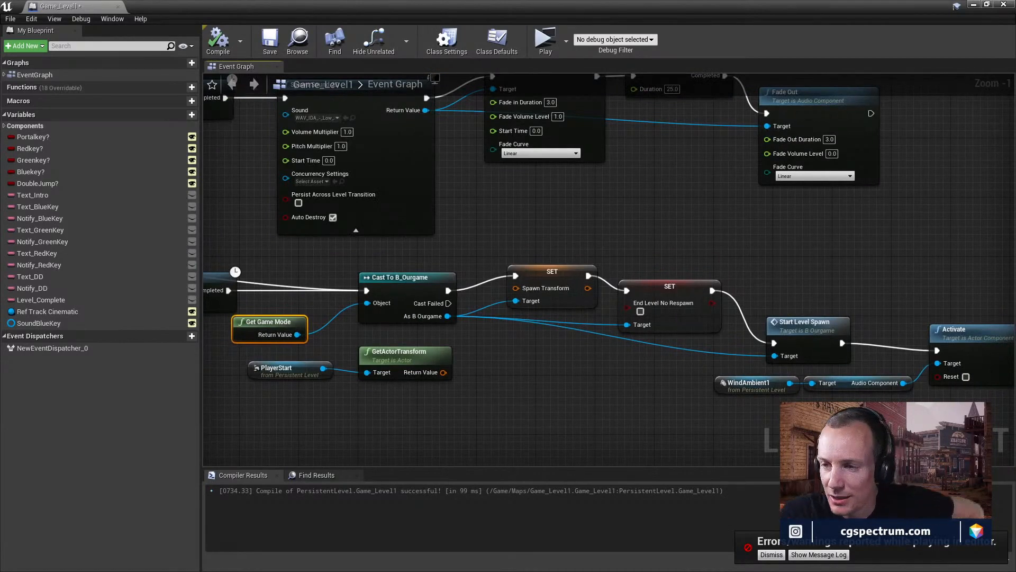
pyautogui.moveTo(703, 332); pyautogui.dragTo(633, 336, button='right')
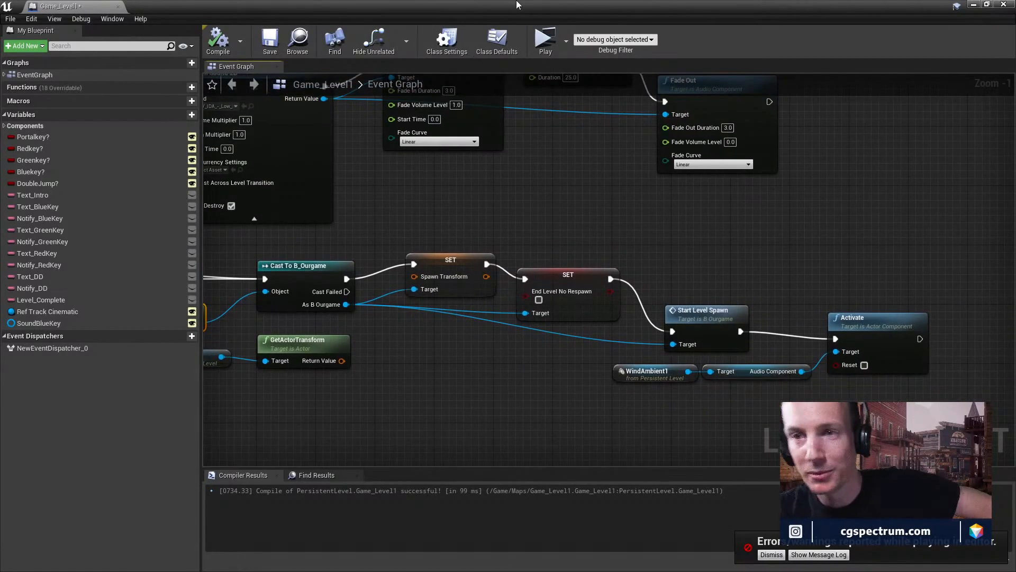
pyautogui.moveTo(518, 5); pyautogui.dragTo(1, 349)
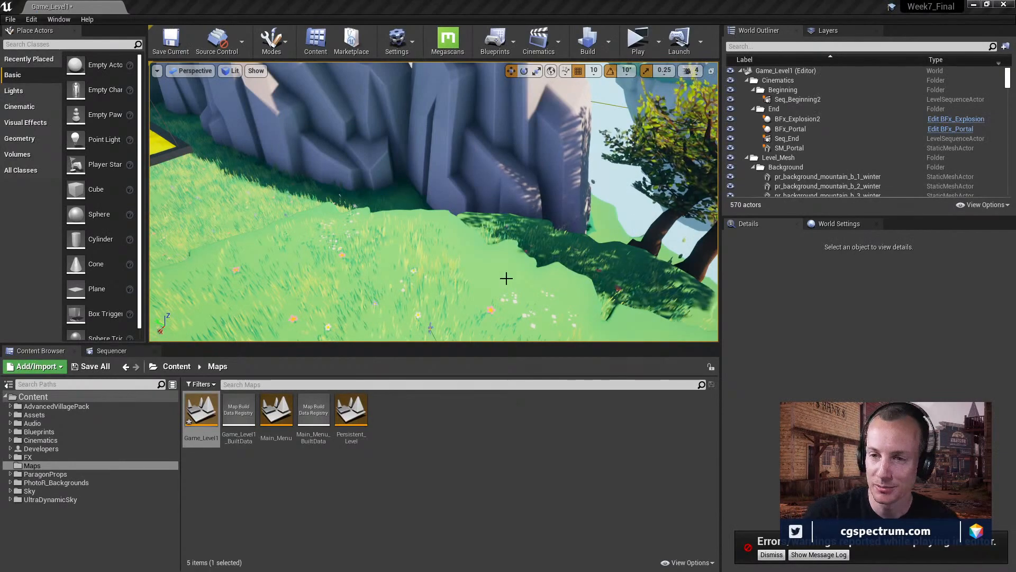
# - Filter the level's actors by "pla" and select the PlayerStart actor
pyautogui.moveTo(507, 278); pyautogui.dragTo(604, 344, button='right')
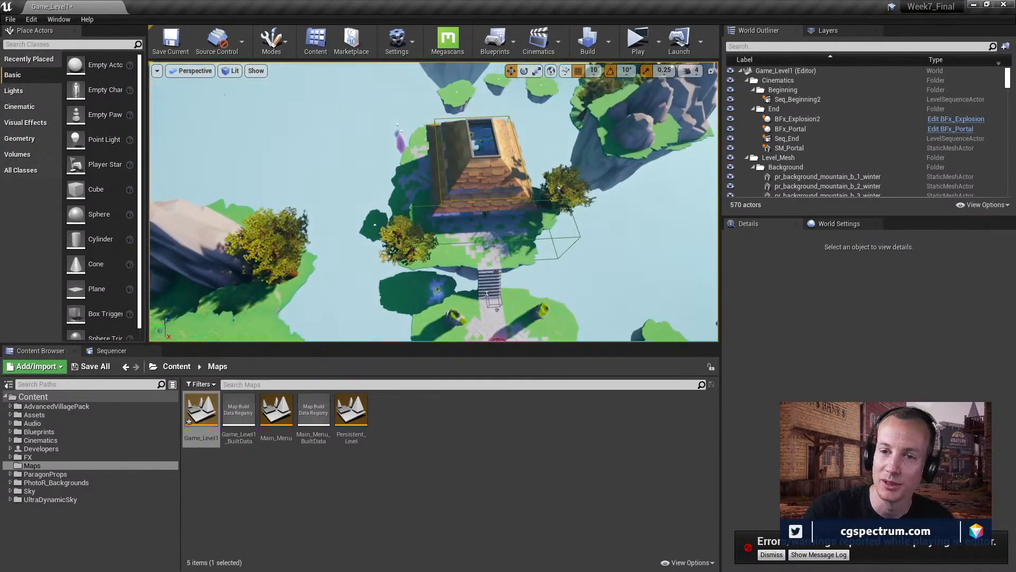
pyautogui.moveTo(477, 254); pyautogui.dragTo(417, 156, button='right')
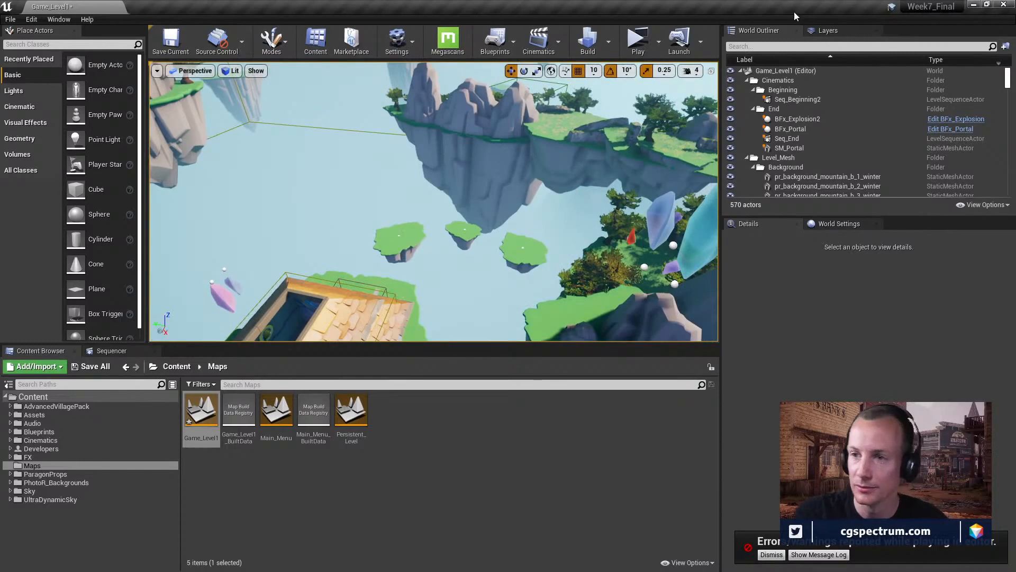
pyautogui.click(765, 44)
pyautogui.write('p')
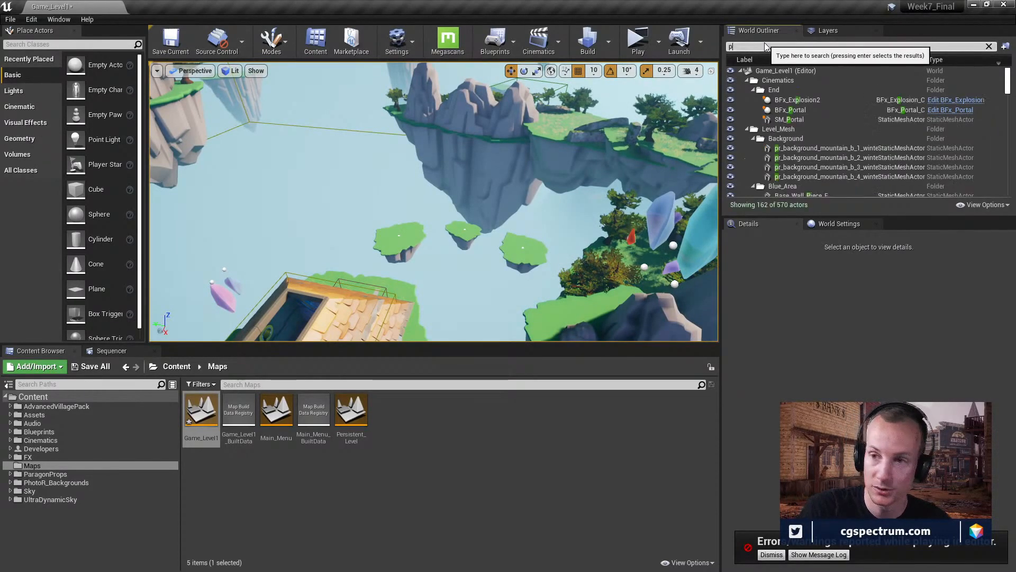
pyautogui.write('lar')
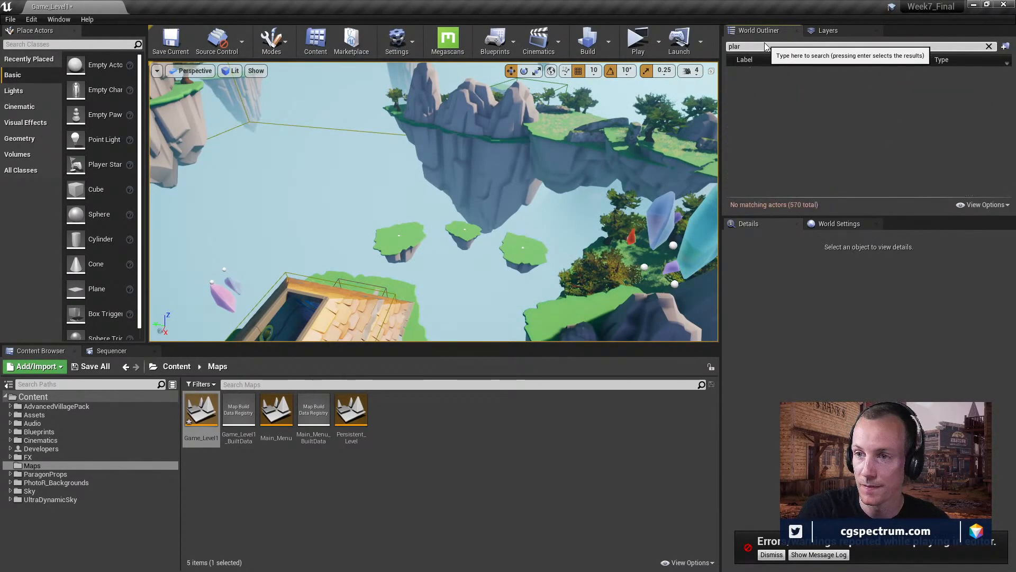
pyautogui.click(783, 82)
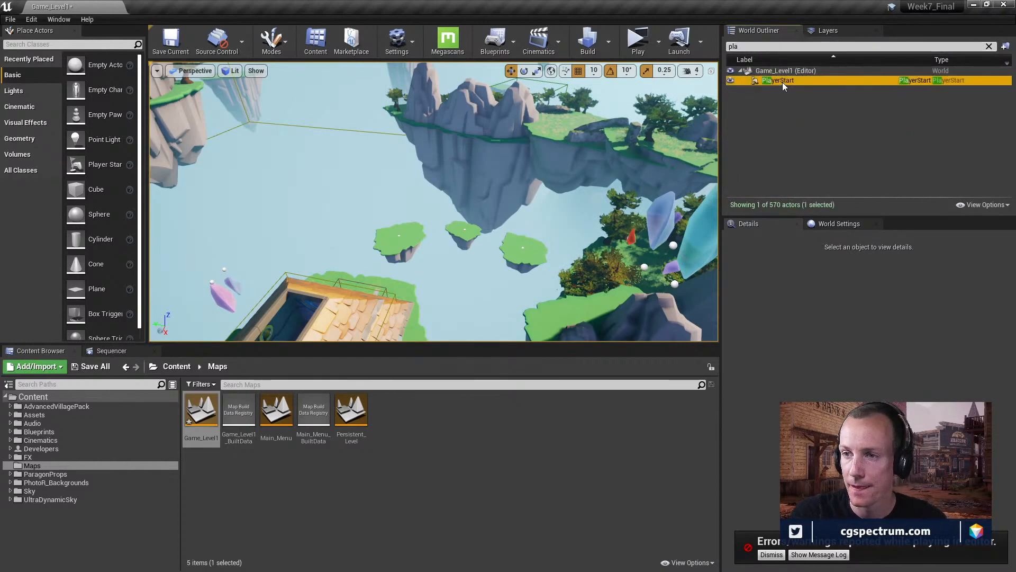
pyautogui.press('Delete')
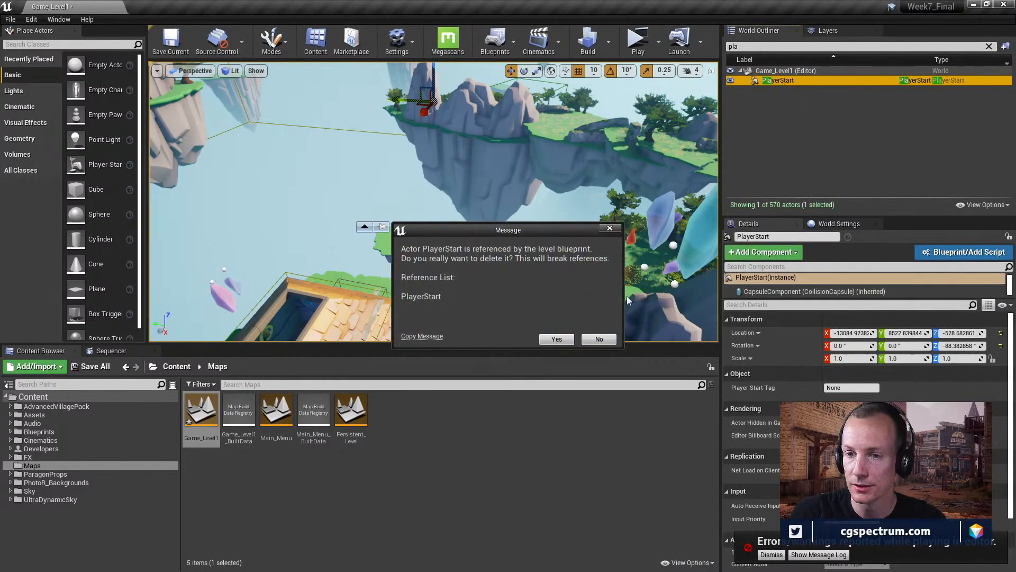
pyautogui.click(596, 342)
# - Move PlayerStart onto the grass near the rocks and yellow platforms, at about X 7545, Y 9543, Z 2161
pyautogui.click(775, 83)
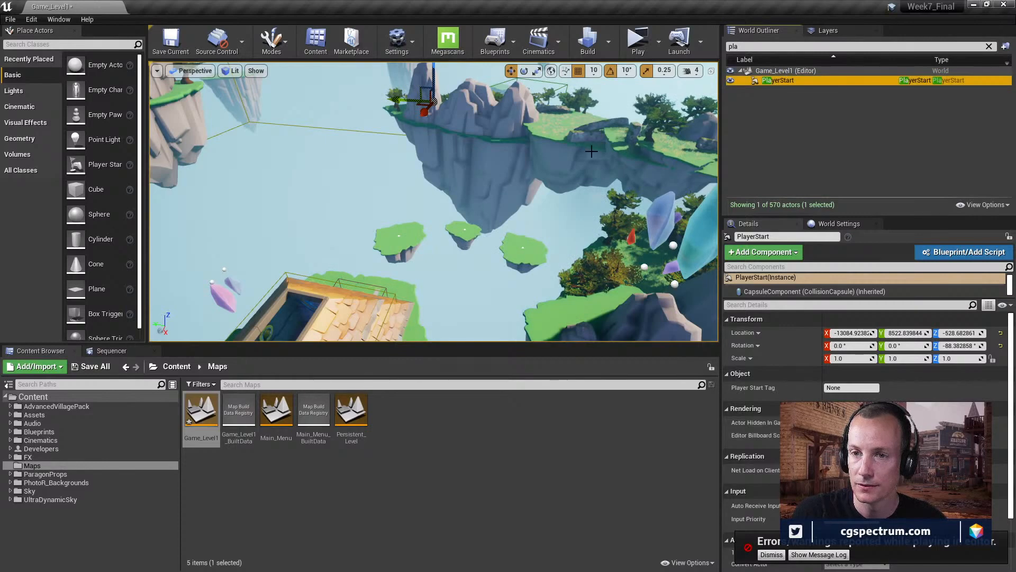
pyautogui.press('f')
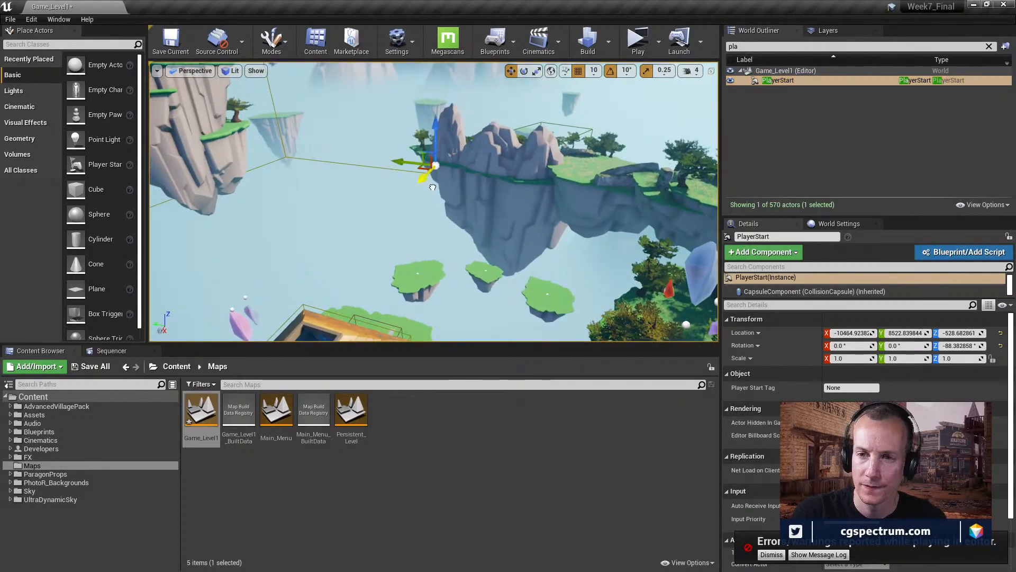
pyautogui.moveTo(230, 209); pyautogui.dragTo(461, 255, button='right')
pyautogui.moveTo(460, 220); pyautogui.dragTo(381, 223, button='right')
pyautogui.moveTo(555, 264); pyautogui.dragTo(481, 235, button='right')
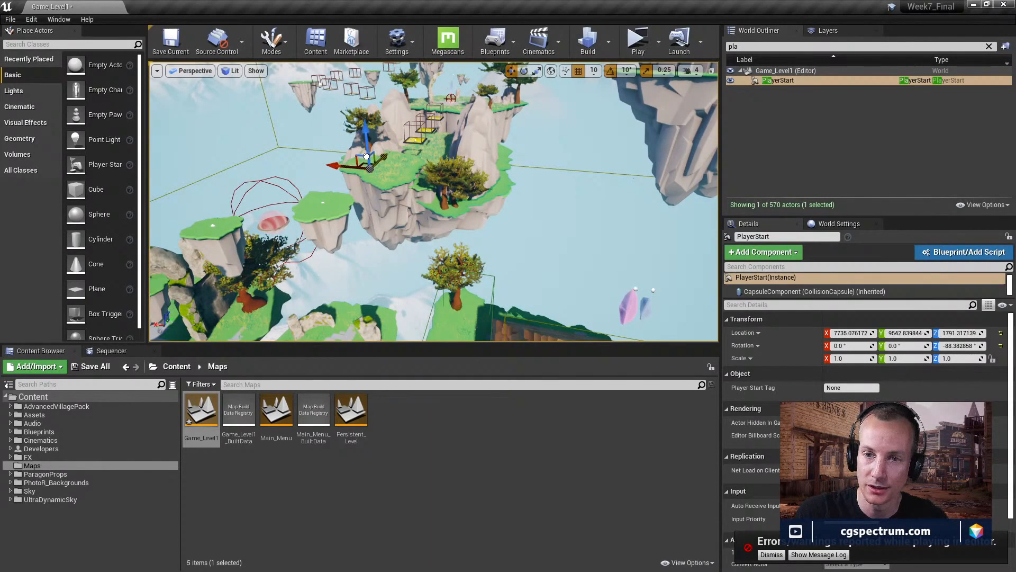
pyautogui.moveTo(365, 157); pyautogui.dragTo(365, 123, button='right')
pyautogui.moveTo(391, 187); pyautogui.dragTo(413, 329, button='right')
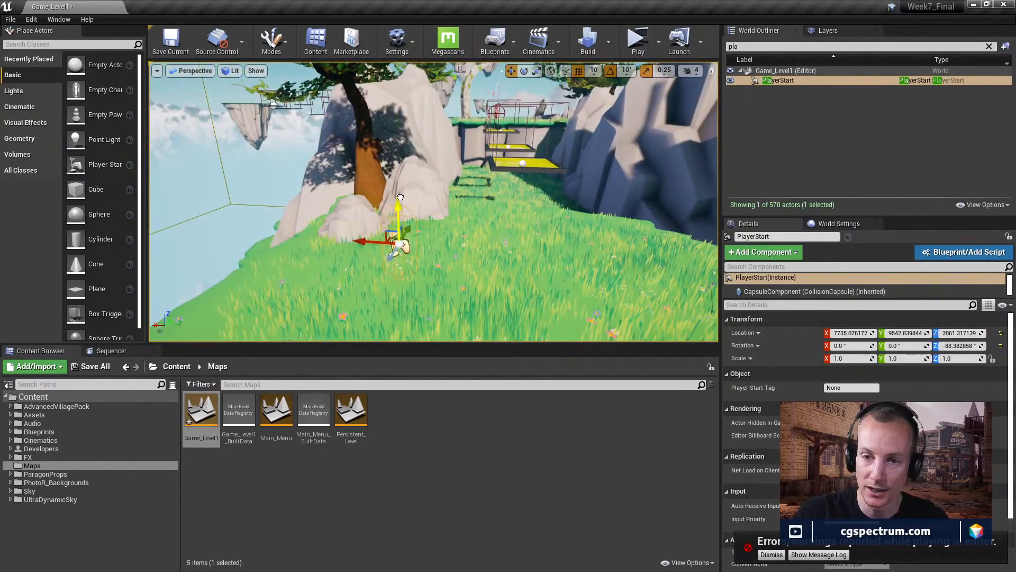
pyautogui.moveTo(401, 194); pyautogui.dragTo(356, 195, button='right')
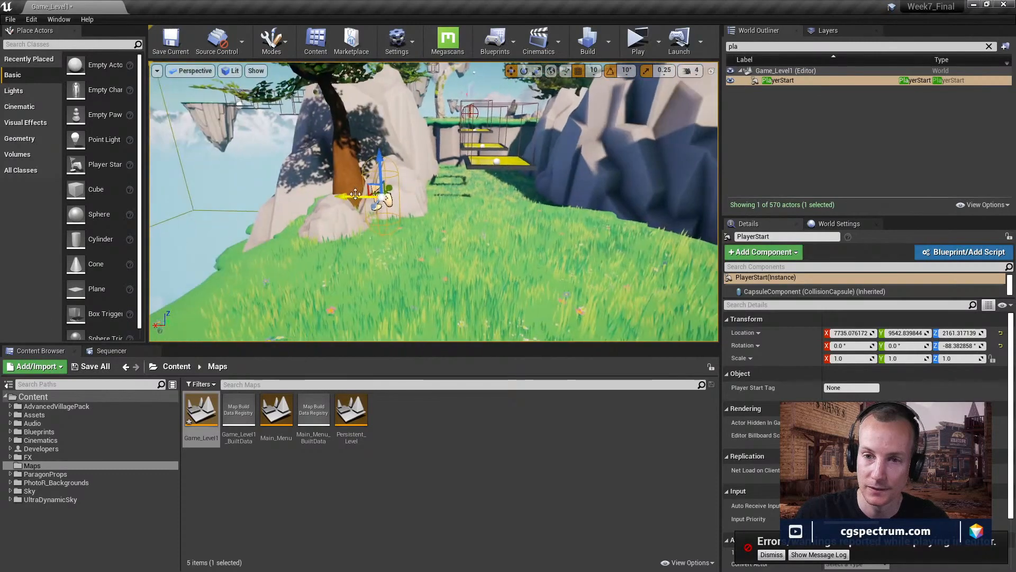
pyautogui.moveTo(504, 205); pyautogui.dragTo(453, 198, button='right')
# - Connect GetActorTransform's Return Value to the SET node's Spawn Transform in the Level Blueprint, compile and save Game_Level1
pyautogui.hotkey('alt', 'Tab')
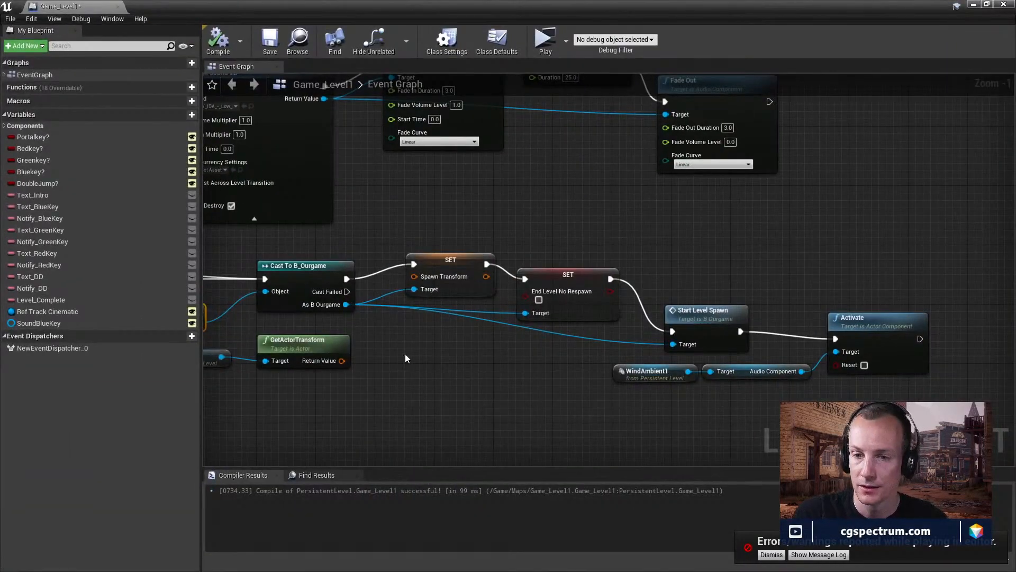
pyautogui.moveTo(341, 361); pyautogui.dragTo(415, 276)
pyautogui.click(276, 46)
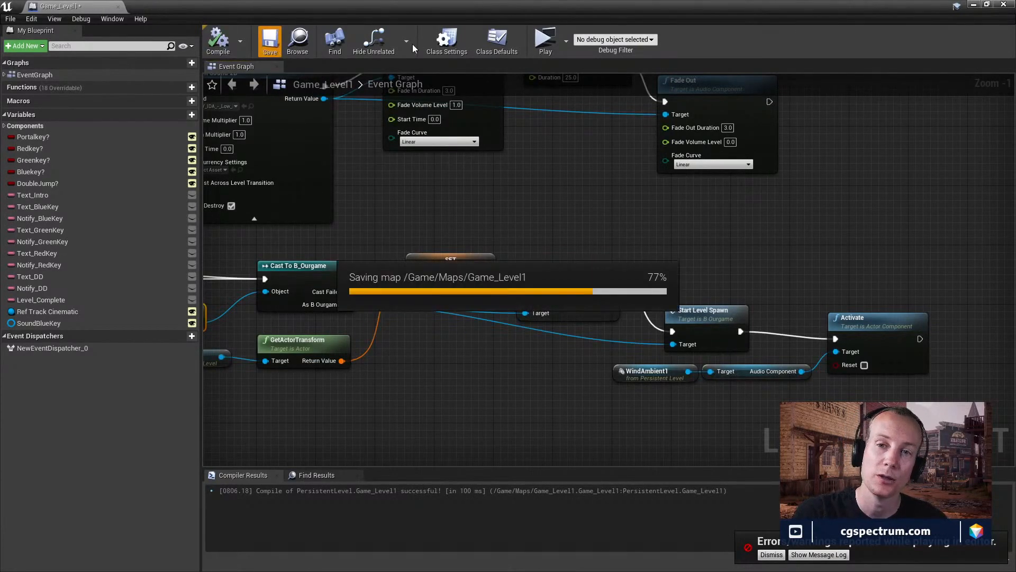
# - Play-test the level from the relocated PlayerStart, running the character around the grass toward the yellow platforms
pyautogui.hotkey('alt', 'Tab')
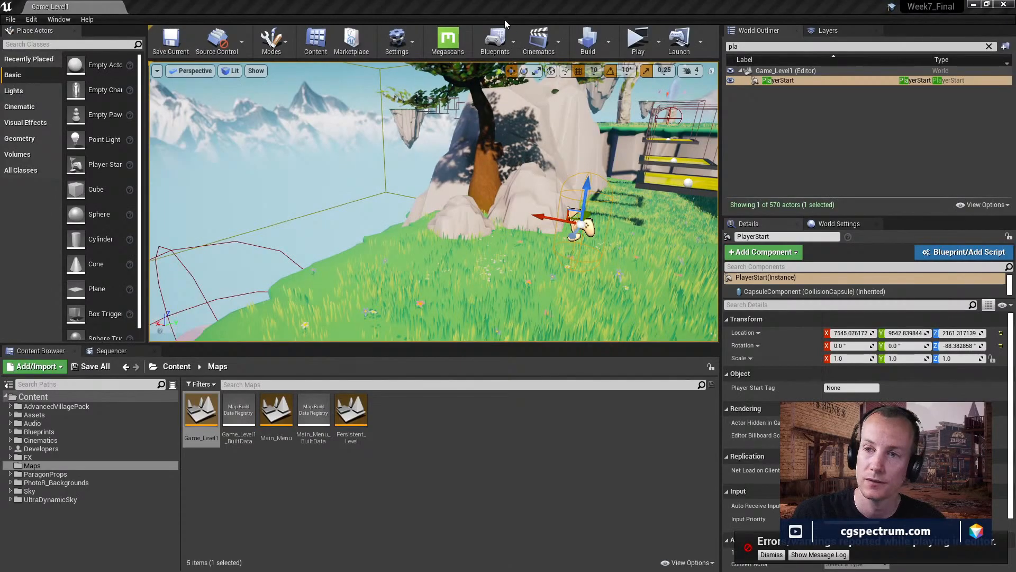
pyautogui.click(638, 40)
pyautogui.click(568, 200)
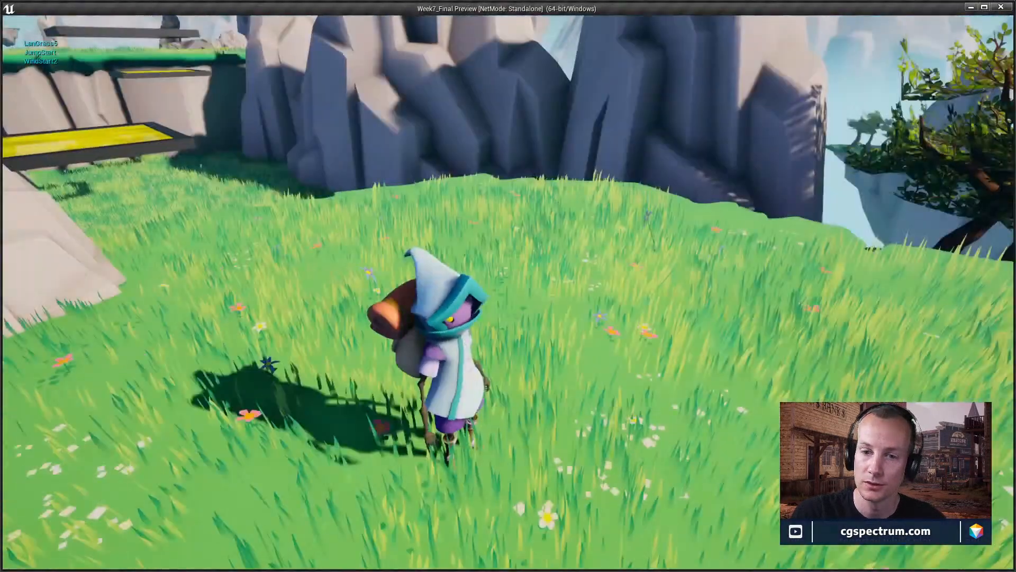
pyautogui.press('w')
pyautogui.press('w')
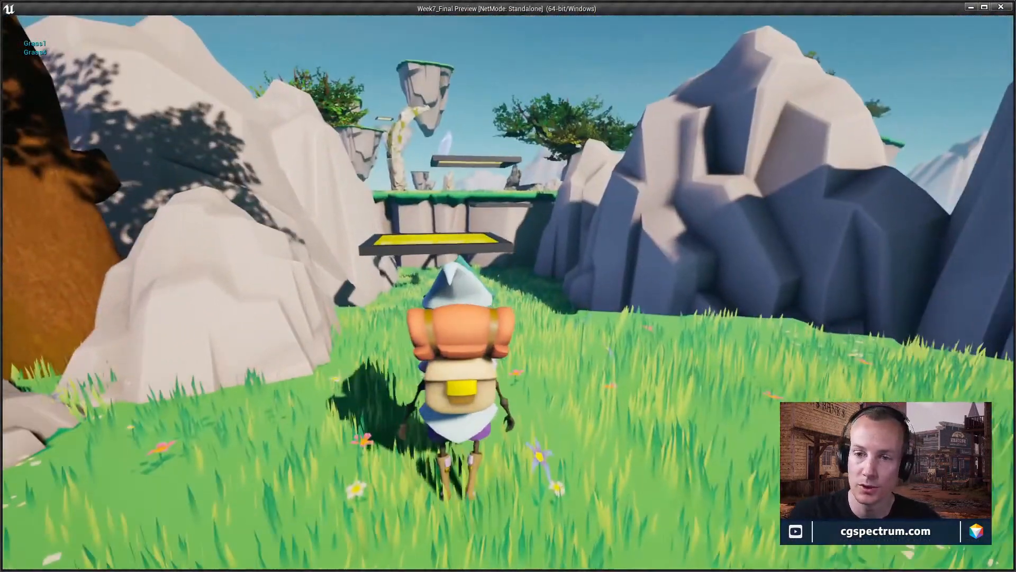
pyautogui.press('d')
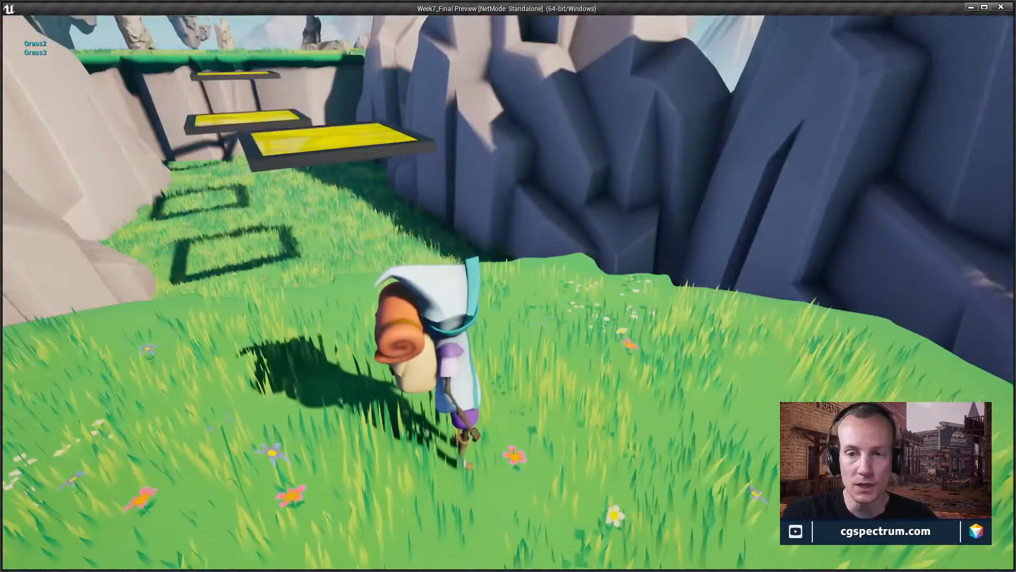
pyautogui.press('s')
pyautogui.press('w')
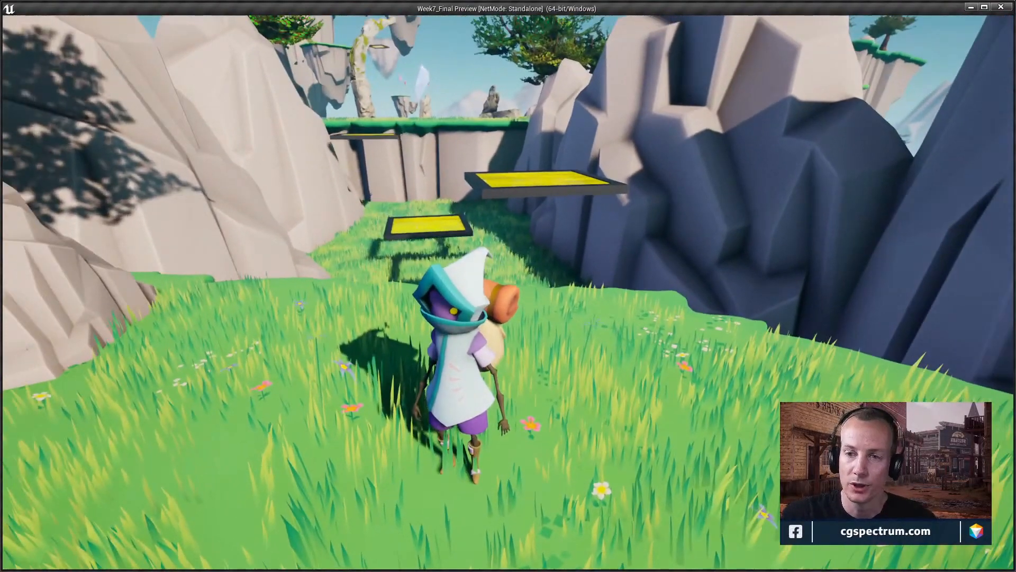
pyautogui.press('w')
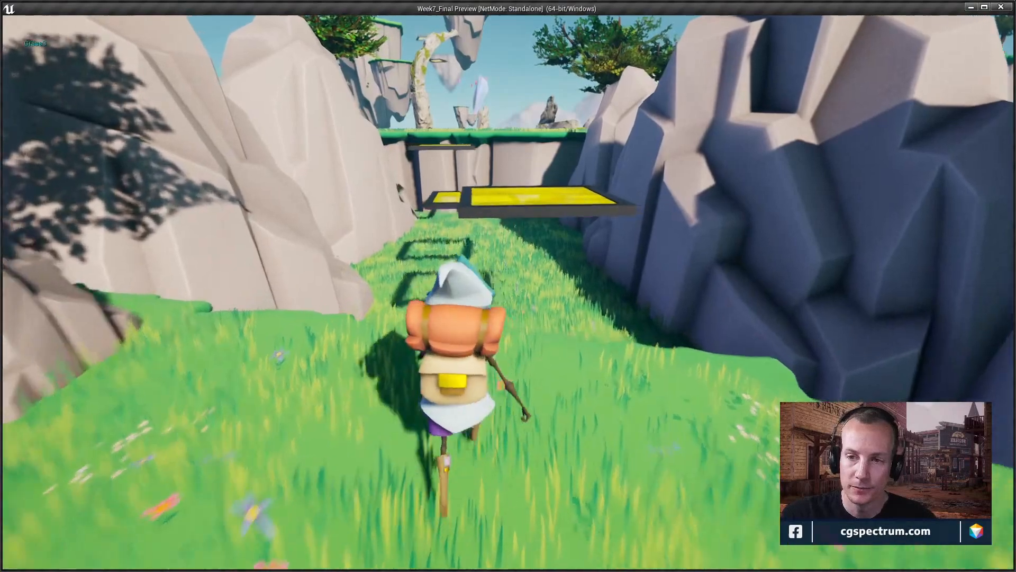
# - Test jumping on the yellow platforms, run through the grassy valley and leap up to the rocky green ledges
pyautogui.press('space')
pyautogui.press('w')
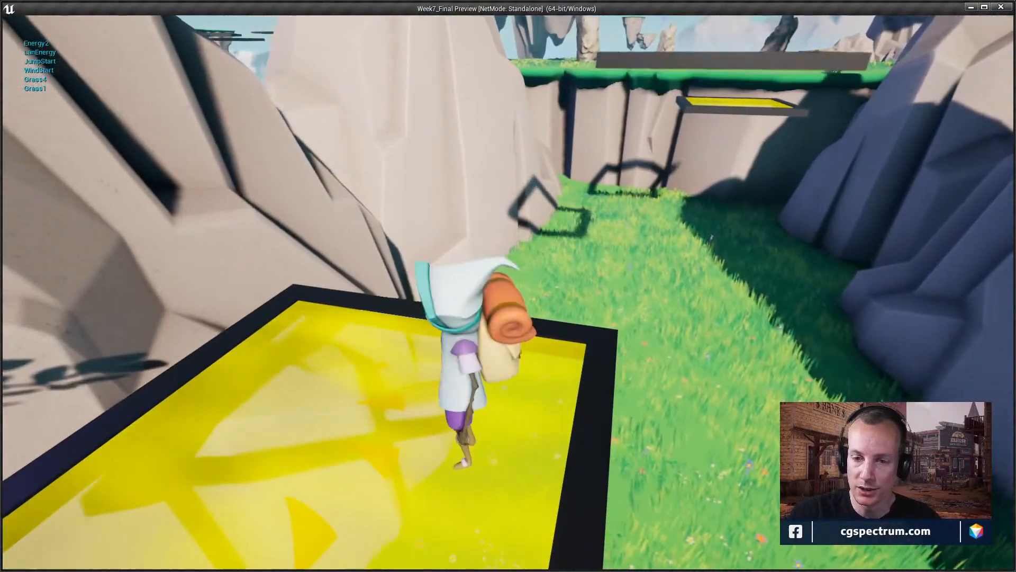
pyautogui.press('w')
pyautogui.press('space')
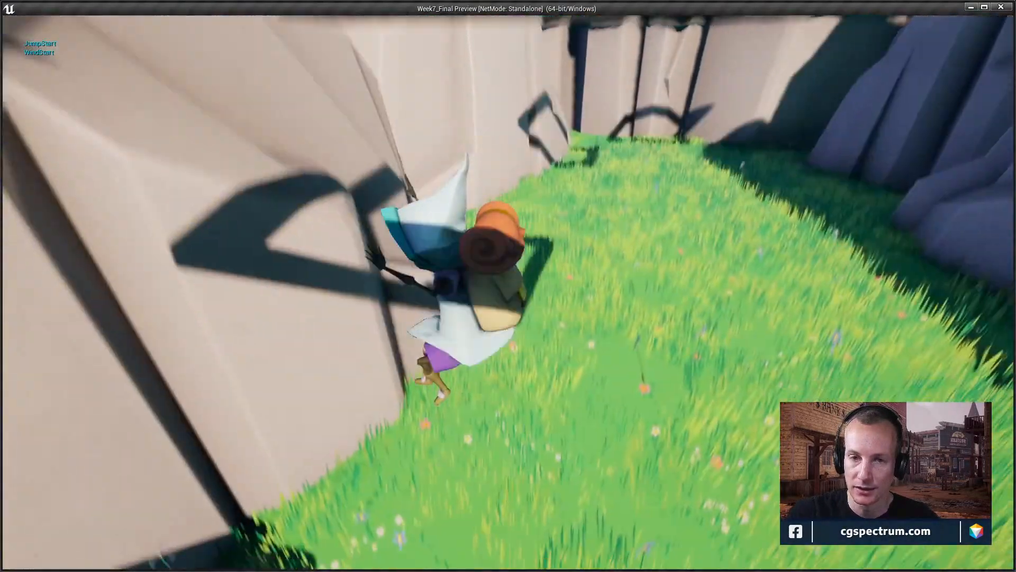
pyautogui.press('w')
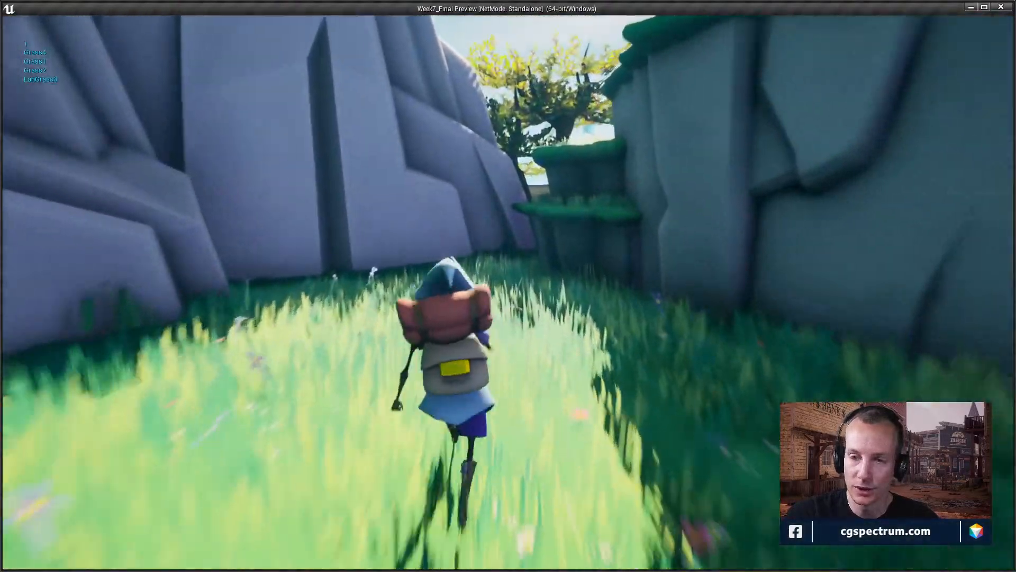
pyautogui.press('space')
pyautogui.press('w')
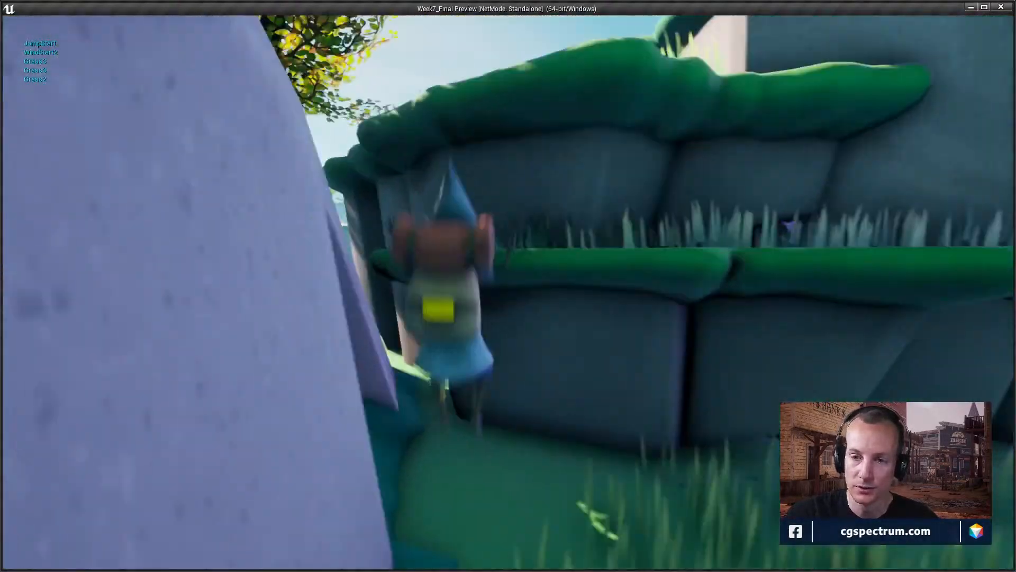
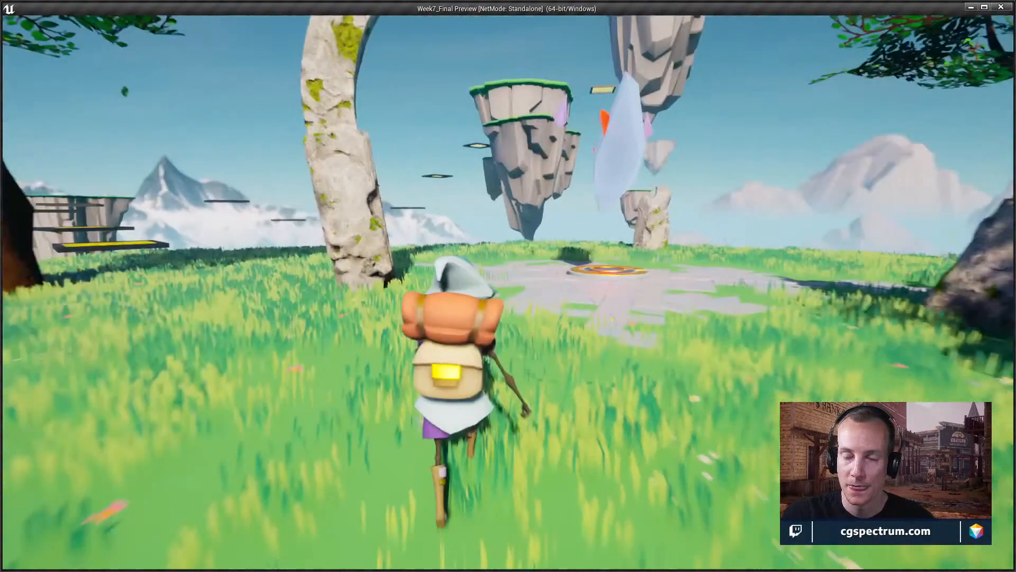
# - Run over the round checkpoint pad beneath the crystal and jump toward the floating yellow platforms
pyautogui.press('w')
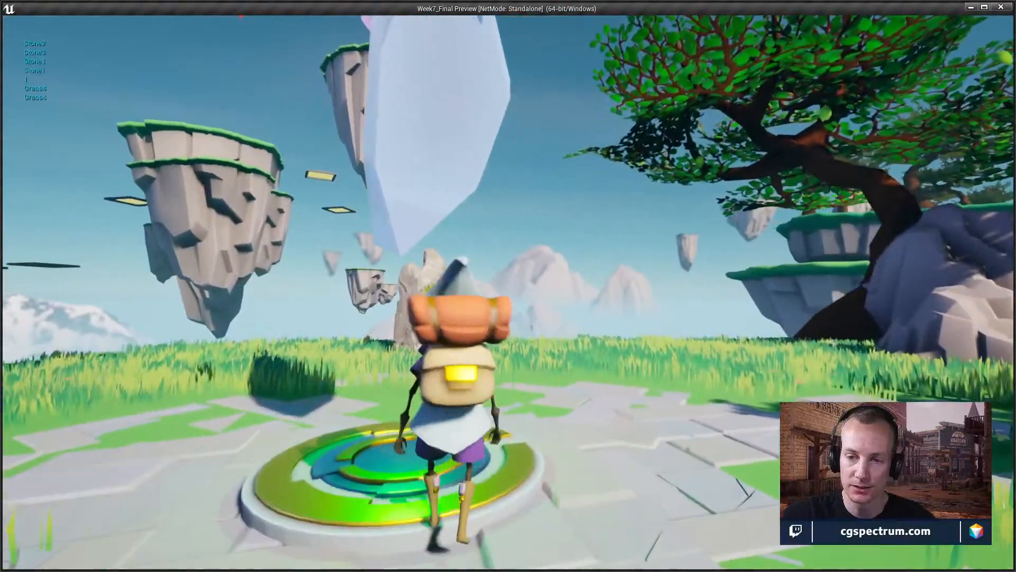
pyautogui.press('w')
pyautogui.press('a')
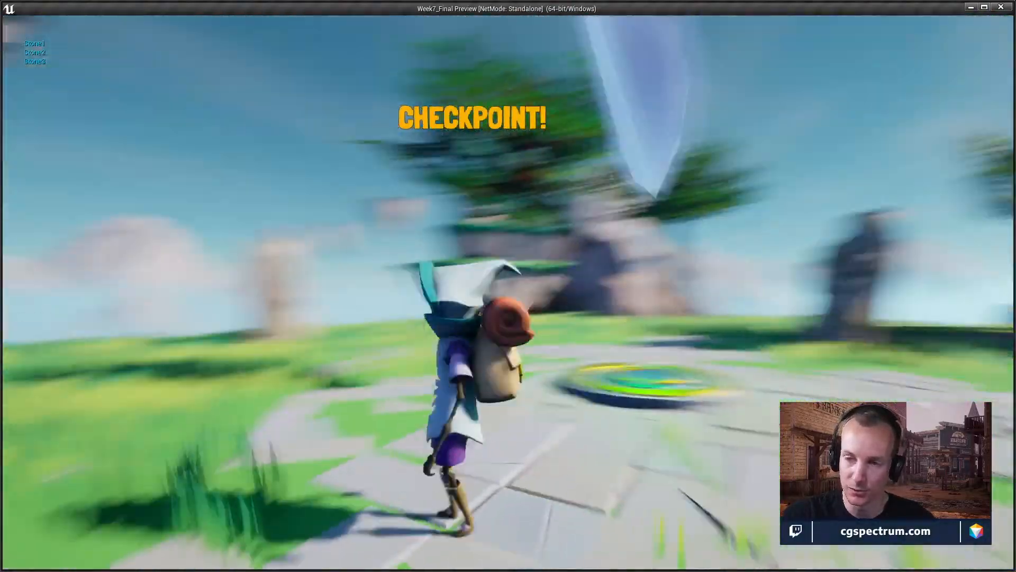
pyautogui.press('w')
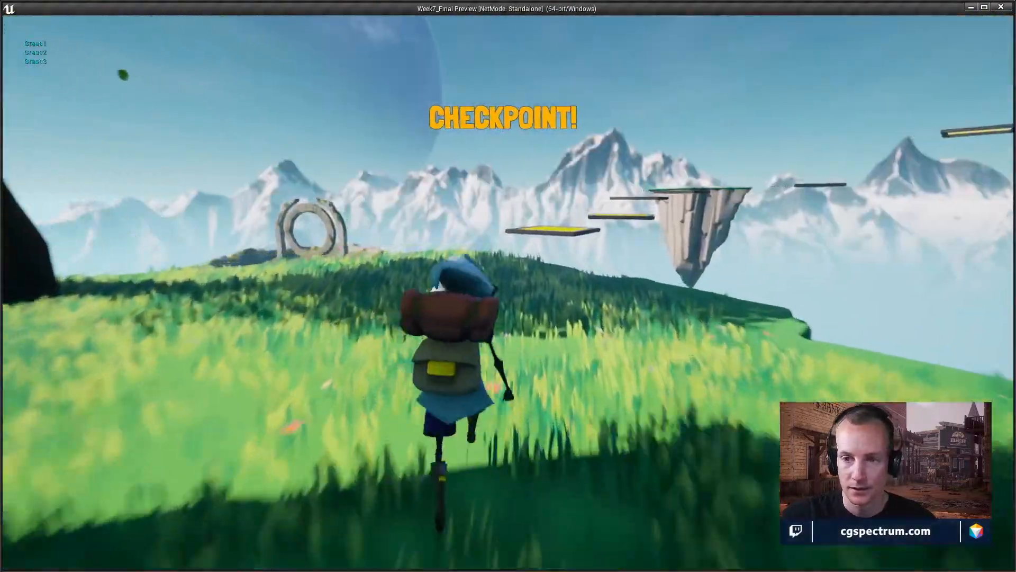
pyautogui.press('w')
pyautogui.press('space')
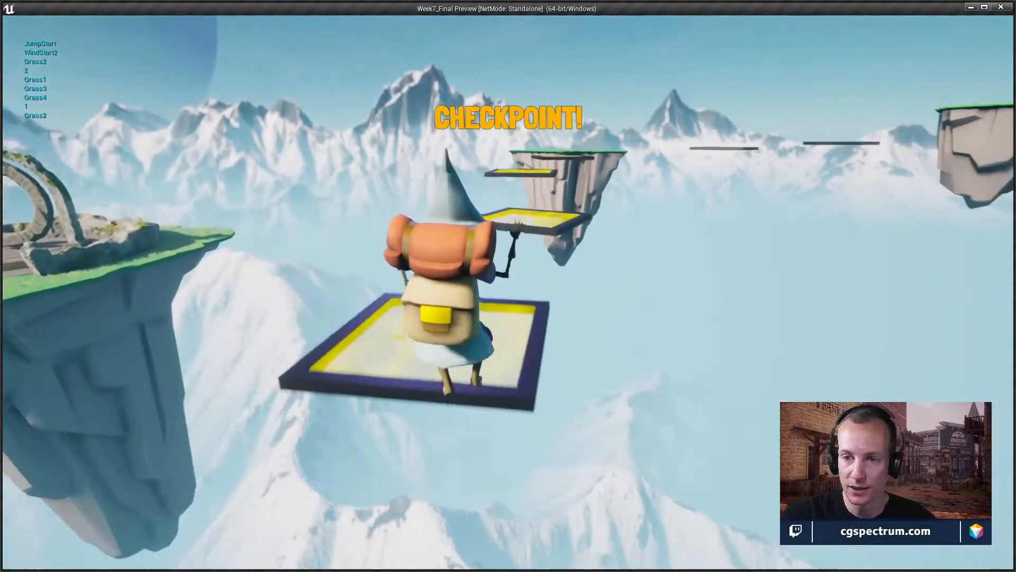
# - Jump off the yellow platform toward the next floating platform, and end the play session
pyautogui.press('w')
pyautogui.press('space')
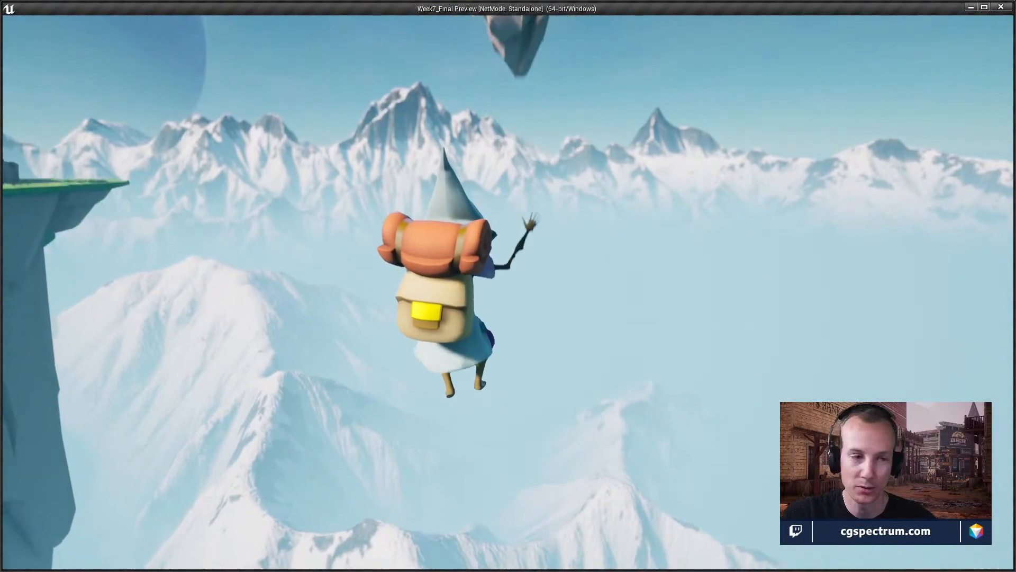
pyautogui.press('Escape')
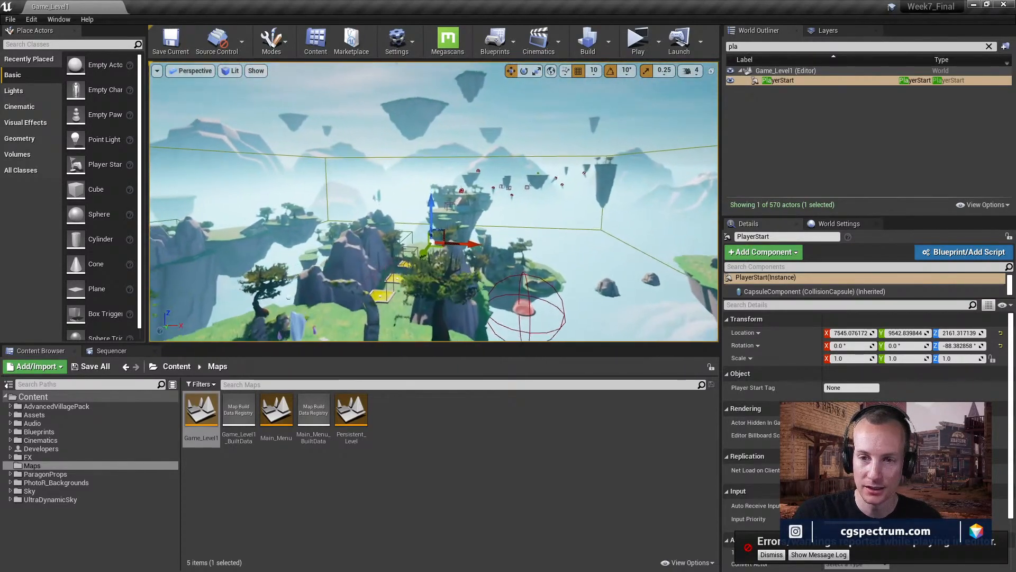
# - Fly the editor view around the level to examine the floating islands, the house and the platform route
pyautogui.press('w')
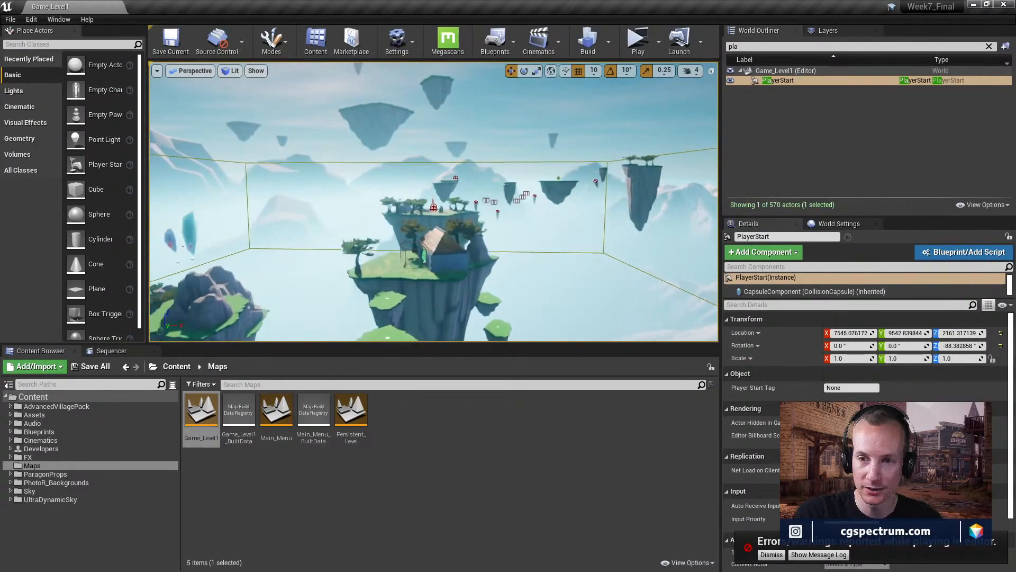
pyautogui.press('w')
pyautogui.moveTo(434, 201); pyautogui.dragTo(347, 183, button='right')
pyautogui.press('w')
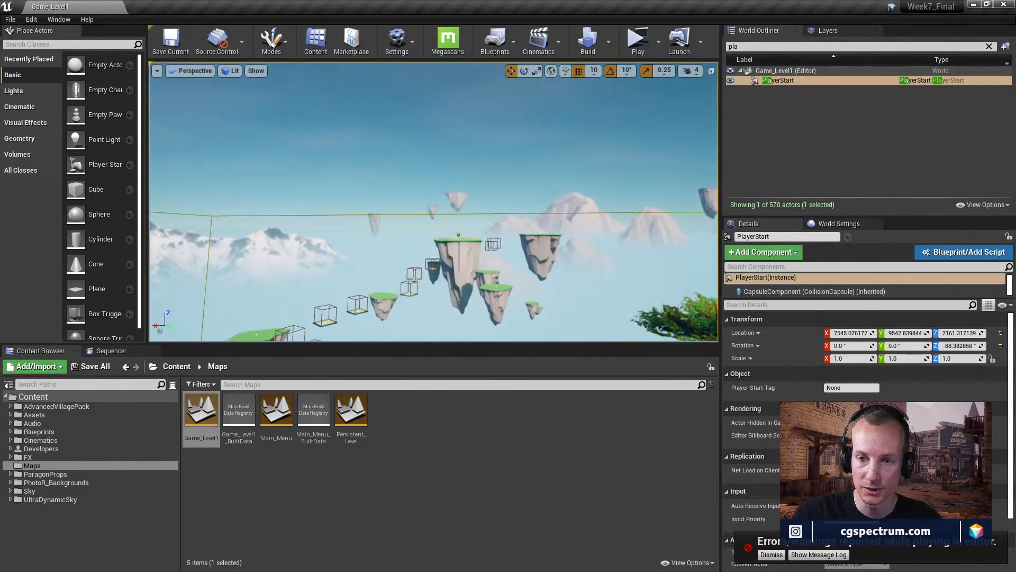
pyautogui.moveTo(434, 201); pyautogui.dragTo(659, 246, button='right')
pyautogui.moveTo(434, 201); pyautogui.dragTo(366, 217, button='right')
pyautogui.press('s')
pyautogui.moveTo(691, 270)
pyautogui.mouseDown(button='right')
pyautogui.moveTo(695, 281)
pyautogui.moveTo(692, 270)
pyautogui.mouseUp(button='right')
pyautogui.moveTo(602, 271); pyautogui.dragTo(603, 271, button='right')
# - Start a new play-test of Game_Level1, run around the starting meadow and try the double jump
pyautogui.click(638, 42)
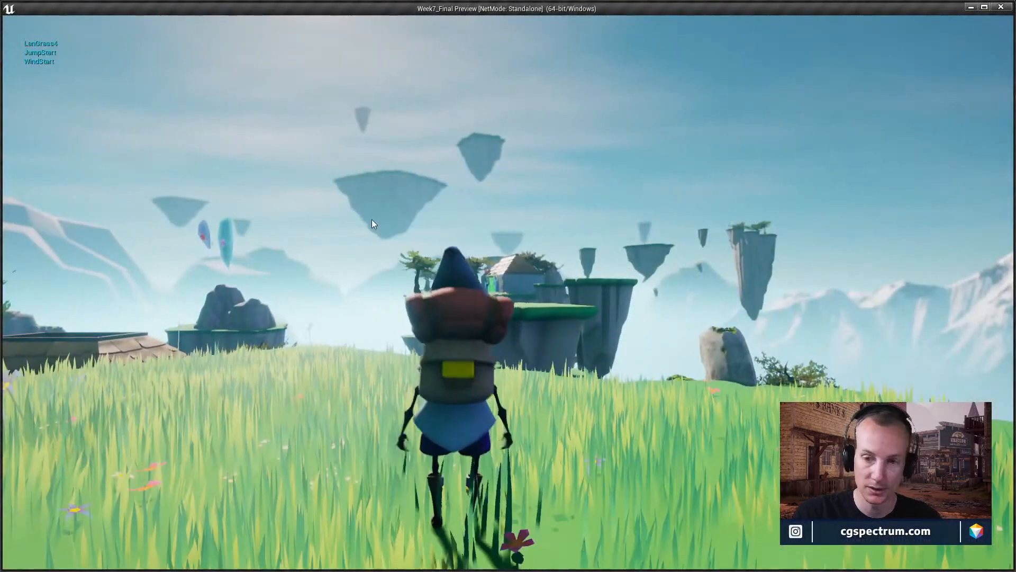
pyautogui.click(372, 219)
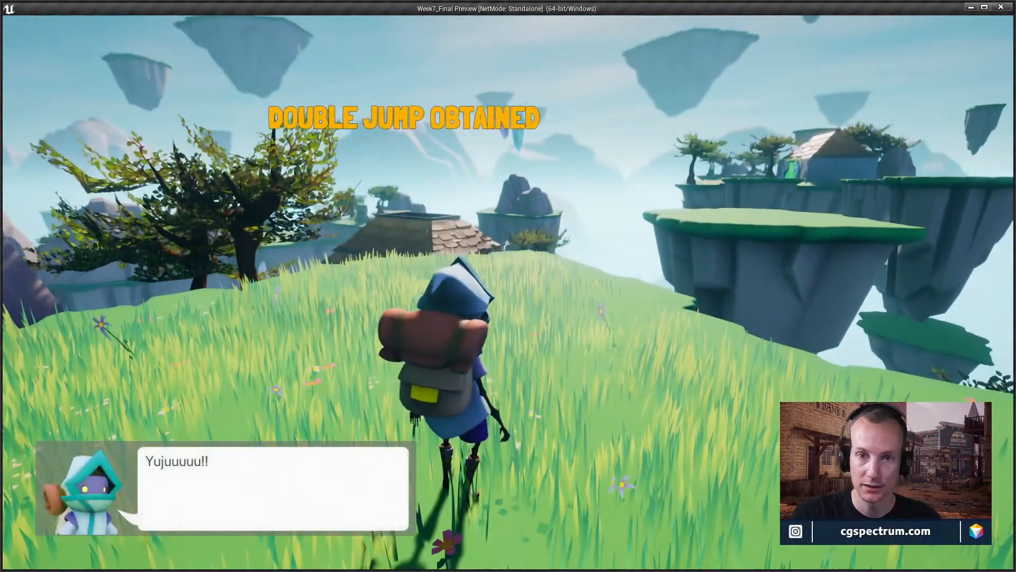
pyautogui.press('w')
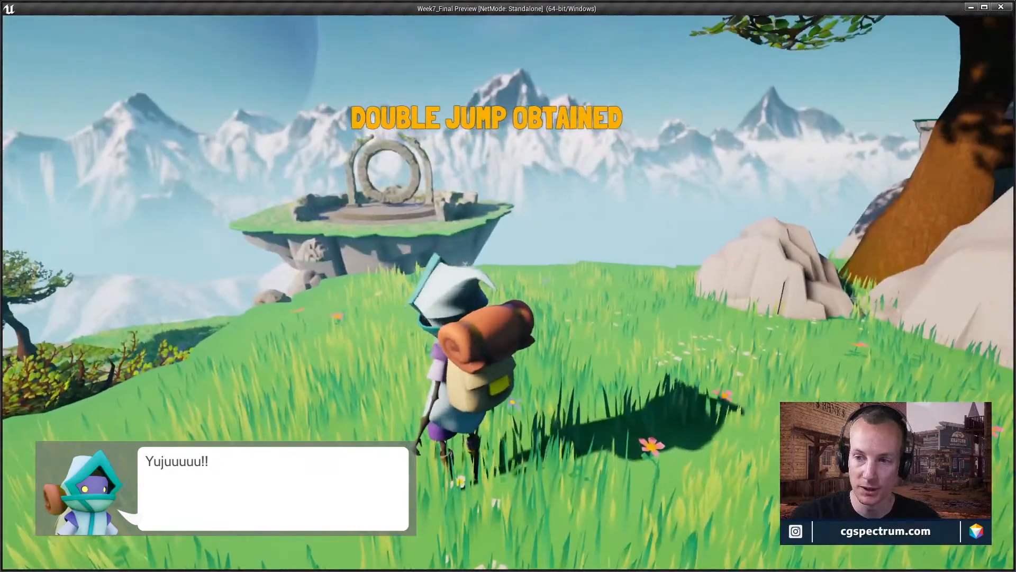
pyautogui.press('w')
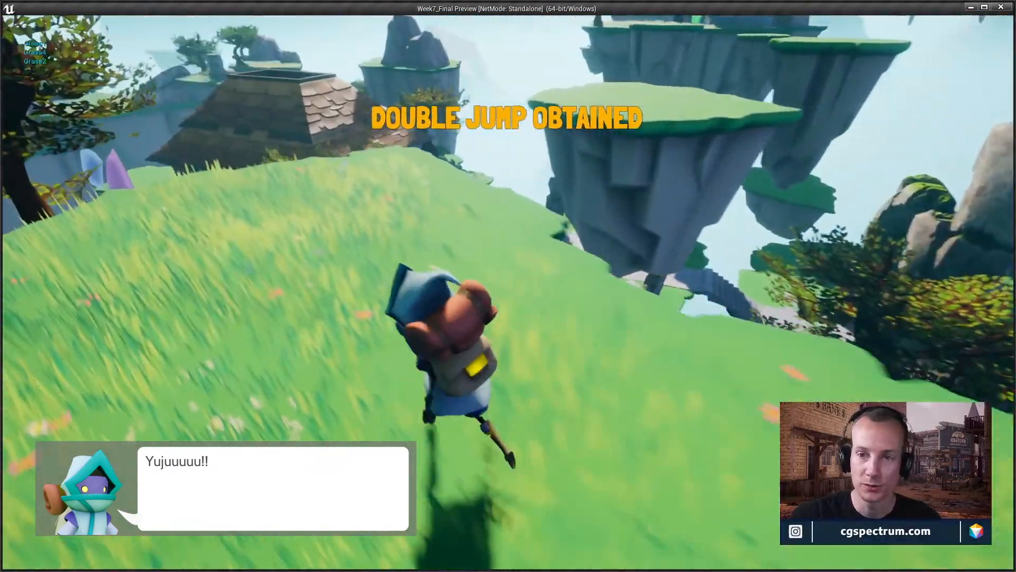
pyautogui.press('space')
pyautogui.press('space')
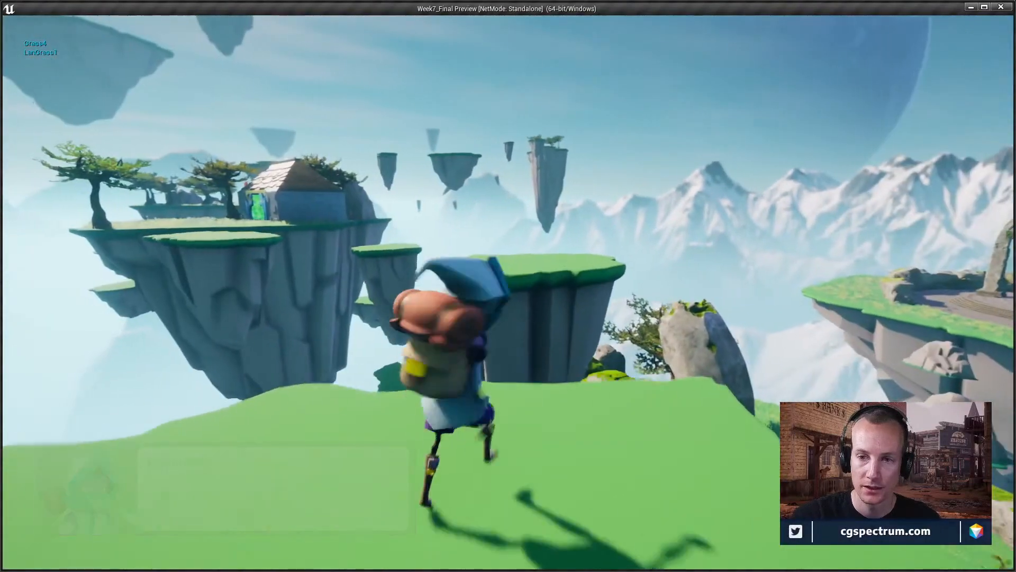
# - Double-jump across the small floating islands to reach the house with the green door, and leap off its island
pyautogui.press('space')
pyautogui.press('space')
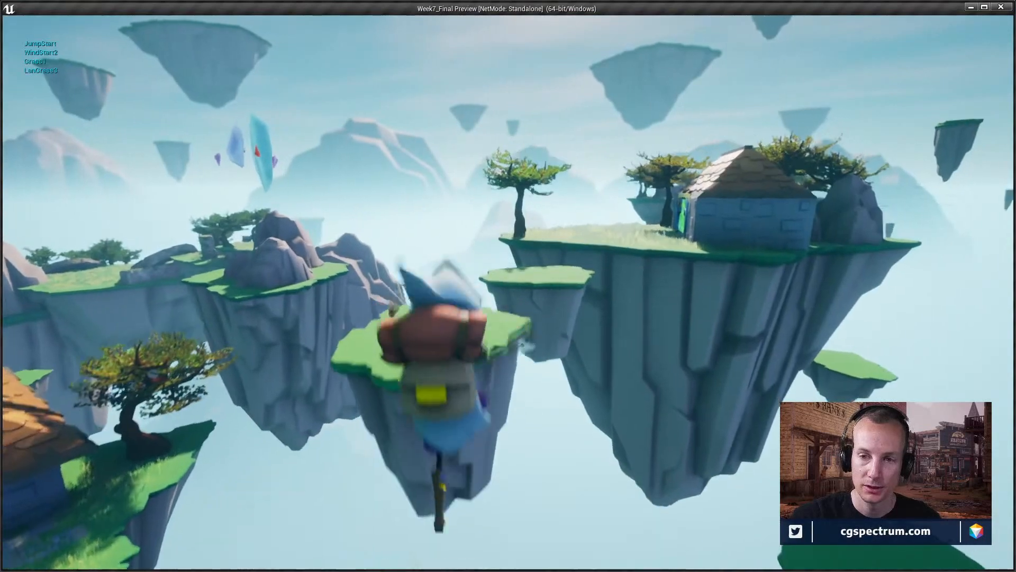
pyautogui.press('space')
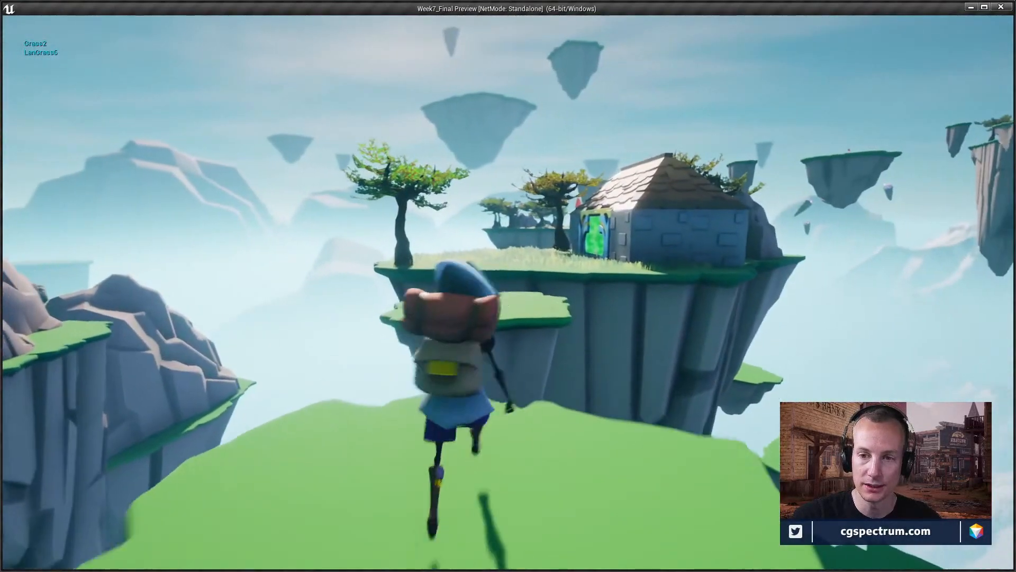
pyautogui.press('space')
pyautogui.press('space')
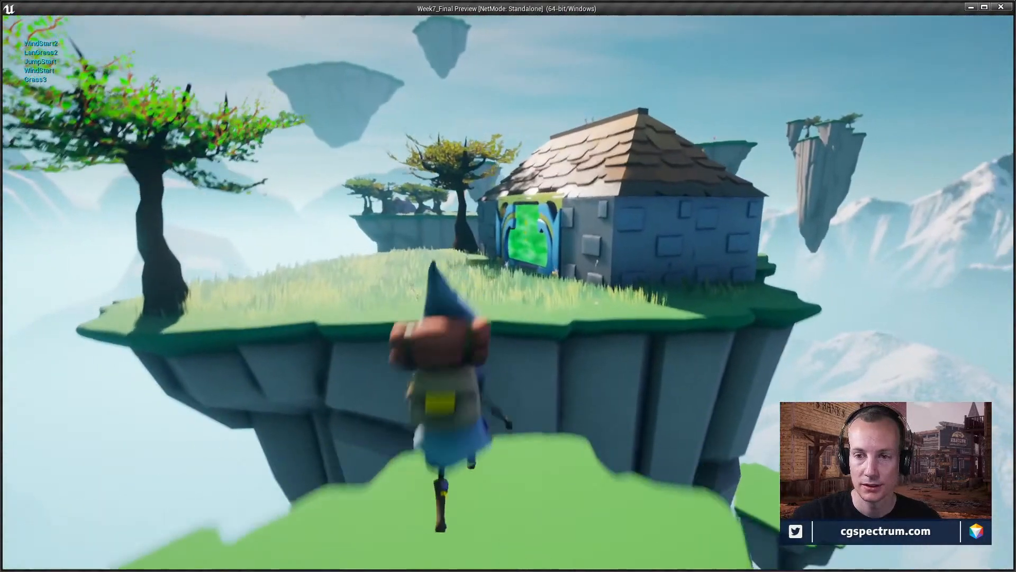
pyautogui.press('space')
pyautogui.press('space')
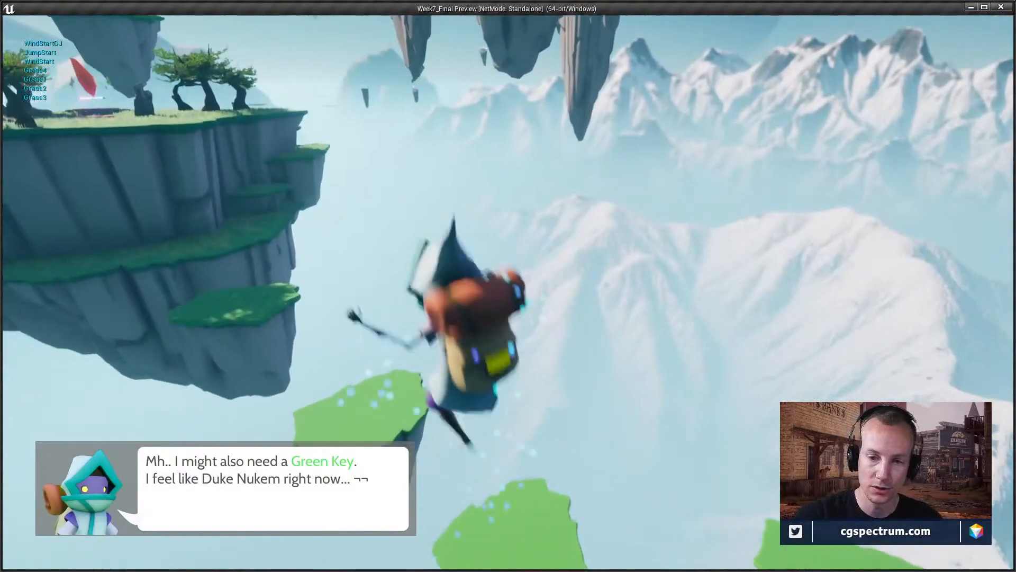
# - Land on the small green islands below and jump across to the lower grassy ledge of the large cliff
pyautogui.press('s')
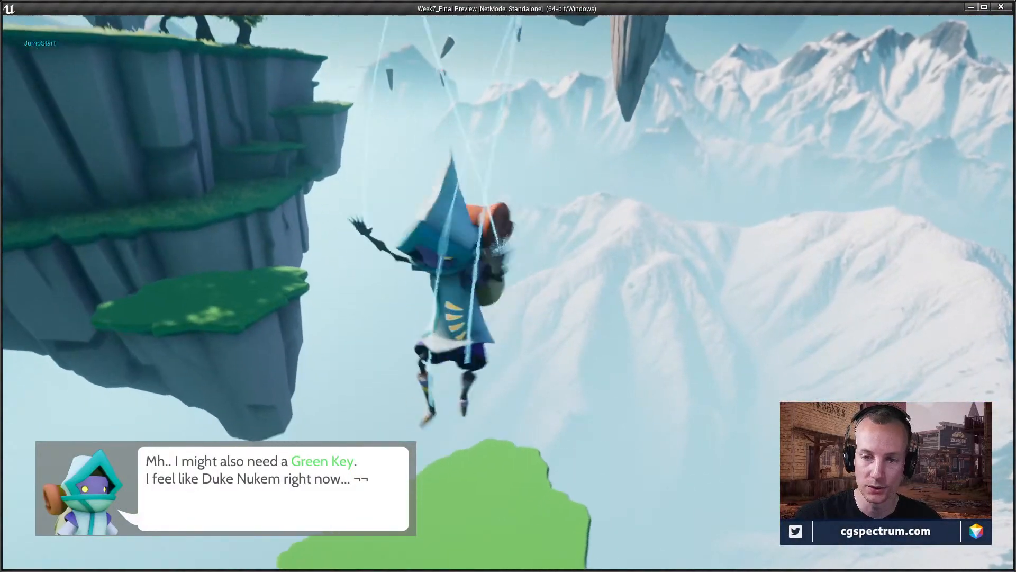
pyautogui.press('w')
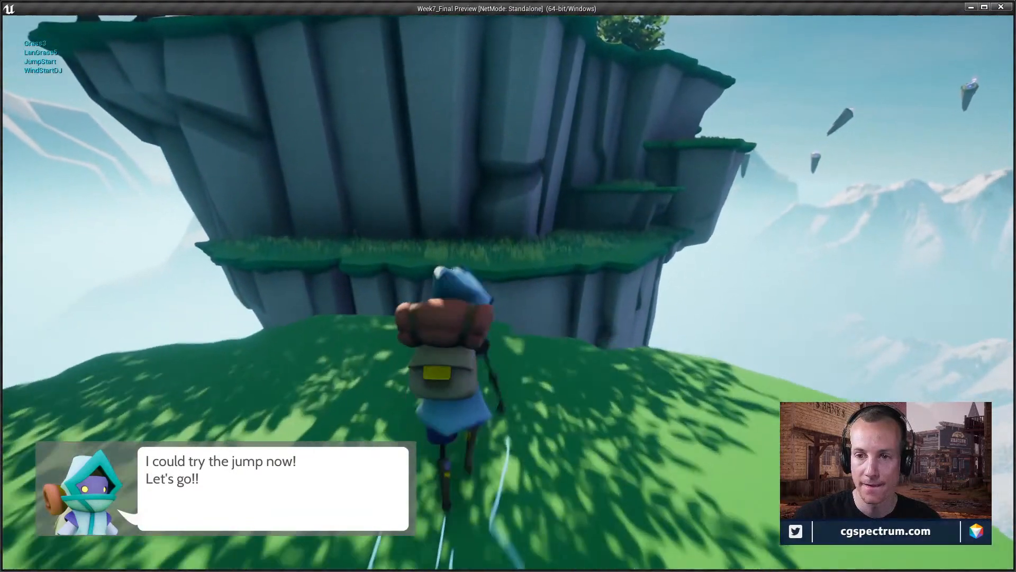
pyautogui.press('space')
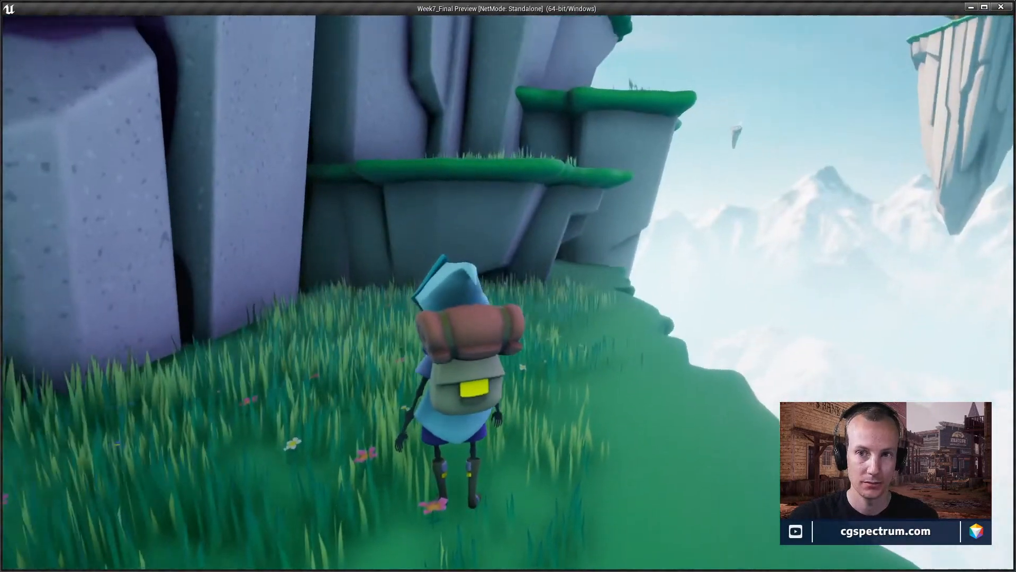
# - Climb the stepped grassy ledges around the cliff with double jumps, up to the ledge below the tree-covered plateau
pyautogui.press('w')
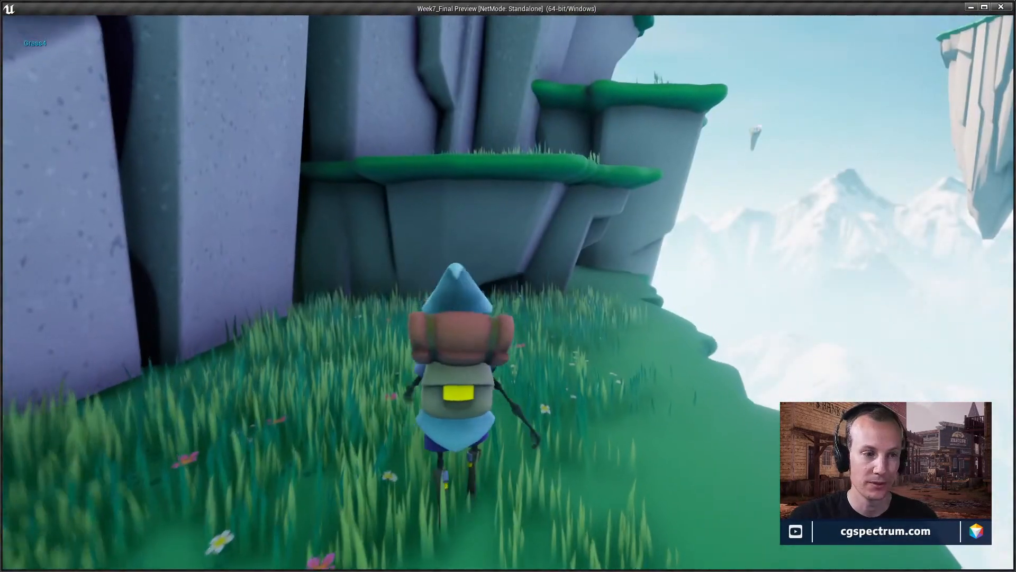
pyautogui.press('space')
pyautogui.press('space')
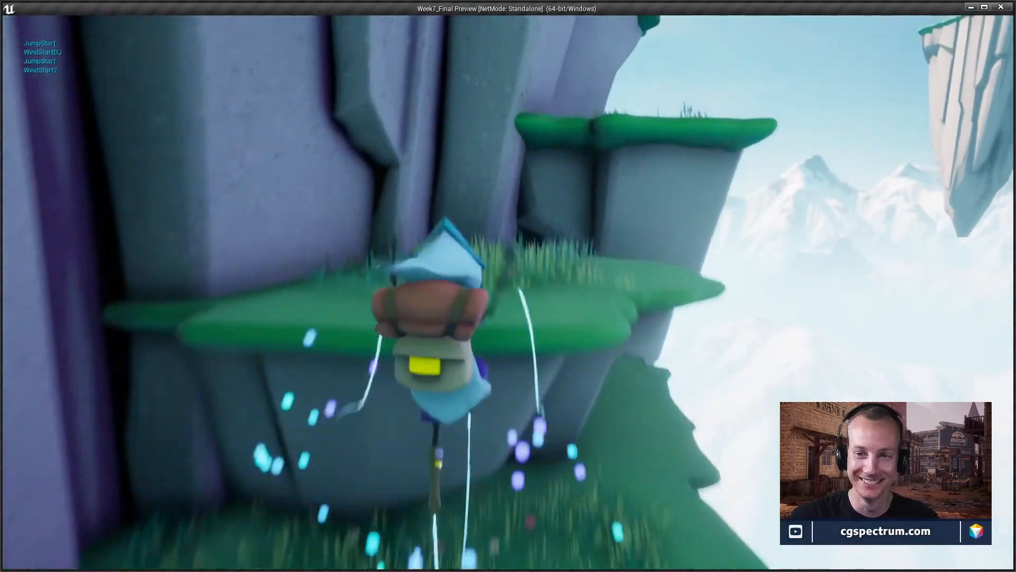
pyautogui.press('space')
pyautogui.press('space')
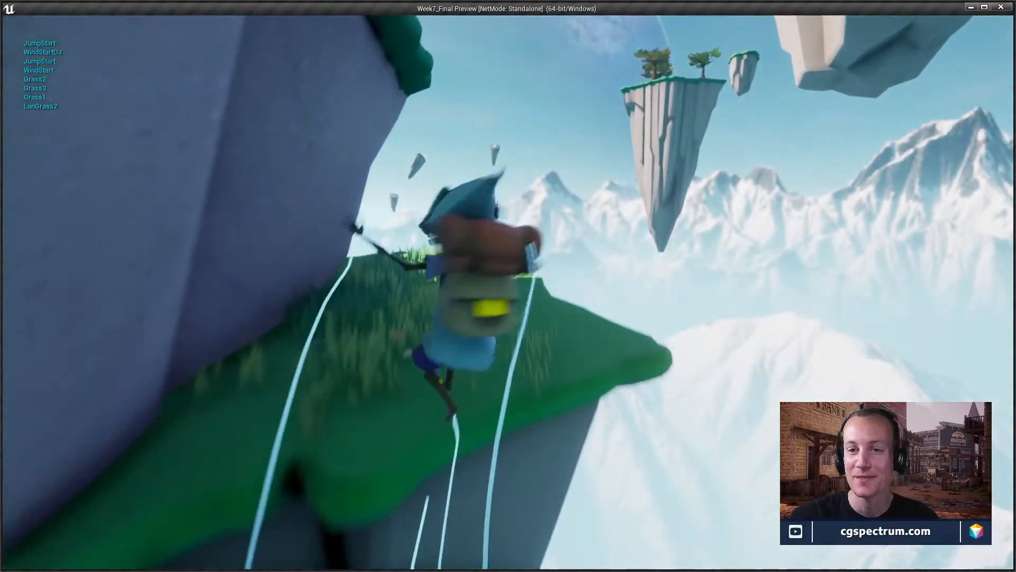
pyautogui.press('w')
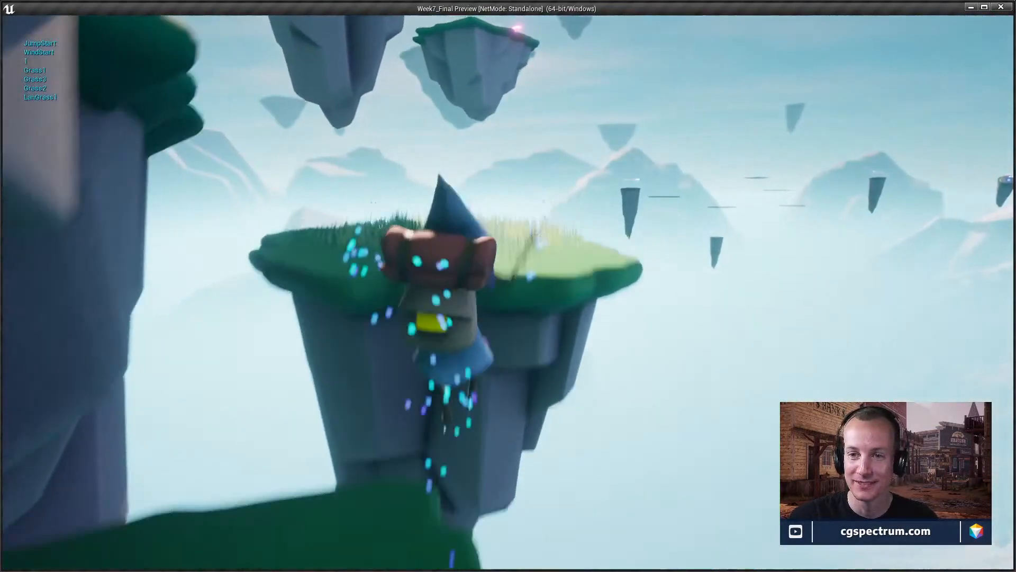
pyautogui.press('space')
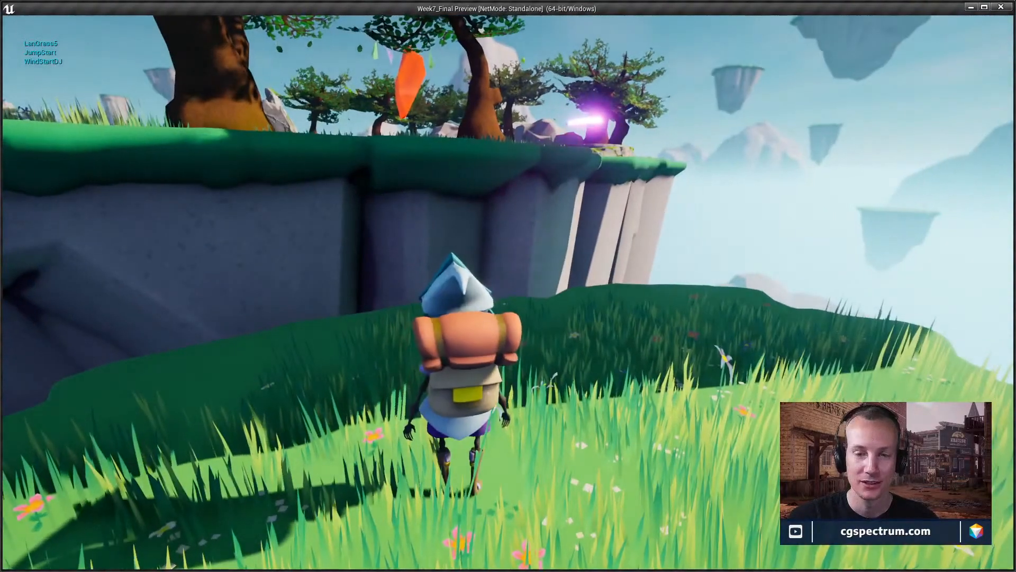
# - Jump up onto the tree-covered plateau and leap onto the round stone launch pad with the purple light
pyautogui.press('Escape')
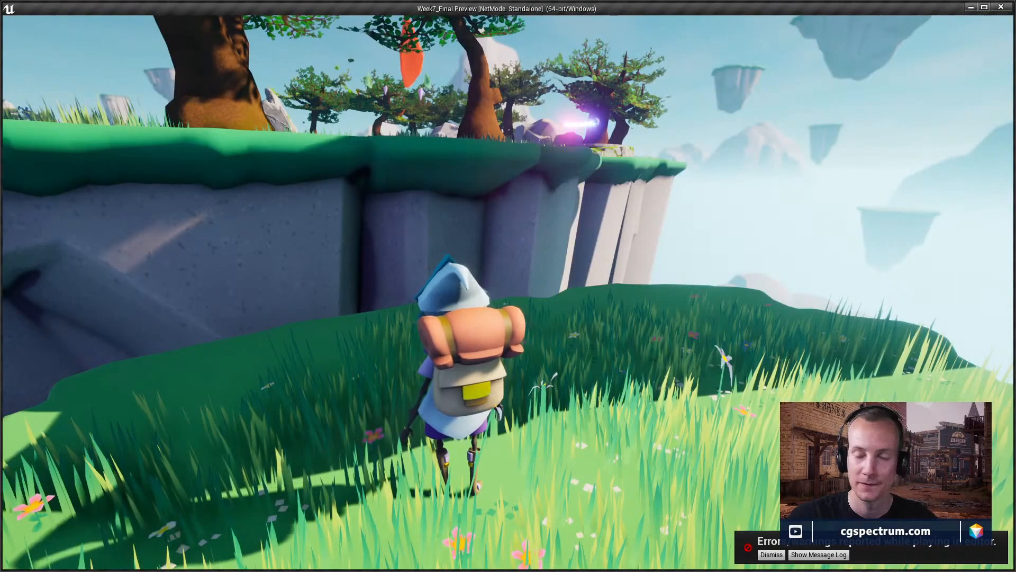
pyautogui.press('space')
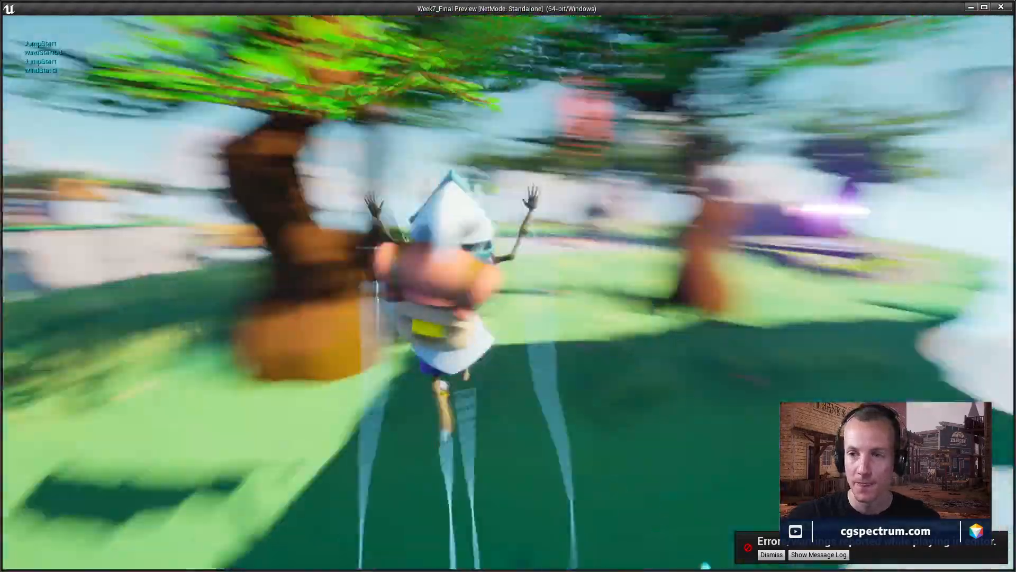
pyautogui.press('w')
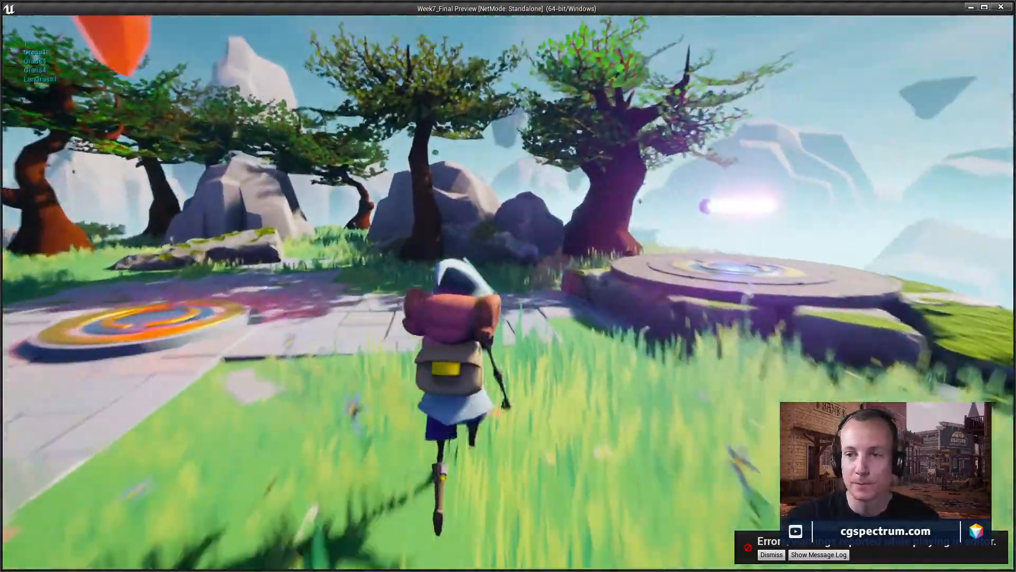
pyautogui.press('space')
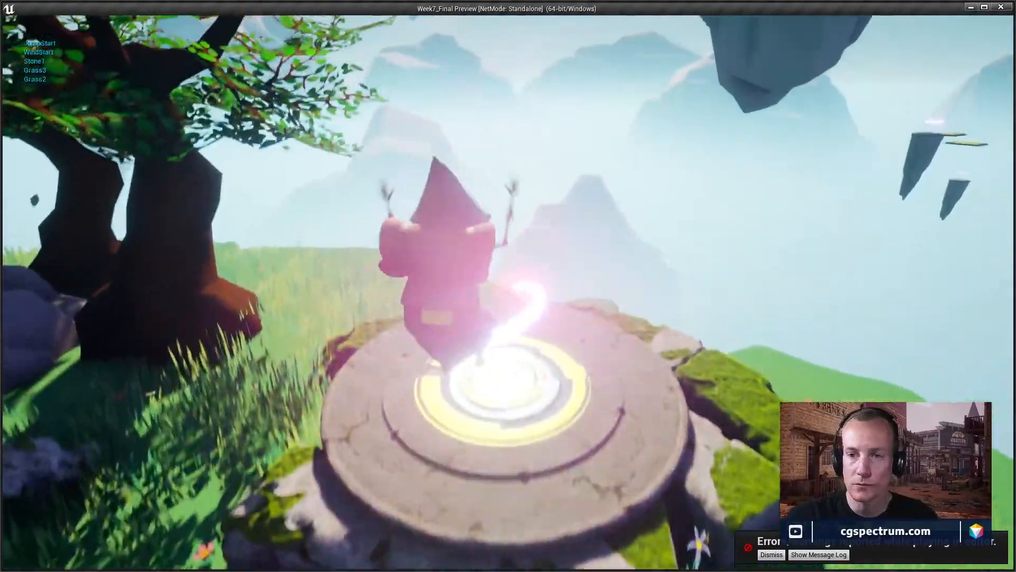
# - Steer the launched character back down onto the checkpoint pad beneath the orange crystal
pyautogui.press('w')
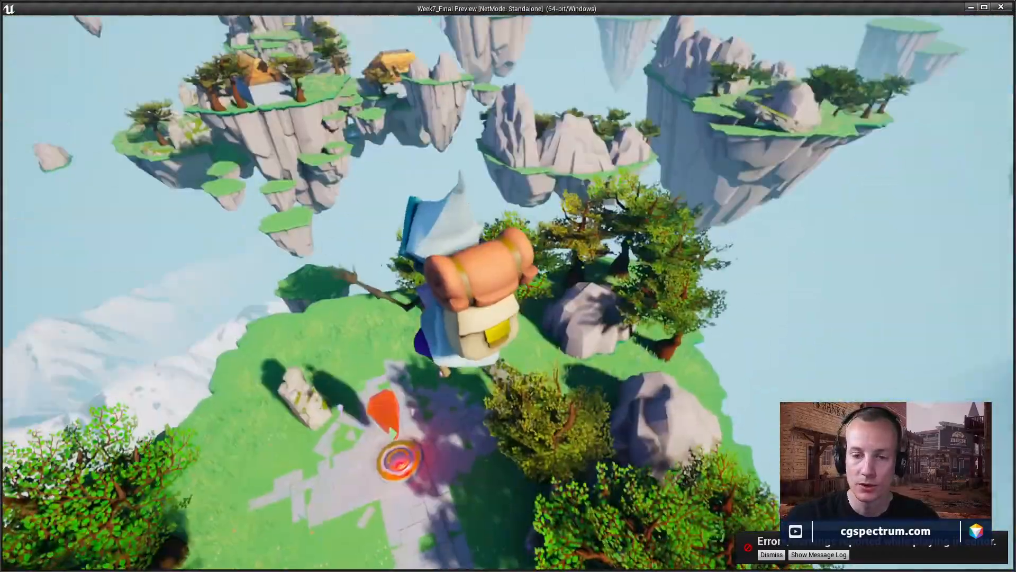
pyautogui.press('s')
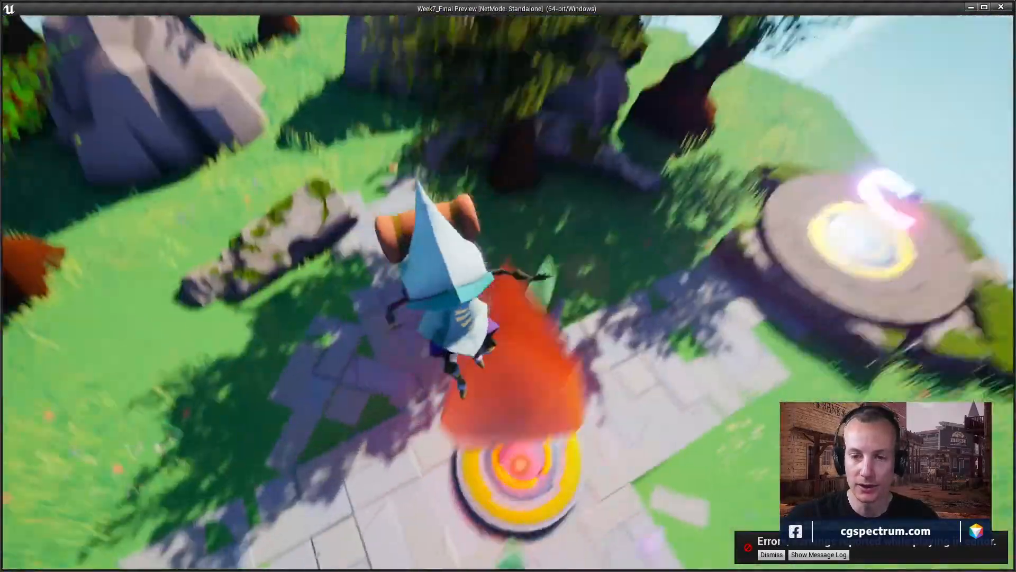
pyautogui.press('w')
pyautogui.press('w')
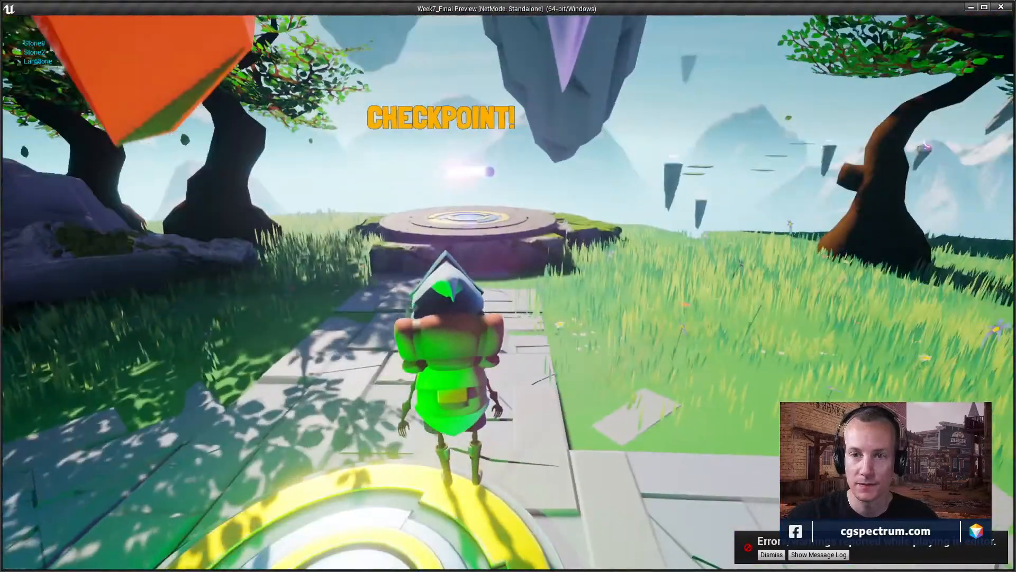
# - Run from the checkpoint to the plateau's edge and try to double-jump to the floating grassy island
pyautogui.press('w')
pyautogui.press('space')
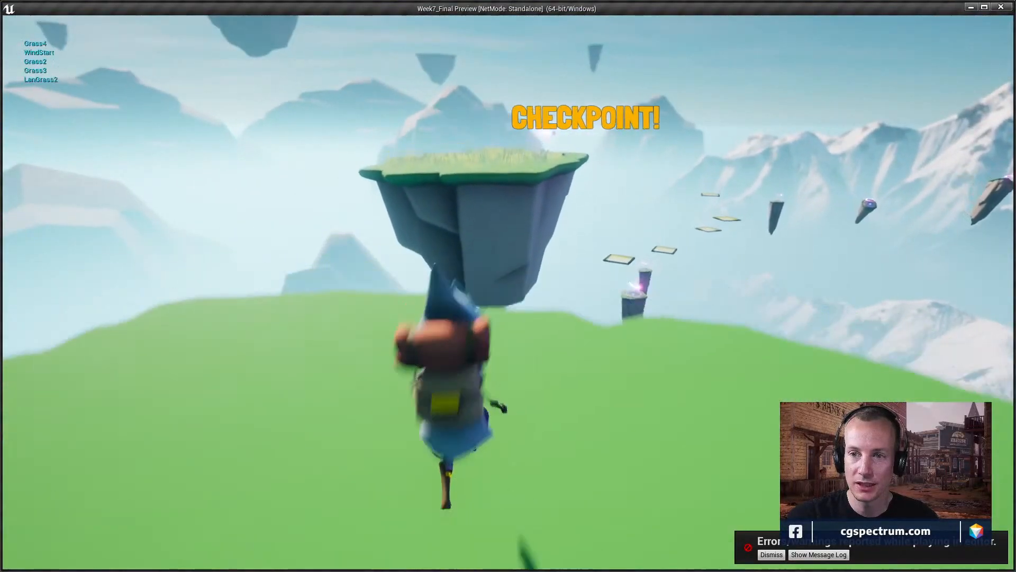
pyautogui.press('space')
pyautogui.press('space')
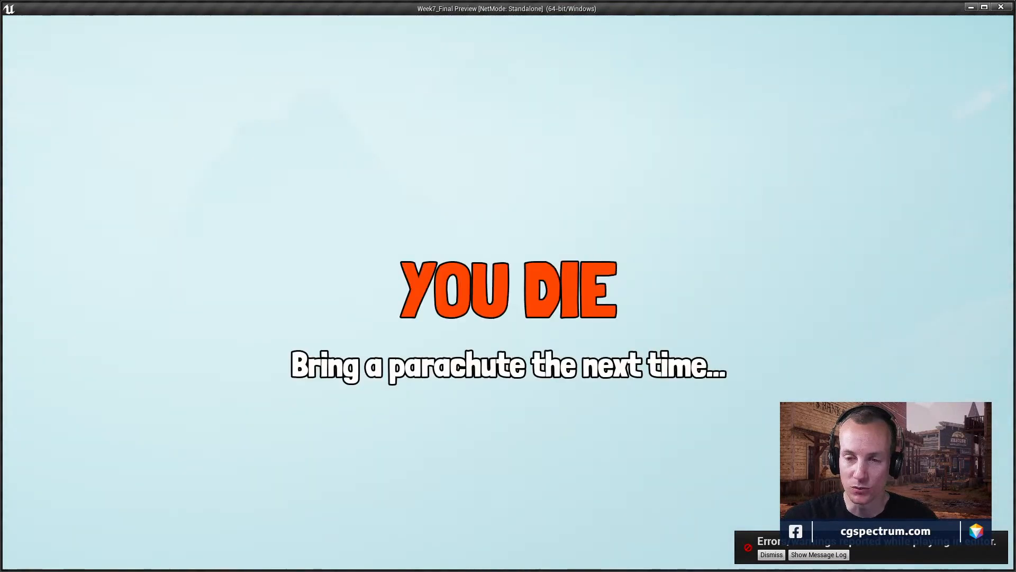
# - Run to the plateau's edge, double-jump across to the floating grassy island and reach its round launch pad
pyautogui.press('w')
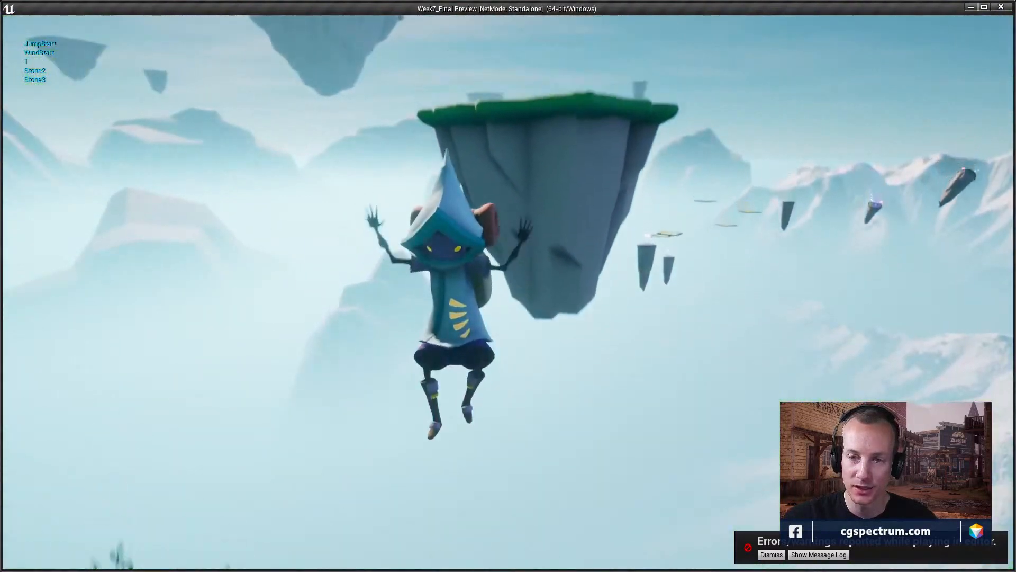
pyautogui.press('space')
pyautogui.press('space')
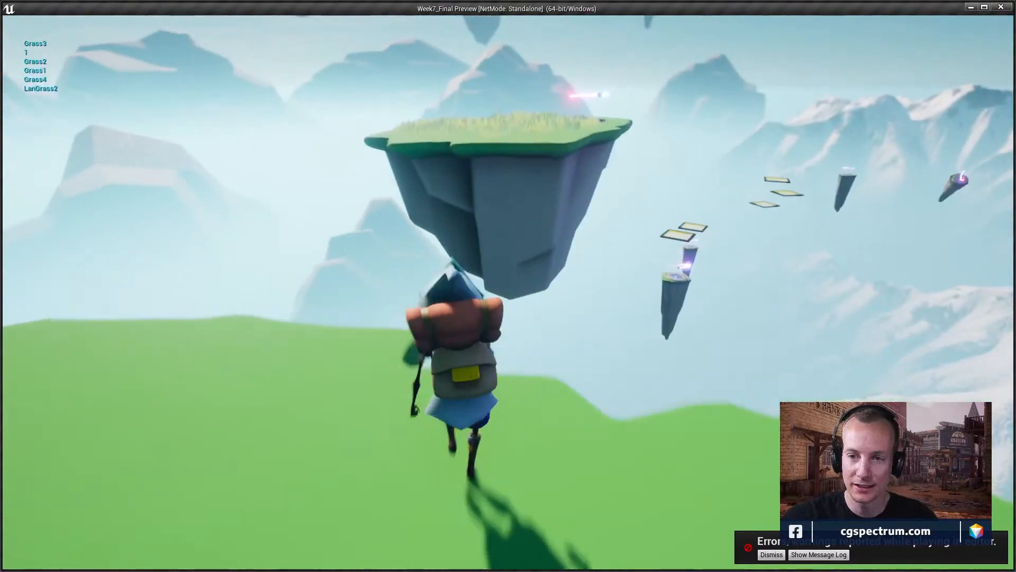
pyautogui.press('space')
pyautogui.press('space')
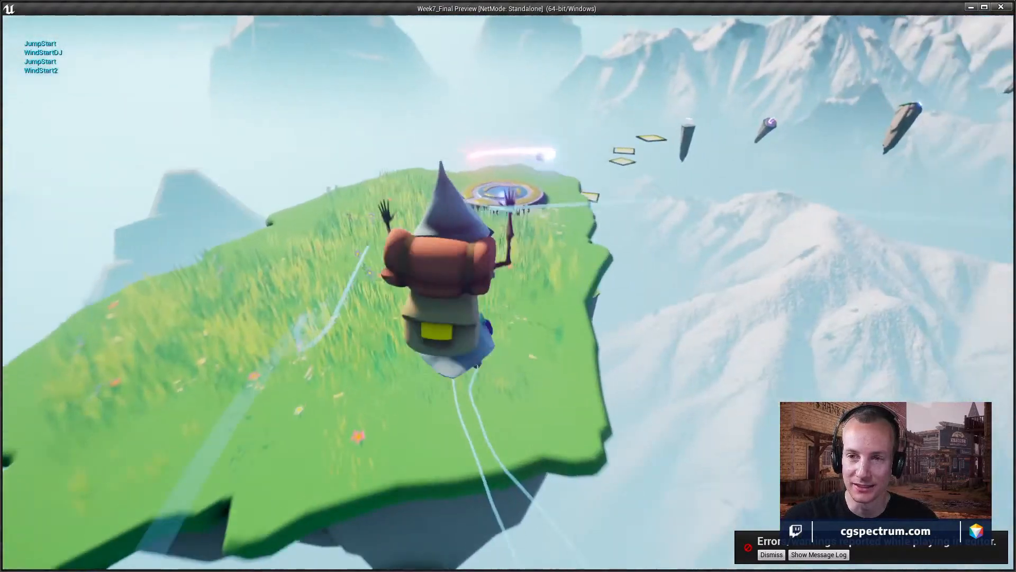
pyautogui.press('space')
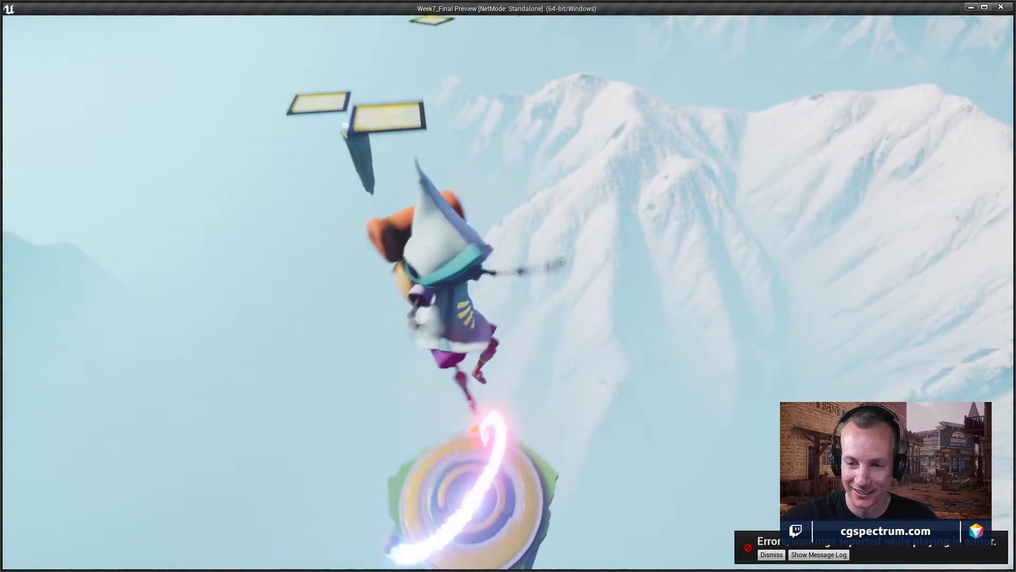
# - Steer the launched character over the first yellow-framed floating platforms and double-jump onward along their row
pyautogui.press('a')
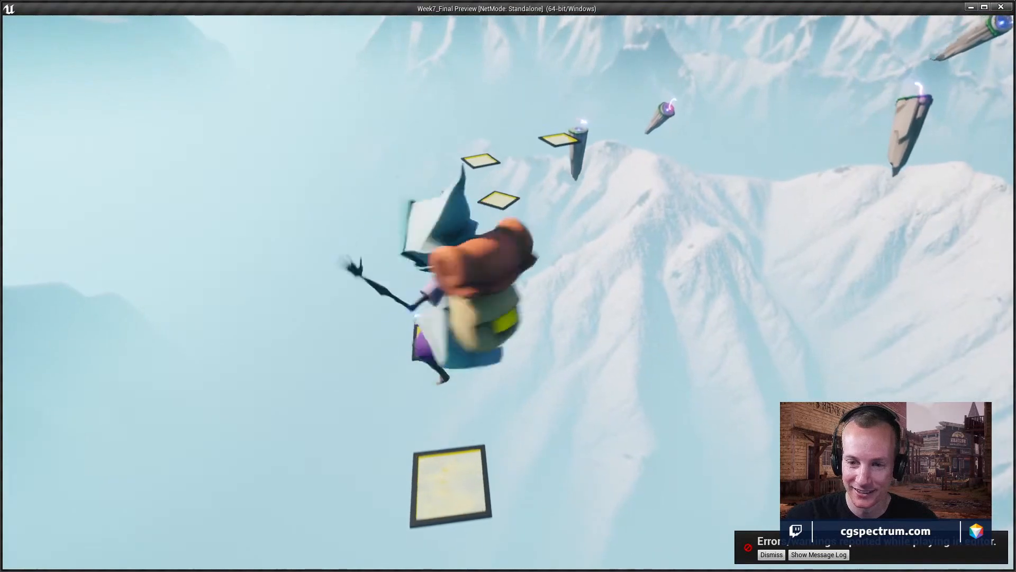
pyautogui.press('s')
pyautogui.press('d')
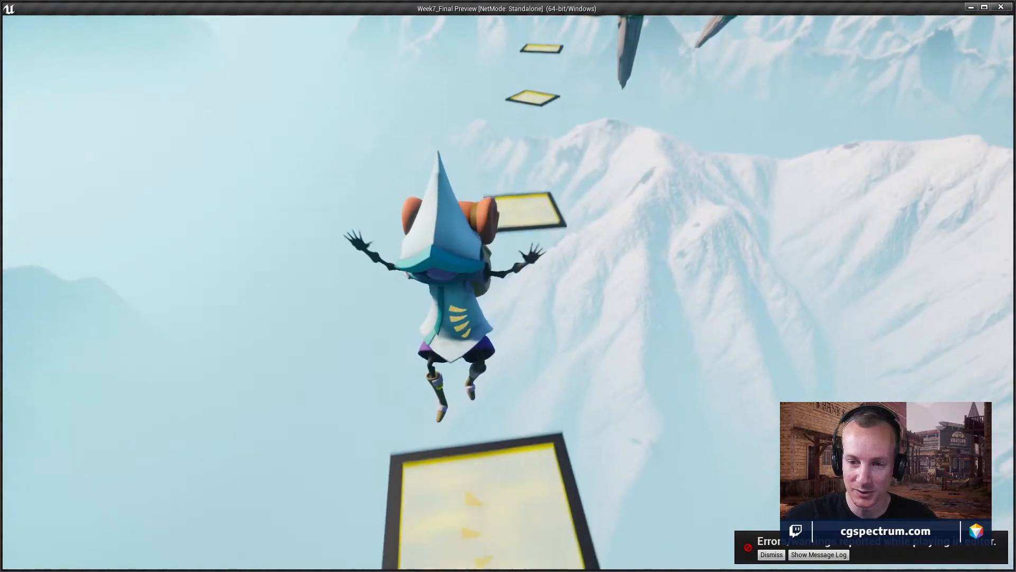
pyautogui.press('w')
pyautogui.press('space')
pyautogui.press('space')
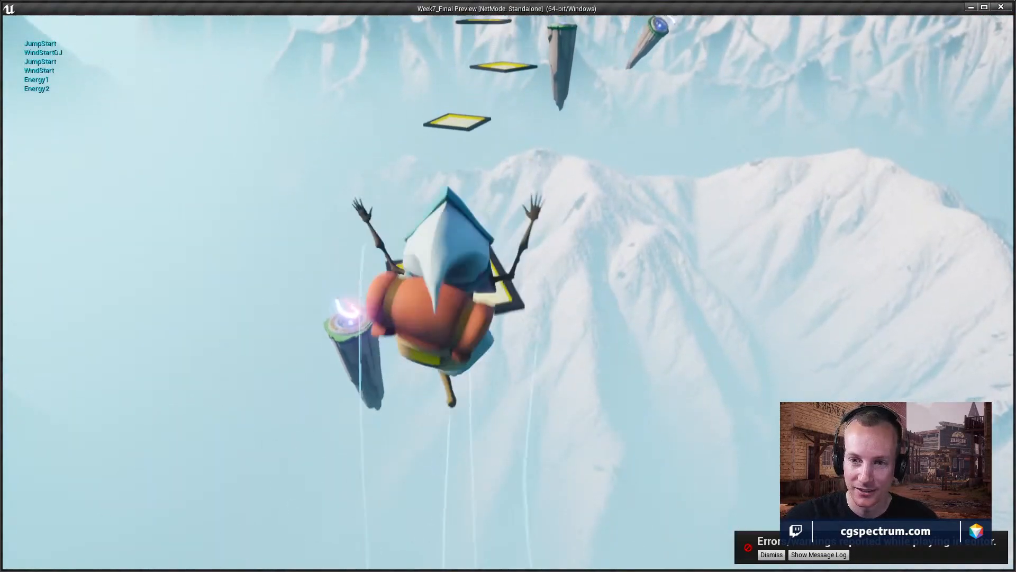
# - Cross the yellow-framed platform and double-jump onto the launch pad on the small rock pillar
pyautogui.press('a')
pyautogui.press('w')
pyautogui.press('space')
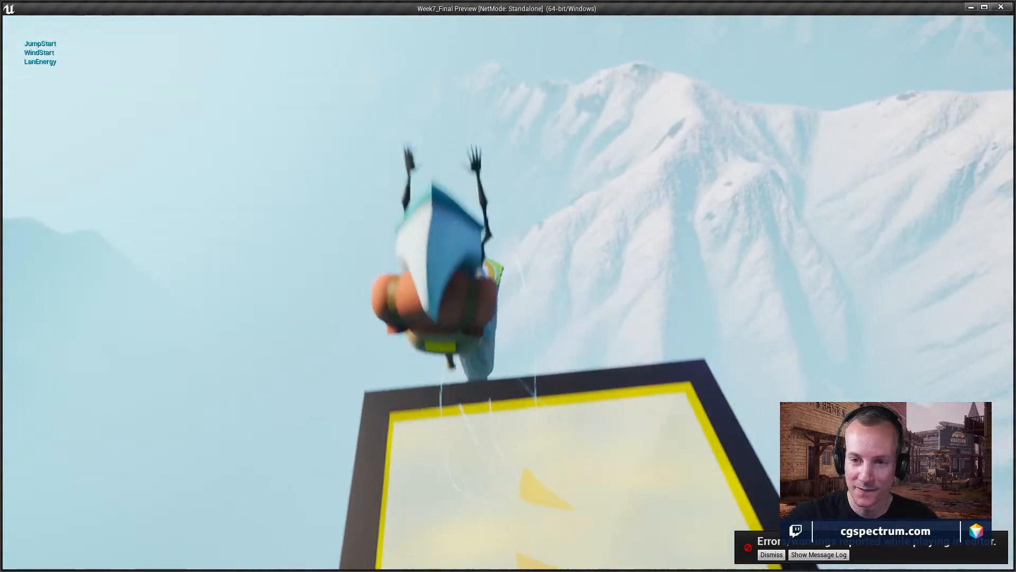
pyautogui.press('space')
pyautogui.press('s')
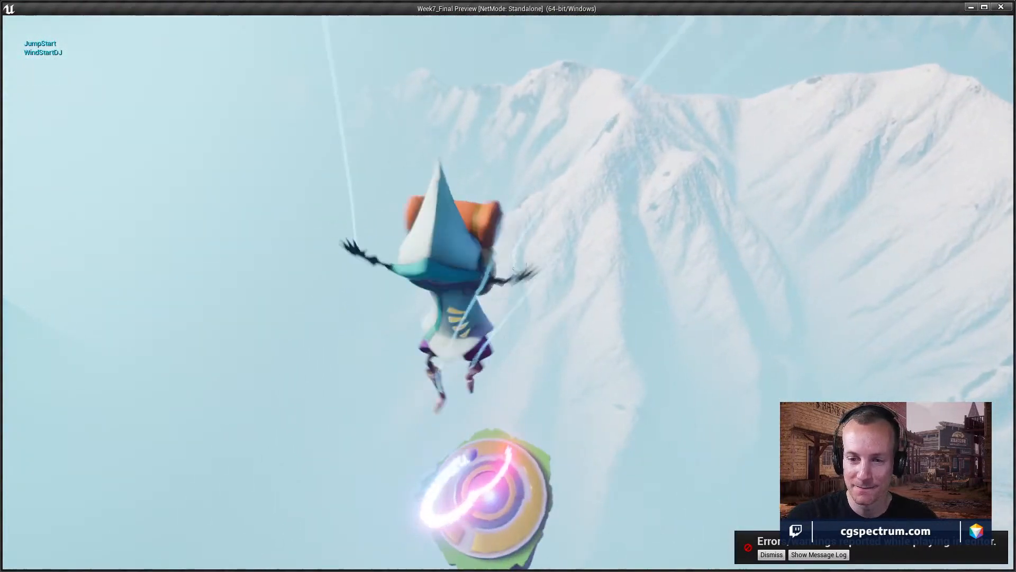
pyautogui.press('d')
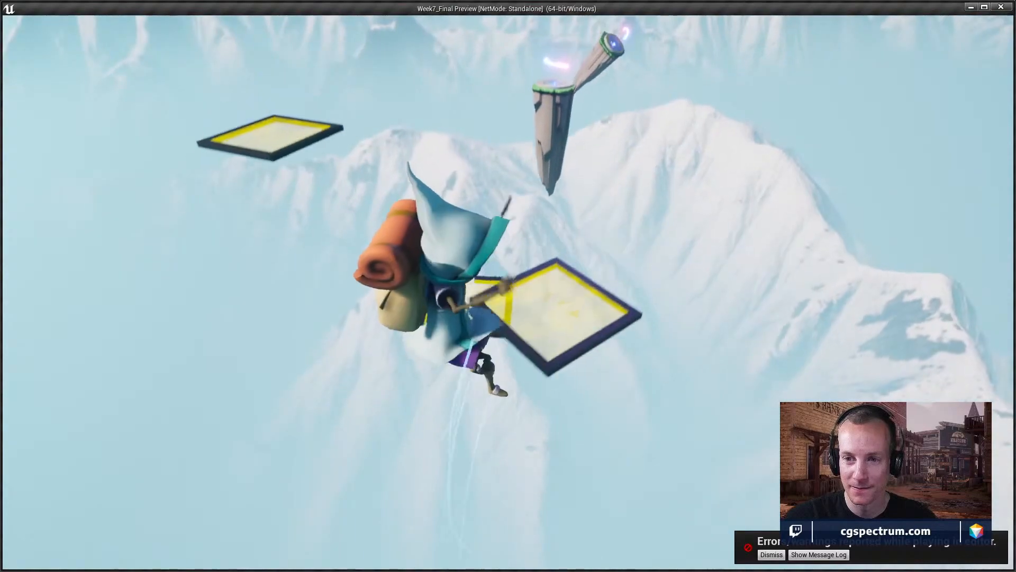
# - Steer the launched character onto the next large yellow-framed platform and run to its far edge
pyautogui.press('w')
pyautogui.press('a')
pyautogui.press('w')
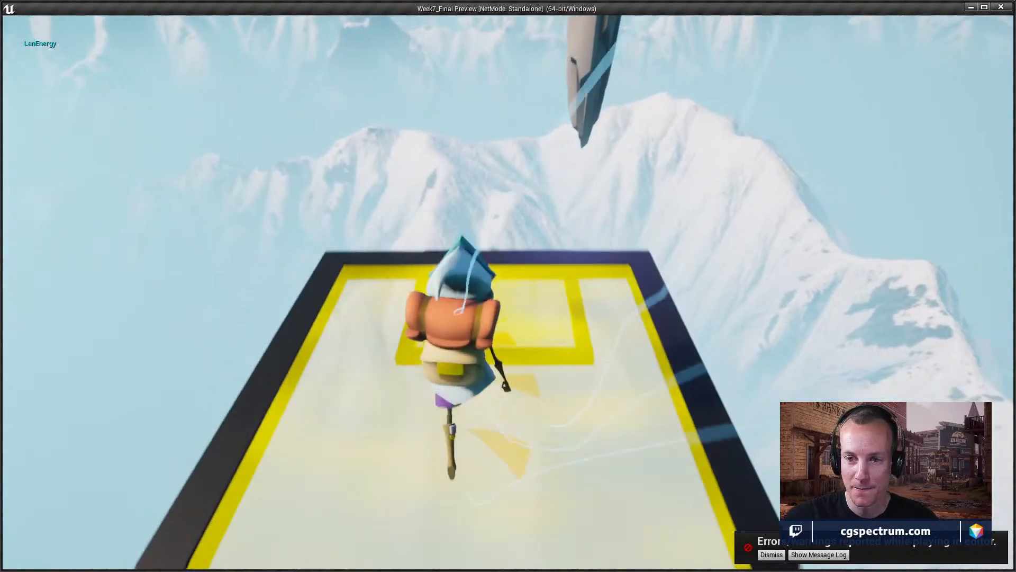
pyautogui.press('space')
pyautogui.press('s')
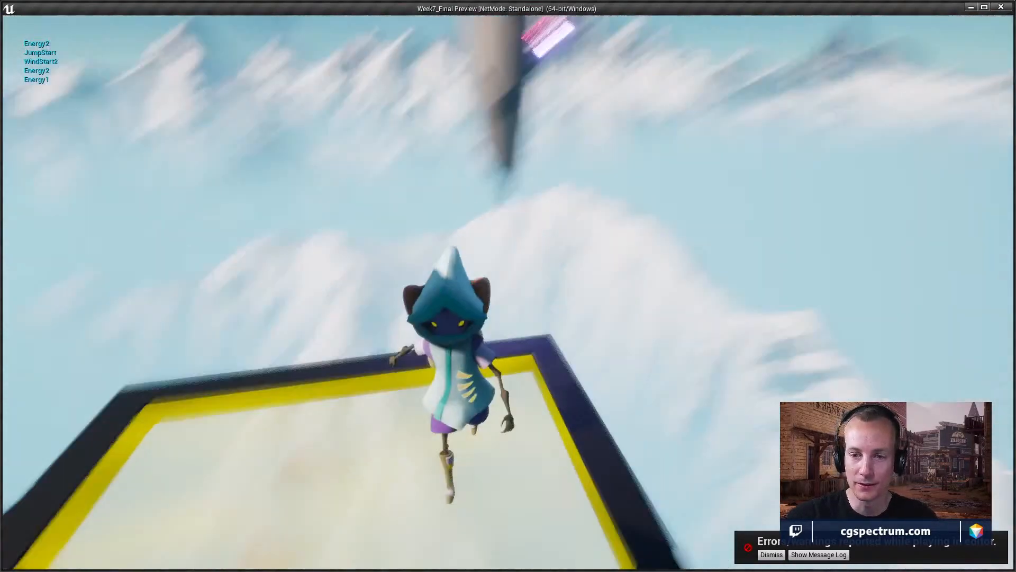
# - Try to double-jump from the yellow-framed platform to the top of the tall stone pillar with the pink light
pyautogui.press('w')
pyautogui.press('space')
pyautogui.press('space')
pyautogui.press('w')
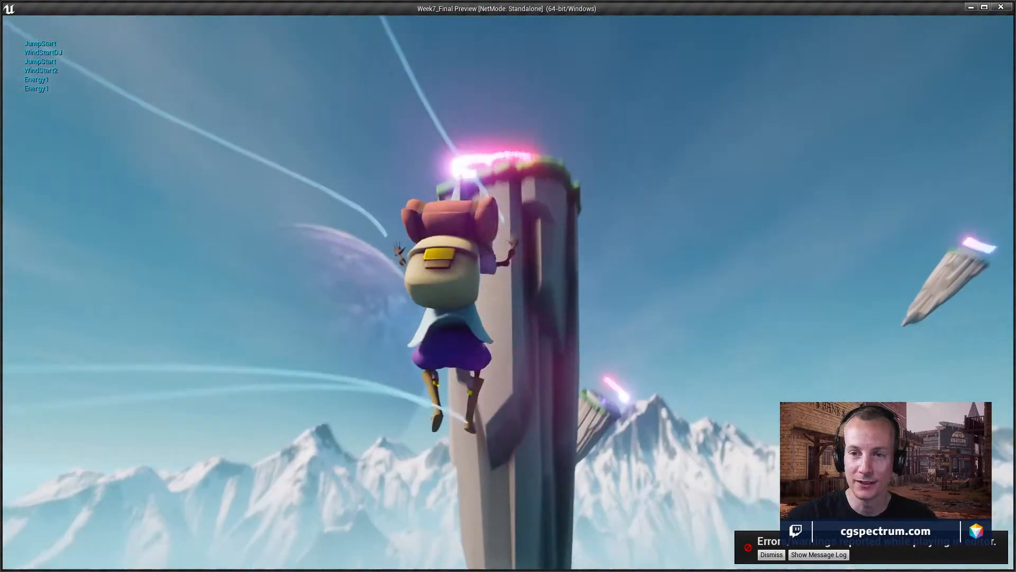
pyautogui.press('w')
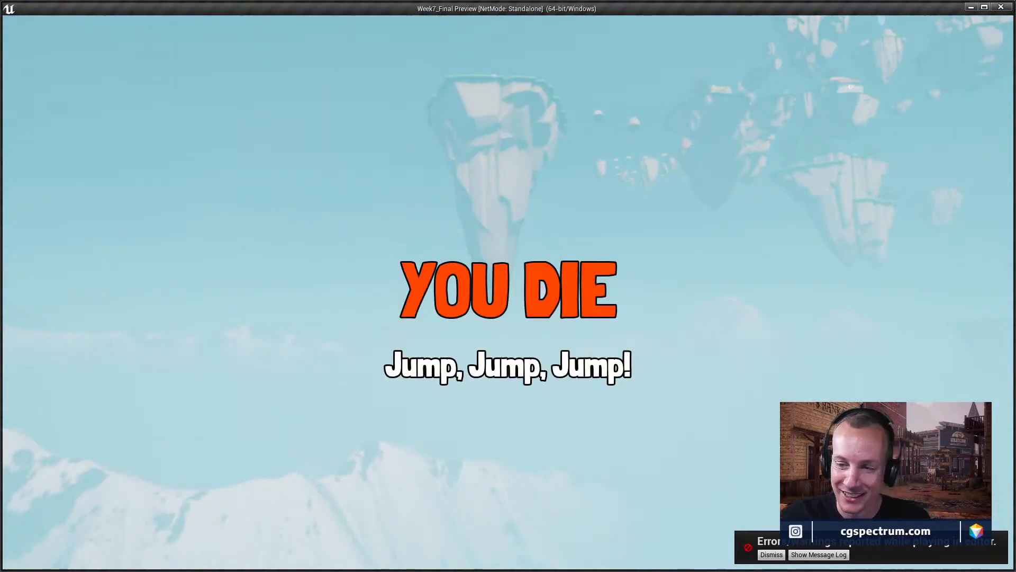
# - Run past the launch pad and try to double-jump off the plateau toward the grassy island beside the cliff
pyautogui.press('w')
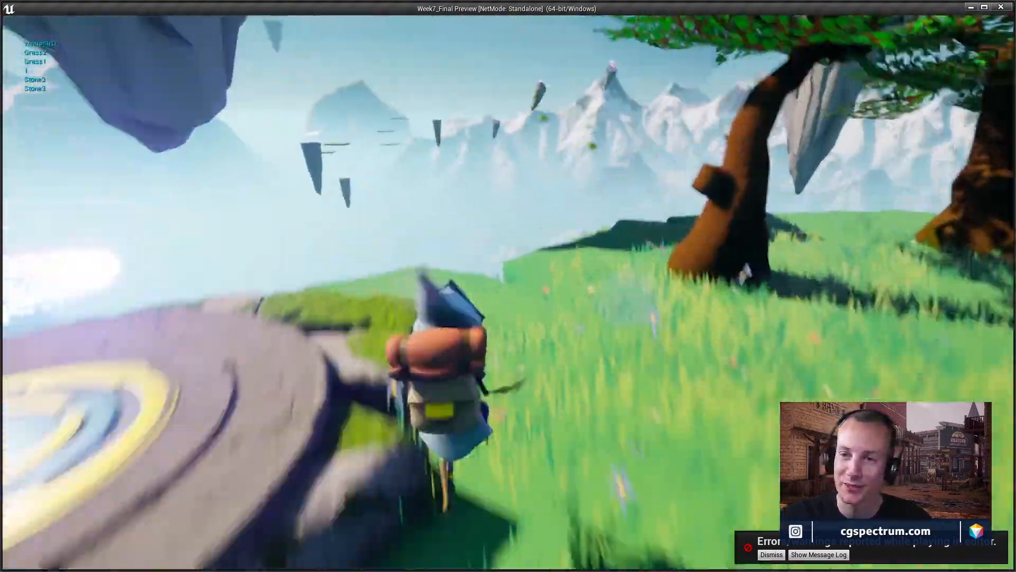
pyautogui.press('space')
pyautogui.press('d')
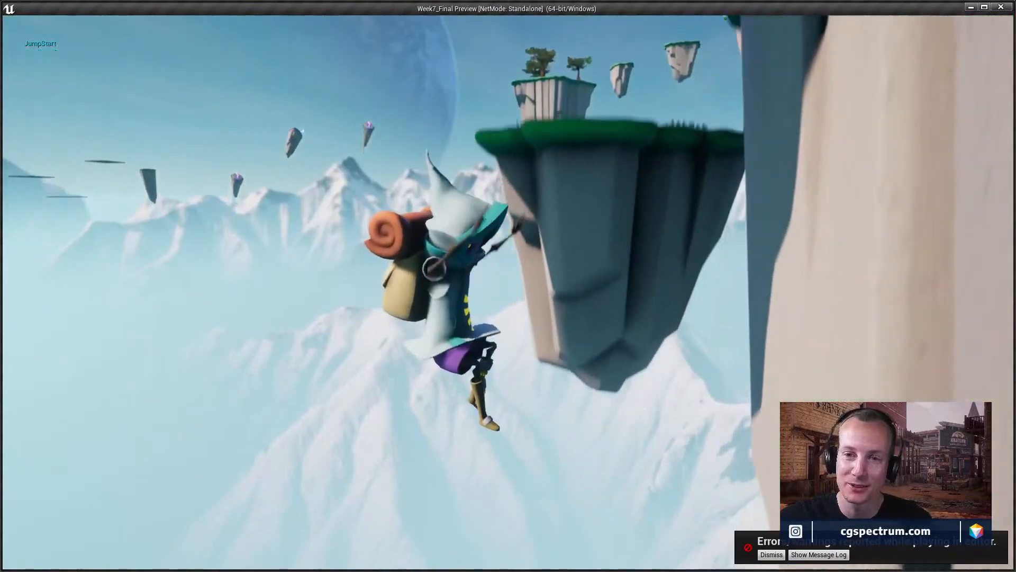
pyautogui.press('space')
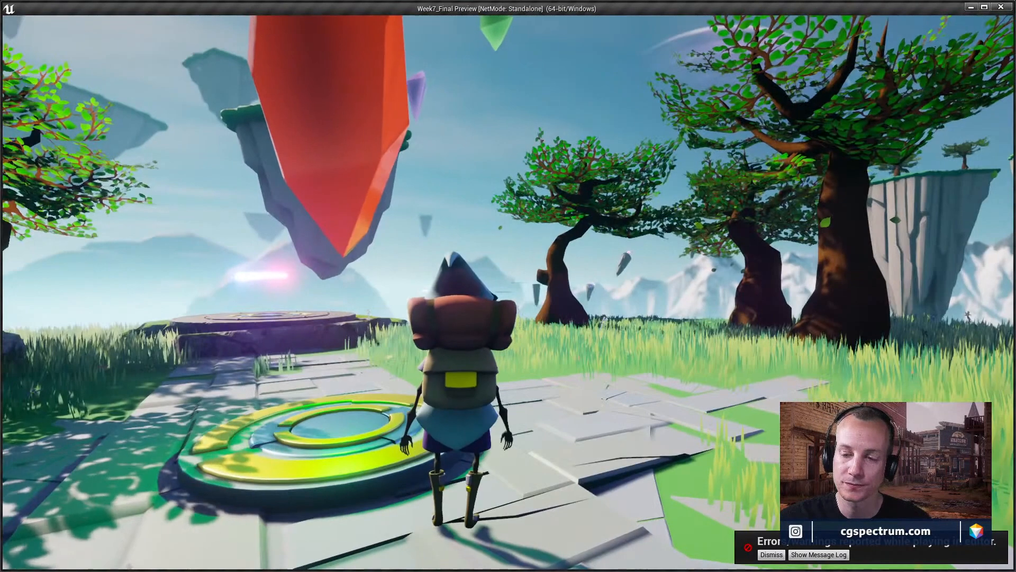
# - Walk around the checkpoint plateau to view the stone gate and village islands, and end the play-test
pyautogui.press('w')
pyautogui.press('w')
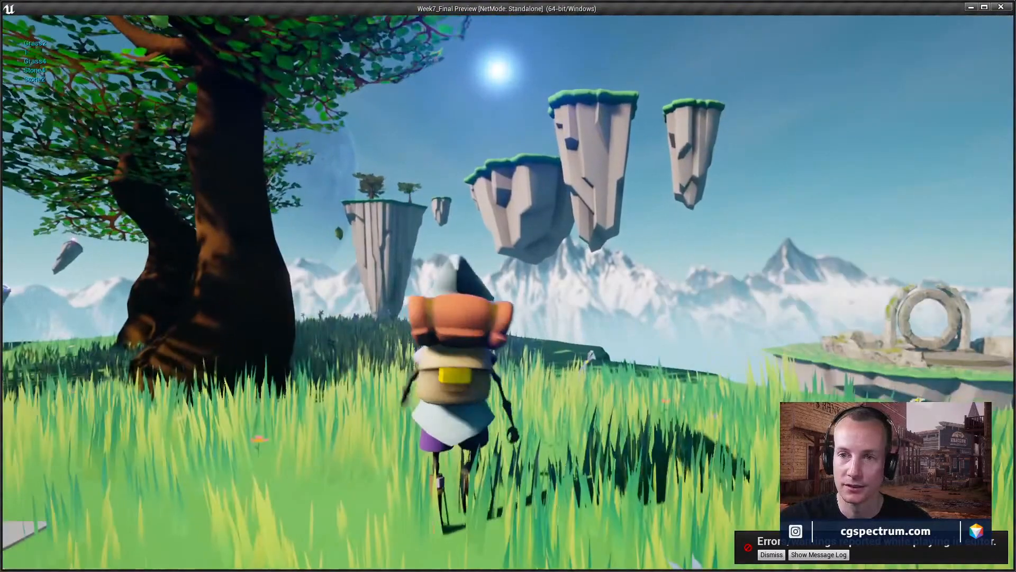
pyautogui.press('w')
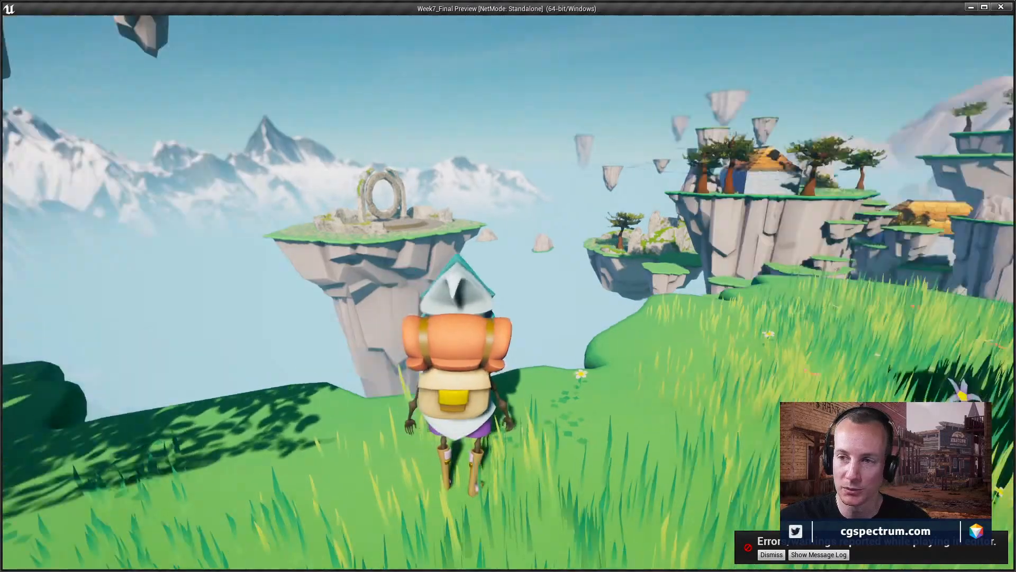
pyautogui.press('w')
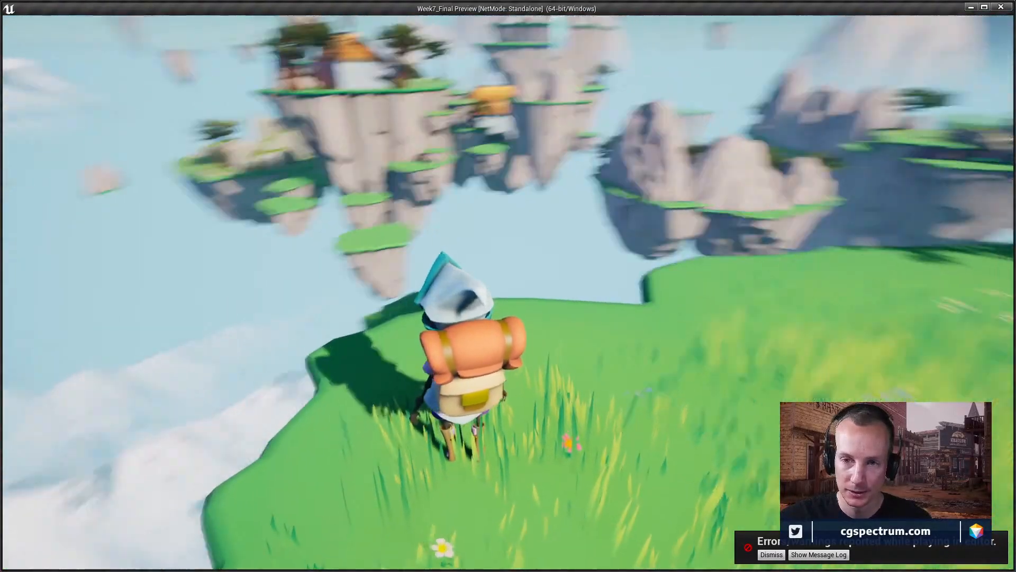
pyautogui.press('w')
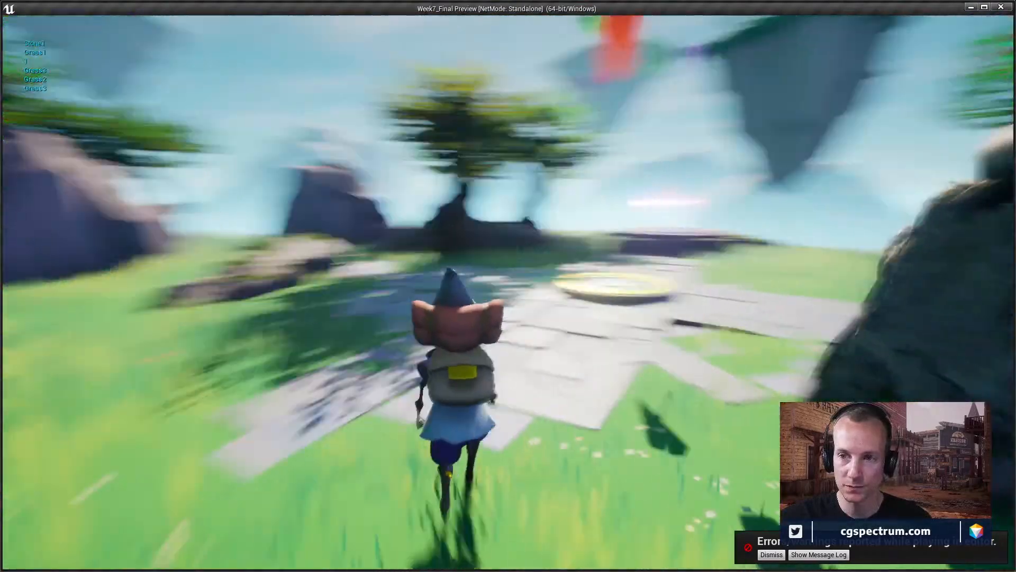
pyautogui.press('Escape')
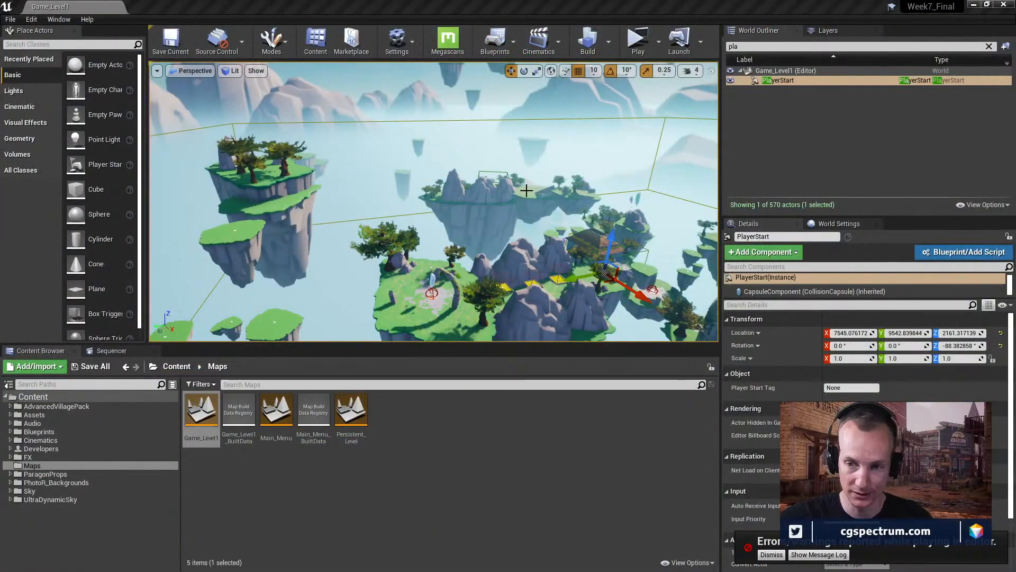
# - Switch to Slack and review the student's level post in #general_real-time3d, including its models, sound sources and preview image
pyautogui.moveTo(466, 254); pyautogui.dragTo(509, 307, button='right')
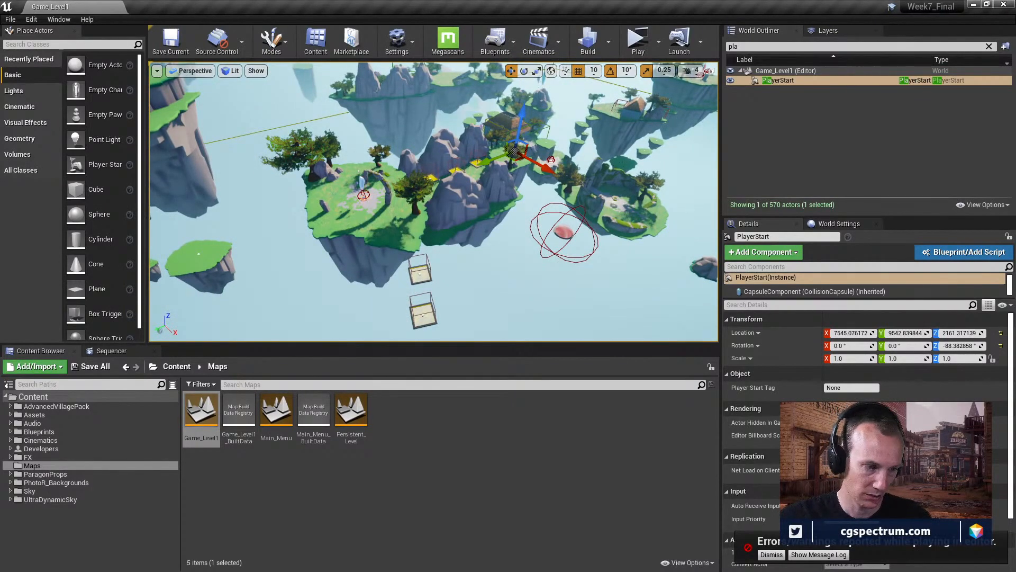
pyautogui.hotkey('alt', 'Tab')
pyautogui.scroll(3, 499, 338)
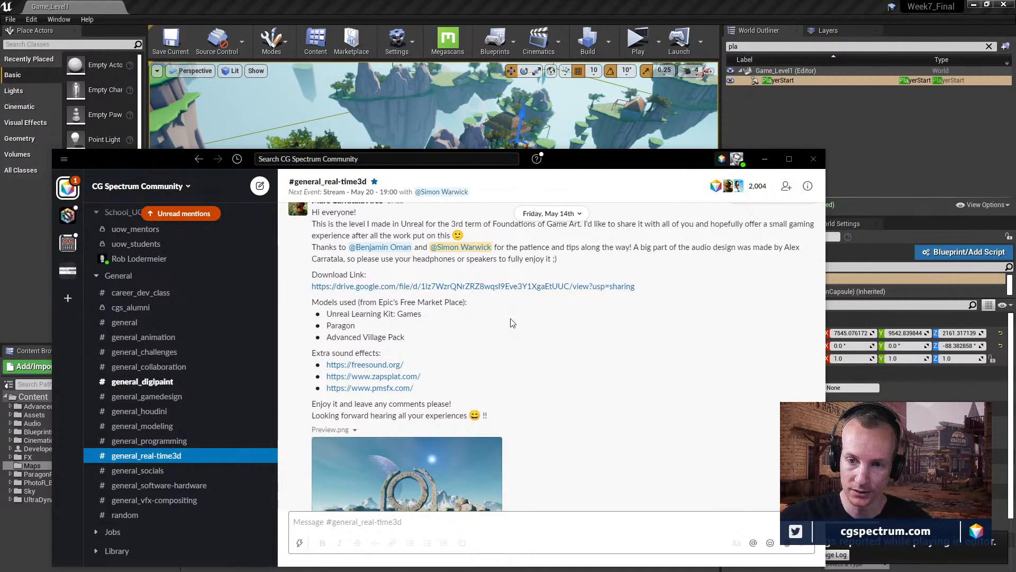
pyautogui.scroll(1, 513, 323)
pyautogui.scroll(-1, 538, 347)
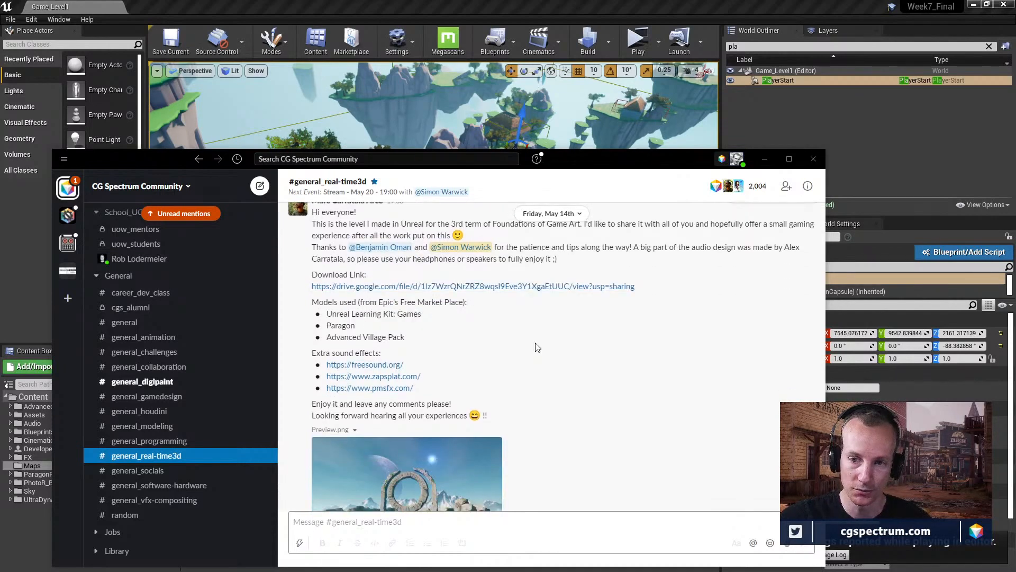
pyautogui.scroll(-2, 537, 347)
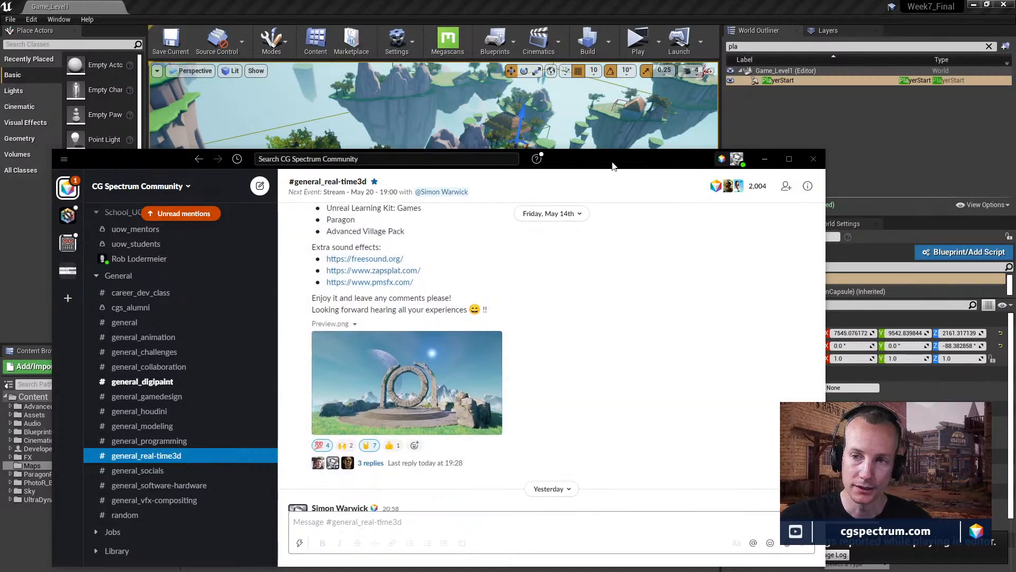
# - Switch back to Unreal Editor and view the stone gate island and the surrounding level from above the green hill
pyautogui.hotkey('alt', 'Tab')
pyautogui.moveTo(545, 227); pyautogui.dragTo(477, 179, button='right')
pyautogui.rightClick(545, 227)
pyautogui.click(481, 195)
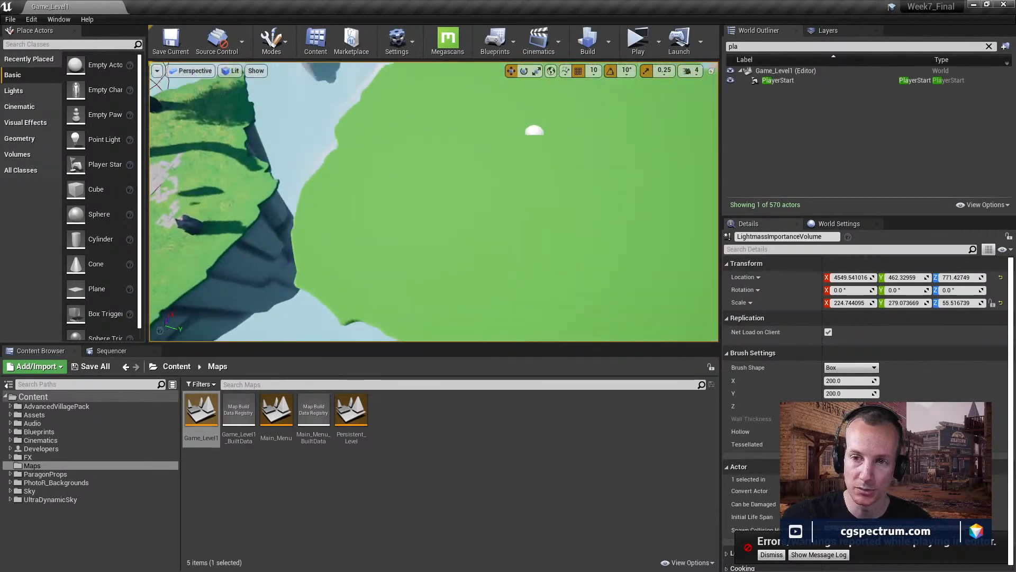
pyautogui.moveTo(428, 200); pyautogui.dragTo(428, 200, button='right')
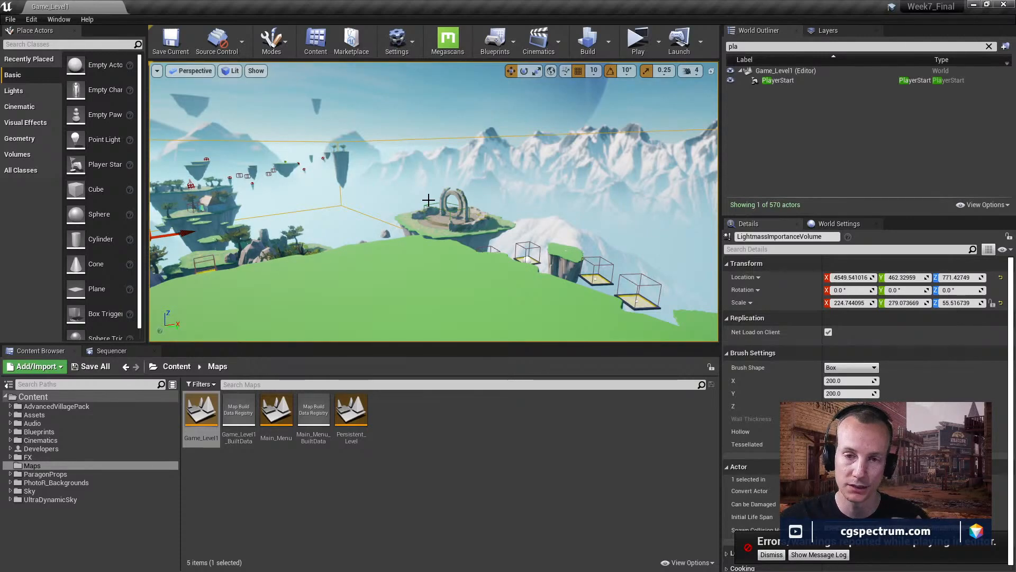
pyautogui.moveTo(440, 196); pyautogui.dragTo(438, 195, button='right')
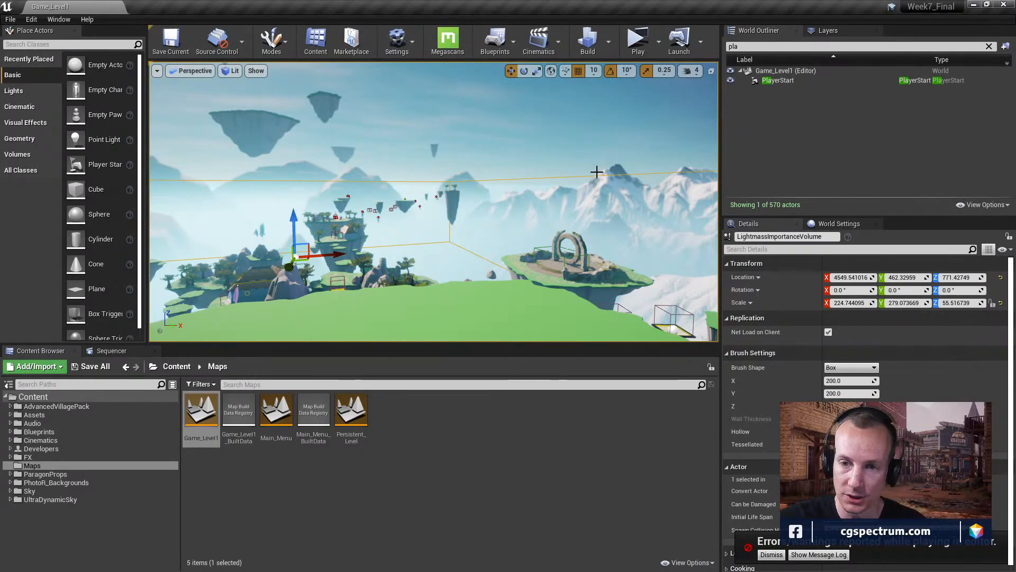
# - Examine the level's overall layout, from the checkpoint islands and yellow-framed platforms to the village and the stone gate path
pyautogui.moveTo(479, 176); pyautogui.dragTo(694, 177, button='right')
pyautogui.moveTo(451, 232); pyautogui.dragTo(272, 281, button='right')
pyautogui.moveTo(479, 178); pyautogui.dragTo(392, 178, button='right')
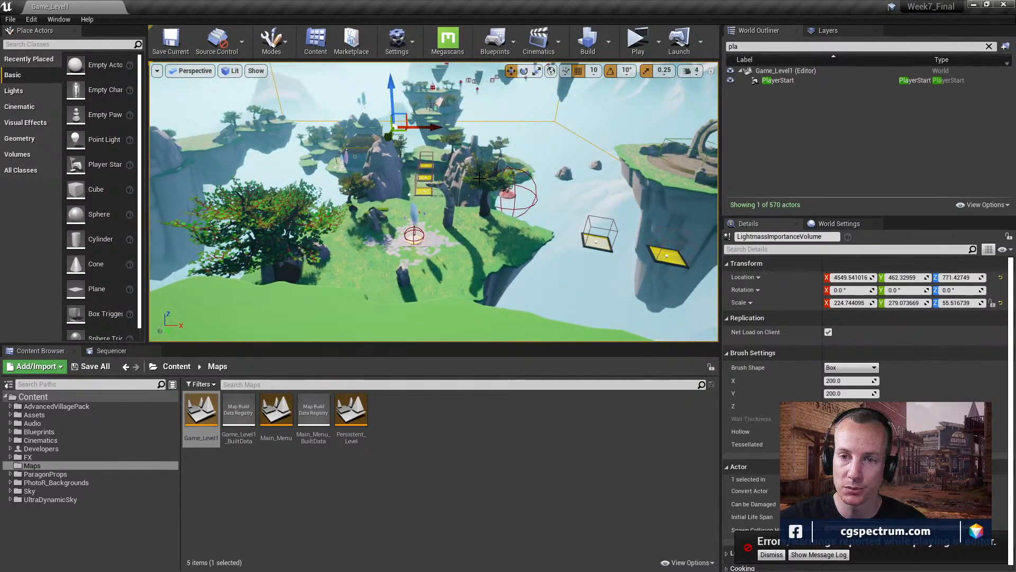
pyautogui.moveTo(479, 178); pyautogui.dragTo(402, 170, button='right')
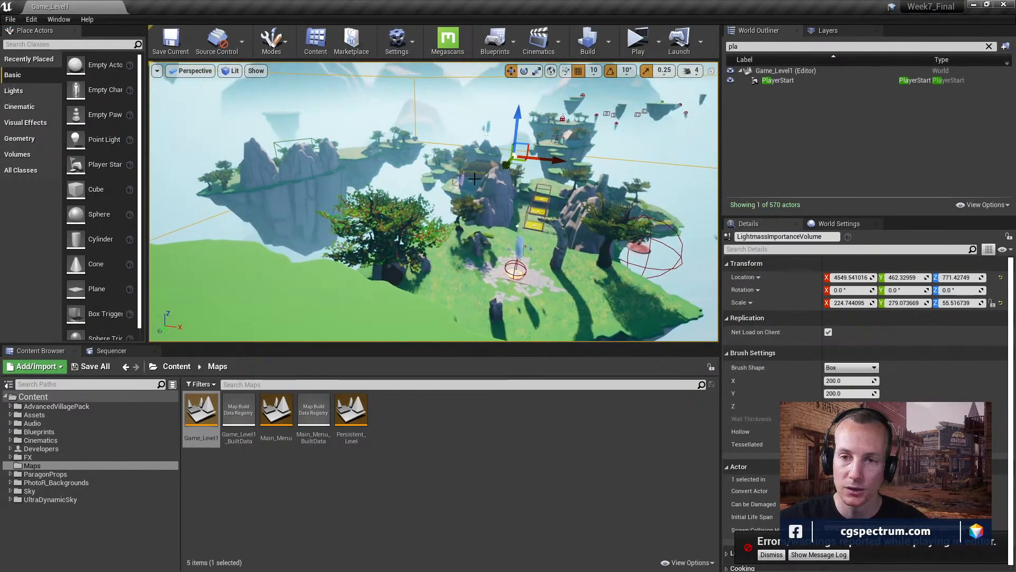
pyautogui.moveTo(494, 180); pyautogui.dragTo(477, 169, button='right')
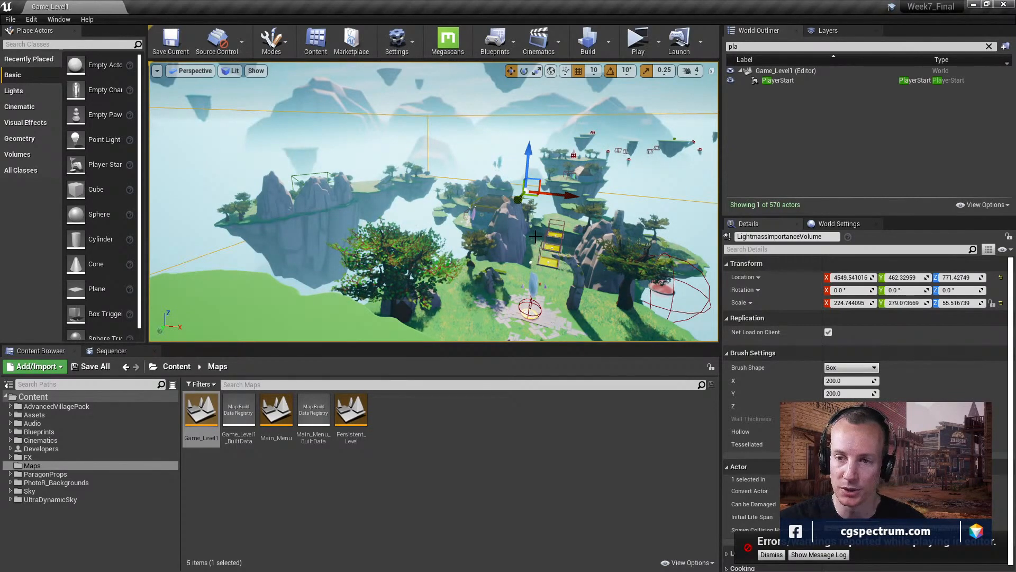
pyautogui.moveTo(541, 235); pyautogui.dragTo(609, 250, button='right')
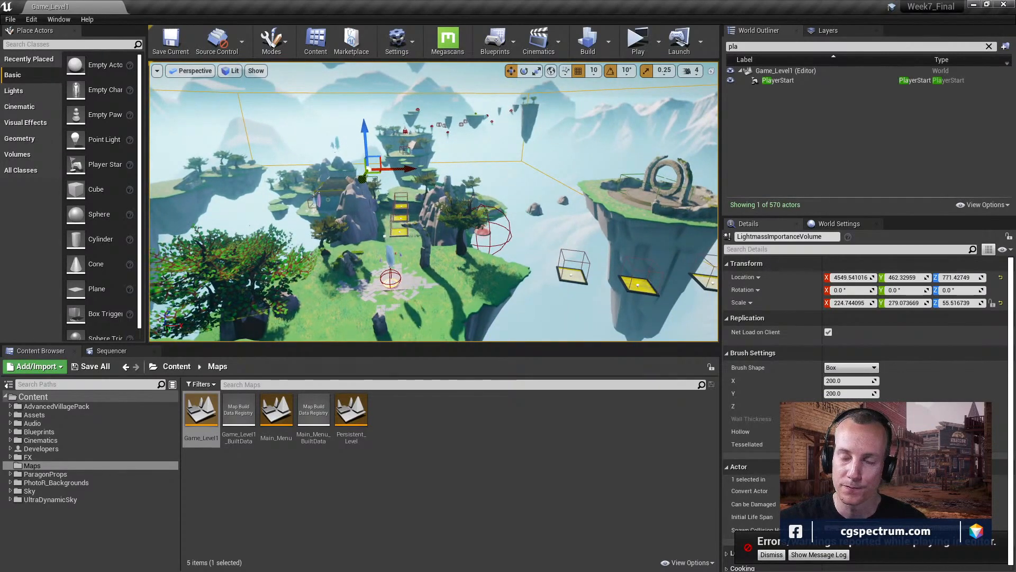
pyautogui.moveTo(541, 234)
pyautogui.mouseDown(button='right')
pyautogui.moveTo(508, 252)
pyautogui.moveTo(518, 229)
pyautogui.moveTo(576, 238)
pyautogui.moveTo(609, 221)
pyautogui.moveTo(535, 241)
pyautogui.moveTo(549, 218)
pyautogui.moveTo(492, 225)
pyautogui.moveTo(543, 234)
pyautogui.mouseUp(button='right')
pyautogui.press('w')
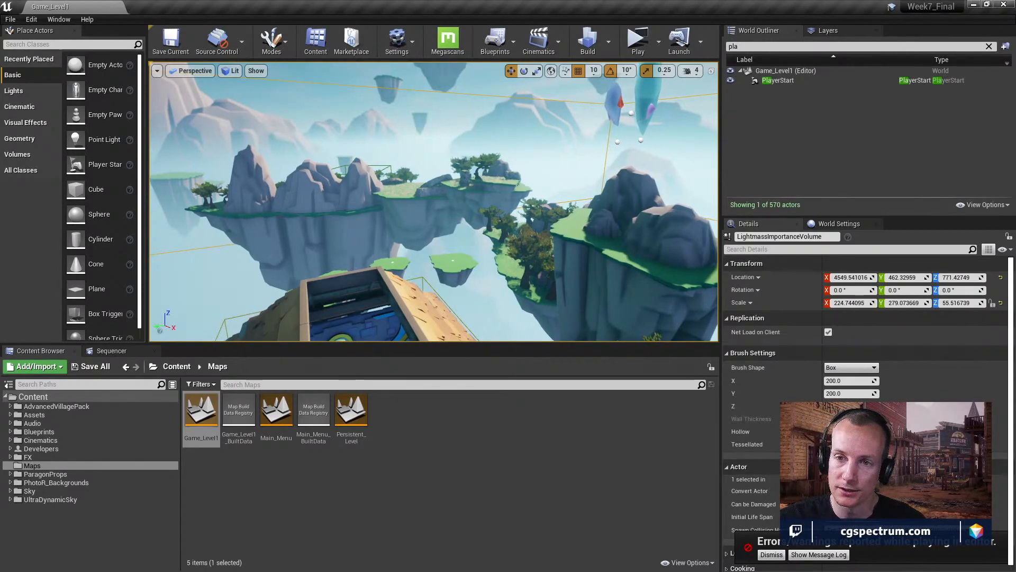
pyautogui.moveTo(487, 258); pyautogui.dragTo(475, 215, button='right')
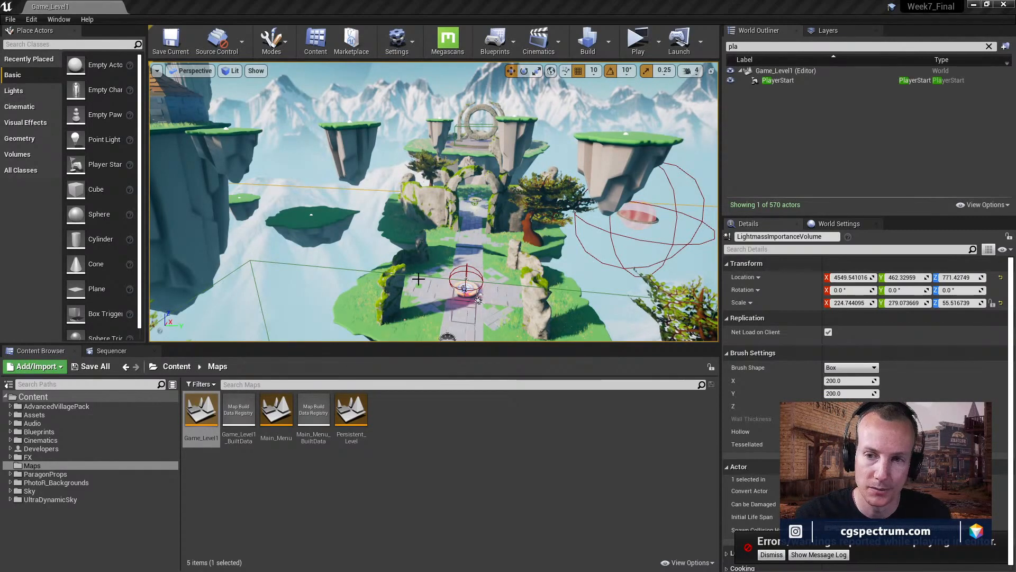
# - Examine the stone gate path and its surrounding islands, ending at the tiled roof in the village
pyautogui.moveTo(418, 278); pyautogui.dragTo(418, 278, button='right')
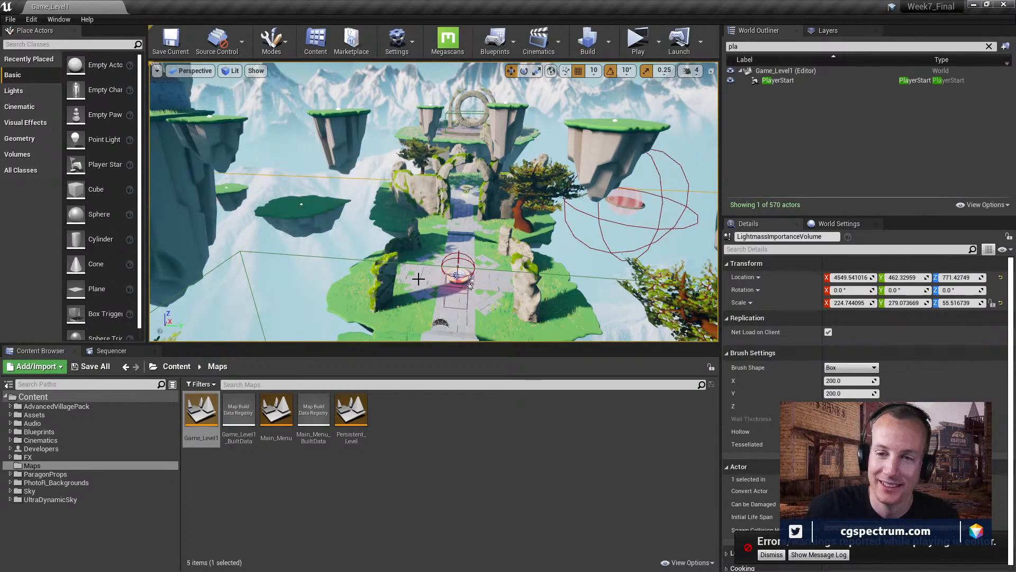
pyautogui.moveTo(641, 224); pyautogui.dragTo(600, 233, button='right')
pyautogui.press('w')
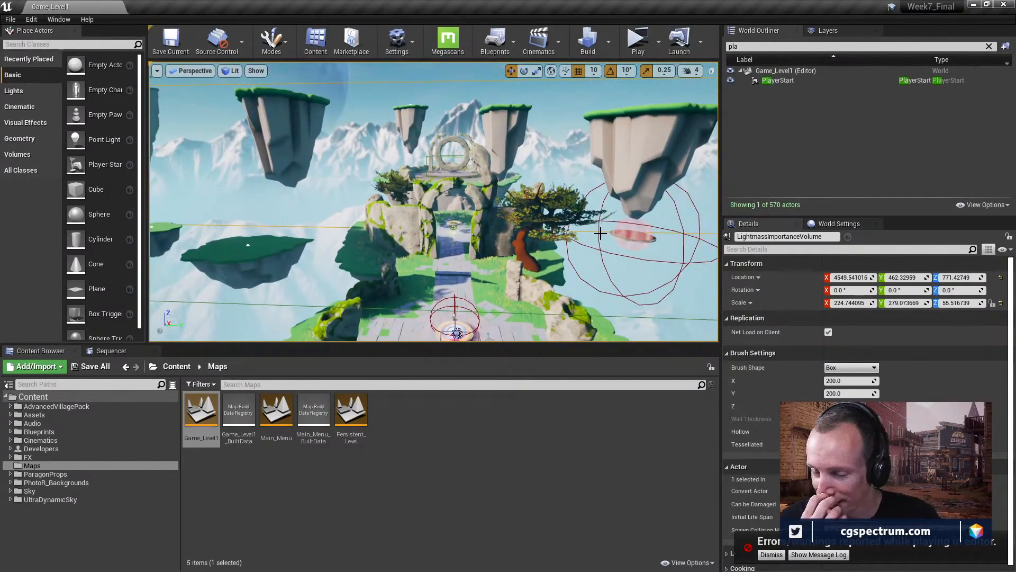
pyautogui.moveTo(615, 228); pyautogui.dragTo(715, 254, button='right')
pyautogui.press('w')
pyautogui.moveTo(388, 219)
pyautogui.mouseDown(button='right')
pyautogui.moveTo(403, 228)
pyautogui.moveTo(388, 220)
pyautogui.mouseUp(button='right')
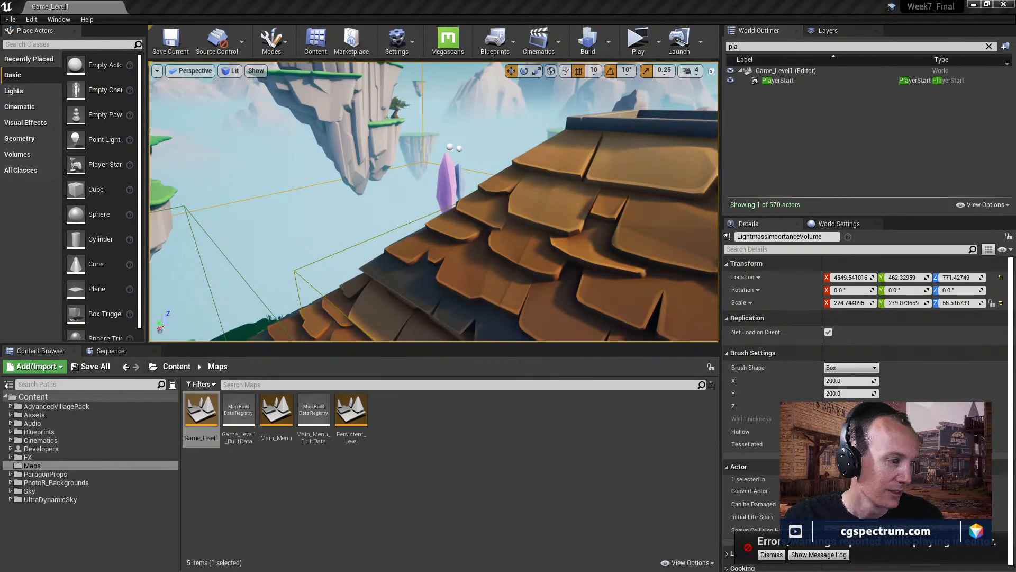
# - Switch to Slack and open the open_deps-unrealdevelopment channel of the CG Spectrum Community
pyautogui.moveTo(0, 509); pyautogui.dragTo(740, 101)
pyautogui.scroll(2, 270, 323)
pyautogui.scroll(10, 270, 323)
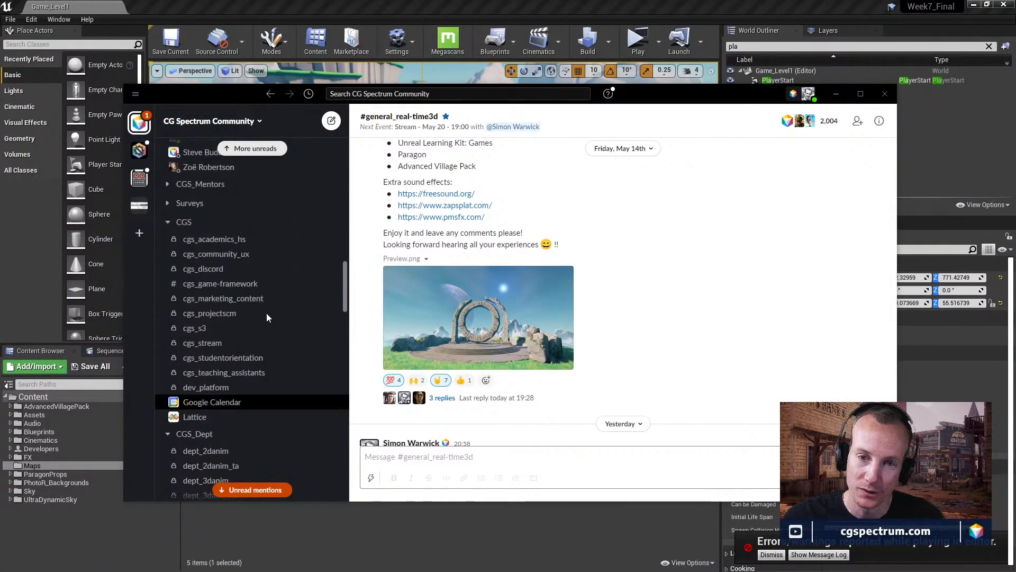
pyautogui.scroll(10, 267, 314)
pyautogui.scroll(-5, 266, 315)
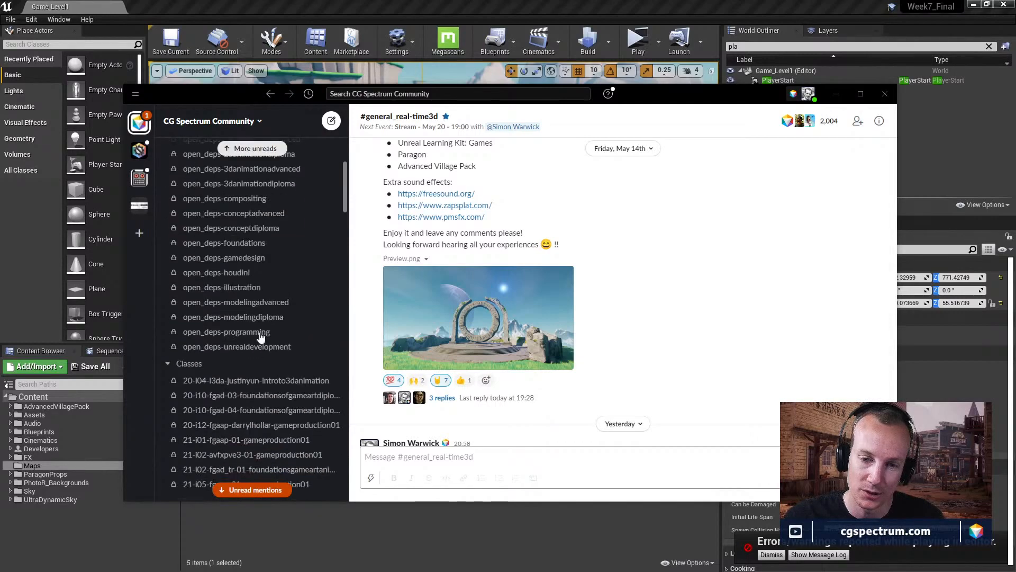
pyautogui.click(237, 346)
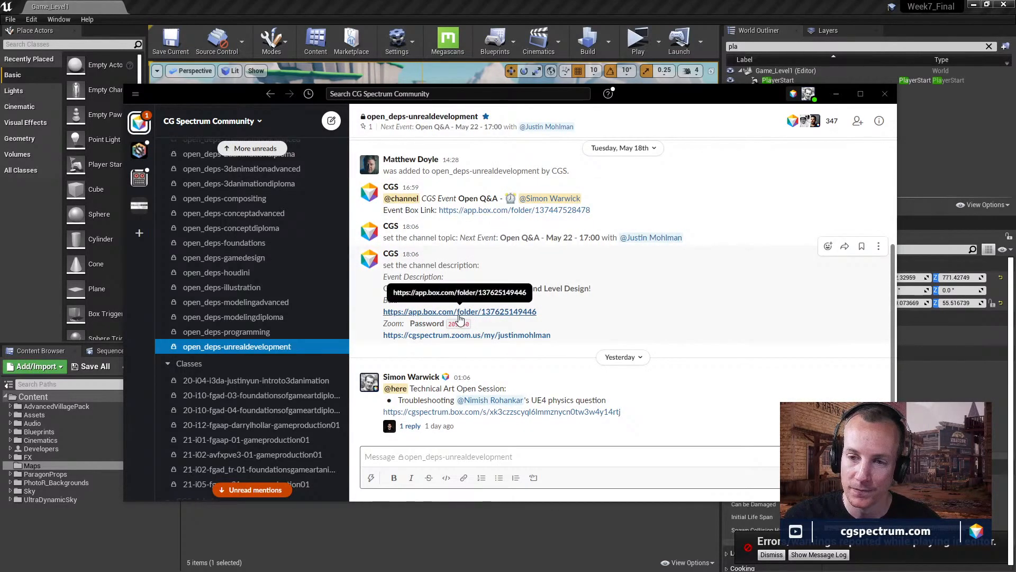
# - Review the channel's posts from May 17th up to the Technical Art Open Session message, and move Slack off the screen
pyautogui.scroll(2, 526, 258)
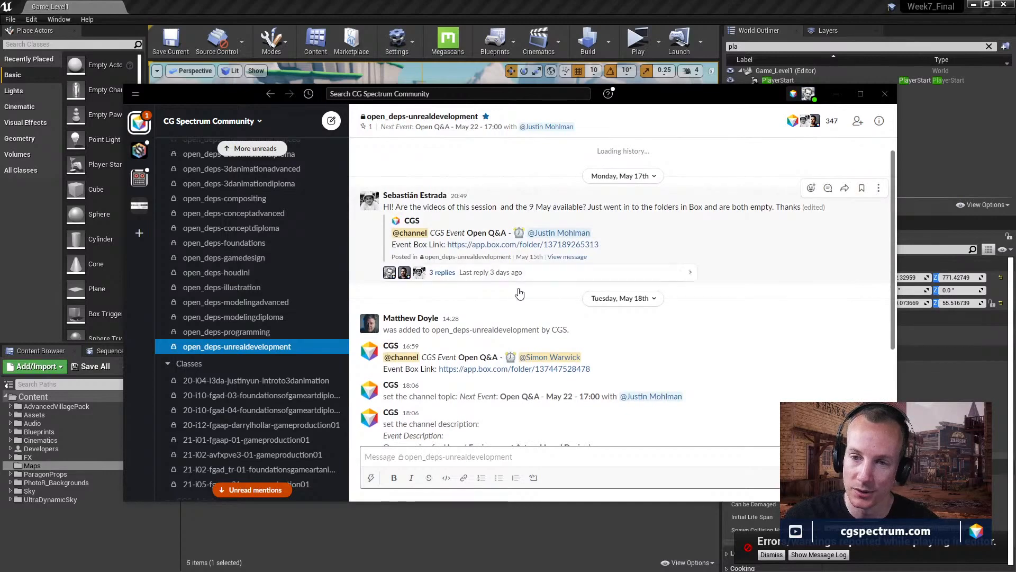
pyautogui.scroll(-2, 525, 264)
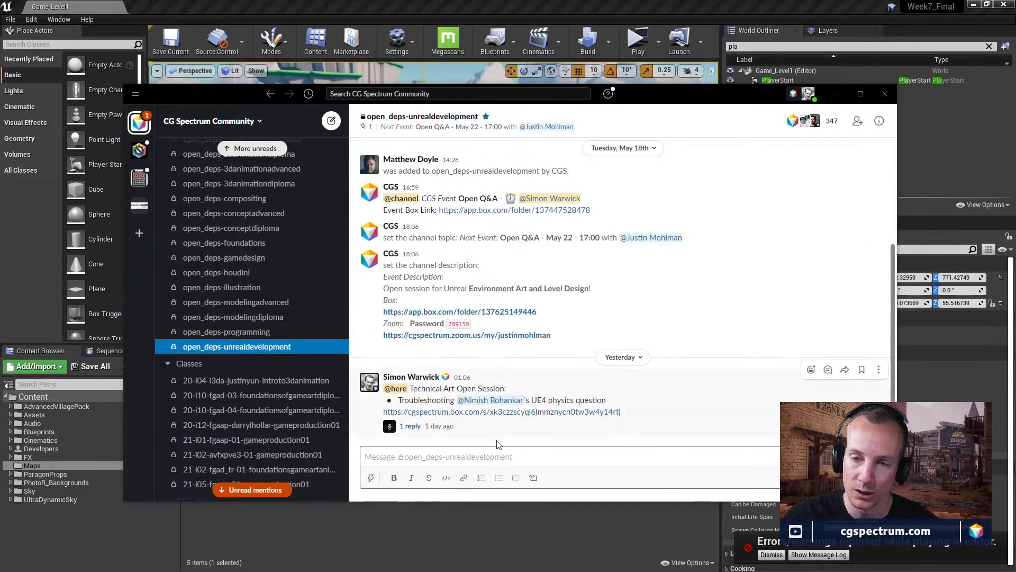
pyautogui.moveTo(693, 105); pyautogui.dragTo(0, 151)
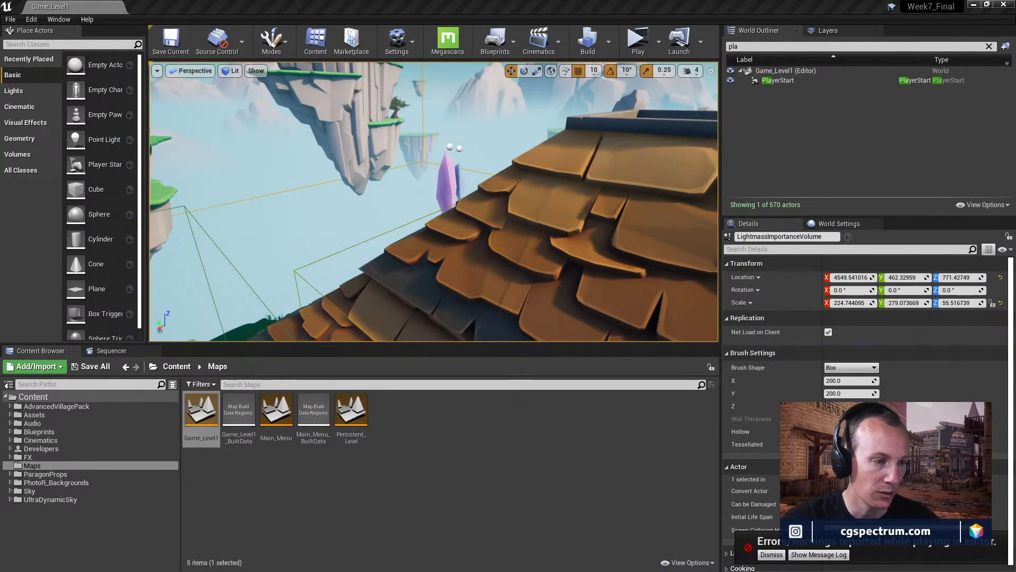
# - Bring Slack back and review the channels in the OPEN section, ending on open_deps-unrealdevelopment
pyautogui.moveTo(0, 138); pyautogui.dragTo(612, 83)
pyautogui.scroll(2, 411, 332)
pyautogui.scroll(-2, 409, 338)
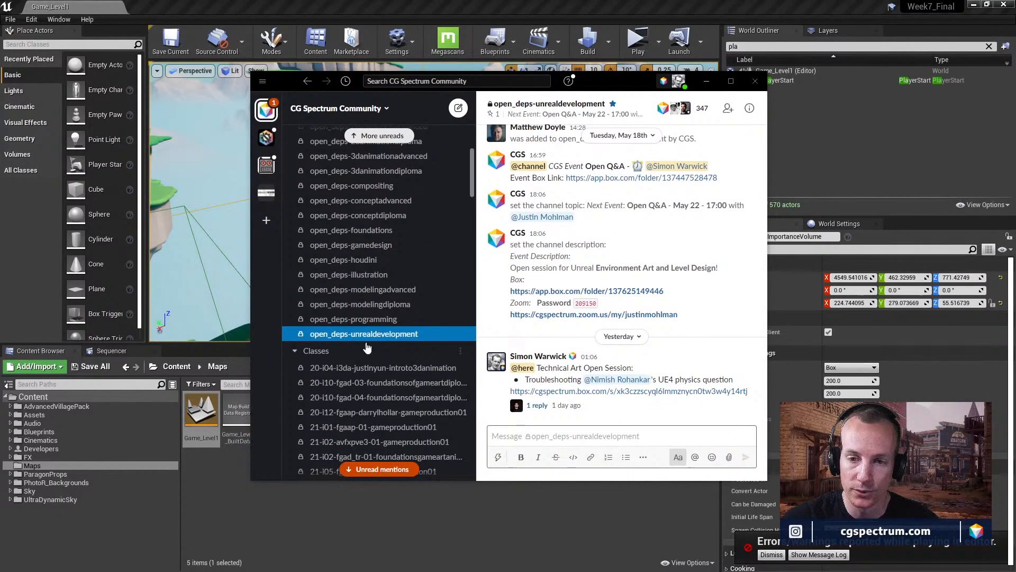
pyautogui.scroll(2, 365, 238)
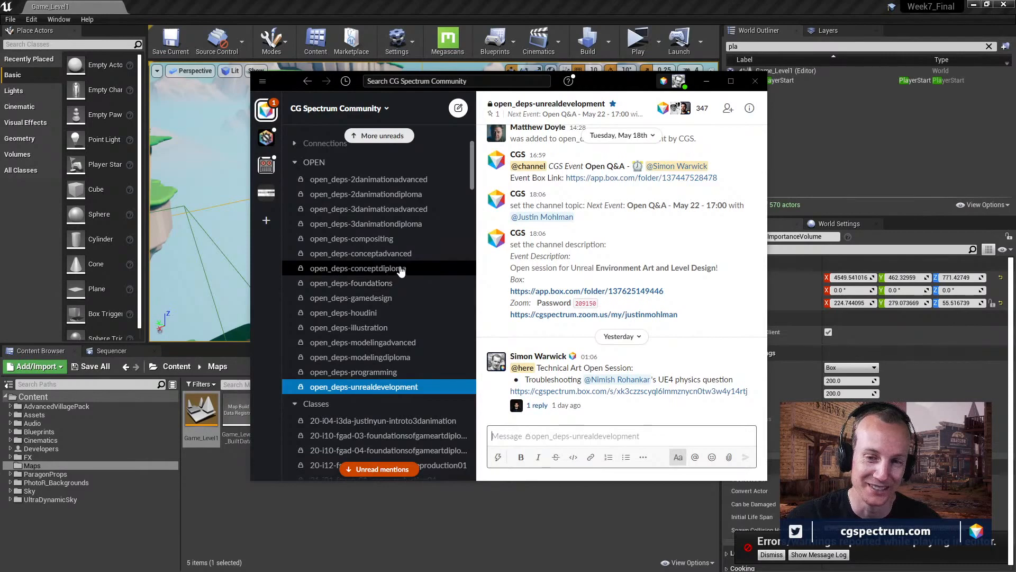
pyautogui.click(375, 391)
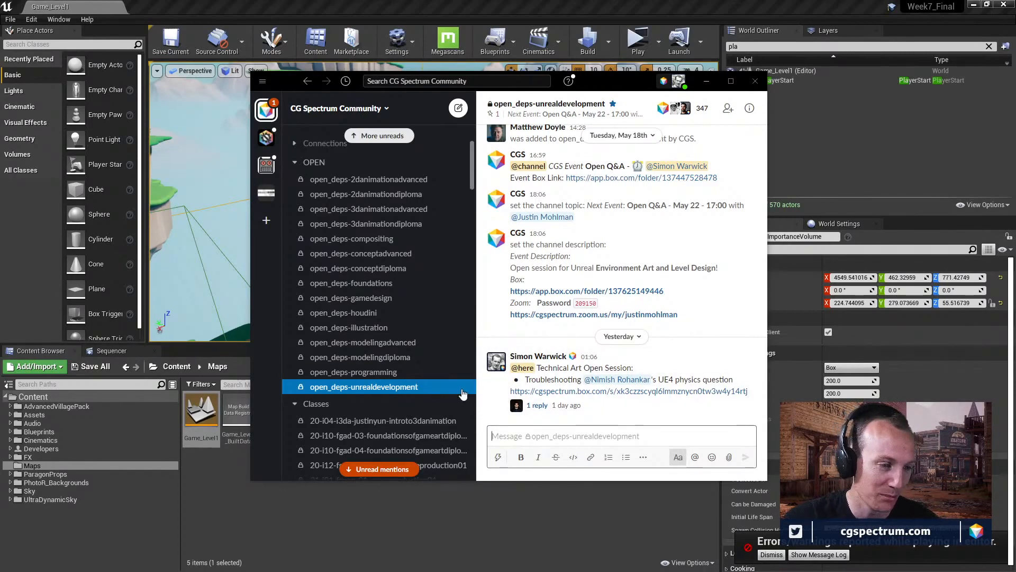
# - Open a File Explorer window, move it off the screen, and return to the open_deps-unrealdevelopment message field
pyautogui.press('super+e')
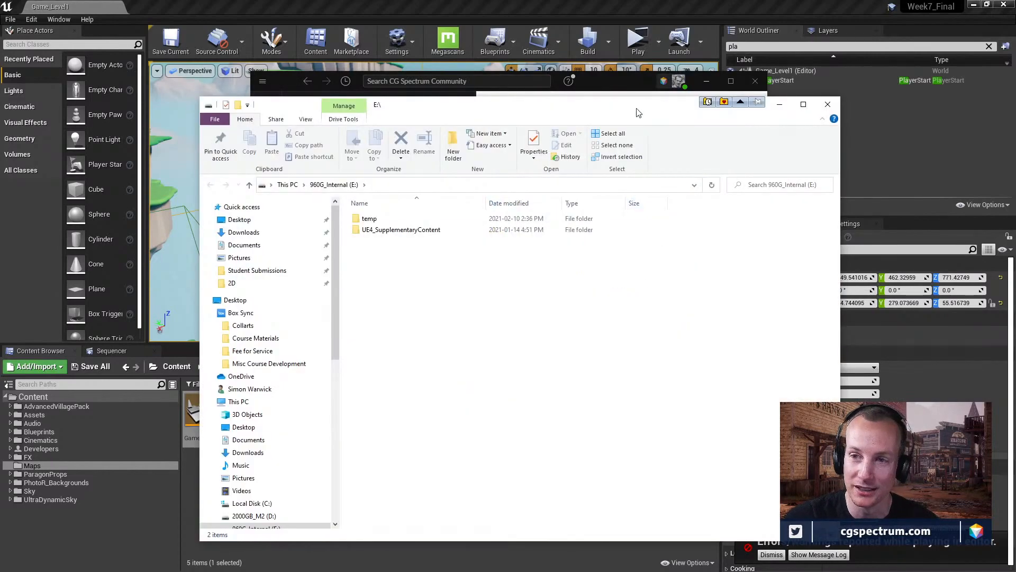
pyautogui.moveTo(636, 106); pyautogui.dragTo(0, 124)
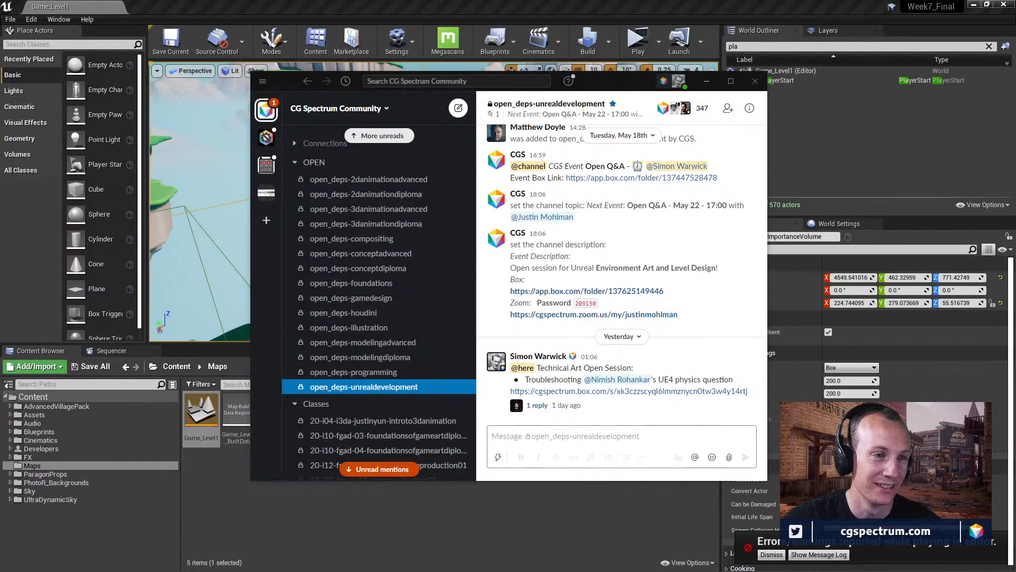
pyautogui.click(404, 393)
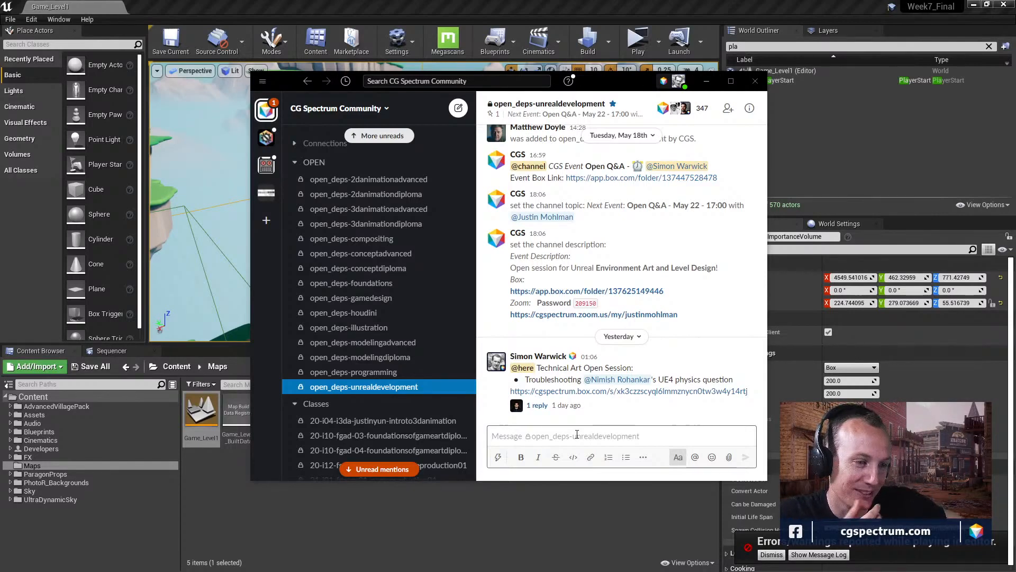
pyautogui.click(577, 434)
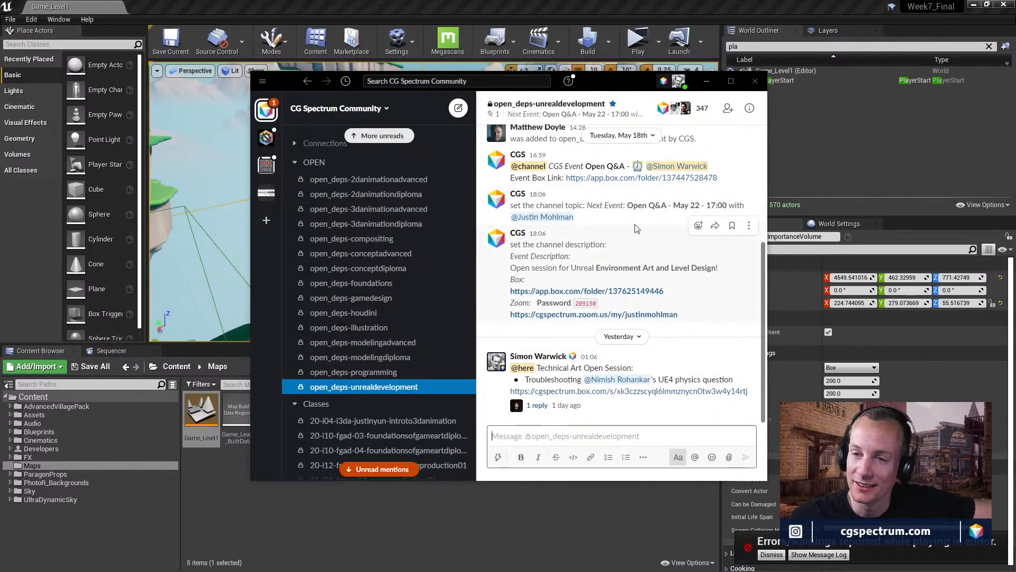
# - Review the Open Q&A event posts and channel description, show Slack once more, and minimise it to return to Unreal Editor
pyautogui.scroll(2, 631, 236)
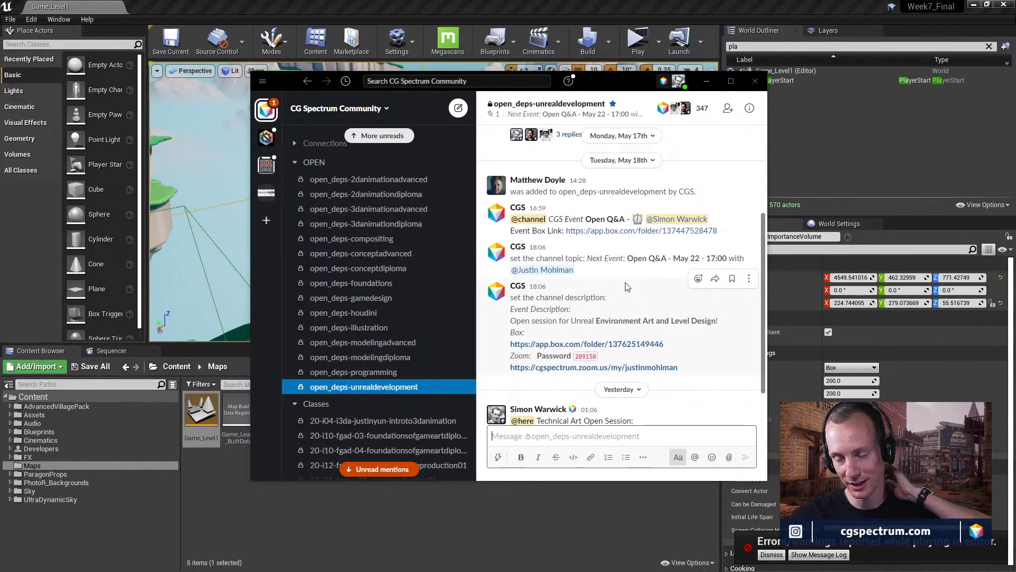
pyautogui.scroll(2, 609, 313)
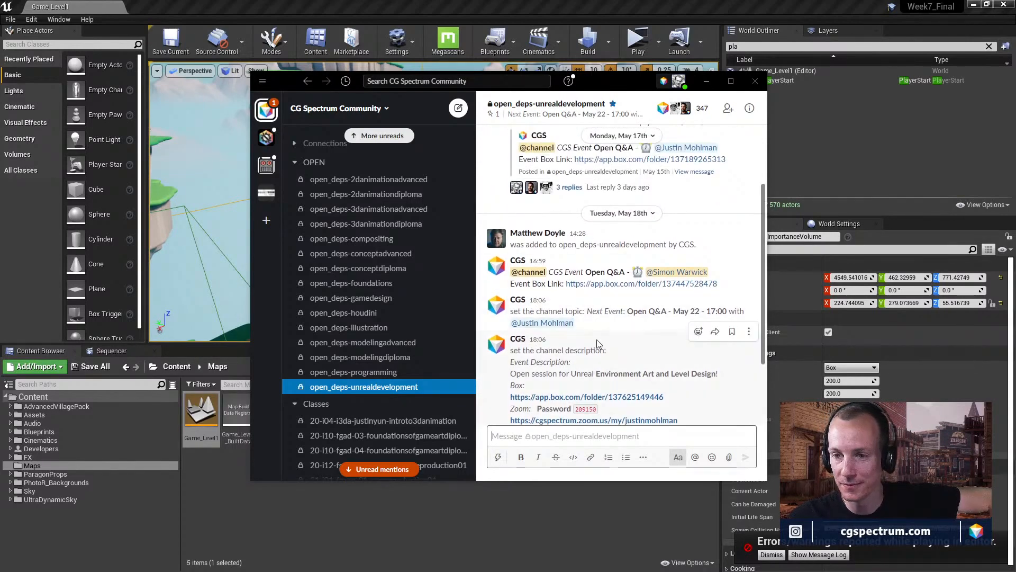
pyautogui.scroll(-4, 556, 300)
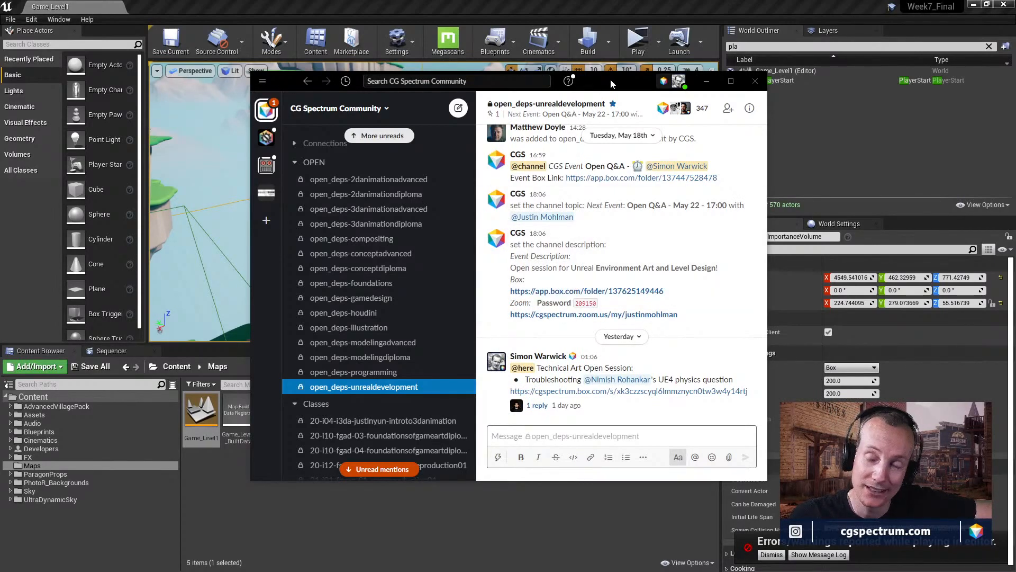
pyautogui.click(706, 80)
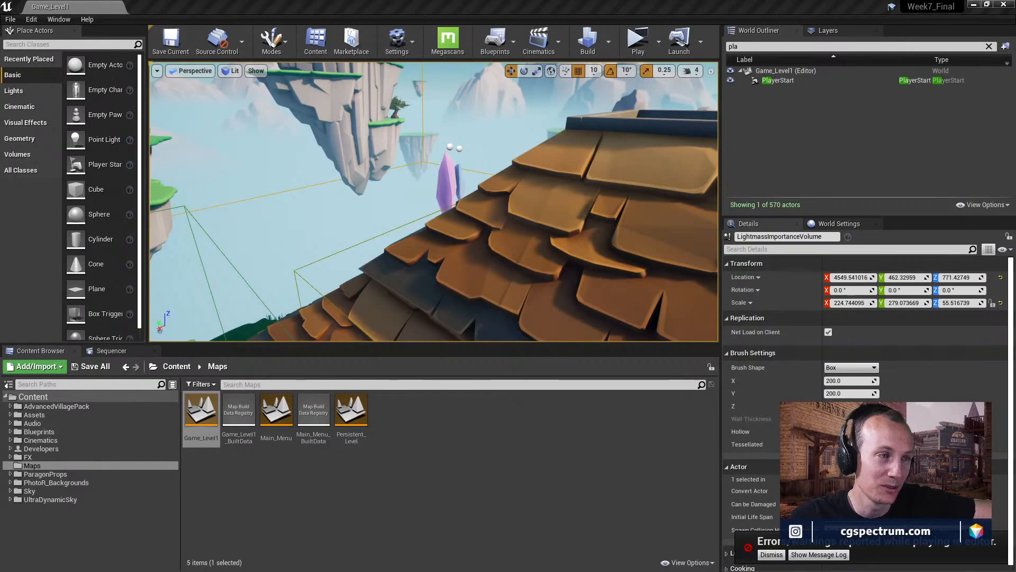
pyautogui.moveTo(0, 177); pyautogui.dragTo(468, 58)
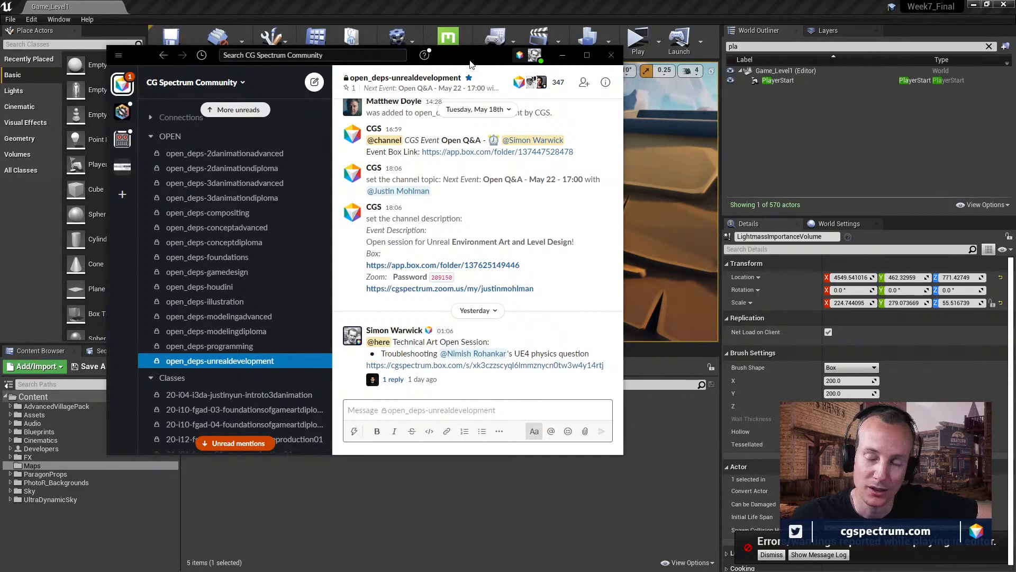
pyautogui.click(562, 55)
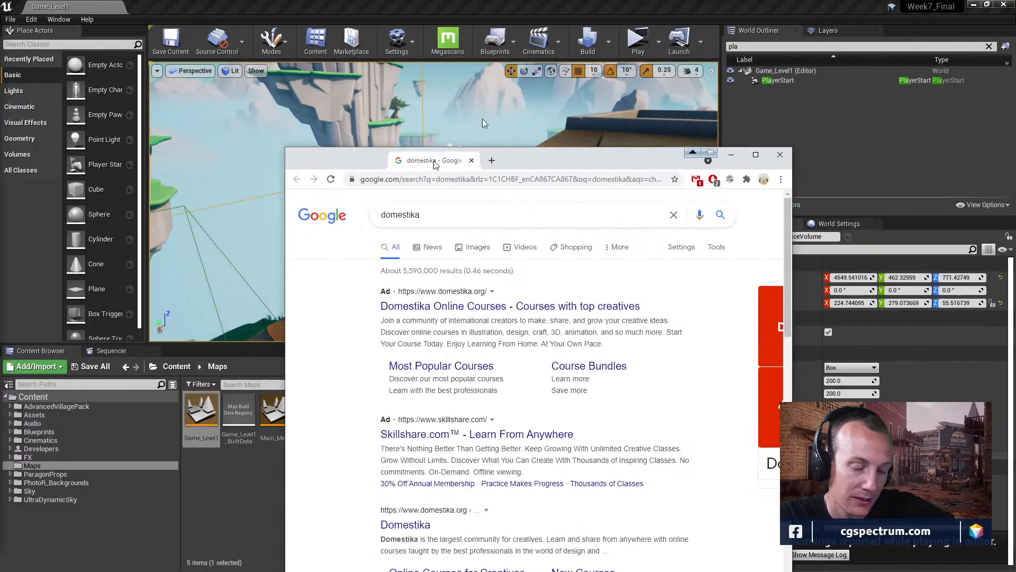
# - View the Google search results for domestika in Chrome at full screen, and move the browser off the screen
pyautogui.moveTo(436, 163); pyautogui.dragTo(441, 13)
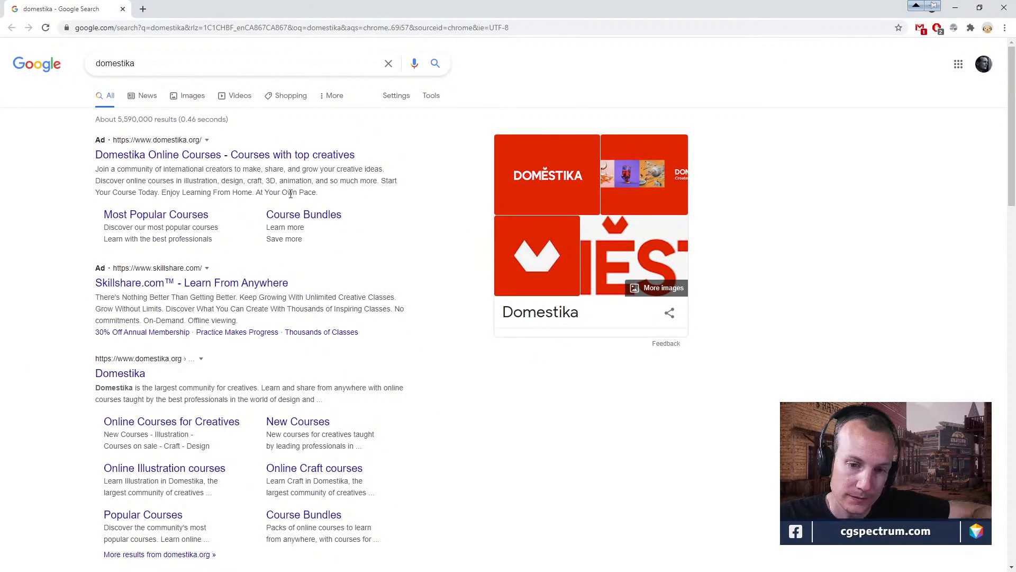
pyautogui.doubleClick(453, 12)
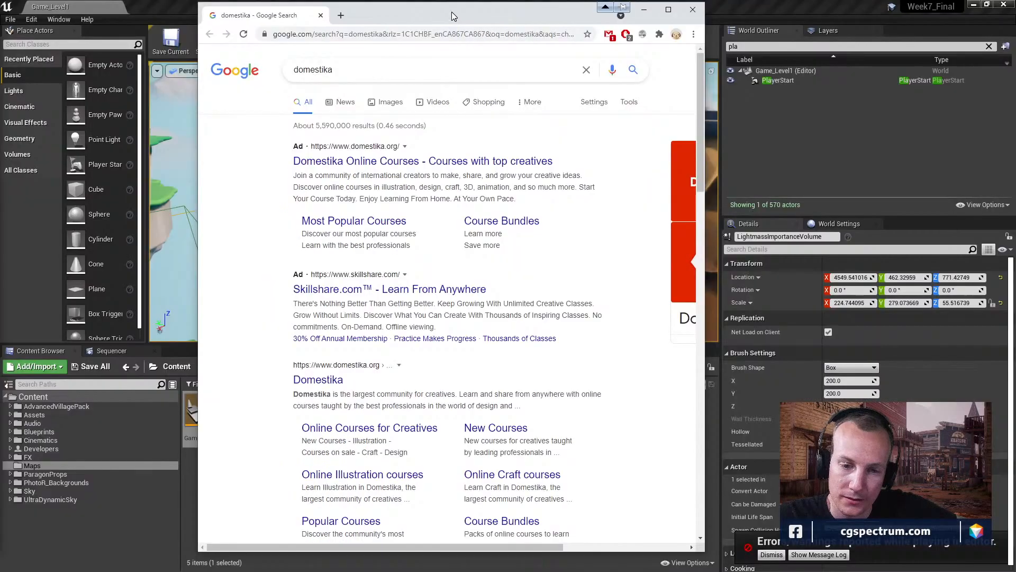
pyautogui.moveTo(453, 12); pyautogui.dragTo(0, 37)
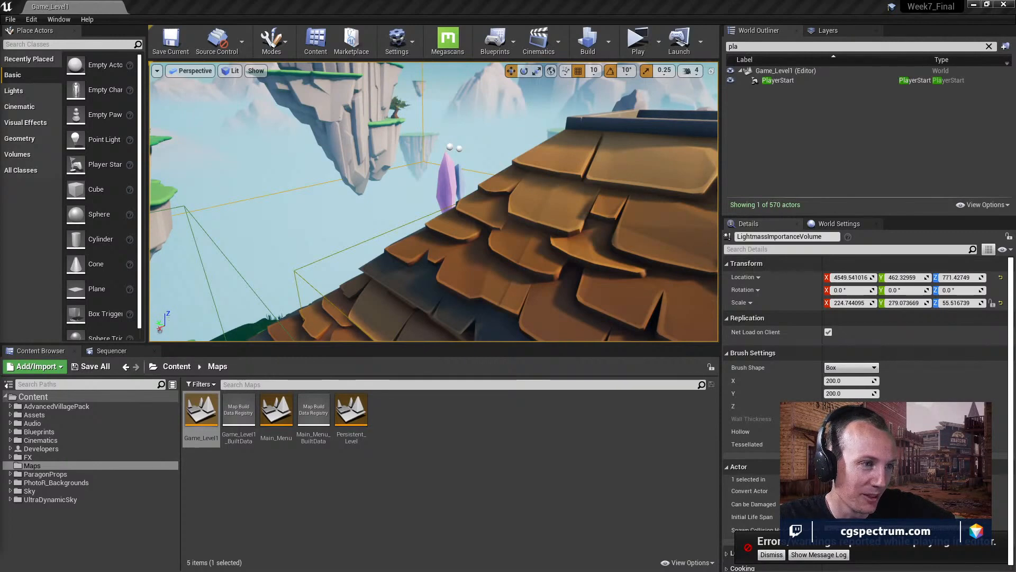
# - Switch to Slack to show the open_deps-unrealdevelopment channel again, and move it away to uncover the level viewport
pyautogui.hotkey('alt', 'Tab')
pyautogui.moveTo(614, 283); pyautogui.dragTo(578, 56)
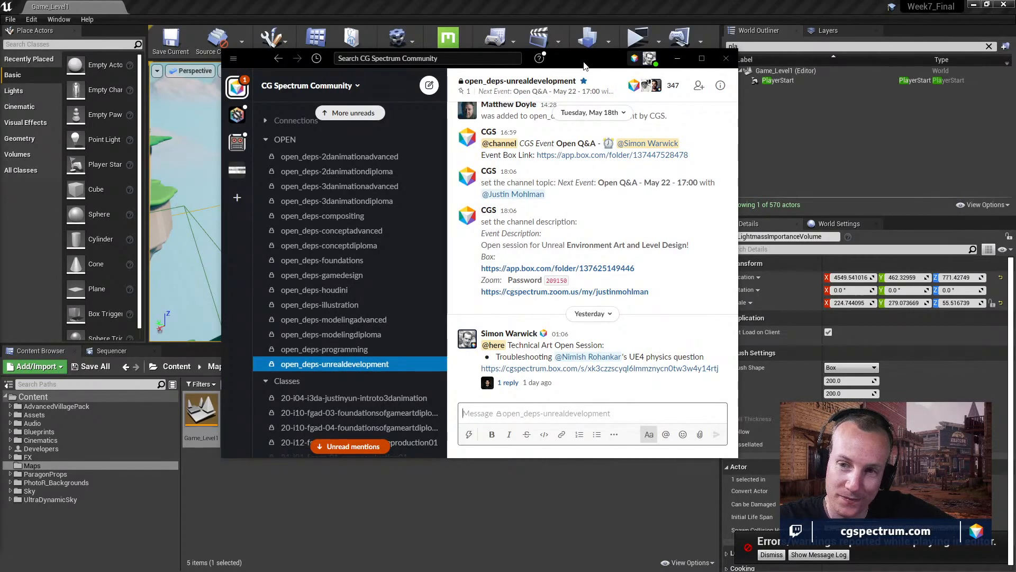
pyautogui.moveTo(586, 66); pyautogui.dragTo(0, 113)
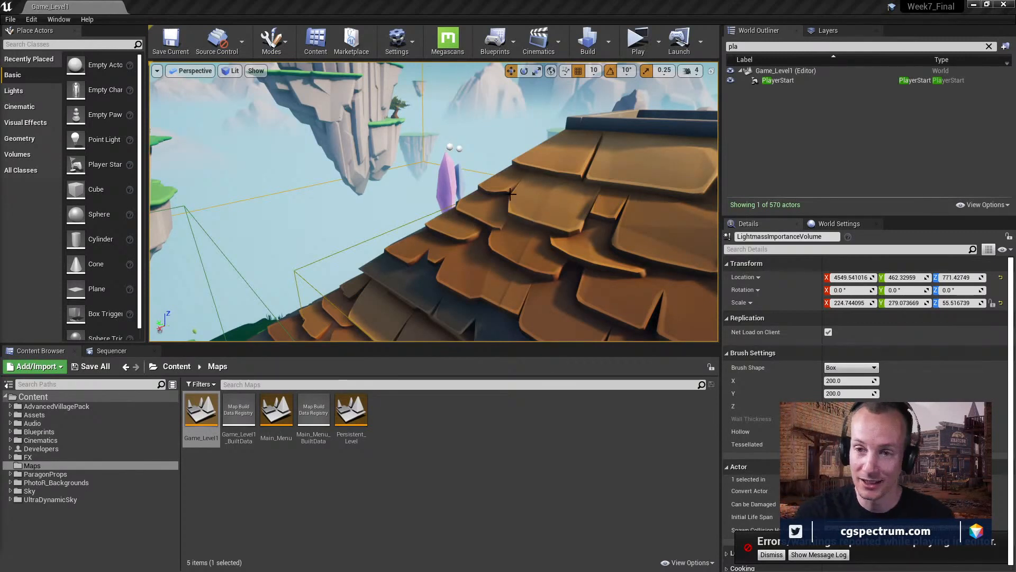
# - Examine the green stepping platforms and tree-covered floating islands, and close the Game_Level1 Level Blueprint window
pyautogui.moveTo(358, 188); pyautogui.dragTo(347, 203, button='right')
pyautogui.moveTo(349, 294); pyautogui.dragTo(348, 306, button='right')
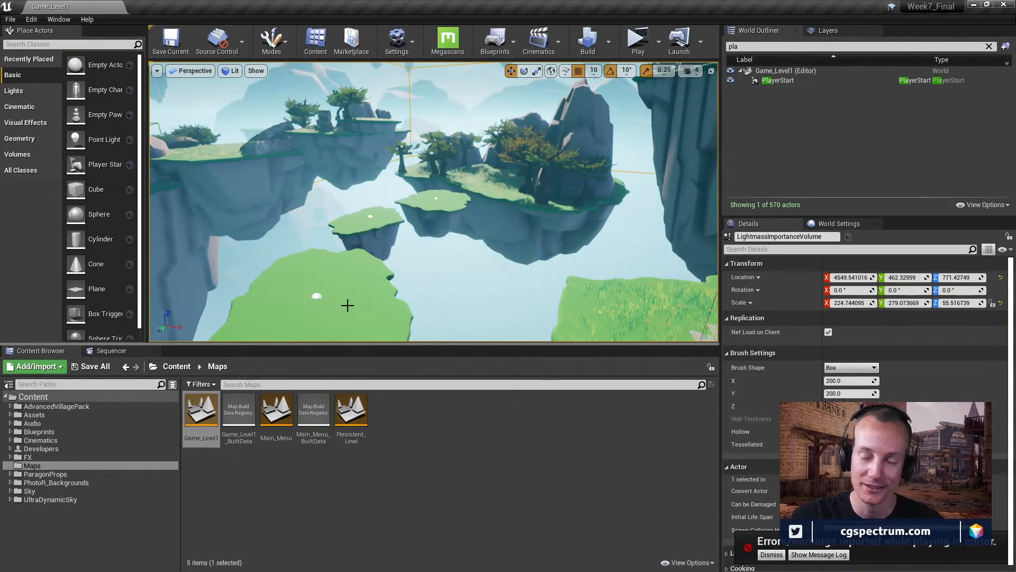
pyautogui.moveTo(404, 270); pyautogui.dragTo(404, 270, button='right')
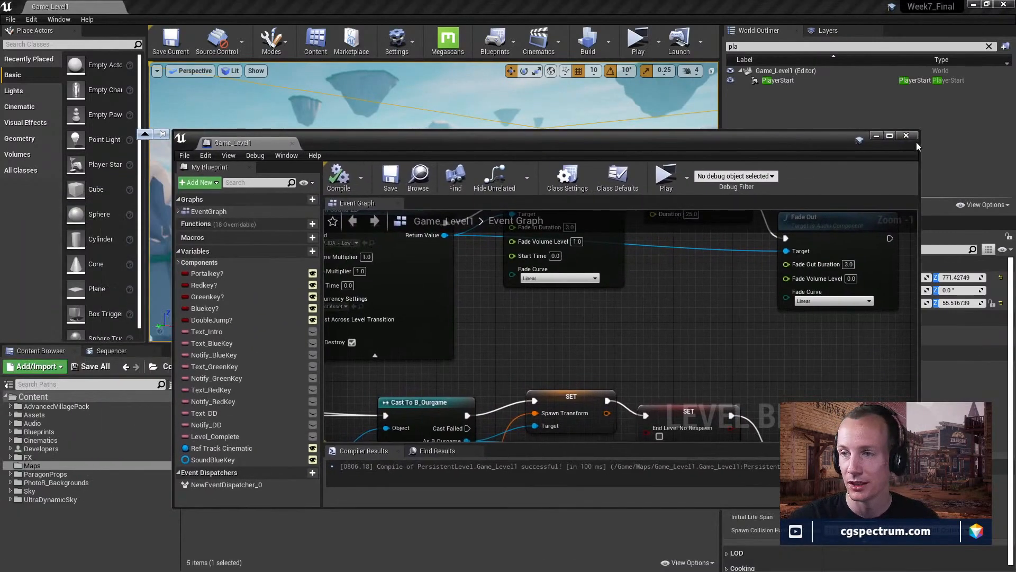
pyautogui.click(903, 137)
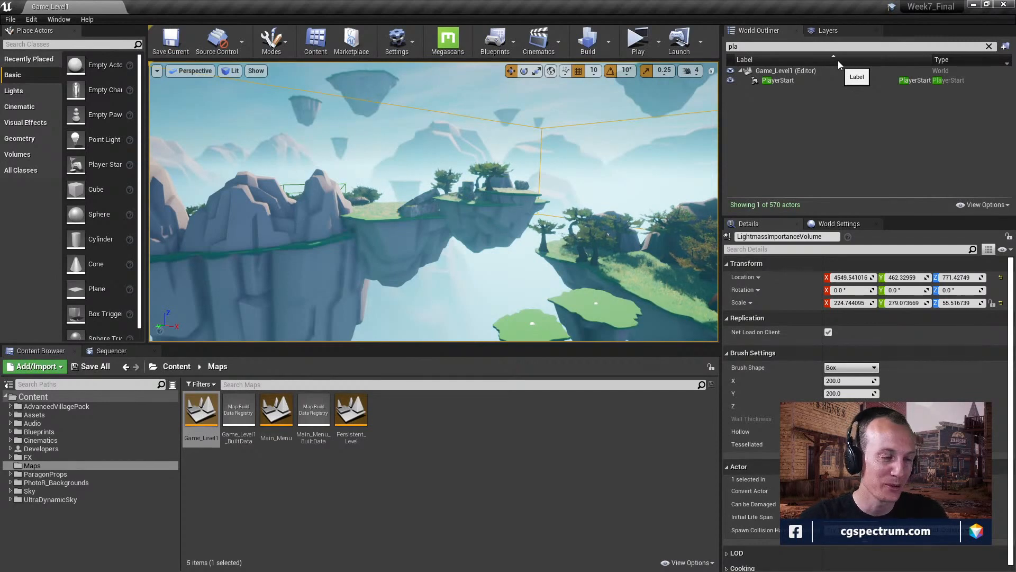
# - Shrink the Unreal Editor window and arrange it beside the File Explorer window showing the Week7_Final project's Temp folder
pyautogui.click(986, 5)
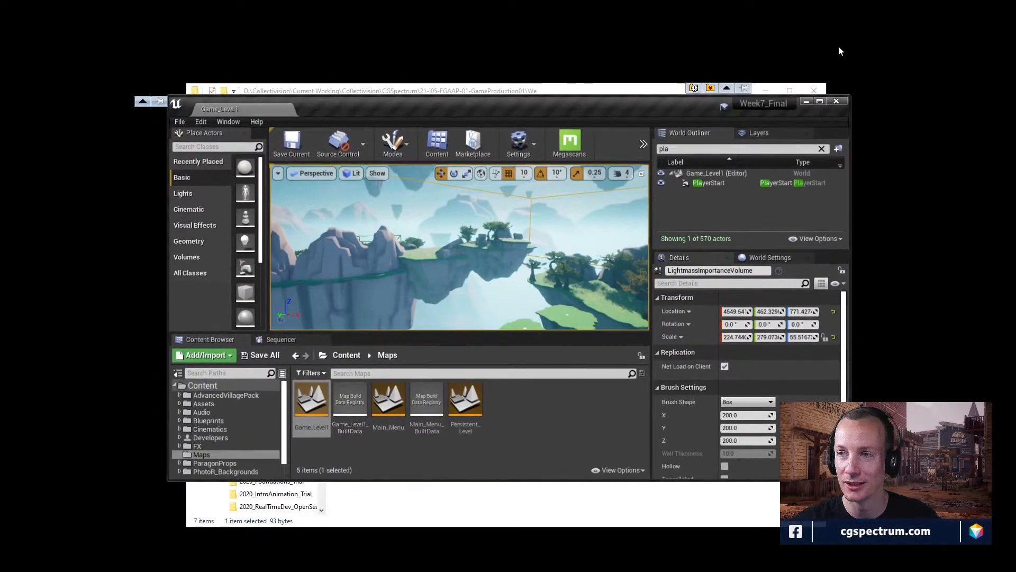
pyautogui.moveTo(653, 101); pyautogui.dragTo(497, 128)
pyautogui.moveTo(496, 91); pyautogui.dragTo(601, 39)
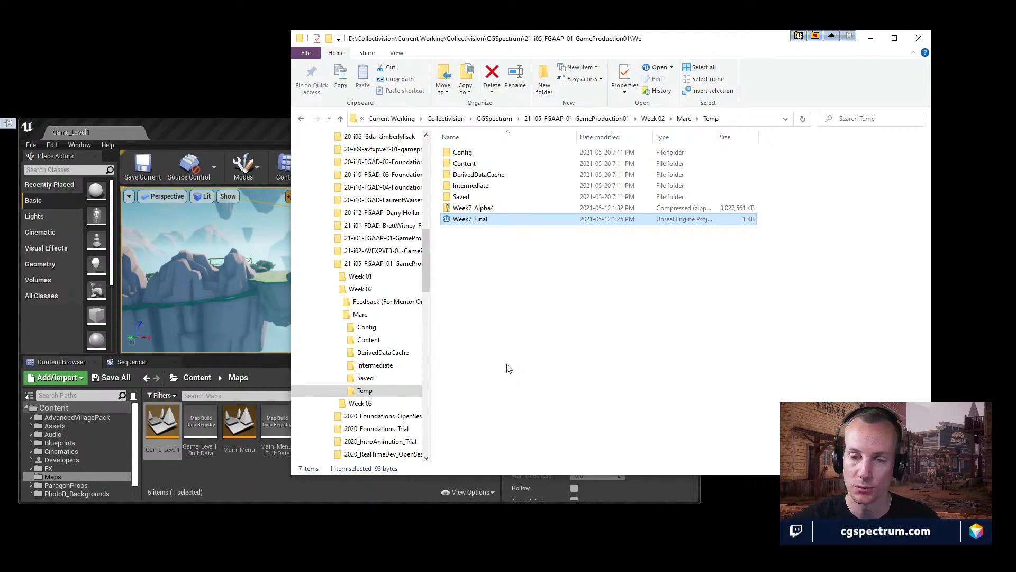
# - Browse the folder tree to Box Sync's Student Submissions, widening the tree for full names, and bring Unreal Editor back to the front
pyautogui.moveTo(428, 259); pyautogui.dragTo(424, 327)
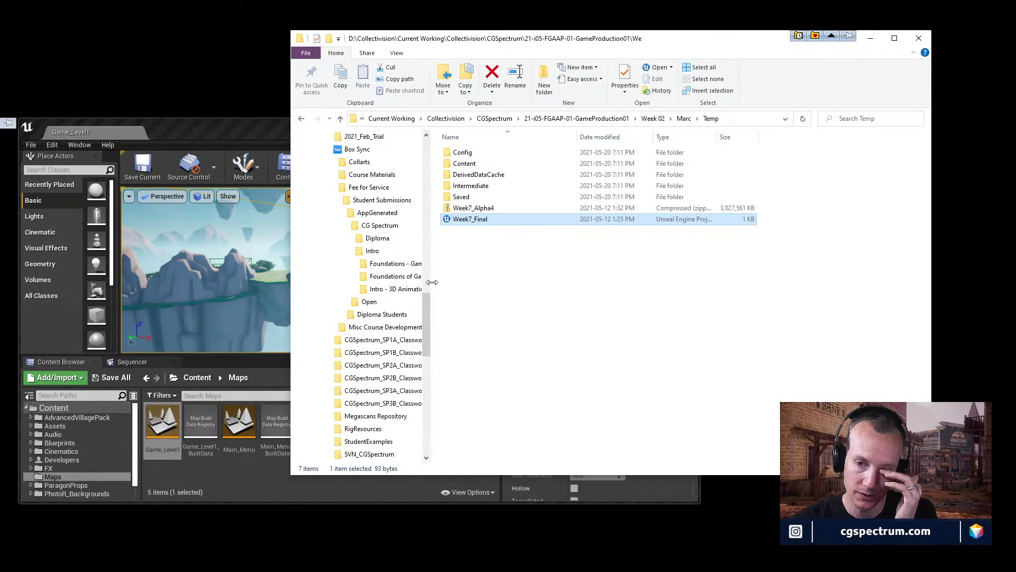
pyautogui.moveTo(433, 282); pyautogui.dragTo(513, 284)
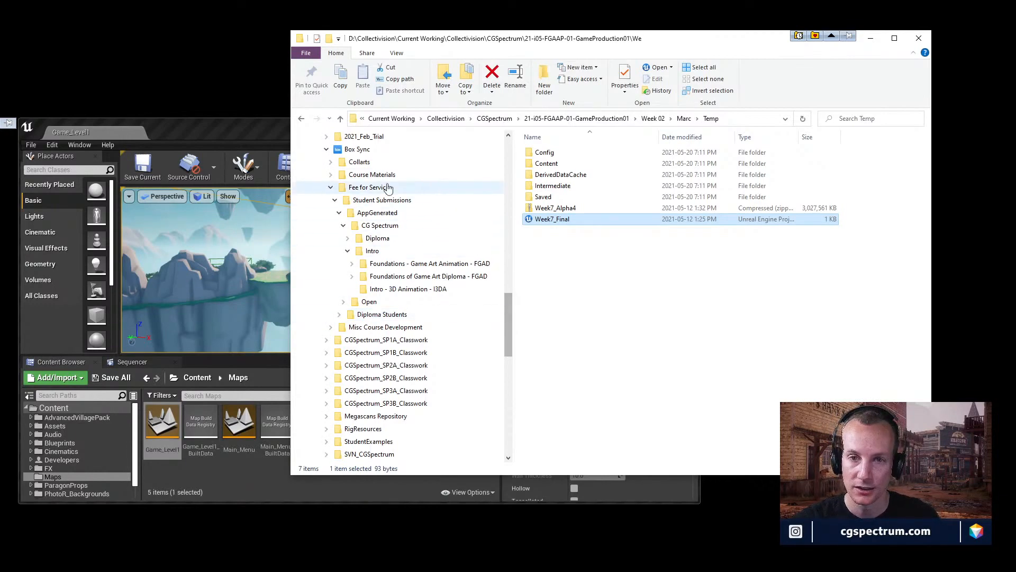
pyautogui.moveTo(224, 132); pyautogui.dragTo(242, 131)
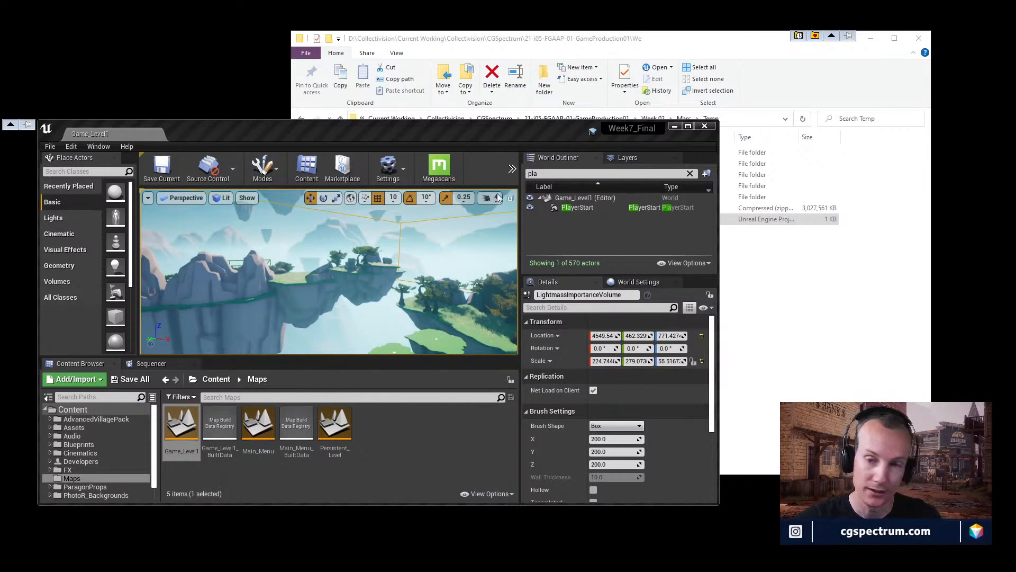
# - Close the Unreal Editor window of the Week7_Final project
pyautogui.moveTo(449, 132); pyautogui.dragTo(483, 154)
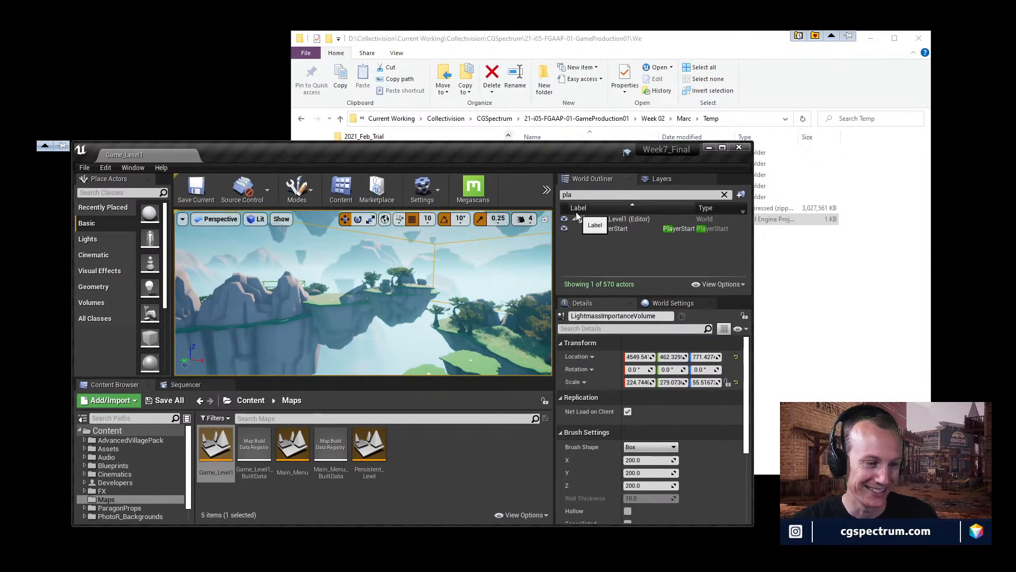
pyautogui.click(743, 147)
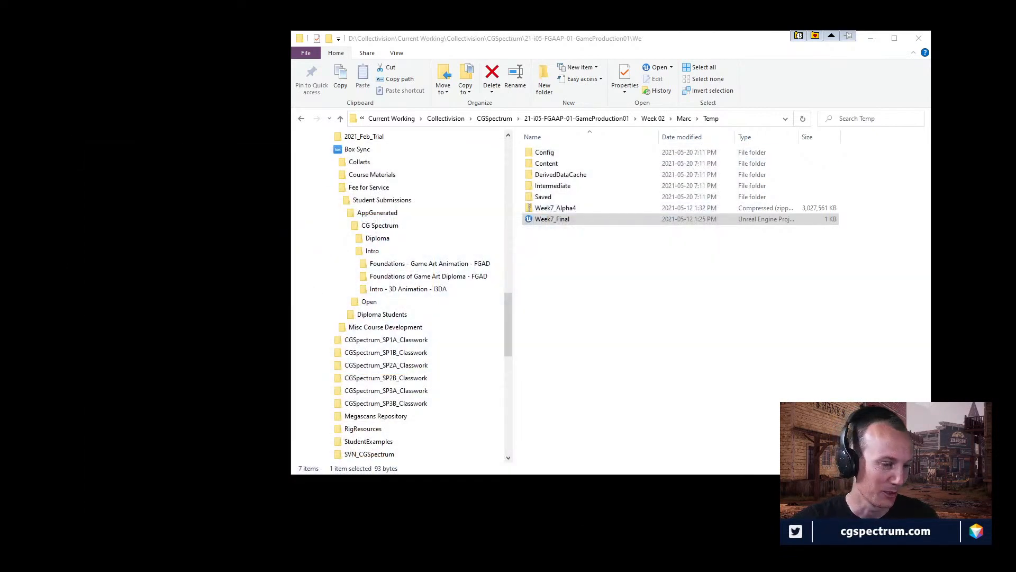
# - Switch to Slack, view the baby bunny photo in the random channel, and move the Slack window out of the way
pyautogui.hotkey('alt', 'Tab')
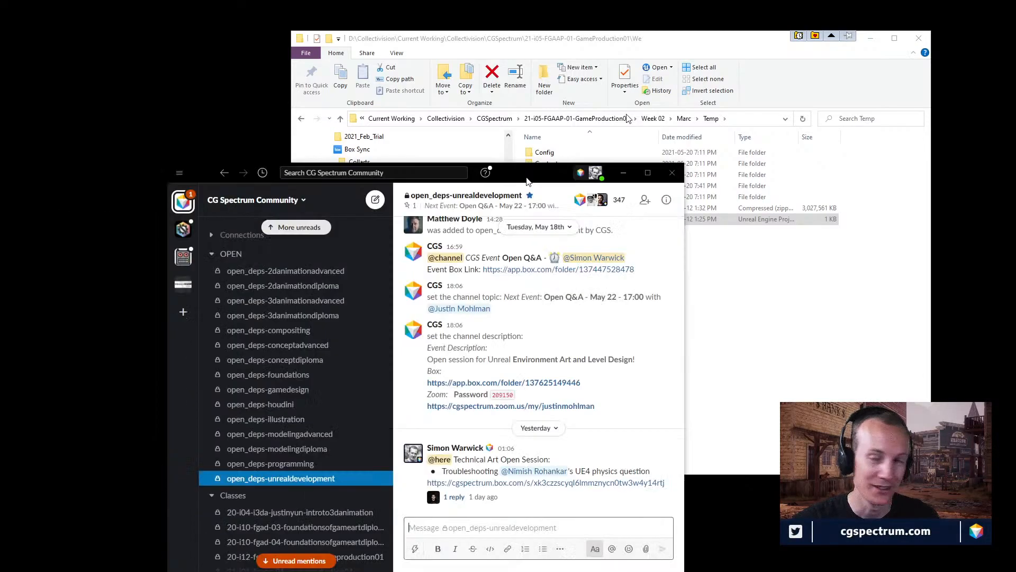
pyautogui.scroll(-15, 108, 329)
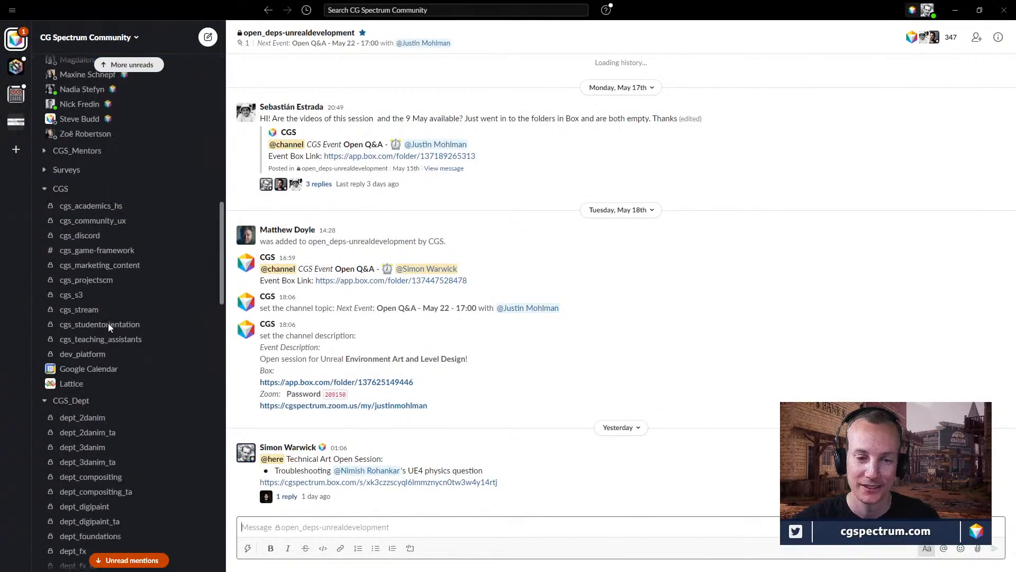
pyautogui.scroll(3, 102, 303)
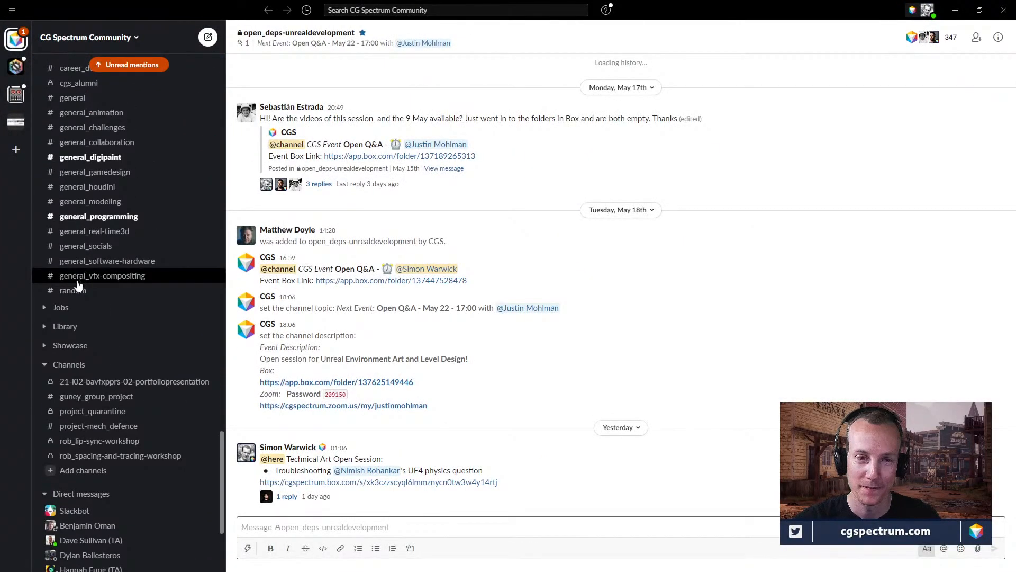
pyautogui.click(73, 290)
pyautogui.click(402, 422)
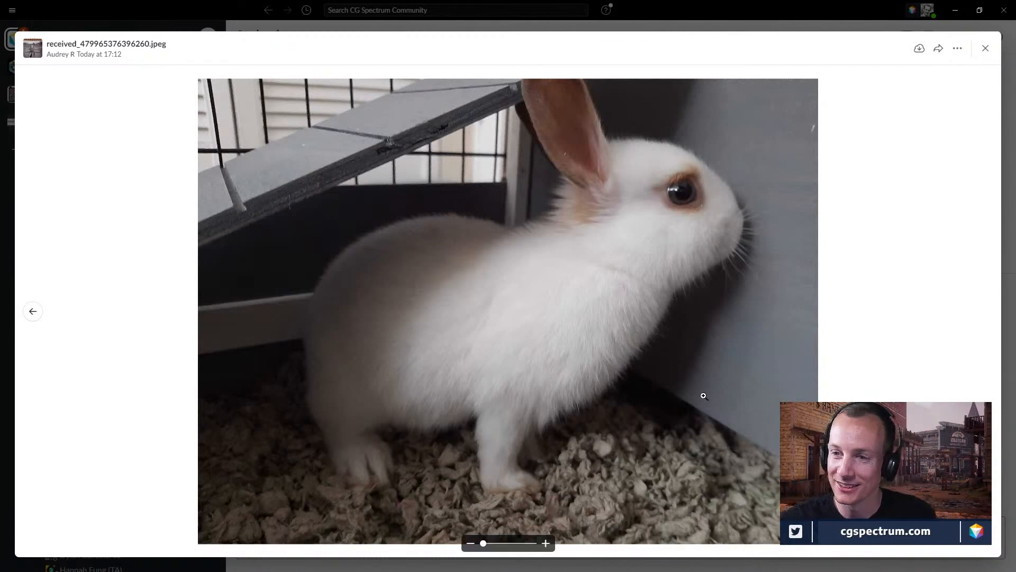
pyautogui.click(987, 50)
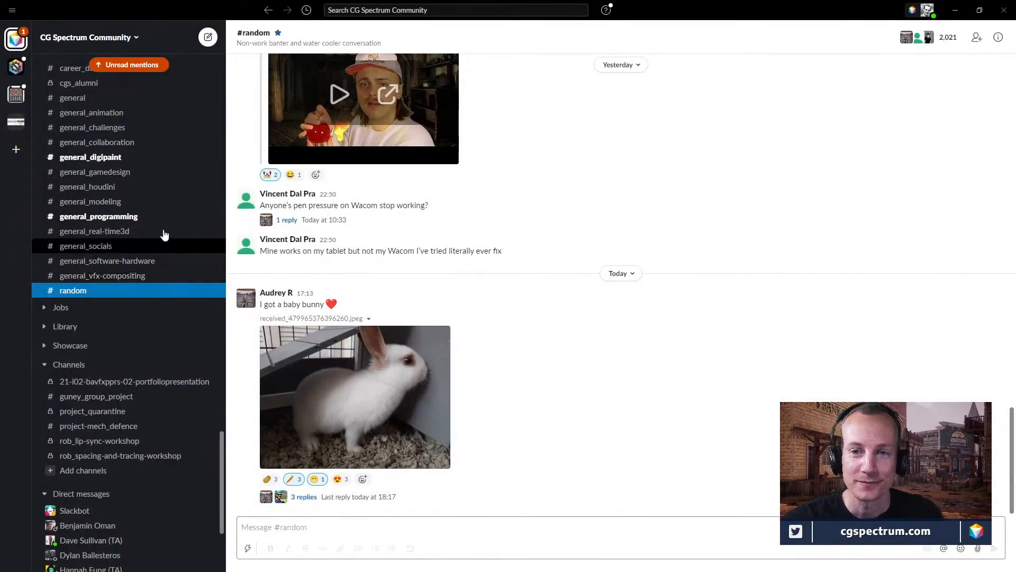
pyautogui.moveTo(781, 10); pyautogui.dragTo(0, 169)
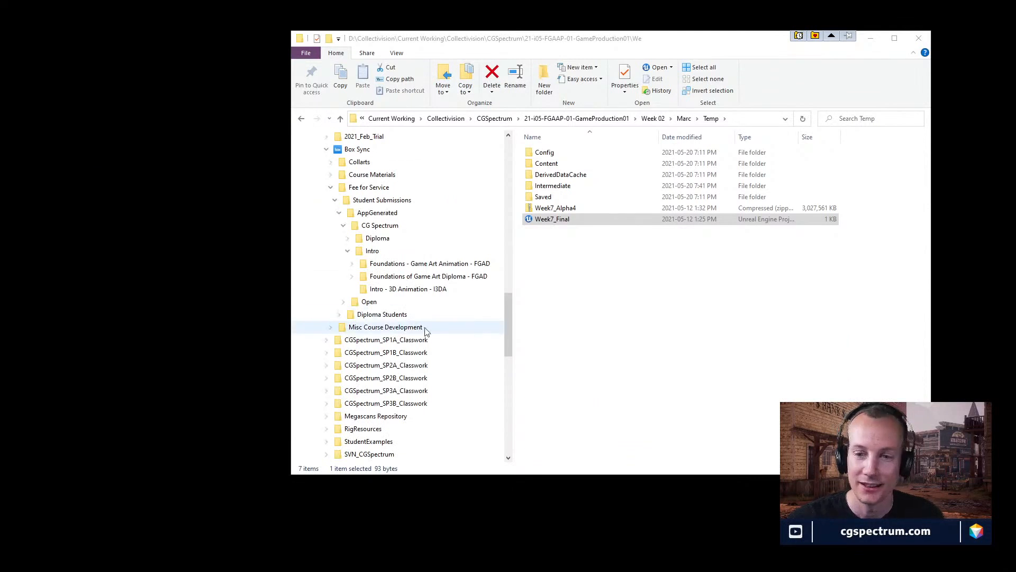
# - Open the AutoLandscape Unreal project from the D:\Temp\AutoLandscape folder
pyautogui.scroll(-8, 434, 338)
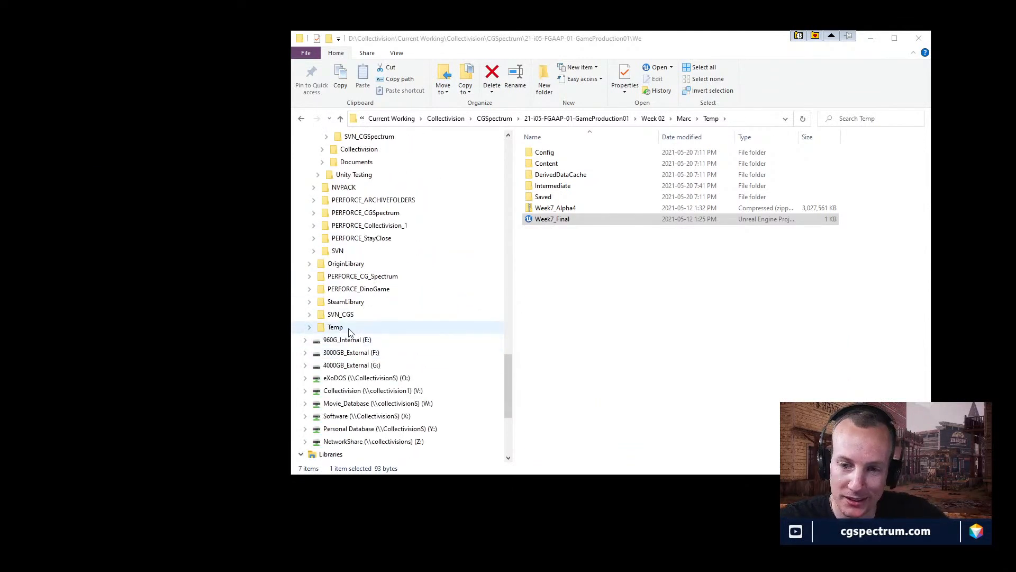
pyautogui.click(335, 326)
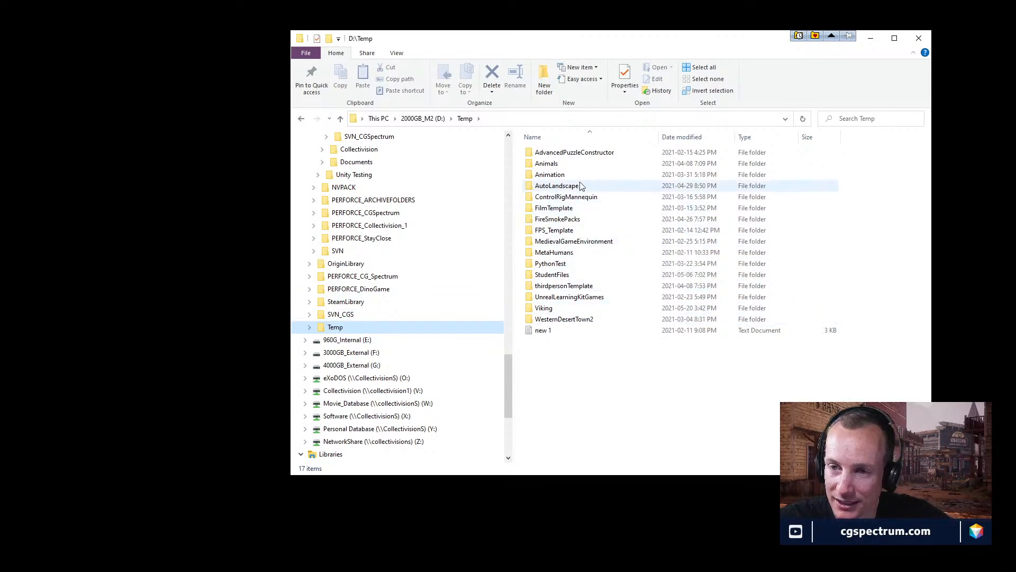
pyautogui.doubleClick(566, 191)
pyautogui.click(565, 189)
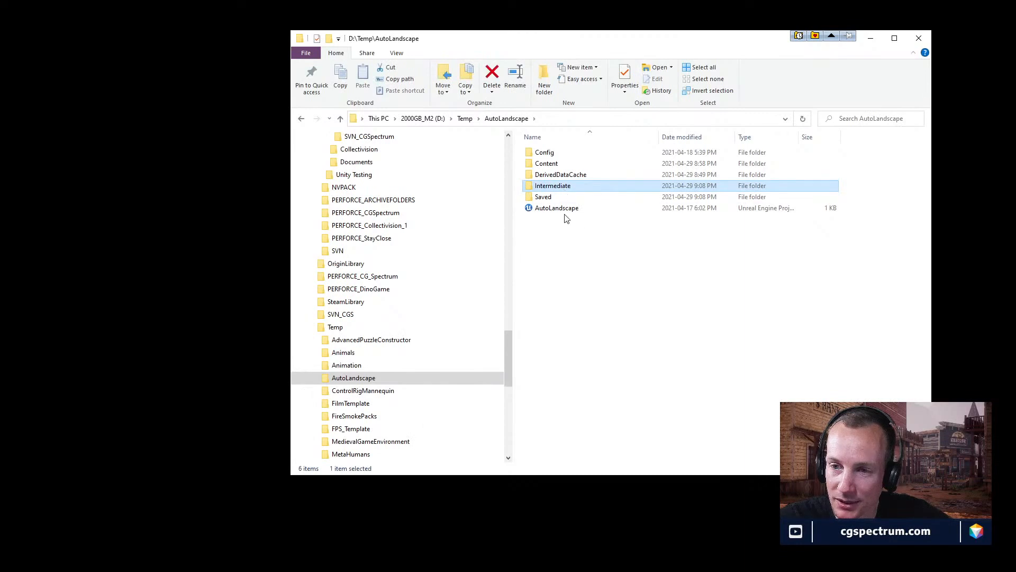
pyautogui.doubleClick(561, 210)
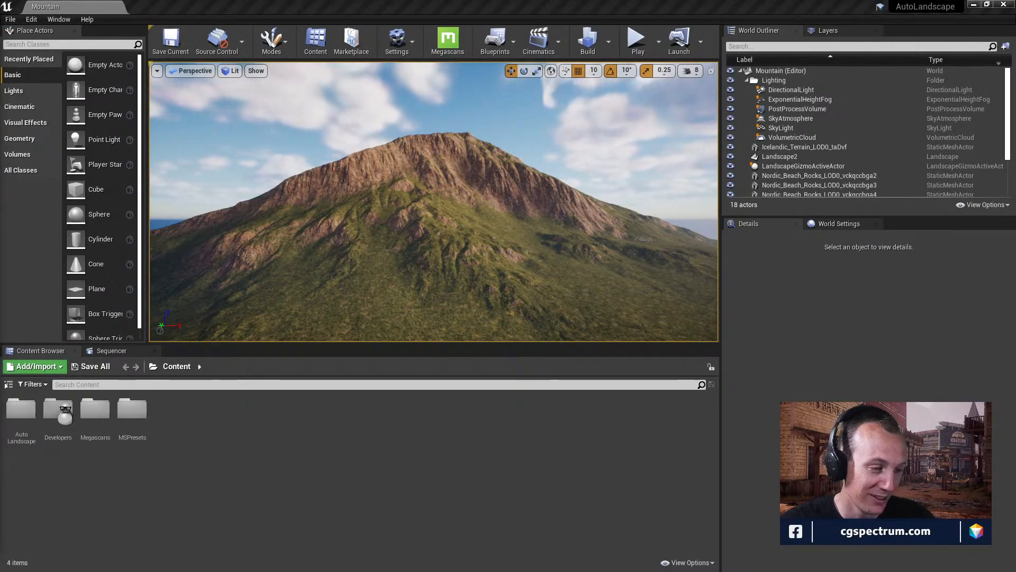
# - Return to Slack to enlarge the bunny photo again, then restore the window and move it off the Unreal Editor
pyautogui.hotkey('alt', 'Tab')
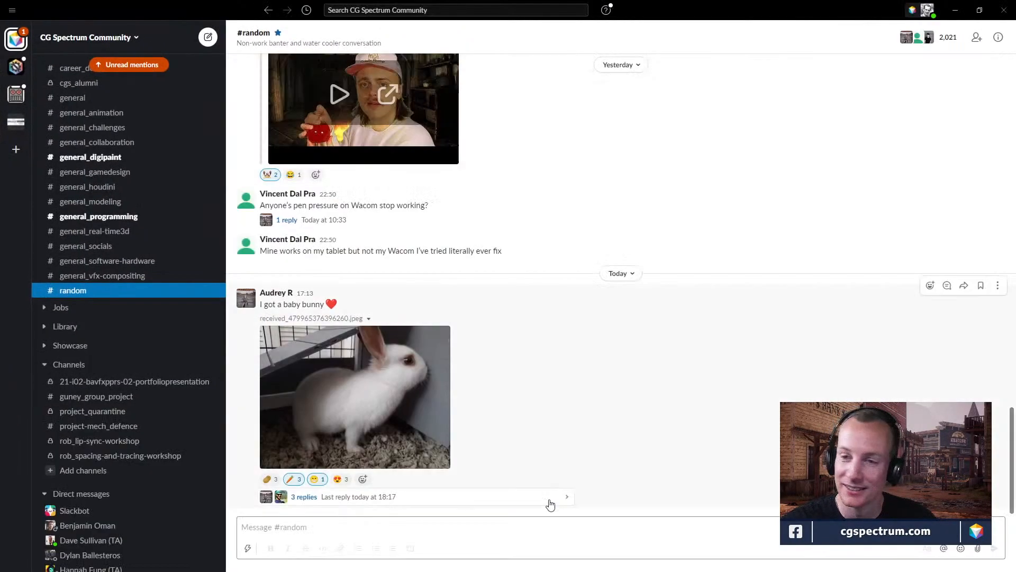
pyautogui.click(431, 364)
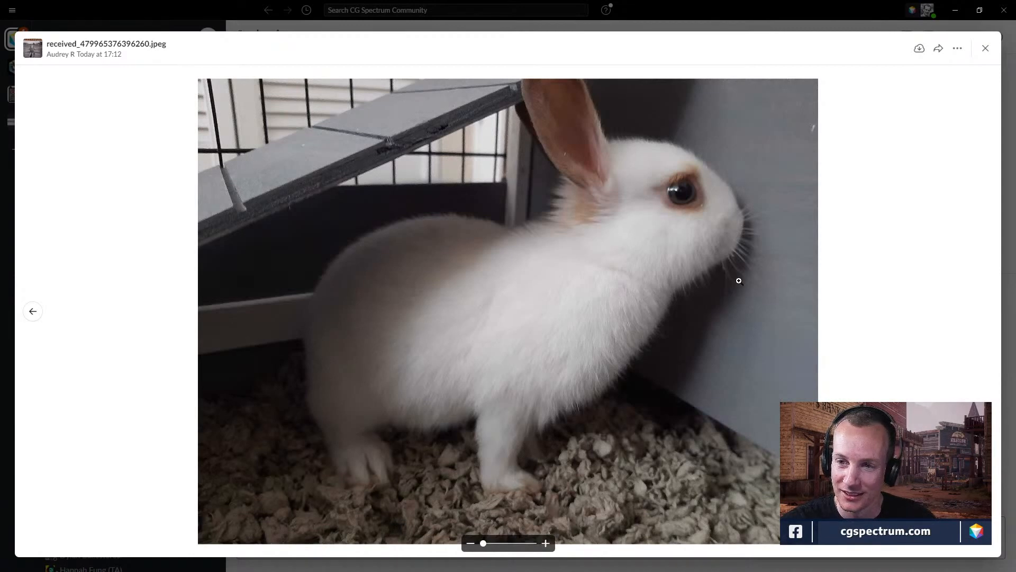
pyautogui.click(909, 264)
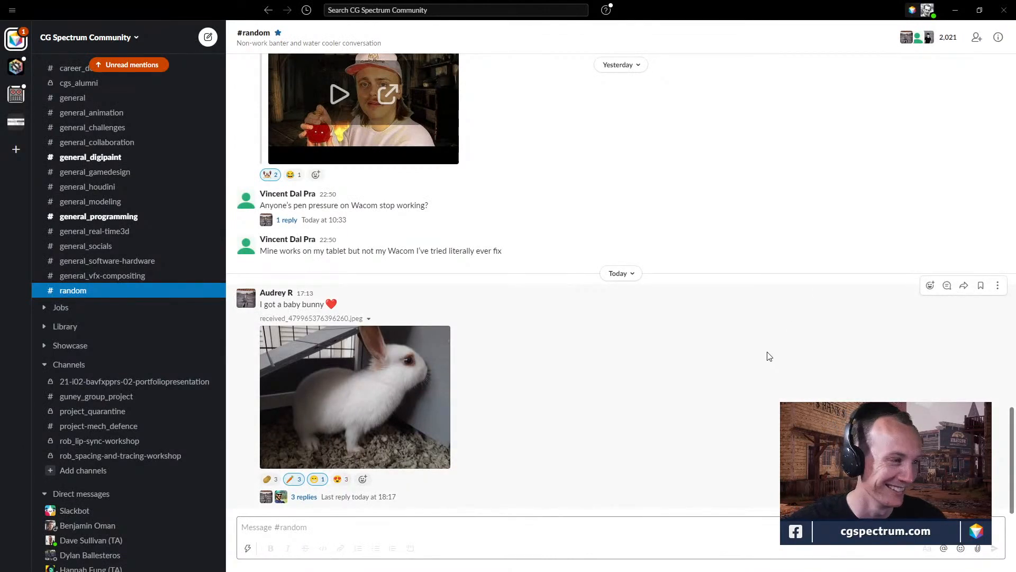
pyautogui.click(979, 10)
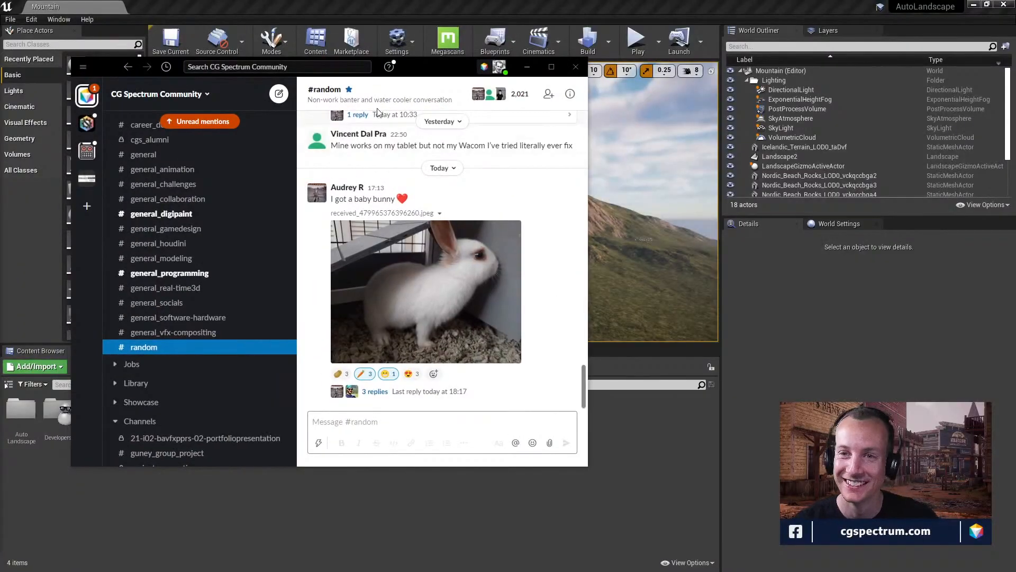
pyautogui.moveTo(460, 67); pyautogui.dragTo(0, 124)
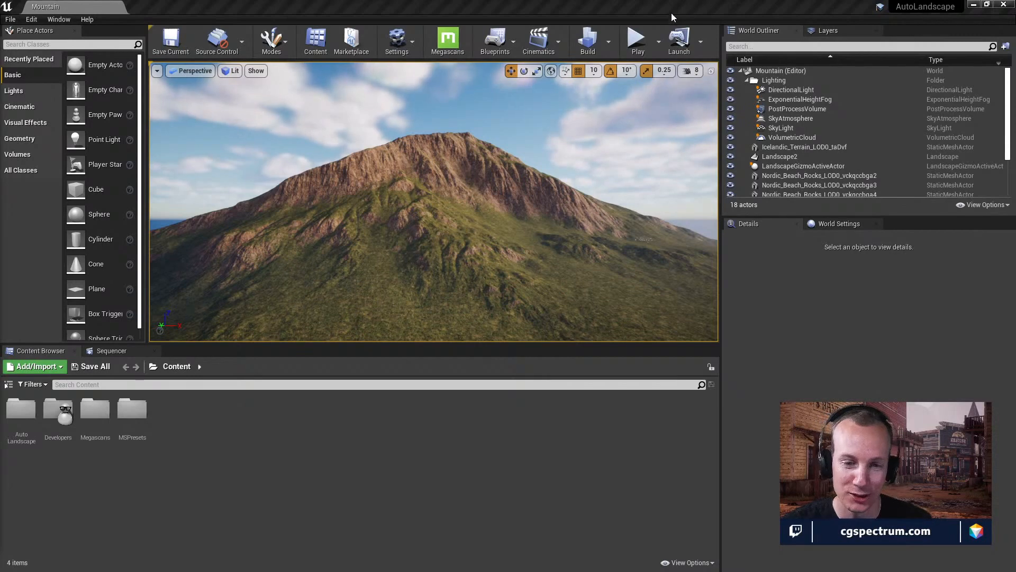
# - Show the Content Browser's folder tree and enlarge the level viewport by shrinking the Content Browser's height
pyautogui.click(9, 384)
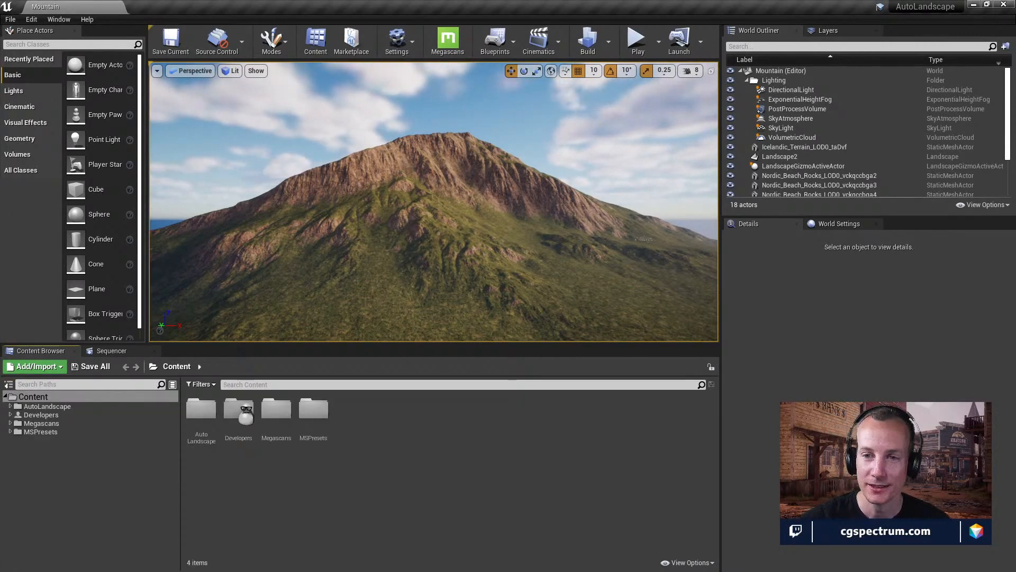
pyautogui.moveTo(414, 254); pyautogui.dragTo(407, 291, button='right')
pyautogui.moveTo(390, 215); pyautogui.dragTo(390, 196, button='right')
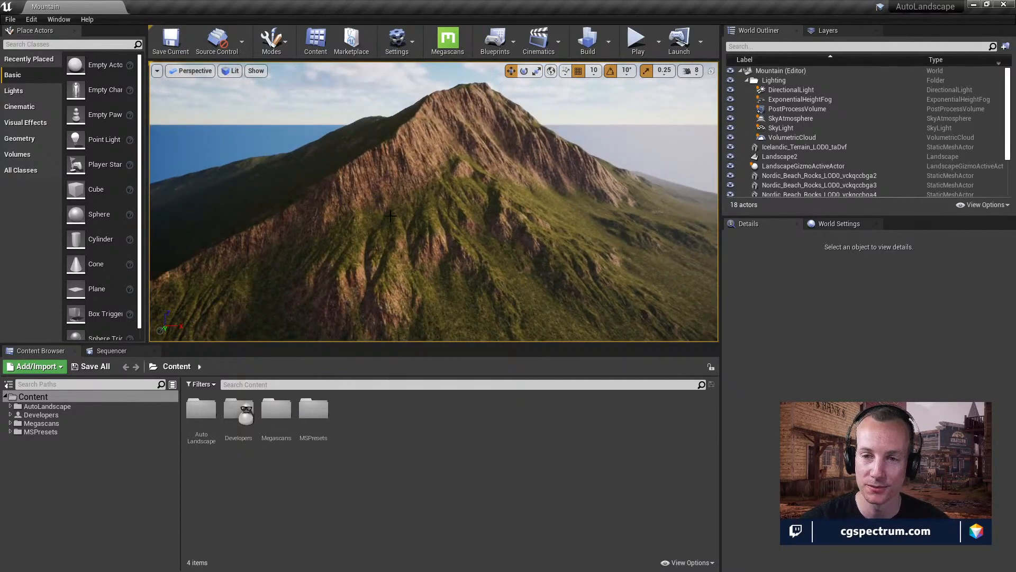
pyautogui.moveTo(548, 345); pyautogui.dragTo(552, 431)
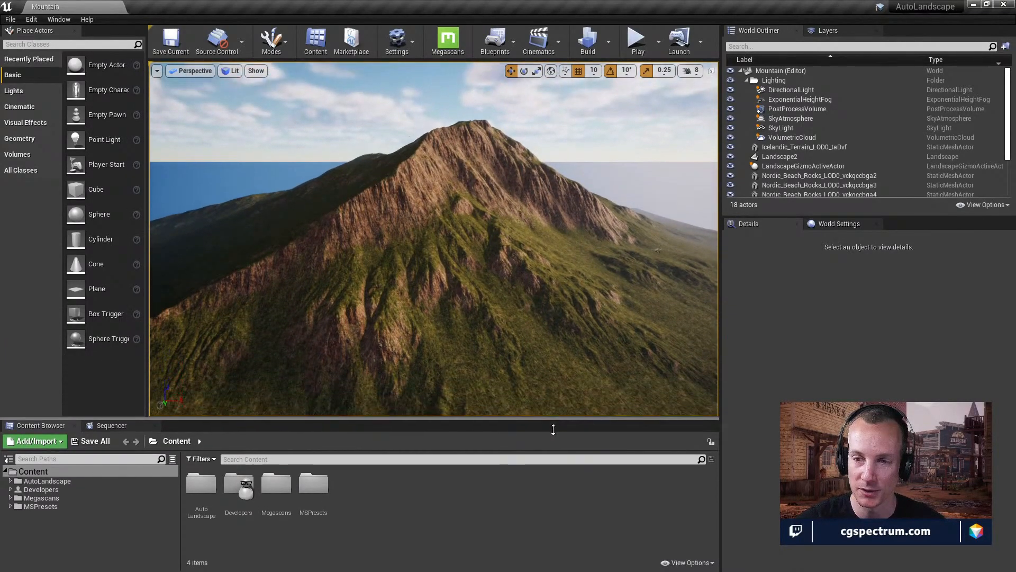
# - Examine the grass texture on the mountain's lower slope up close and from a distance
pyautogui.moveTo(511, 283); pyautogui.dragTo(510, 393, button='right')
pyautogui.moveTo(515, 234); pyautogui.dragTo(523, 279, button='right')
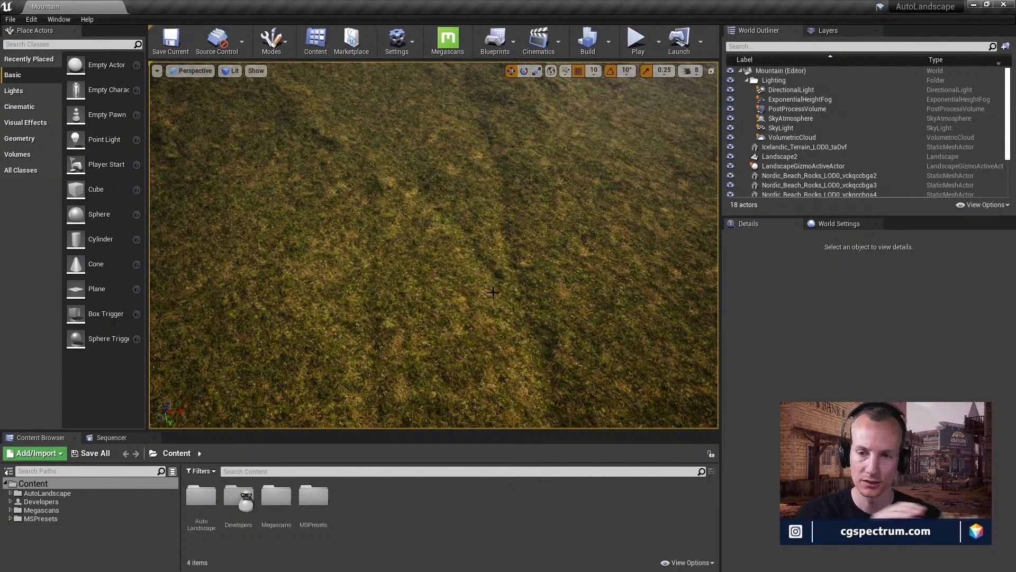
pyautogui.moveTo(478, 211); pyautogui.dragTo(526, 156, button='right')
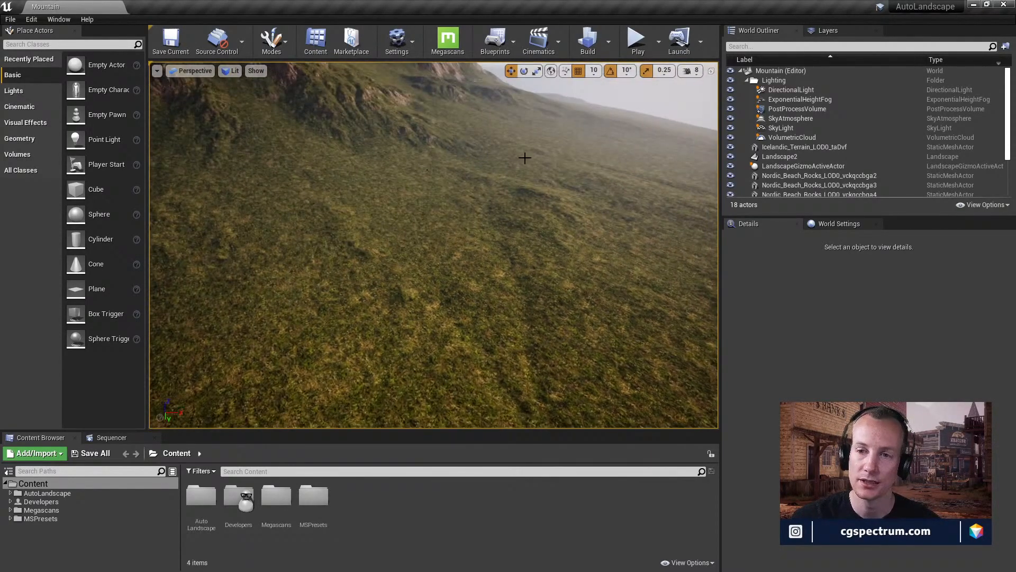
pyautogui.moveTo(430, 157); pyautogui.dragTo(328, 183, button='right')
pyautogui.moveTo(441, 185); pyautogui.dragTo(517, 234, button='right')
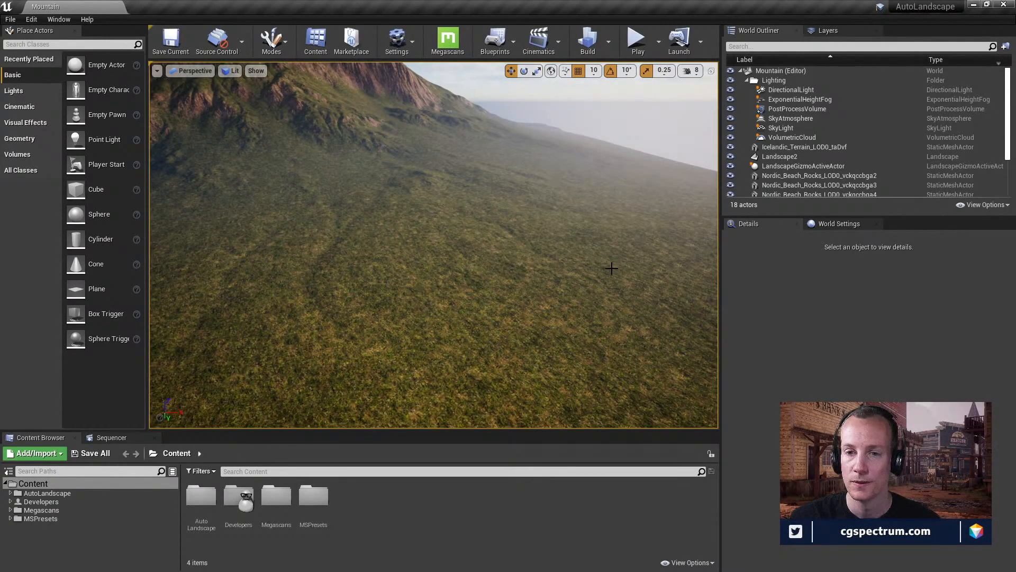
pyautogui.moveTo(604, 282)
pyautogui.mouseDown(button='right')
pyautogui.moveTo(605, 309)
pyautogui.moveTo(604, 283)
pyautogui.mouseUp(button='right')
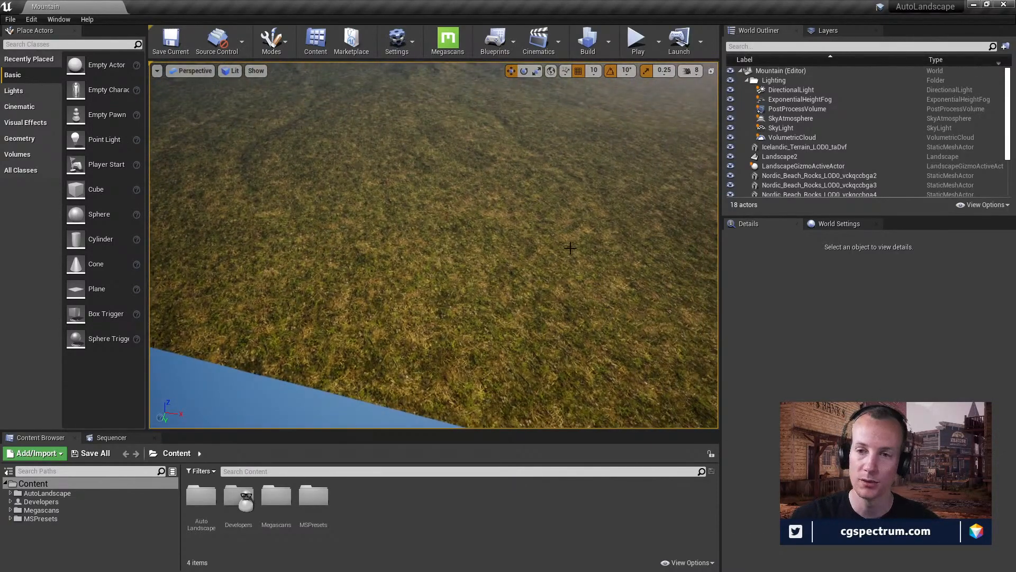
# - Select the landscape, locate its assigned material MI_Landscape_Mountain, and open that material instance in a maximized editor
pyautogui.click(599, 272)
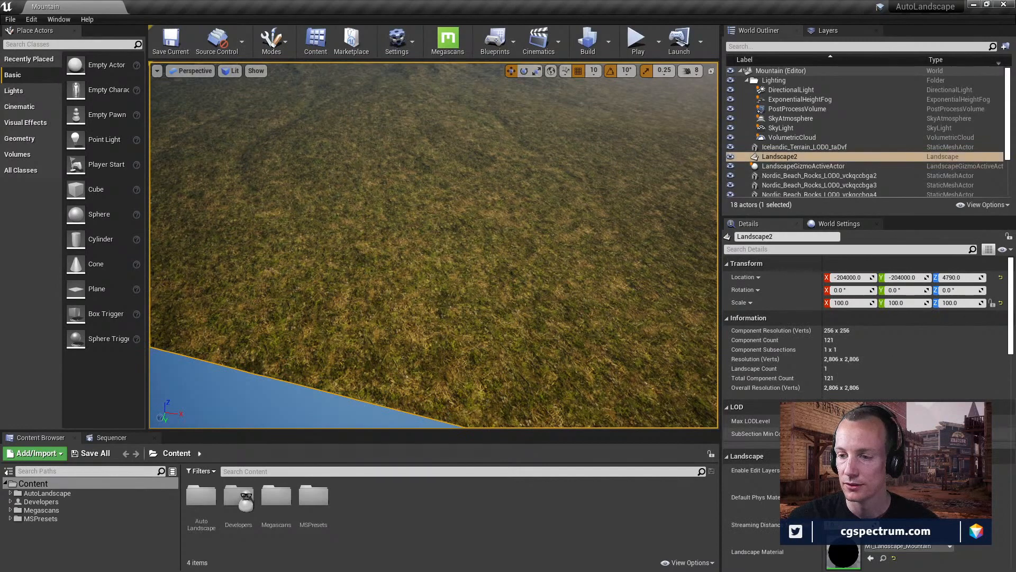
pyautogui.click(883, 559)
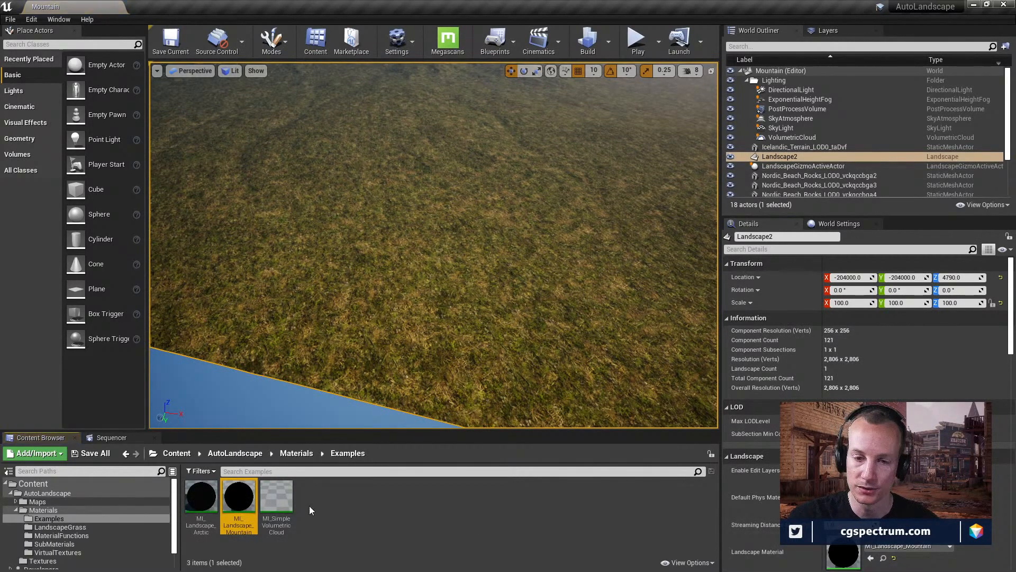
pyautogui.doubleClick(239, 503)
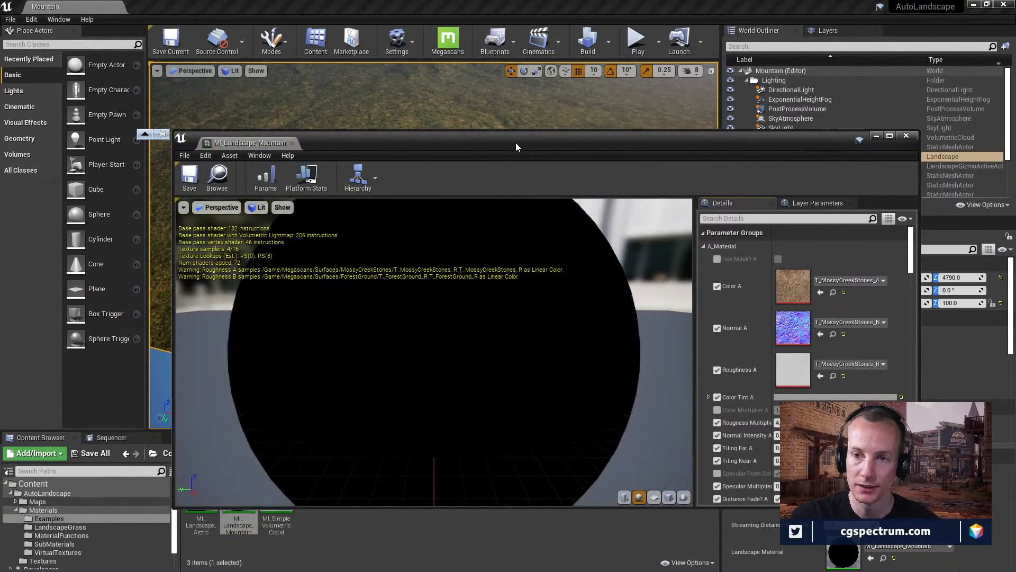
pyautogui.doubleClick(515, 142)
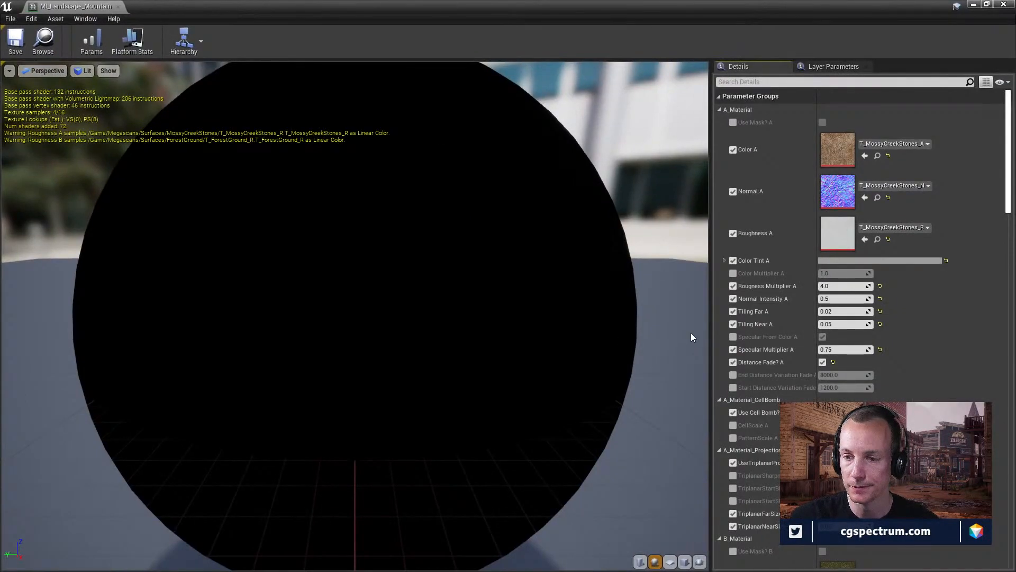
# - Review the A_Material and B_Material parameter groups of the mountain landscape material instance
pyautogui.scroll(-3, 657, 367)
pyautogui.scroll(3, 607, 353)
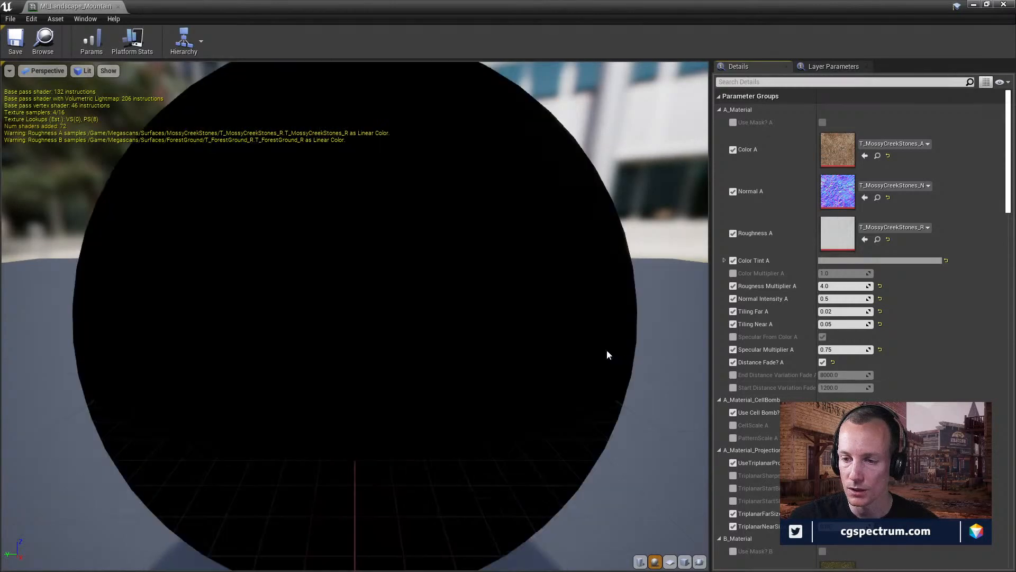
pyautogui.scroll(-2, 888, 365)
pyautogui.scroll(-5, 885, 361)
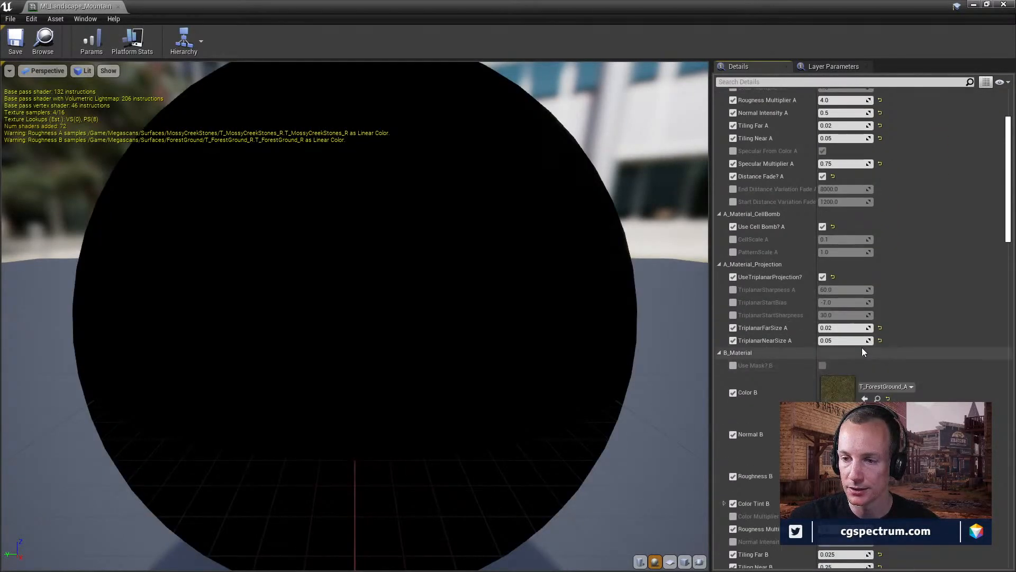
pyautogui.scroll(-4, 877, 356)
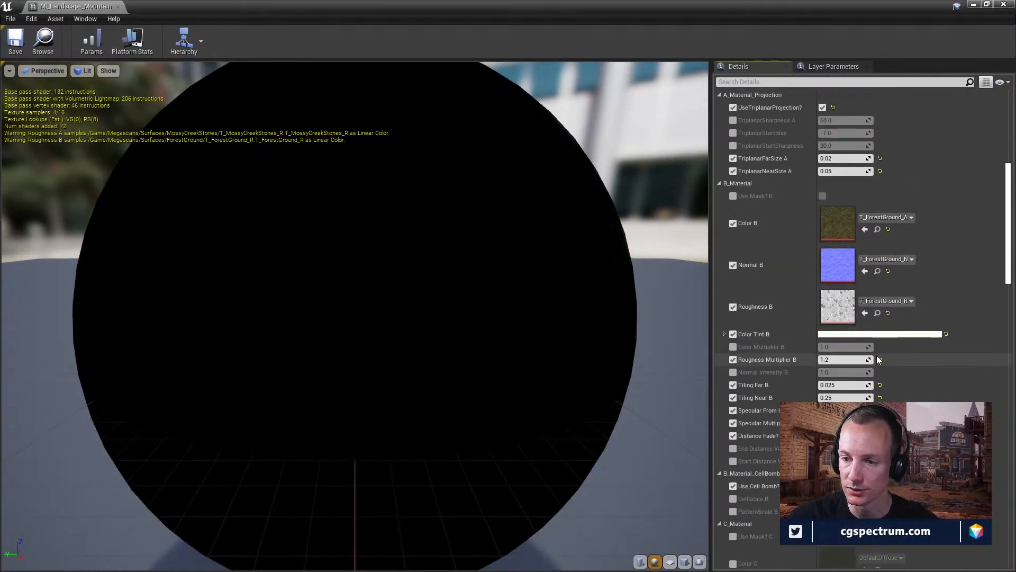
pyautogui.scroll(-1, 877, 360)
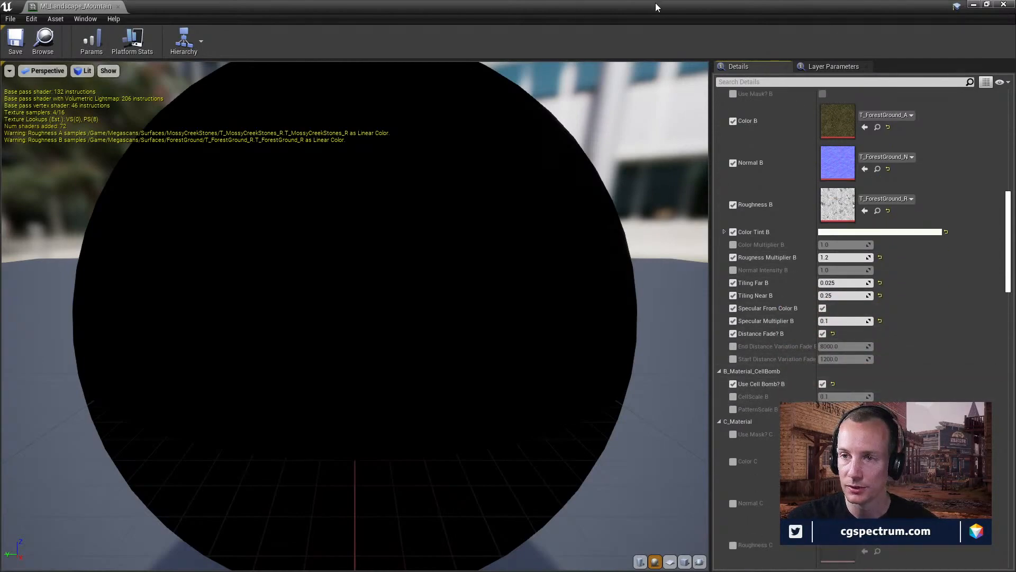
# - Disable Use Cell Bomb? B in the mountain material instance and view the landscape's ground tiling without it
pyautogui.moveTo(655, 2); pyautogui.dragTo(437, 286)
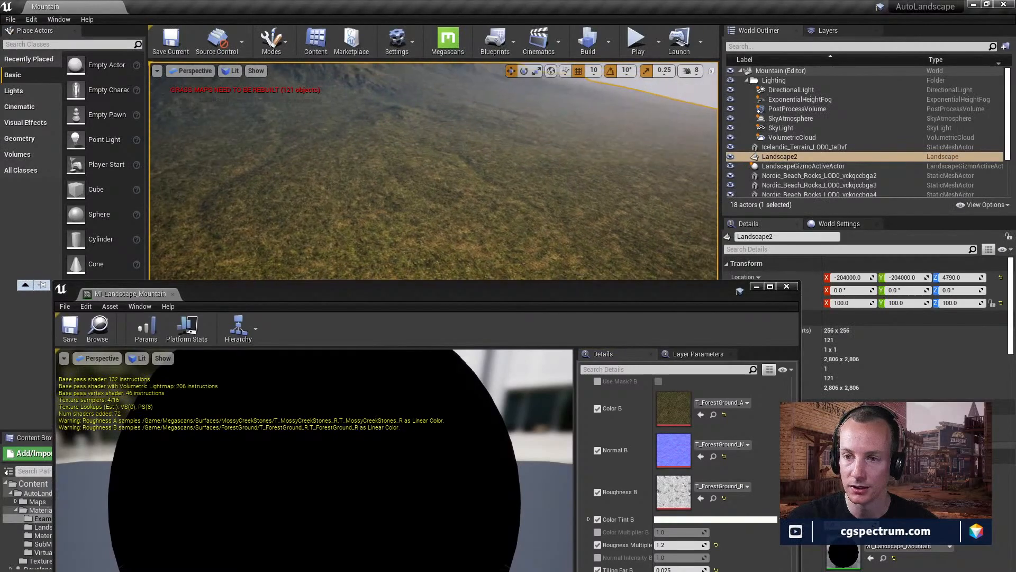
pyautogui.moveTo(717, 298); pyautogui.dragTo(377, 88)
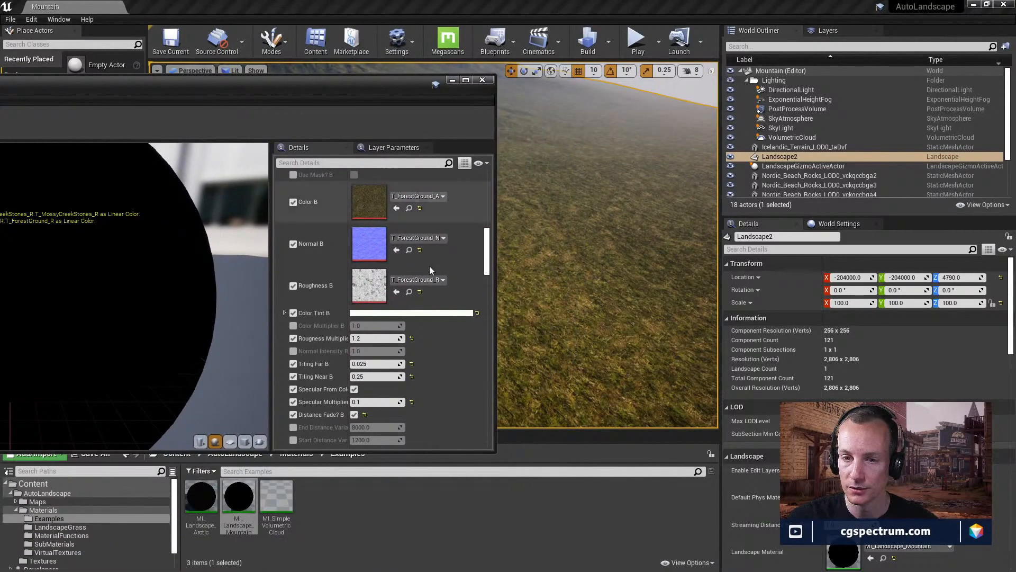
pyautogui.scroll(-5, 430, 266)
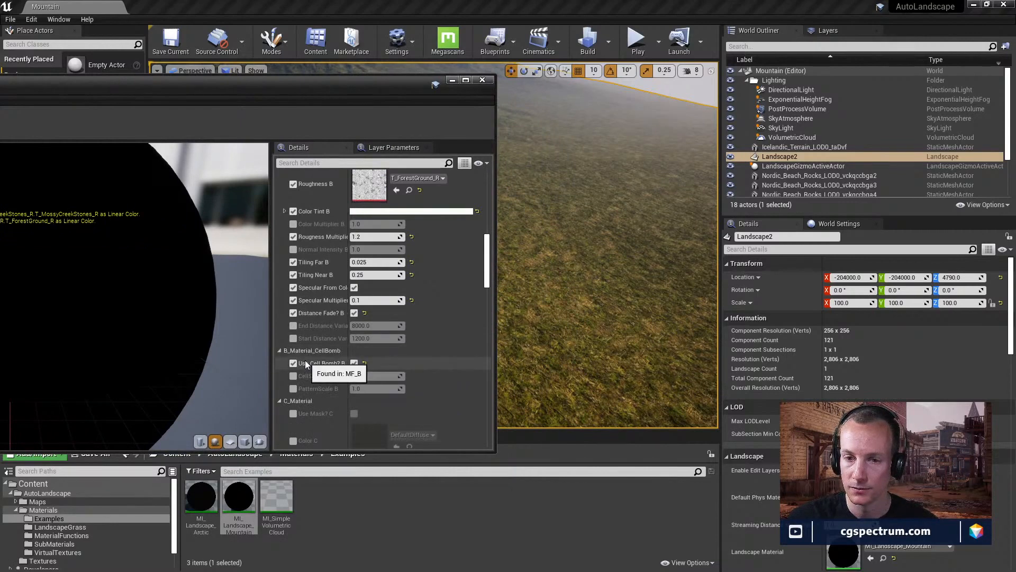
pyautogui.click(355, 363)
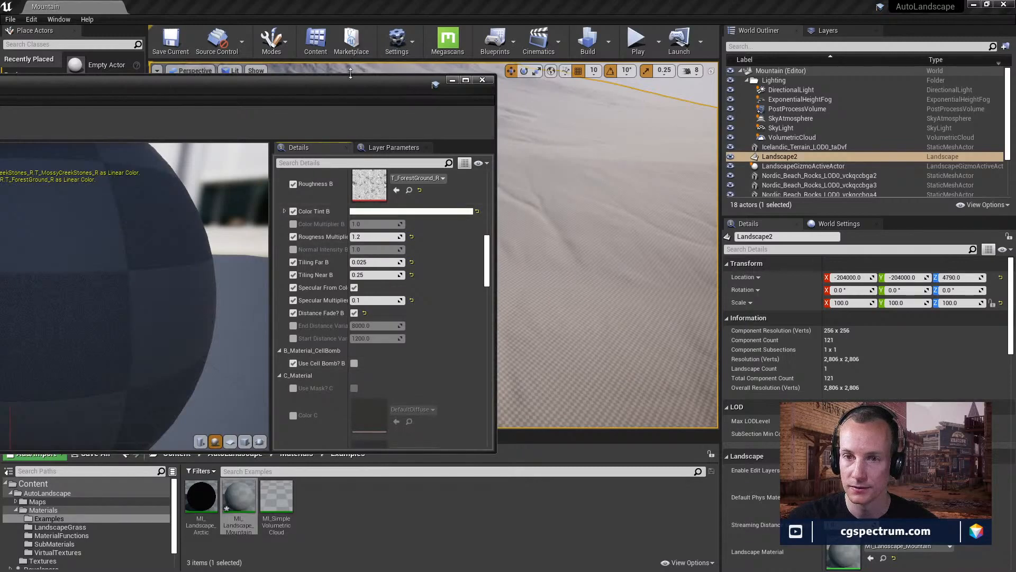
pyautogui.moveTo(349, 81); pyautogui.dragTo(644, 357)
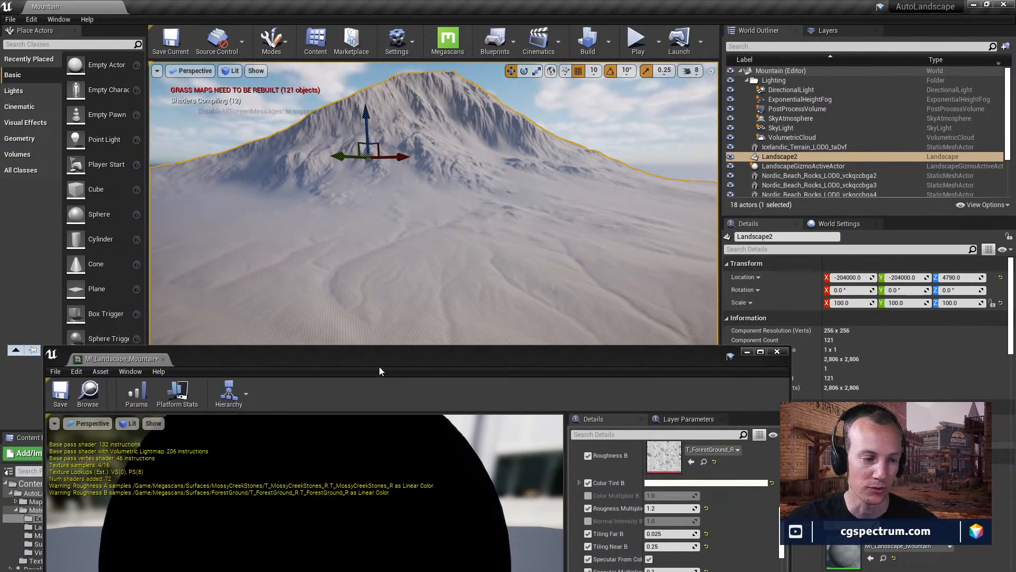
pyautogui.moveTo(442, 237); pyautogui.dragTo(317, 214, button='right')
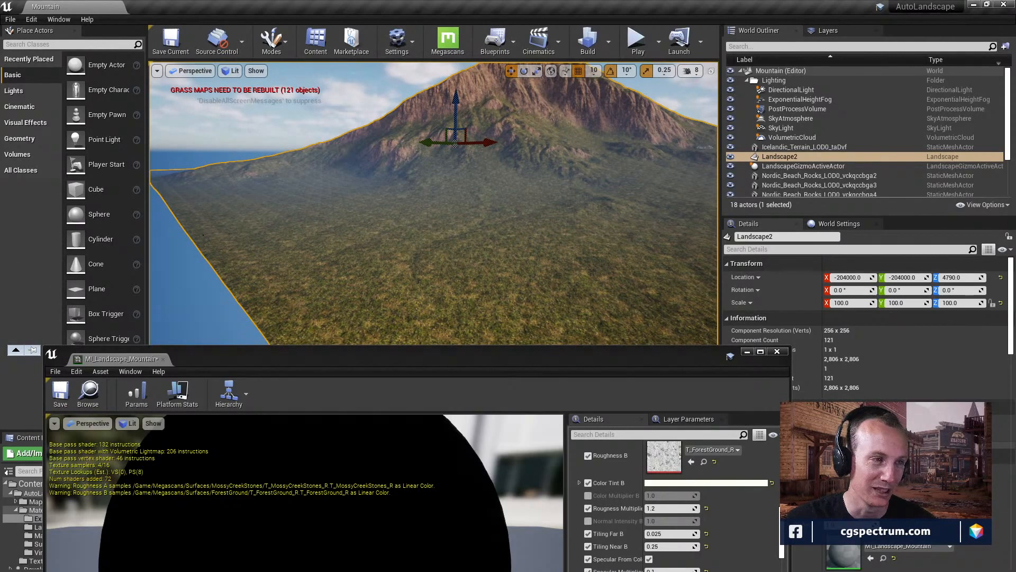
pyautogui.moveTo(1, 122); pyautogui.dragTo(406, 60)
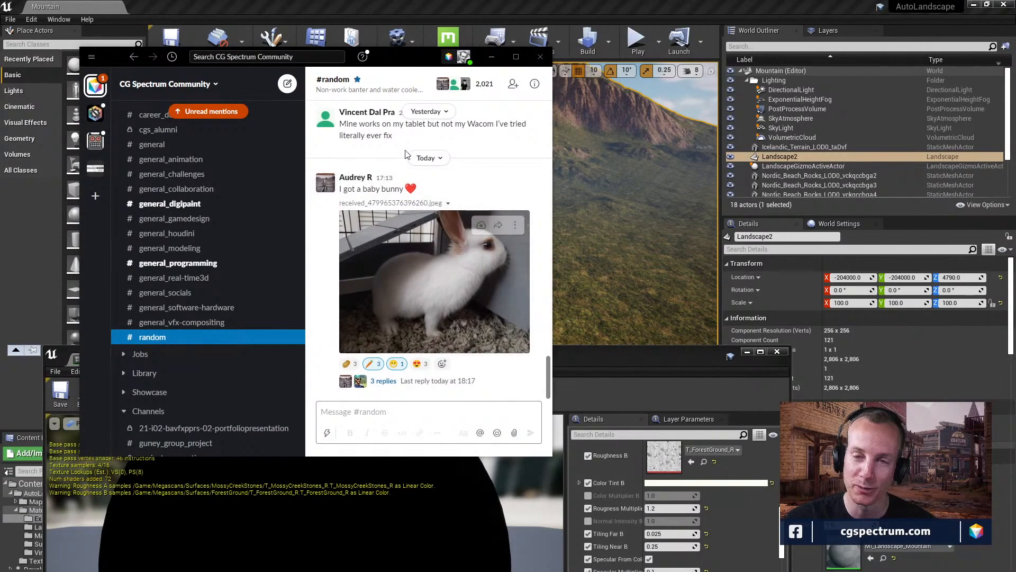
pyautogui.moveTo(401, 55); pyautogui.dragTo(0, 58)
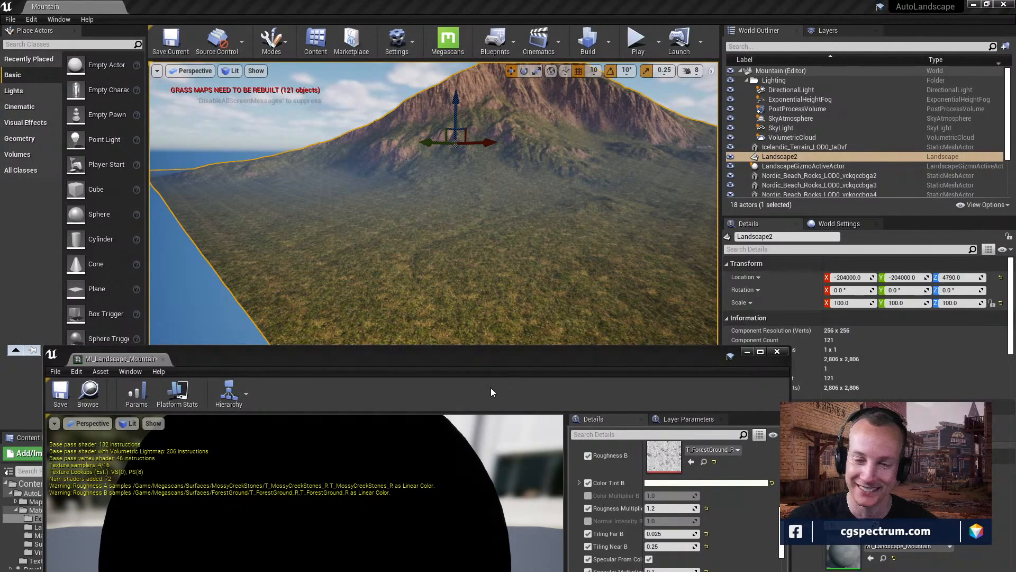
# - Examine the grass texture repetition across the mountain's slopes and outer plain, up close and from far above
pyautogui.moveTo(494, 360); pyautogui.dragTo(429, 309)
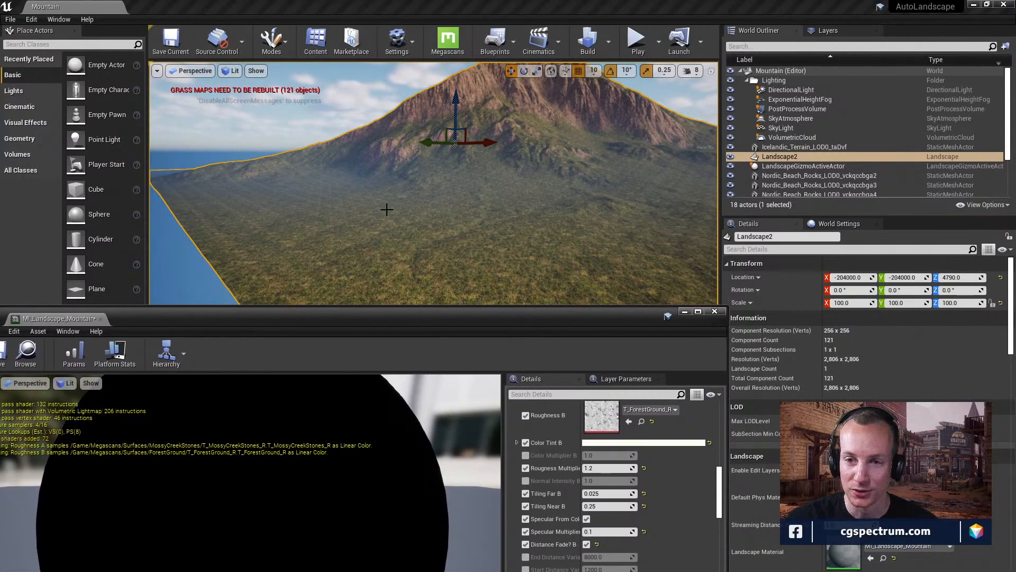
pyautogui.moveTo(405, 202); pyautogui.dragTo(437, 197, button='right')
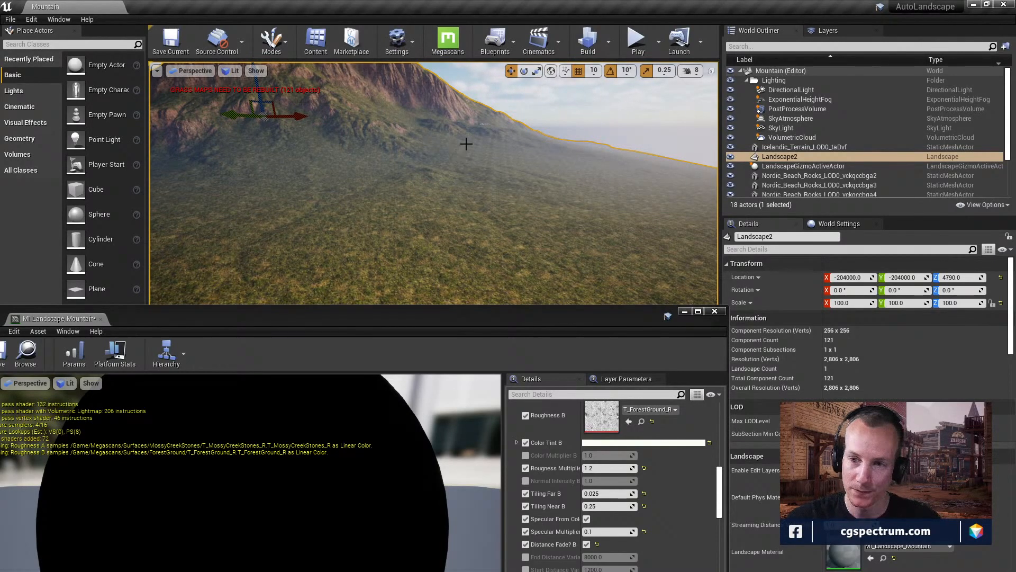
pyautogui.moveTo(429, 170); pyautogui.dragTo(381, 204, button='right')
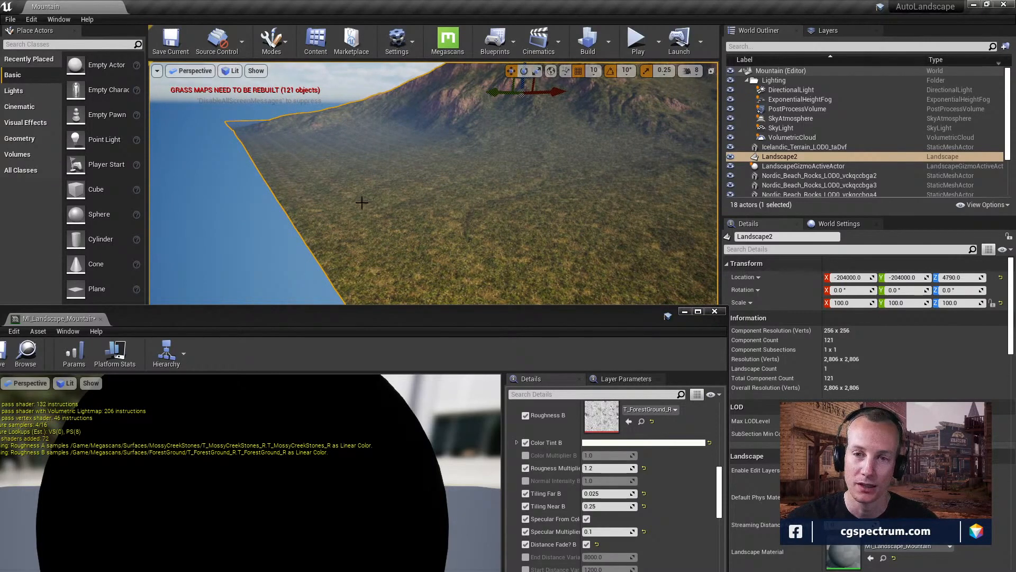
pyautogui.moveTo(369, 164); pyautogui.dragTo(464, 163, button='right')
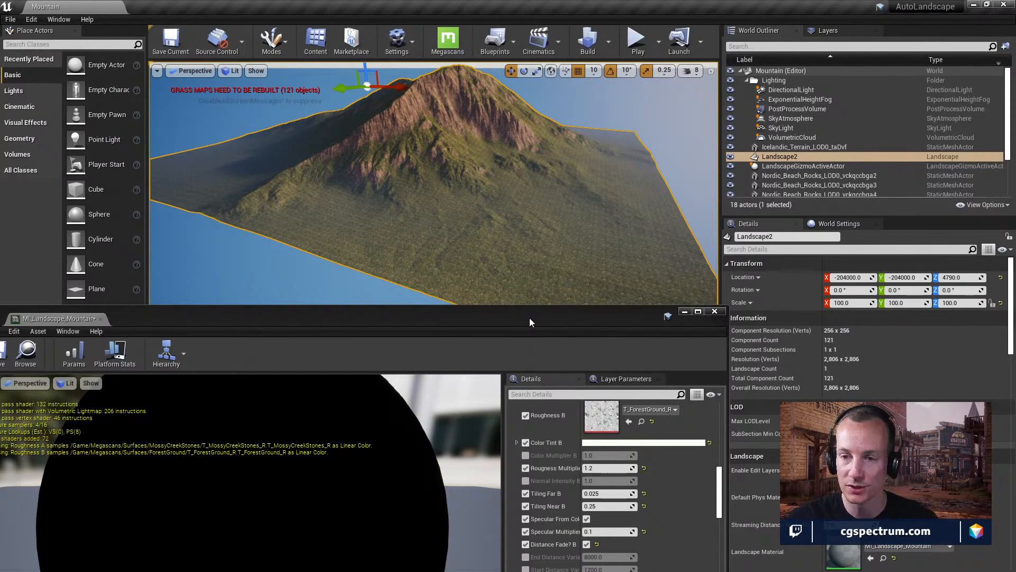
# - Re-enable Use Cell Bomb? B in the mountain material instance and view the grass slope up close
pyautogui.moveTo(530, 317); pyautogui.dragTo(476, 388)
pyautogui.click(466, 499)
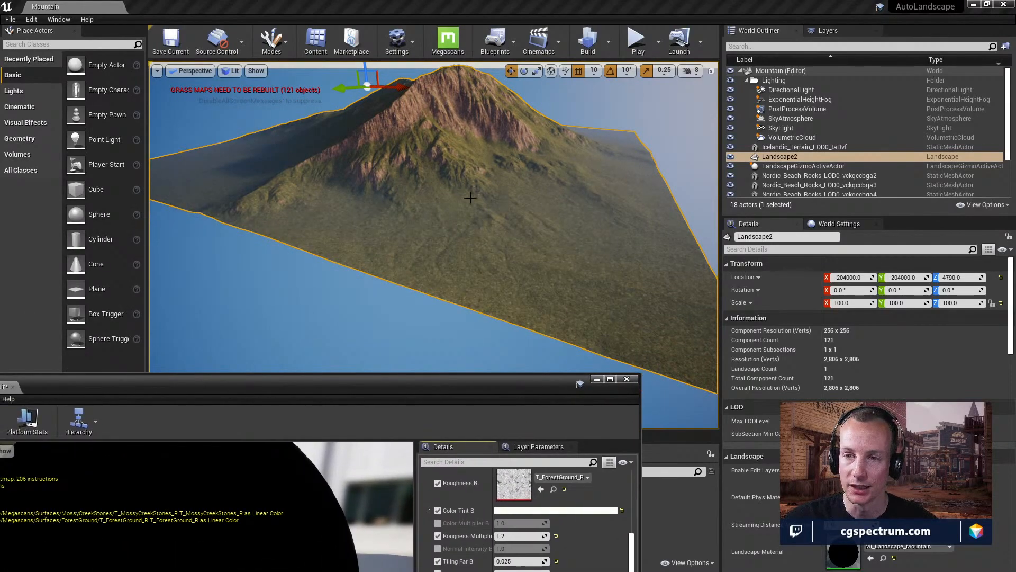
pyautogui.moveTo(471, 198); pyautogui.dragTo(509, 259, button='right')
pyautogui.press('w')
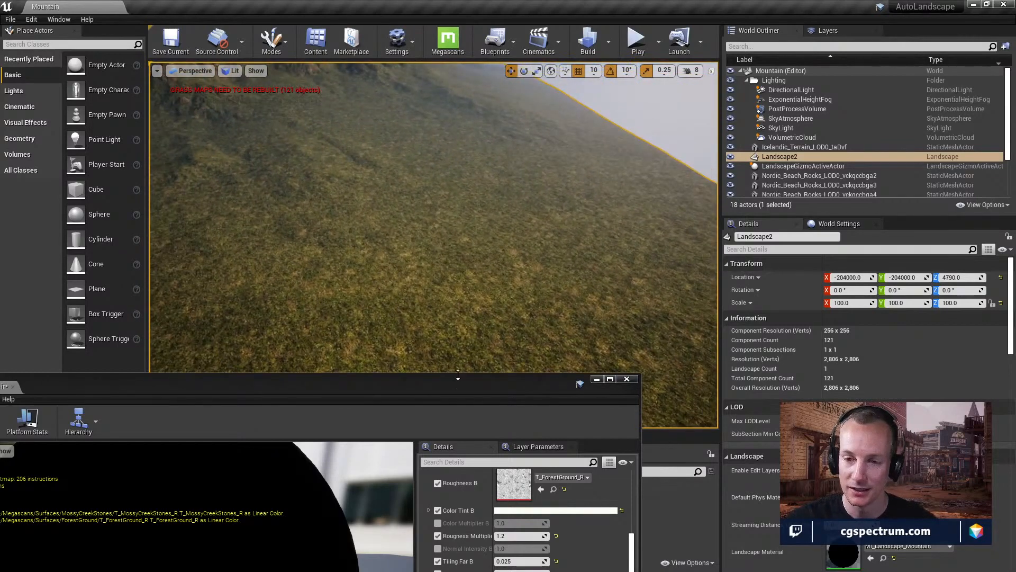
# - Recheck the B_Material settings against the landscape near and far, and close the mountain material instance editor
pyautogui.moveTo(550, 380); pyautogui.dragTo(568, 107)
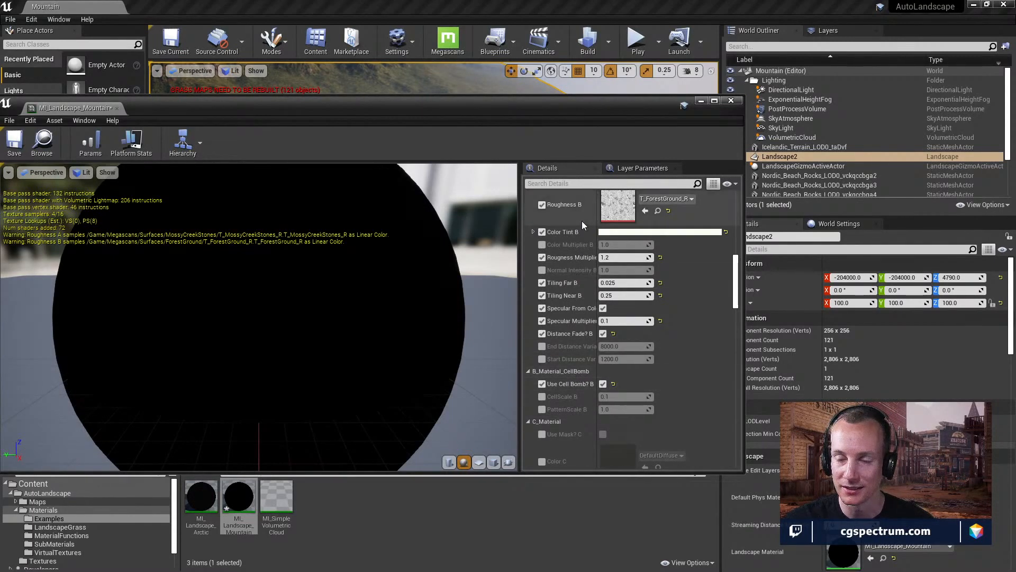
pyautogui.moveTo(539, 110); pyautogui.dragTo(584, 395)
pyautogui.press('w')
pyautogui.moveTo(434, 223)
pyautogui.mouseDown(button='right')
pyautogui.moveTo(468, 219)
pyautogui.moveTo(461, 227)
pyautogui.moveTo(474, 212)
pyautogui.moveTo(458, 230)
pyautogui.moveTo(442, 225)
pyautogui.mouseUp(button='right')
pyautogui.press('s')
pyautogui.press('f')
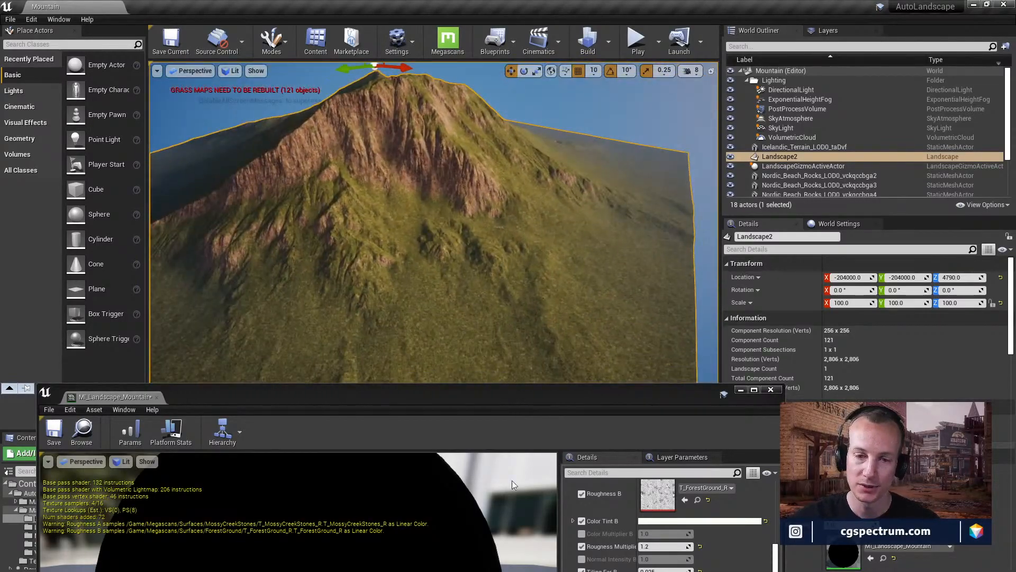
pyautogui.click(771, 389)
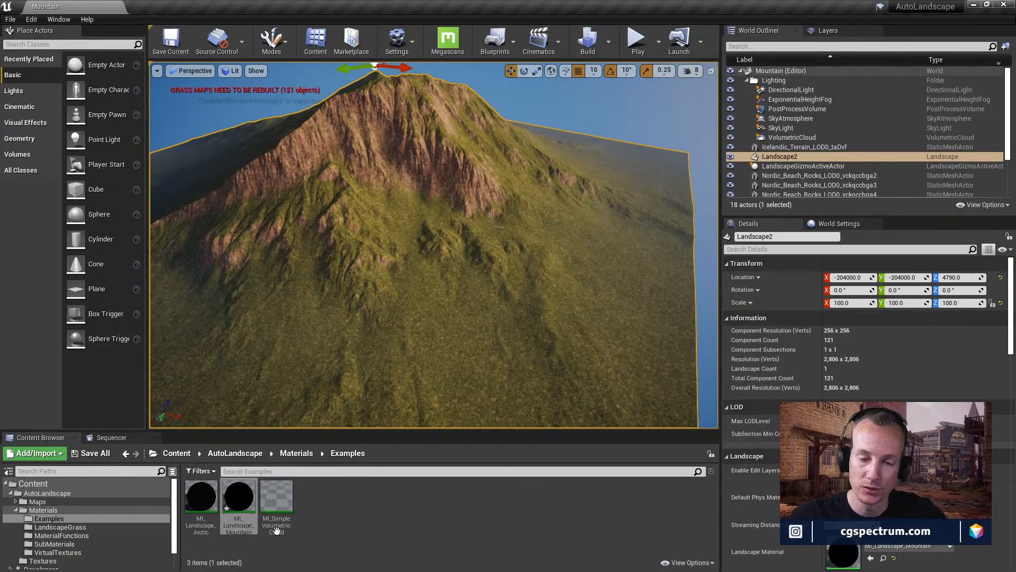
# - Switch the level editor to Landscape mode and show the Paint tool's target layers
pyautogui.press('w')
pyautogui.moveTo(340, 180)
pyautogui.mouseDown(button='right')
pyautogui.moveTo(341, 192)
pyautogui.moveTo(343, 180)
pyautogui.mouseUp(button='right')
pyautogui.press('s')
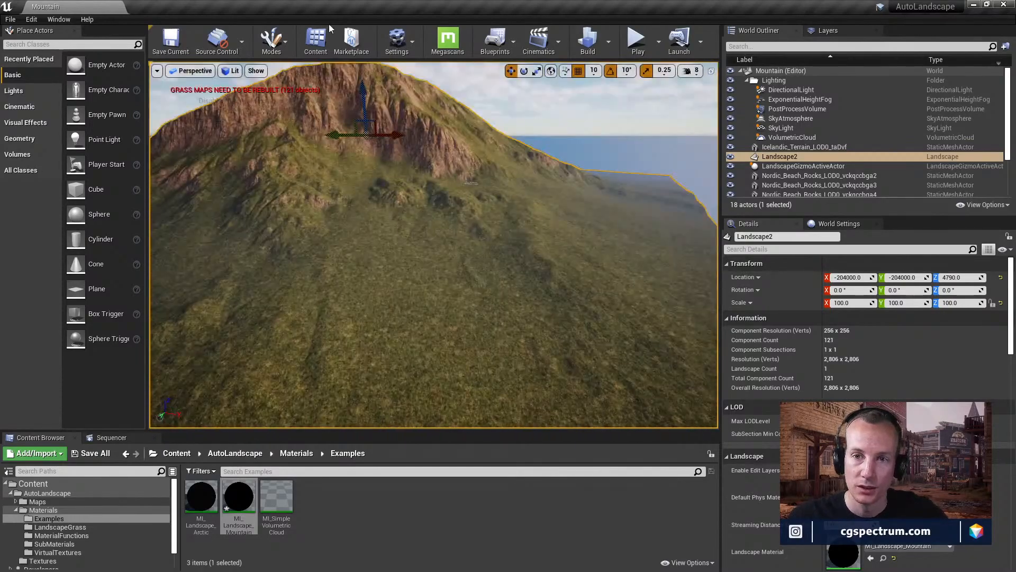
pyautogui.click(271, 39)
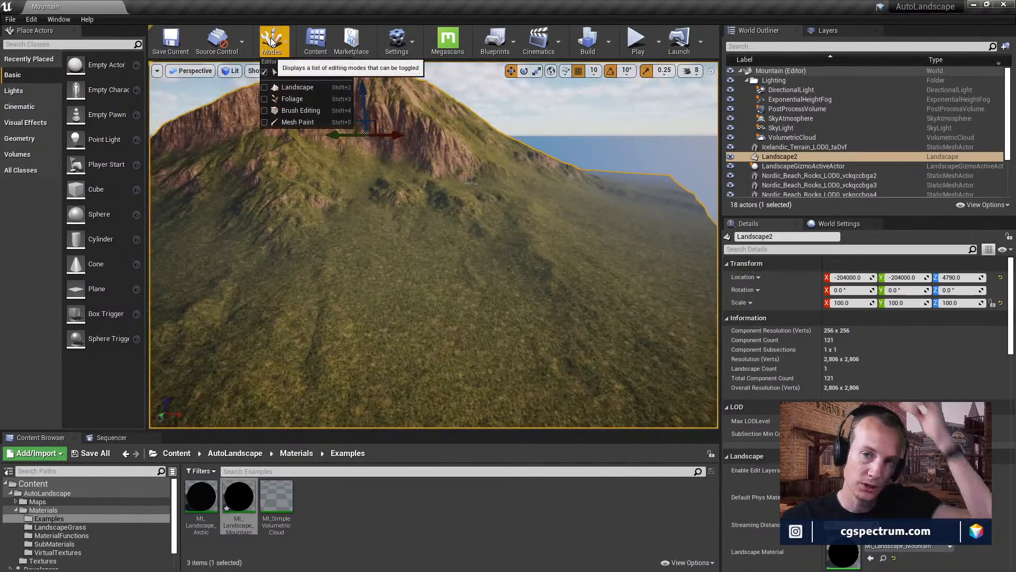
pyautogui.click(300, 89)
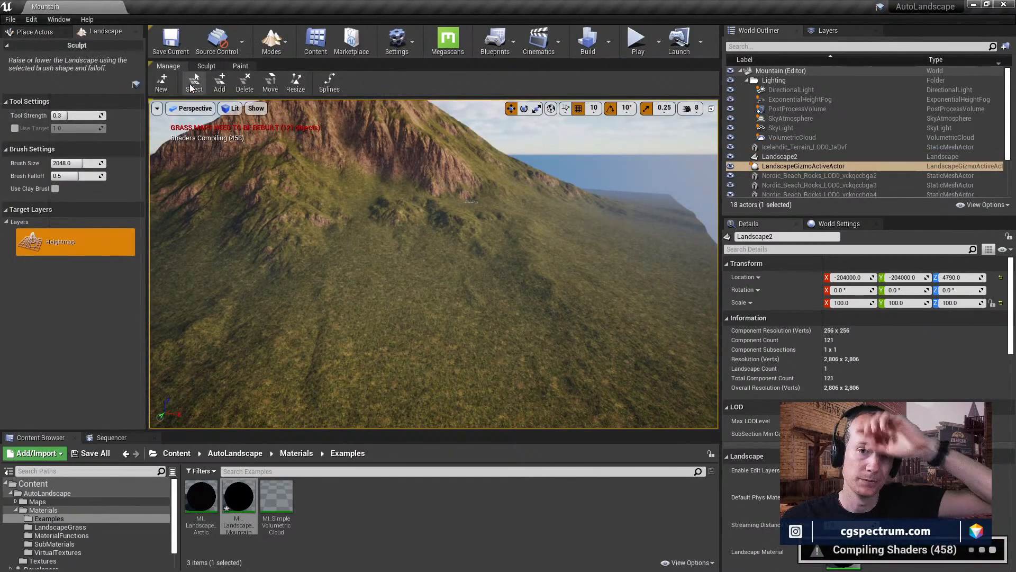
pyautogui.click(240, 66)
pyautogui.scroll(-1, 90, 290)
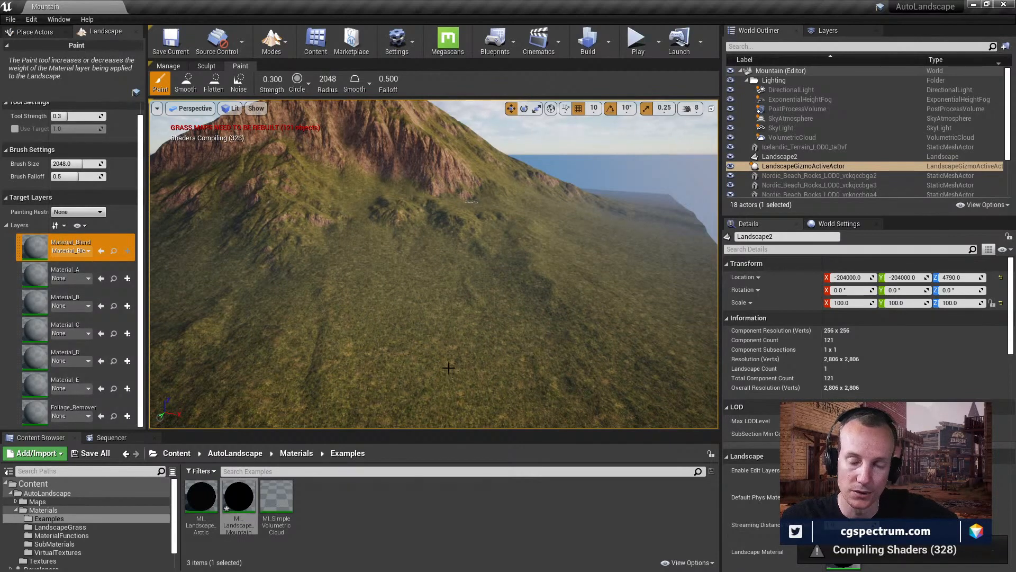
# - Examine how the grass and rock materials blend over the mountain's slopes, ridges and cliffs from several distances
pyautogui.moveTo(449, 367); pyautogui.dragTo(407, 375, button='right')
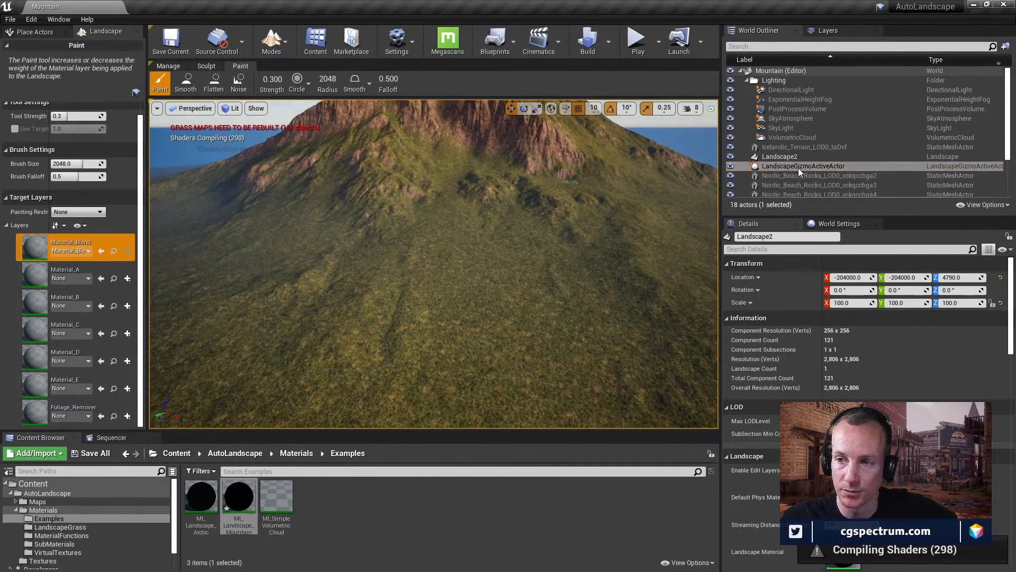
pyautogui.scroll(-5, 488, 260)
pyautogui.rightClick(488, 261)
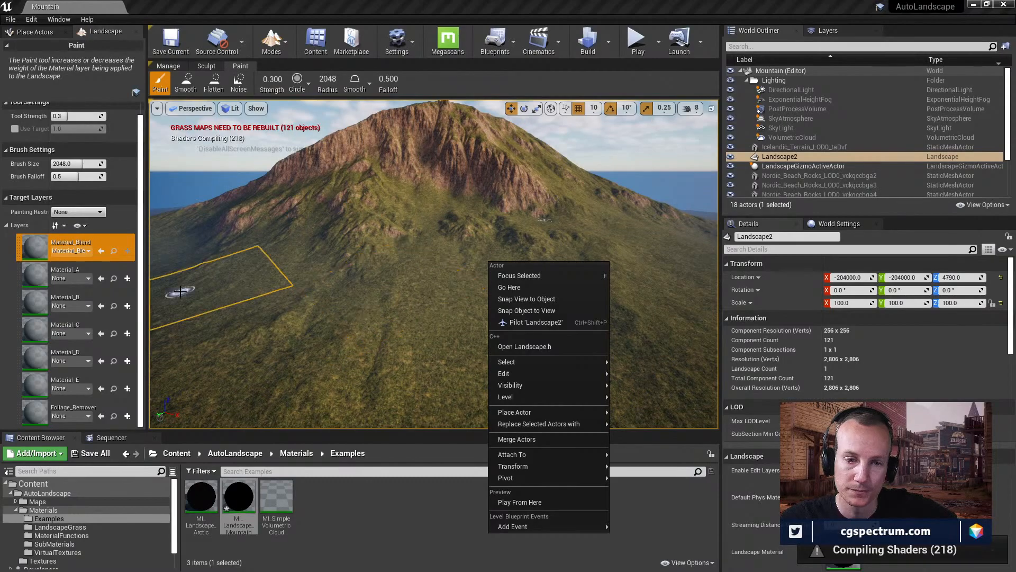
pyautogui.moveTo(398, 251)
pyautogui.mouseDown(button='right')
pyautogui.moveTo(395, 317)
pyautogui.moveTo(395, 159)
pyautogui.moveTo(397, 228)
pyautogui.moveTo(426, 224)
pyautogui.moveTo(435, 275)
pyautogui.moveTo(495, 262)
pyautogui.moveTo(509, 275)
pyautogui.moveTo(490, 275)
pyautogui.moveTo(488, 227)
pyautogui.mouseUp(button='right')
pyautogui.press('w')
pyautogui.press('w')
pyautogui.press('s')
pyautogui.press('w')
pyautogui.press('s')
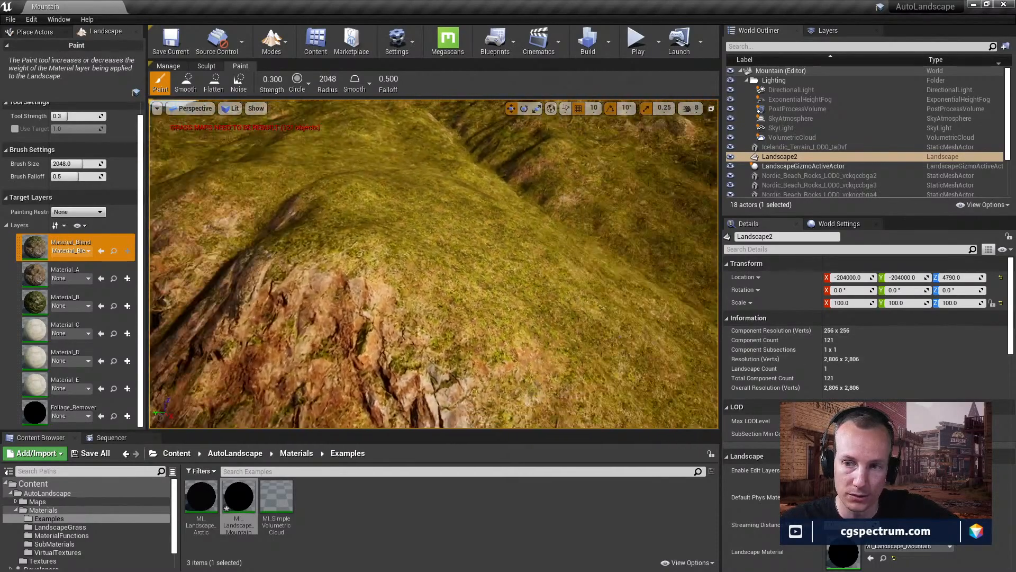
pyautogui.moveTo(434, 264); pyautogui.dragTo(540, 262, button='right')
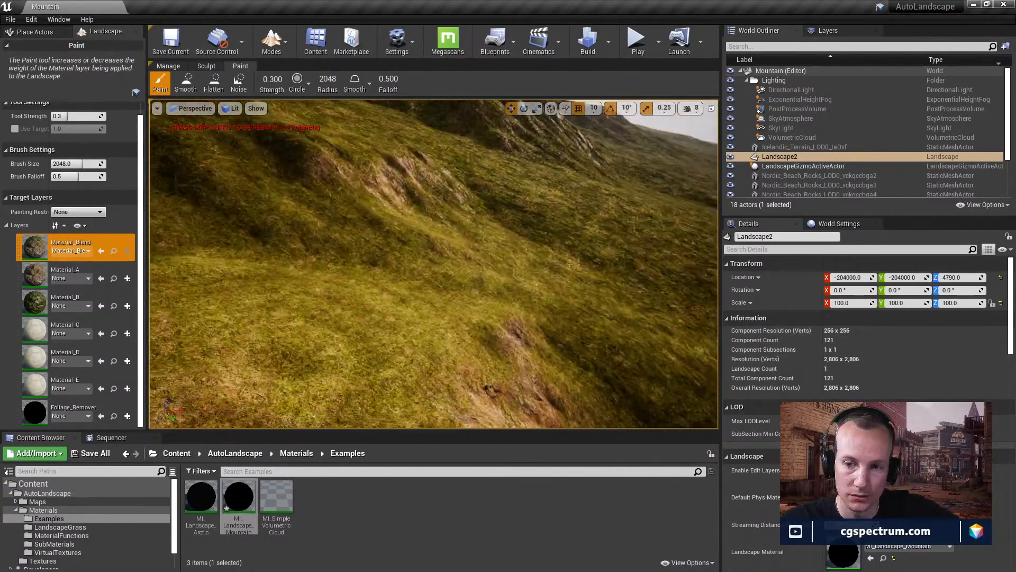
pyautogui.moveTo(434, 265); pyautogui.dragTo(371, 302, button='right')
pyautogui.moveTo(417, 235)
pyautogui.mouseDown(button='right')
pyautogui.moveTo(323, 217)
pyautogui.moveTo(265, 182)
pyautogui.mouseUp(button='right')
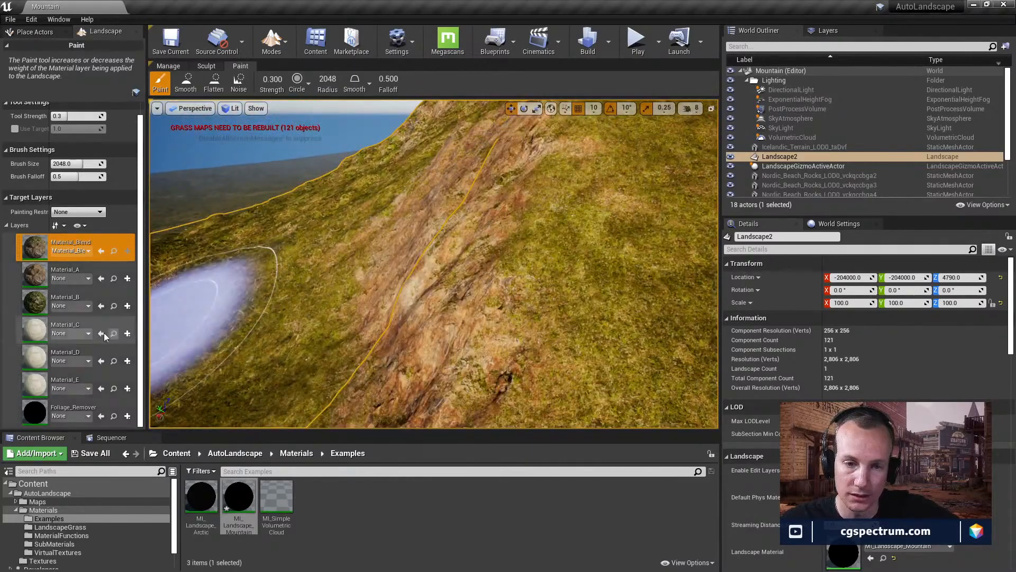
pyautogui.moveTo(229, 313)
pyautogui.mouseDown(button='right')
pyautogui.moveTo(251, 350)
pyautogui.moveTo(228, 371)
pyautogui.mouseUp(button='right')
pyautogui.moveTo(324, 272)
pyautogui.mouseDown(button='right')
pyautogui.moveTo(297, 281)
pyautogui.moveTo(307, 283)
pyautogui.moveTo(288, 297)
pyautogui.mouseUp(button='right')
pyautogui.moveTo(397, 256); pyautogui.dragTo(433, 249, button='right')
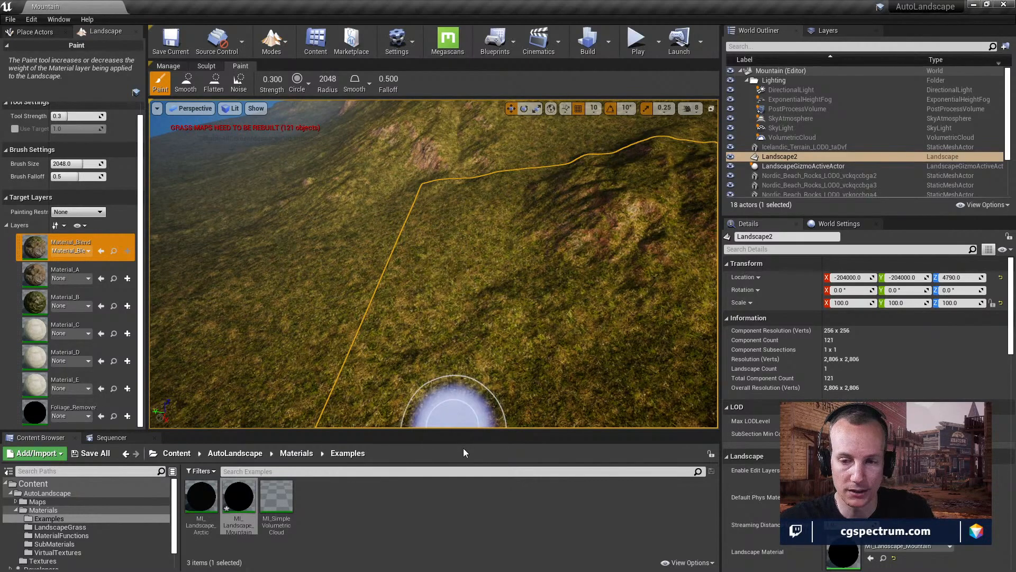
# - Enlarge the Content Browser and bring the rocks at the "Virtual Texture Blend With Megascans Example" label into close view
pyautogui.moveTo(462, 431); pyautogui.dragTo(468, 344)
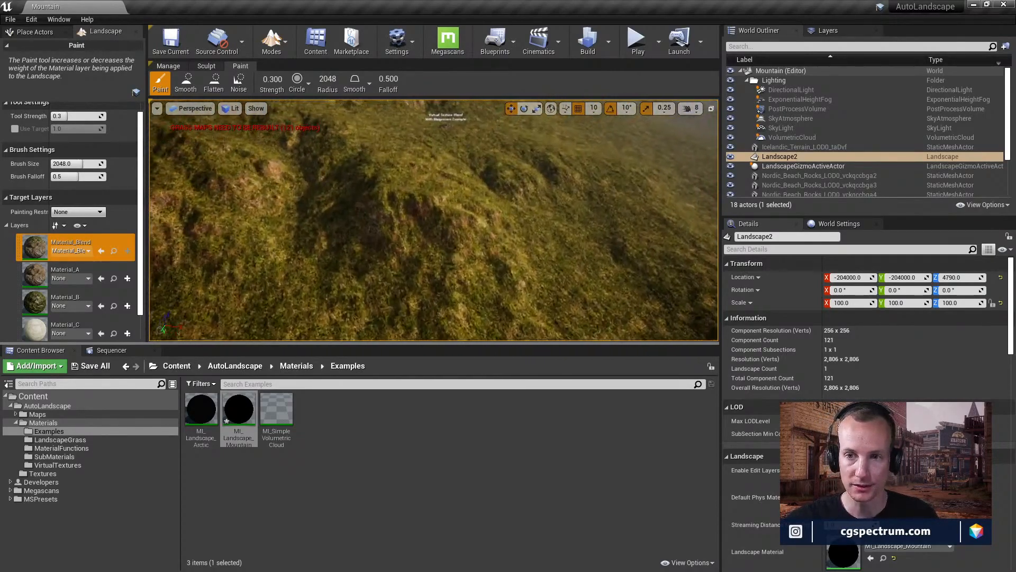
pyautogui.press('w')
pyautogui.moveTo(434, 219)
pyautogui.mouseDown(button='right')
pyautogui.moveTo(455, 196)
pyautogui.moveTo(441, 246)
pyautogui.mouseUp(button='right')
pyautogui.moveTo(439, 223); pyautogui.dragTo(588, 224)
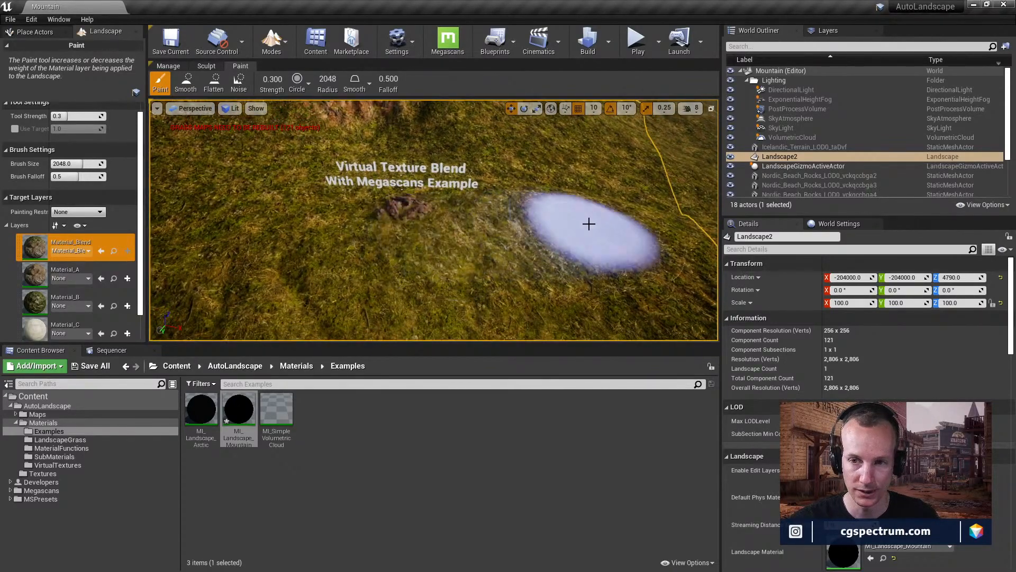
pyautogui.moveTo(601, 242); pyautogui.dragTo(604, 225, button='right')
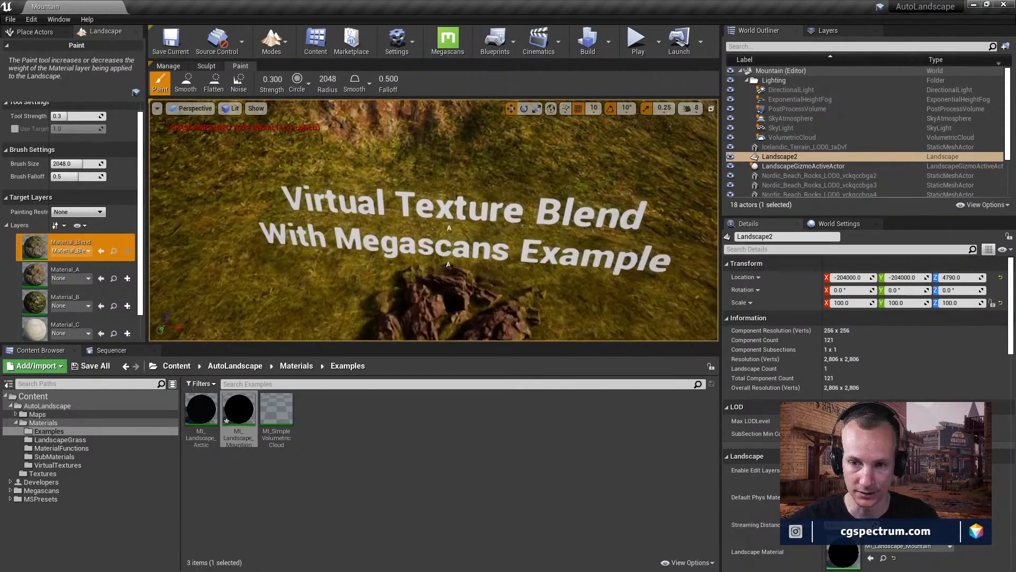
pyautogui.press('w')
pyautogui.moveTo(606, 220)
pyautogui.mouseDown(button='right')
pyautogui.moveTo(604, 205)
pyautogui.moveTo(580, 246)
pyautogui.moveTo(575, 227)
pyautogui.mouseUp(button='right')
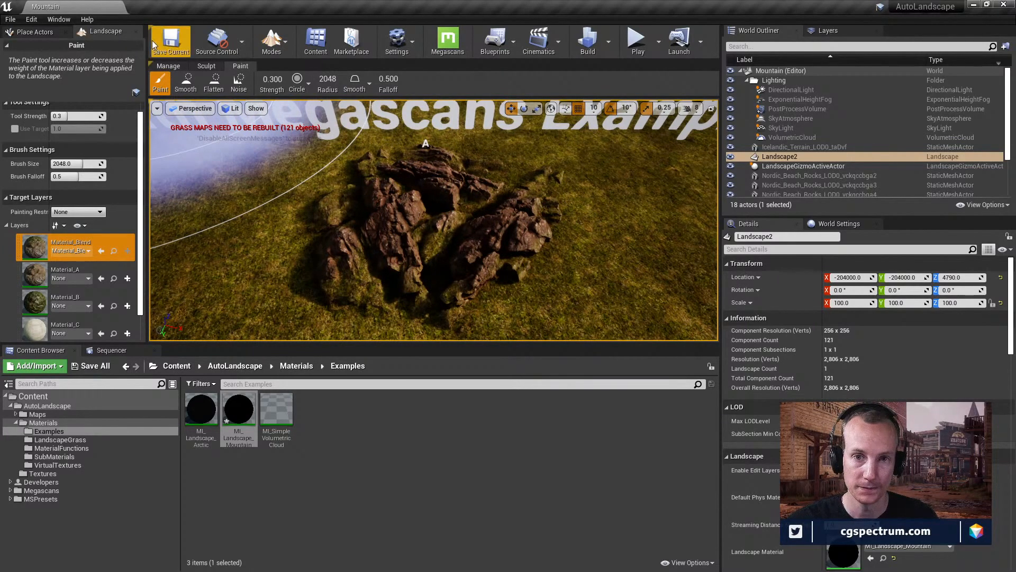
# - Leave Landscape mode and move the Nordic_Beach_Rocks_LOD0_vckqccbga2 rock across the grass, finishing with the landscape selected
pyautogui.click(46, 31)
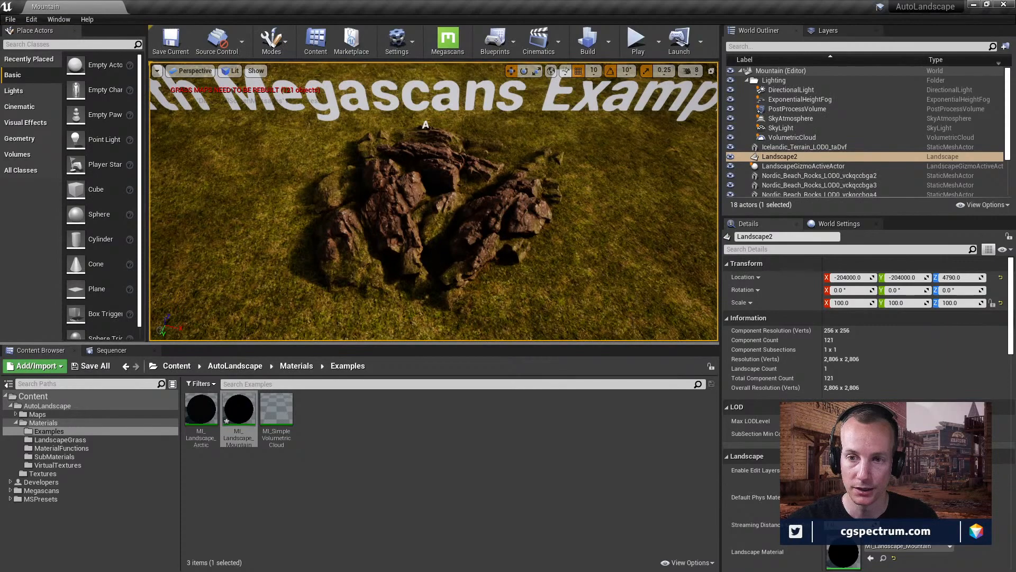
pyautogui.click(406, 213)
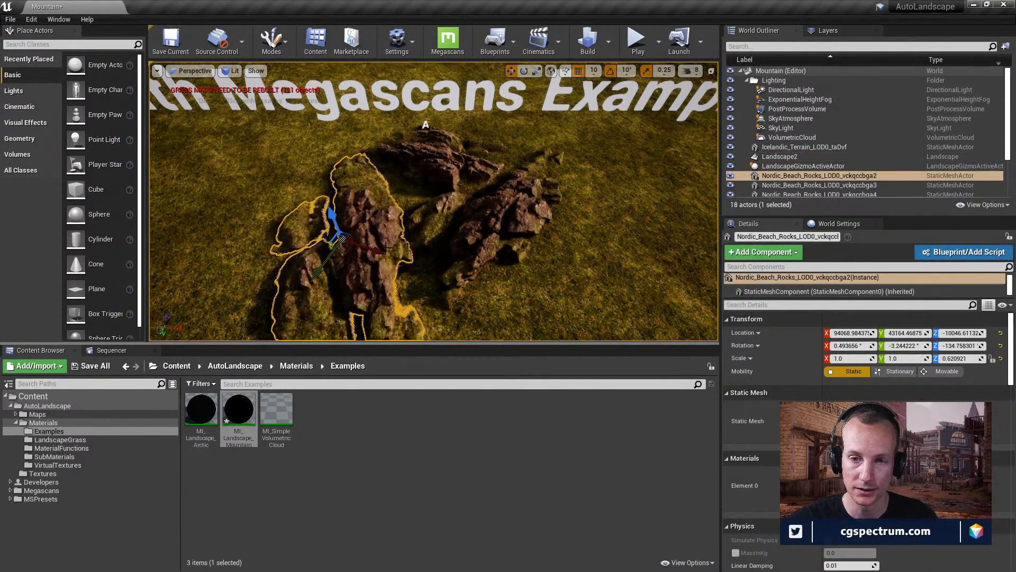
pyautogui.moveTo(386, 247)
pyautogui.mouseDown(button='right')
pyautogui.moveTo(352, 241)
pyautogui.moveTo(386, 265)
pyautogui.moveTo(365, 270)
pyautogui.moveTo(395, 236)
pyautogui.mouseUp(button='right')
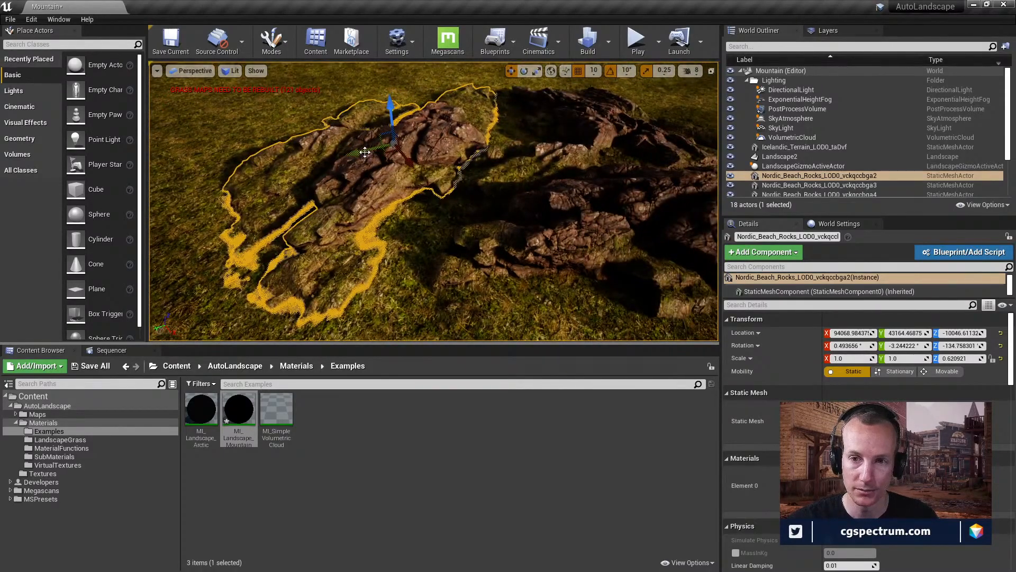
pyautogui.moveTo(364, 152); pyautogui.dragTo(327, 173)
pyautogui.click(372, 99)
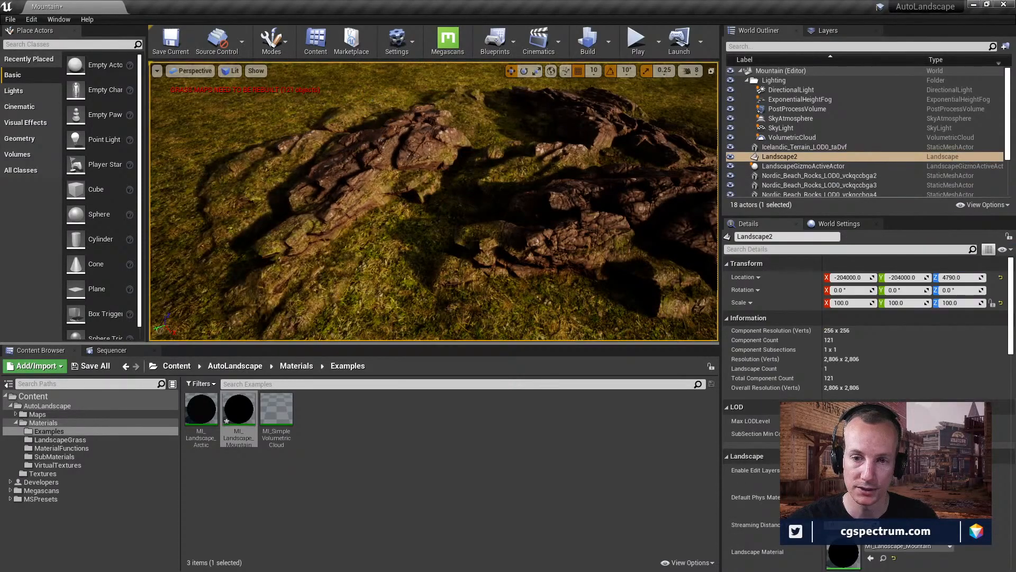
# - Slide the Nordic_Beach_Rocks_LOD0_vckqccbga2 rock along the grass to X about 94129, then select the landscape
pyautogui.moveTo(493, 243); pyautogui.dragTo(439, 252, button='right')
pyautogui.moveTo(493, 169); pyautogui.dragTo(508, 189, button='right')
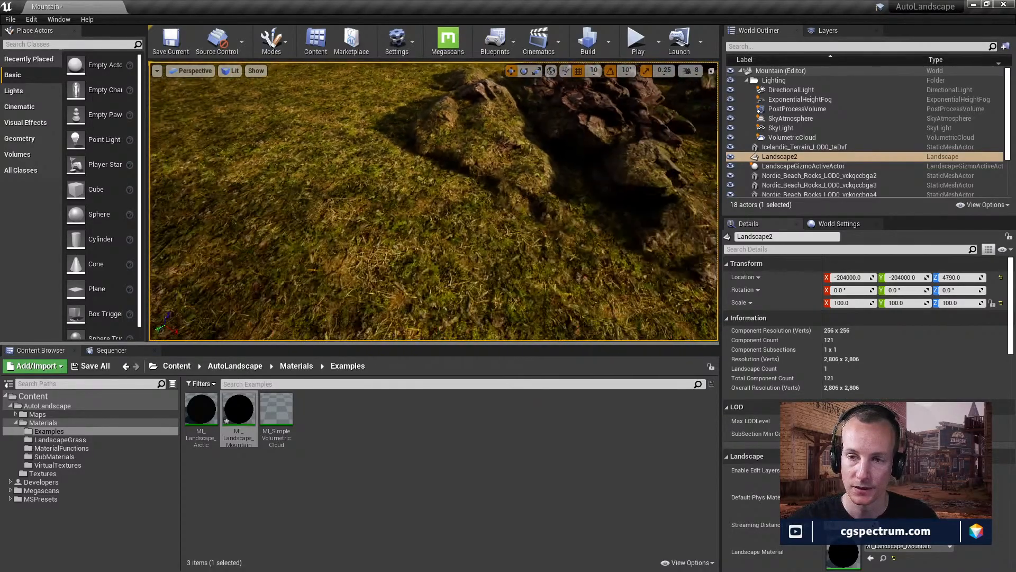
pyautogui.moveTo(360, 175); pyautogui.dragTo(365, 176, button='right')
pyautogui.moveTo(427, 195); pyautogui.dragTo(465, 193, button='right')
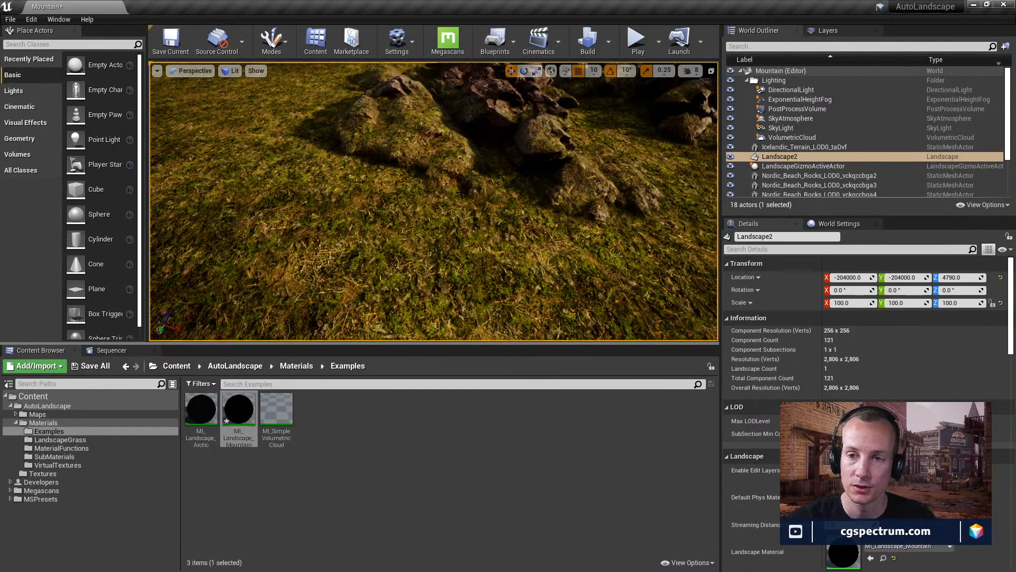
pyautogui.moveTo(504, 190); pyautogui.dragTo(540, 171, button='right')
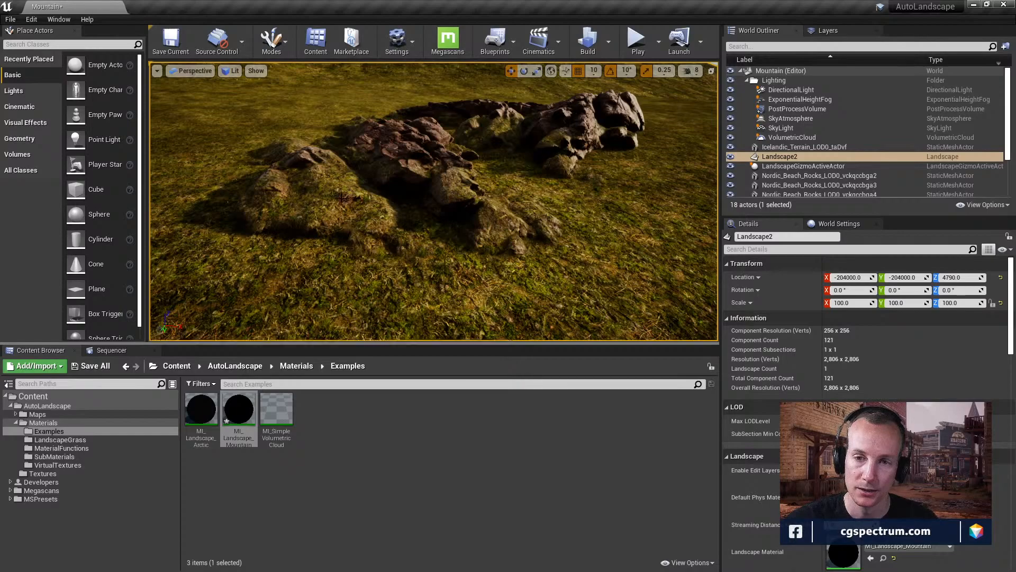
pyautogui.click(373, 160)
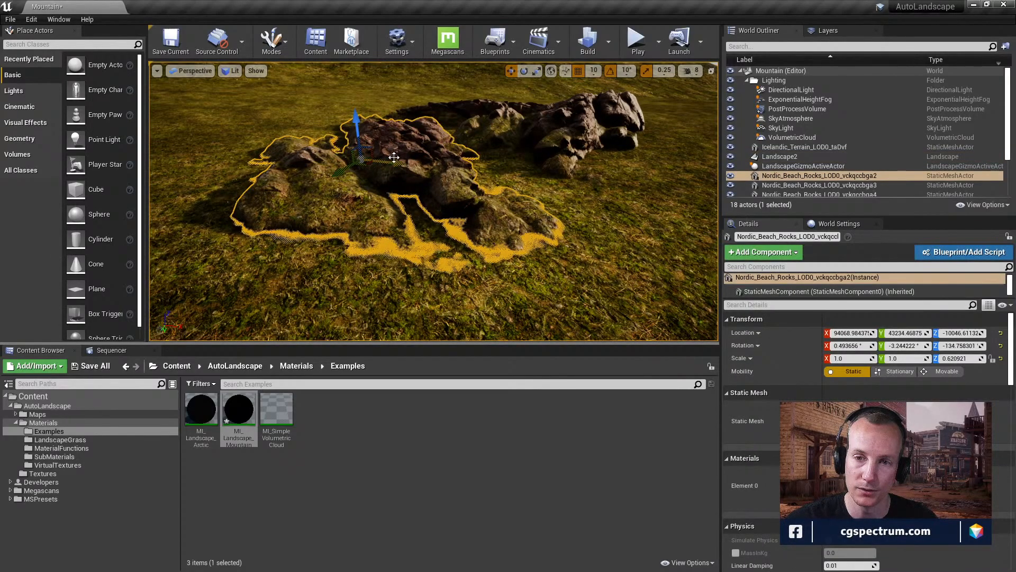
pyautogui.moveTo(373, 159); pyautogui.dragTo(415, 175)
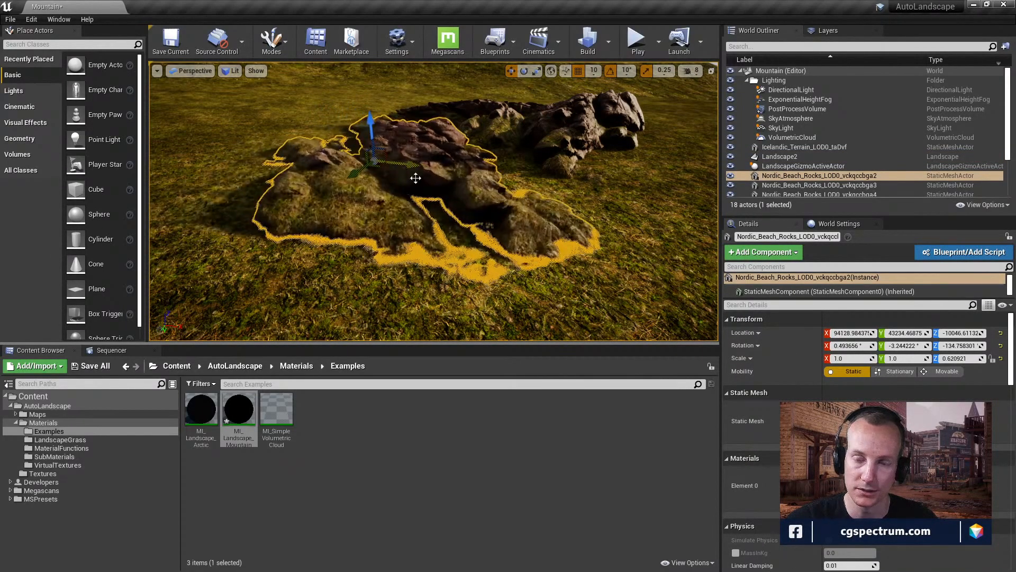
pyautogui.click(664, 203)
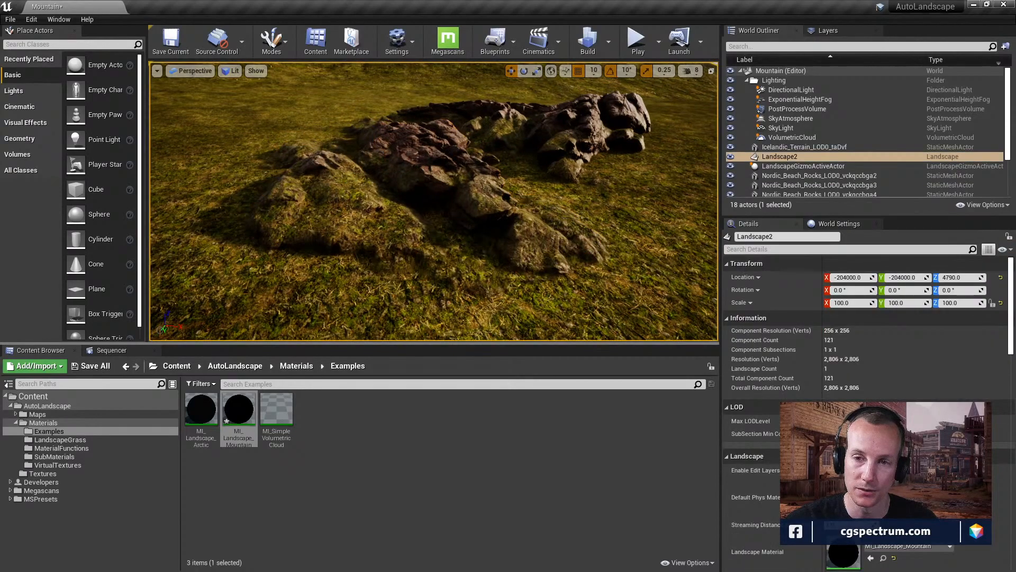
# - Select the Nordic_Beach_Rocks_LOD0_vckqccbga2 rock and locate its static mesh asset in the project content
pyautogui.click(533, 234)
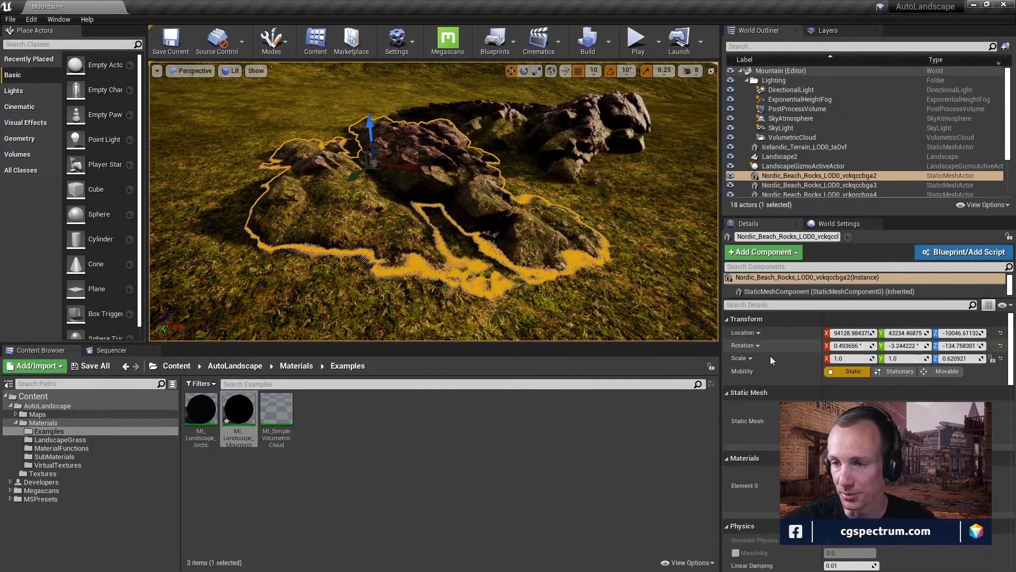
pyautogui.scroll(-10, 772, 358)
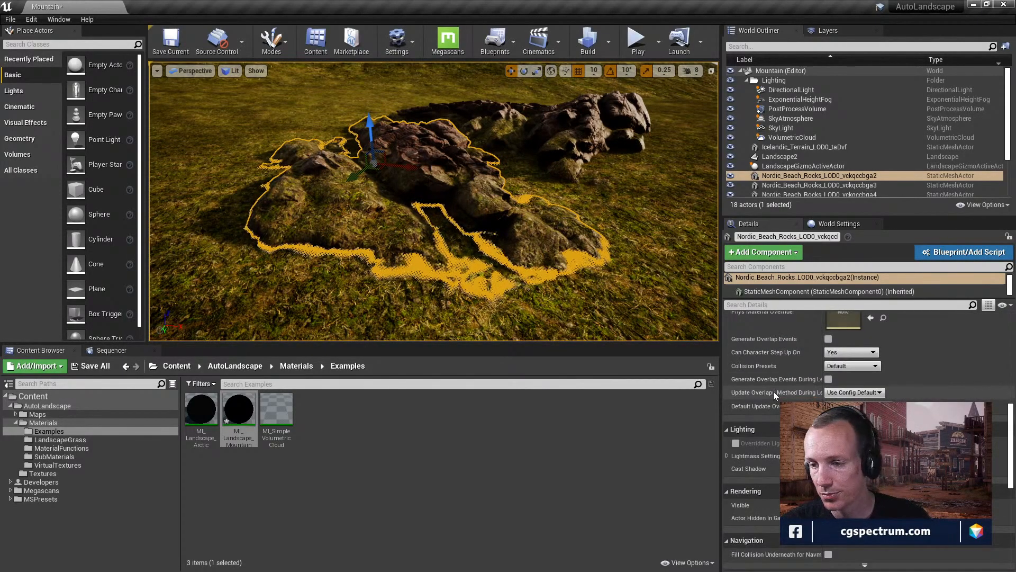
pyautogui.scroll(6, 773, 392)
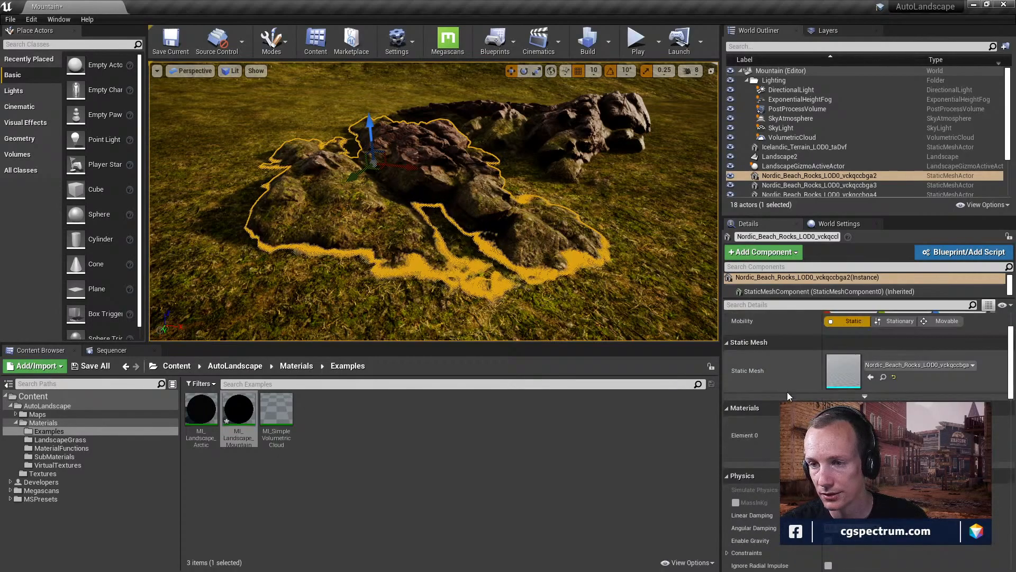
pyautogui.scroll(2, 791, 341)
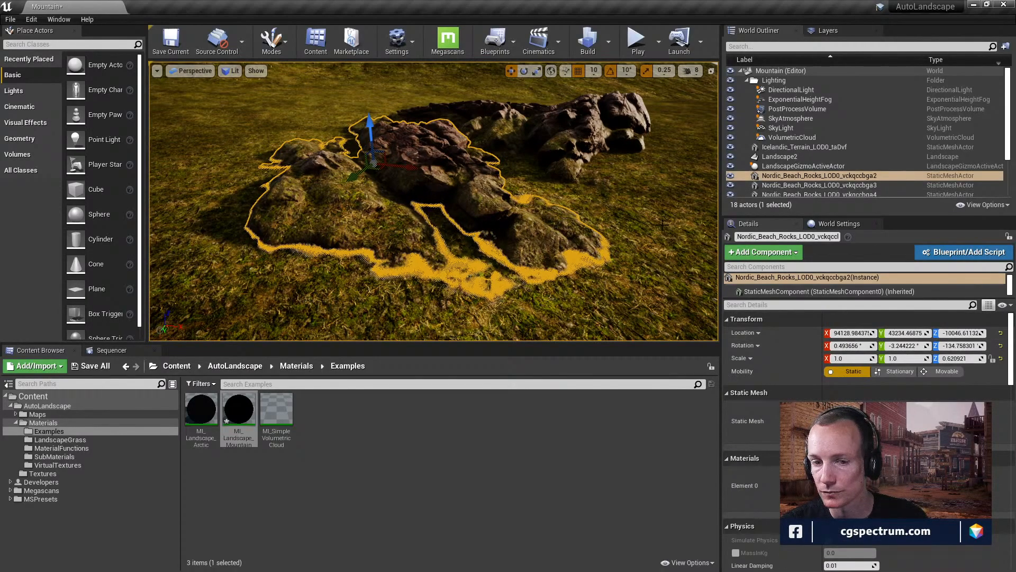
pyautogui.rightClick(849, 175)
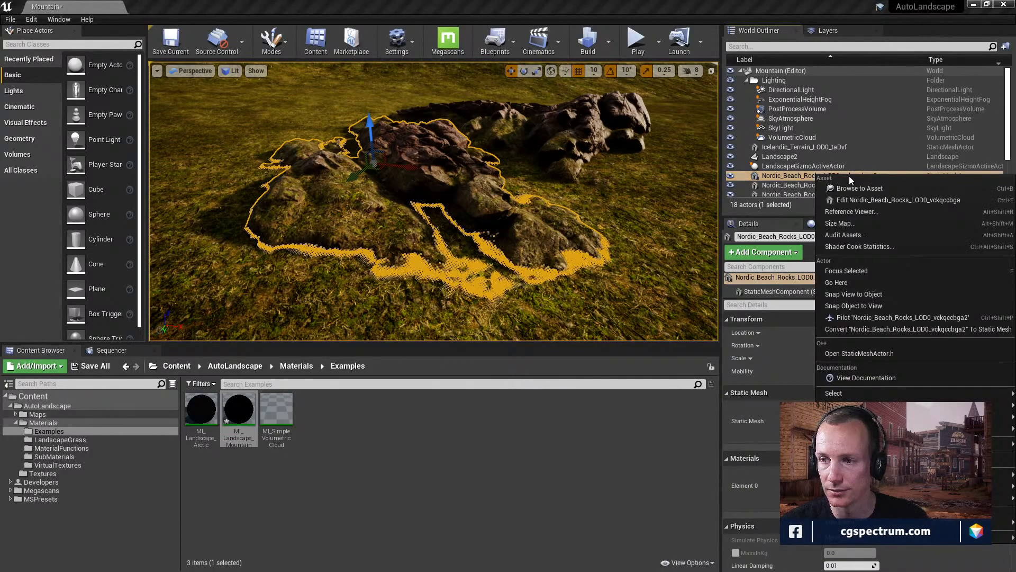
pyautogui.click(856, 188)
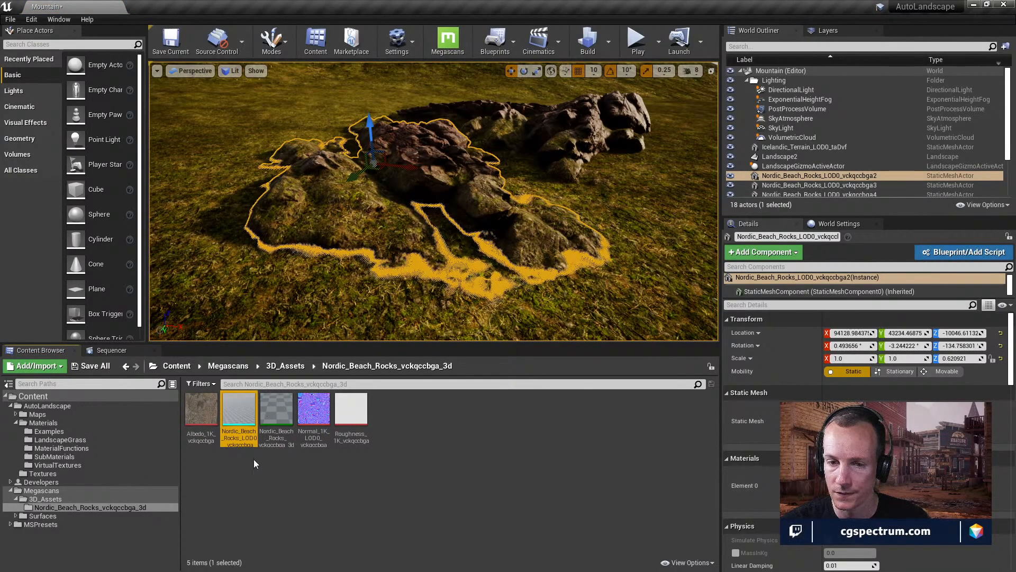
# - Open the Nordic_Beach_Rocks_LOD0 static mesh in a maximized editor and look around its preview
pyautogui.doubleClick(239, 411)
pyautogui.moveTo(438, 392); pyautogui.dragTo(441, 264)
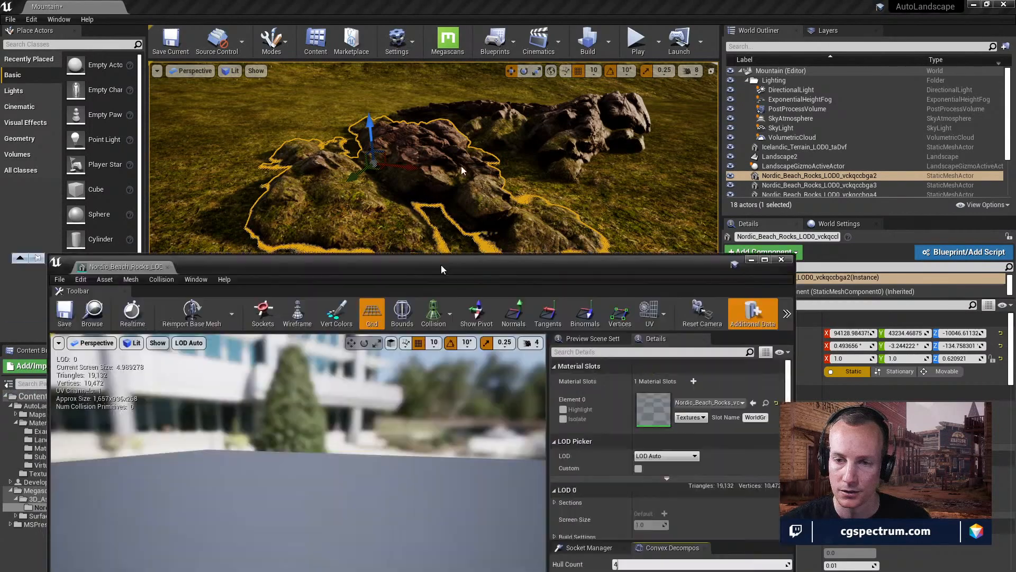
pyautogui.doubleClick(442, 266)
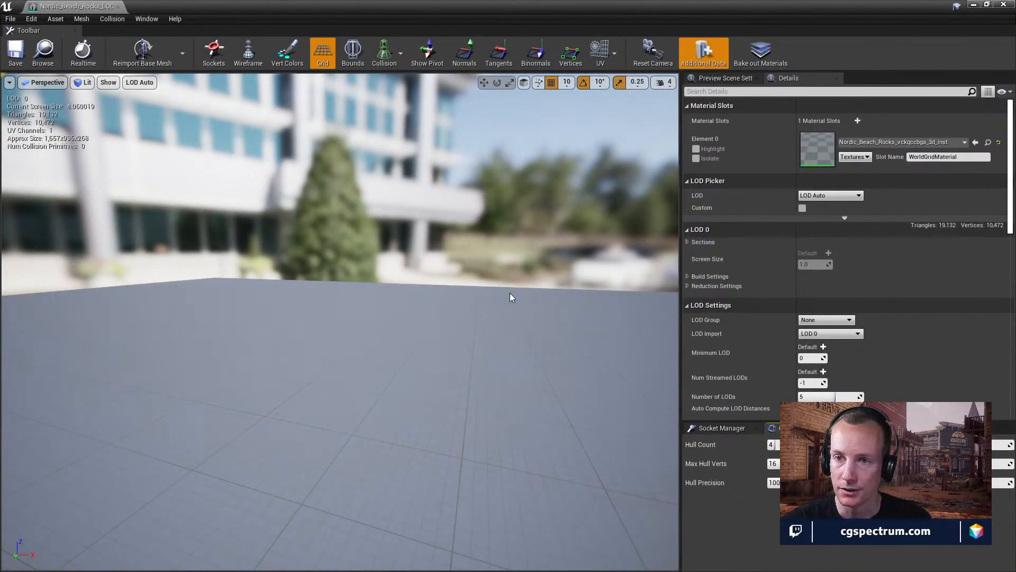
pyautogui.moveTo(352, 243); pyautogui.dragTo(381, 256)
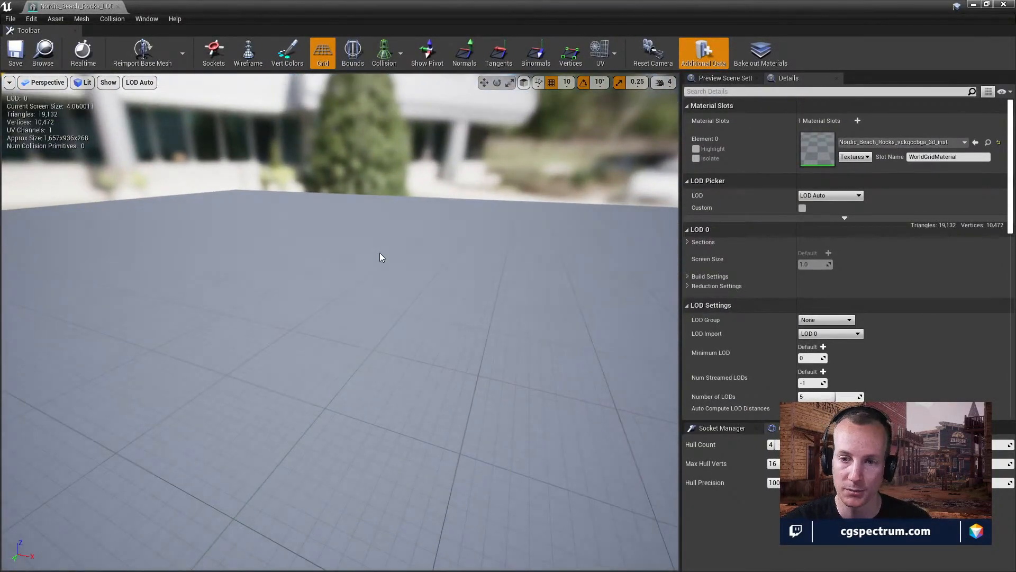
pyautogui.moveTo(400, 278); pyautogui.dragTo(408, 233, button='right')
pyautogui.moveTo(572, 180); pyautogui.dragTo(590, 251, button='right')
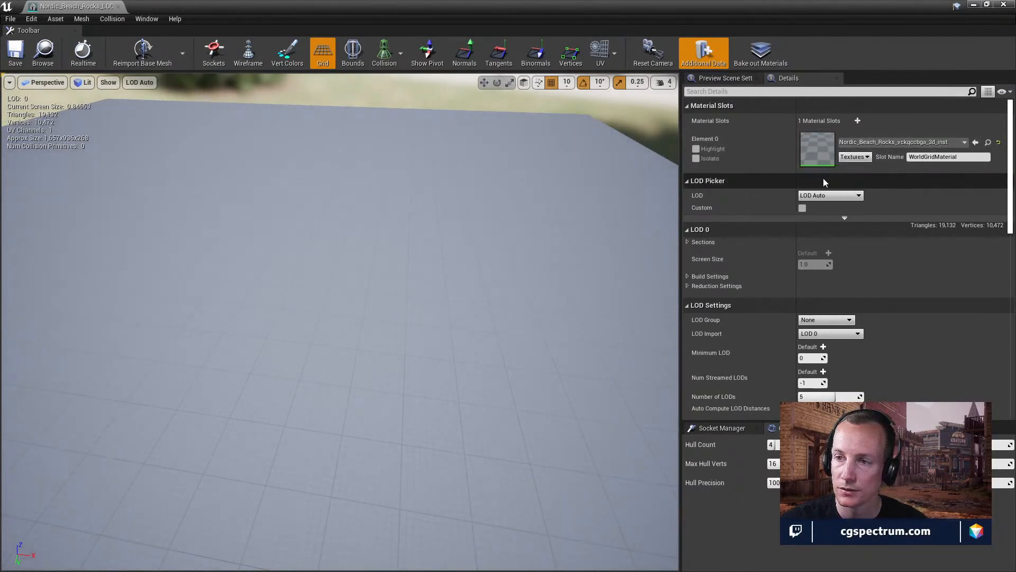
# - Locate the mesh's Element 0 material in the project content and open the Nordic_Beach_Rocks_vckqccbga_3d_inst material instance in a maximized window
pyautogui.click(988, 142)
pyautogui.moveTo(760, 5); pyautogui.dragTo(538, 504)
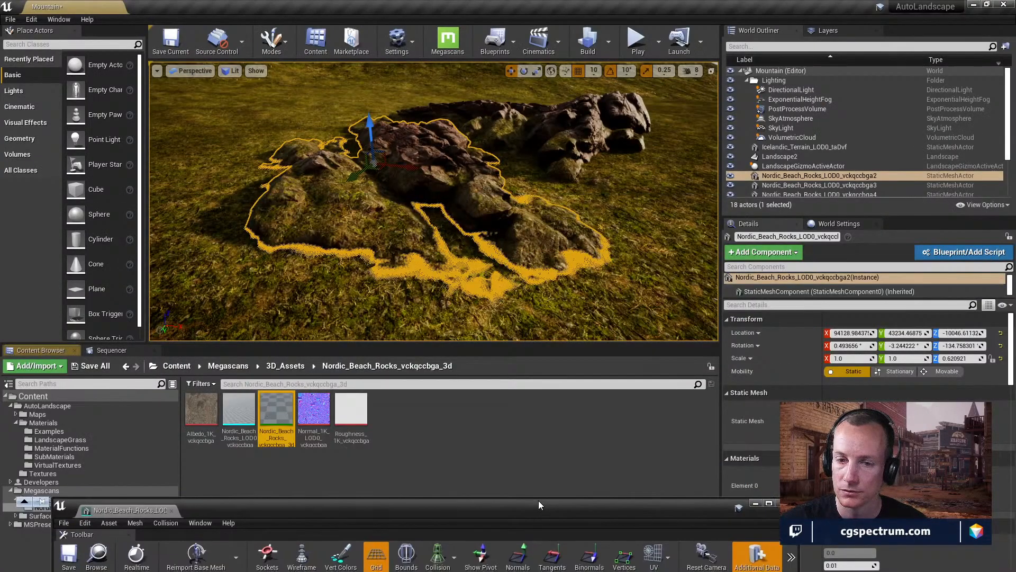
pyautogui.doubleClick(276, 415)
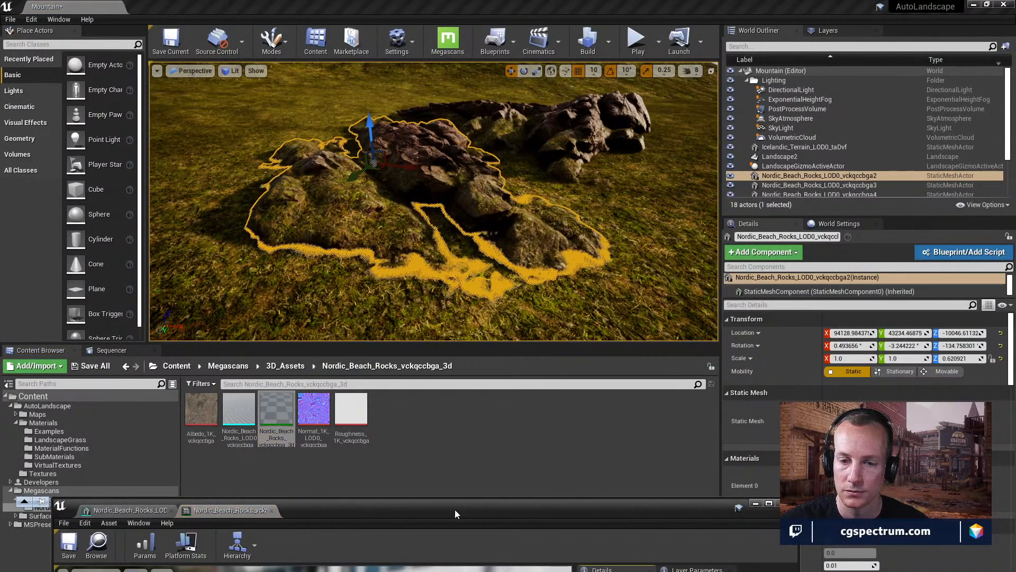
pyautogui.doubleClick(455, 509)
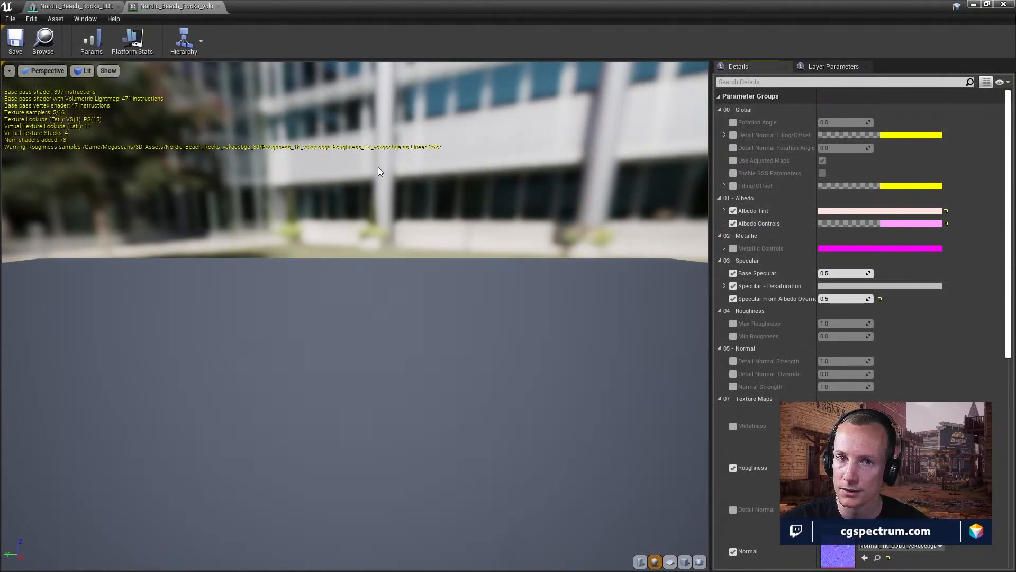
# - Review the rock material instance's texture maps, VirtualTextureColor and VirtualTextureHeight inputs, and VirtualTextures blend parameters
pyautogui.moveTo(366, 5); pyautogui.dragTo(367, 527)
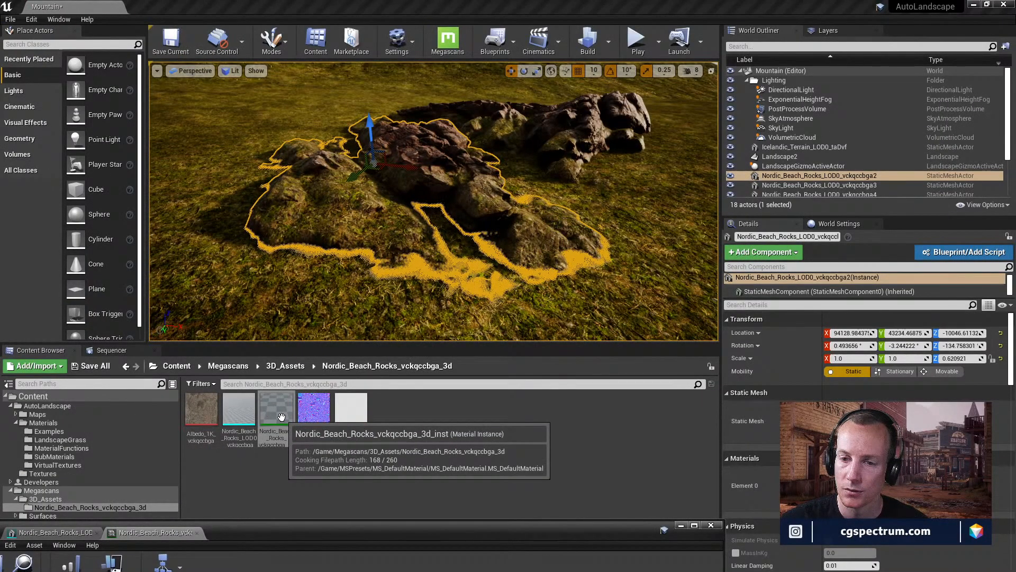
pyautogui.moveTo(450, 542); pyautogui.dragTo(510, 28)
pyautogui.doubleClick(511, 27)
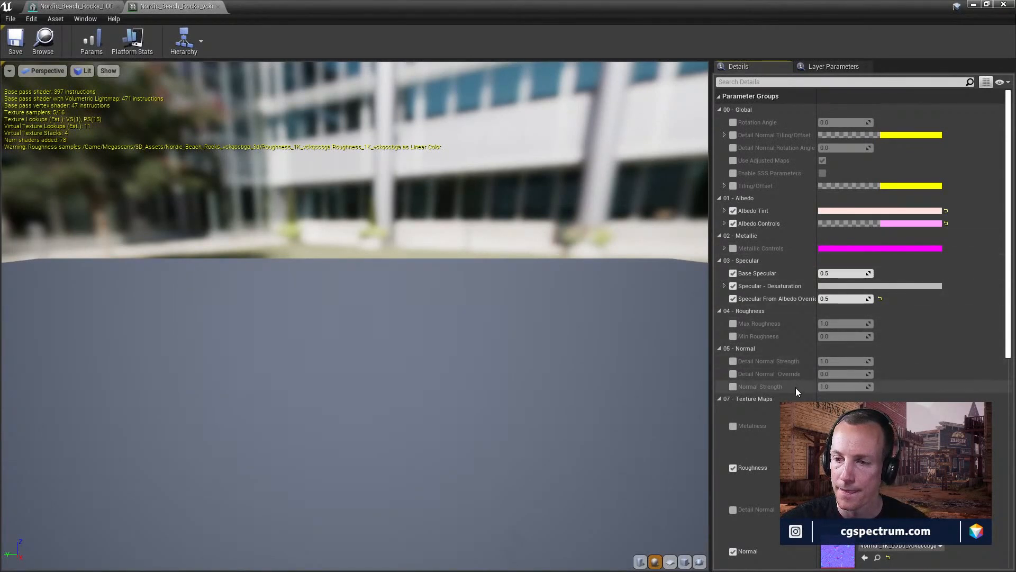
pyautogui.scroll(-15, 789, 387)
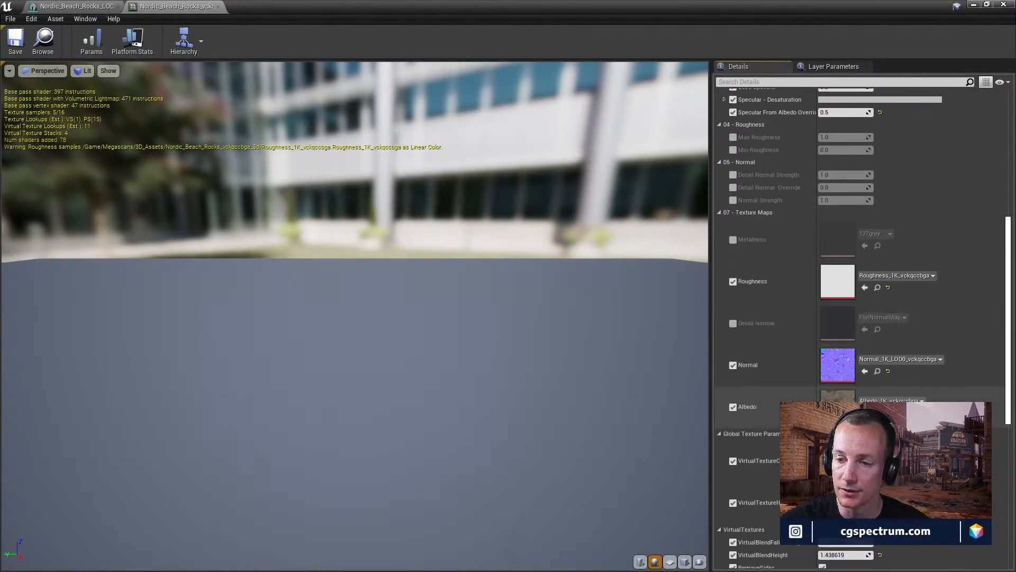
pyautogui.scroll(-3, 815, 400)
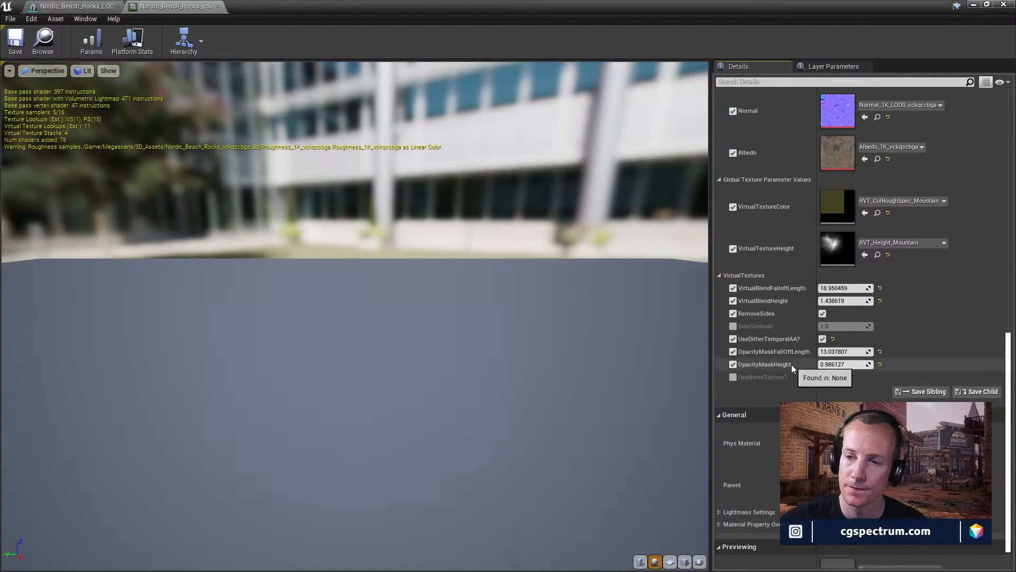
pyautogui.scroll(10, 792, 366)
pyautogui.scroll(8, 792, 365)
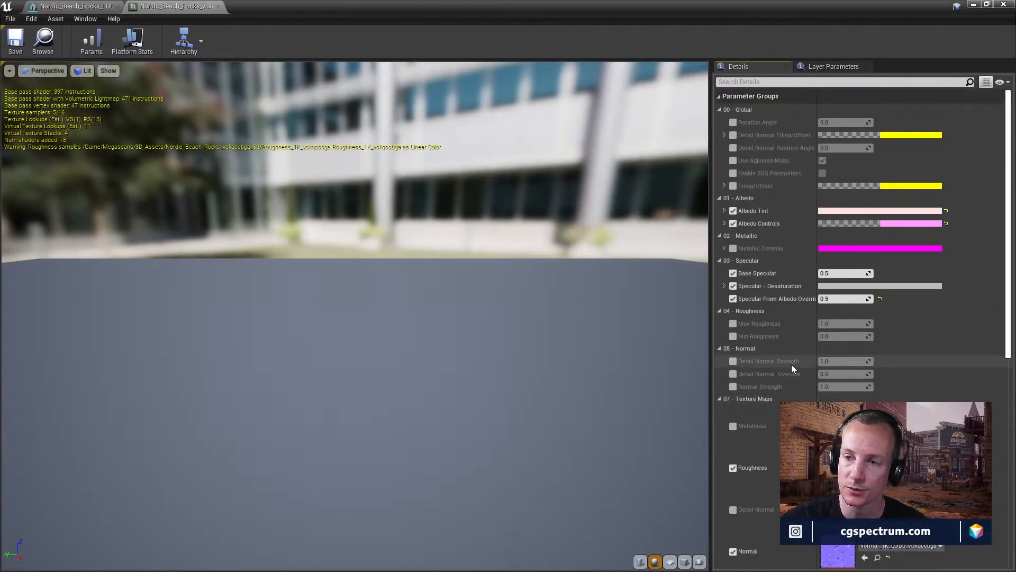
# - Locate the selected rock's static mesh from the level editor again and reopen it in a maximized mesh editor
pyautogui.moveTo(710, 5); pyautogui.dragTo(415, 475)
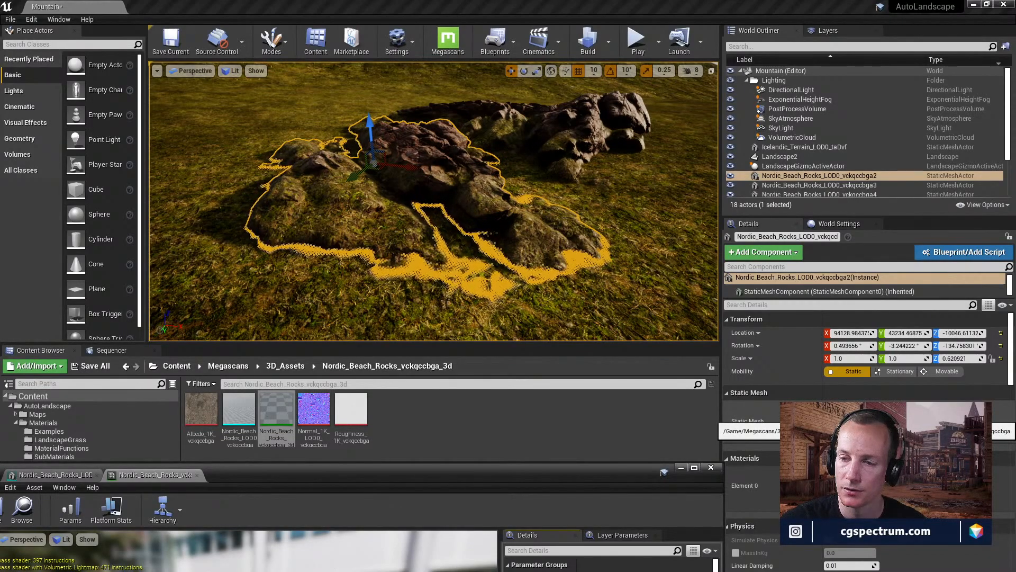
pyautogui.click(878, 427)
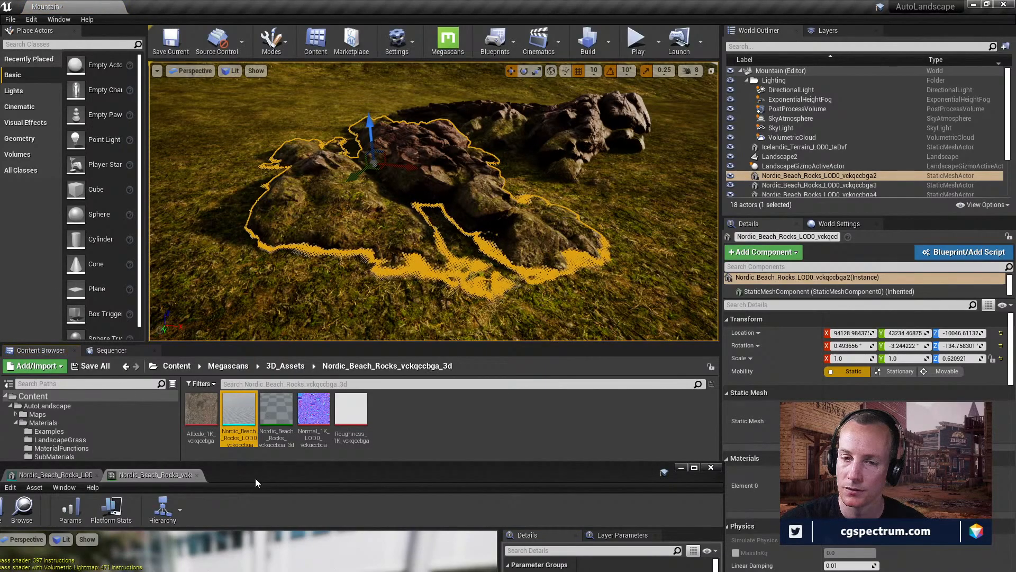
pyautogui.doubleClick(238, 410)
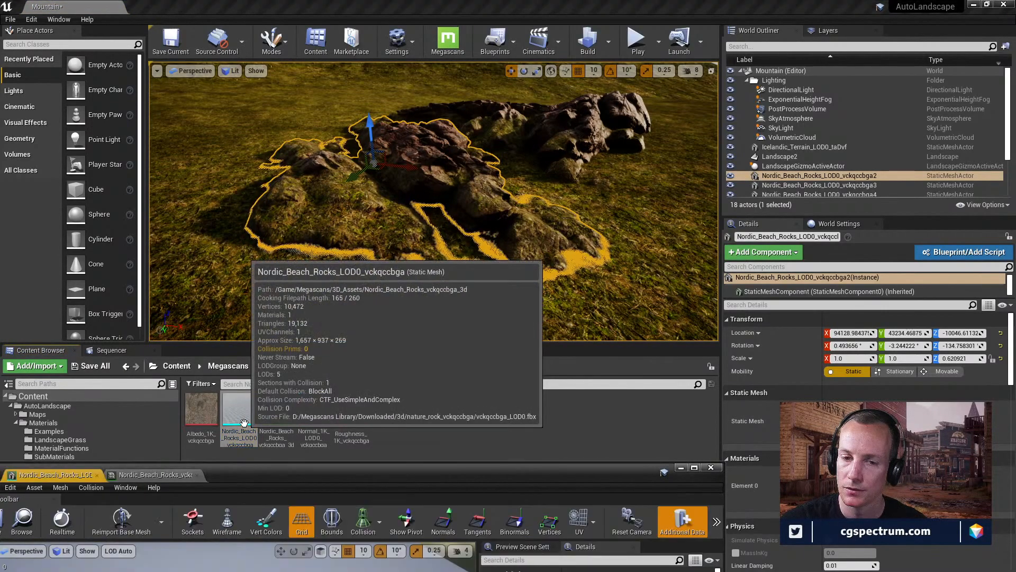
pyautogui.doubleClick(370, 491)
pyautogui.moveTo(558, 259); pyautogui.dragTo(525, 216, button='right')
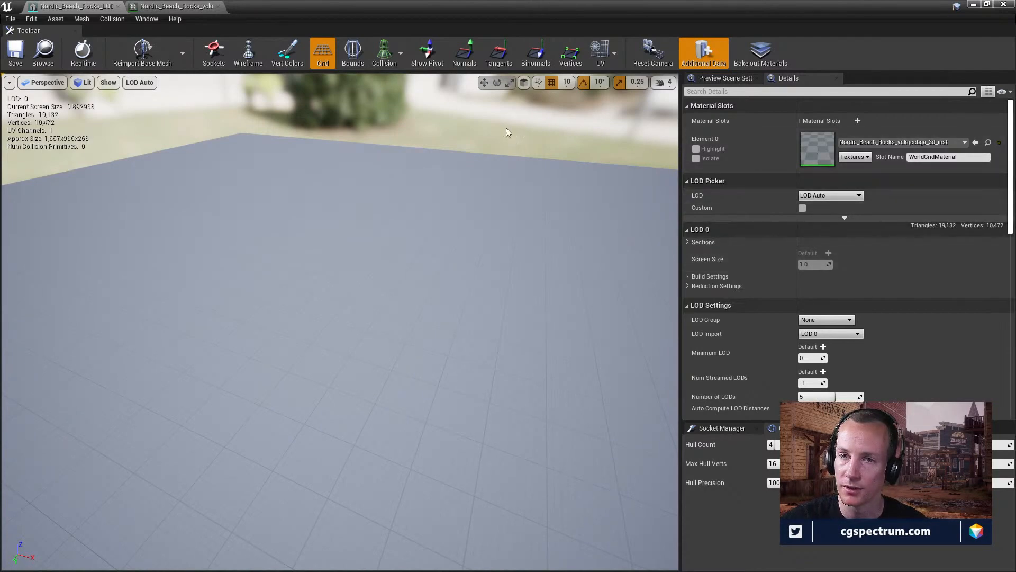
# - Place a new Nordic_Beach_Rocks_LOD0_vckqccbga mesh on open grass beside the virtual texture label, at about X 92460, Y 44520, Z -9950
pyautogui.moveTo(448, 6); pyautogui.dragTo(377, 476)
pyautogui.moveTo(386, 254); pyautogui.dragTo(299, 247, button='right')
pyautogui.press('s')
pyautogui.moveTo(238, 415); pyautogui.dragTo(434, 222)
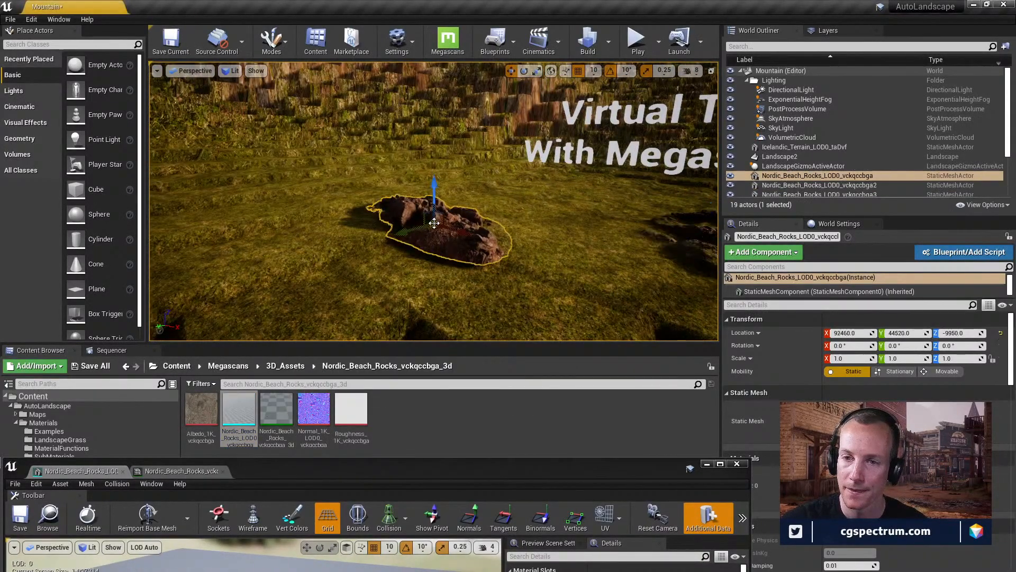
# - Move the new rock to about Y 43970, Z -9940, then select the landscape and view how the rock meets the grass
pyautogui.moveTo(434, 222); pyautogui.dragTo(459, 225, button='right')
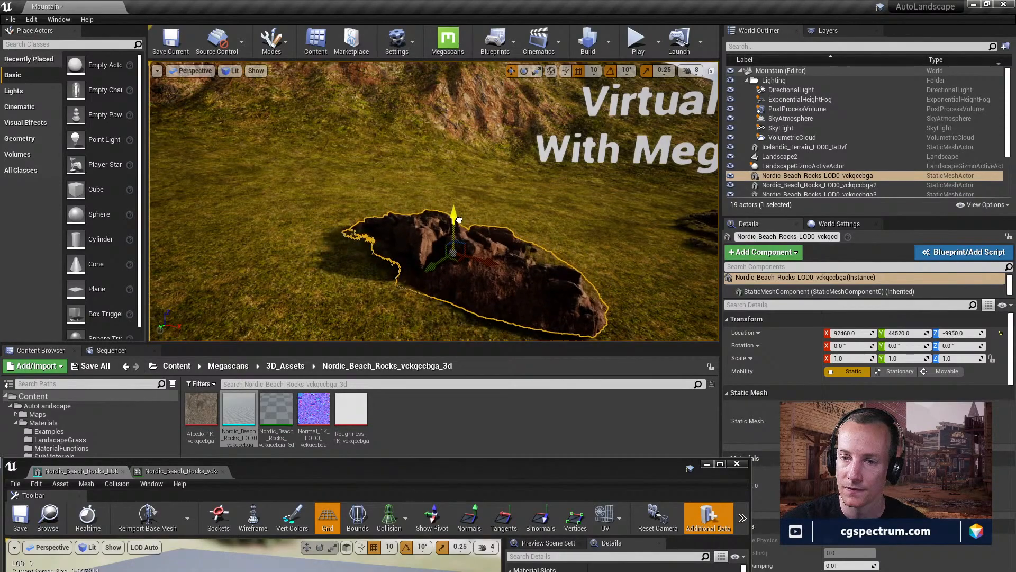
pyautogui.moveTo(488, 209); pyautogui.dragTo(490, 231, button='right')
pyautogui.moveTo(377, 180); pyautogui.dragTo(506, 272)
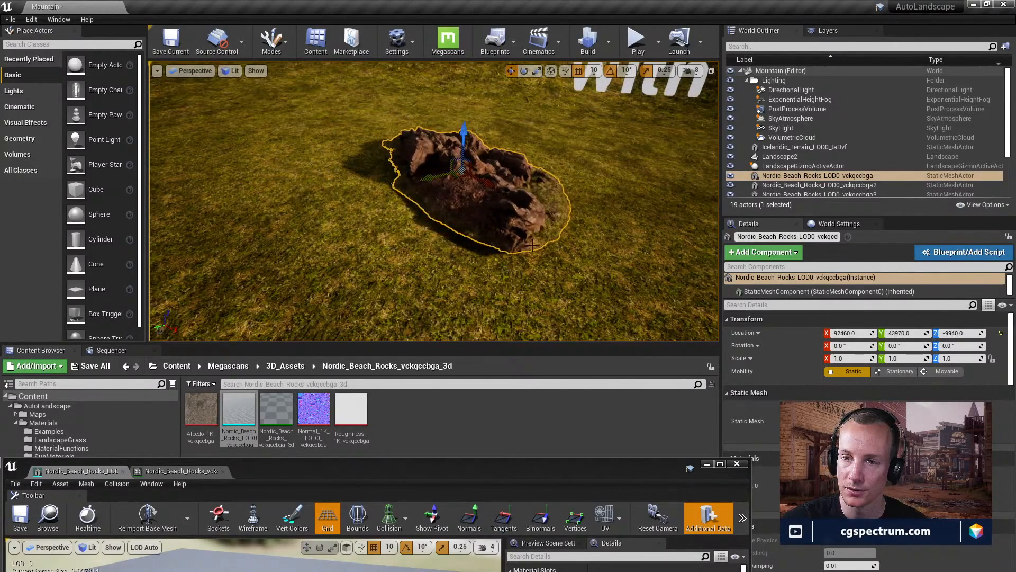
pyautogui.moveTo(532, 245); pyautogui.dragTo(516, 243, button='right')
pyautogui.click(577, 142)
pyautogui.moveTo(578, 142); pyautogui.dragTo(466, 164, button='right')
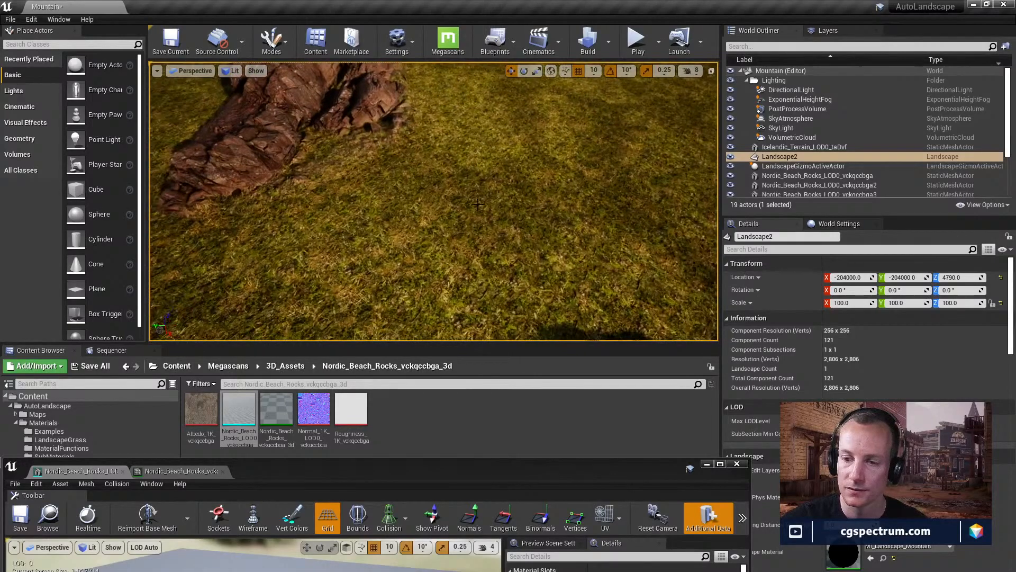
# - Show the Nordic_Beach_Rocks_vckqccbga_3d_inst material instance in a floating window and restore the level editor from full-screen size
pyautogui.doubleClick(495, 471)
pyautogui.click(189, 6)
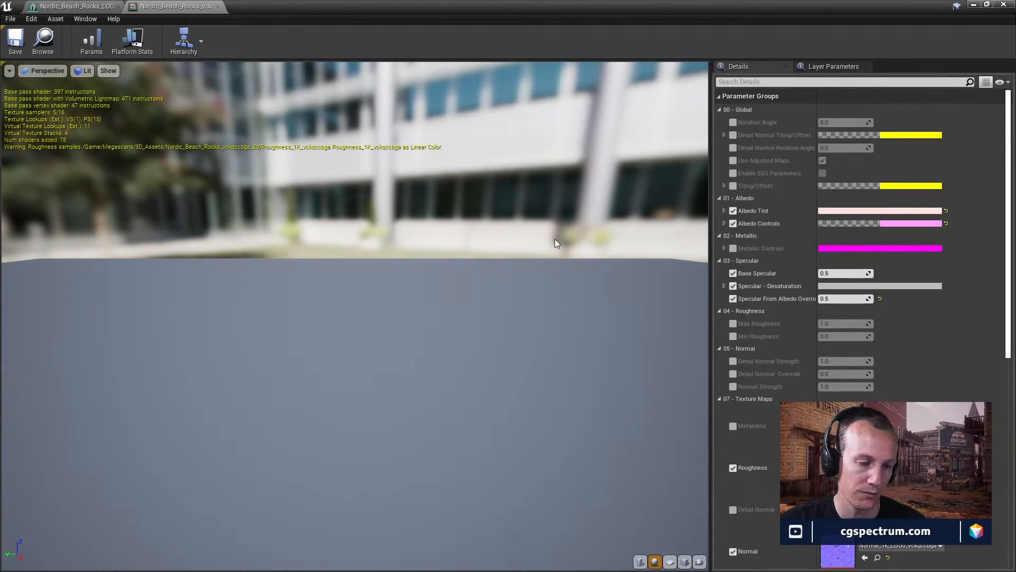
pyautogui.moveTo(544, 7); pyautogui.dragTo(550, 140)
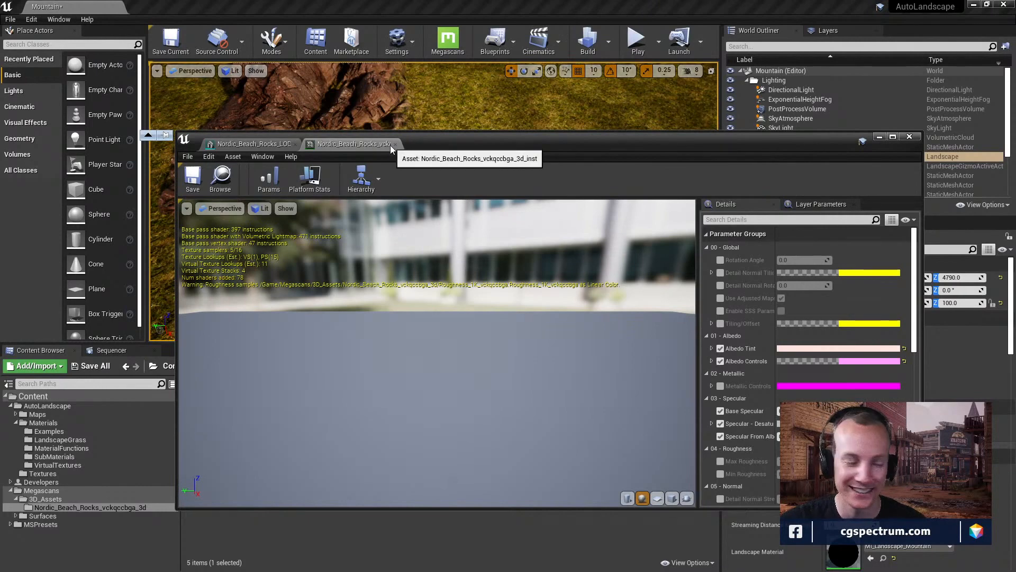
pyautogui.click(986, 5)
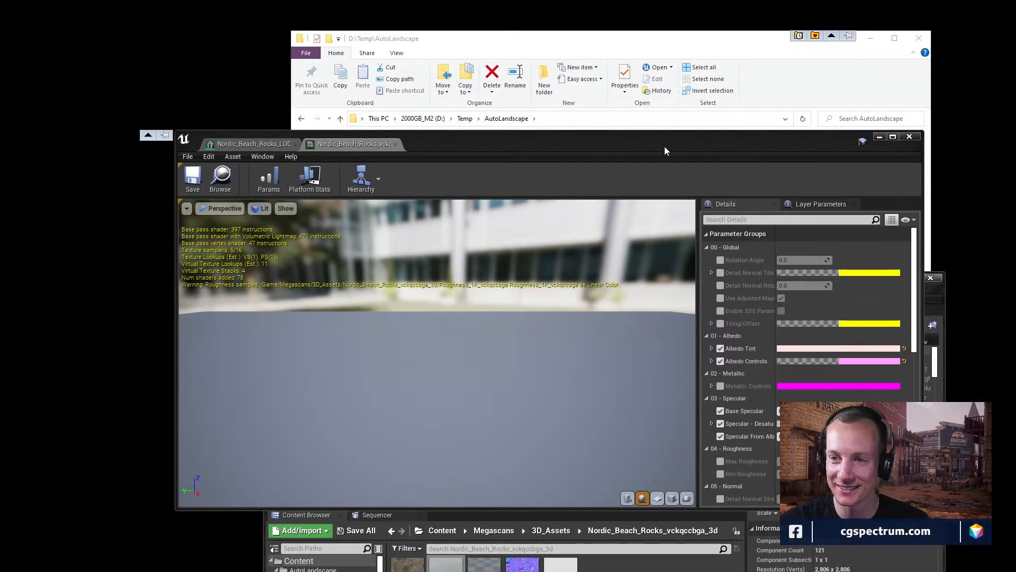
# - Move the material instance window aside, switch to the Epic Games Launcher in a maximized window and open the Unreal Engine Marketplace
pyautogui.moveTo(664, 146); pyautogui.dragTo(490, 346)
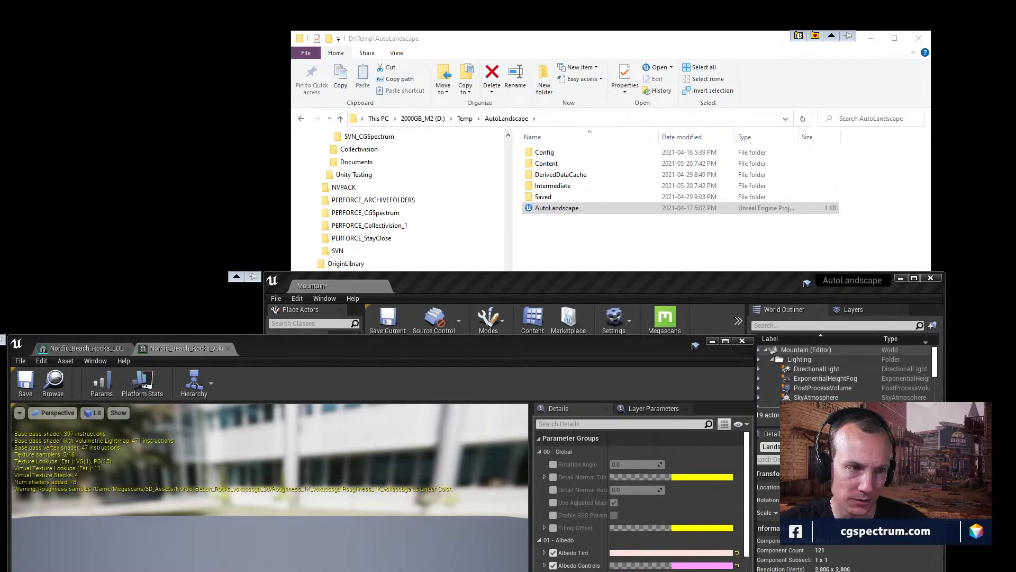
pyautogui.moveTo(0, 571); pyautogui.dragTo(722, 2)
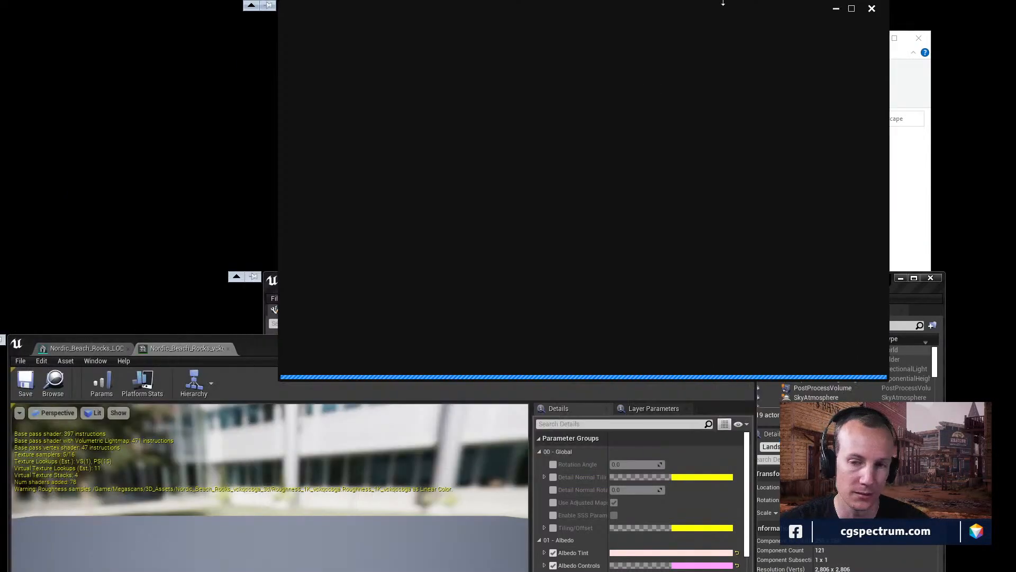
pyautogui.moveTo(623, 9); pyautogui.dragTo(560, 0)
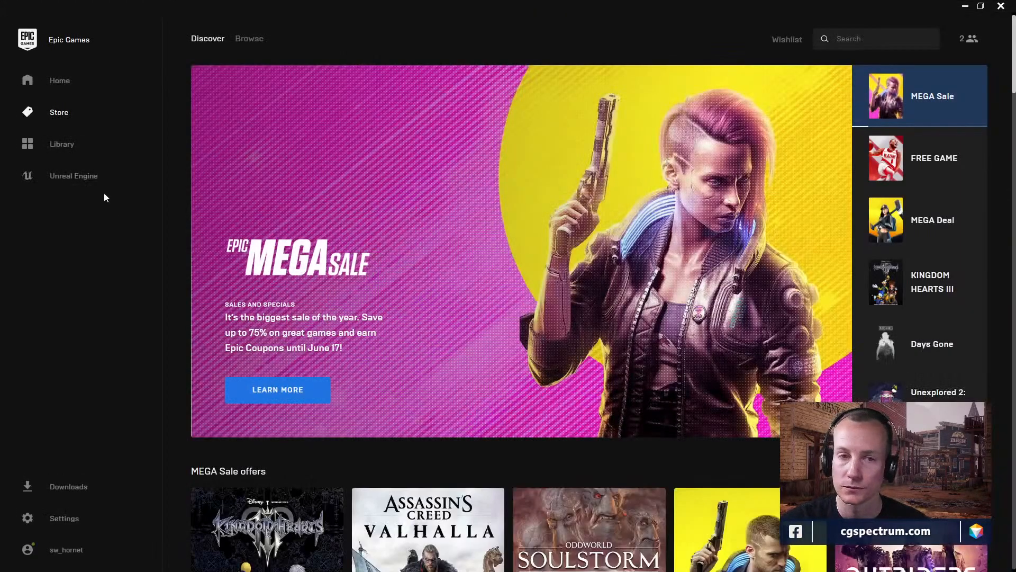
pyautogui.click(85, 175)
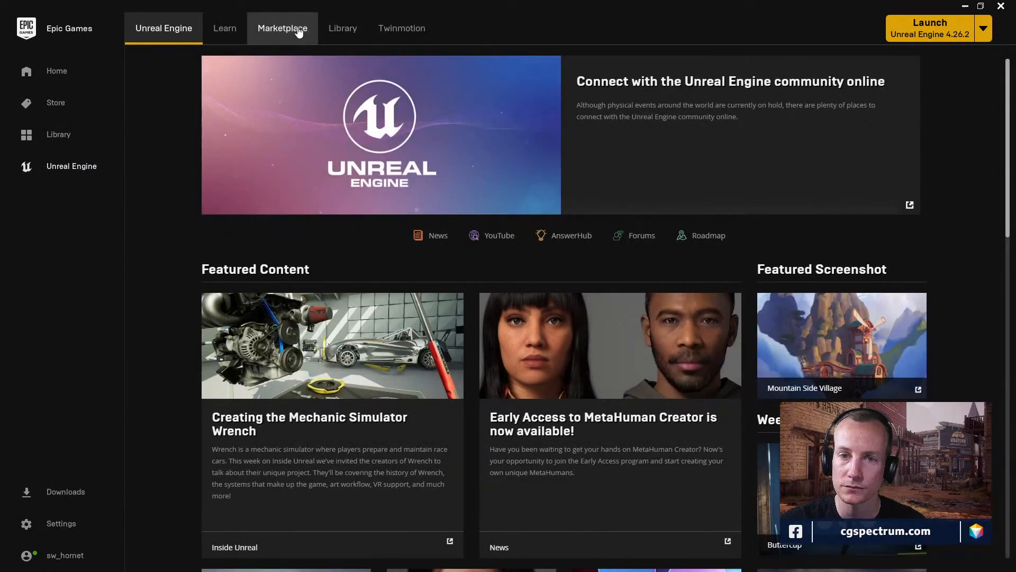
pyautogui.click(297, 30)
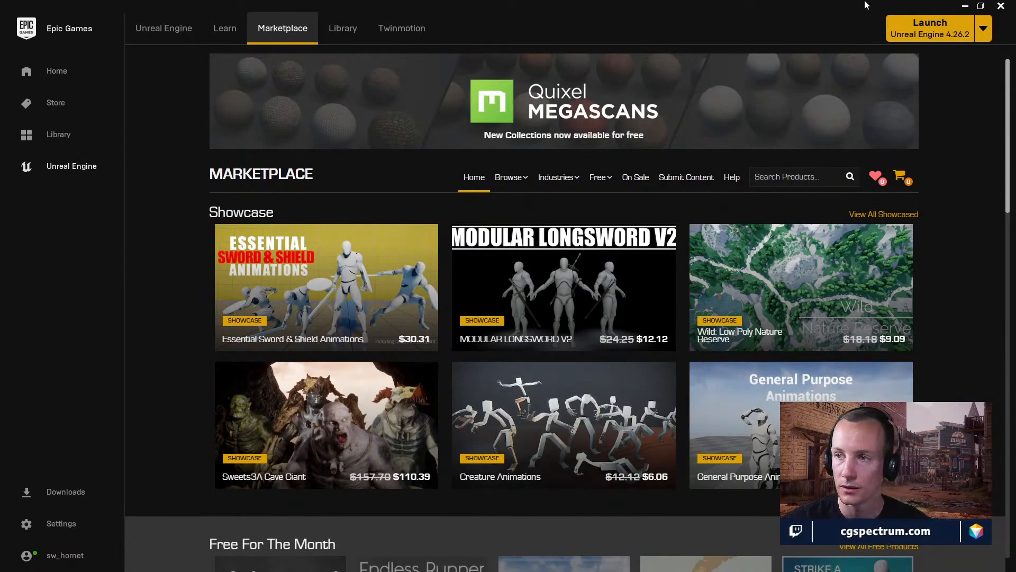
pyautogui.click(980, 7)
pyautogui.moveTo(699, 12); pyautogui.dragTo(580, 519)
pyautogui.doubleClick(583, 513)
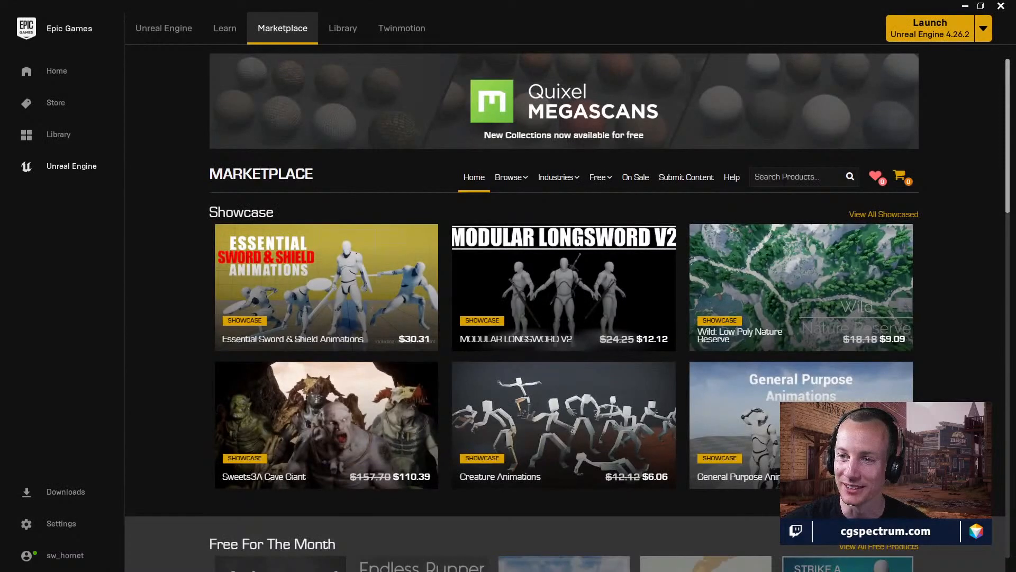
# - Search the Marketplace products for "autolandscape"
pyautogui.write('ao')
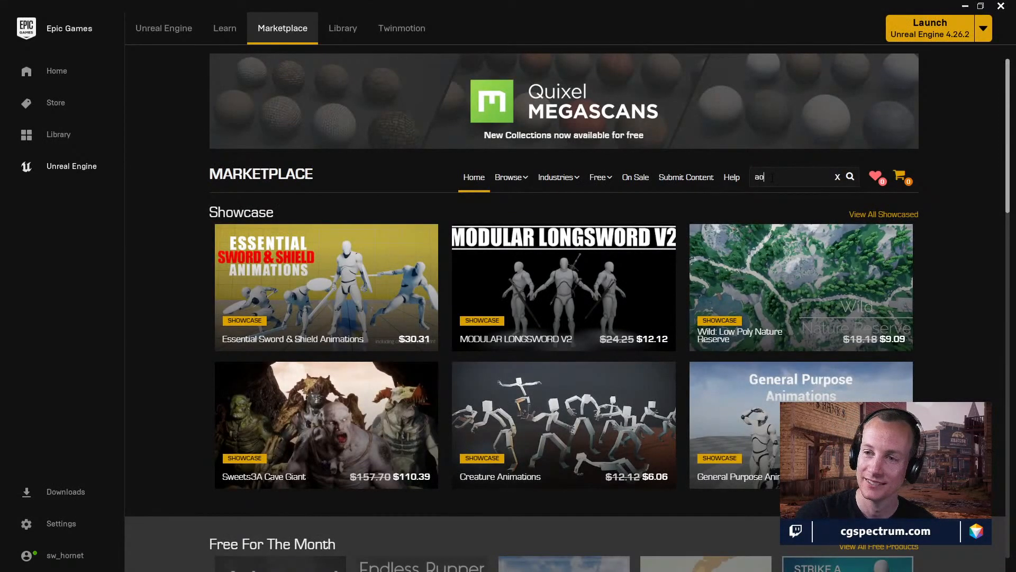
pyautogui.press('BackSpace')
pyautogui.write('aut')
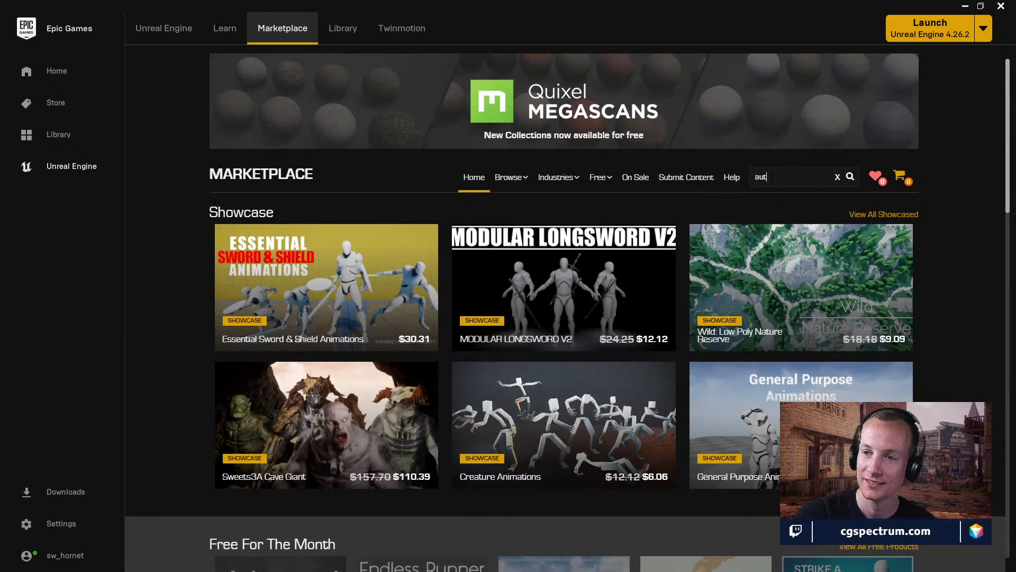
pyautogui.write('oma')
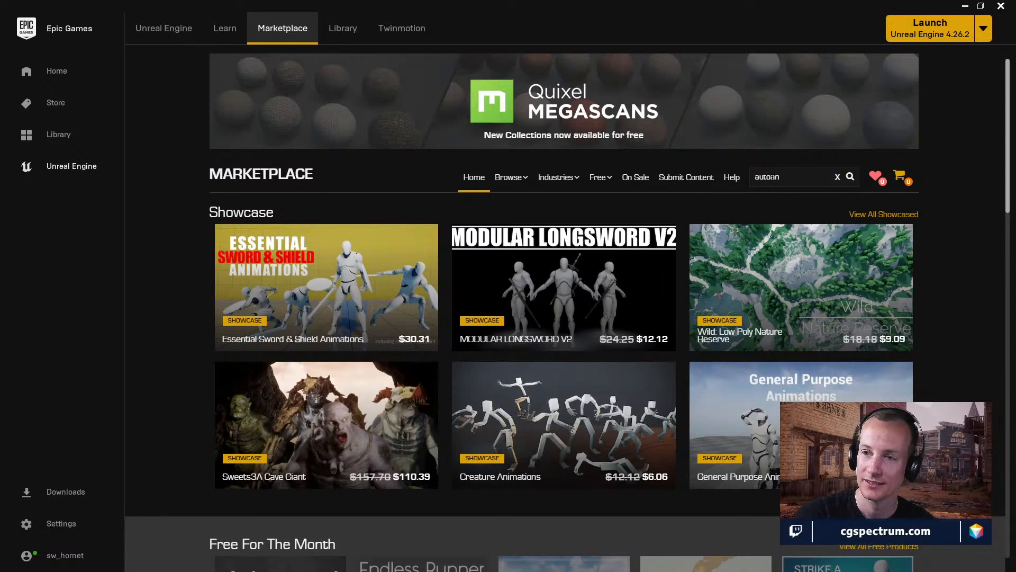
pyautogui.press('BackSpace')
pyautogui.press('BackSpace')
pyautogui.write('la')
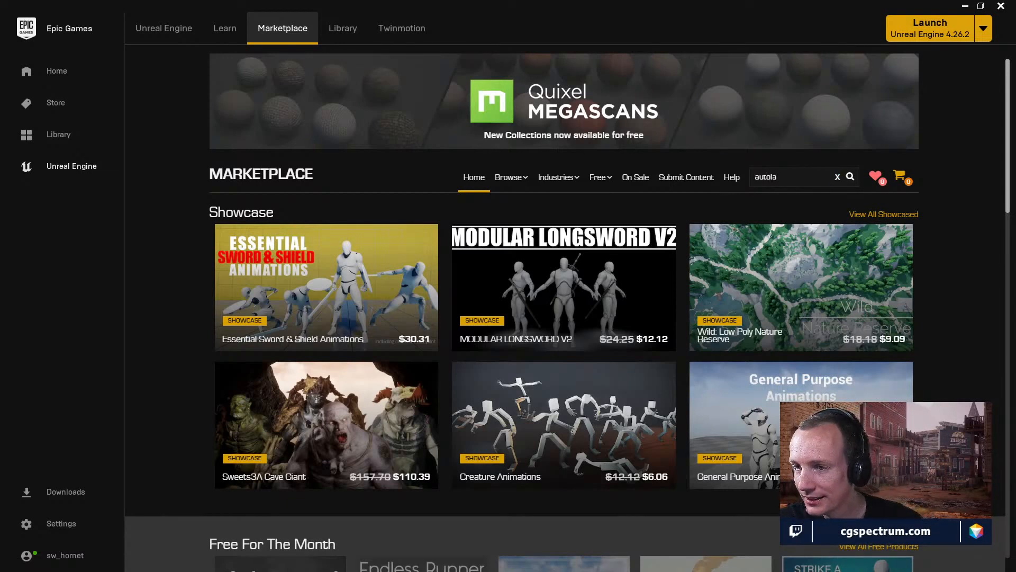
pyautogui.write('nd')
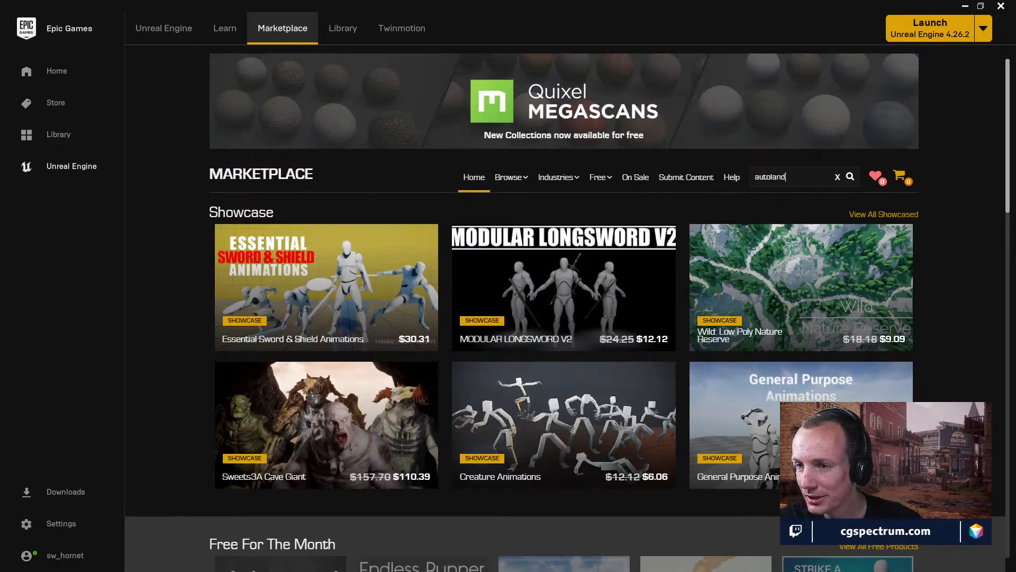
pyautogui.write('sc')
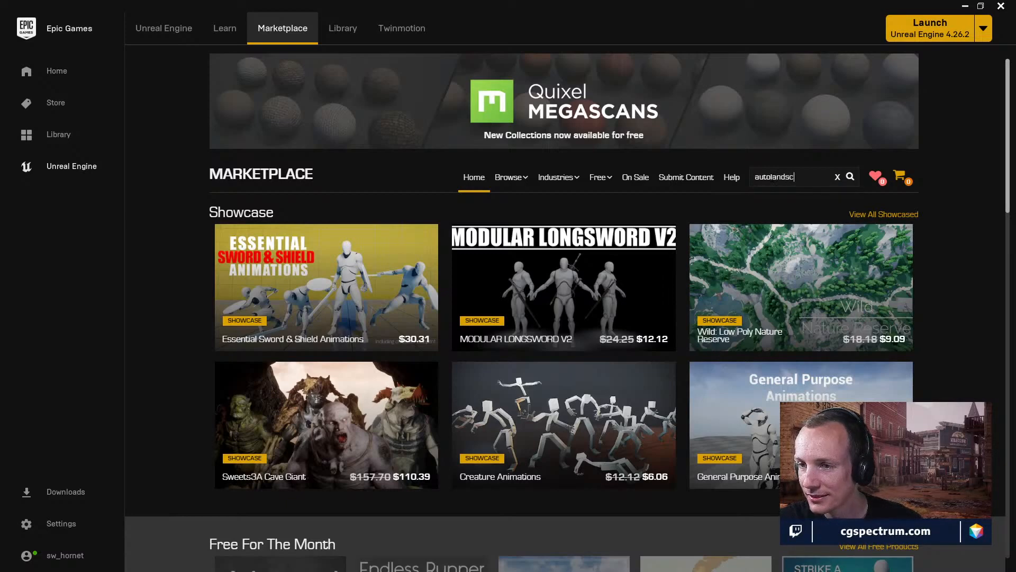
pyautogui.write('ape')
pyautogui.press('Return')
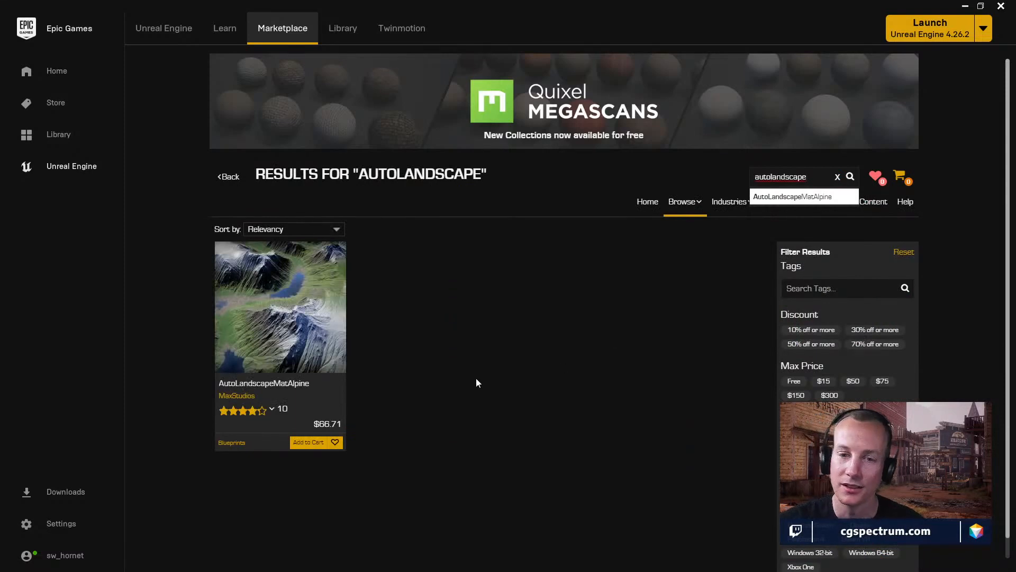
# - Open the AutoLandscapeMatAlpine product page, show its second preview image and restore the launcher window from full-screen size
pyautogui.click(295, 386)
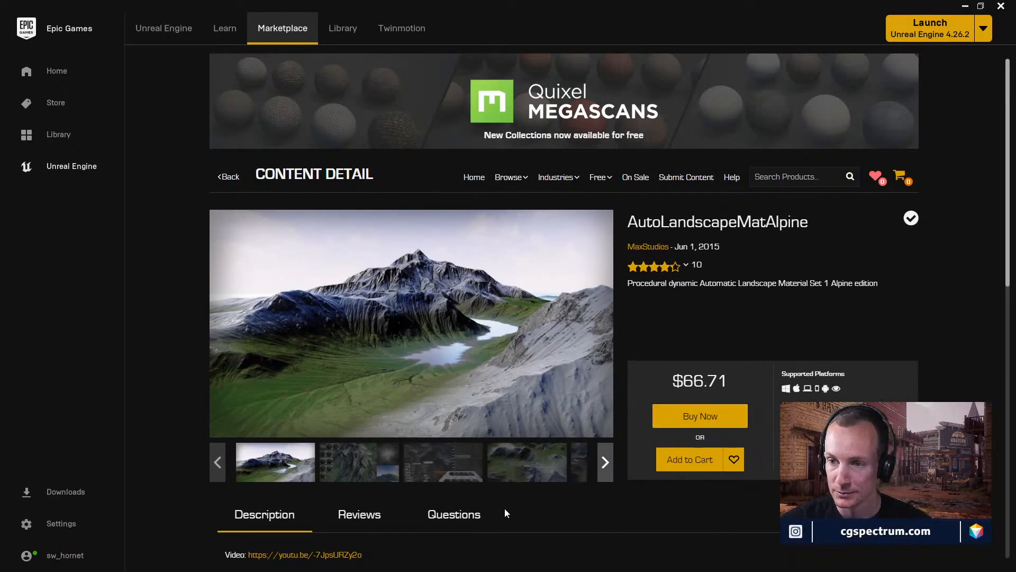
pyautogui.scroll(-1, 468, 539)
pyautogui.click(394, 411)
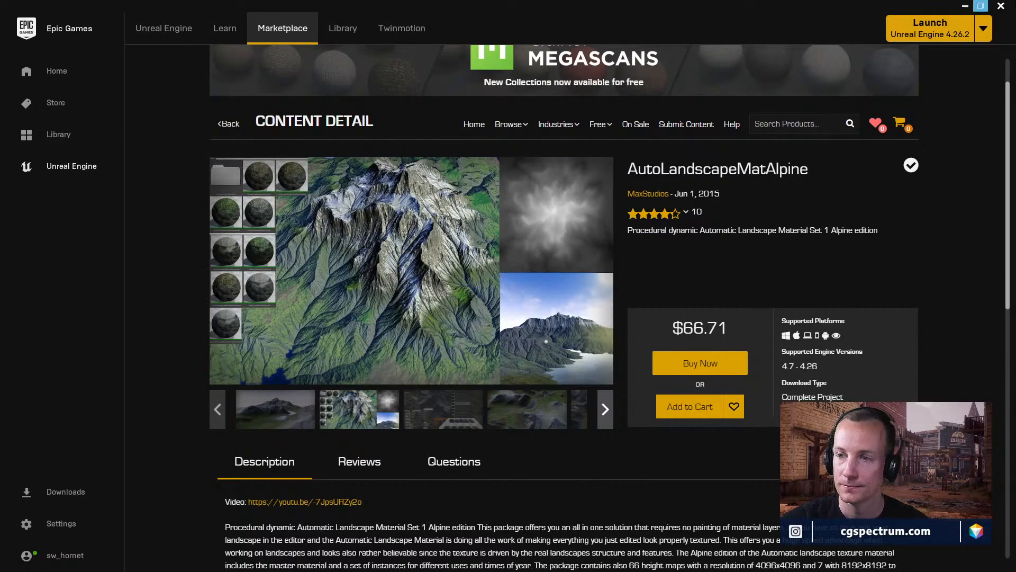
pyautogui.click(981, 7)
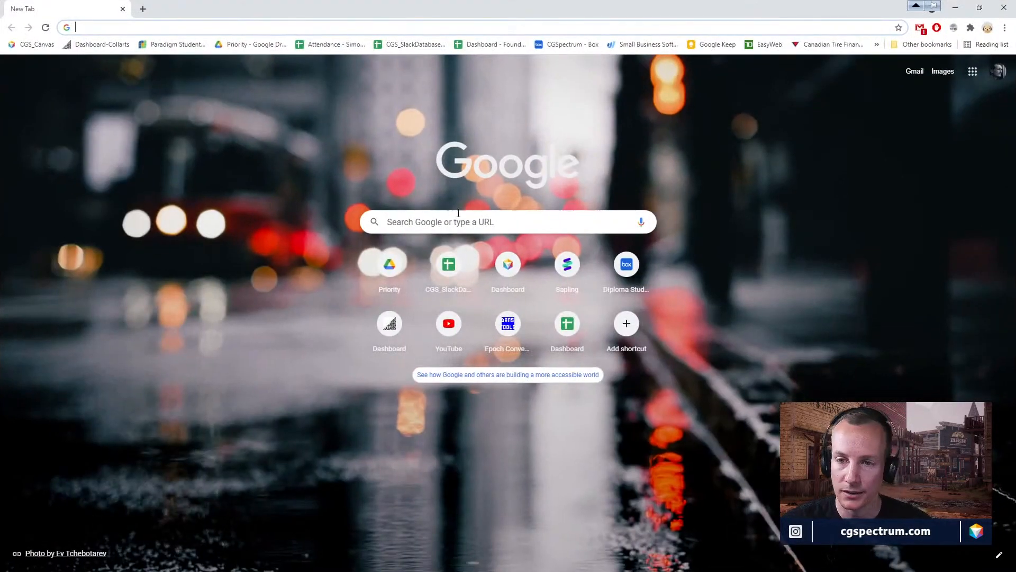
# - Search Google for "auto landscape" in Chrome and open the "Landscape Auto Material in Environments - UE Marketplace" result
pyautogui.click(458, 221)
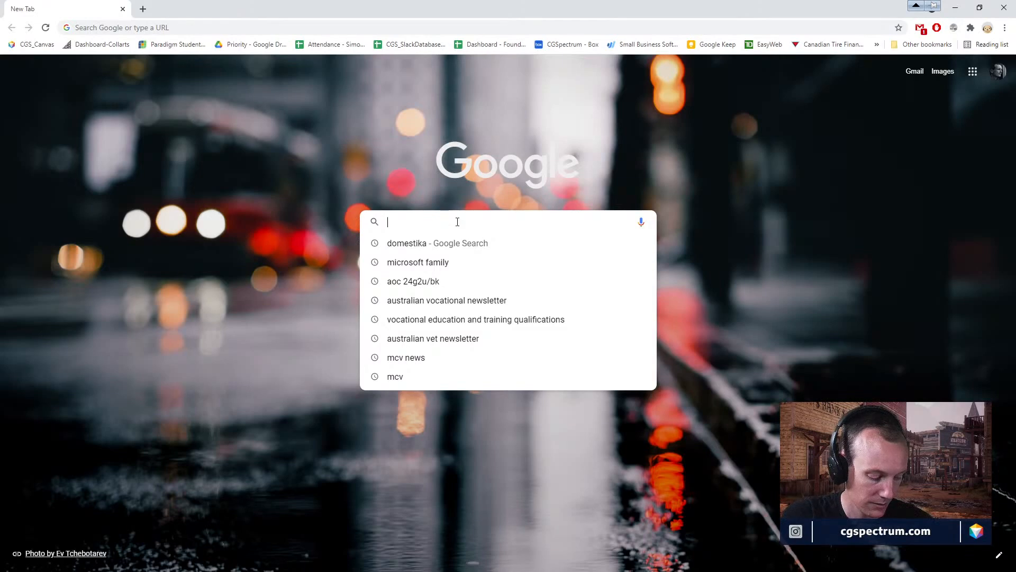
pyautogui.write('auto landscape')
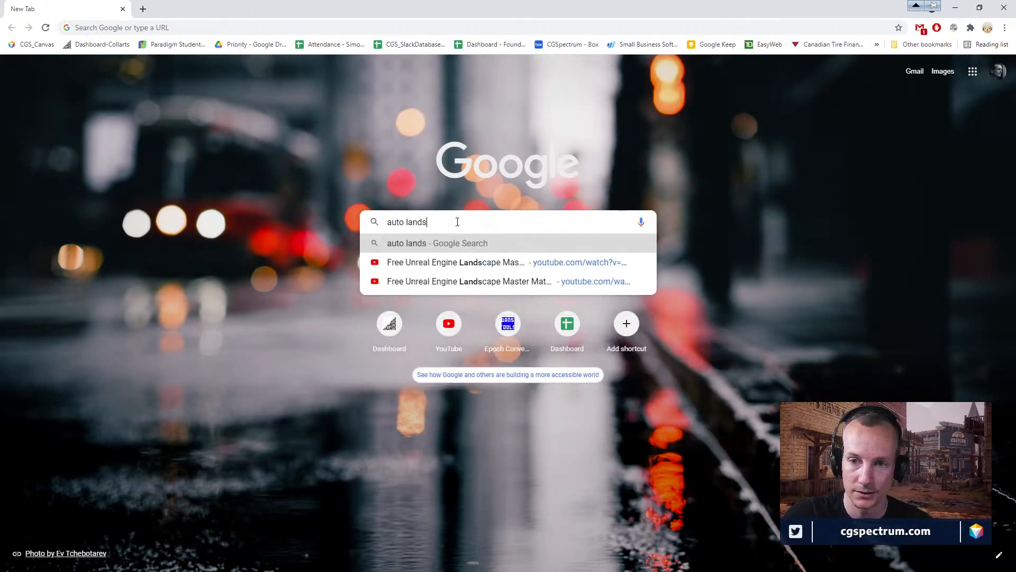
pyautogui.press('Return')
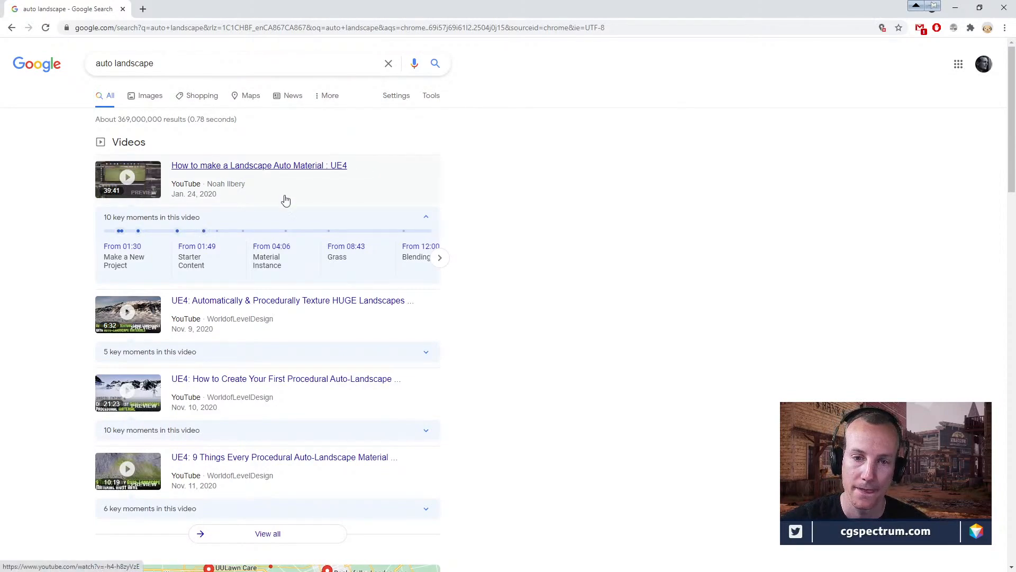
pyautogui.scroll(-8, 586, 261)
pyautogui.scroll(-5, 587, 261)
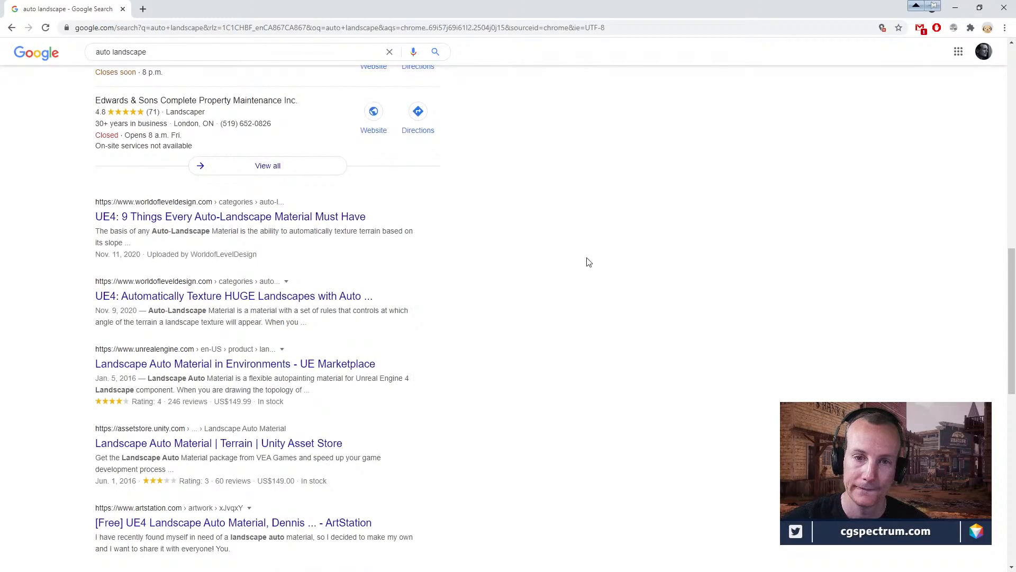
pyautogui.scroll(-1, 587, 261)
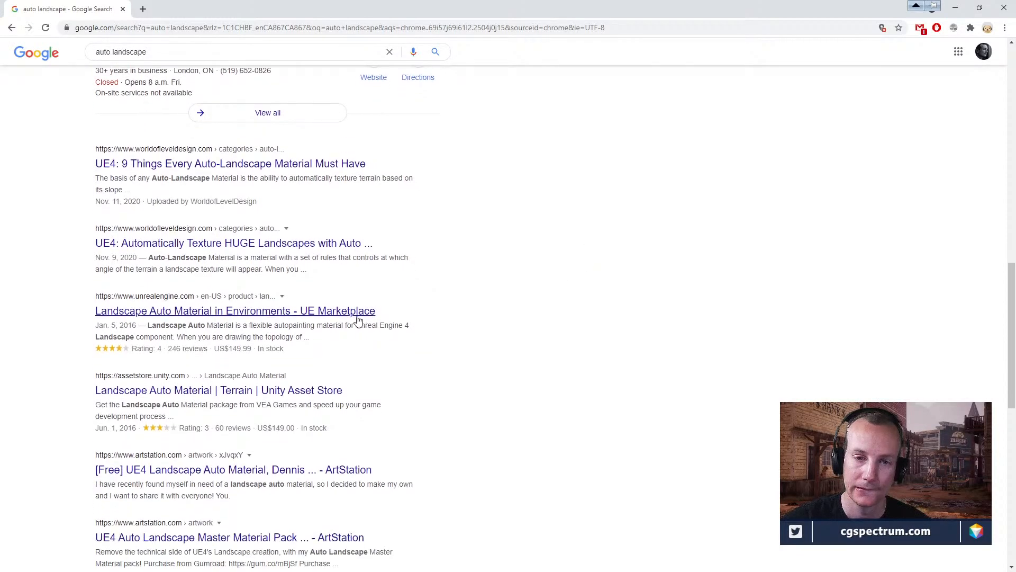
pyautogui.click(285, 312)
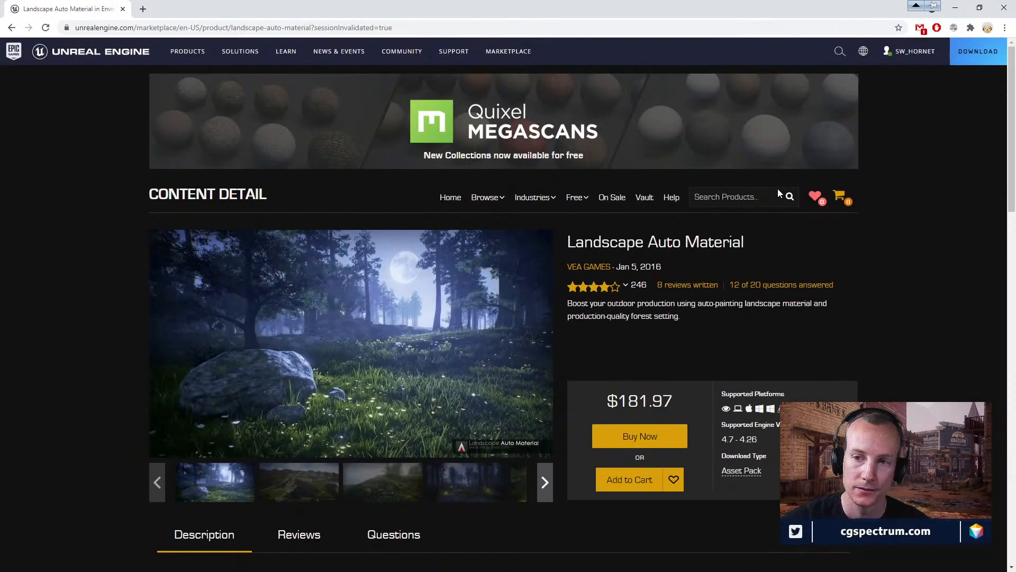
# - Shrink the browser window, switch to the CG Spectrum Community workspace in Slack and expand its Library channel section
pyautogui.moveTo(599, 6); pyautogui.dragTo(376, 40)
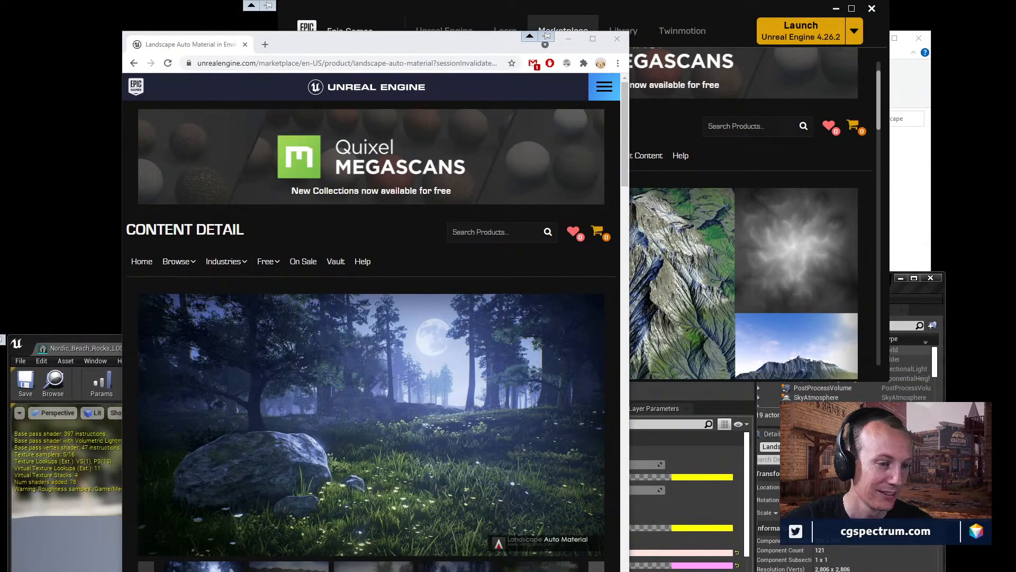
pyautogui.moveTo(0, 312); pyautogui.dragTo(535, 0)
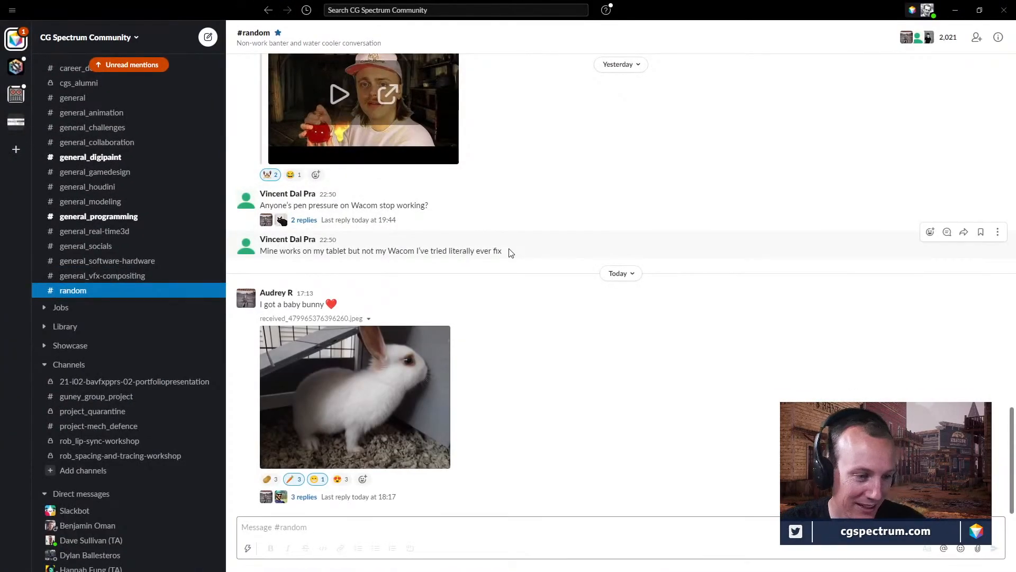
pyautogui.scroll(-4, 130, 324)
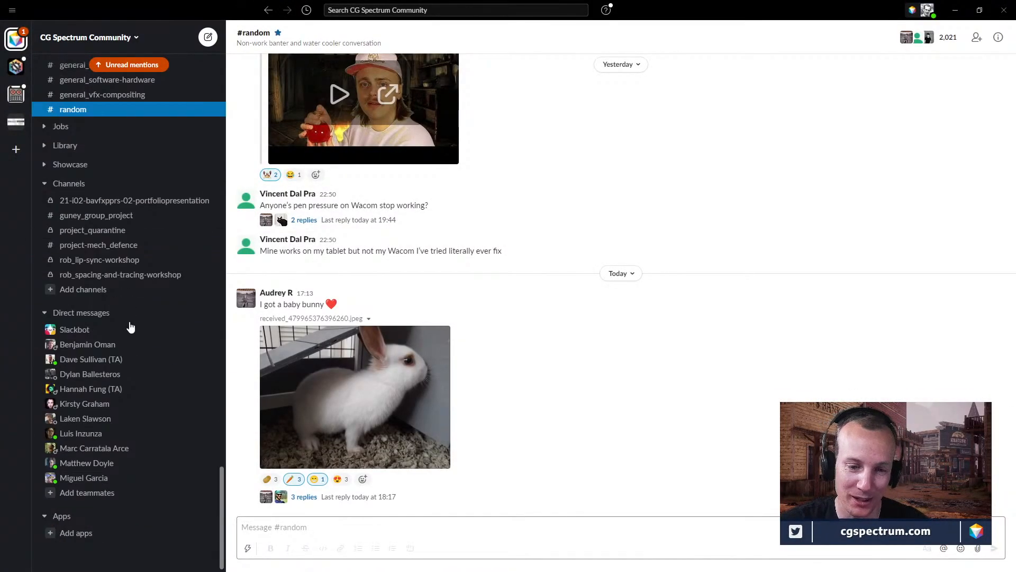
pyautogui.scroll(1, 131, 328)
pyautogui.scroll(4, 128, 327)
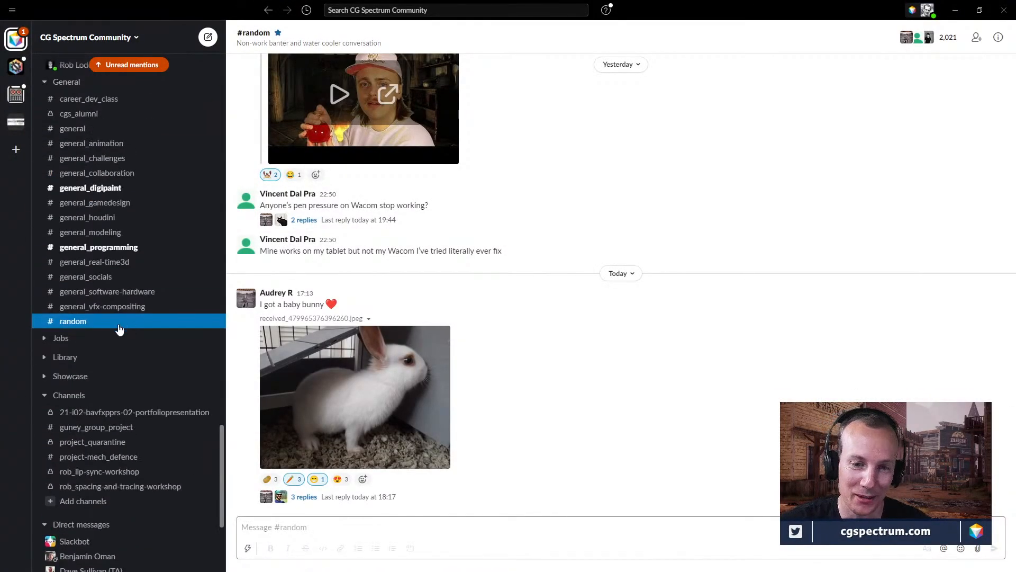
pyautogui.click(46, 359)
pyautogui.scroll(-15, 187, 362)
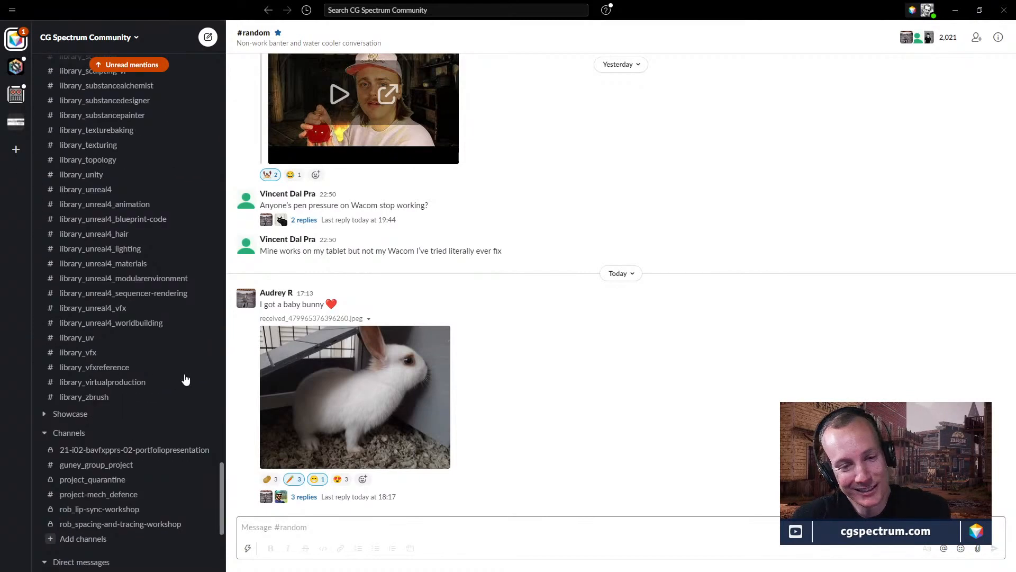
# - Browse the Library channels and open the library_unreal4_materials channel
pyautogui.scroll(12, 182, 381)
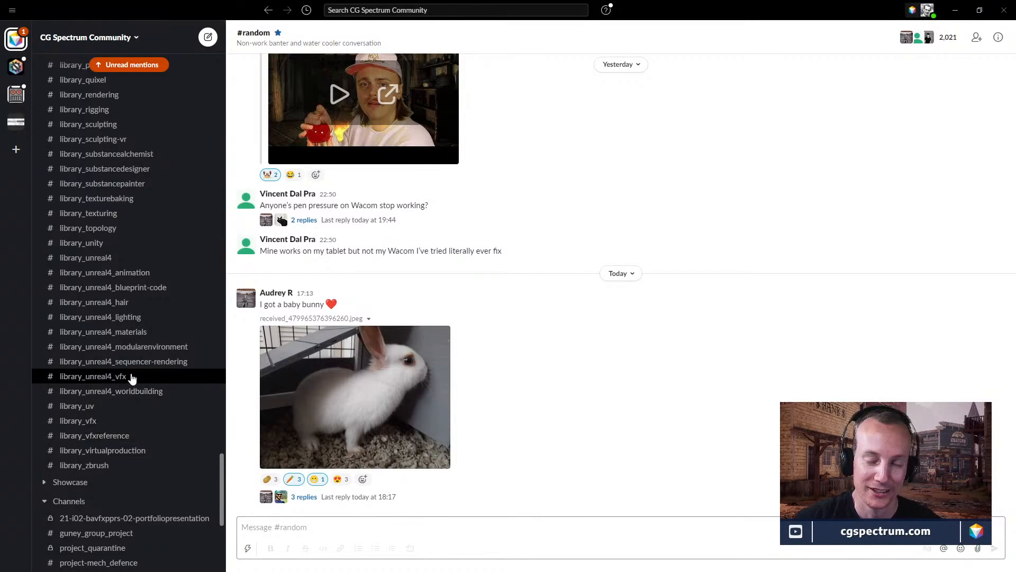
pyautogui.scroll(2, 146, 371)
pyautogui.scroll(-2, 147, 372)
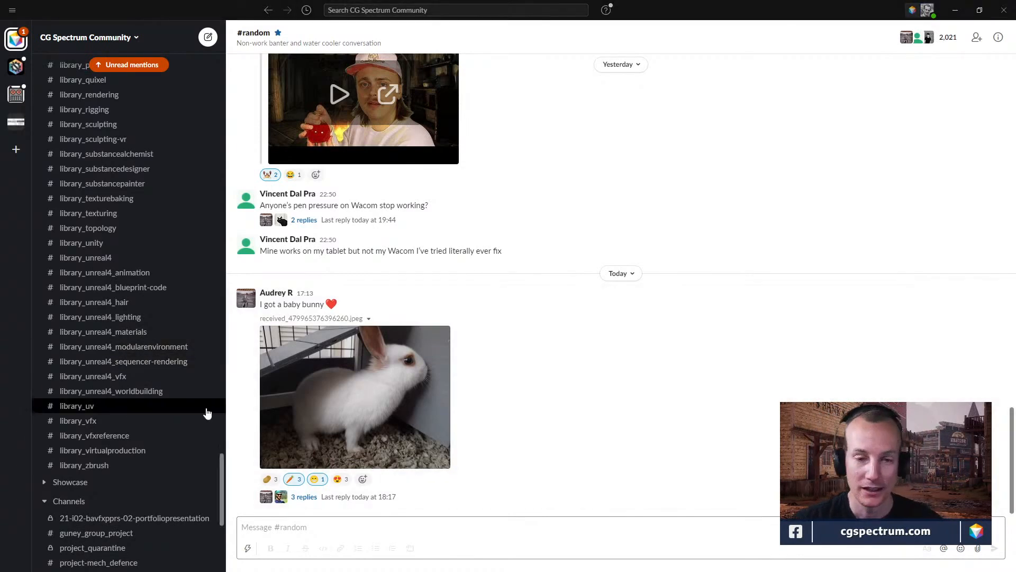
pyautogui.scroll(1, 157, 402)
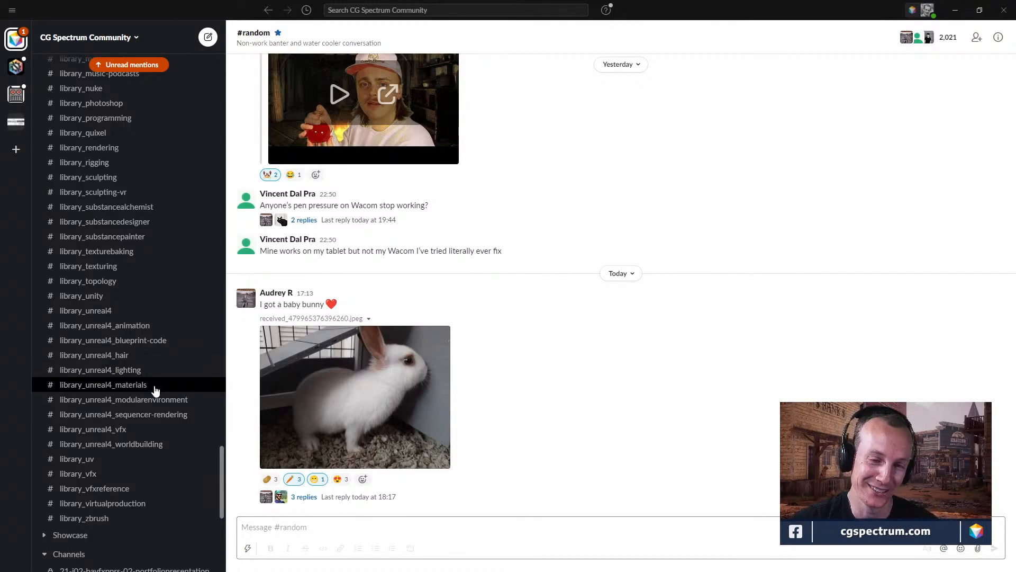
pyautogui.scroll(-1, 152, 399)
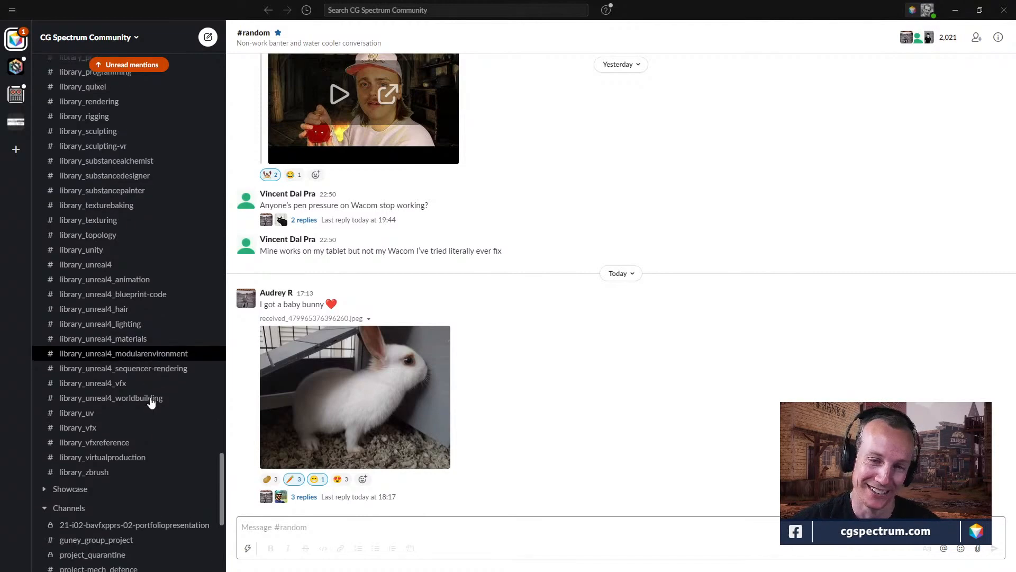
pyautogui.scroll(1, 151, 403)
pyautogui.click(138, 386)
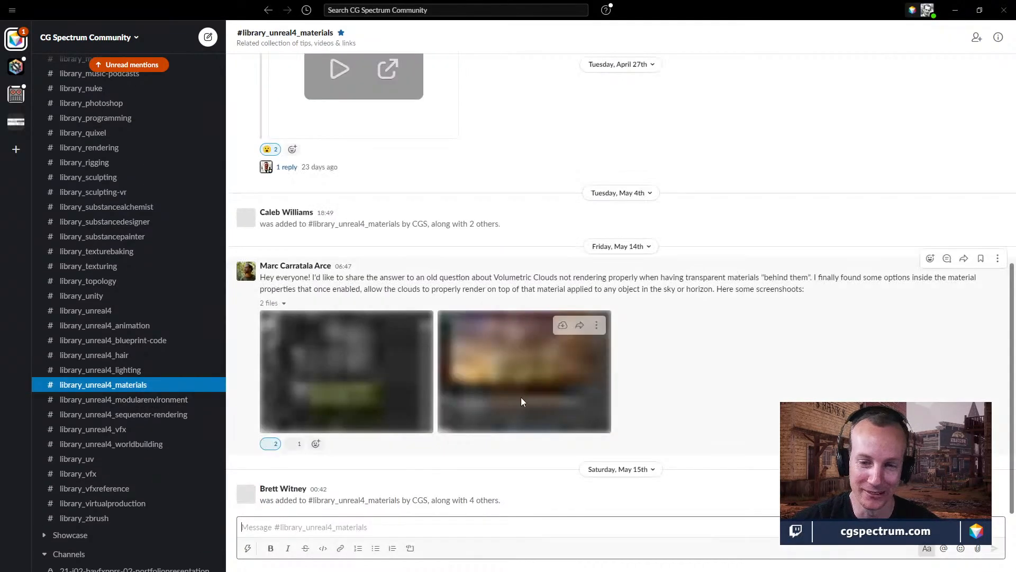
# - Find the shared Unreal Sensei AutoLandscape trailer in the channel, open it on YouTube and follow its Gumroad download link
pyautogui.scroll(6, 735, 447)
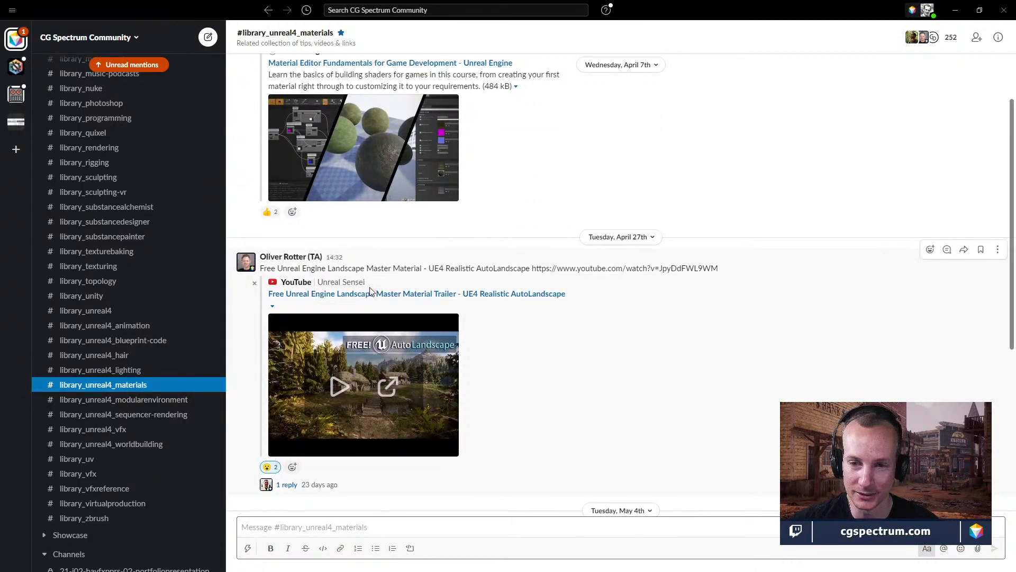
pyautogui.click(371, 294)
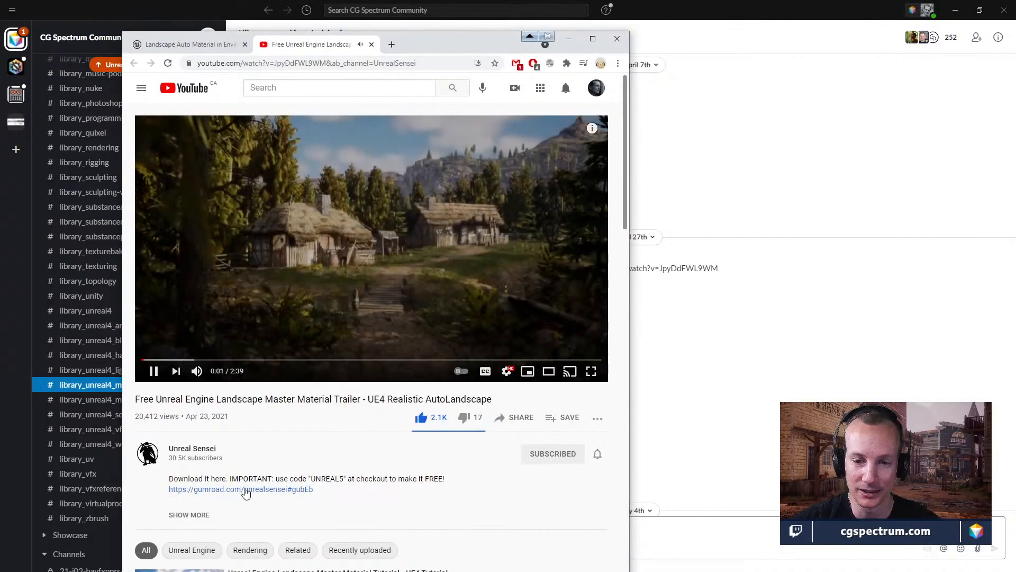
pyautogui.click(249, 489)
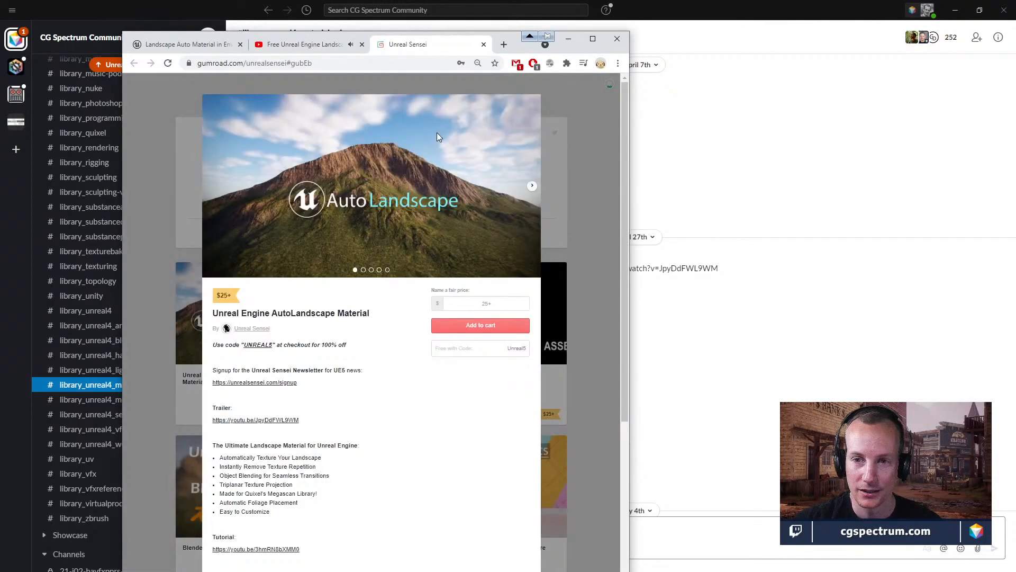
# - Pause the AutoLandscape trailer on YouTube, return to its Gumroad page and move the browser window aside
pyautogui.click(302, 44)
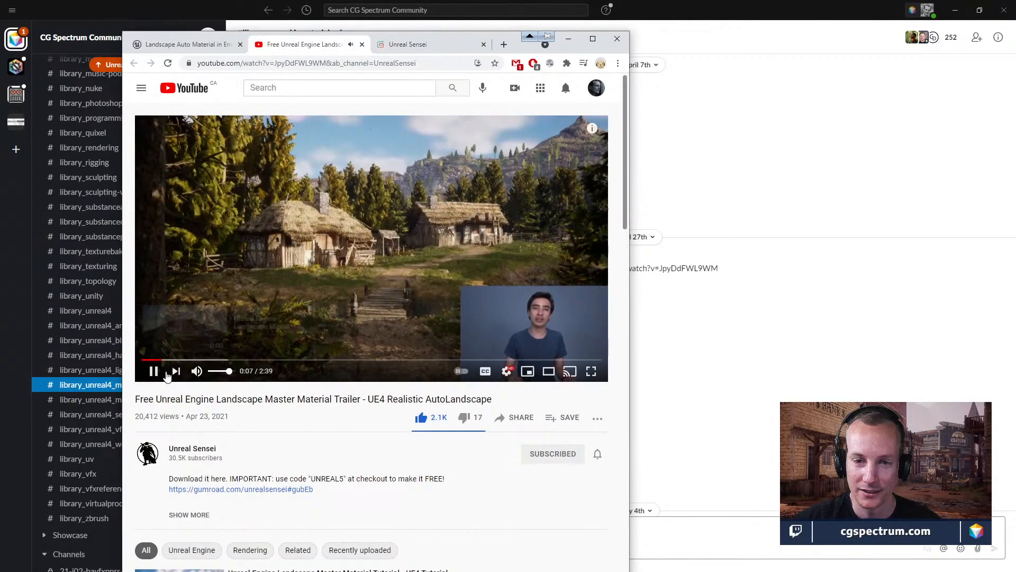
pyautogui.click(427, 44)
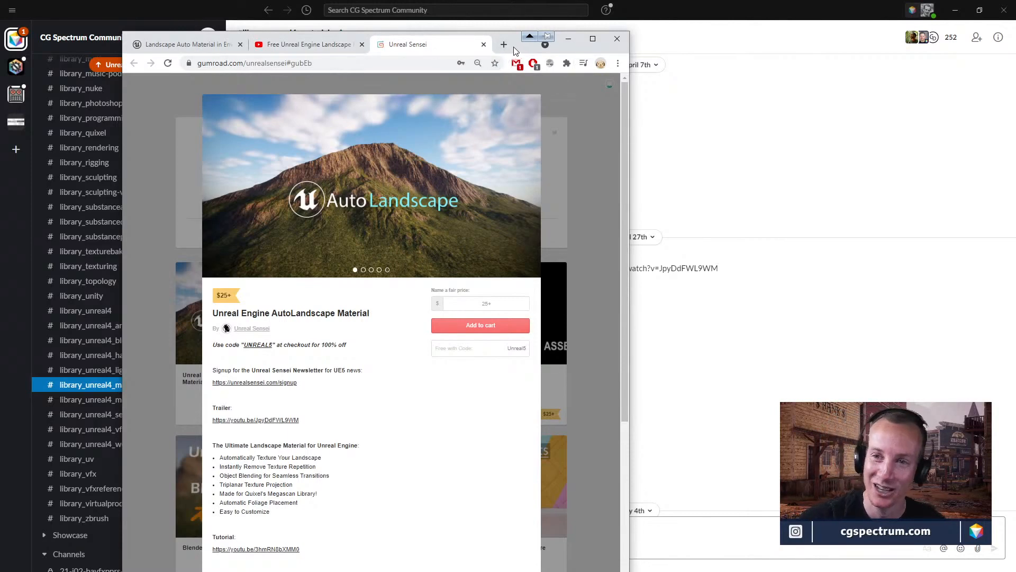
pyautogui.moveTo(513, 47); pyautogui.dragTo(806, 59)
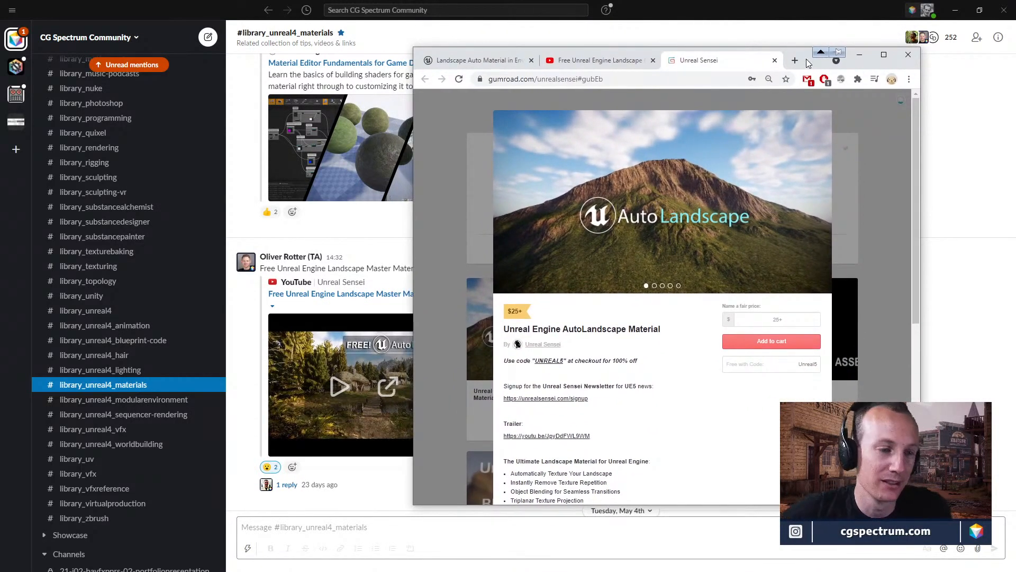
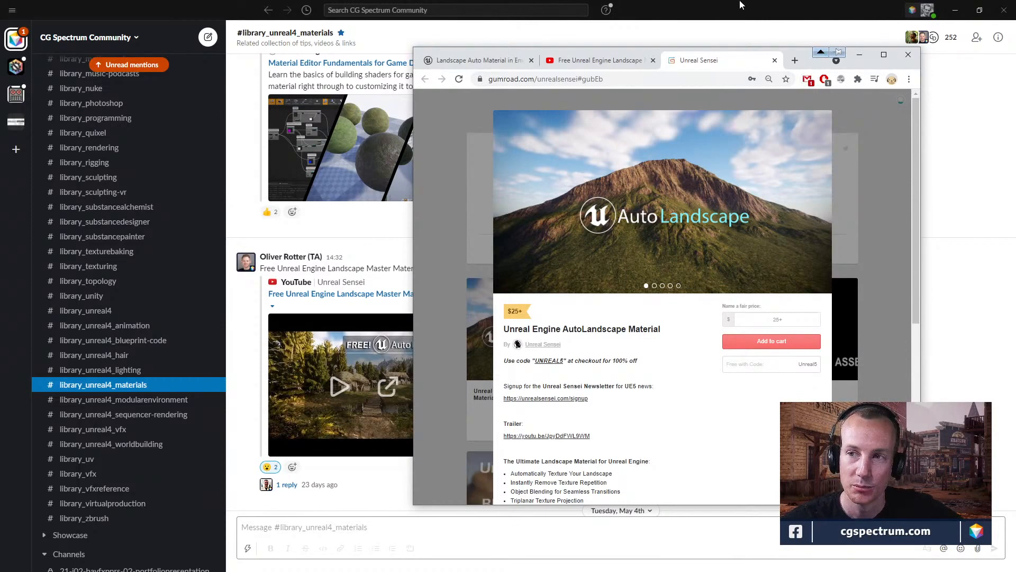
# - Reduce the Slack window, clear the Slack and browser windows away and bring the AutoLandscape level editor to the front
pyautogui.click(820, 52)
pyautogui.click(980, 10)
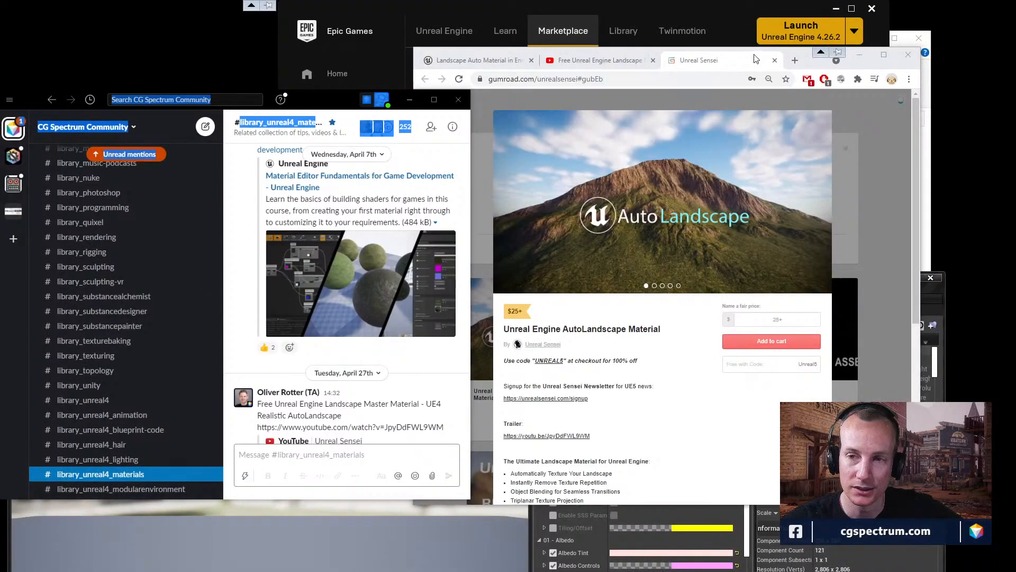
pyautogui.moveTo(328, 100); pyautogui.dragTo(760, 171)
pyautogui.click(267, 340)
pyautogui.moveTo(450, 291); pyautogui.dragTo(448, 0)
# - Open the engine scalability settings and review the editor's quality levels
pyautogui.click(408, 43)
pyautogui.moveTo(443, 202)
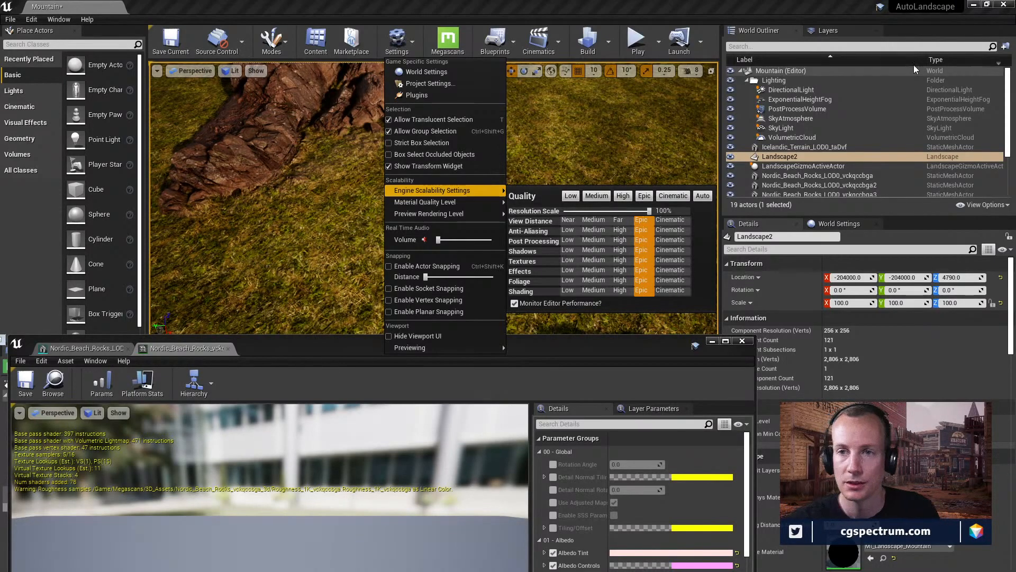
pyautogui.click(596, 188)
# - Move the rock material instance window lower to uncover the level viewport showing the Virtual Texture Blend rocks
pyautogui.moveTo(462, 243); pyautogui.dragTo(463, 242, button='right')
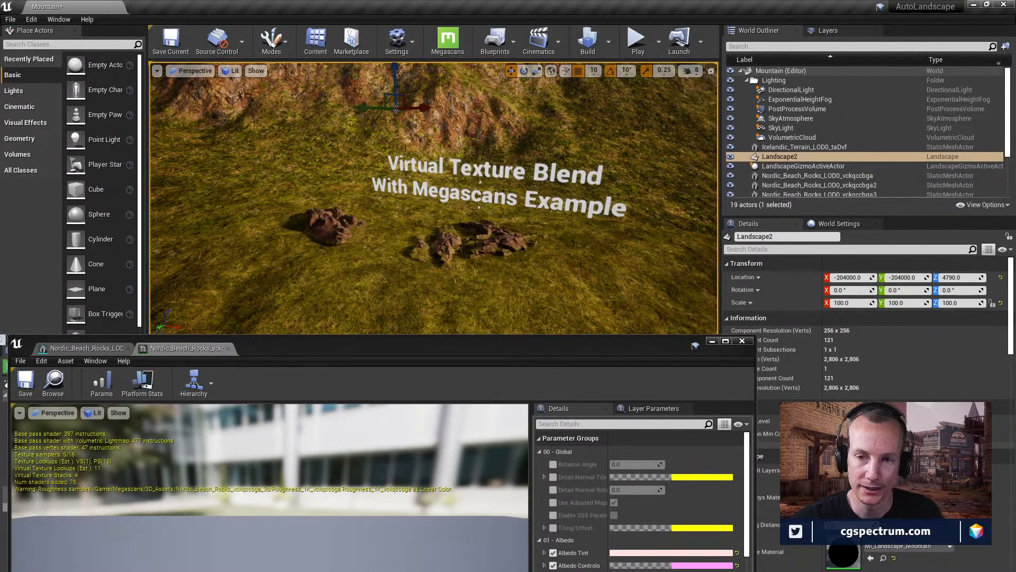
pyautogui.moveTo(508, 340); pyautogui.dragTo(531, 369)
pyautogui.moveTo(434, 201); pyautogui.dragTo(435, 201, button='right')
pyautogui.moveTo(508, 283); pyautogui.dragTo(513, 276, button='right')
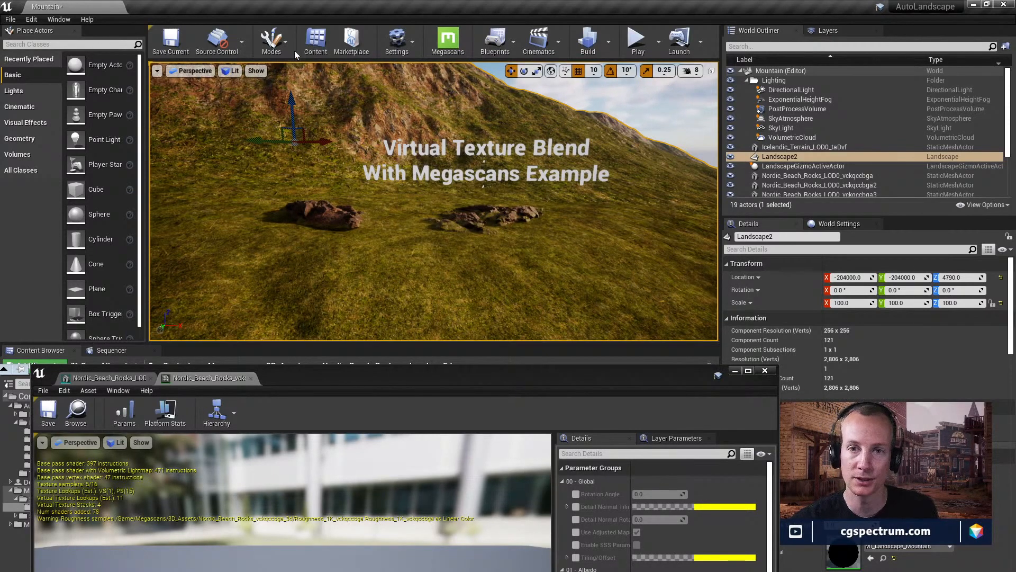
# - Examine the grassy slope around the Megascans rocks and the rocky ridges of the mountain
pyautogui.click(272, 42)
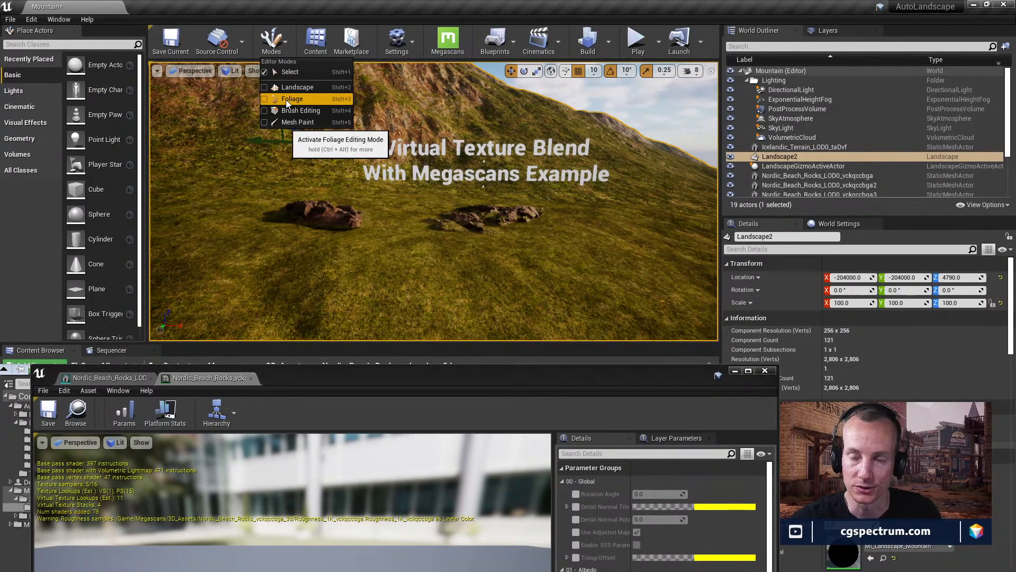
pyautogui.moveTo(339, 169); pyautogui.dragTo(376, 167, button='right')
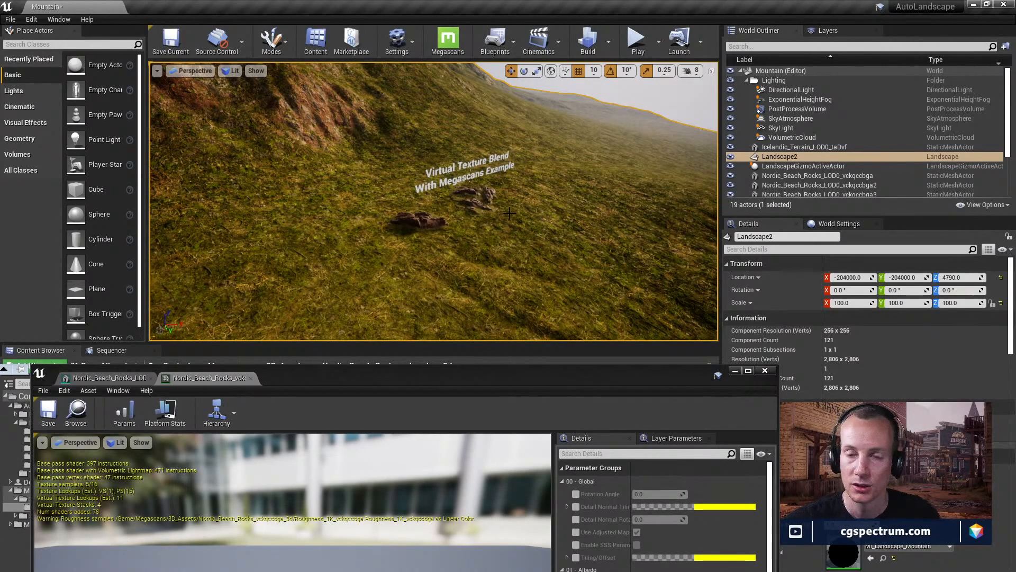
pyautogui.moveTo(532, 215); pyautogui.dragTo(463, 239, button='right')
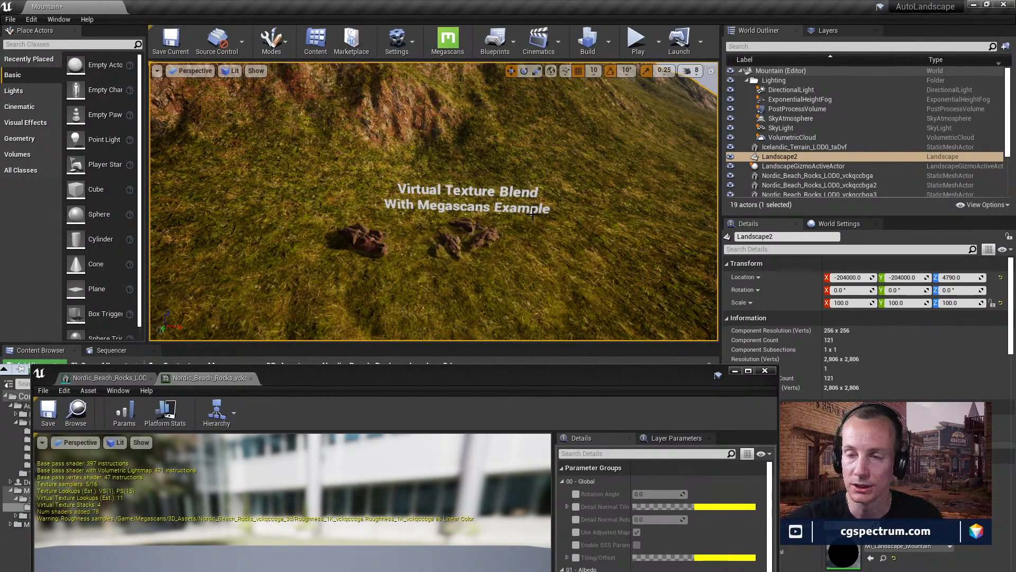
pyautogui.press('w')
pyautogui.moveTo(533, 214); pyautogui.dragTo(428, 148, button='right')
pyautogui.press('s')
pyautogui.press('w')
pyautogui.press('s')
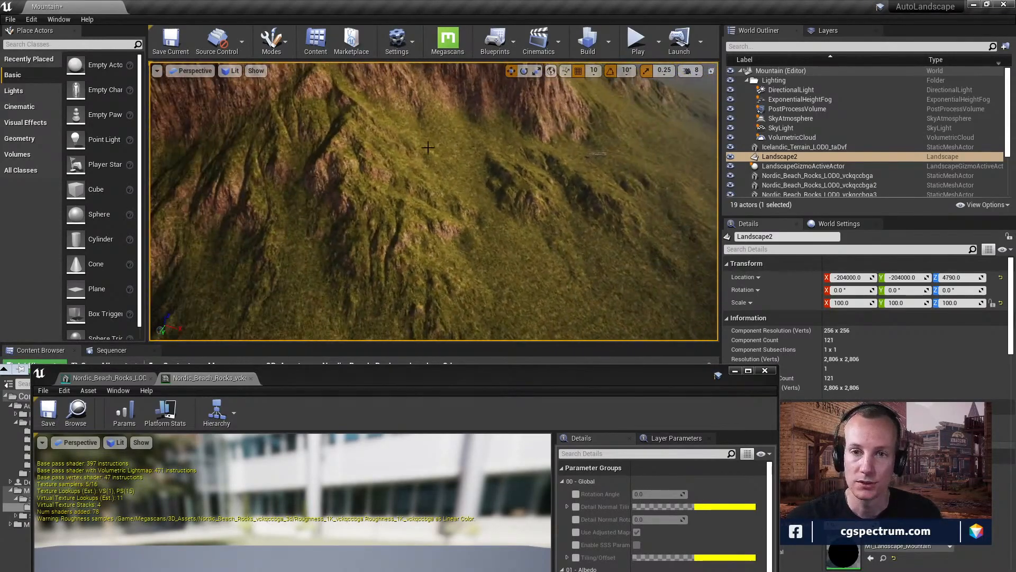
# - Switch to Landscape editing mode and activate its Paint tool
pyautogui.click(286, 43)
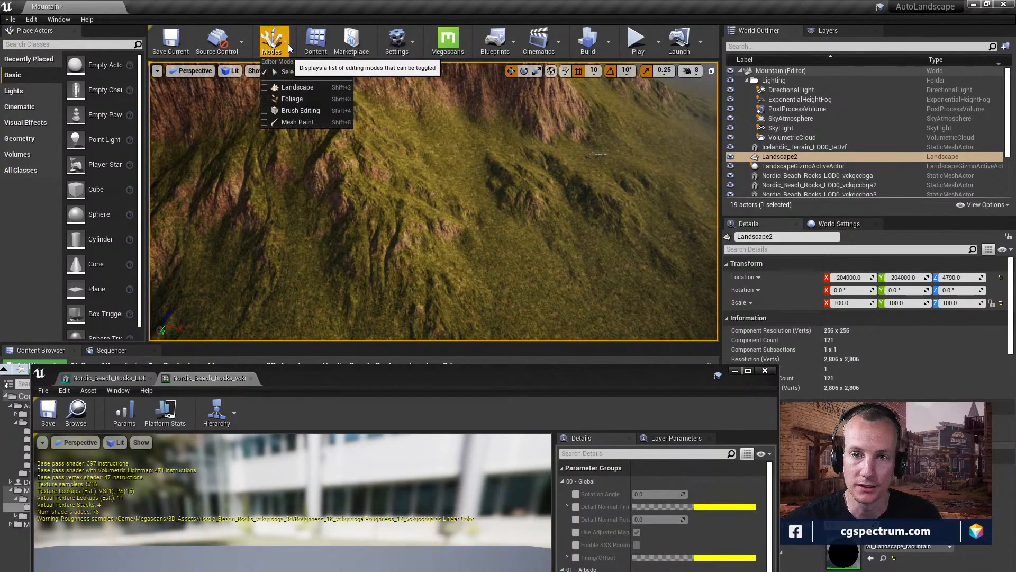
pyautogui.click(306, 85)
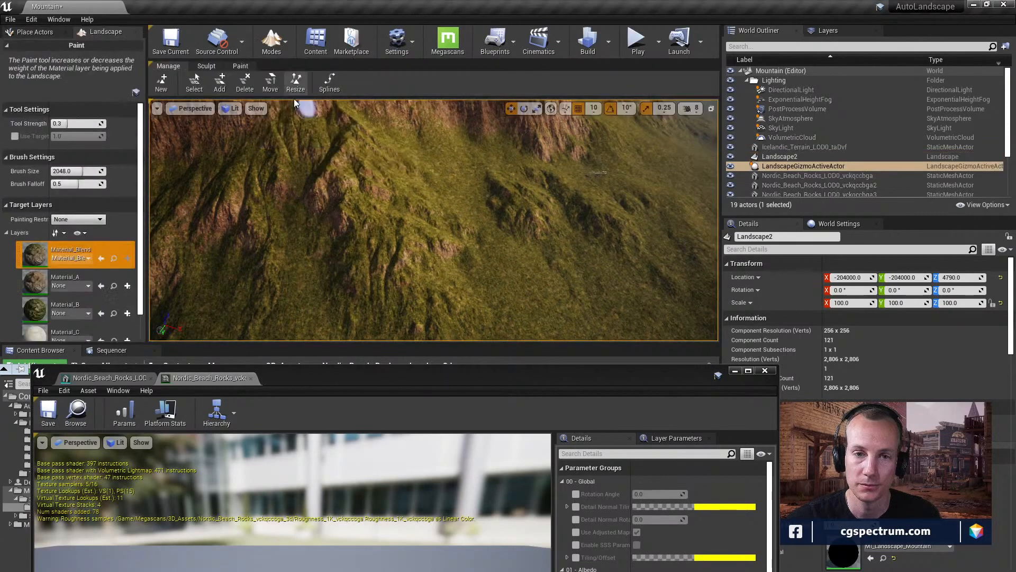
pyautogui.click(241, 65)
# - Create a weight-blended layer info for Material_C named Material_C_LayerInfo in the Mountain_sharedassets folder
pyautogui.scroll(-4, 81, 257)
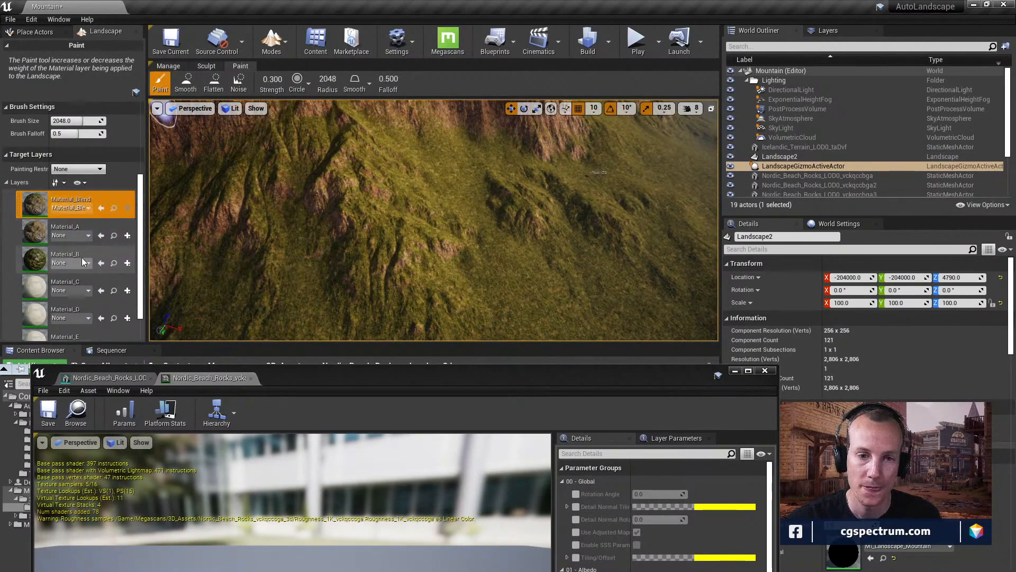
pyautogui.scroll(-2, 77, 255)
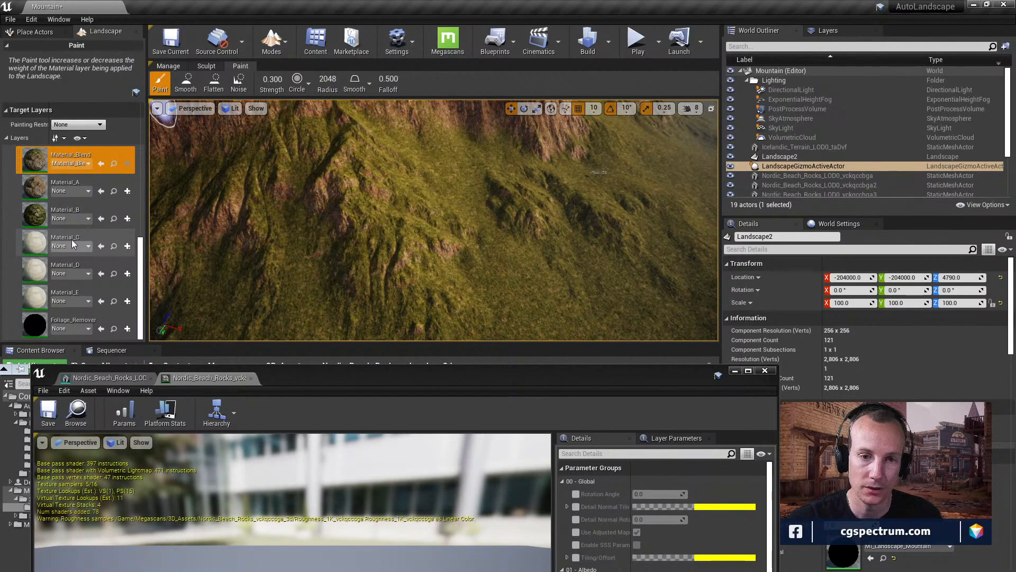
pyautogui.click(65, 234)
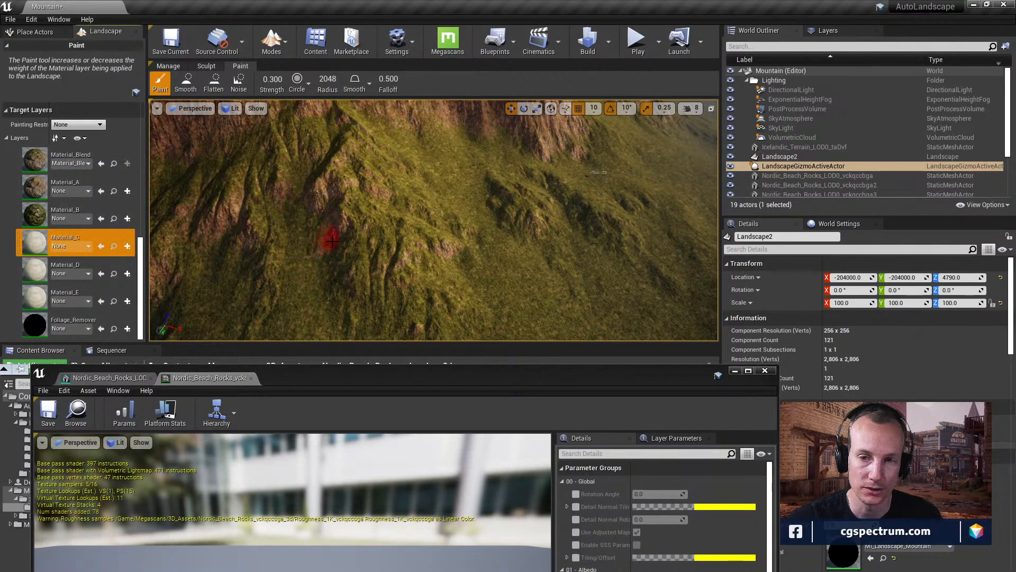
pyautogui.click(127, 247)
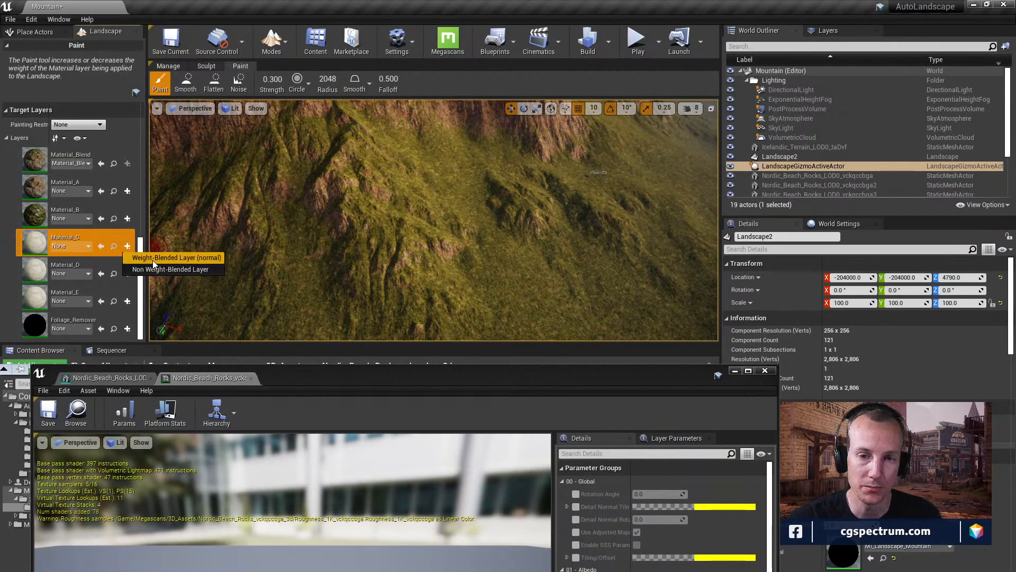
pyautogui.click(153, 258)
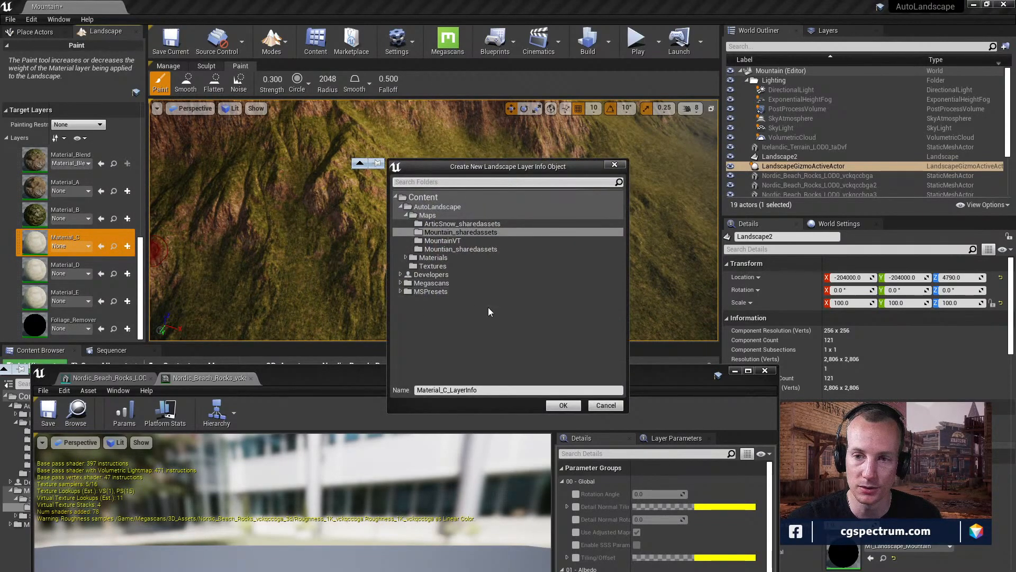
pyautogui.click(562, 406)
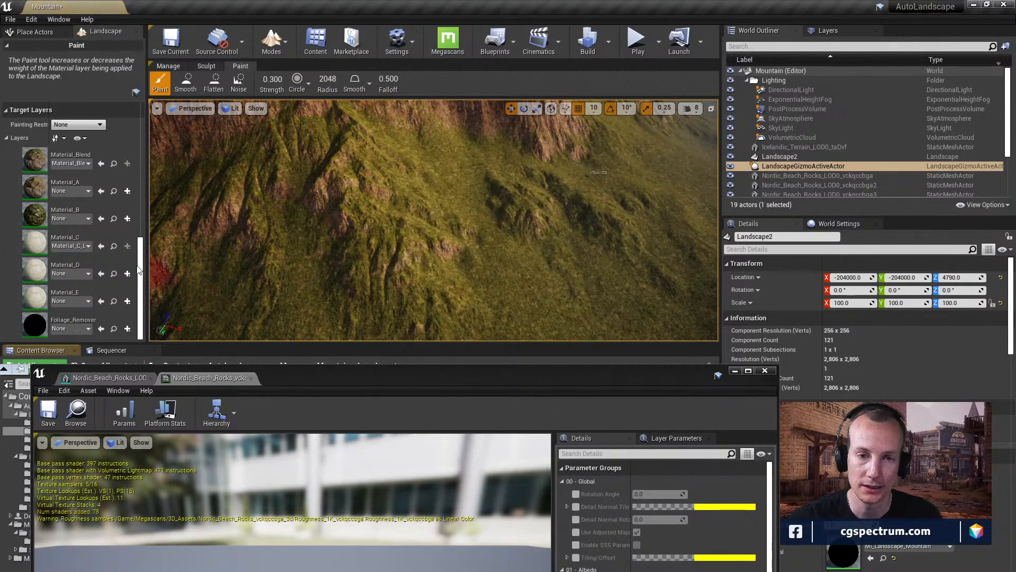
# - Paint patches of the Material_C layer across the grassy slope below the rocky ridges
pyautogui.click(71, 236)
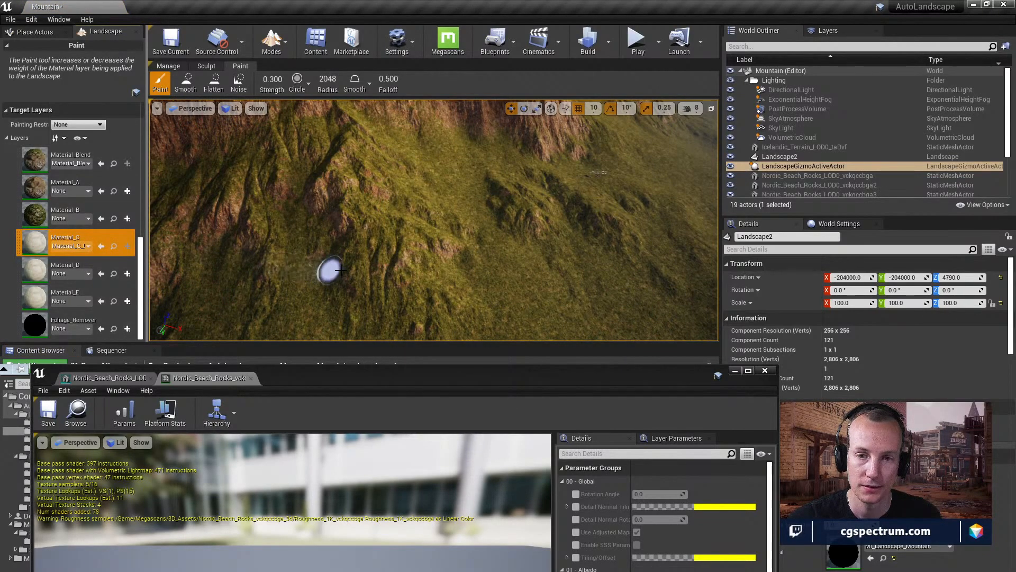
pyautogui.moveTo(432, 280)
pyautogui.mouseDown(button='right')
pyautogui.moveTo(461, 254)
pyautogui.moveTo(438, 236)
pyautogui.mouseUp(button='right')
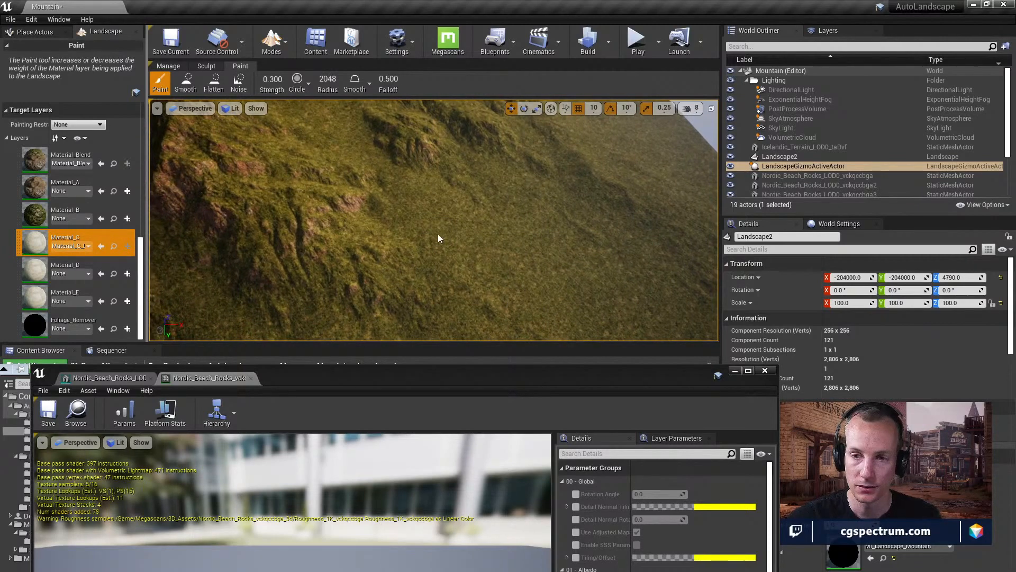
pyautogui.moveTo(382, 220)
pyautogui.mouseDown(button='right')
pyautogui.moveTo(386, 202)
pyautogui.moveTo(383, 218)
pyautogui.mouseUp(button='right')
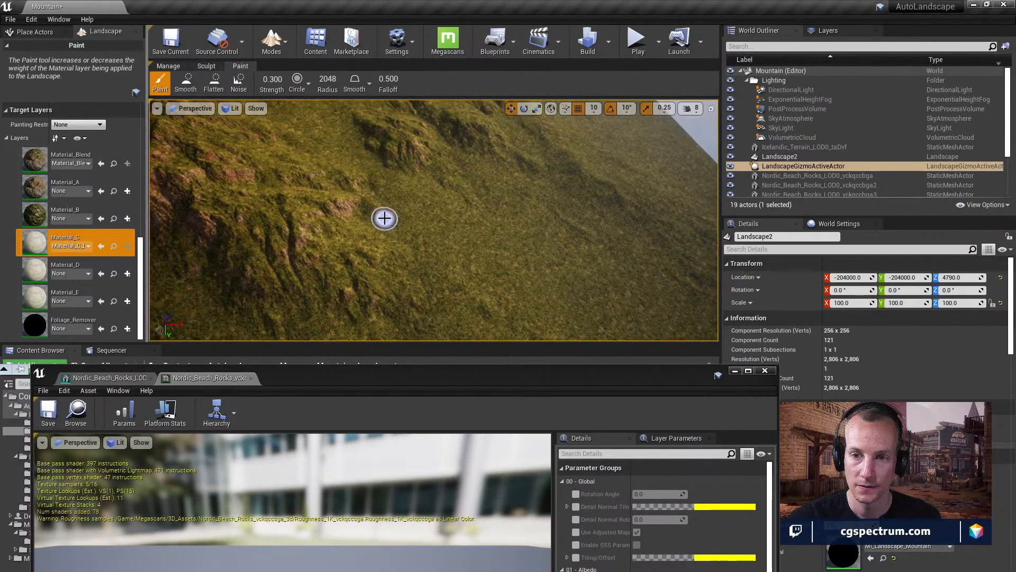
pyautogui.click(383, 205)
pyautogui.moveTo(458, 225); pyautogui.dragTo(461, 226, button='right')
pyautogui.moveTo(460, 226)
pyautogui.mouseDown()
pyautogui.moveTo(376, 251)
pyautogui.moveTo(395, 298)
pyautogui.mouseUp()
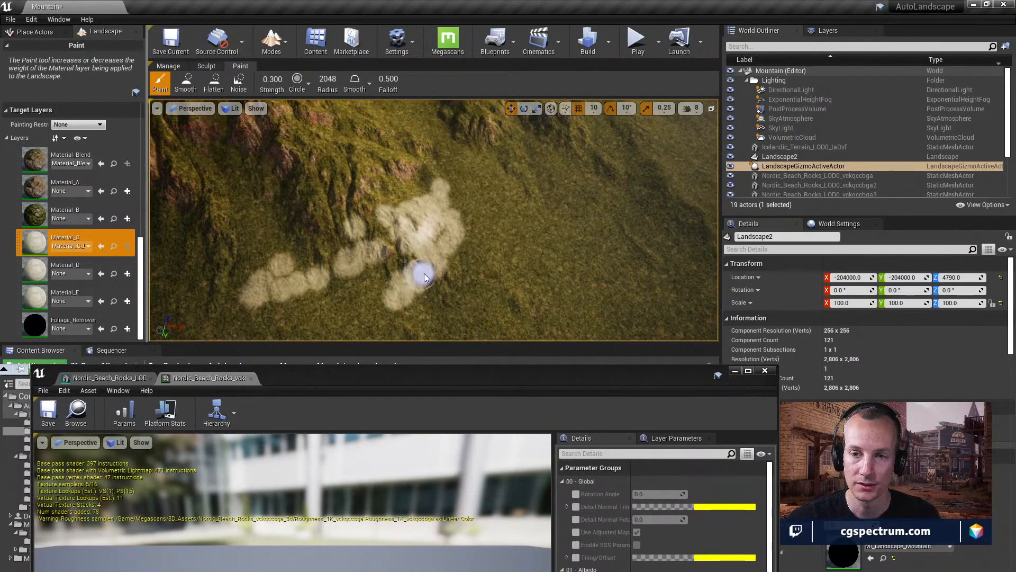
# - Increase the brush size to about 4294 and paint a broader Material_C area over the slope
pyautogui.press('w')
pyautogui.moveTo(413, 238); pyautogui.dragTo(409, 231, button='right')
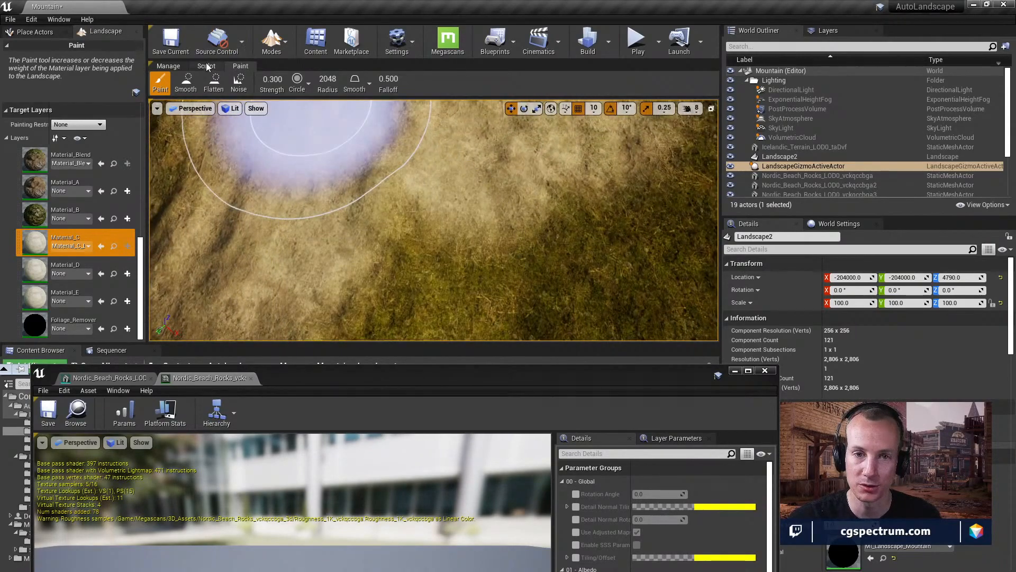
pyautogui.scroll(4, 112, 164)
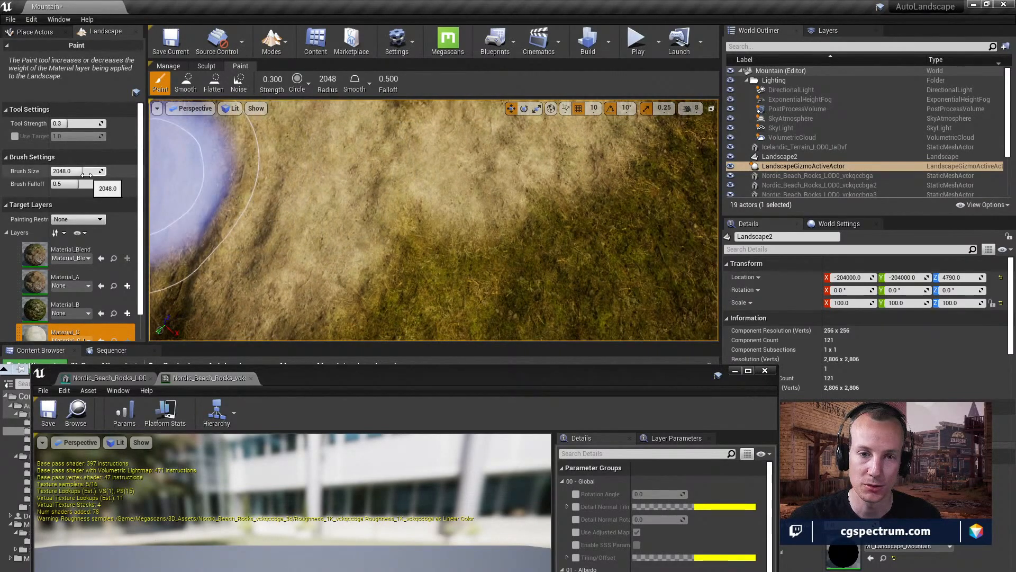
pyautogui.moveTo(86, 175); pyautogui.dragTo(106, 175)
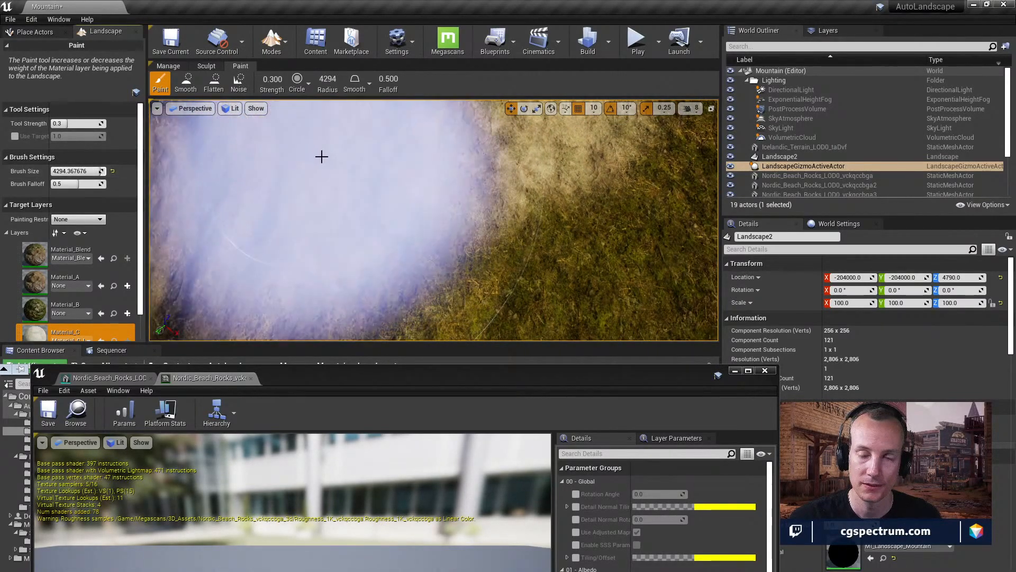
pyautogui.moveTo(320, 156)
pyautogui.mouseDown(button='right')
pyautogui.moveTo(368, 129)
pyautogui.moveTo(376, 137)
pyautogui.moveTo(264, 134)
pyautogui.mouseUp(button='right')
pyautogui.press('w')
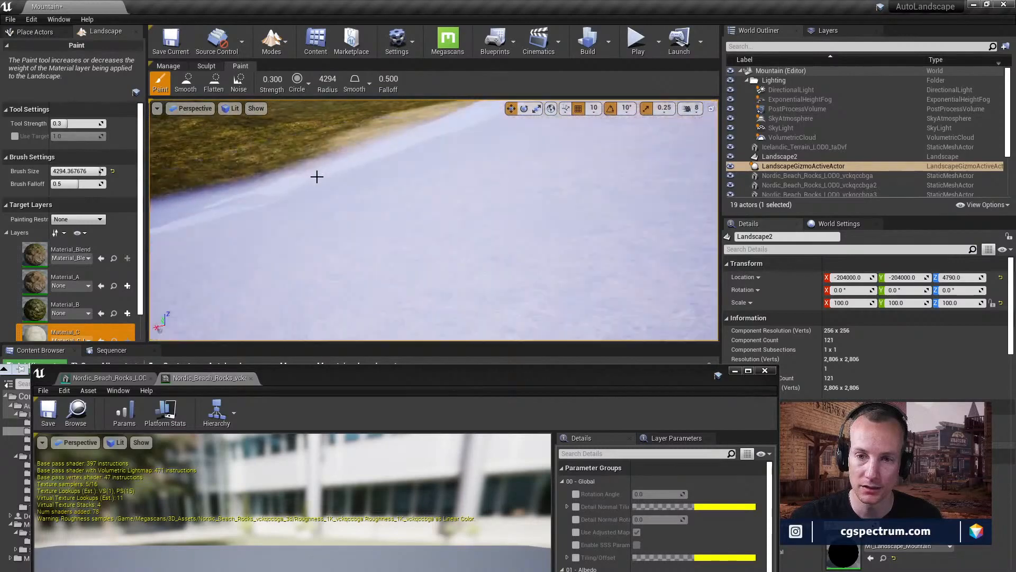
pyautogui.moveTo(317, 175)
pyautogui.mouseDown()
pyautogui.moveTo(318, 165)
pyautogui.moveTo(249, 150)
pyautogui.moveTo(473, 181)
pyautogui.mouseUp()
pyautogui.moveTo(472, 182)
pyautogui.mouseDown(button='right')
pyautogui.moveTo(593, 192)
pyautogui.moveTo(598, 148)
pyautogui.moveTo(471, 194)
pyautogui.moveTo(473, 170)
pyautogui.mouseUp(button='right')
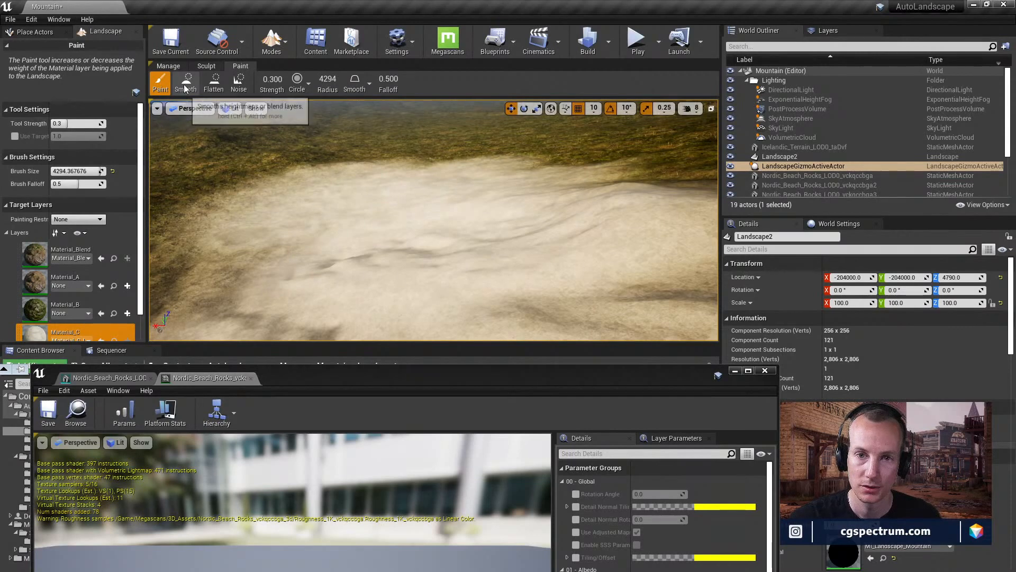
pyautogui.click(168, 66)
pyautogui.click(51, 32)
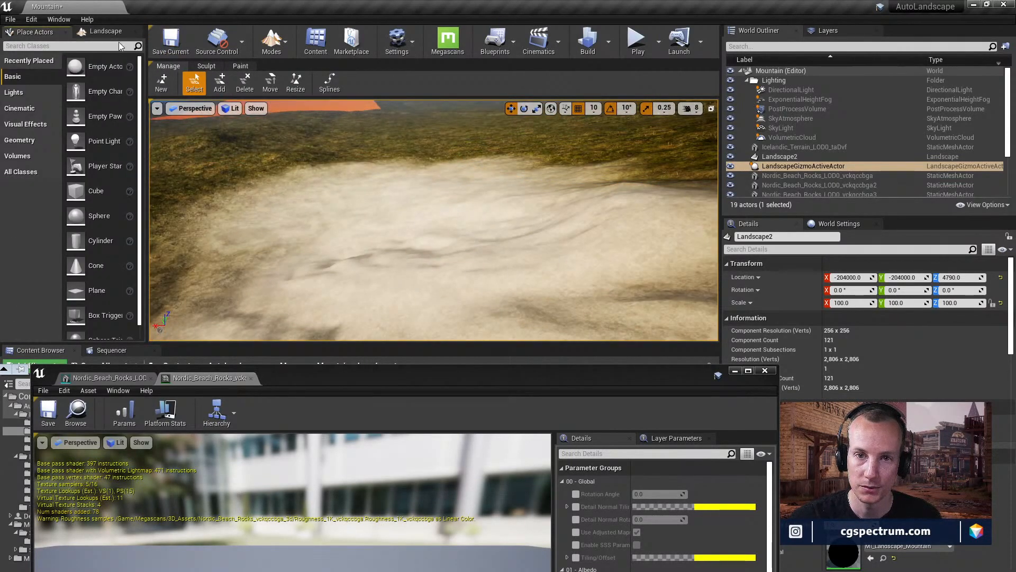
pyautogui.click(161, 82)
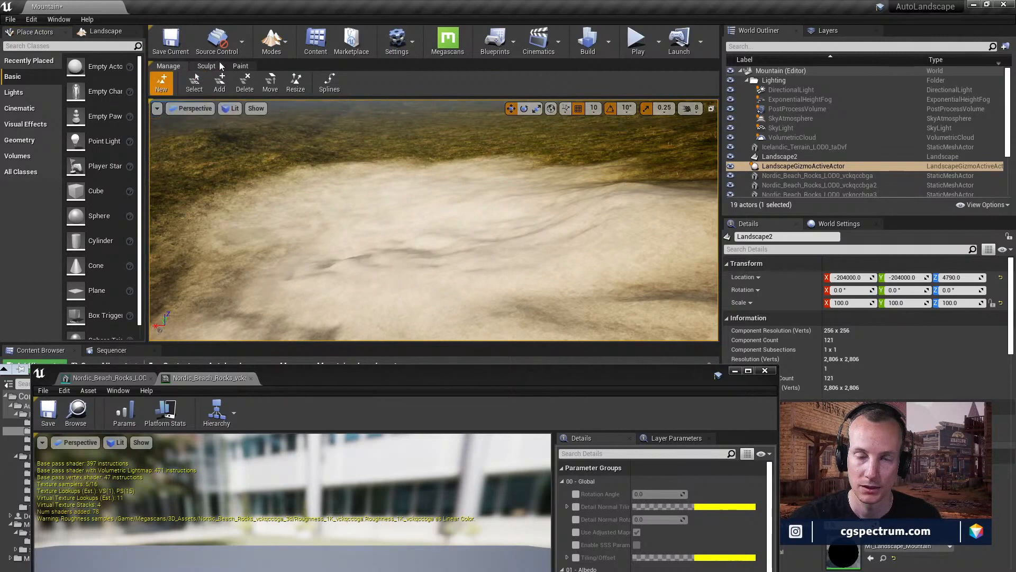
# - Examine the painted Material_C area from close up and from a distance, and return to the landscape Paint tool
pyautogui.press('w')
pyautogui.moveTo(370, 245); pyautogui.dragTo(488, 255, button='right')
pyautogui.press('w')
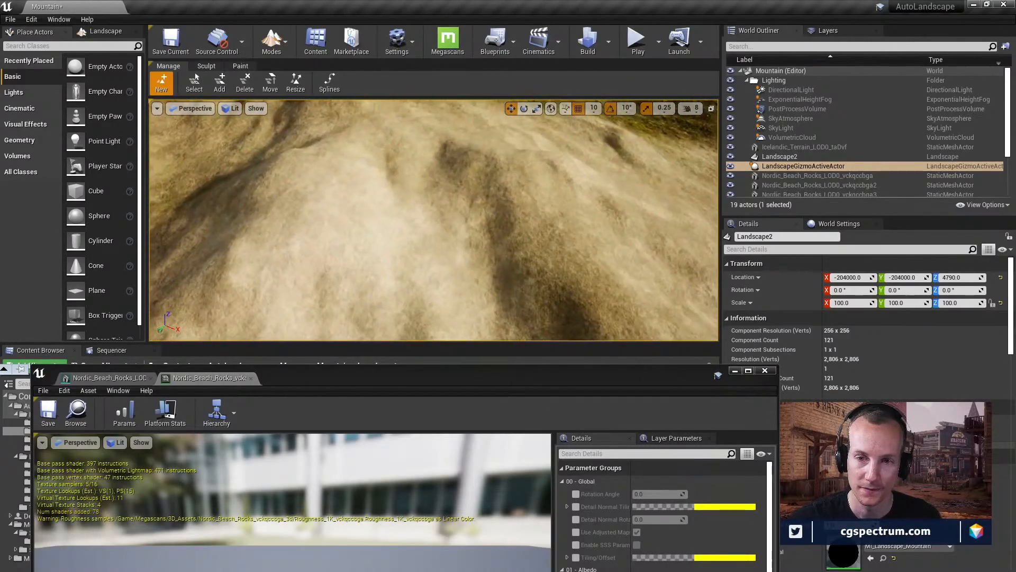
pyautogui.moveTo(487, 255); pyautogui.dragTo(489, 257, button='right')
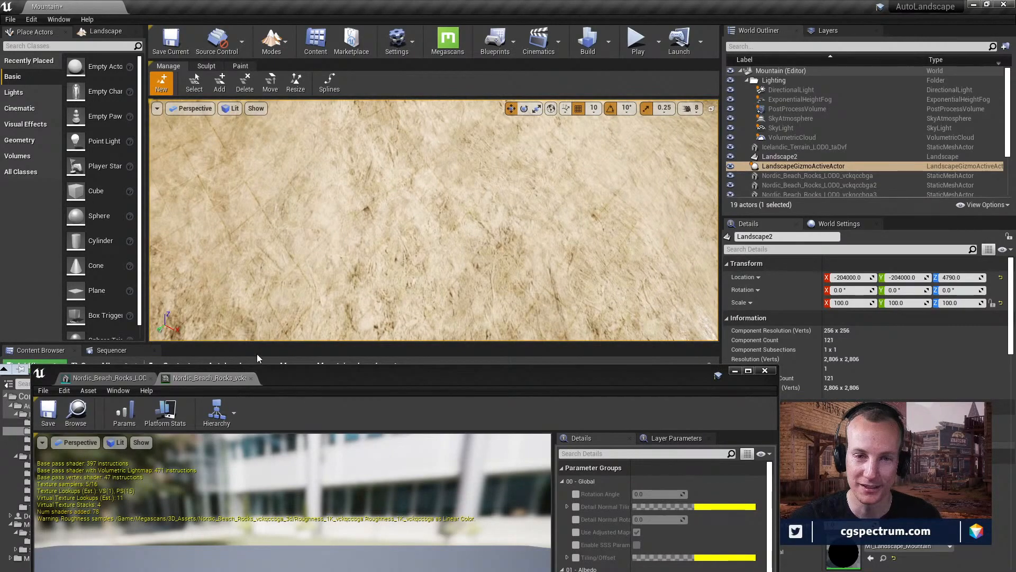
pyautogui.moveTo(344, 161); pyautogui.dragTo(417, 235, button='right')
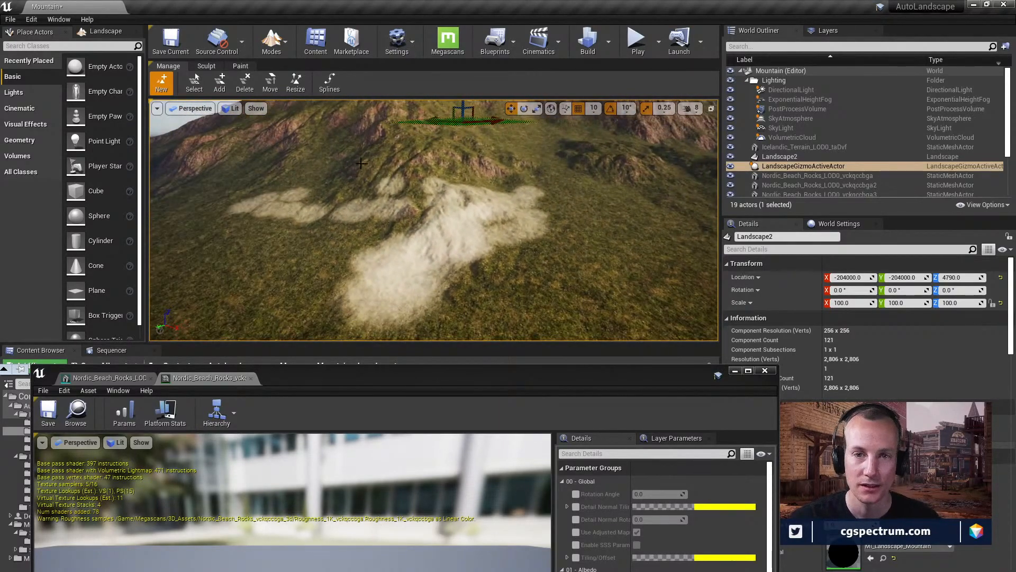
pyautogui.click(240, 66)
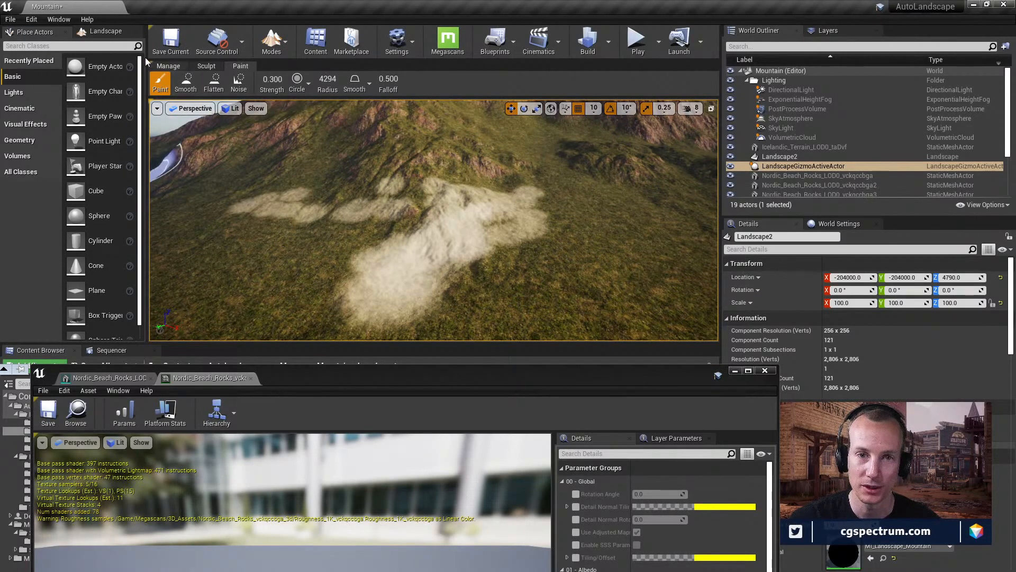
# - Bring up the landscape paint settings with the full list of target layers
pyautogui.click(93, 20)
pyautogui.click(128, 13)
pyautogui.click(107, 33)
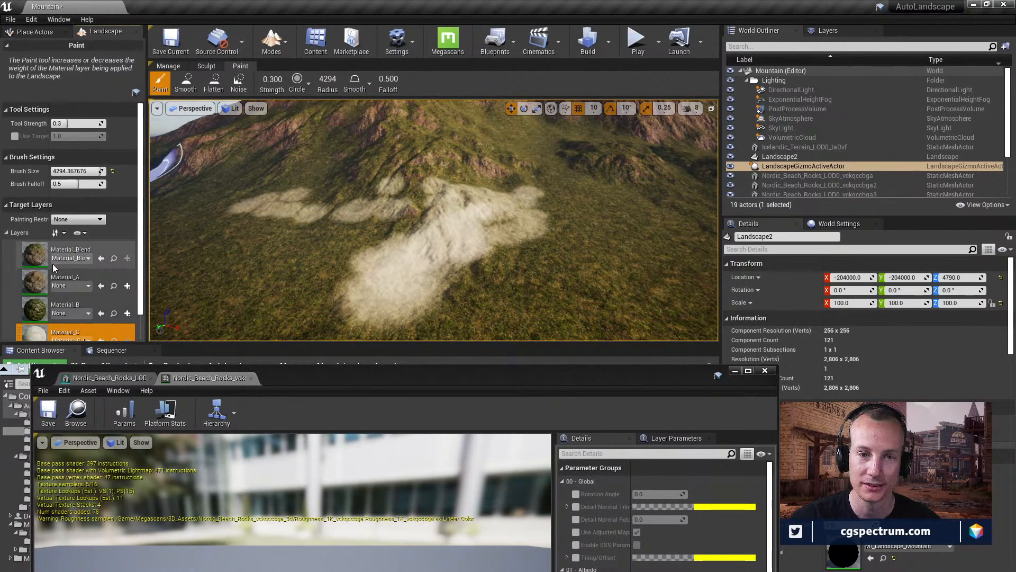
pyautogui.scroll(-3, 53, 268)
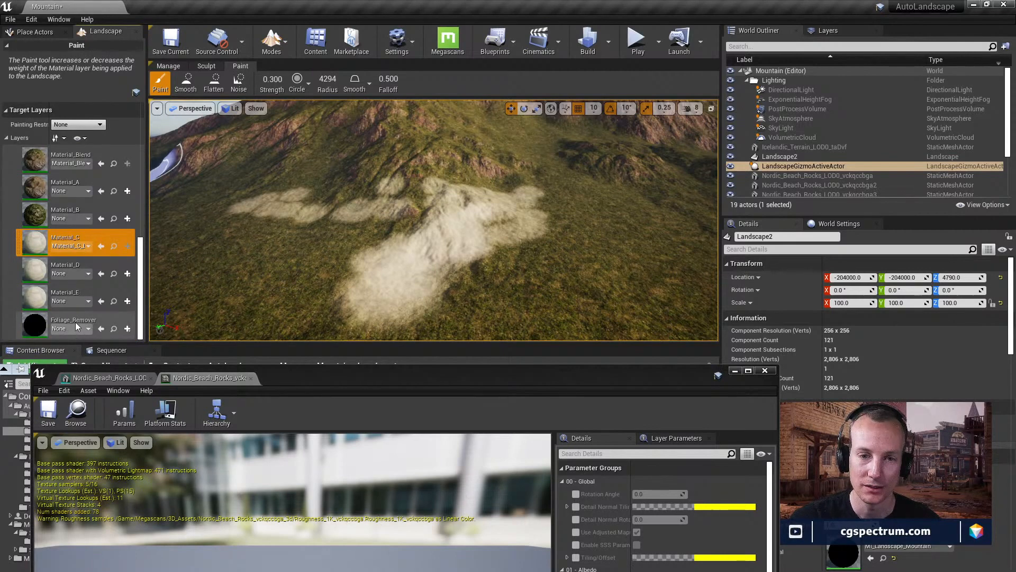
# - Try to paint the Material_E layer over the lower part of the Material_C area, then reselect the Material_C layer
pyautogui.click(69, 300)
pyautogui.moveTo(413, 317)
pyautogui.mouseDown()
pyautogui.moveTo(429, 307)
pyautogui.moveTo(437, 275)
pyautogui.mouseUp()
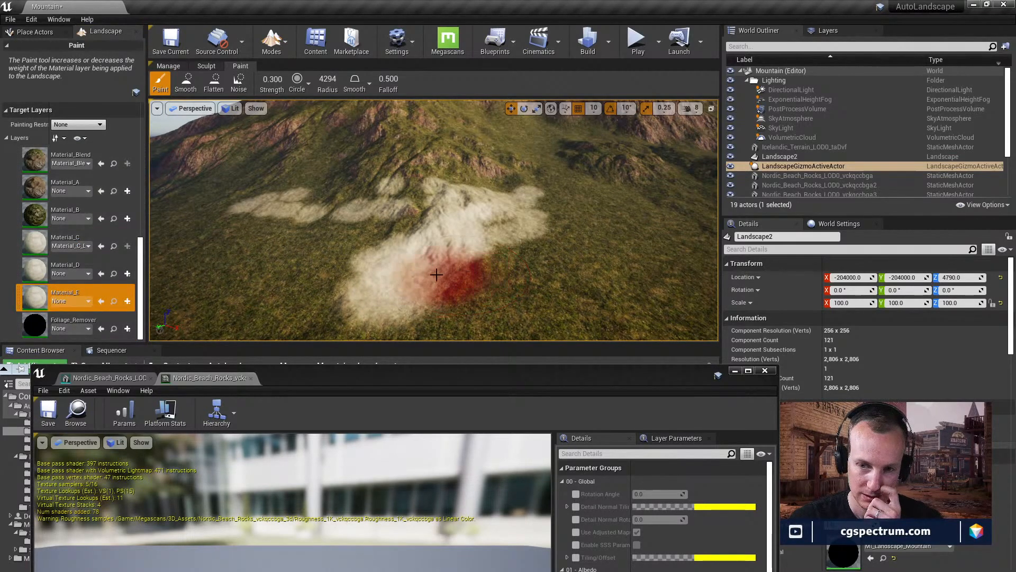
pyautogui.click(521, 294)
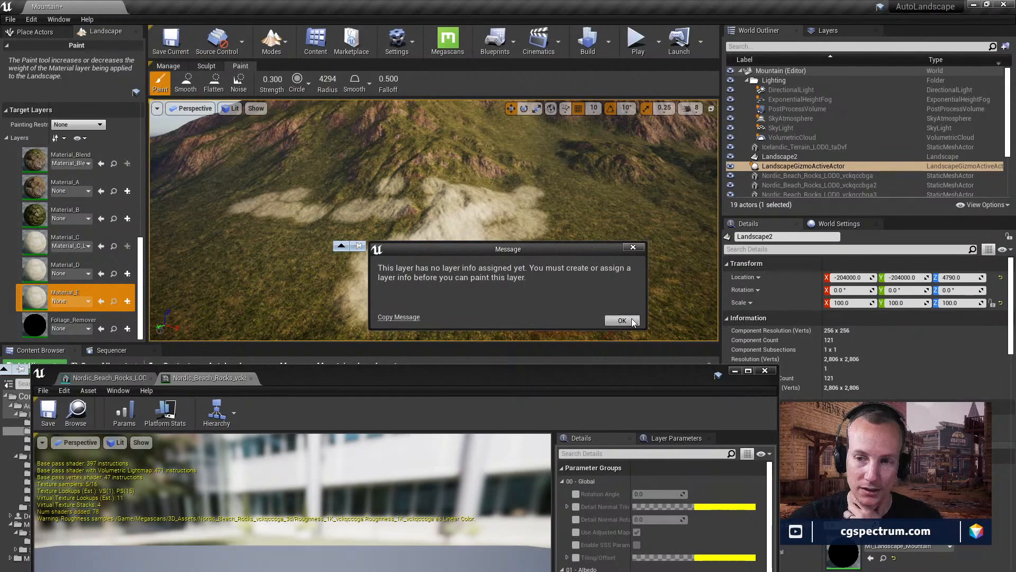
pyautogui.click(633, 321)
pyautogui.click(72, 233)
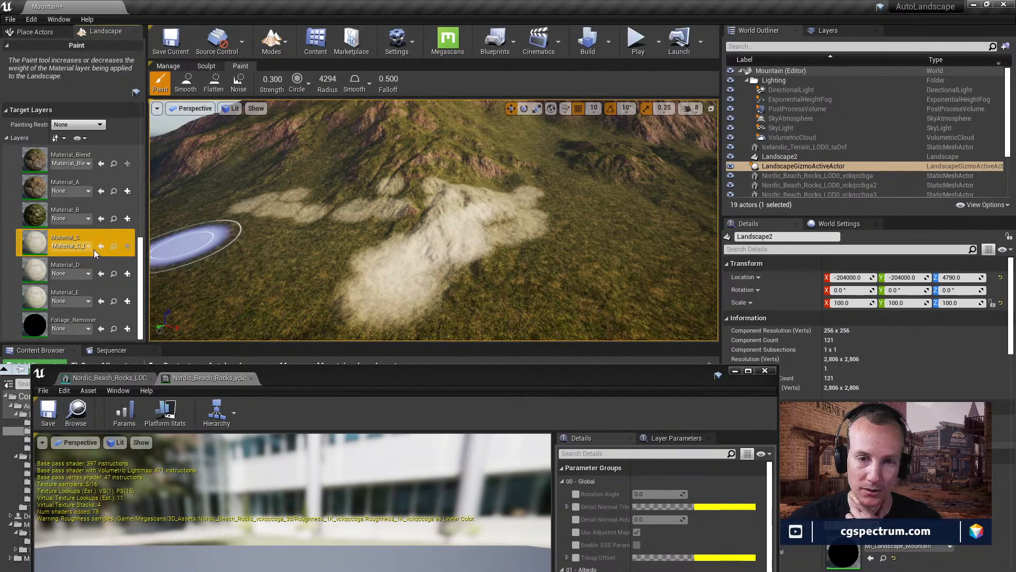
pyautogui.click(91, 247)
pyautogui.click(84, 231)
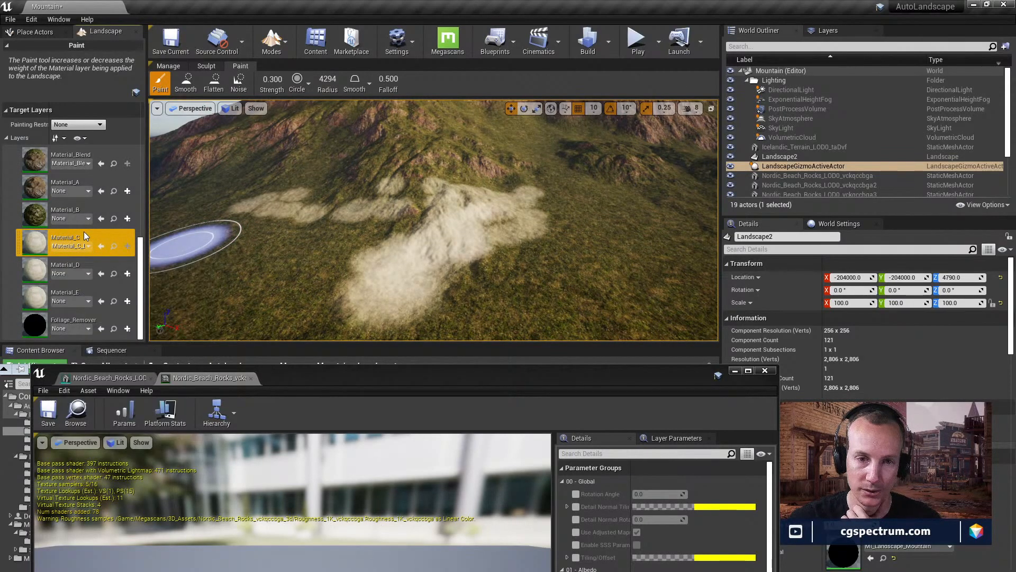
# - Try to paint the Material_B layer on the lower Material_C area and the grass beside it
pyautogui.click(62, 202)
pyautogui.moveTo(397, 246)
pyautogui.mouseDown()
pyautogui.moveTo(408, 249)
pyautogui.moveTo(356, 287)
pyautogui.mouseUp()
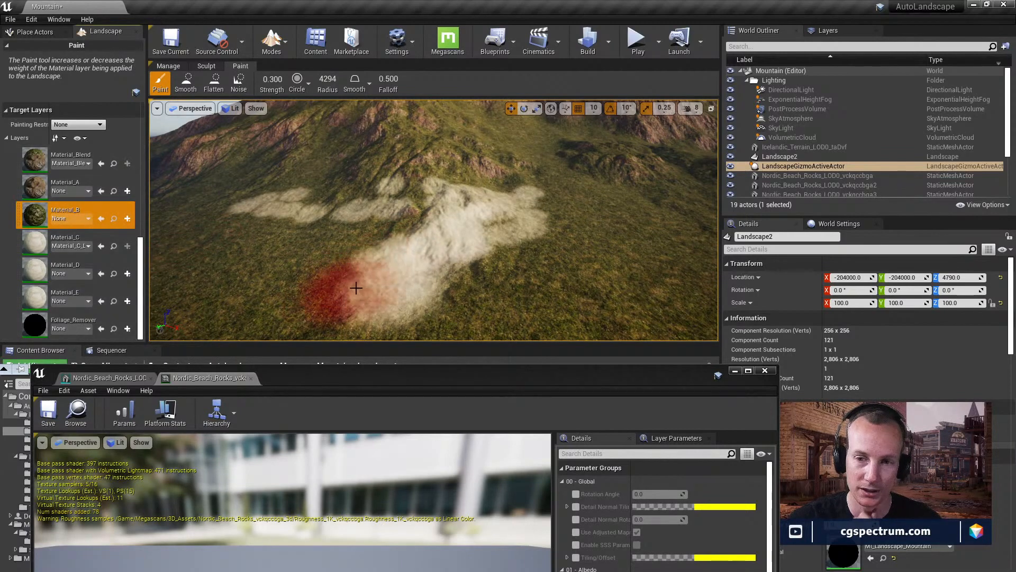
pyautogui.click(236, 276)
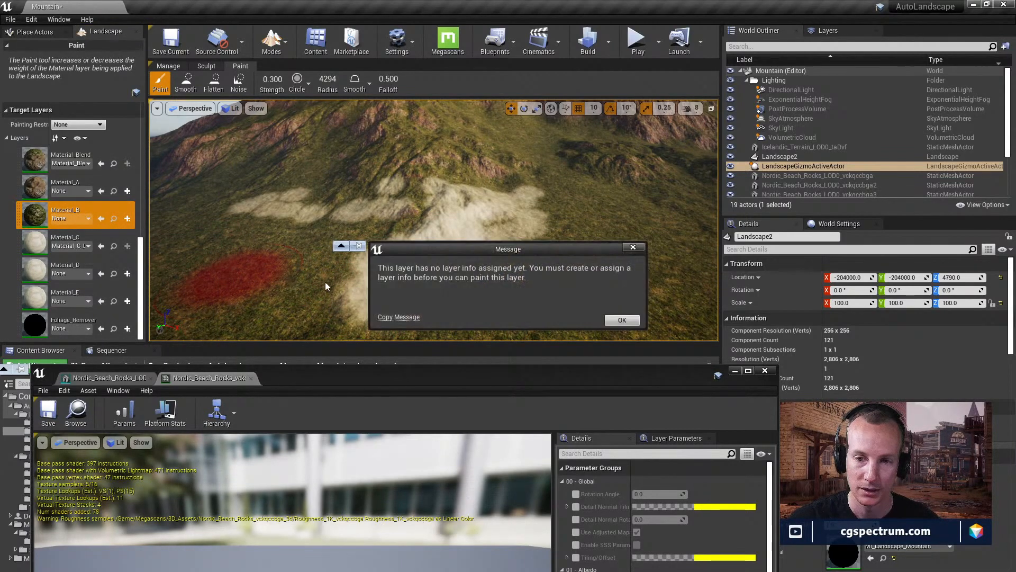
pyautogui.click(606, 323)
pyautogui.click(317, 287)
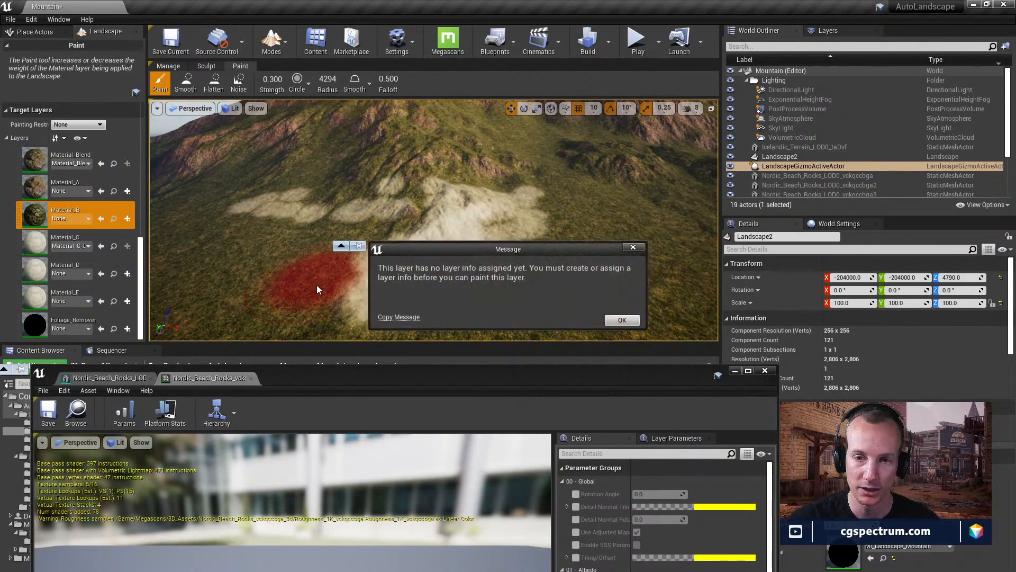
pyautogui.press('Return')
# - Create a weight-blended layer info for Material_B named Material_B_LayerInfo in the Mountain_sharedassets folder
pyautogui.click(127, 218)
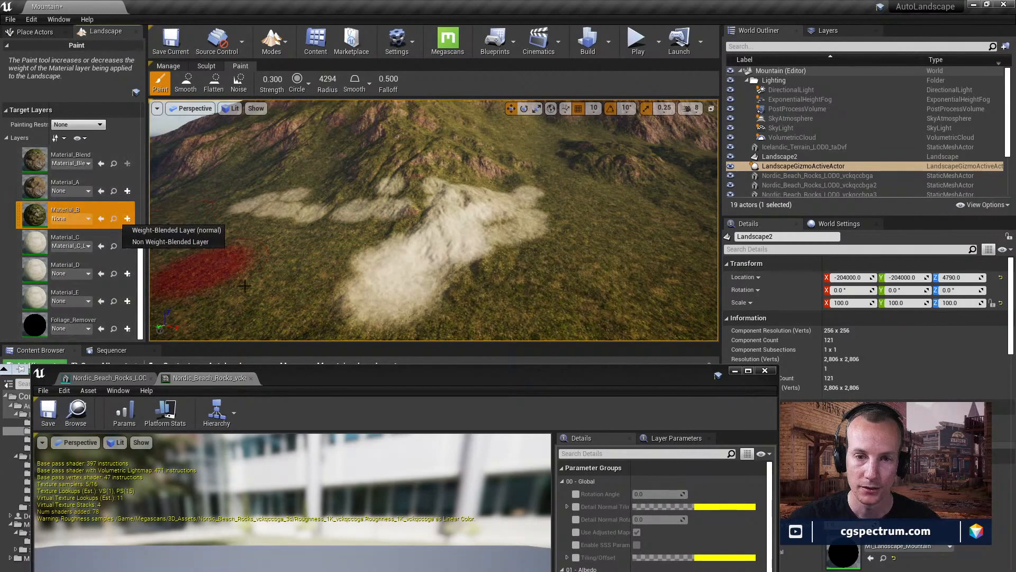
pyautogui.click(166, 231)
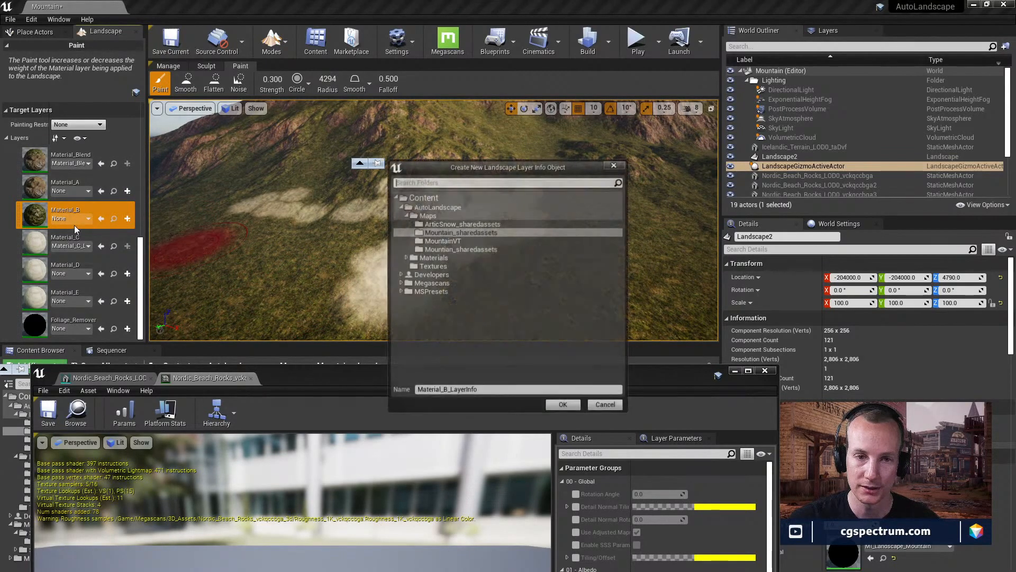
pyautogui.click(556, 406)
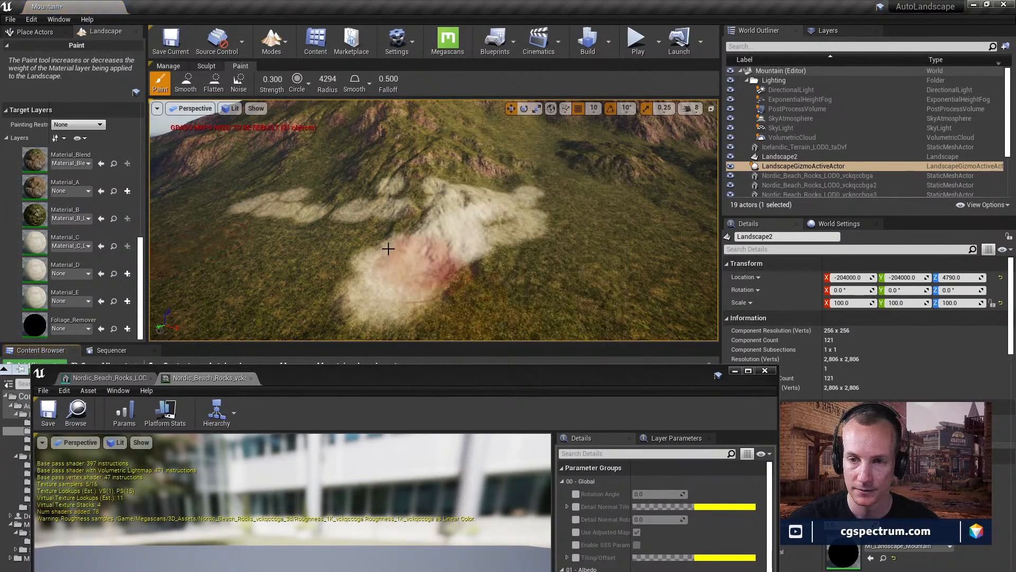
# - Paint the Material_B layer over the lower part of the Material_C area on the slope
pyautogui.click(368, 288)
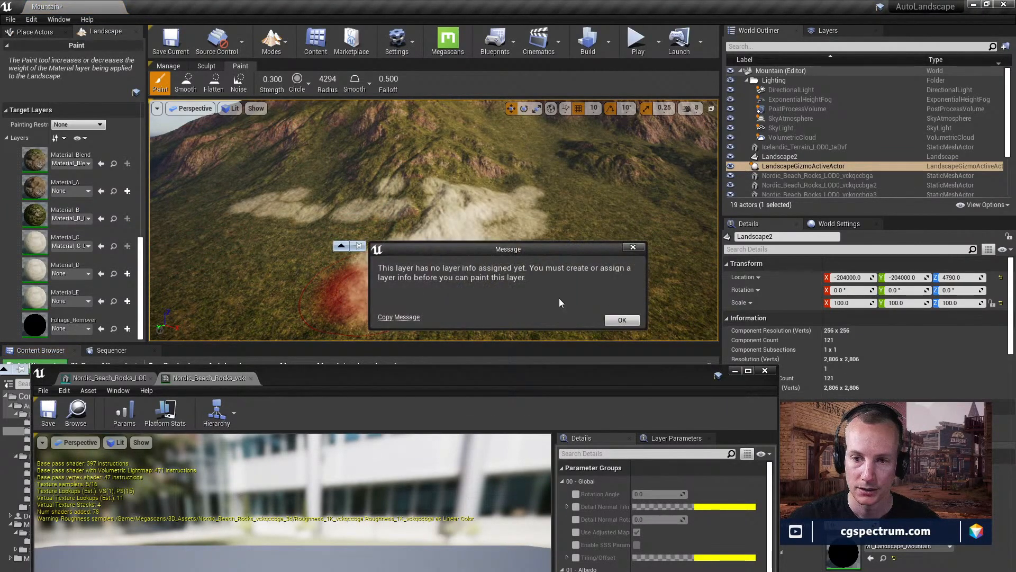
pyautogui.click(626, 323)
pyautogui.click(86, 216)
pyautogui.moveTo(360, 298)
pyautogui.mouseDown()
pyautogui.moveTo(243, 281)
pyautogui.moveTo(276, 261)
pyautogui.moveTo(329, 268)
pyautogui.moveTo(457, 254)
pyautogui.mouseUp()
pyautogui.moveTo(457, 254)
pyautogui.mouseDown(button='right')
pyautogui.moveTo(344, 233)
pyautogui.moveTo(434, 241)
pyautogui.moveTo(458, 259)
pyautogui.moveTo(471, 228)
pyautogui.moveTo(472, 146)
pyautogui.mouseUp(button='right')
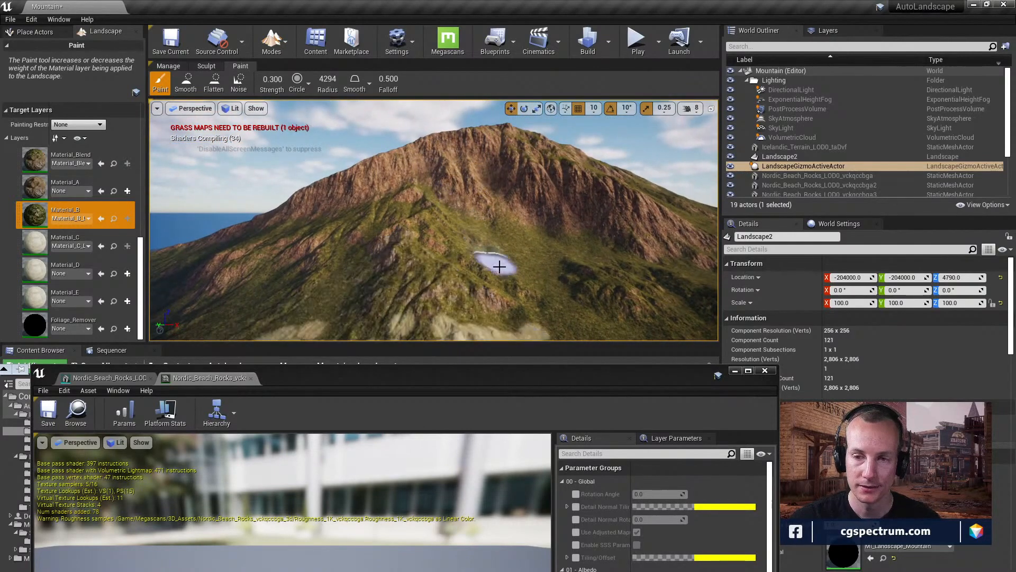
pyautogui.moveTo(477, 290)
pyautogui.mouseDown(button='right')
pyautogui.moveTo(455, 307)
pyautogui.moveTo(405, 268)
pyautogui.mouseUp(button='right')
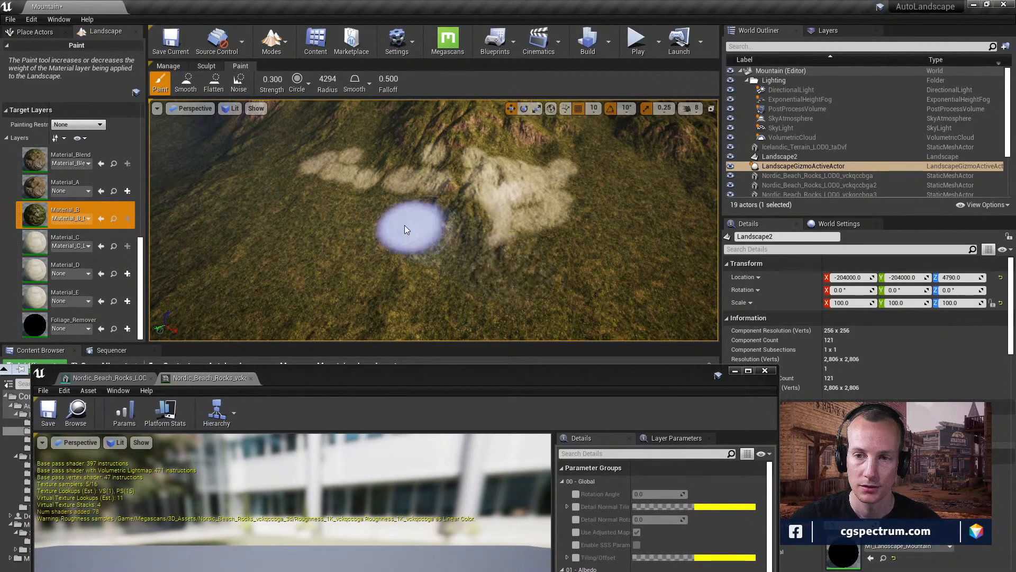
# - Compare the Material_Blend, Material_A and Material_B layers up close and paint Material_B across the grass below the Material_C patches
pyautogui.scroll(10, 408, 225)
pyautogui.scroll(10, 408, 225)
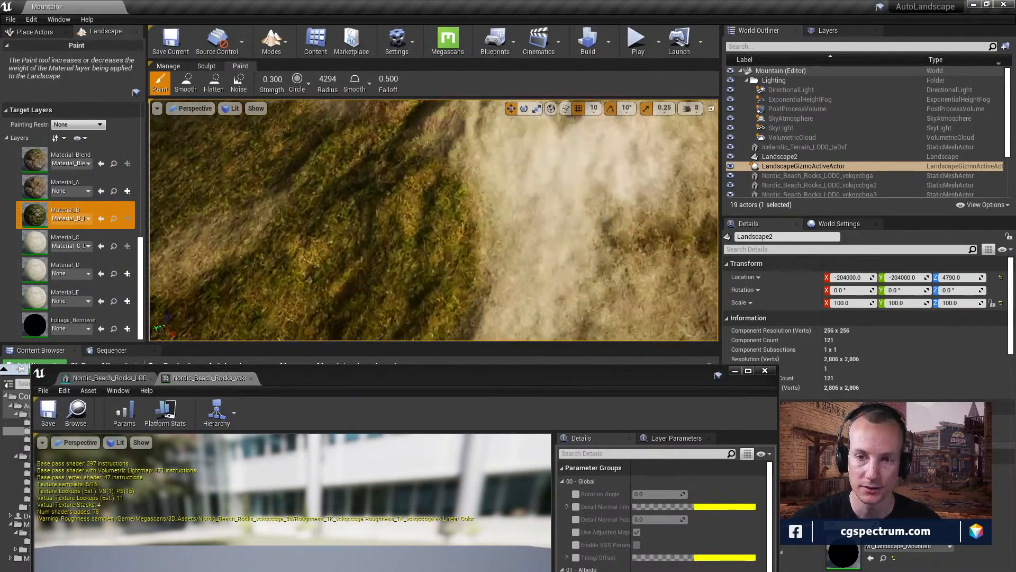
pyautogui.click(79, 158)
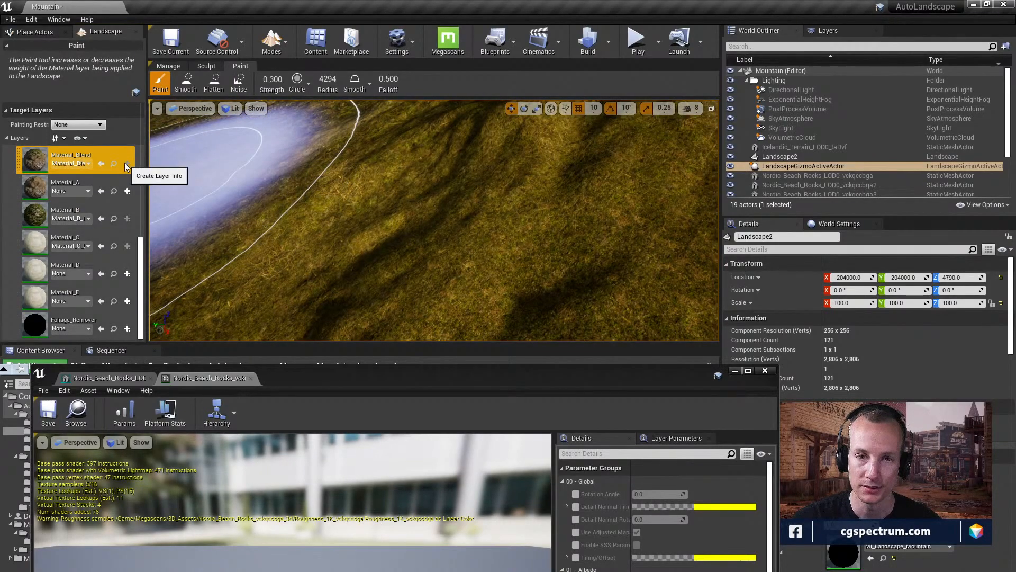
pyautogui.click(64, 186)
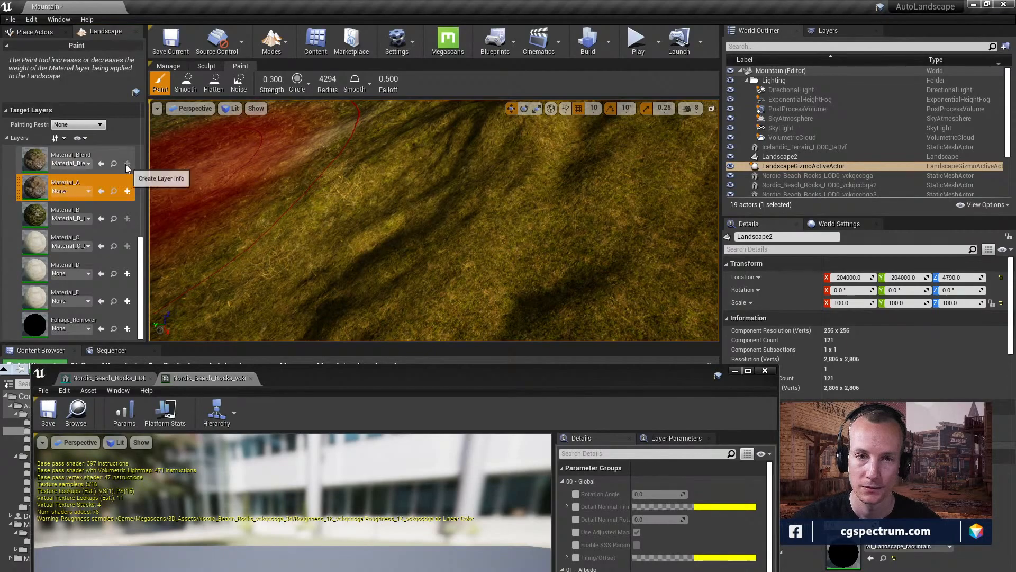
pyautogui.click(97, 162)
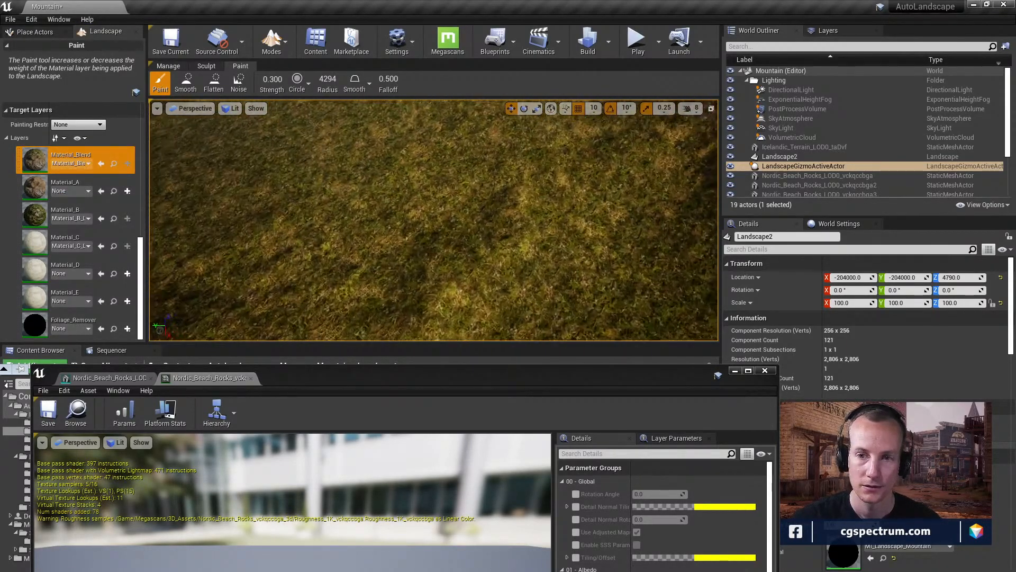
pyautogui.click(64, 212)
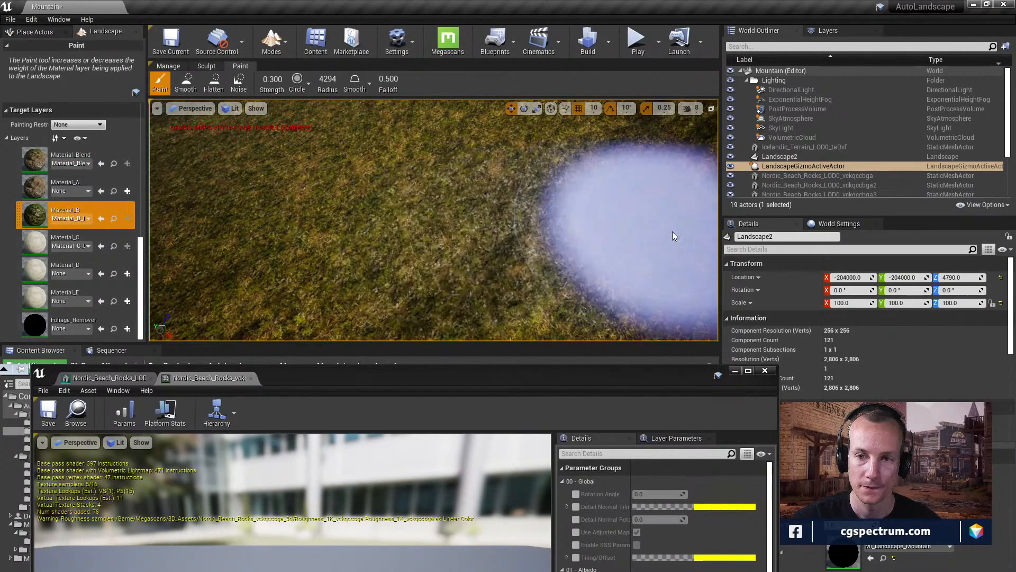
pyautogui.moveTo(661, 245); pyautogui.dragTo(715, 211, button='right')
pyautogui.moveTo(524, 236); pyautogui.dragTo(649, 278)
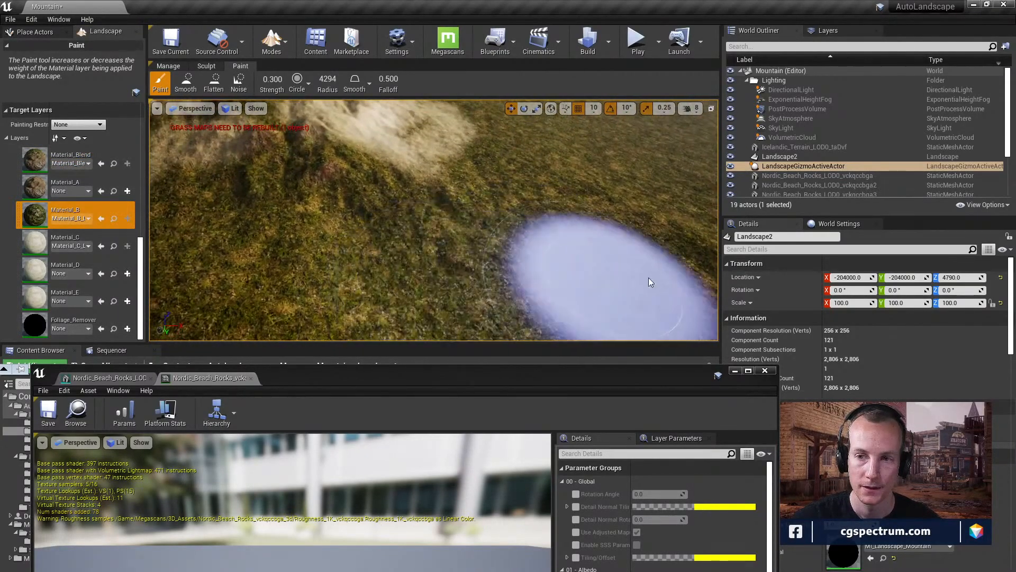
# - Brush the Material_Blend layer over the grassy slope below the Material_C patch, then select the Material_C layer
pyautogui.click(68, 158)
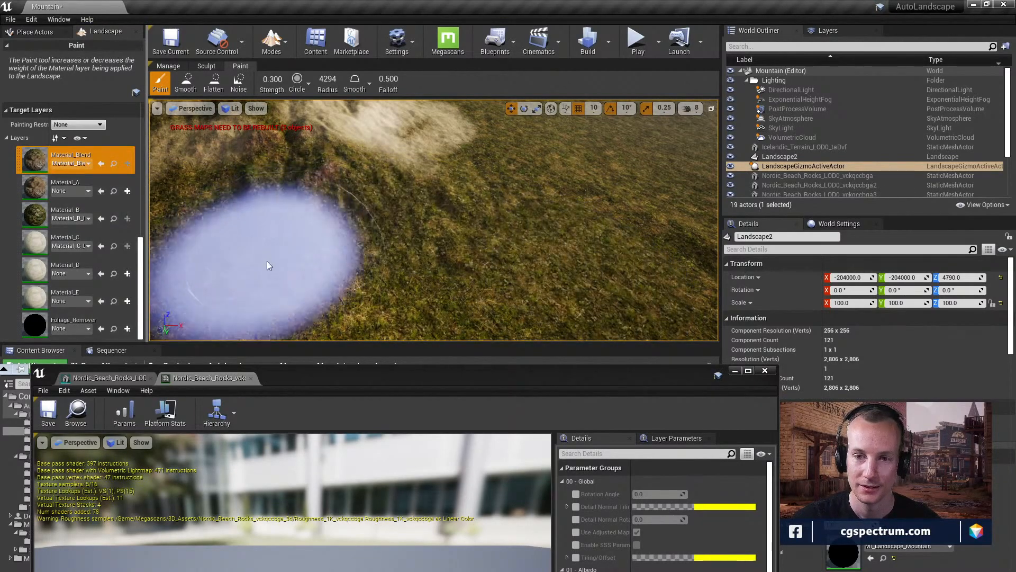
pyautogui.moveTo(559, 252); pyautogui.dragTo(535, 228, button='right')
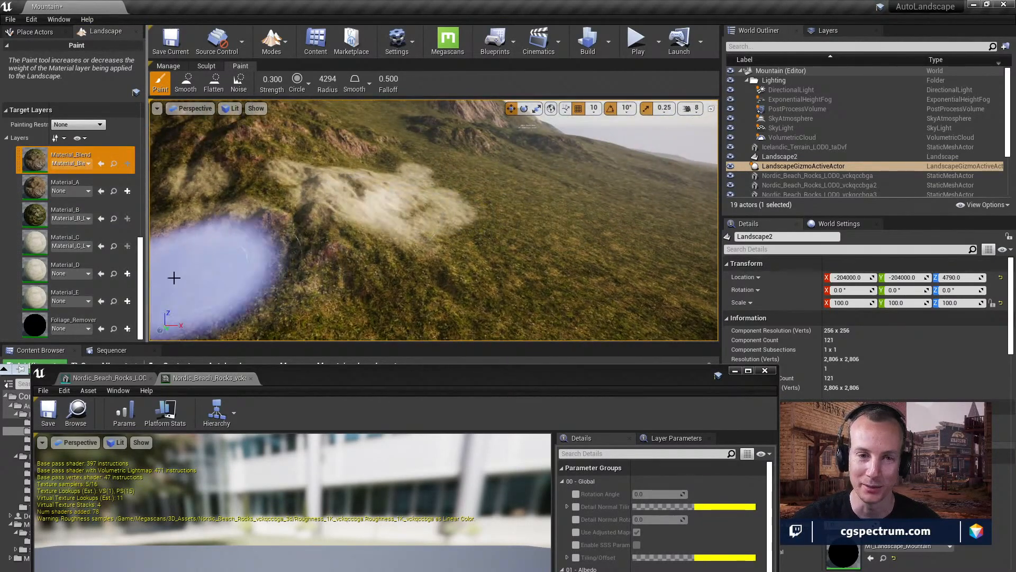
pyautogui.click(77, 236)
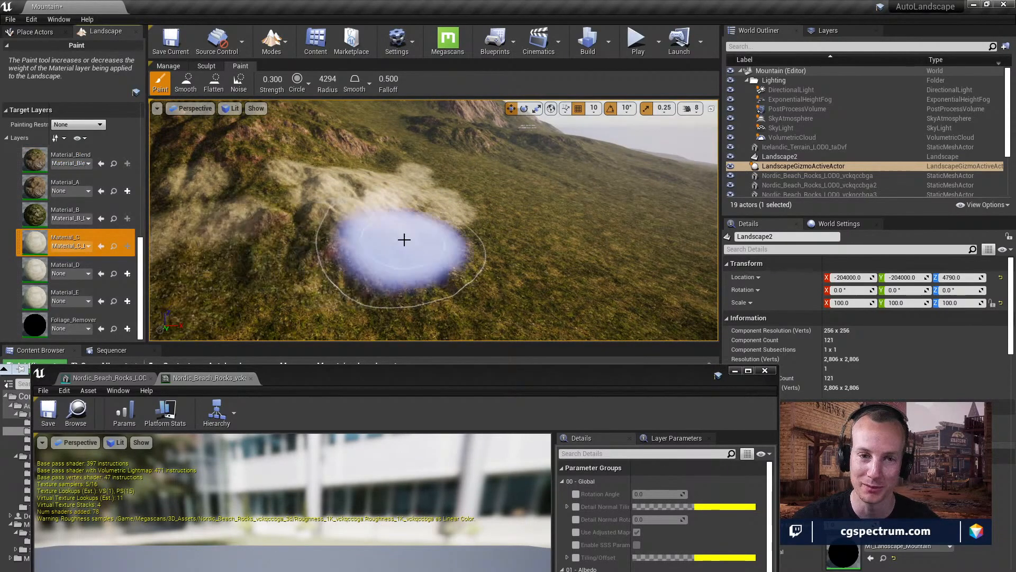
# - Create a weight-blended layer info for Material_A named Material_A_LayerInfo in the Mountain_sharedassets folder
pyautogui.click(36, 191)
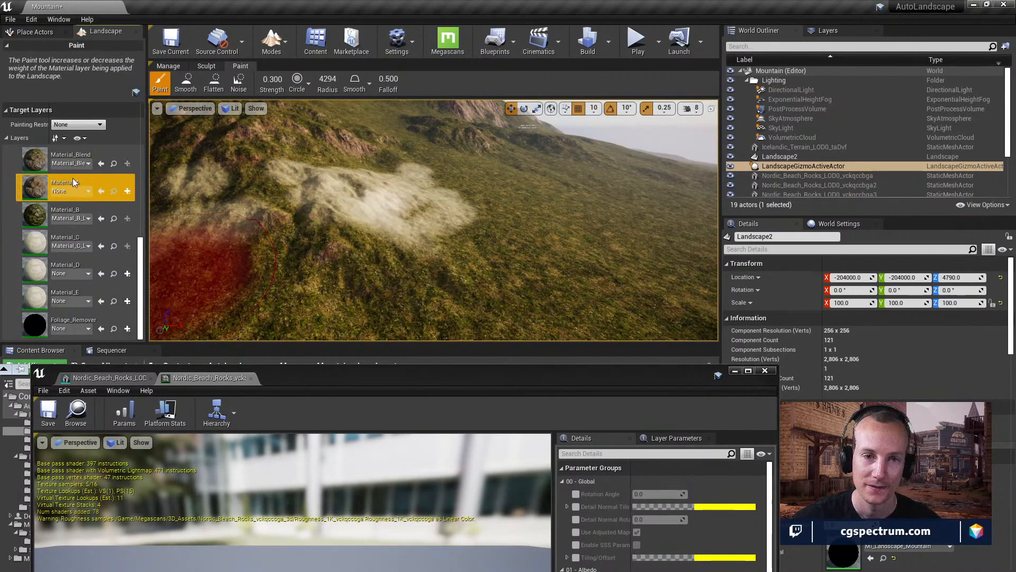
pyautogui.click(129, 191)
pyautogui.click(161, 205)
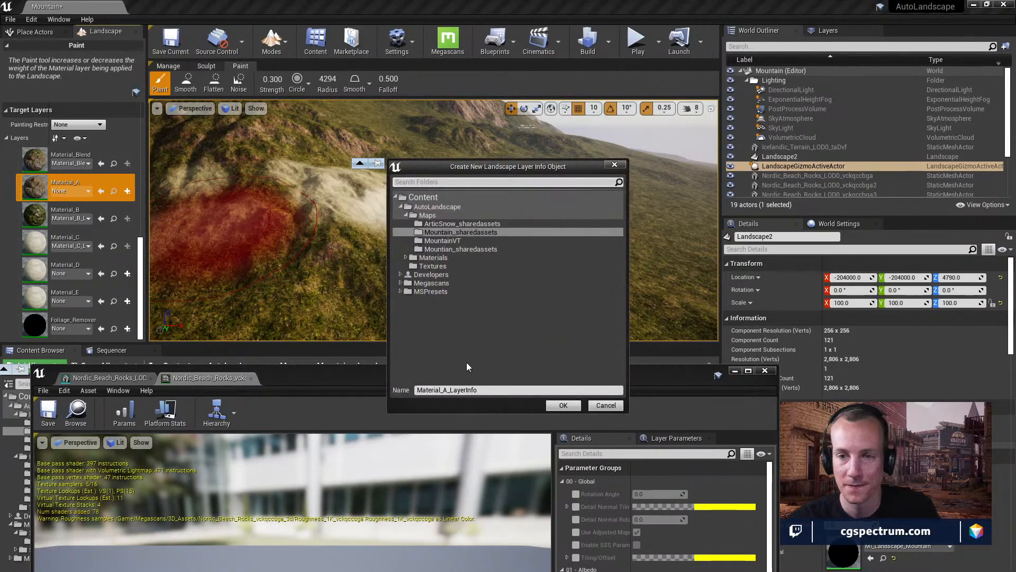
pyautogui.click(561, 404)
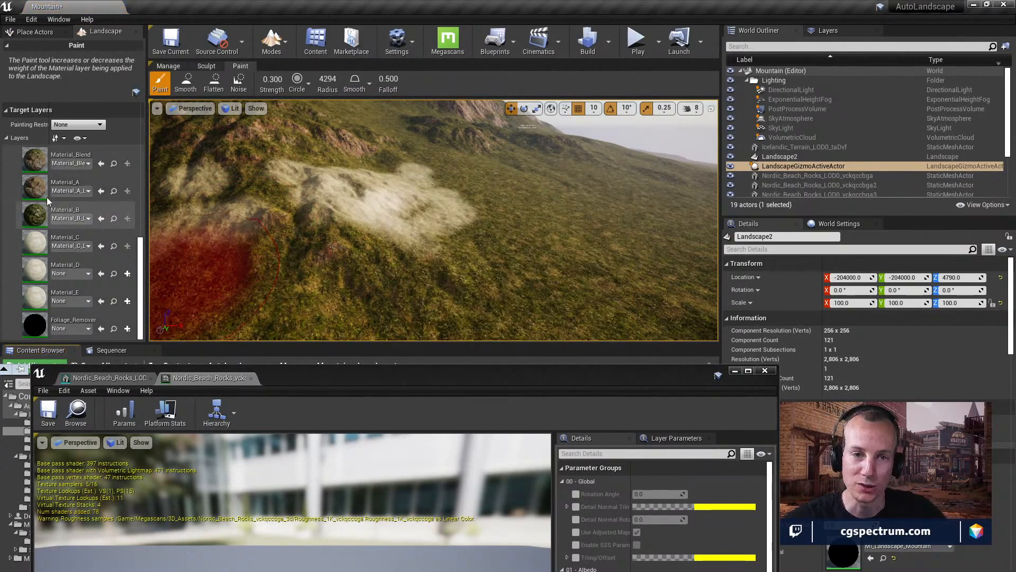
# - Paint the Material_A layer across the lower slope and up over the Material_C patch on the ridge
pyautogui.click(62, 190)
pyautogui.moveTo(193, 272)
pyautogui.mouseDown()
pyautogui.moveTo(411, 211)
pyautogui.moveTo(450, 307)
pyautogui.moveTo(382, 335)
pyautogui.moveTo(256, 245)
pyautogui.moveTo(354, 281)
pyautogui.moveTo(564, 266)
pyautogui.moveTo(408, 317)
pyautogui.moveTo(444, 346)
pyautogui.mouseUp()
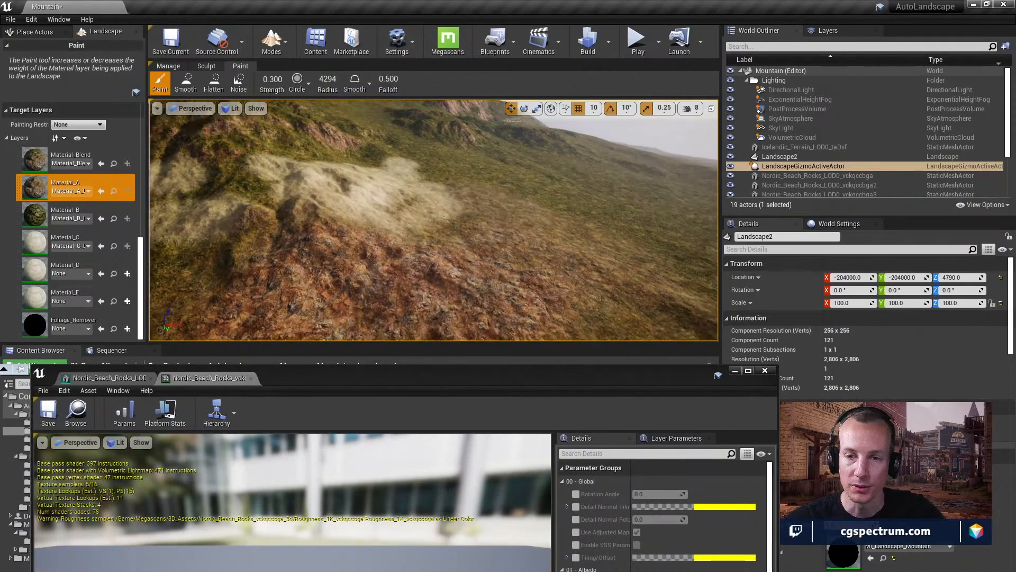
pyautogui.press('w')
pyautogui.moveTo(434, 220)
pyautogui.mouseDown(button='right')
pyautogui.moveTo(495, 228)
pyautogui.moveTo(506, 199)
pyautogui.moveTo(458, 228)
pyautogui.moveTo(389, 231)
pyautogui.moveTo(458, 227)
pyautogui.moveTo(445, 227)
pyautogui.mouseUp(button='right')
pyautogui.press('s')
pyautogui.moveTo(498, 187); pyautogui.dragTo(504, 174, button='right')
pyautogui.moveTo(378, 172)
pyautogui.mouseDown()
pyautogui.moveTo(527, 195)
pyautogui.moveTo(418, 168)
pyautogui.moveTo(438, 132)
pyautogui.moveTo(413, 209)
pyautogui.mouseUp()
pyautogui.moveTo(413, 212); pyautogui.dragTo(482, 220, button='right')
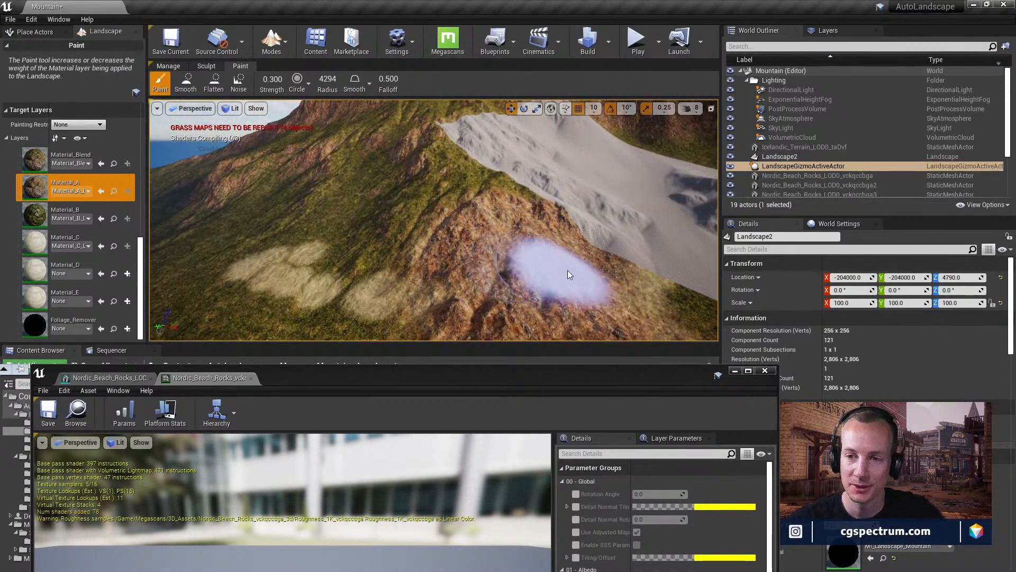
pyautogui.press('w')
pyautogui.moveTo(561, 264); pyautogui.dragTo(564, 291, button='right')
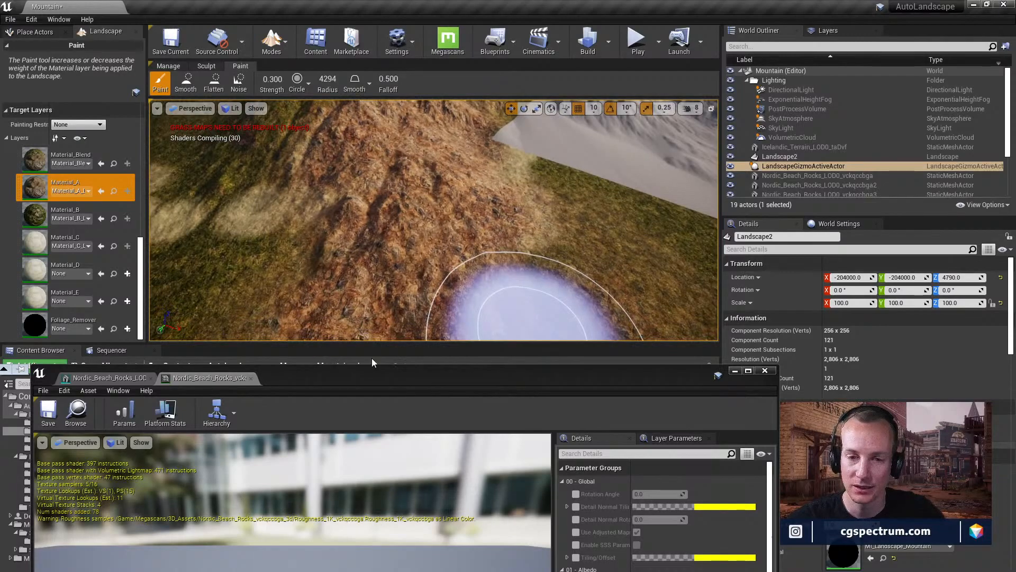
# - Put the rock material editor away and open the MI_Landscape_Mountain material instance from the Materials/Examples folder in a maximized window
pyautogui.doubleClick(364, 374)
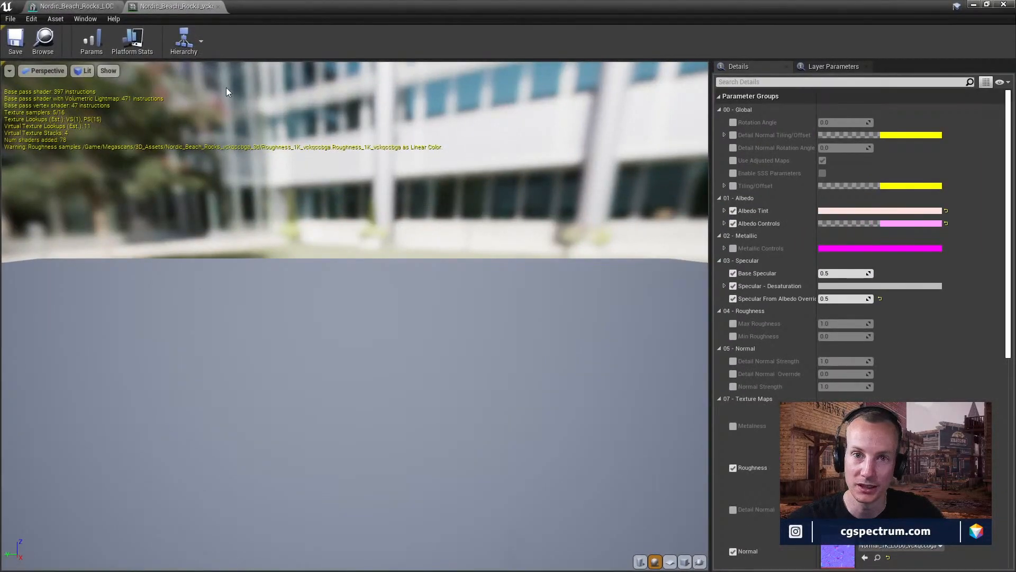
pyautogui.doubleClick(621, 4)
pyautogui.click(868, 157)
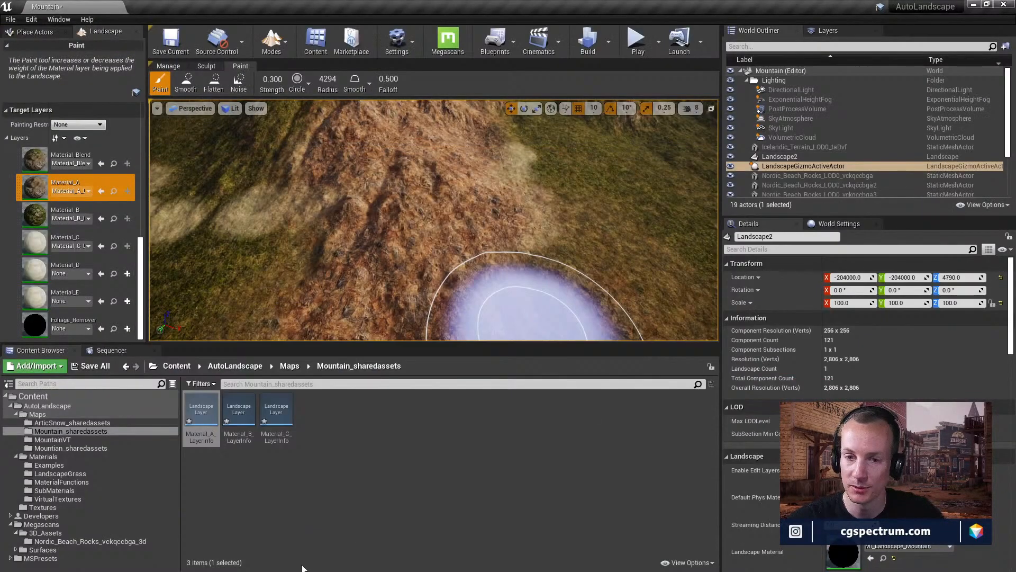
pyautogui.scroll(-2, 869, 403)
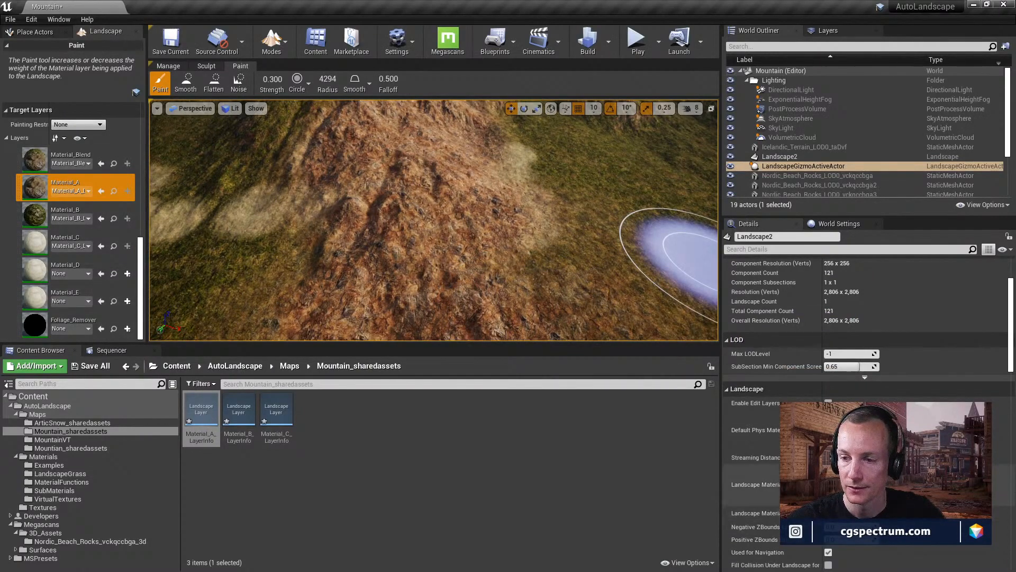
pyautogui.click(49, 465)
pyautogui.doubleClick(239, 413)
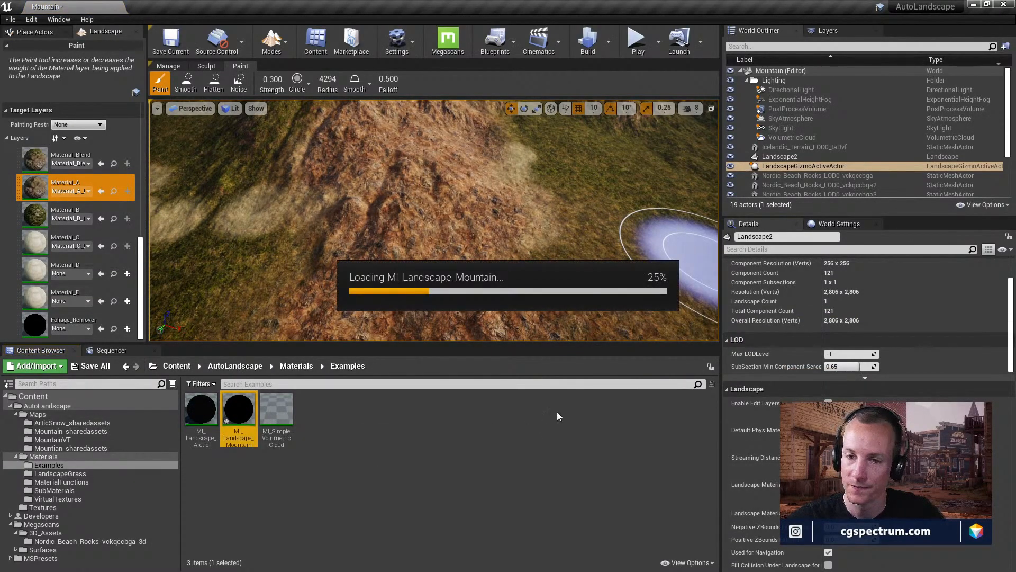
pyautogui.doubleClick(490, 166)
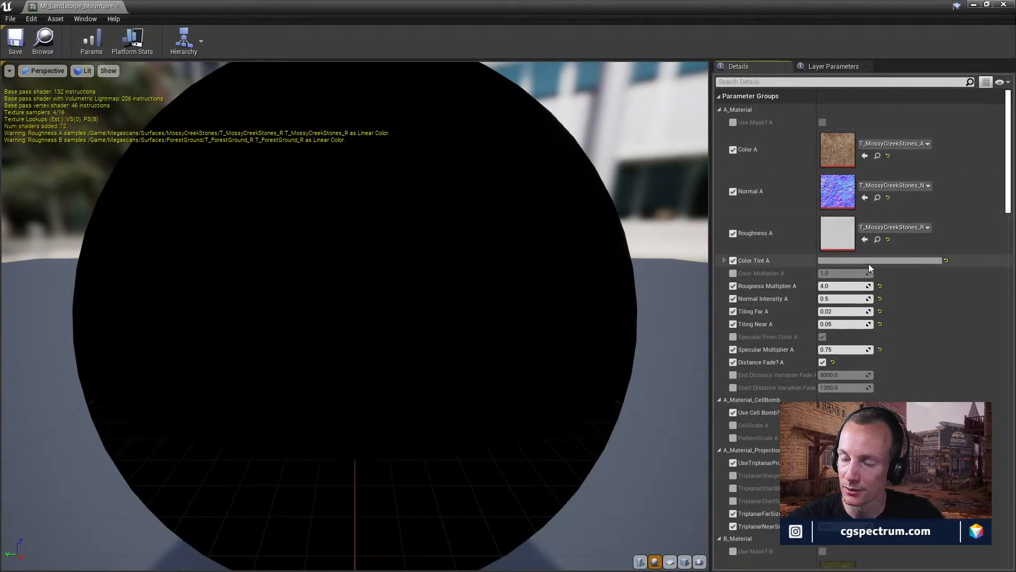
# - Look through all parameter groups of the mountain material instance, from A_Material down to Z_Slope and back
pyautogui.scroll(-4, 860, 348)
pyautogui.scroll(-18, 860, 348)
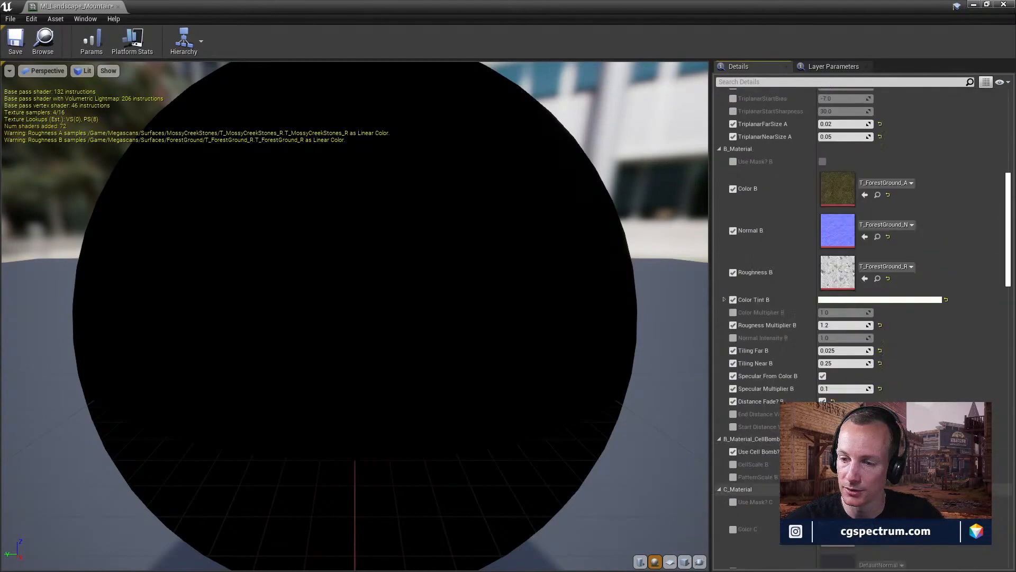
pyautogui.moveTo(1011, 298); pyautogui.dragTo(1011, 563)
pyautogui.scroll(20, 890, 487)
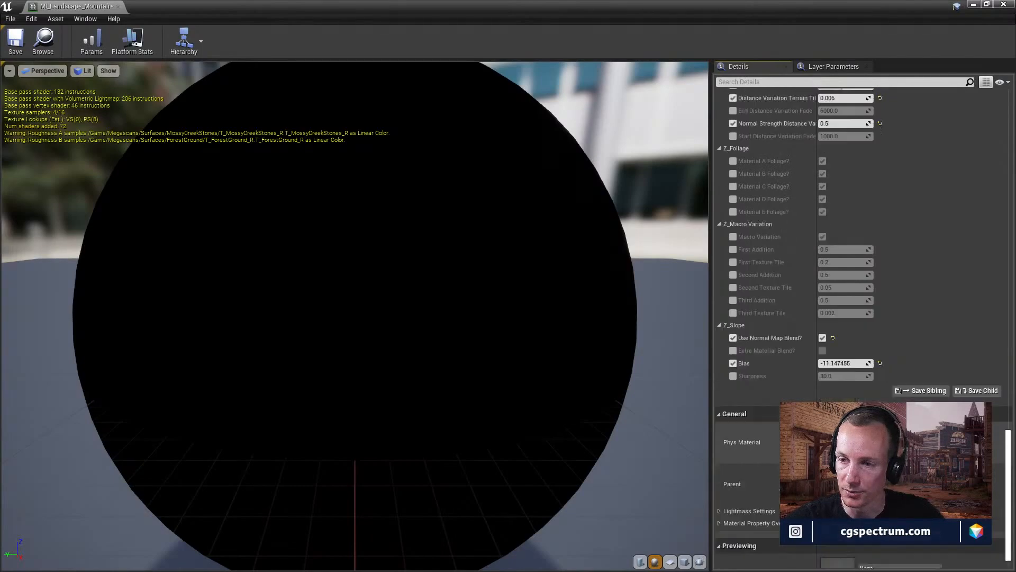
pyautogui.scroll(20, 875, 355)
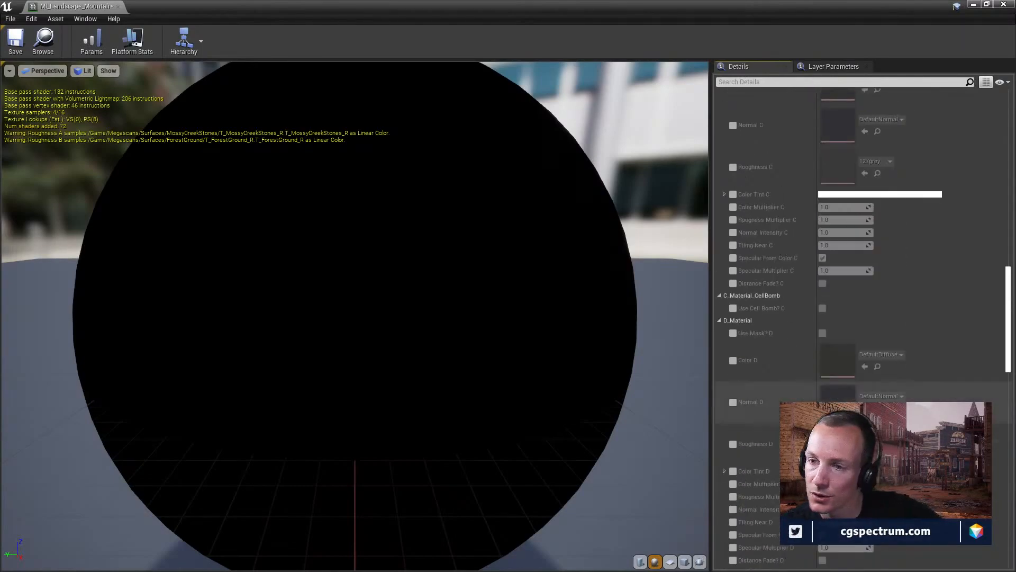
pyautogui.scroll(20, 875, 354)
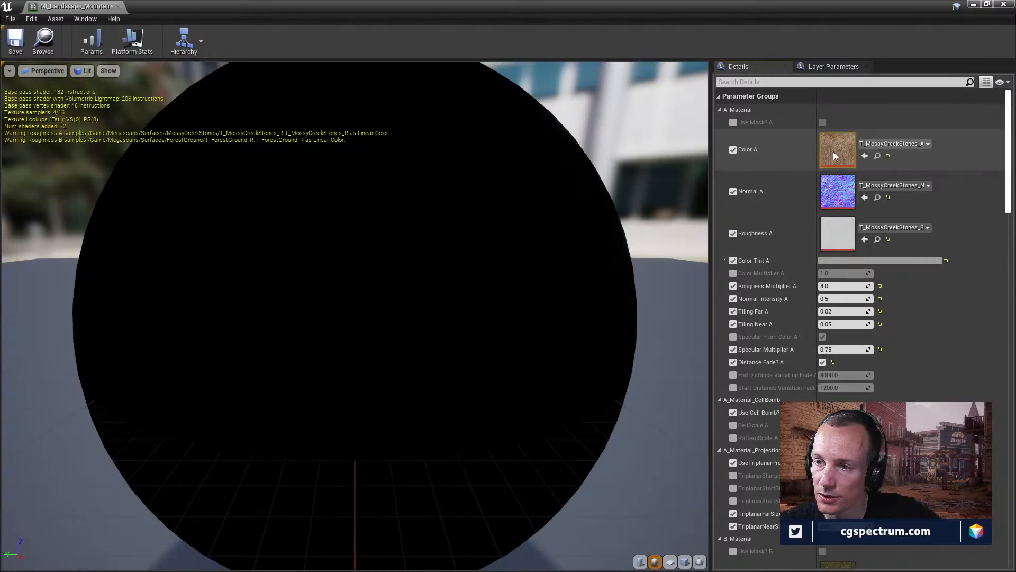
# - Inspect the T_MossyCreekStones_A texture assigned to Color A in its own editor and return to the MI_Landscape_Mountain instance
pyautogui.click(894, 144)
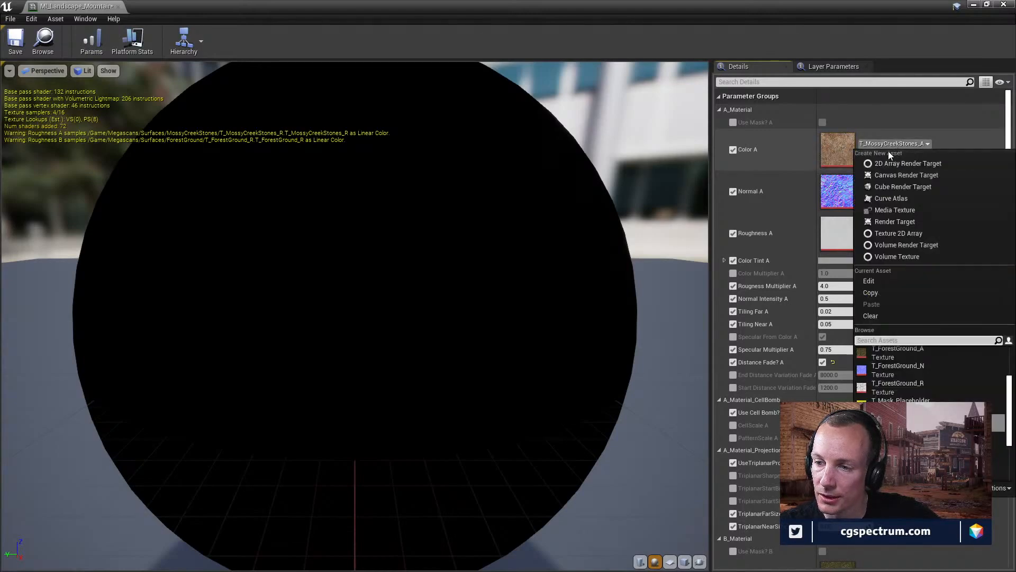
pyautogui.click(836, 150)
pyautogui.doubleClick(837, 151)
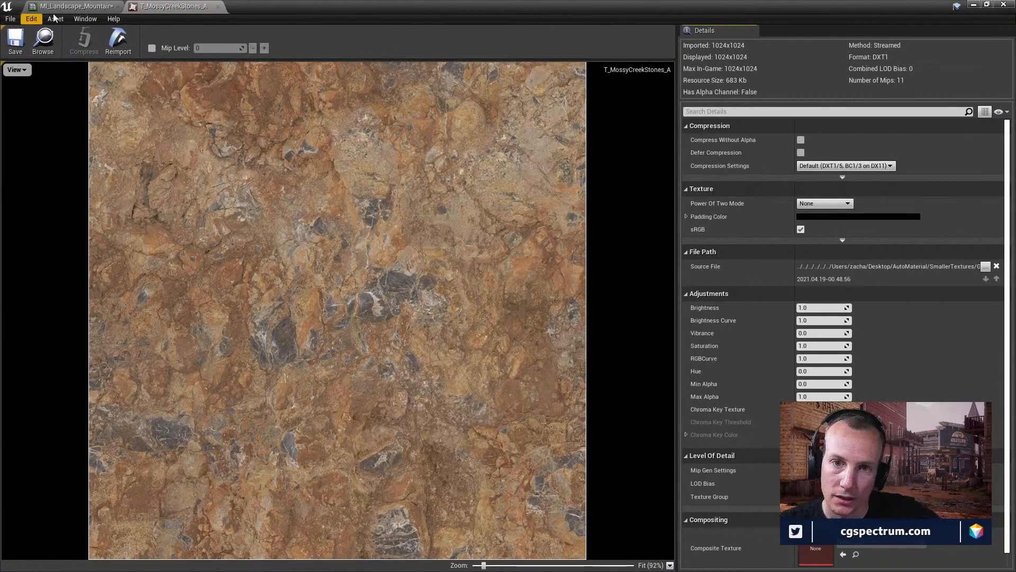
pyautogui.click(74, 7)
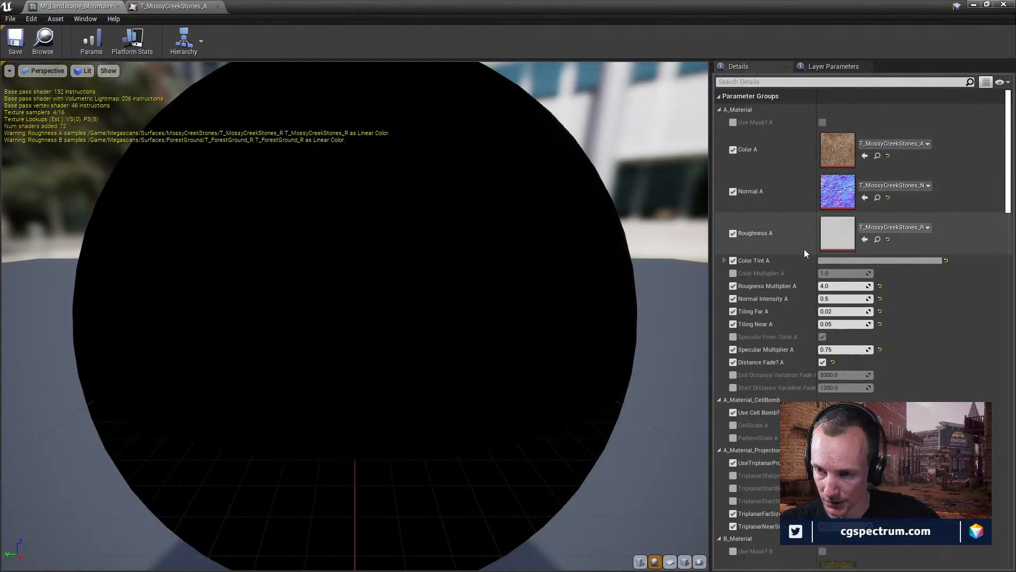
# - Examine the A_Material tiling, specular, cell bomb and triplanar projection parameters, and the B_Material textures below them
pyautogui.scroll(-1, 805, 248)
pyautogui.scroll(-5, 824, 262)
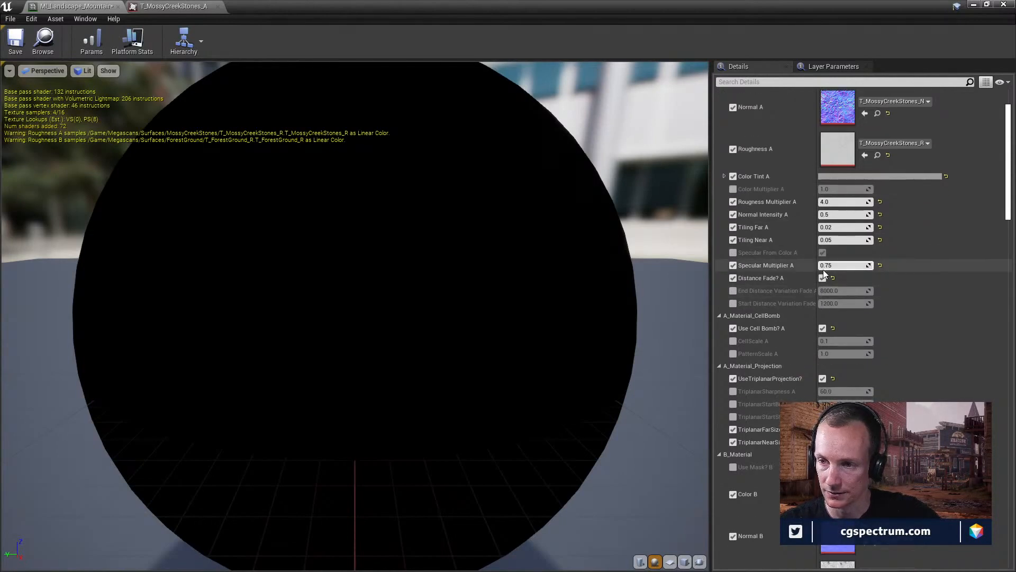
pyautogui.scroll(-4, 809, 246)
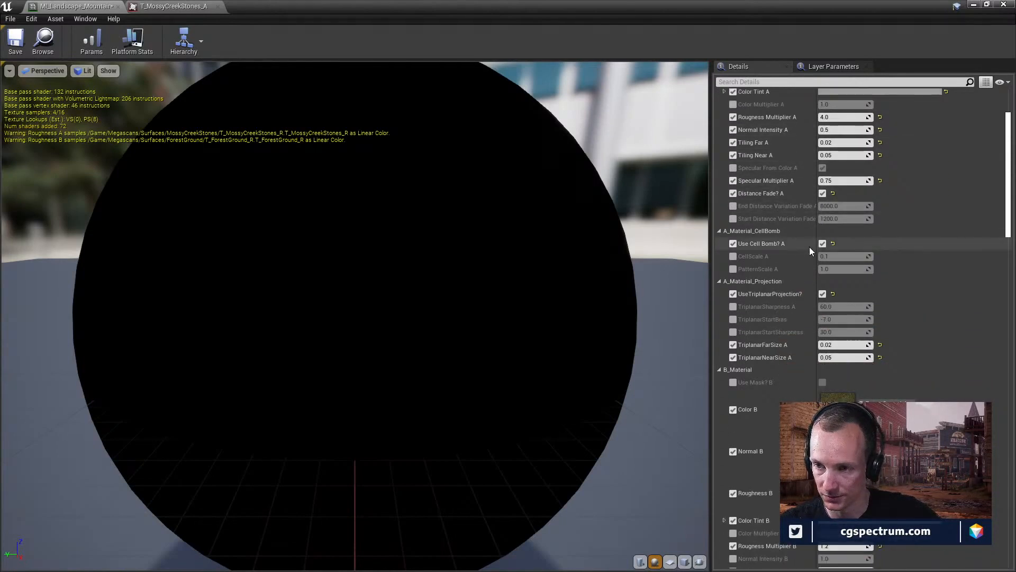
pyautogui.scroll(-3, 800, 260)
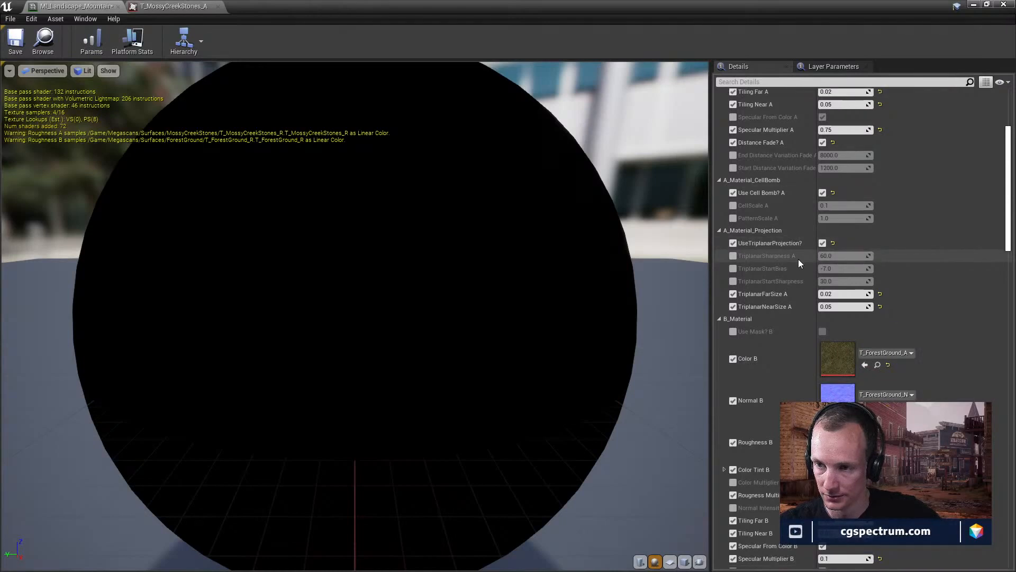
pyautogui.scroll(-6, 798, 259)
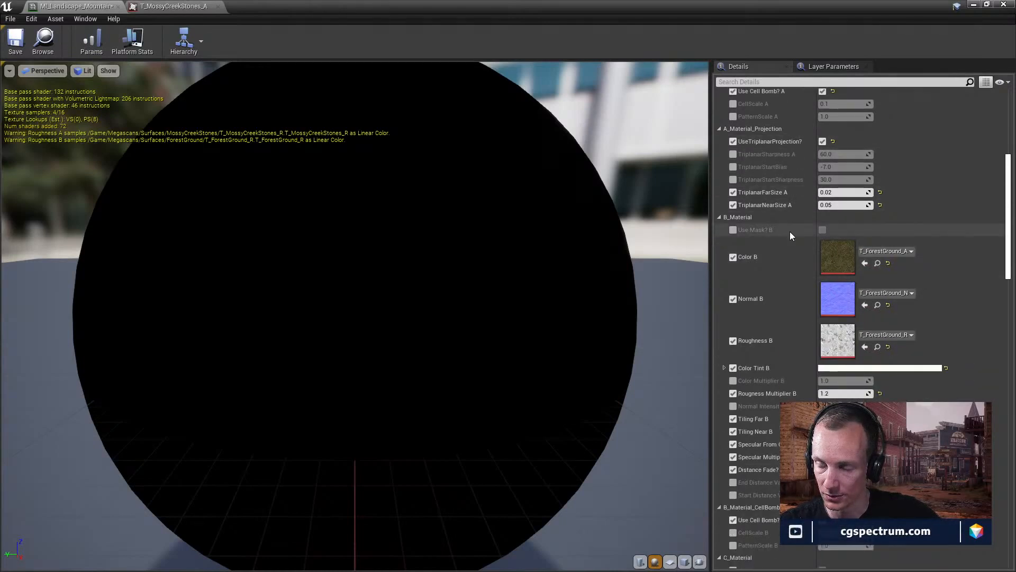
pyautogui.scroll(19, 790, 231)
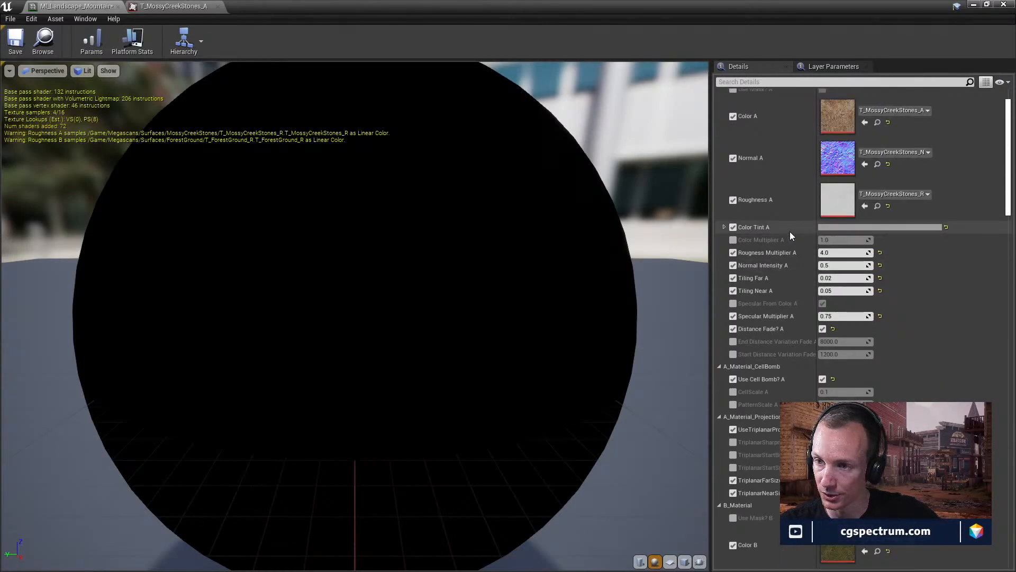
pyautogui.scroll(-20, 790, 231)
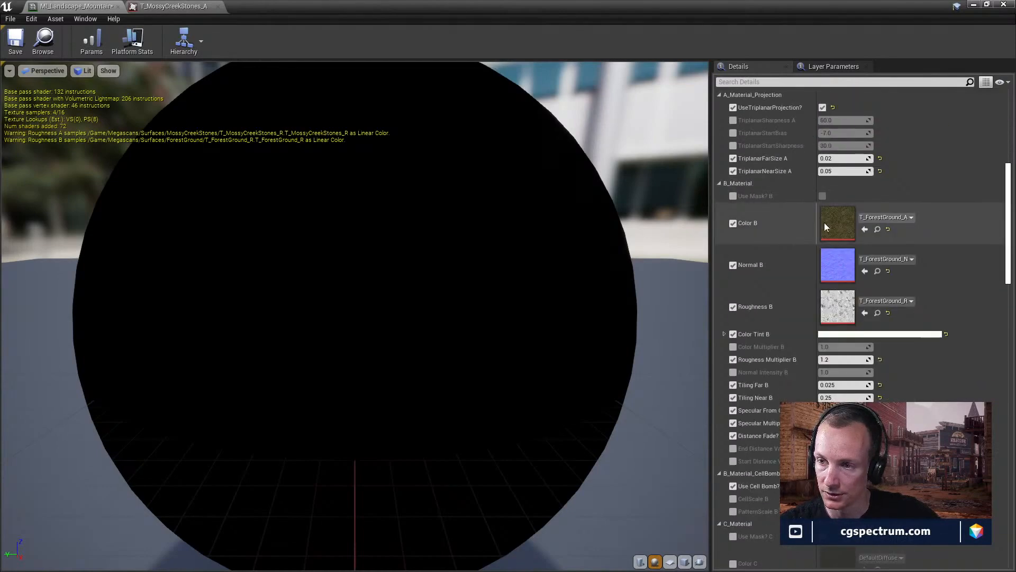
# - Compare the landscape's paint layers with the instance by uncovering the level editor, and examine the B_Material, C_Material and D_Material groups
pyautogui.moveTo(319, 7); pyautogui.dragTo(571, 381)
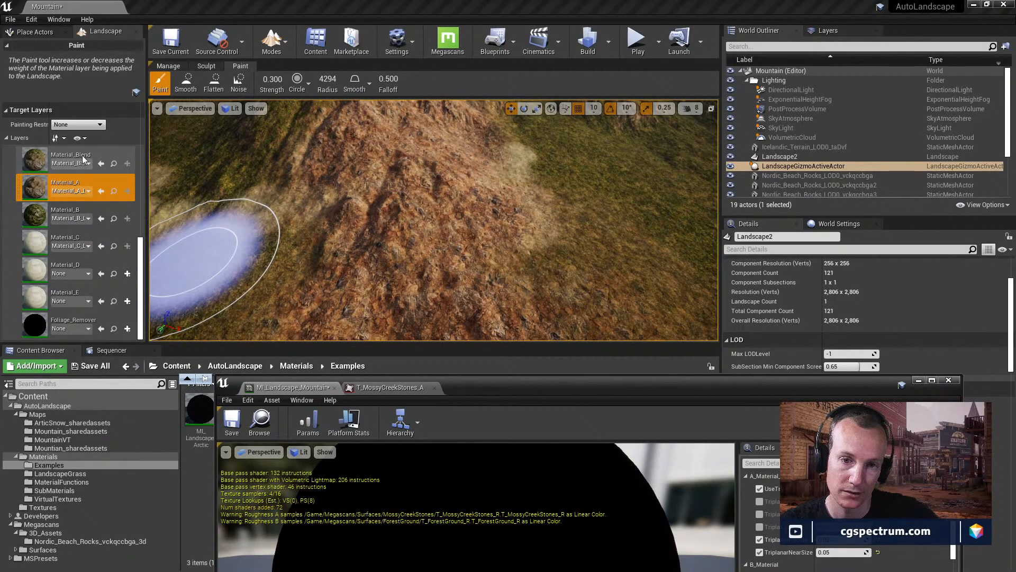
pyautogui.doubleClick(612, 383)
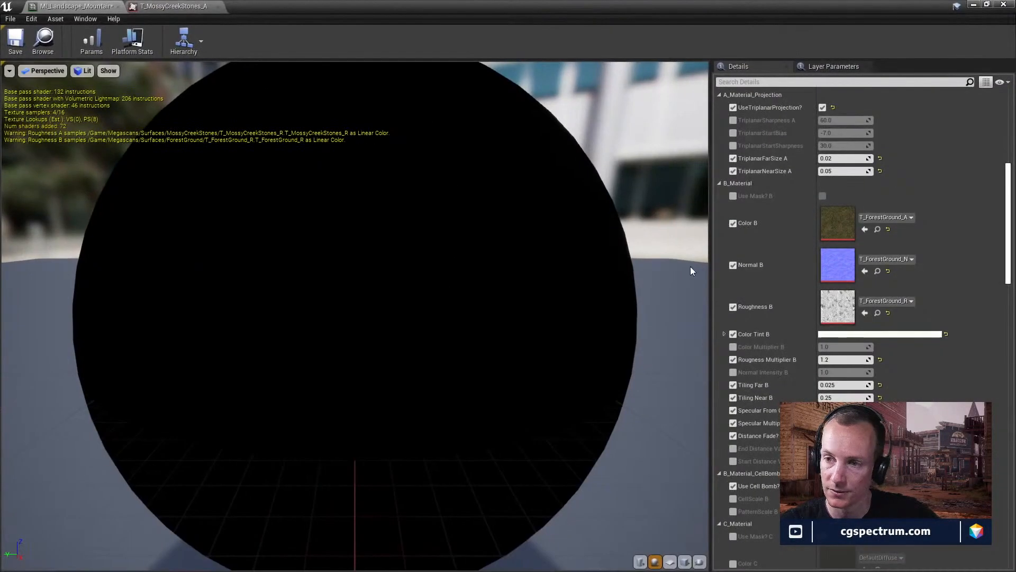
pyautogui.scroll(-8, 799, 247)
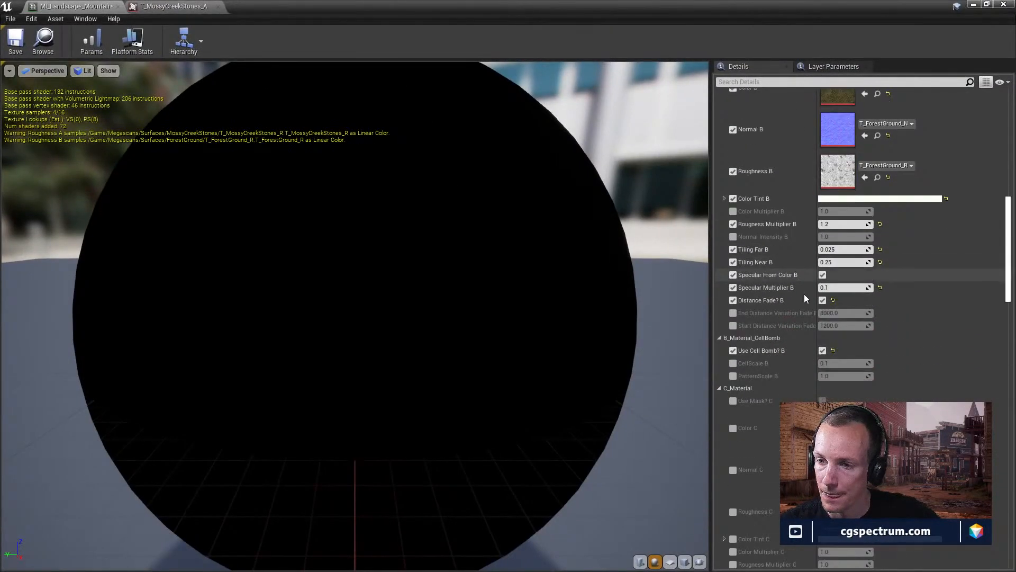
pyautogui.scroll(-4, 804, 300)
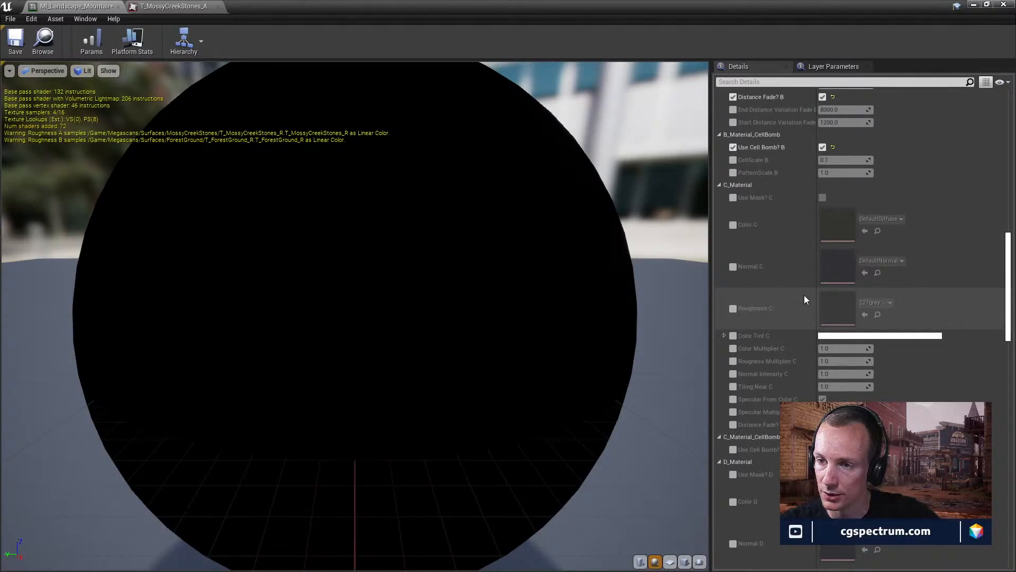
pyautogui.scroll(-5, 779, 289)
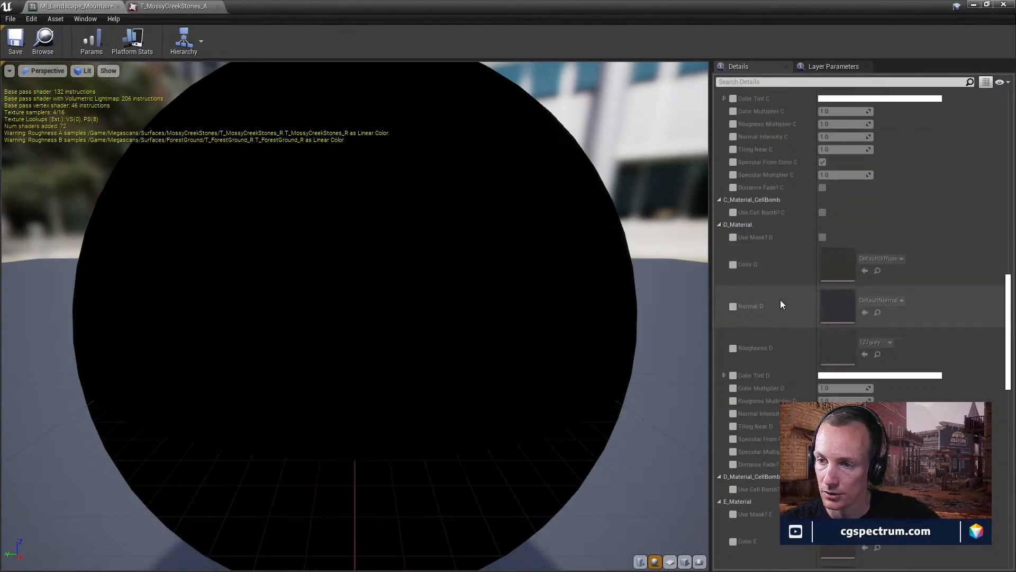
pyautogui.scroll(6, 799, 265)
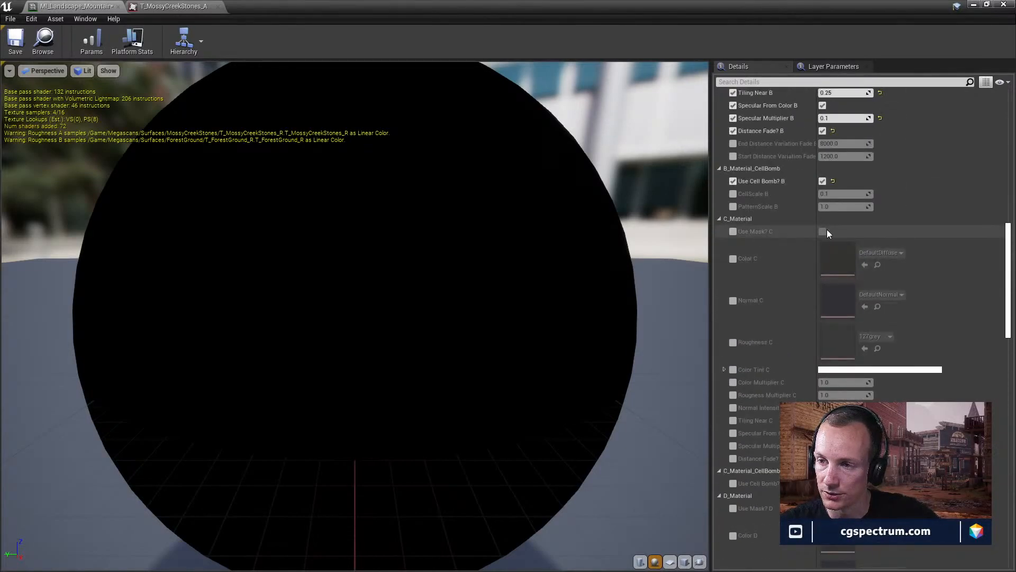
# - Enable the Color C texture override, disable it again, and look over the remaining C_Material and D_Material parameters
pyautogui.click(734, 259)
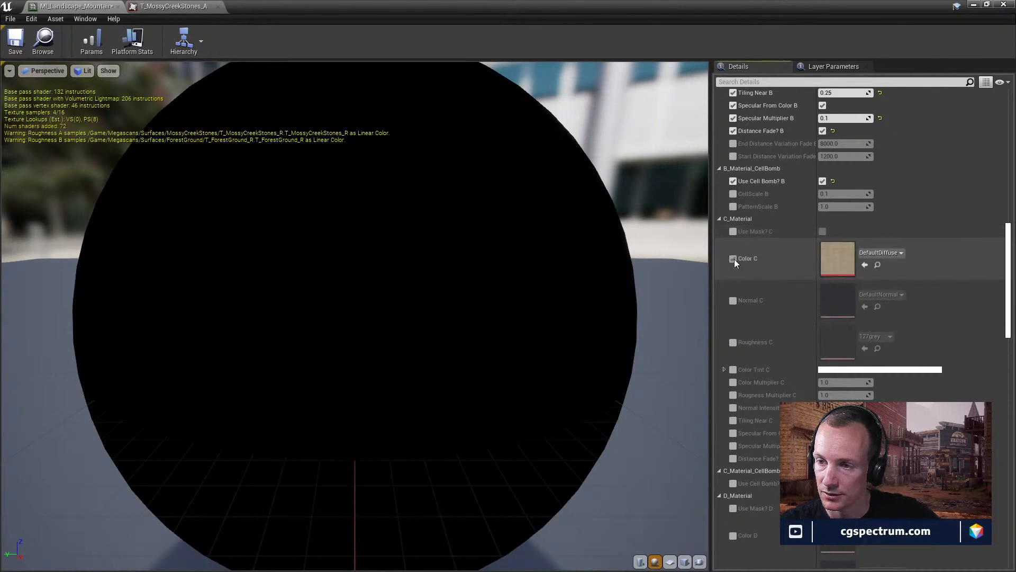
pyautogui.click(734, 259)
pyautogui.scroll(-3, 770, 244)
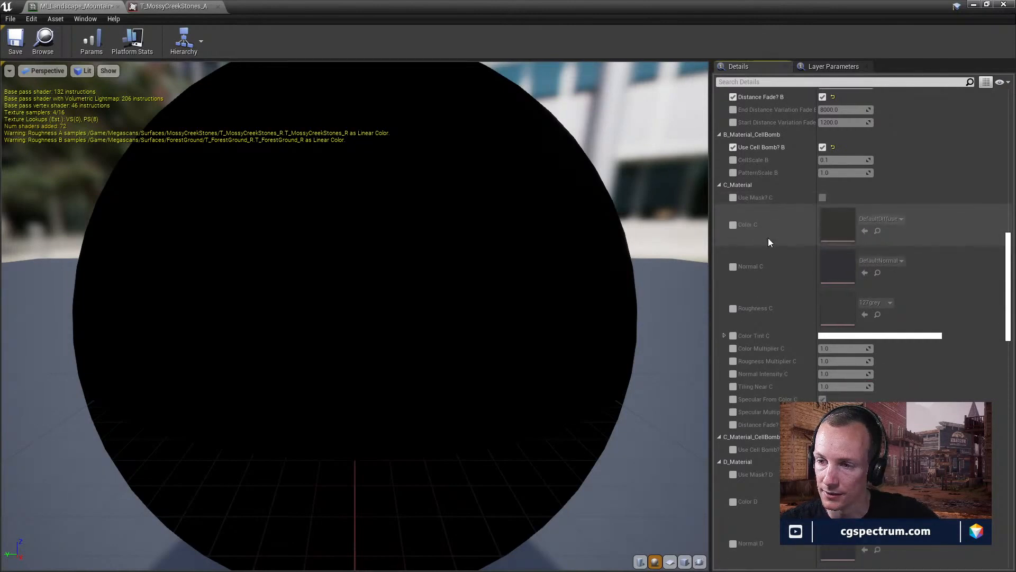
pyautogui.scroll(-5, 806, 301)
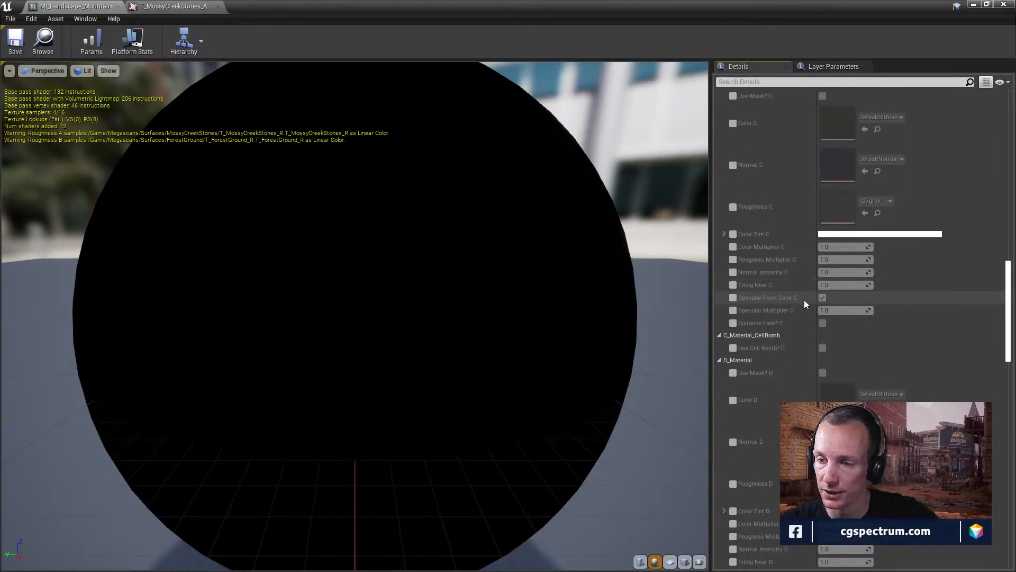
pyautogui.scroll(-4, 805, 301)
pyautogui.scroll(13, 805, 300)
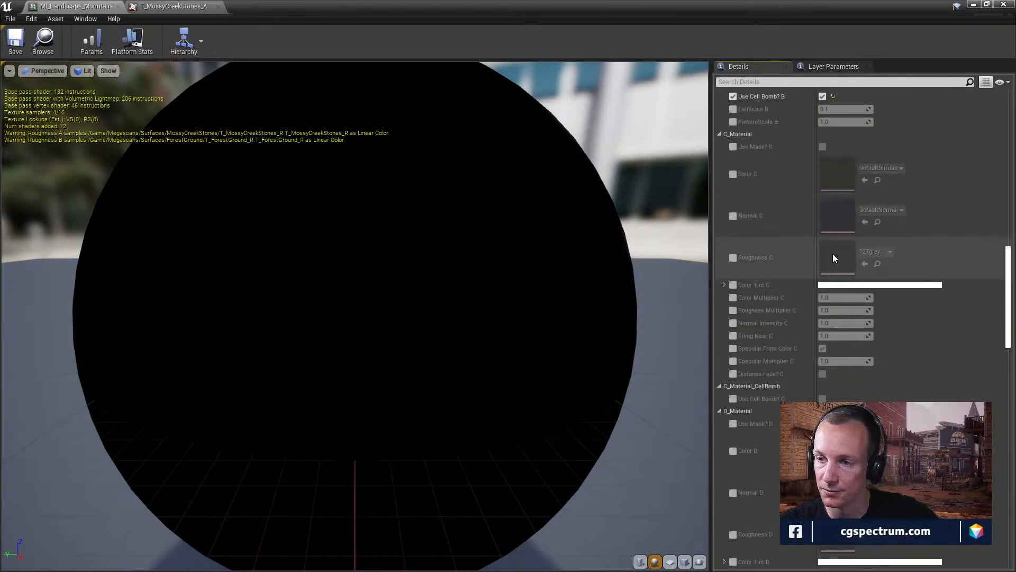
pyautogui.scroll(-5, 815, 300)
pyautogui.scroll(-4, 815, 303)
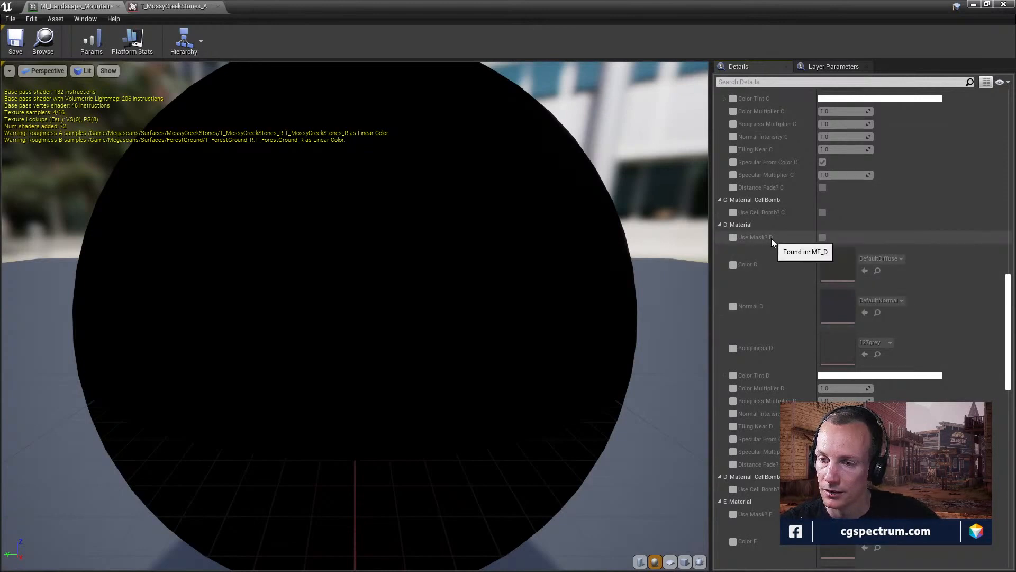
# - Widen the parameter name column and examine the Z_DistanceVariation, Z_Foliage, Z_Macro Variation and Z_Slope parameters
pyautogui.scroll(-15, 771, 238)
pyautogui.scroll(-10, 777, 274)
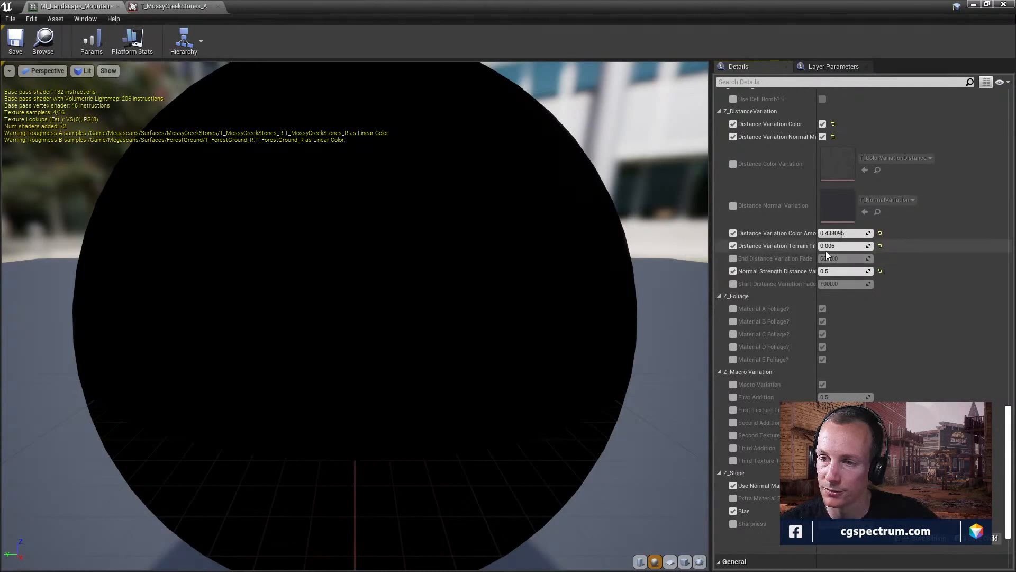
pyautogui.moveTo(818, 255)
pyautogui.mouseDown()
pyautogui.moveTo(846, 253)
pyautogui.moveTo(836, 252)
pyautogui.mouseUp()
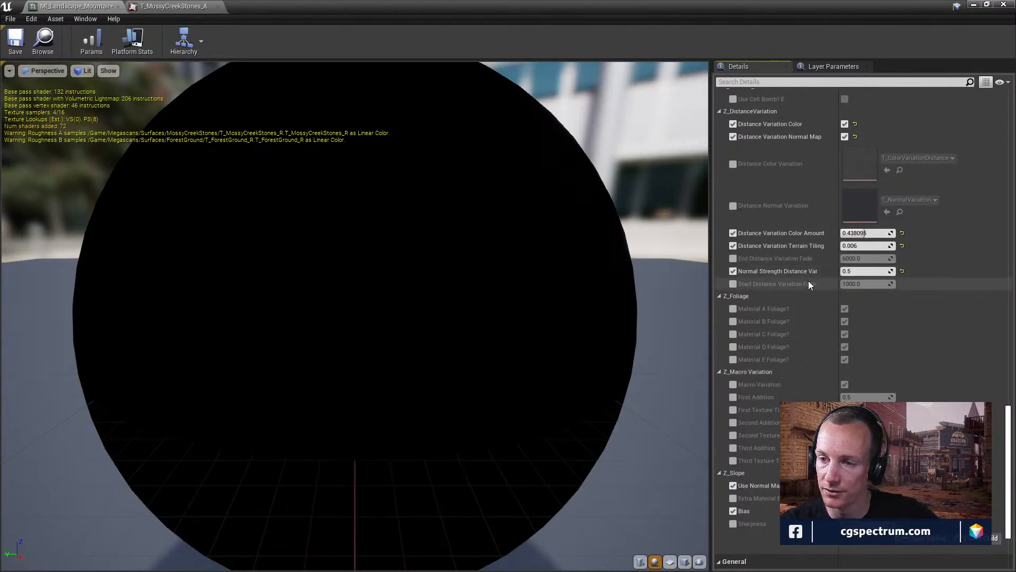
pyautogui.scroll(-5, 800, 344)
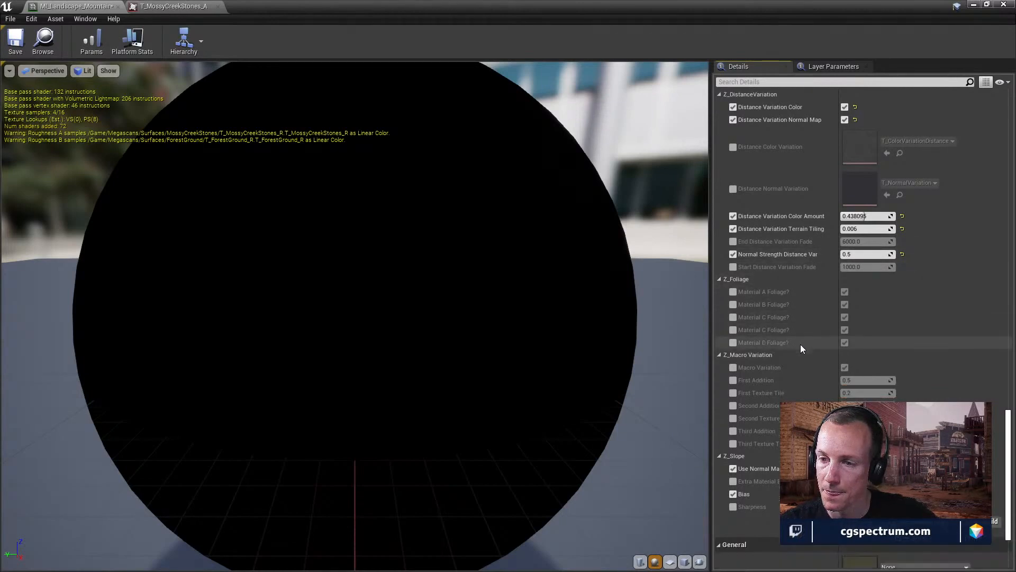
pyautogui.scroll(-2, 804, 355)
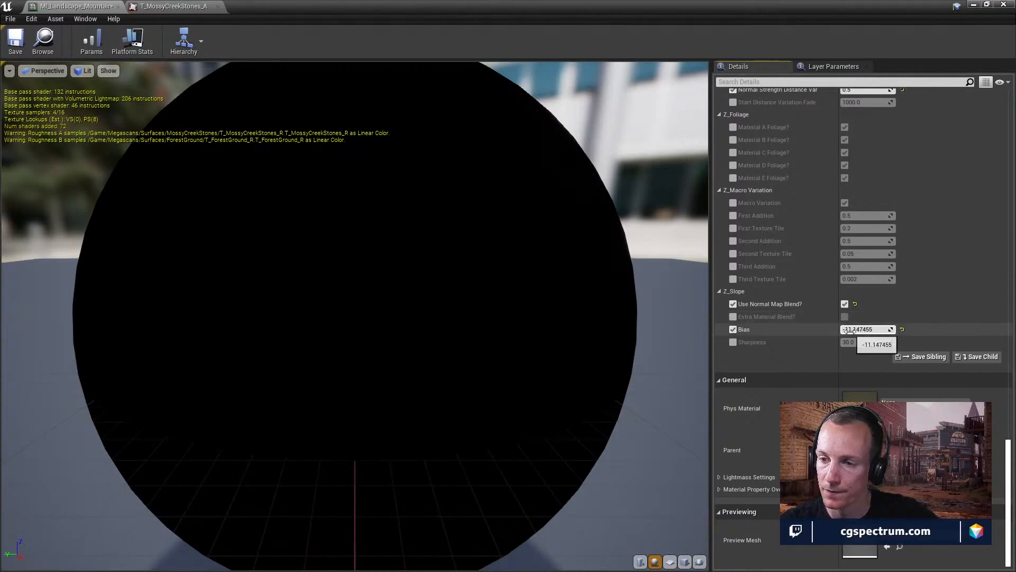
# - Tune the Z_Slope Bias against the uncovered mountain landscape, trying -15.172833 and -10.236417 before -9.211109, and maximize the instance window again
pyautogui.moveTo(635, 6); pyautogui.dragTo(770, 62)
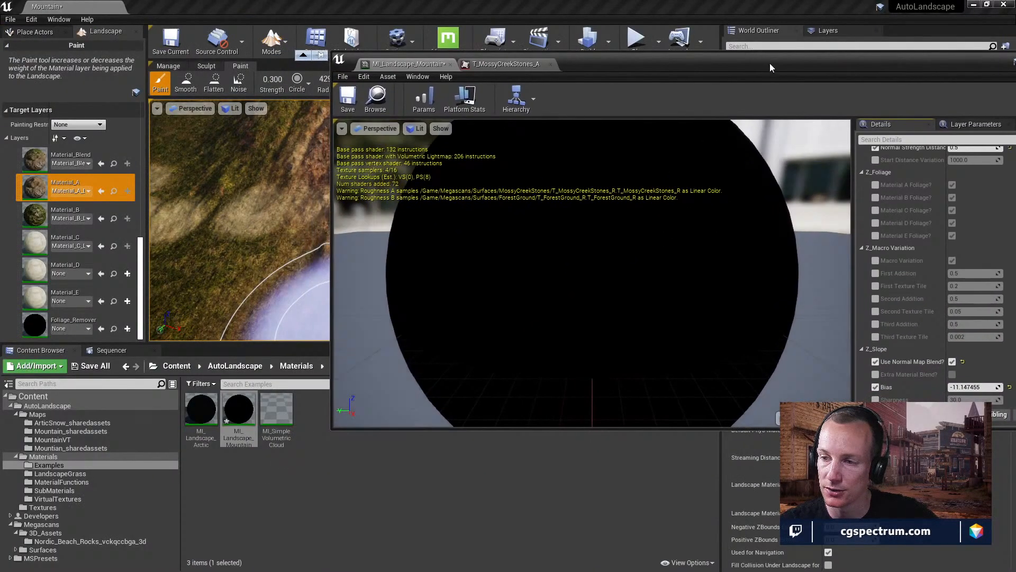
pyautogui.moveTo(254, 223); pyautogui.dragTo(243, 169, button='right')
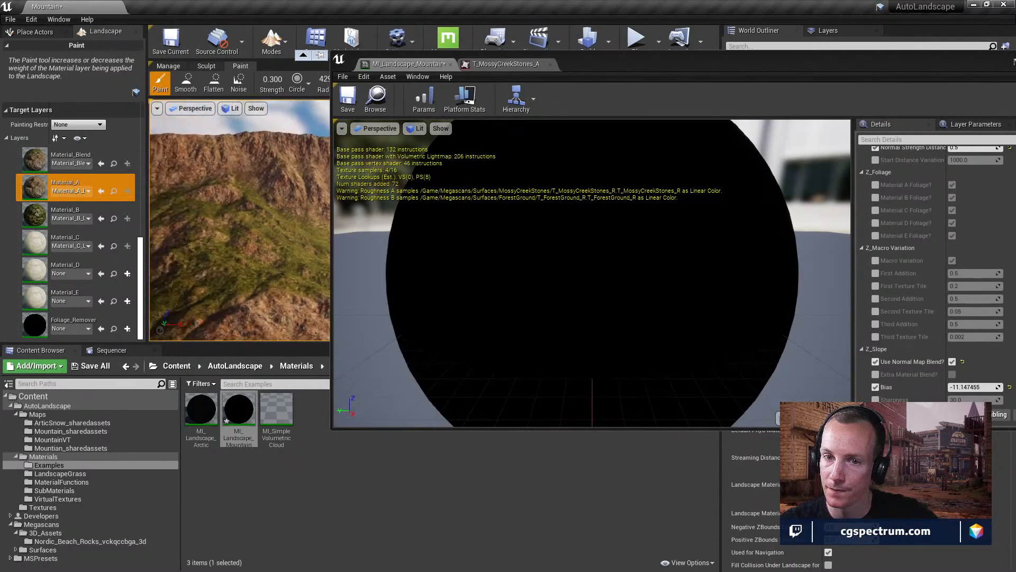
pyautogui.moveTo(962, 388); pyautogui.dragTo(969, 388)
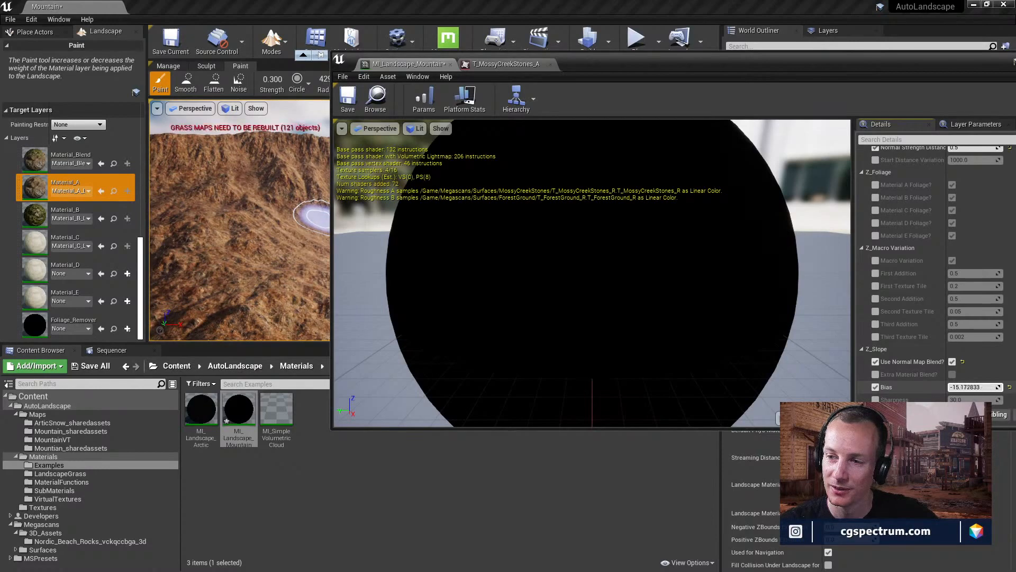
pyautogui.moveTo(988, 388); pyautogui.dragTo(989, 388)
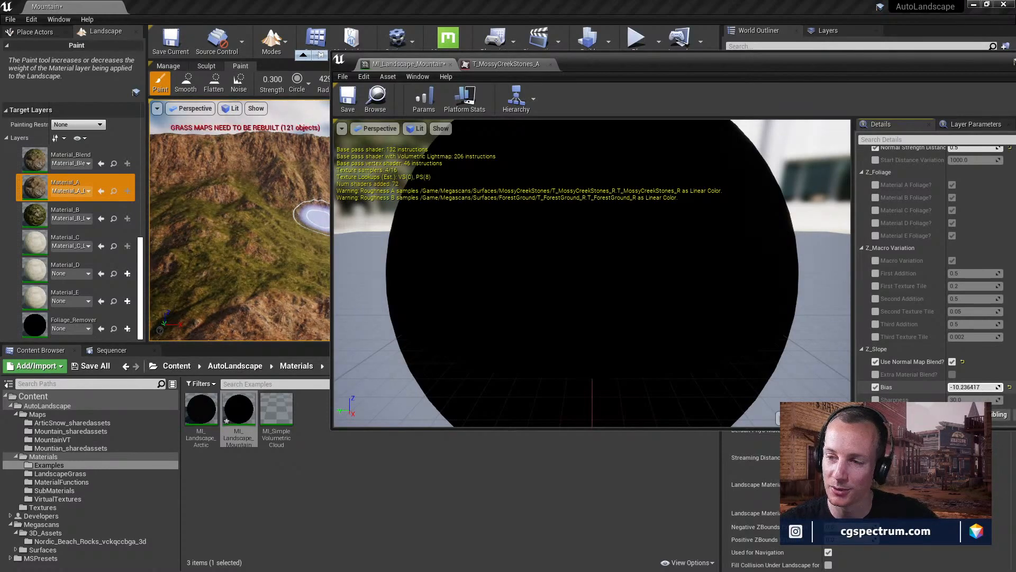
pyautogui.moveTo(988, 387); pyautogui.dragTo(989, 387)
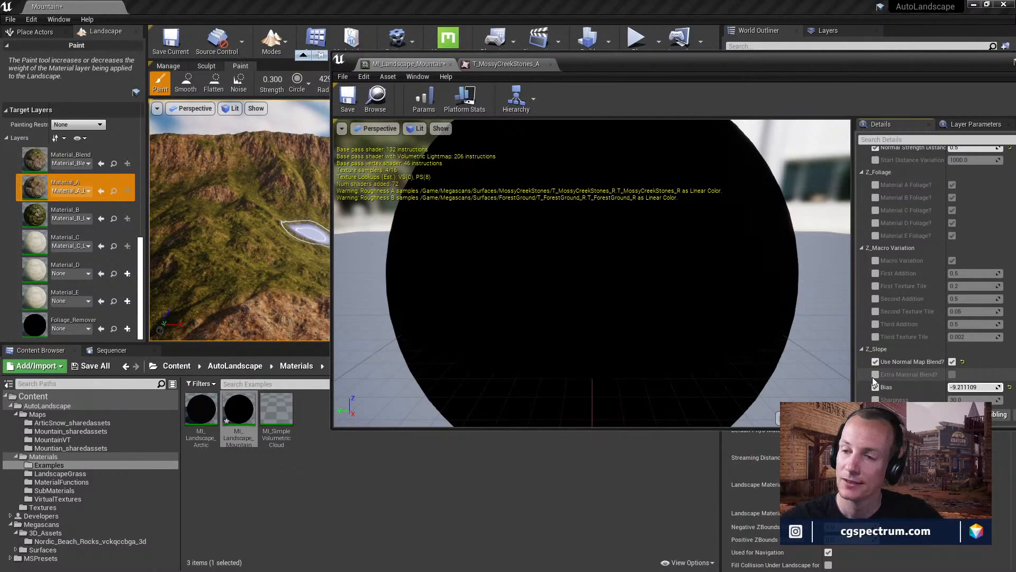
pyautogui.scroll(9, 914, 330)
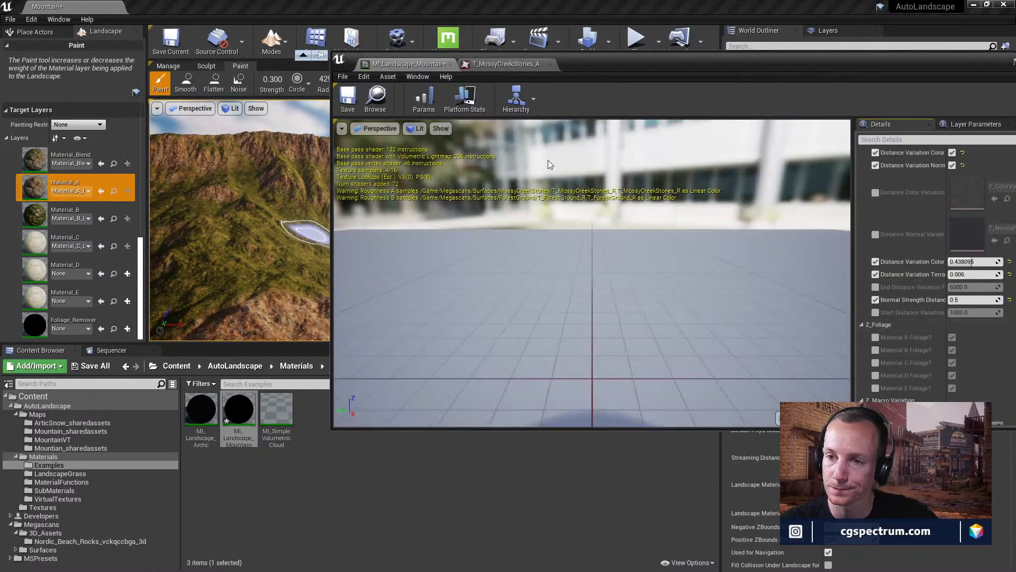
pyautogui.moveTo(811, 60); pyautogui.dragTo(651, 1)
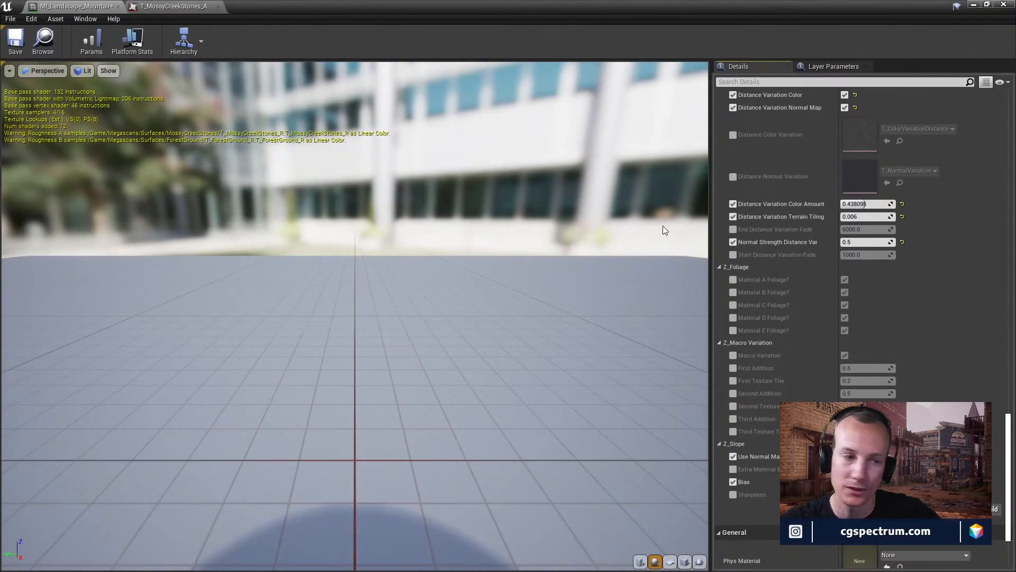
# - Uncover the level editor, open the M_AutoLandscape master material from the Materials folder, and maximize the asset editor window
pyautogui.scroll(-6, 879, 359)
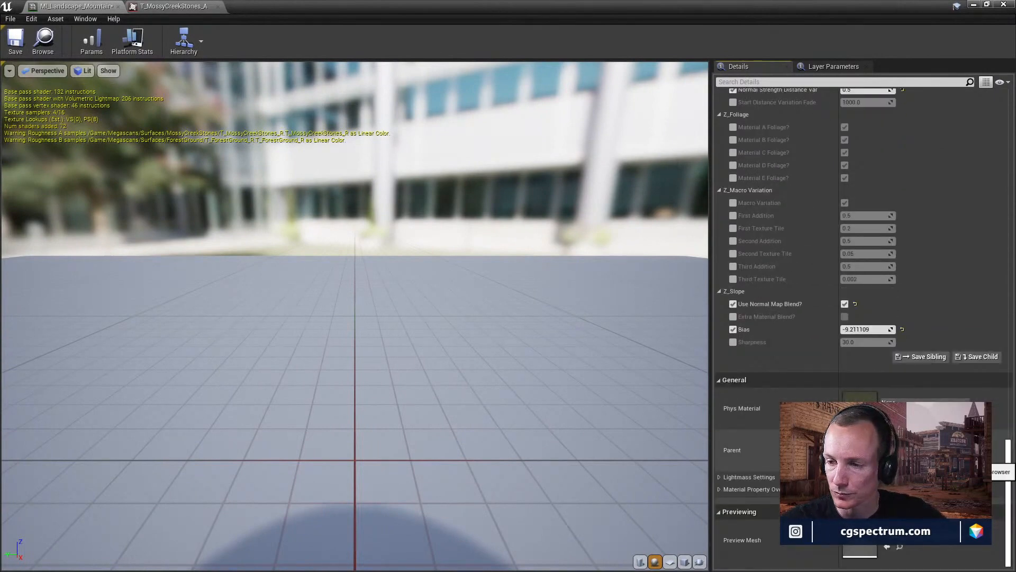
pyautogui.moveTo(619, 15); pyautogui.dragTo(915, 259)
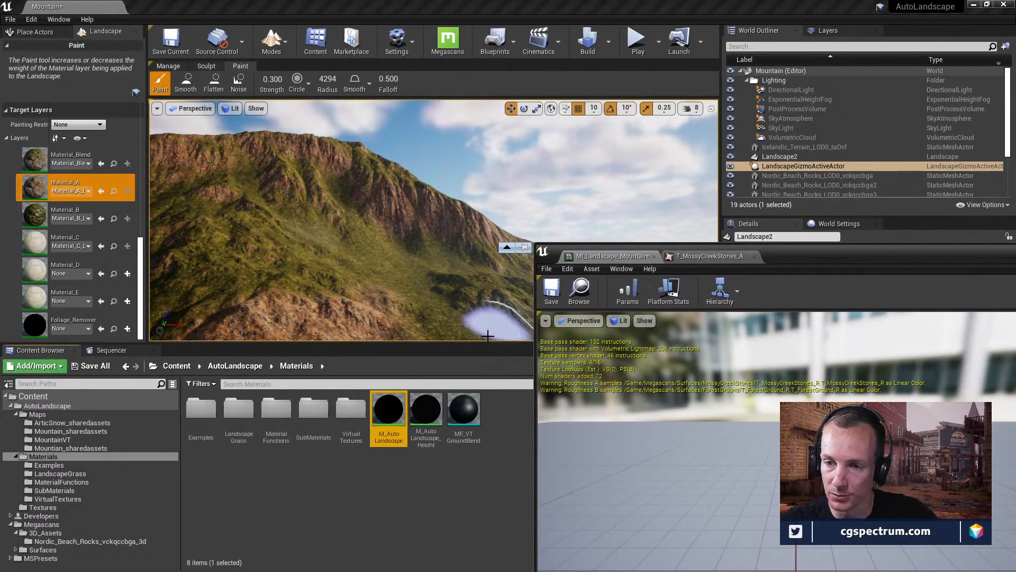
pyautogui.doubleClick(388, 411)
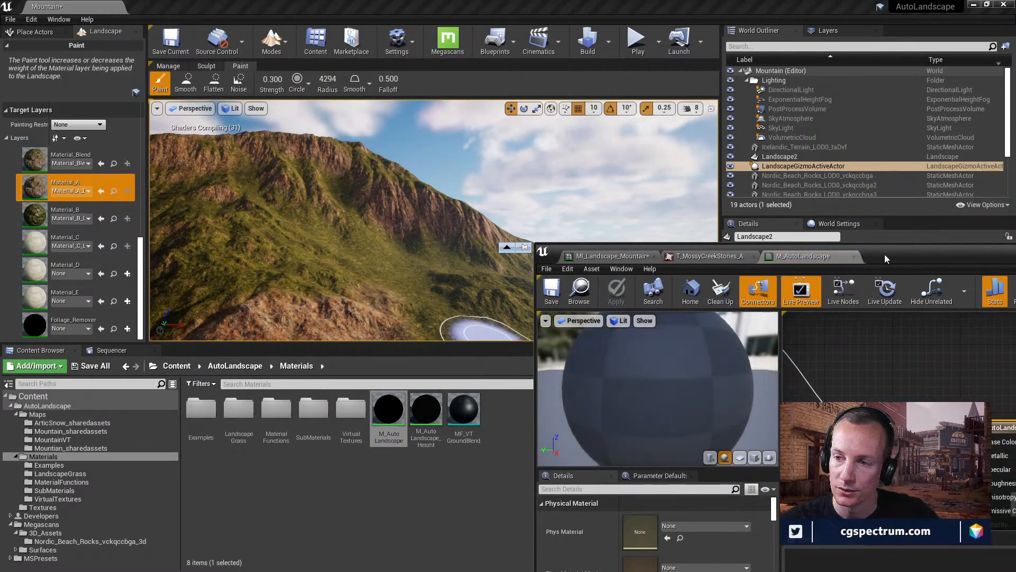
pyautogui.moveTo(886, 257); pyautogui.dragTo(550, 1)
# - Examine the overall M_AutoLandscape graph and how the Distance Variation switch nodes connect to the material output
pyautogui.moveTo(579, 277); pyautogui.dragTo(787, 288, button='right')
pyautogui.scroll(-7, 635, 304)
pyautogui.scroll(-5, 609, 309)
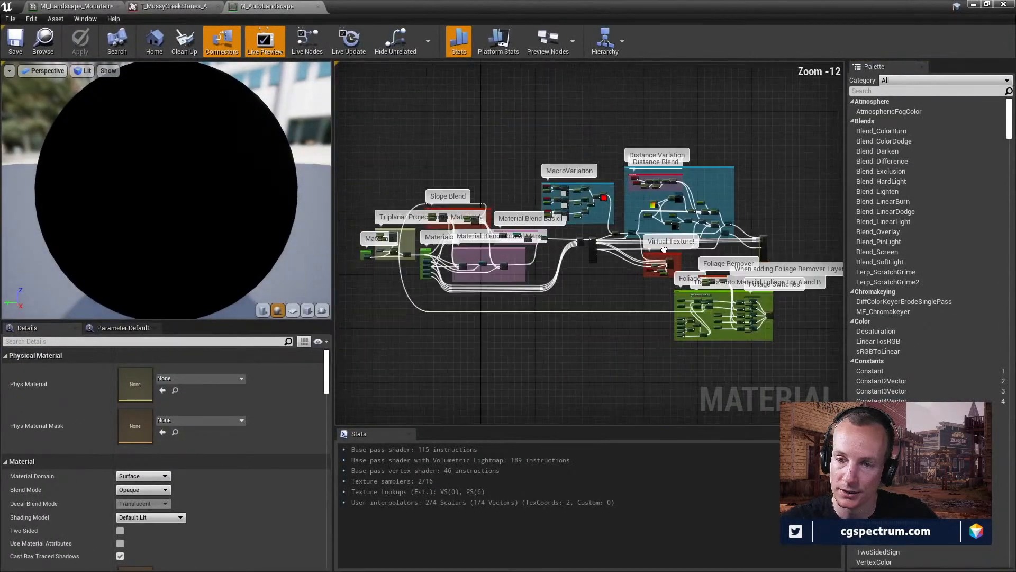
pyautogui.moveTo(688, 272); pyautogui.dragTo(585, 300, button='right')
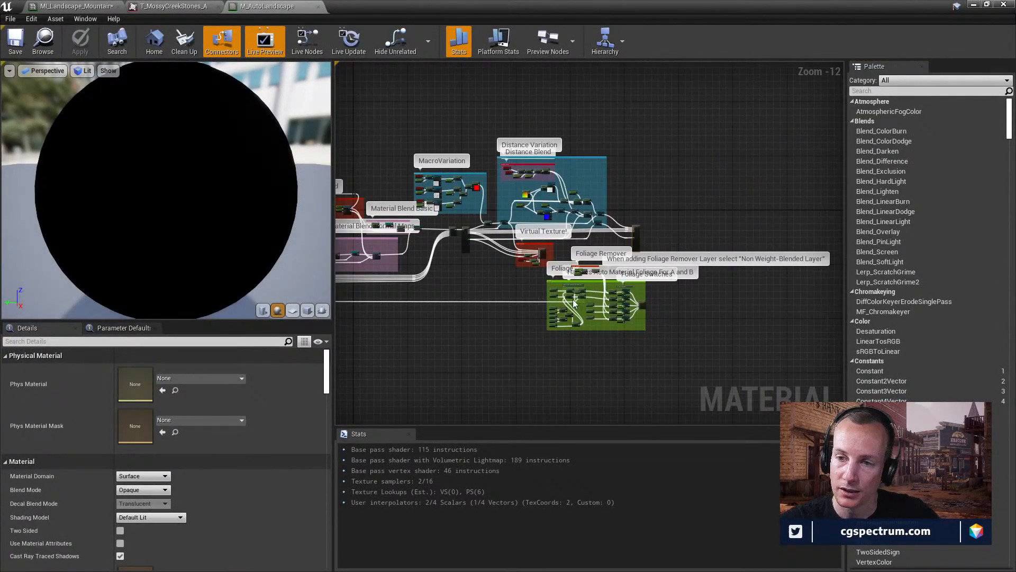
pyautogui.scroll(9, 586, 300)
pyautogui.moveTo(708, 212); pyautogui.dragTo(547, 366, button='right')
pyautogui.moveTo(654, 110); pyautogui.dragTo(587, 257, button='right')
pyautogui.moveTo(605, 187)
pyautogui.mouseDown(button='right')
pyautogui.moveTo(642, 307)
pyautogui.moveTo(682, 277)
pyautogui.mouseUp(button='right')
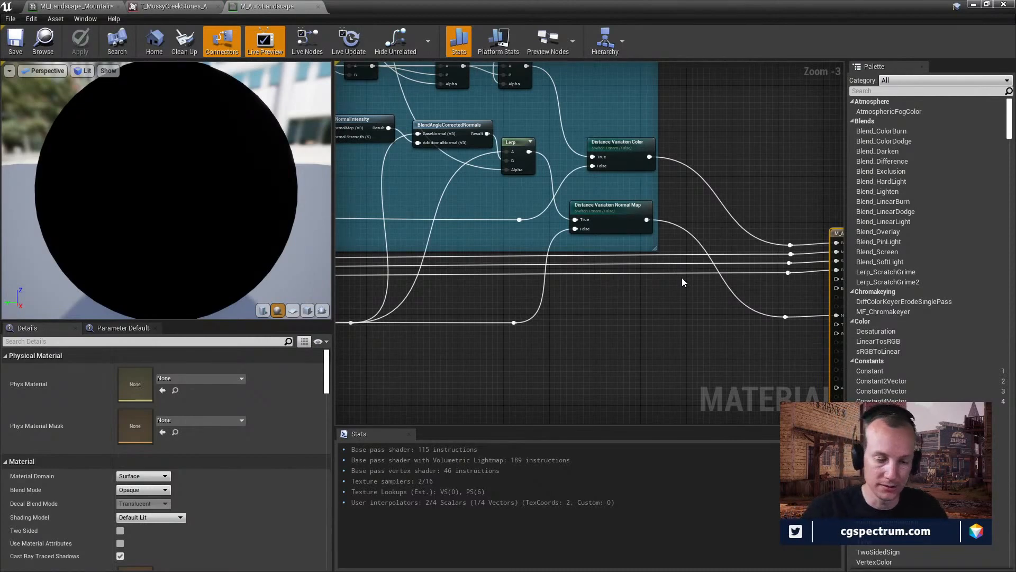
pyautogui.scroll(-8, 596, 275)
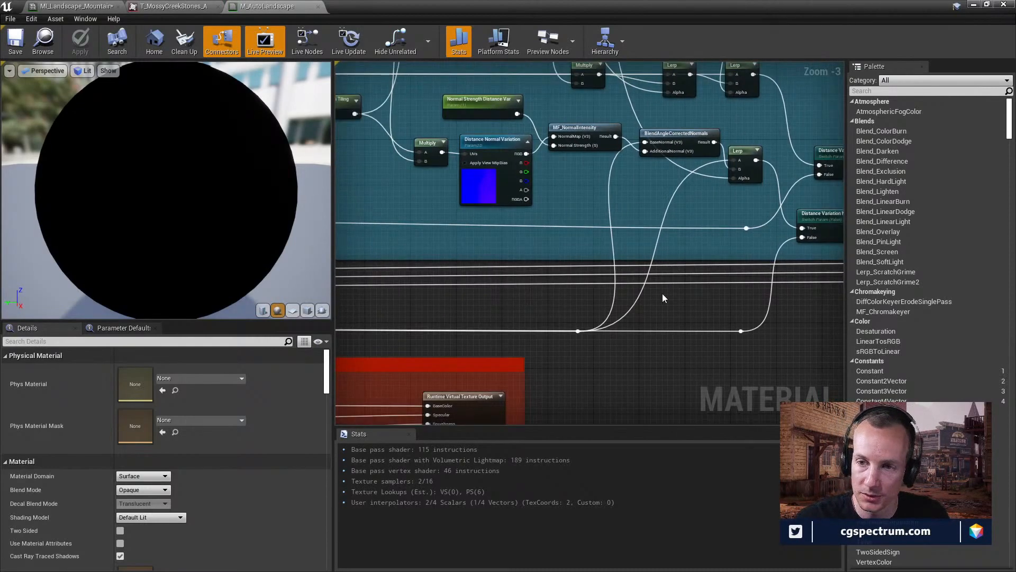
pyautogui.moveTo(598, 270); pyautogui.dragTo(609, 279, button='right')
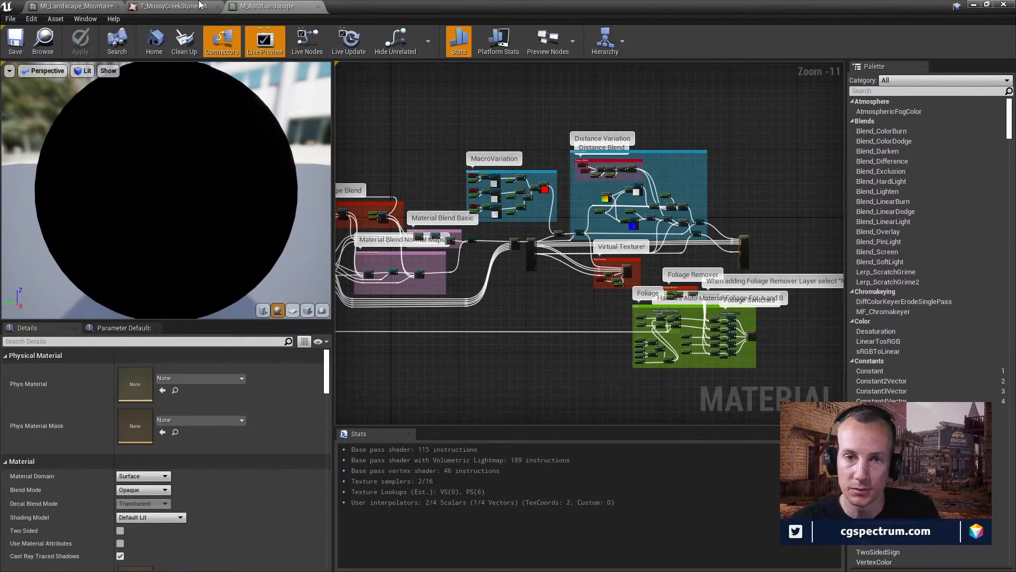
# - Compare the MI_Landscape_Mountain instance's Z_DistanceVariation parameters with the Distance Variation and Virtual Texture groups in the M_AutoLandscape graph
pyautogui.click(101, 6)
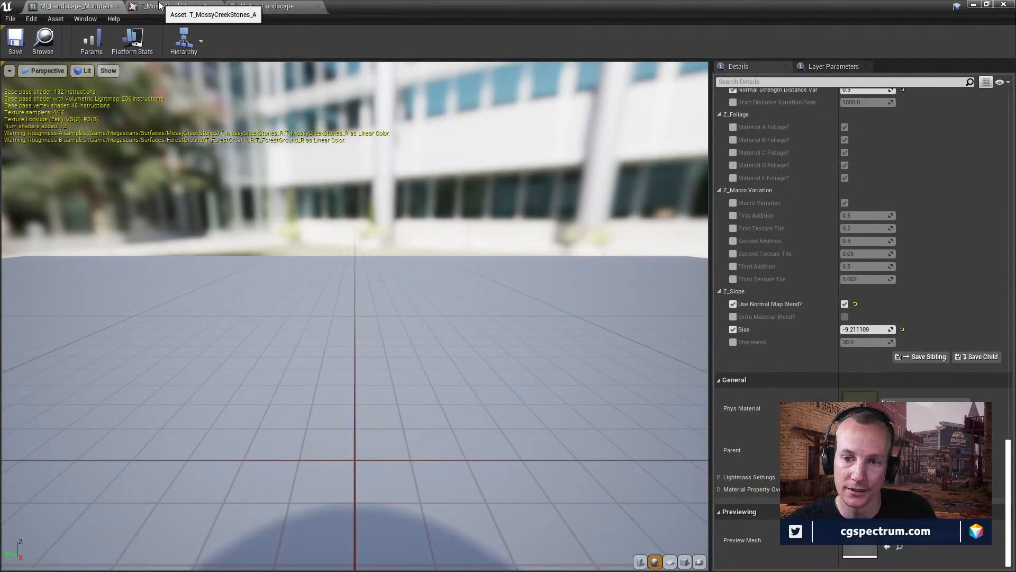
pyautogui.scroll(5, 890, 240)
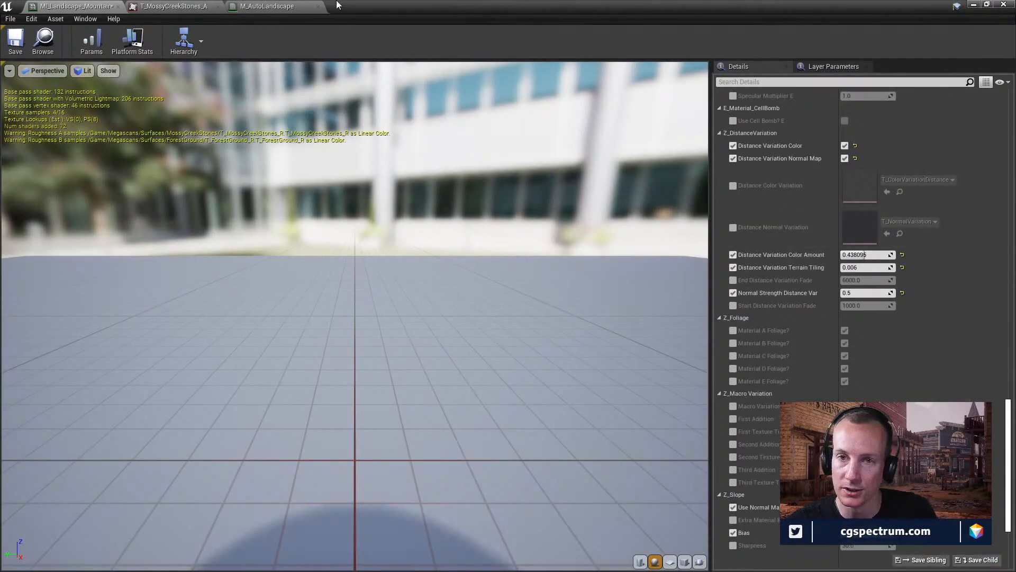
pyautogui.click(276, 7)
pyautogui.moveTo(624, 226); pyautogui.dragTo(590, 246, button='right')
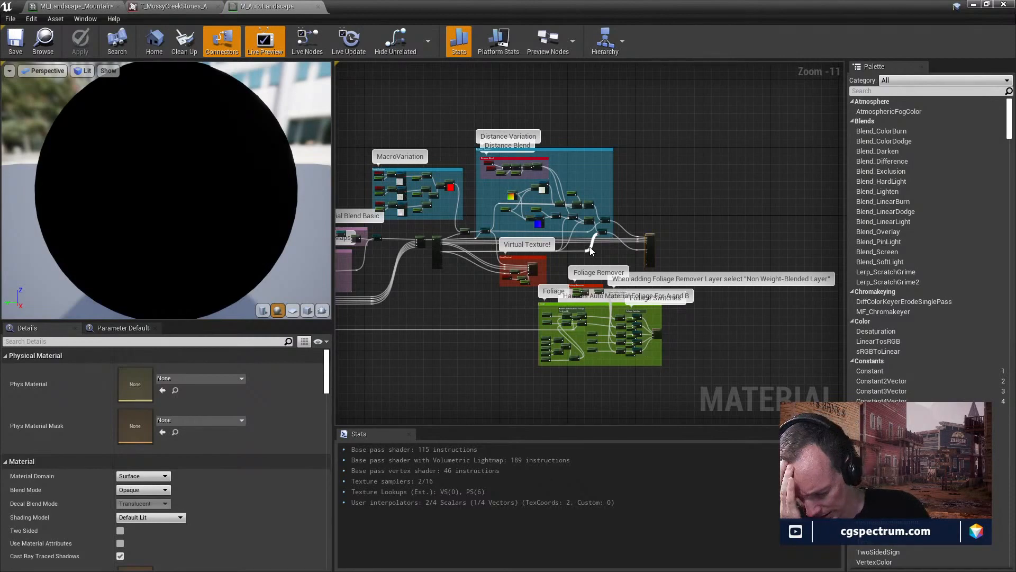
pyautogui.moveTo(587, 161); pyautogui.dragTo(619, 173, button='right')
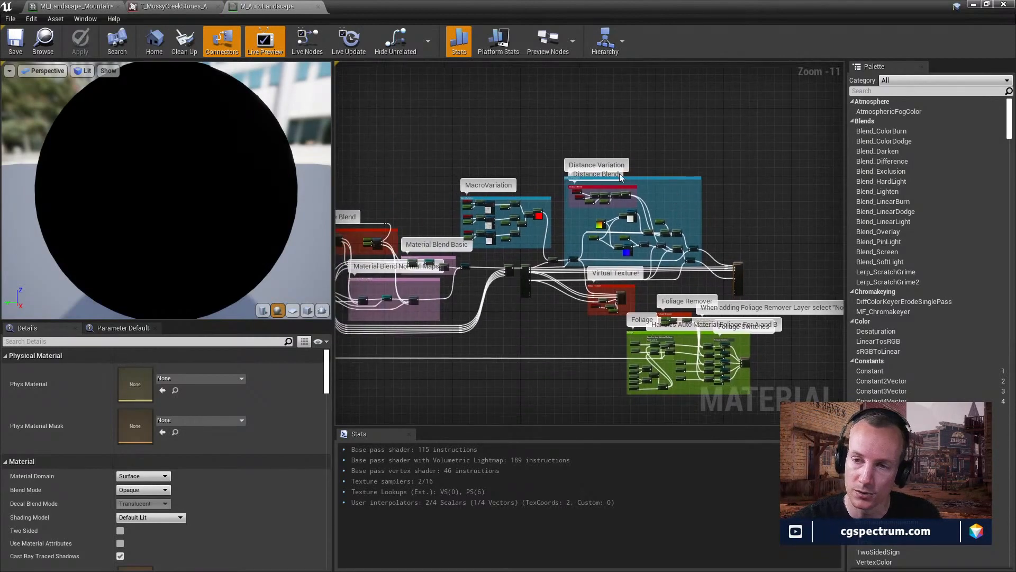
pyautogui.moveTo(581, 263); pyautogui.dragTo(531, 205, button='right')
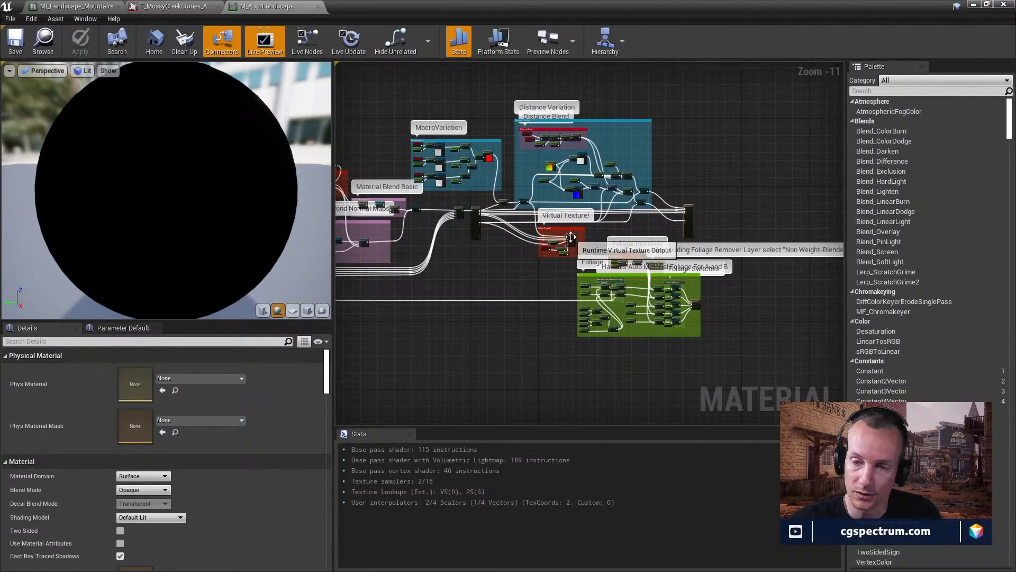
# - Examine the Distance Variation Color and Distance Variation Normal Map switches and trace the nodes feeding them
pyautogui.moveTo(652, 194); pyautogui.dragTo(629, 252, button='right')
pyautogui.scroll(11, 662, 282)
pyautogui.moveTo(572, 218); pyautogui.dragTo(761, 336, button='right')
pyautogui.moveTo(519, 245); pyautogui.dragTo(560, 279, button='right')
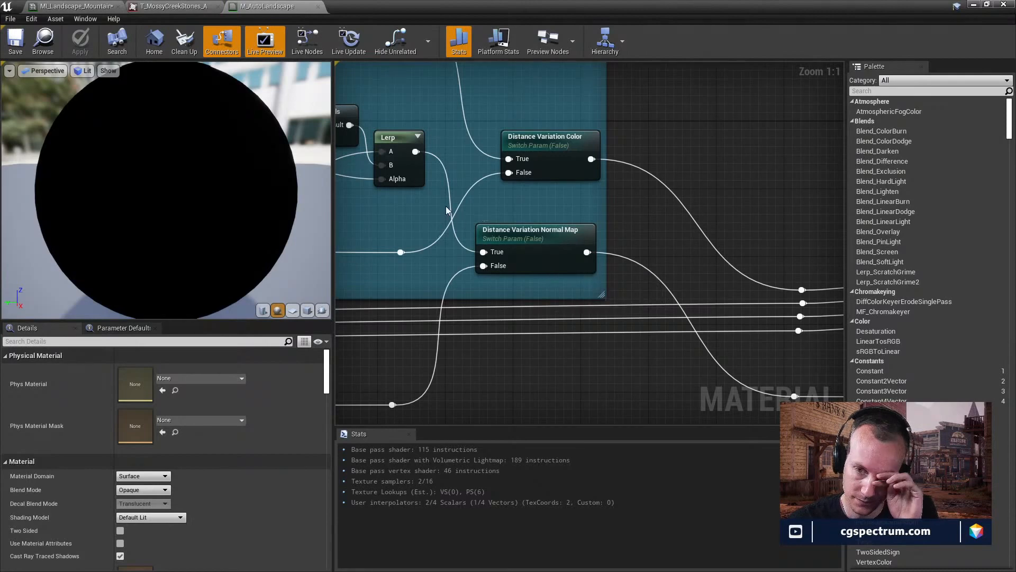
pyautogui.moveTo(359, 115); pyautogui.dragTo(572, 183, button='right')
pyautogui.scroll(-3, 562, 233)
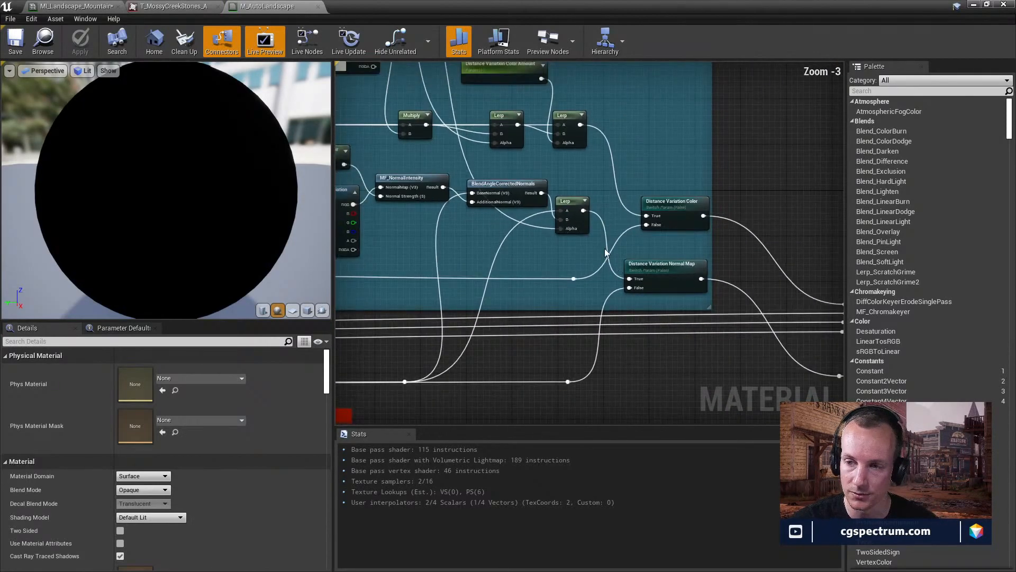
pyautogui.moveTo(599, 239); pyautogui.dragTo(481, 167, button='right')
pyautogui.moveTo(569, 218); pyautogui.dragTo(524, 206, button='right')
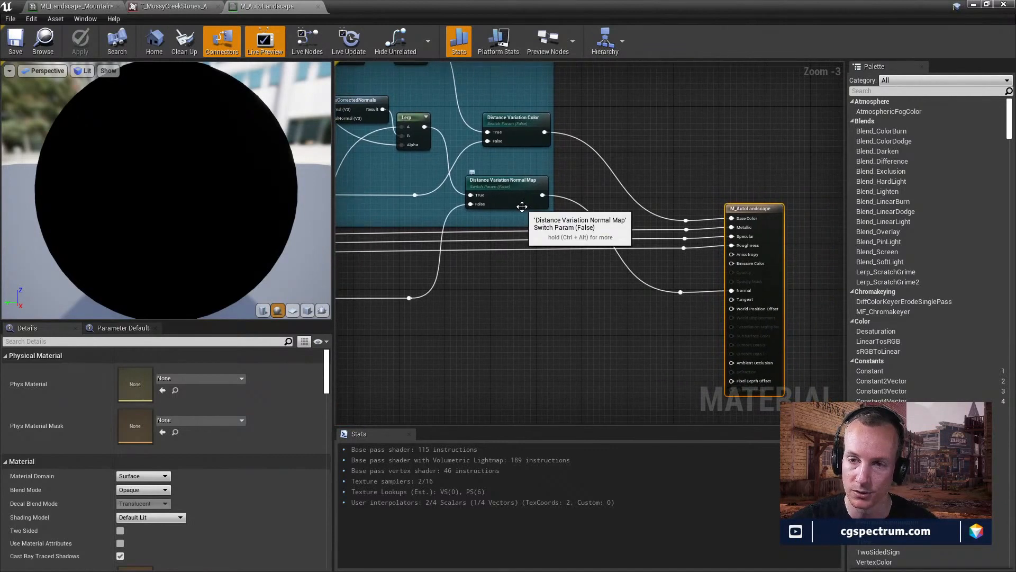
pyautogui.moveTo(547, 164); pyautogui.dragTo(663, 210, button='right')
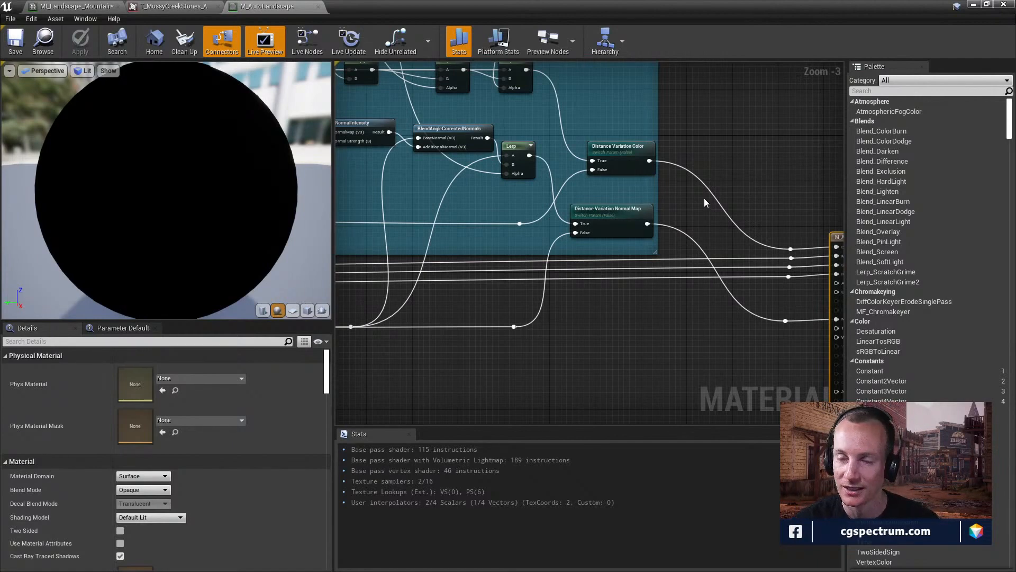
pyautogui.moveTo(676, 136); pyautogui.dragTo(710, 166, button='right')
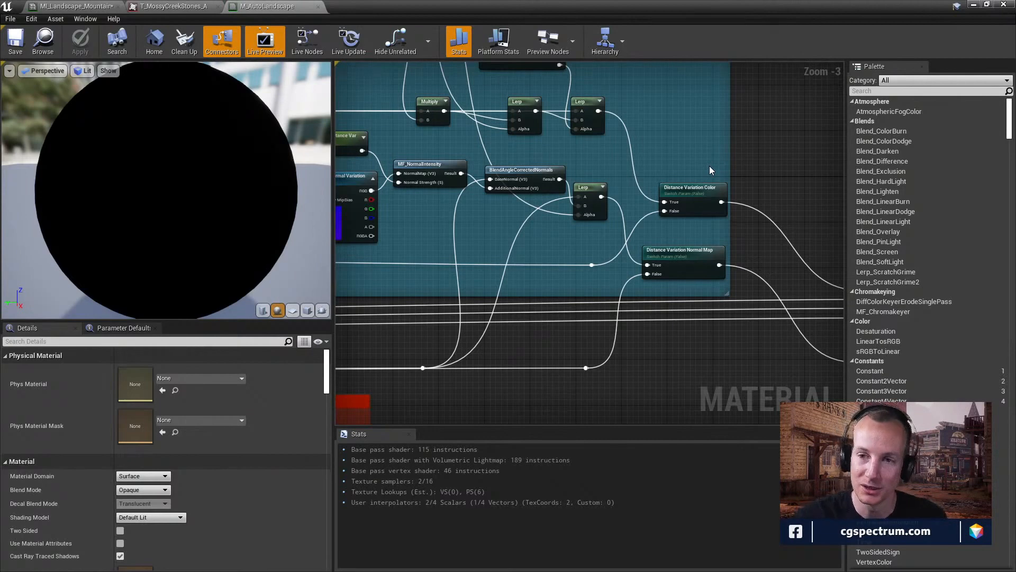
# - Review the whole Distance Variation group beside Virtual Texture and follow its outputs into the M_AutoLandscape material node
pyautogui.scroll(-4, 681, 260)
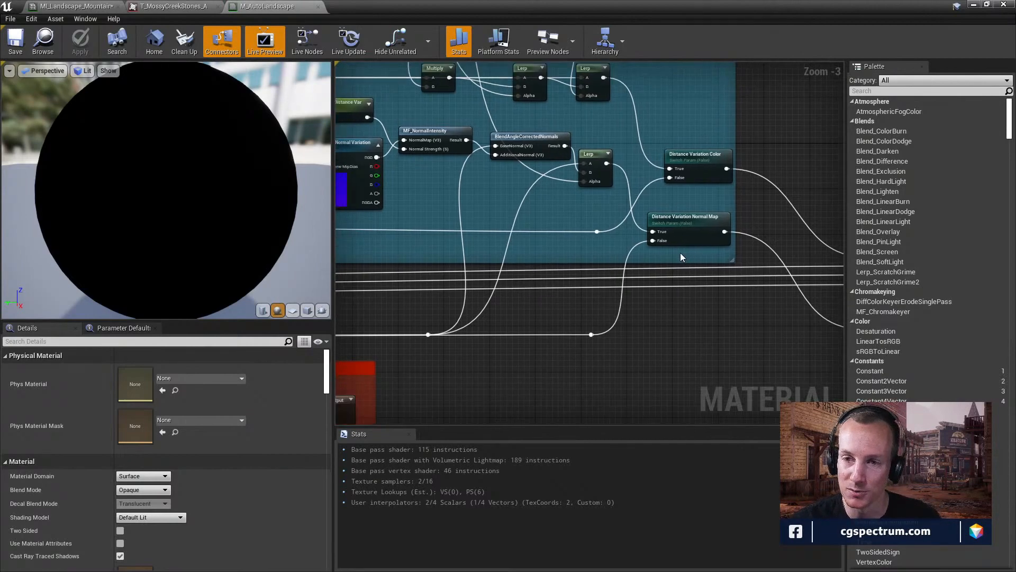
pyautogui.moveTo(685, 276); pyautogui.dragTo(661, 264, button='right')
pyautogui.scroll(1, 662, 265)
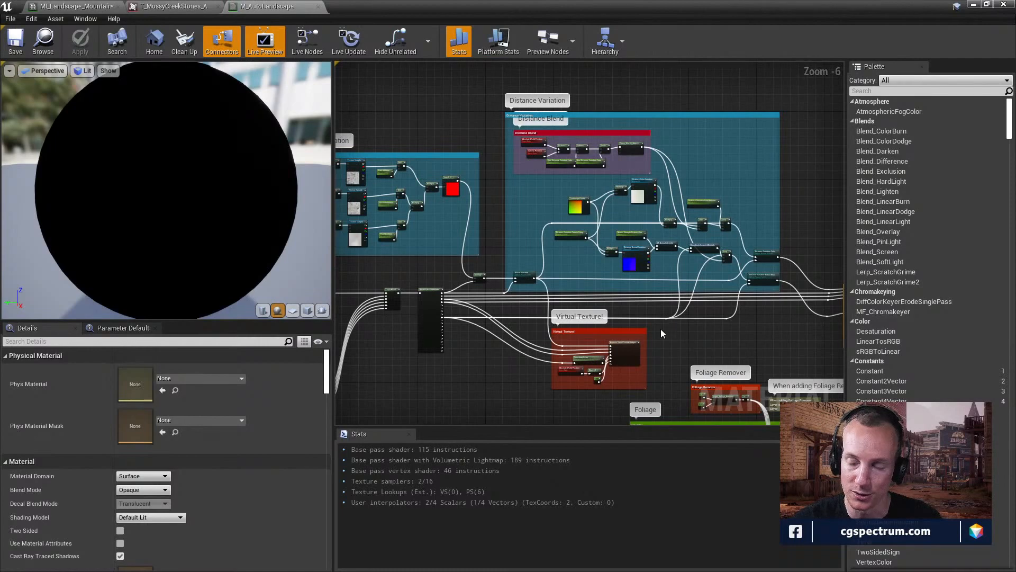
pyautogui.moveTo(740, 306); pyautogui.dragTo(650, 283, button='right')
pyautogui.scroll(1, 713, 303)
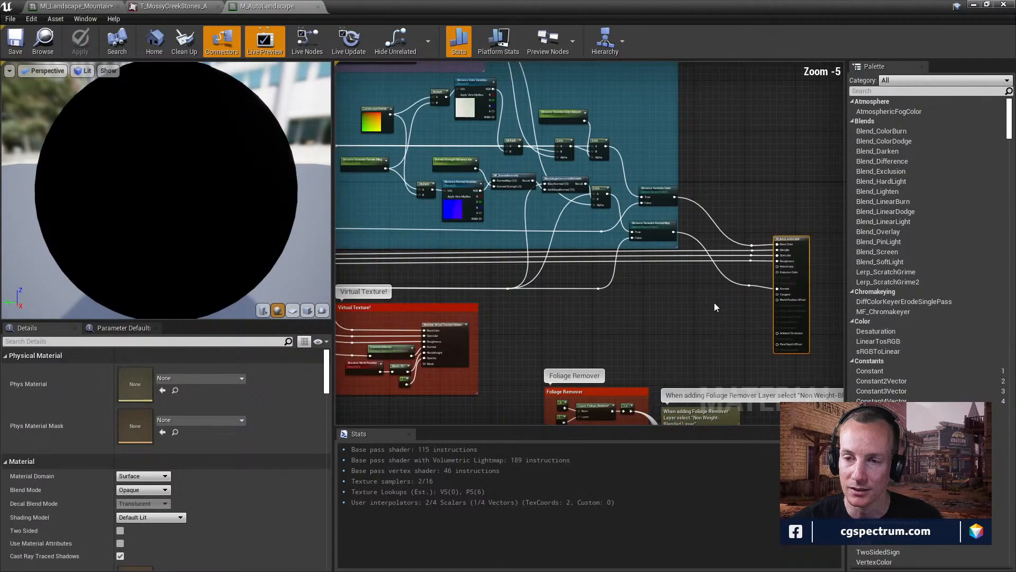
pyautogui.moveTo(713, 303); pyautogui.dragTo(763, 359, button='right')
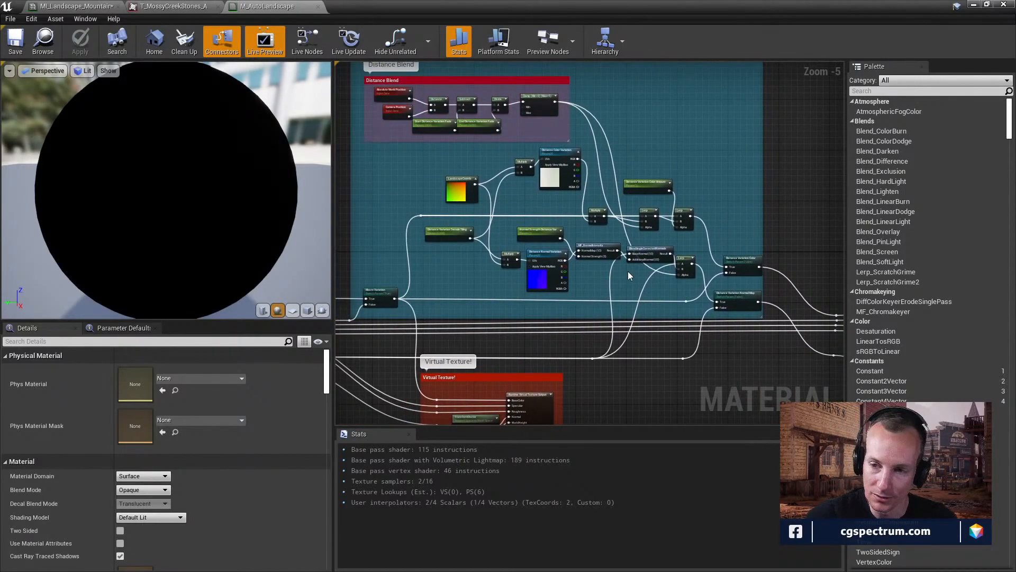
pyautogui.moveTo(661, 287); pyautogui.dragTo(539, 218, button='right')
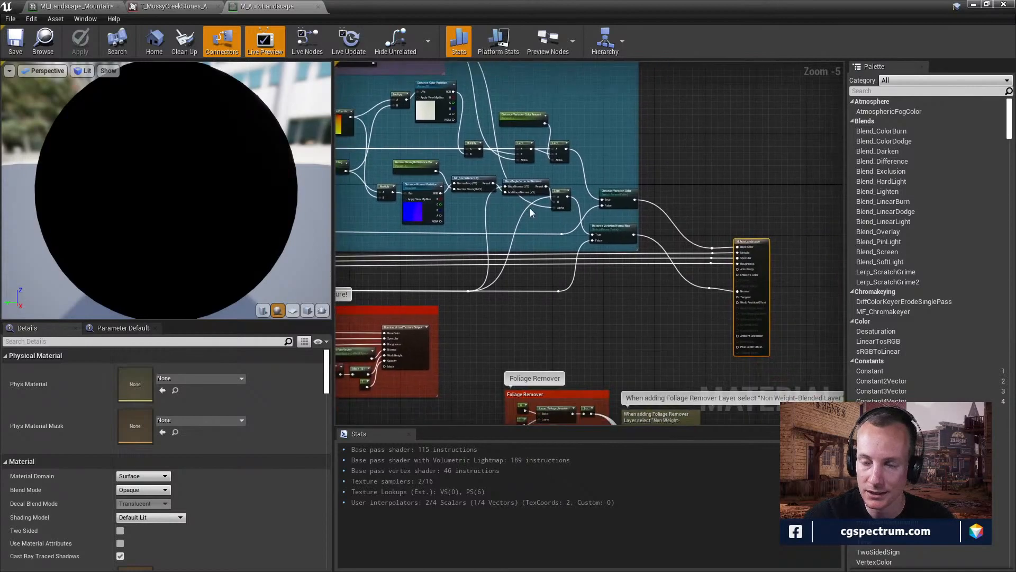
pyautogui.scroll(2, 591, 246)
pyautogui.moveTo(771, 295); pyautogui.dragTo(621, 290, button='right')
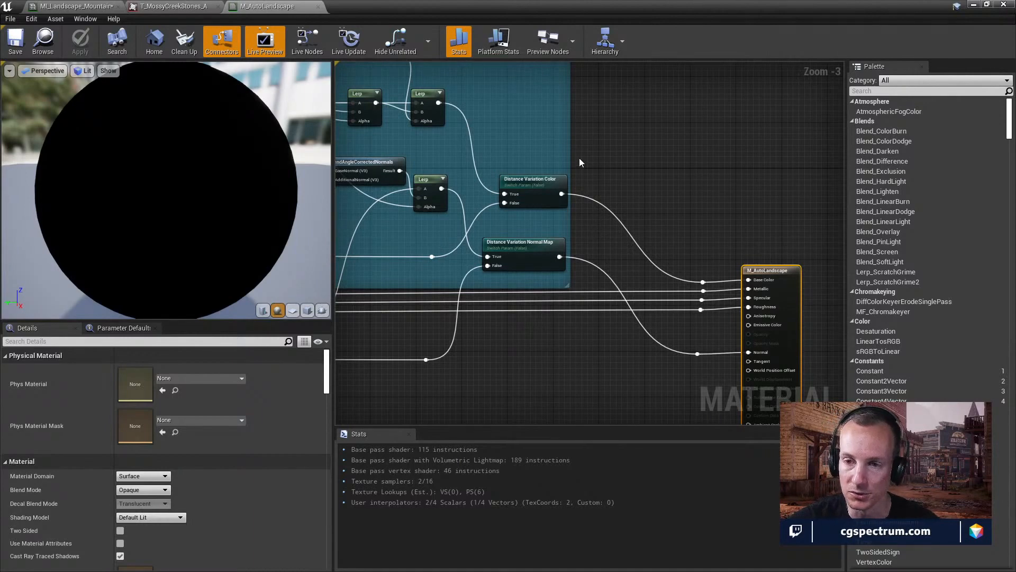
# - Open the MF_NormalIntensity function from the Distance Variation group and examine its Normal Strength nodes
pyautogui.moveTo(579, 158); pyautogui.dragTo(655, 165, button='right')
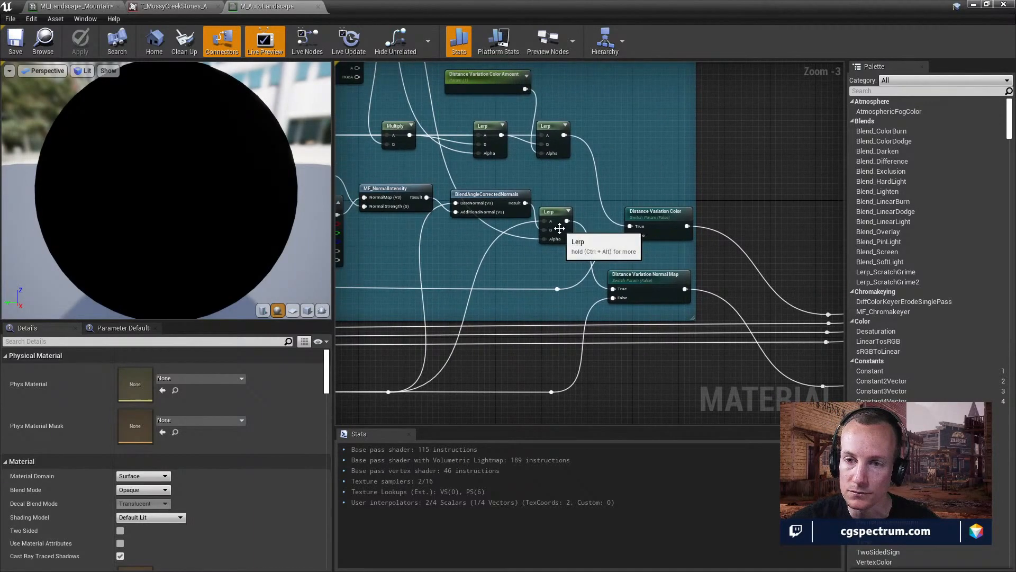
pyautogui.moveTo(411, 229); pyautogui.dragTo(560, 245, button='right')
pyautogui.moveTo(671, 240); pyautogui.dragTo(709, 232, button='right')
pyautogui.click(581, 206)
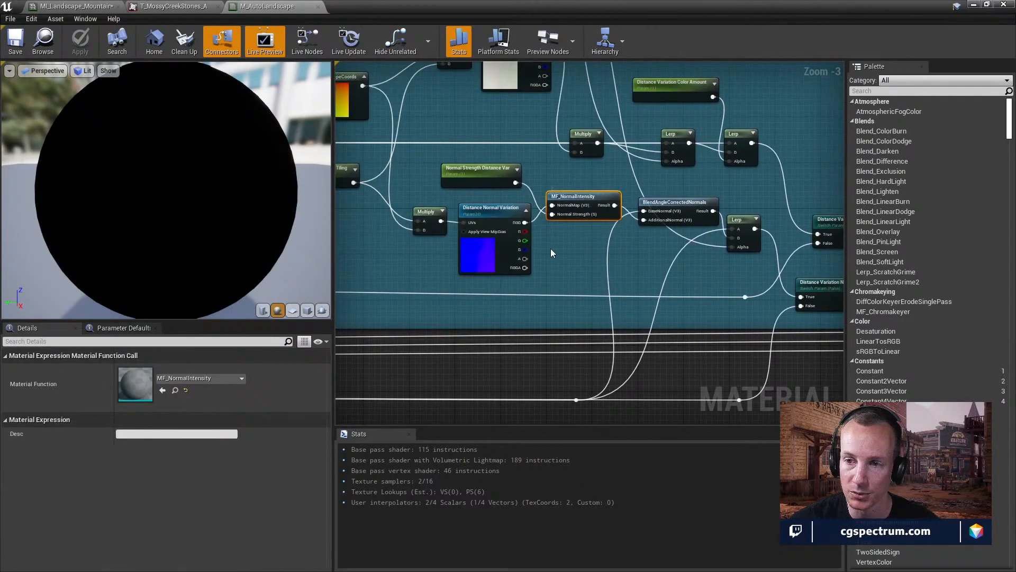
pyautogui.doubleClick(581, 203)
pyautogui.scroll(-6, 579, 203)
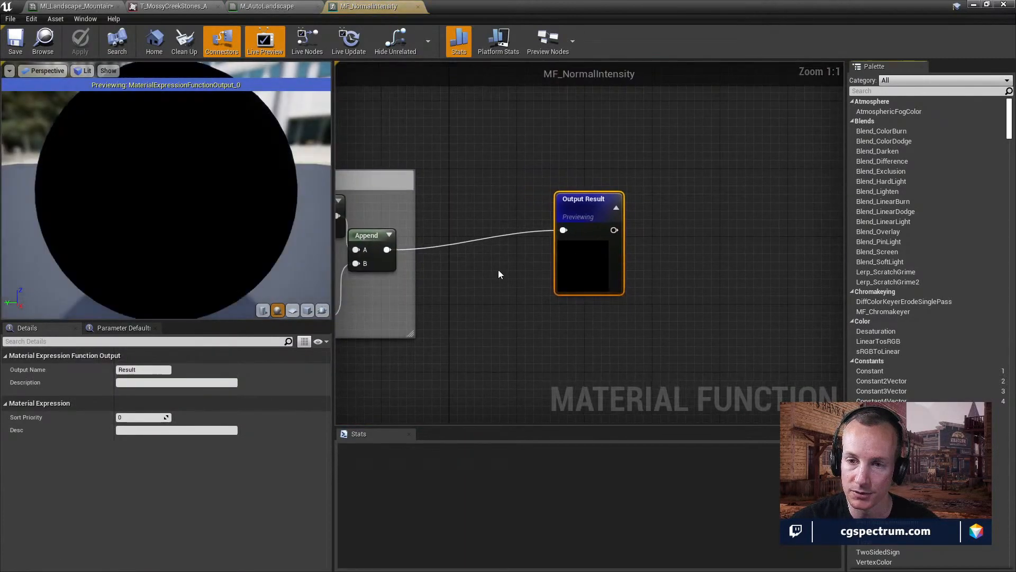
pyautogui.moveTo(620, 262); pyautogui.dragTo(560, 253, button='right')
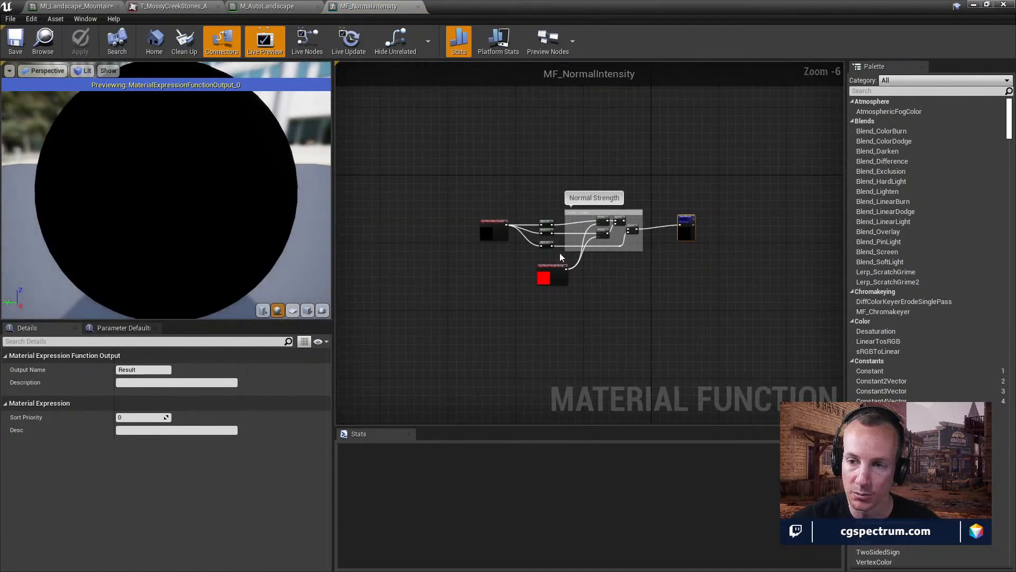
pyautogui.scroll(3, 630, 264)
pyautogui.moveTo(615, 212); pyautogui.dragTo(654, 270, button='right')
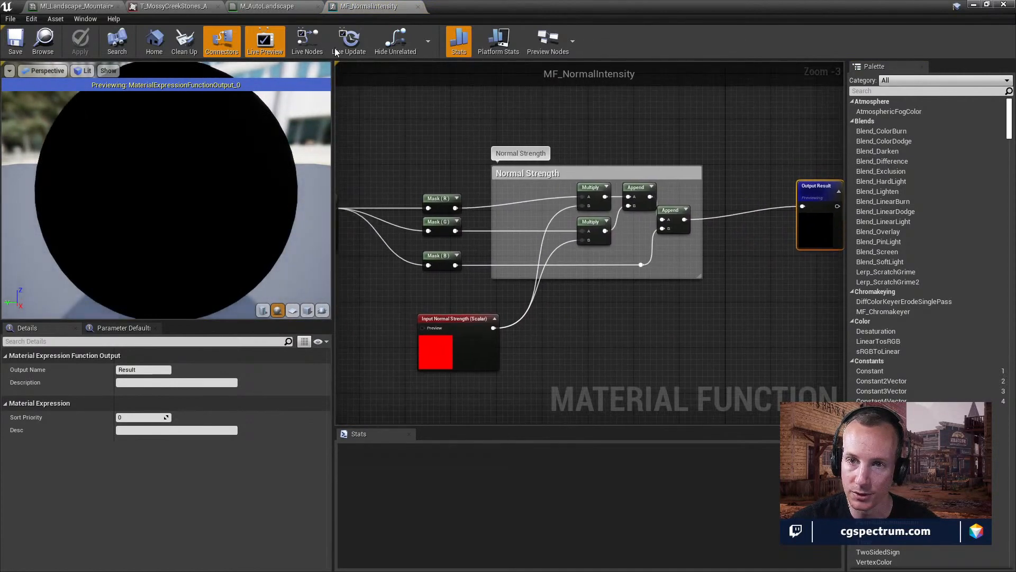
# - Return to the M_AutoLandscape graph, select the Landscape Layer Blend node, and examine the material blend groups
pyautogui.click(291, 9)
pyautogui.moveTo(536, 171); pyautogui.dragTo(690, 208, button='right')
pyautogui.scroll(-1, 688, 209)
pyautogui.moveTo(631, 173); pyautogui.dragTo(687, 131, button='right')
pyautogui.scroll(2, 594, 239)
pyautogui.moveTo(552, 242); pyautogui.dragTo(702, 210, button='right')
pyautogui.moveTo(511, 220); pyautogui.dragTo(630, 170, button='right')
pyautogui.moveTo(428, 211); pyautogui.dragTo(709, 262, button='right')
pyautogui.click(652, 161)
pyautogui.scroll(-4, 603, 290)
pyautogui.scroll(4, 577, 261)
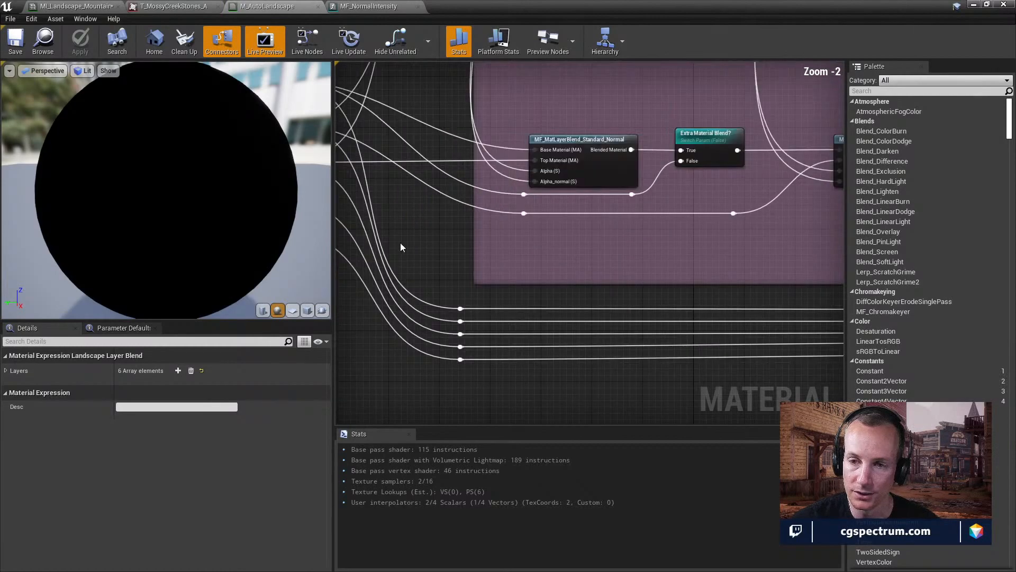
# - Open the MF_C function from the Materials group and examine its Color, Mask, Roughness and Normal sections
pyautogui.moveTo(400, 243); pyautogui.dragTo(688, 288, button='right')
pyautogui.scroll(1, 573, 250)
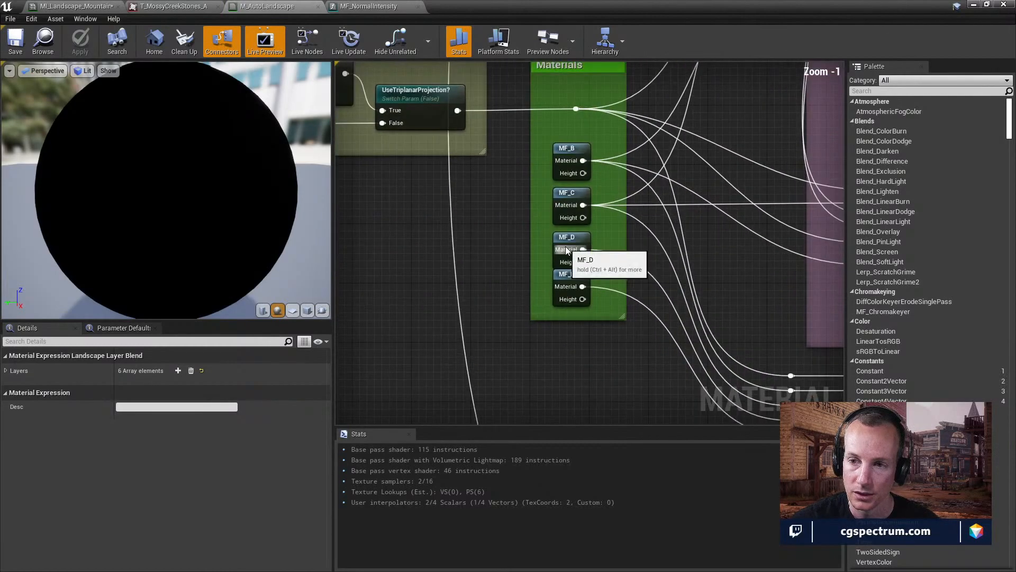
pyautogui.doubleClick(566, 193)
pyautogui.scroll(-6, 609, 201)
pyautogui.scroll(-3, 644, 207)
pyautogui.moveTo(525, 230); pyautogui.dragTo(574, 259, button='right')
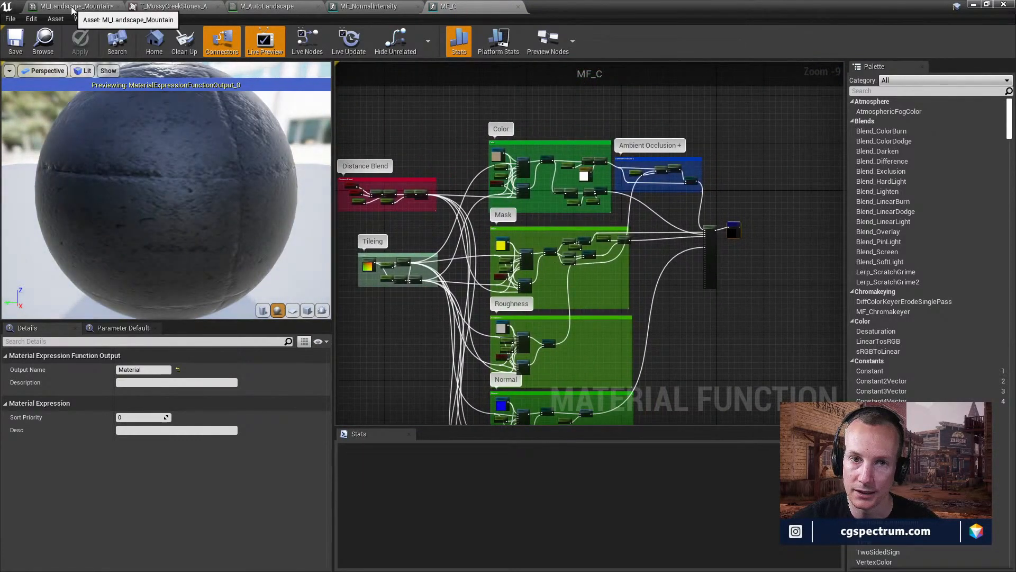
# - Return to M_AutoLandscape and examine the Triplanar Projection for Material A and Slope Blend groups
pyautogui.click(268, 6)
pyautogui.scroll(-4, 640, 254)
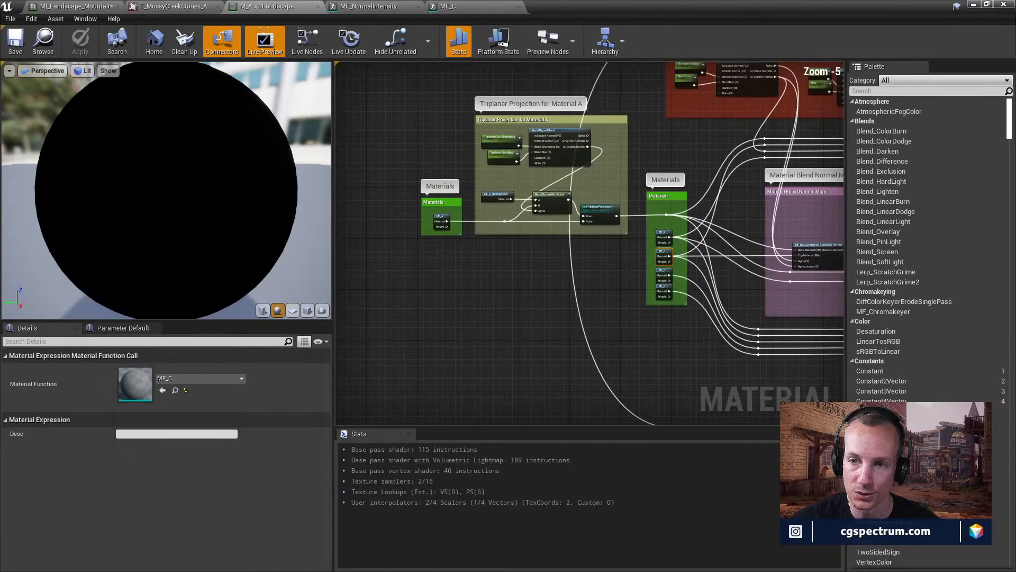
pyautogui.moveTo(636, 233); pyautogui.dragTo(658, 305, button='right')
pyautogui.scroll(3, 535, 263)
pyautogui.moveTo(536, 263); pyautogui.dragTo(582, 250, button='right')
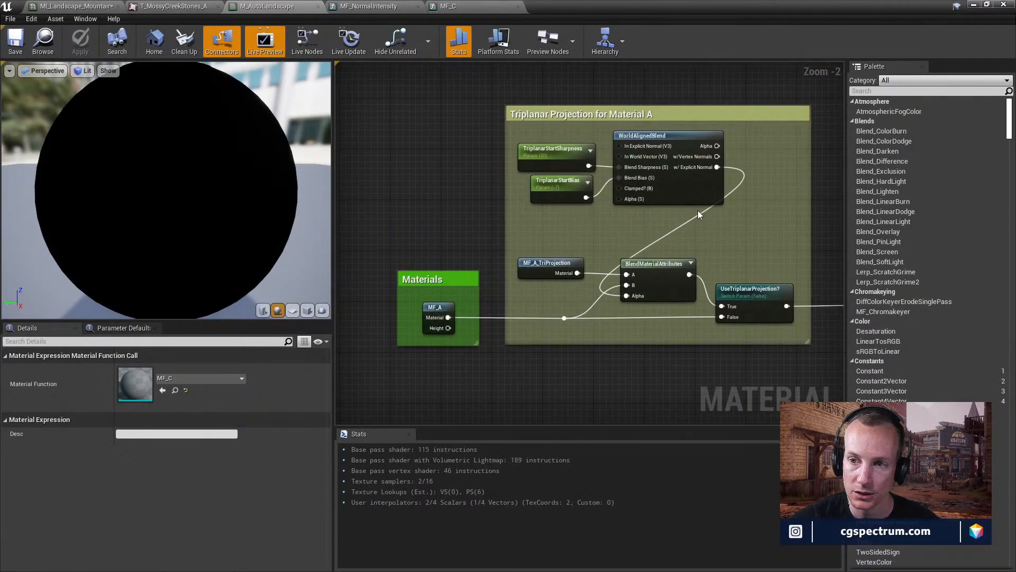
pyautogui.moveTo(742, 156); pyautogui.dragTo(493, 229, button='right')
pyautogui.scroll(-3, 720, 211)
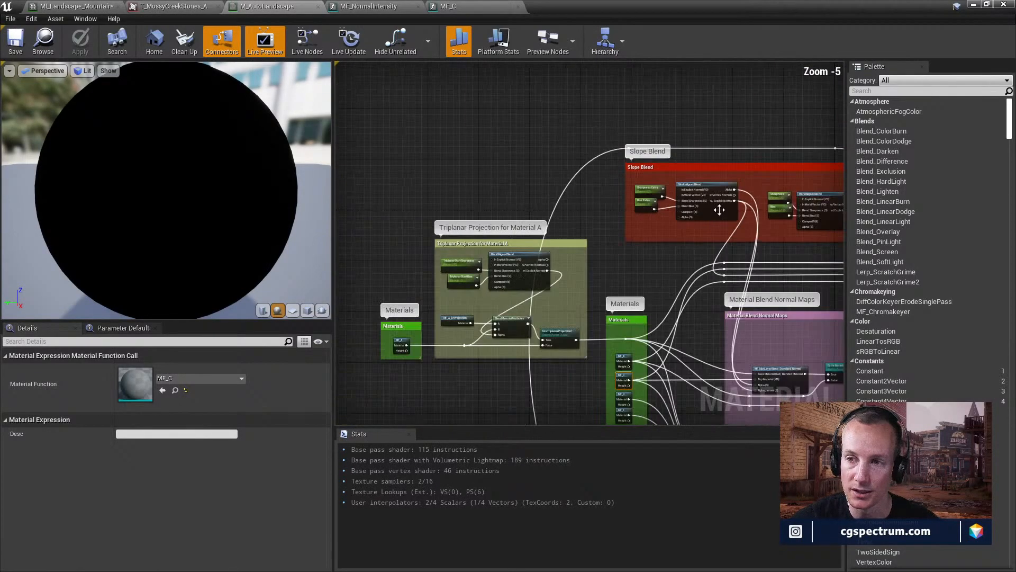
# - Examine the M_AutoLandscape graph from the Slope Blend group through the layer blend to the Virtual Texture and Foliage groups
pyautogui.moveTo(720, 210); pyautogui.dragTo(527, 193, button='right')
pyautogui.moveTo(800, 365); pyautogui.dragTo(646, 341, button='right')
pyautogui.moveTo(583, 128); pyautogui.dragTo(516, 262, button='right')
pyautogui.moveTo(674, 288); pyautogui.dragTo(578, 212, button='right')
pyautogui.moveTo(733, 280); pyautogui.dragTo(587, 208, button='right')
pyautogui.moveTo(658, 253); pyautogui.dragTo(565, 201, button='right')
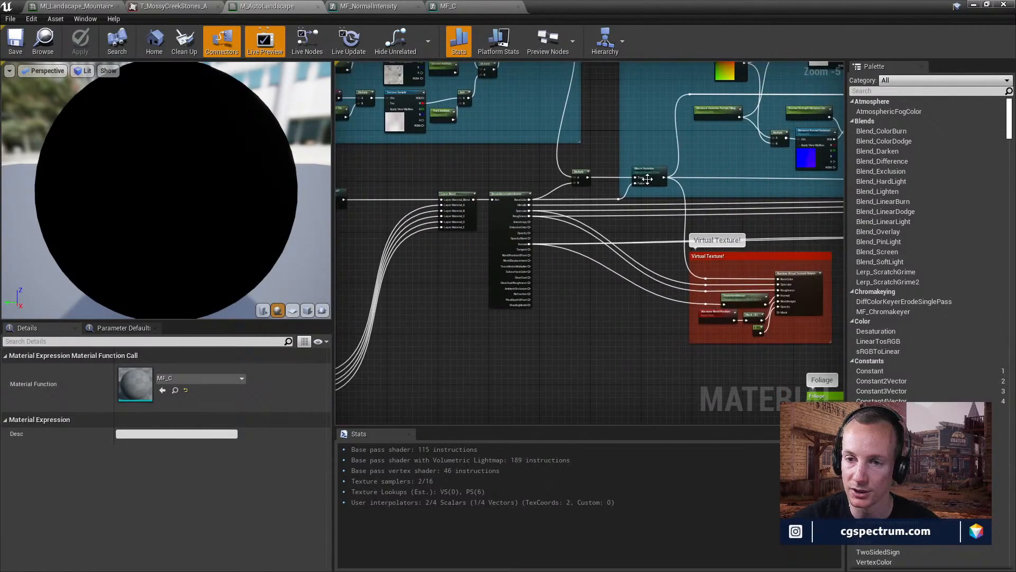
pyautogui.moveTo(647, 179); pyautogui.dragTo(491, 127, button='right')
pyautogui.moveTo(661, 235); pyautogui.dragTo(556, 152, button='right')
pyautogui.moveTo(760, 287); pyautogui.dragTo(610, 158, button='right')
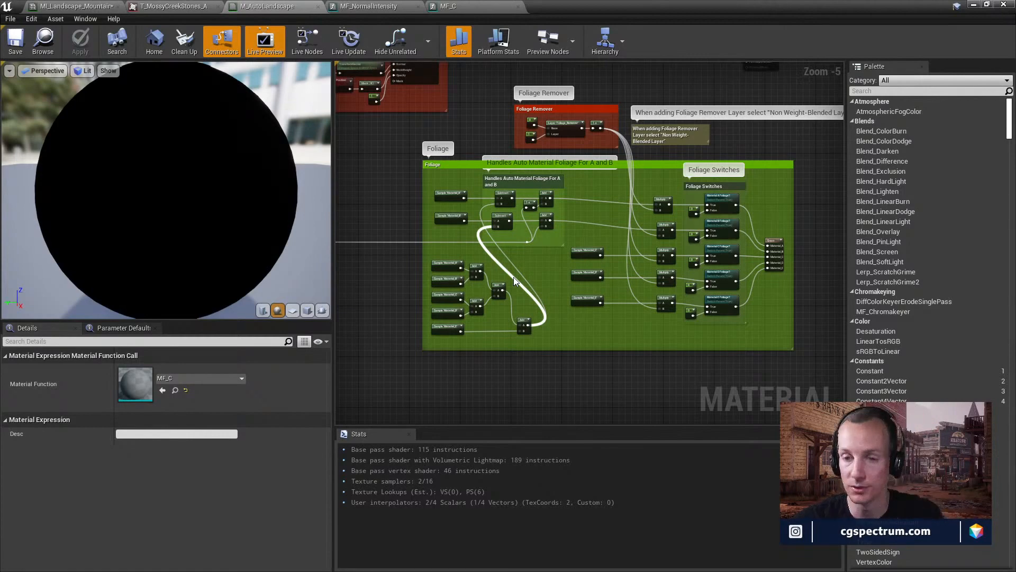
# - Examine the Foliage group's auto material nodes and Foliage Switches, and select the upper Sample 'Material_A' node
pyautogui.moveTo(503, 248); pyautogui.dragTo(576, 284, button='right')
pyautogui.scroll(4, 584, 198)
pyautogui.moveTo(583, 198); pyautogui.dragTo(589, 285, button='right')
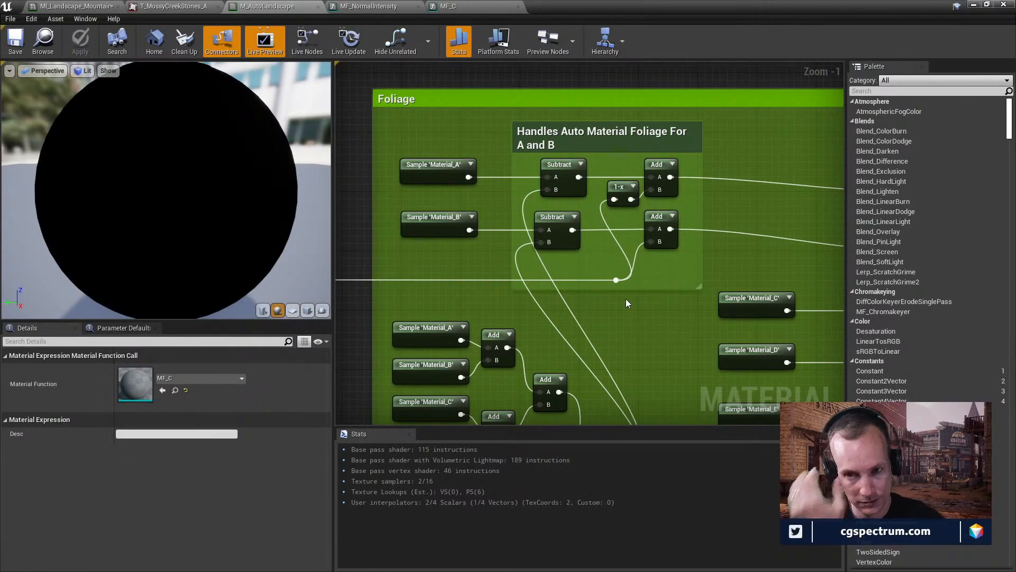
pyautogui.moveTo(626, 298); pyautogui.dragTo(528, 195, button='right')
pyautogui.moveTo(709, 193); pyautogui.dragTo(619, 238, button='right')
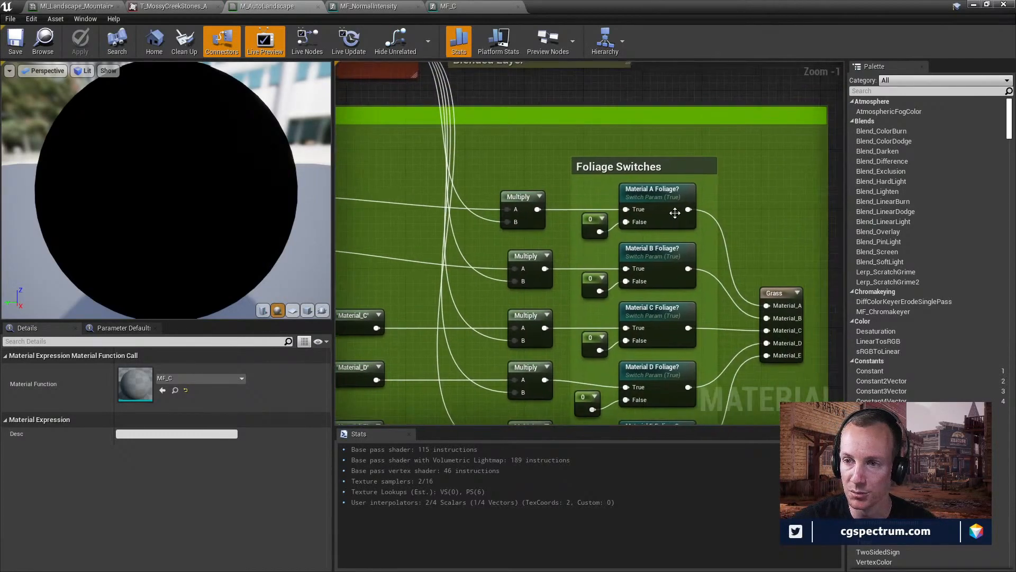
pyautogui.moveTo(785, 195); pyautogui.dragTo(713, 123, button='right')
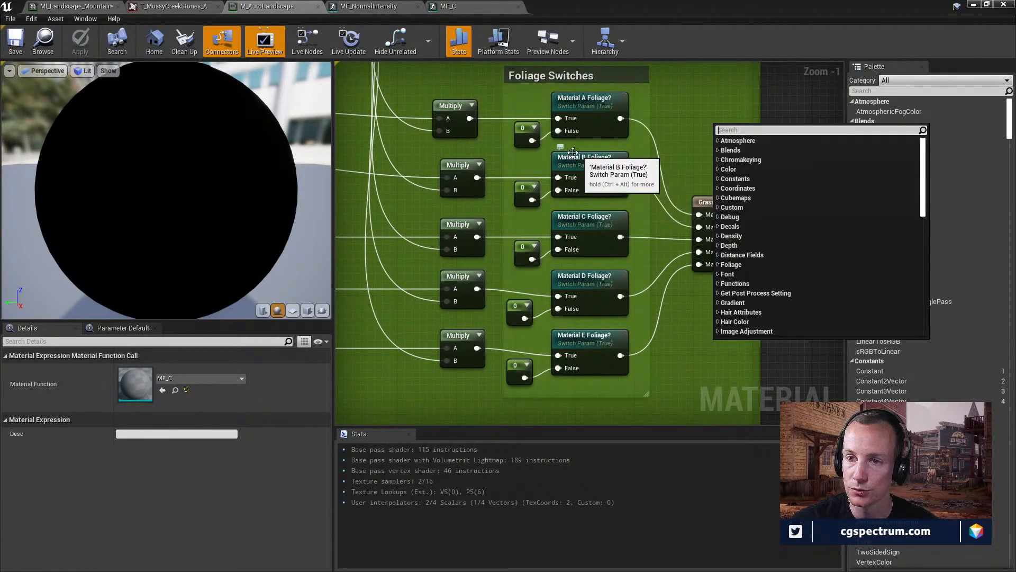
pyautogui.moveTo(484, 126); pyautogui.dragTo(811, 187, button='right')
pyautogui.moveTo(563, 172); pyautogui.dragTo(759, 149, button='right')
pyautogui.click(495, 141)
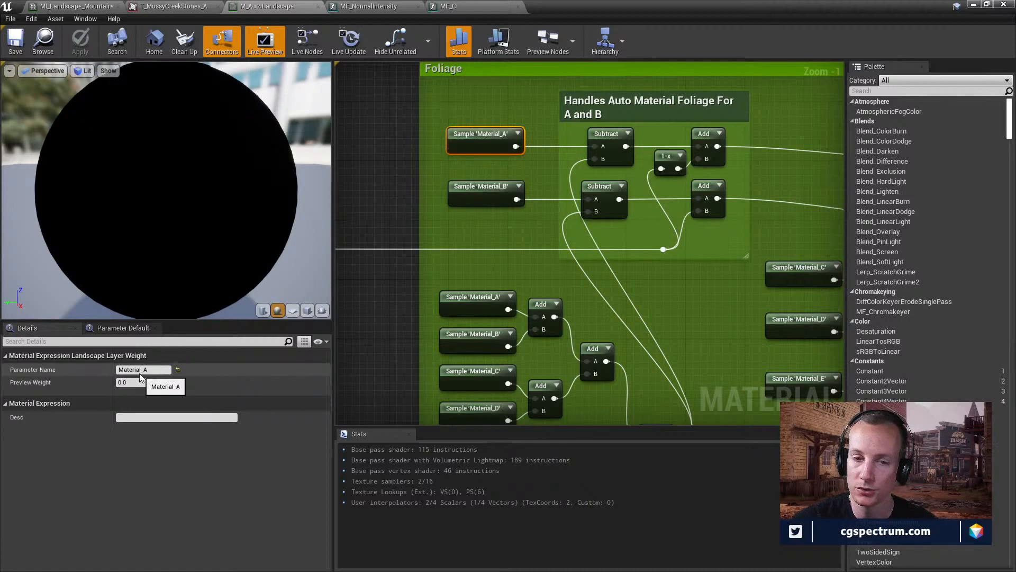
# - Examine the MI_Landscape_Mountain parameter groups from Z_DistanceVariation back to A_Material, and return to the Foliage group in M_AutoLandscape
pyautogui.click(67, 7)
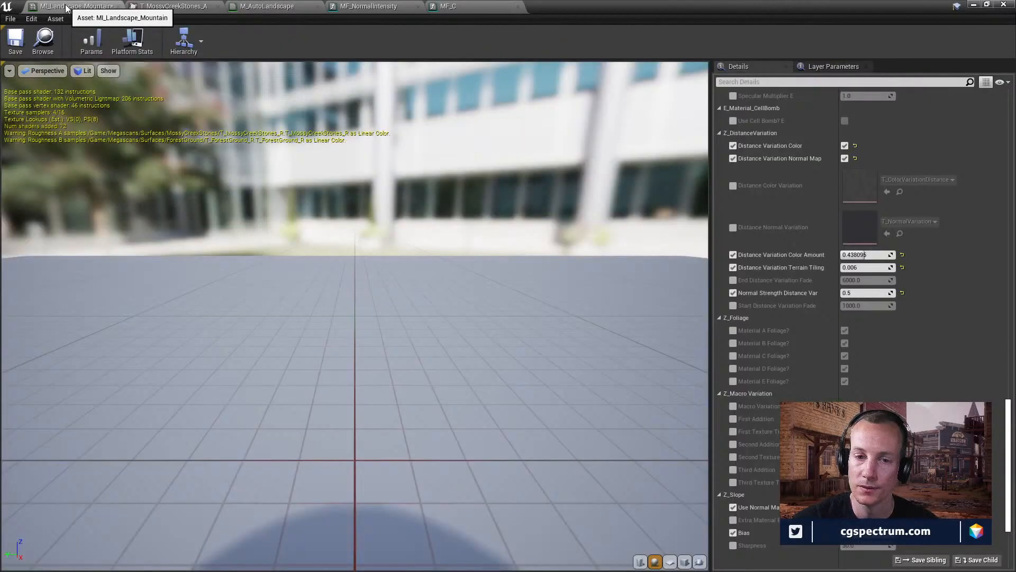
pyautogui.scroll(2, 858, 233)
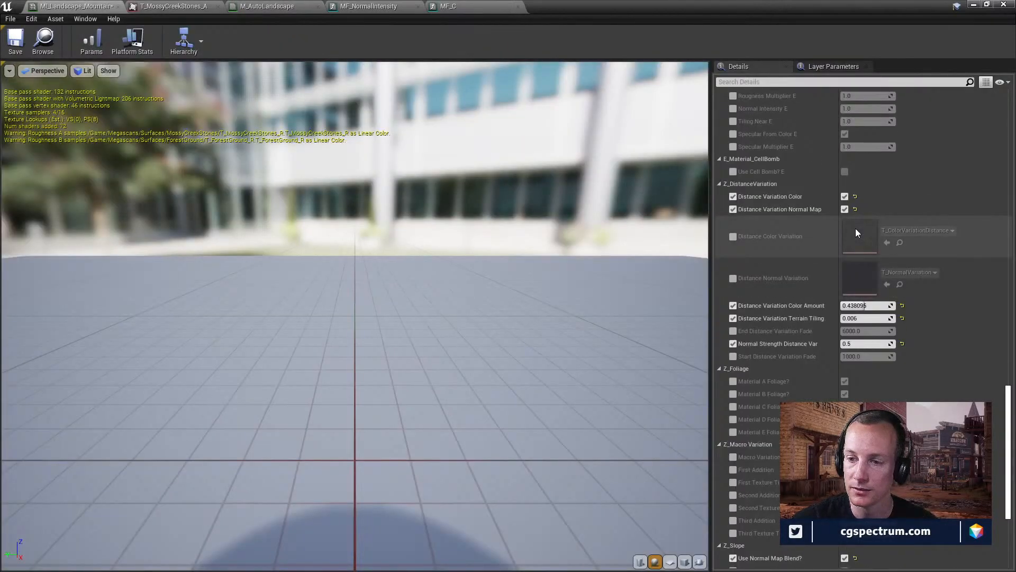
pyautogui.scroll(15, 857, 233)
pyautogui.scroll(15, 829, 212)
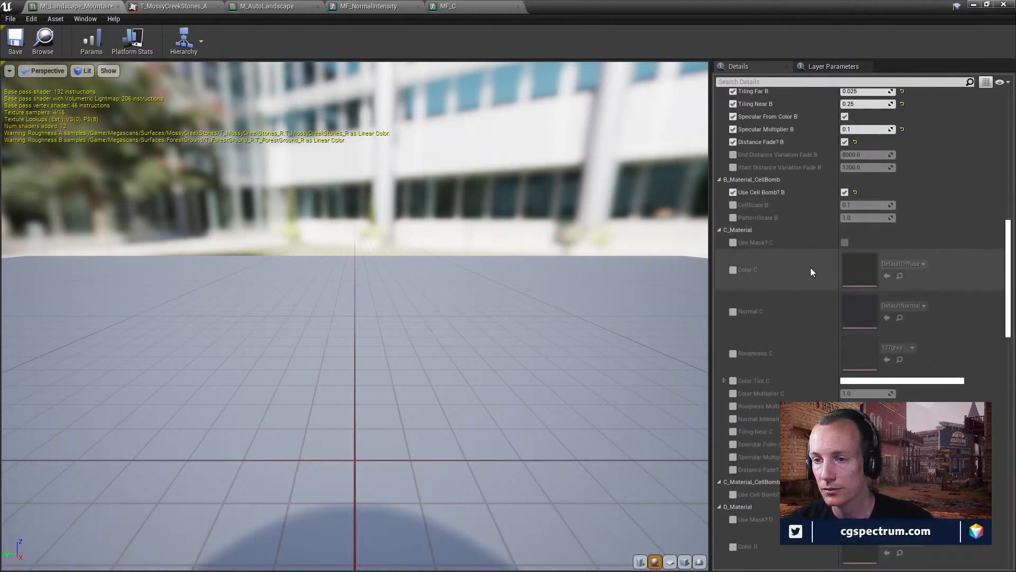
pyautogui.scroll(2, 798, 299)
pyautogui.scroll(15, 798, 303)
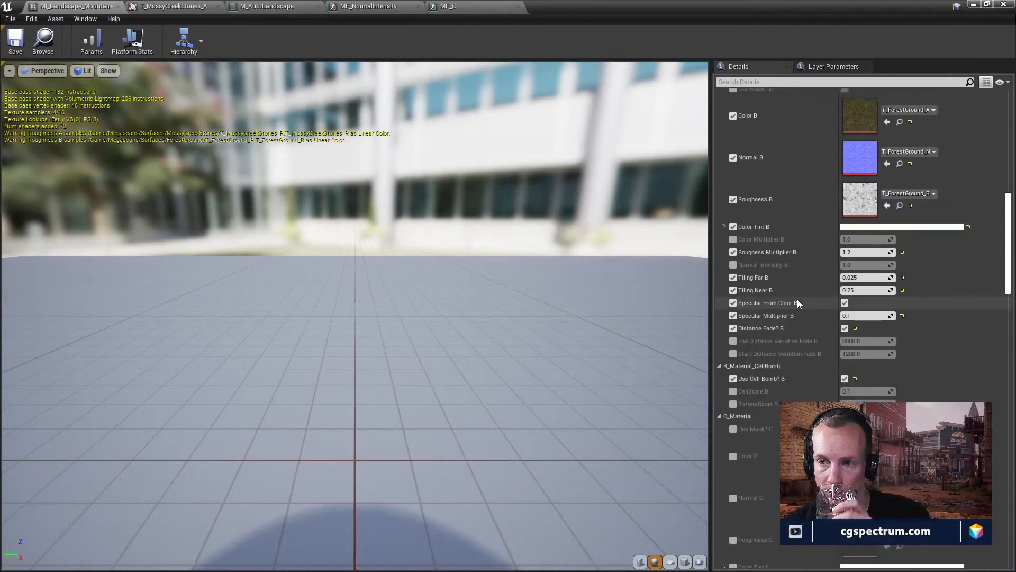
pyautogui.scroll(2, 797, 300)
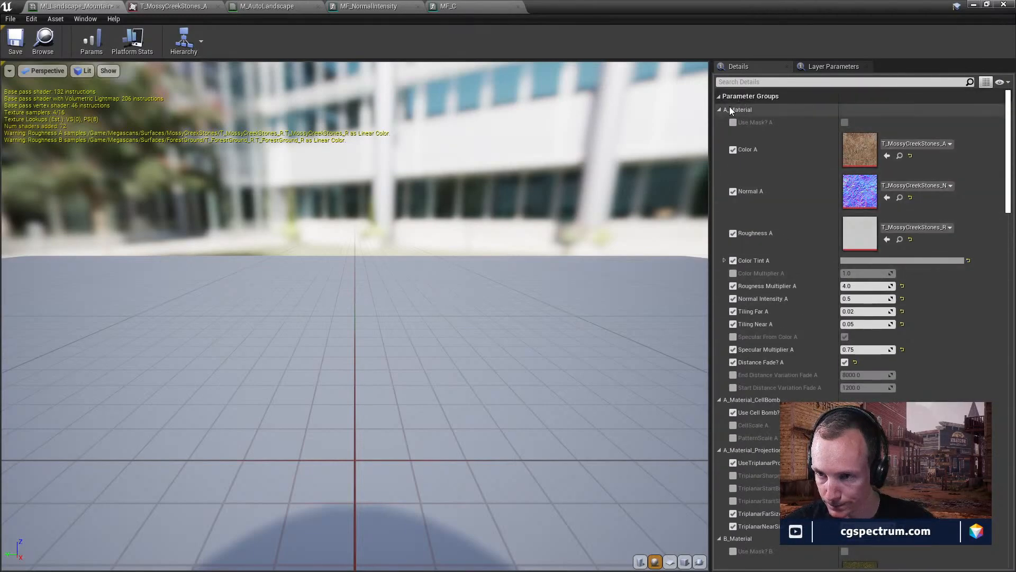
pyautogui.click(170, 6)
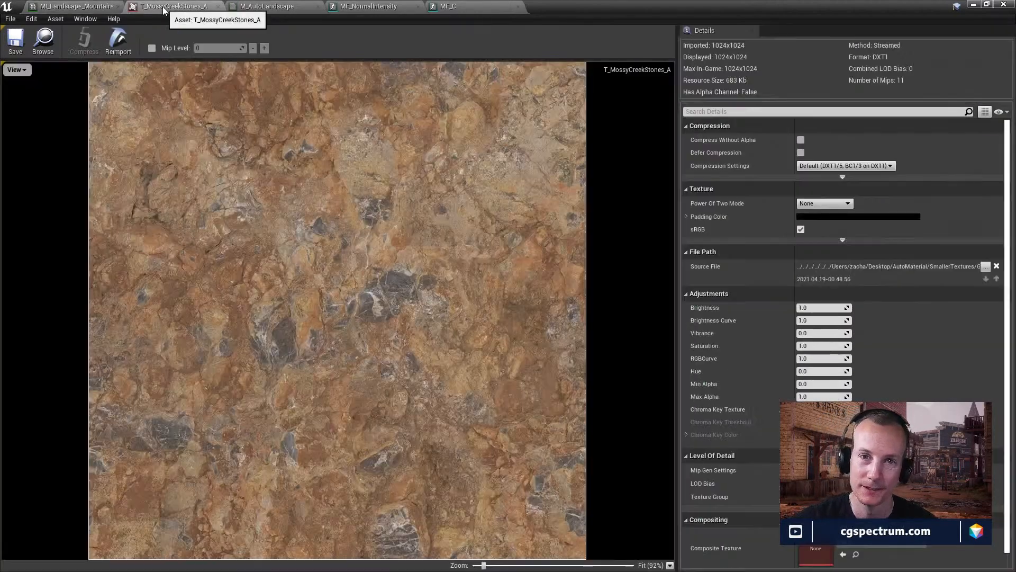
pyautogui.click(245, 6)
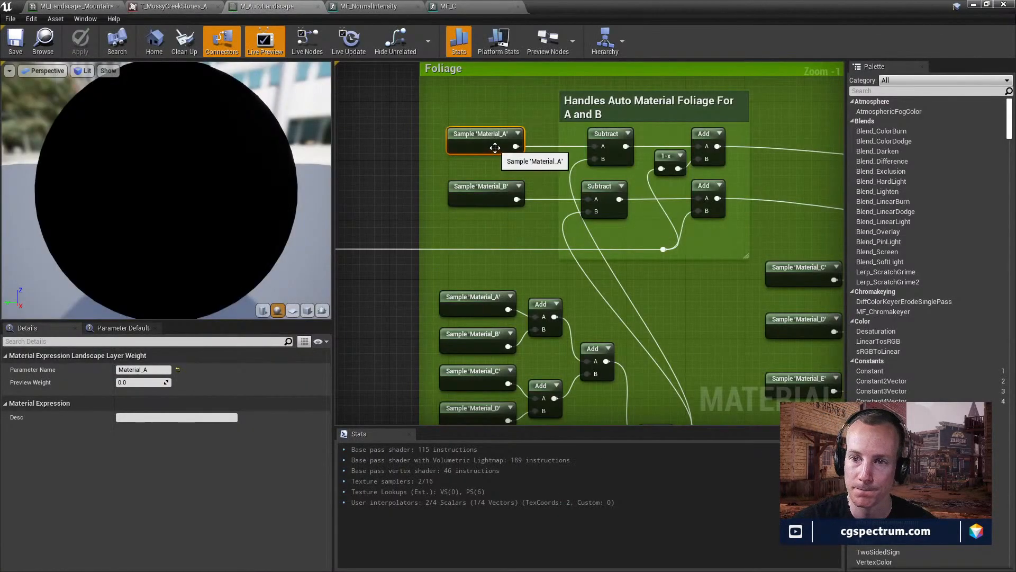
# - Return to MI_Landscape_Mountain and examine its parameter groups from A_Material through Z_Foliage, Z_Macro Variation and Z_Slope
pyautogui.click(91, 6)
pyautogui.scroll(-2, 795, 228)
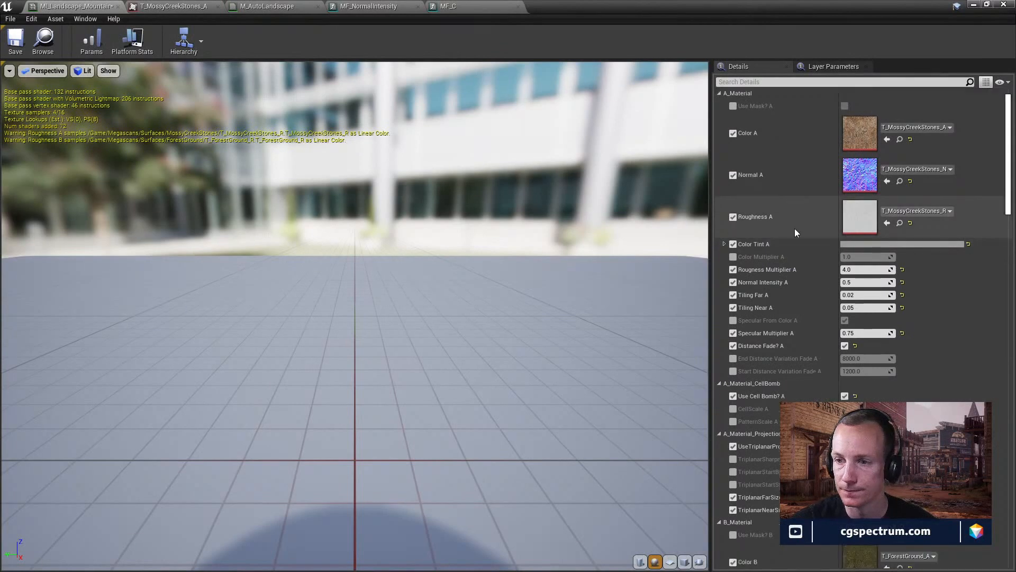
pyautogui.scroll(-4, 837, 282)
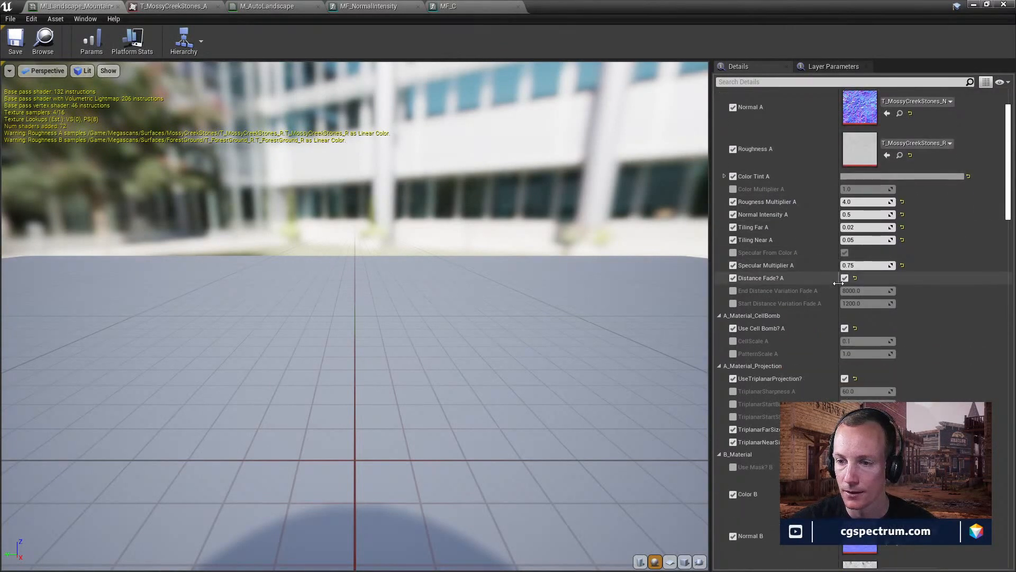
pyautogui.scroll(-6, 838, 283)
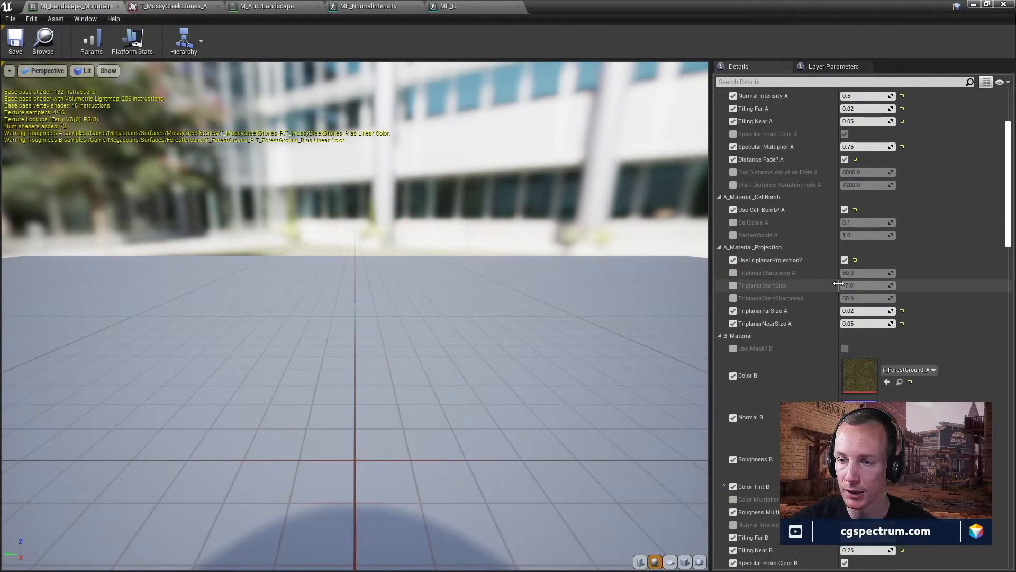
pyautogui.scroll(-5, 839, 283)
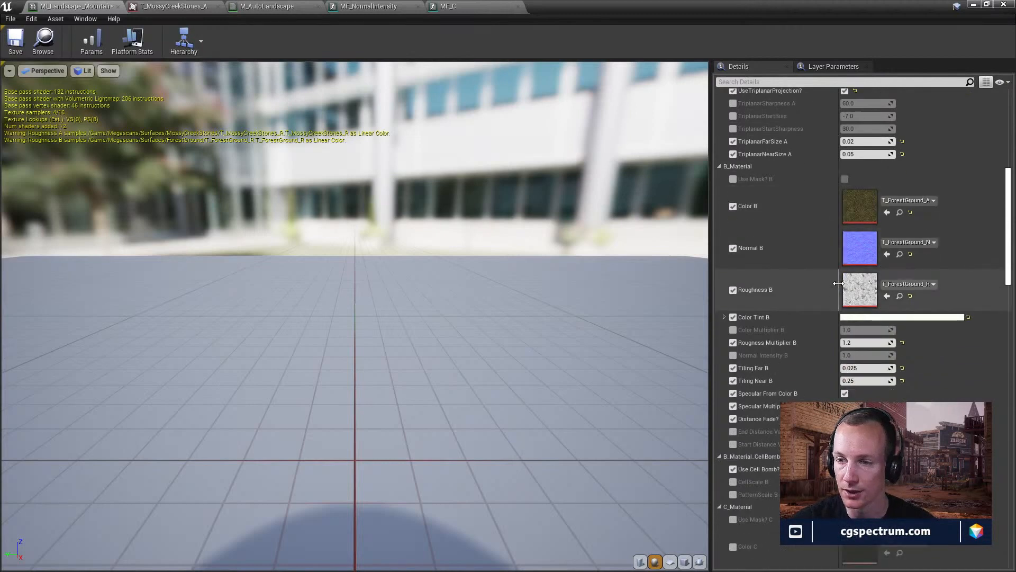
pyautogui.scroll(-2, 838, 283)
pyautogui.scroll(-3, 837, 311)
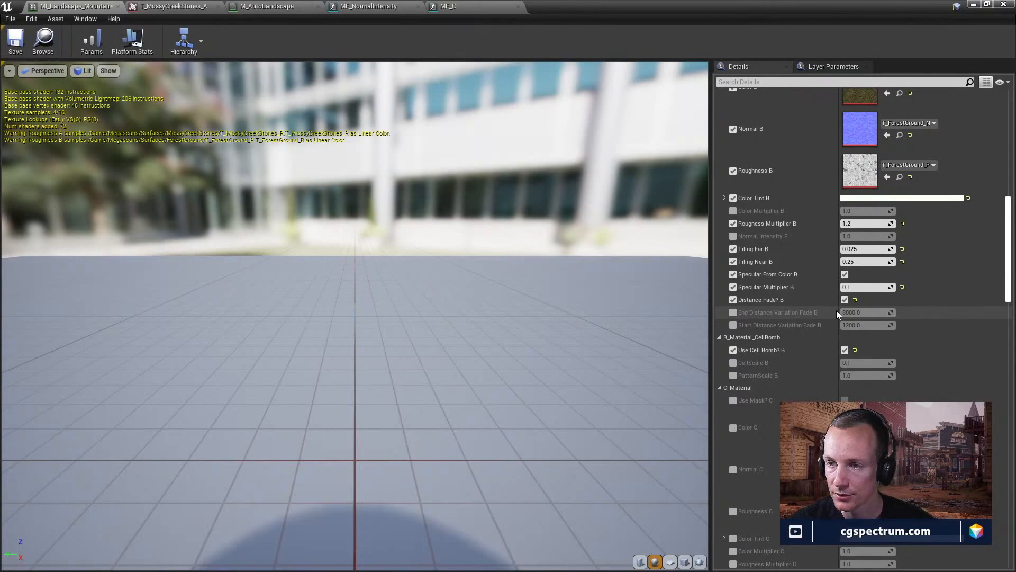
pyautogui.scroll(-3, 837, 312)
pyautogui.scroll(-20, 836, 311)
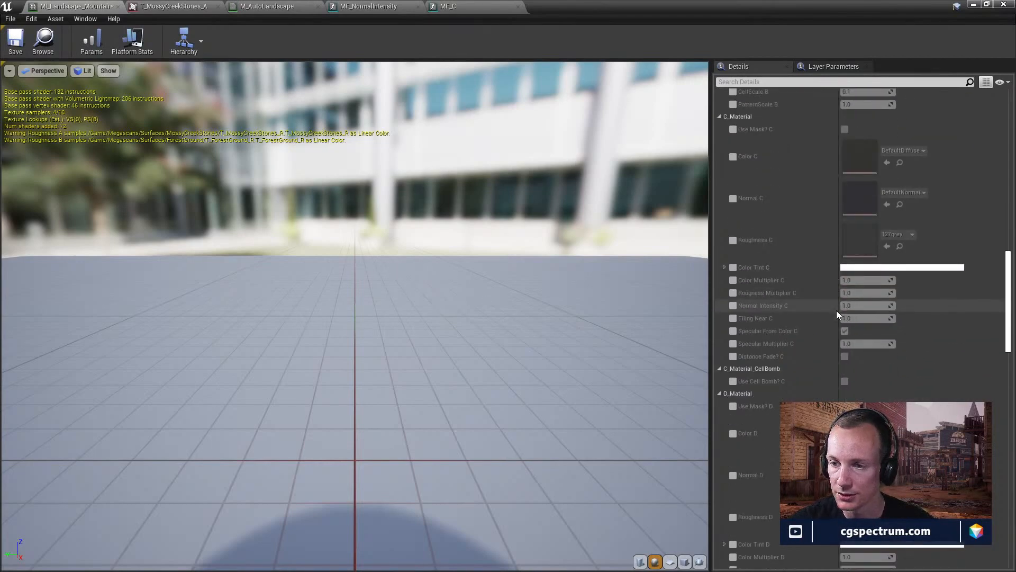
pyautogui.scroll(-16, 823, 360)
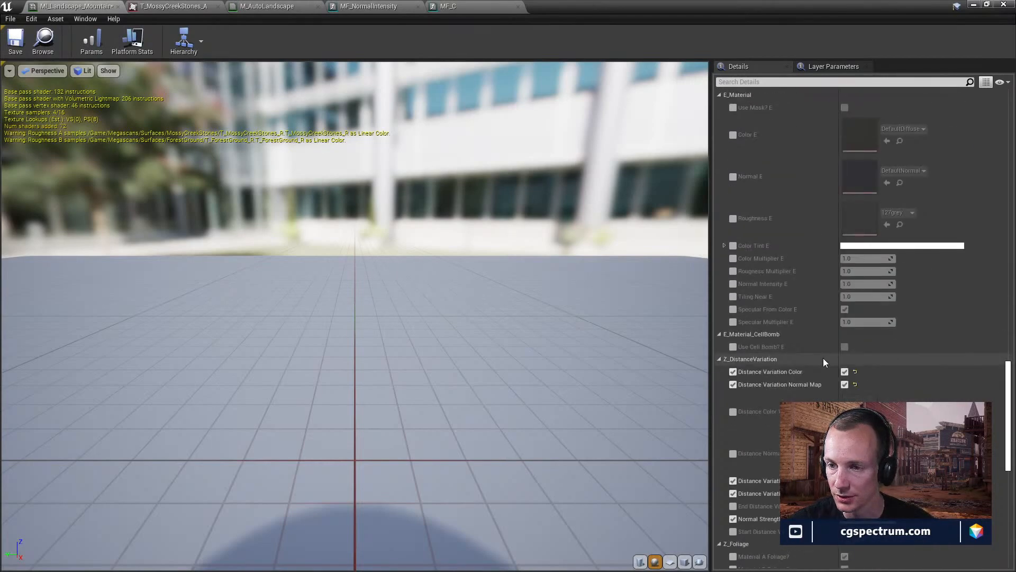
pyautogui.scroll(-2, 824, 358)
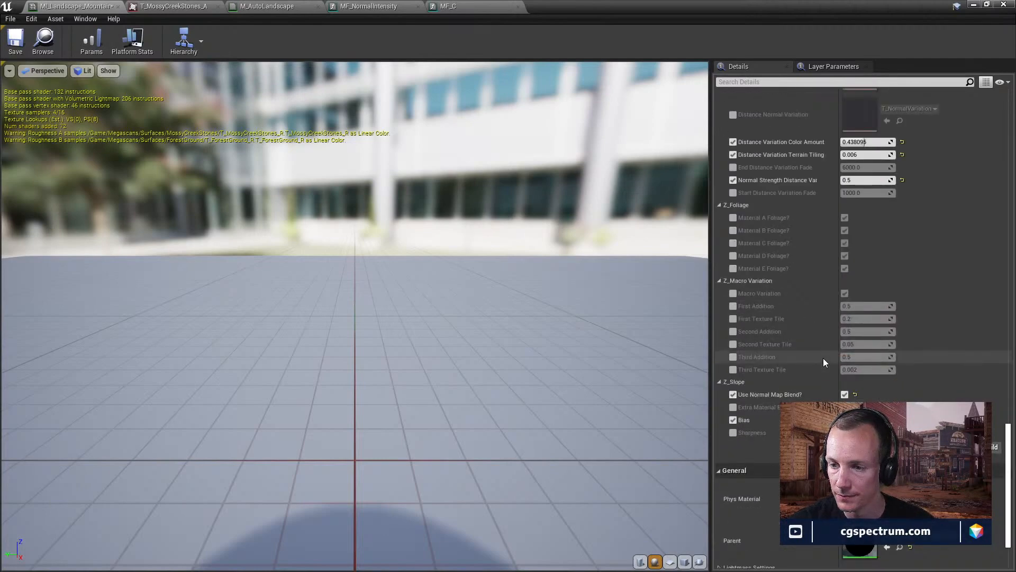
# - Go back to the A_Material parameters and examine its textures, tiling, CellBomb and triplanar projection settings
pyautogui.scroll(12, 823, 358)
pyautogui.scroll(20, 824, 358)
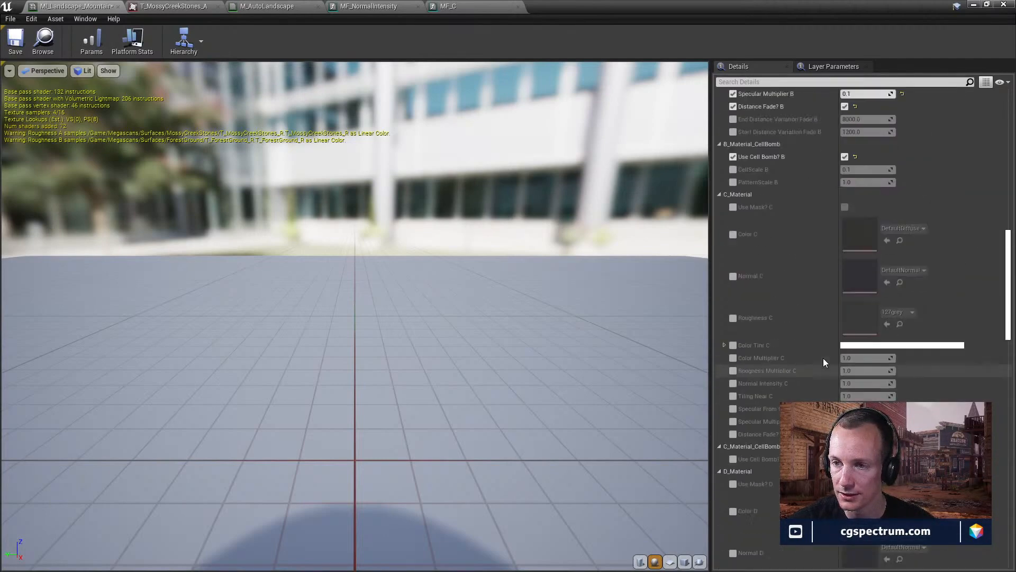
pyautogui.scroll(7, 823, 358)
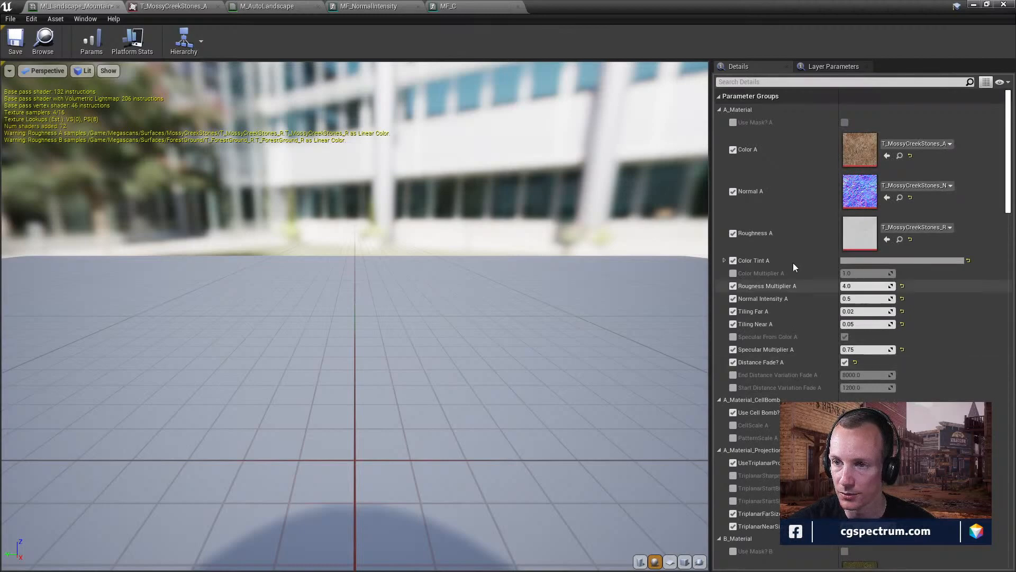
pyautogui.scroll(-2, 780, 207)
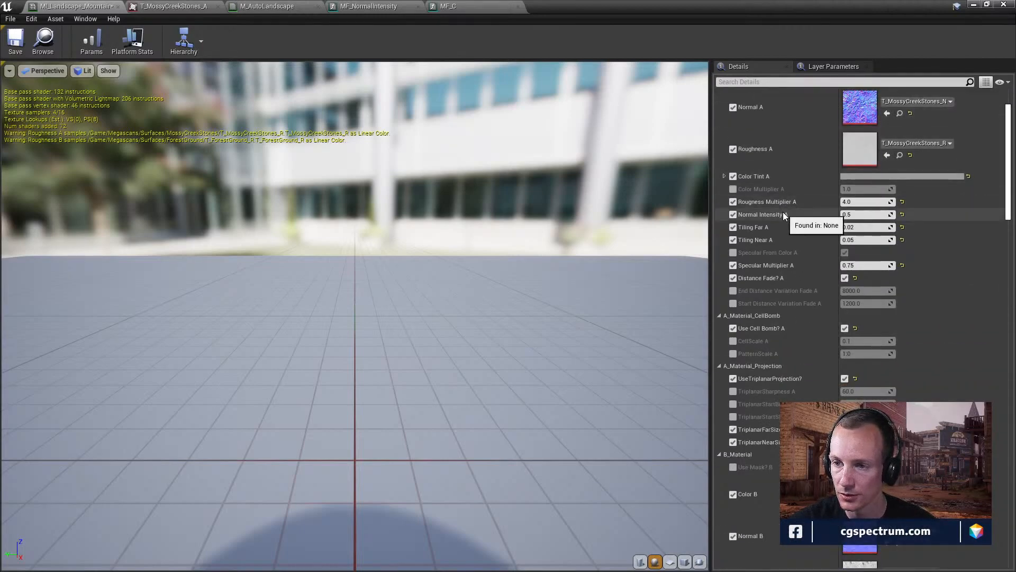
pyautogui.scroll(3, 783, 212)
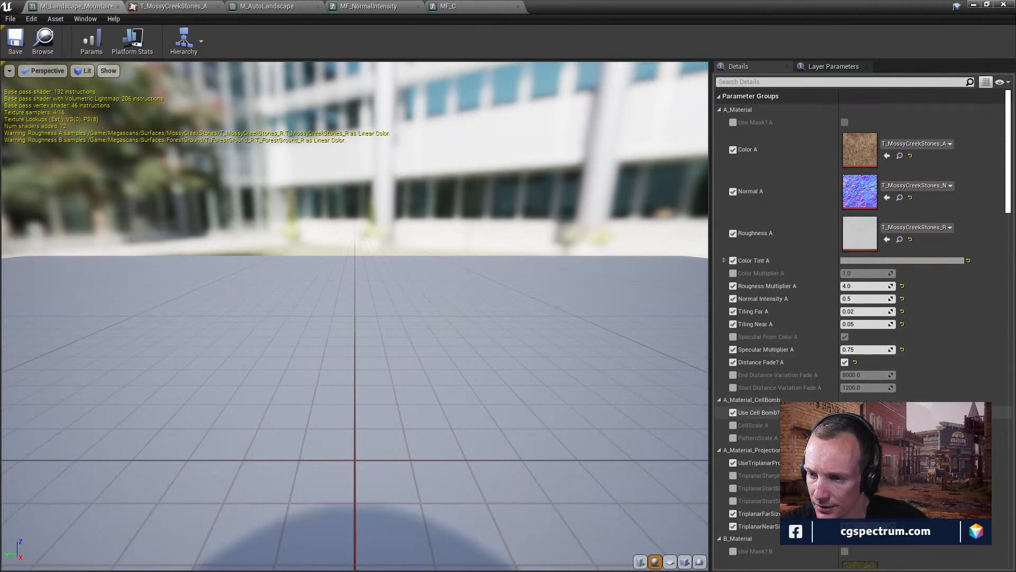
pyautogui.scroll(-1, 827, 363)
pyautogui.scroll(-1, 805, 450)
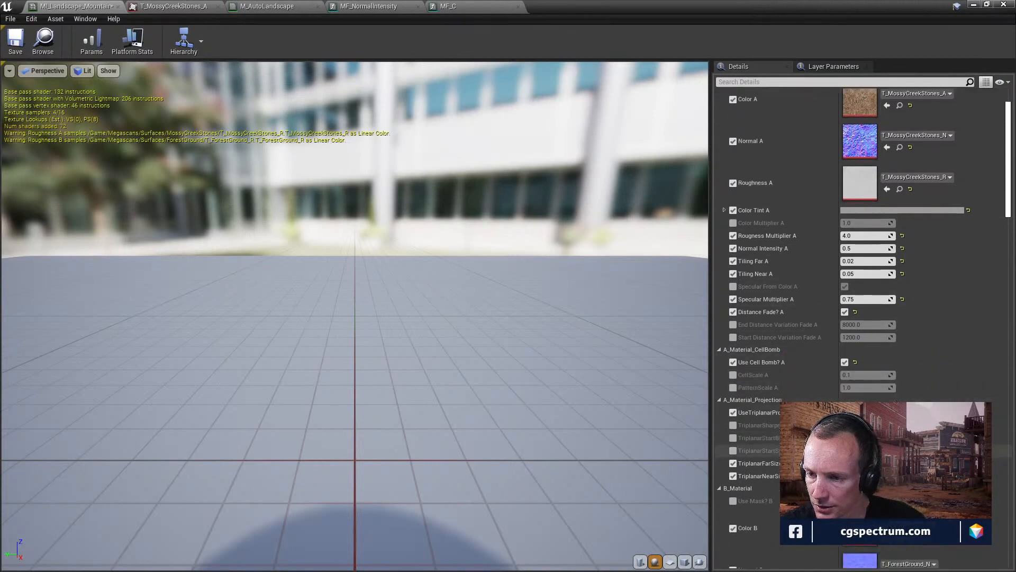
pyautogui.scroll(-1, 864, 329)
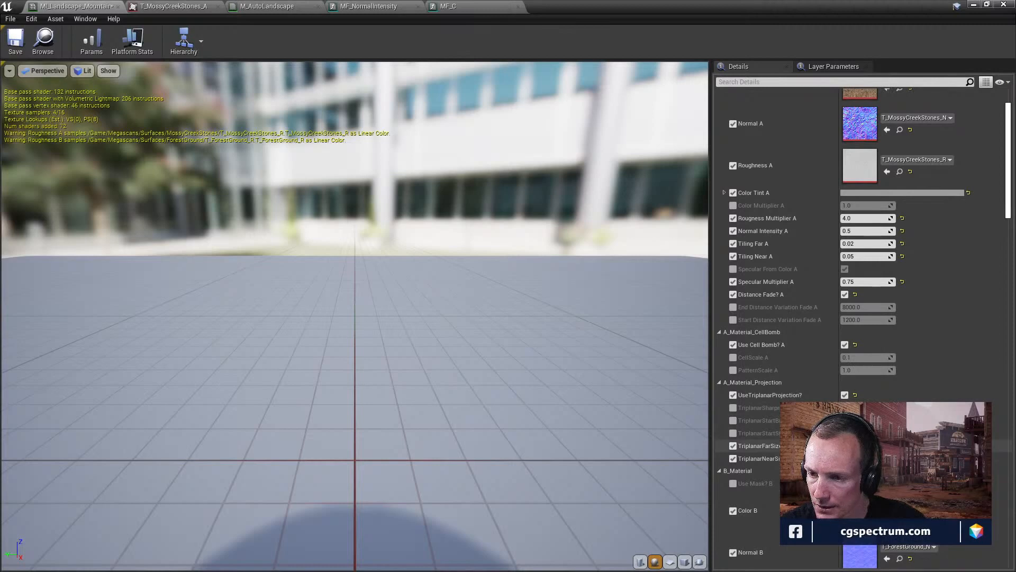
pyautogui.scroll(-1, 864, 328)
pyautogui.scroll(-1, 864, 328)
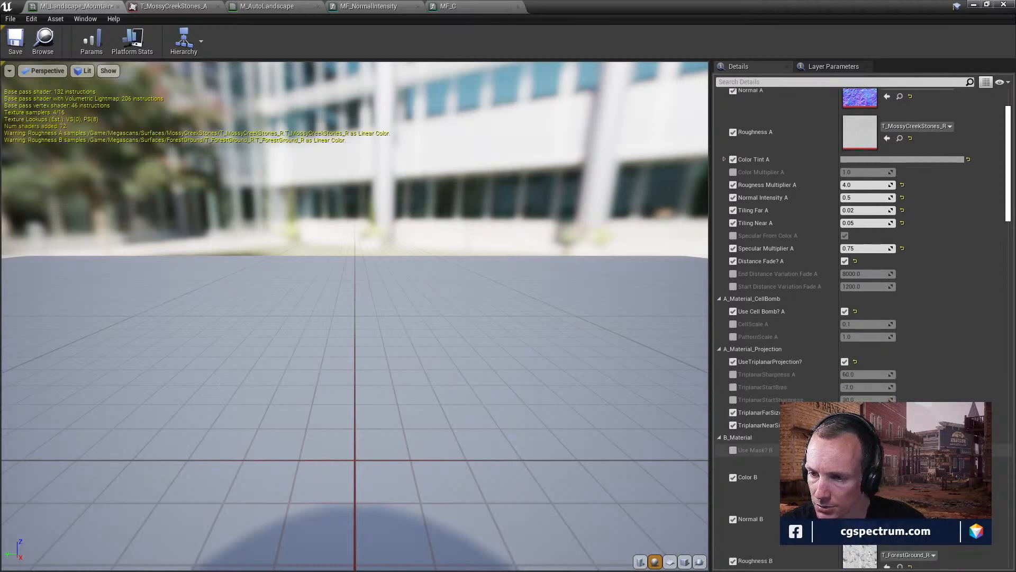
pyautogui.scroll(-2, 847, 329)
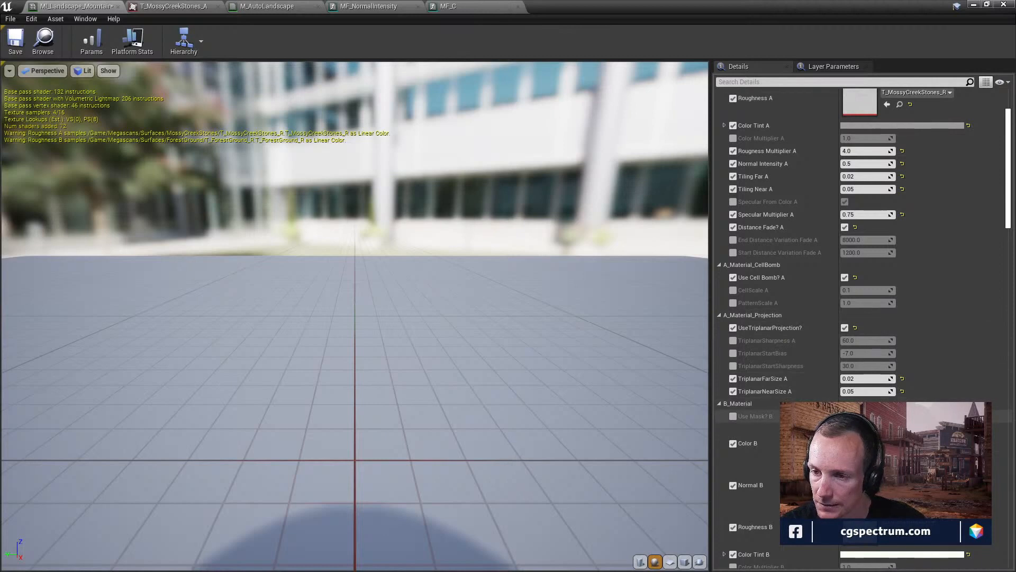
pyautogui.scroll(-1, 863, 328)
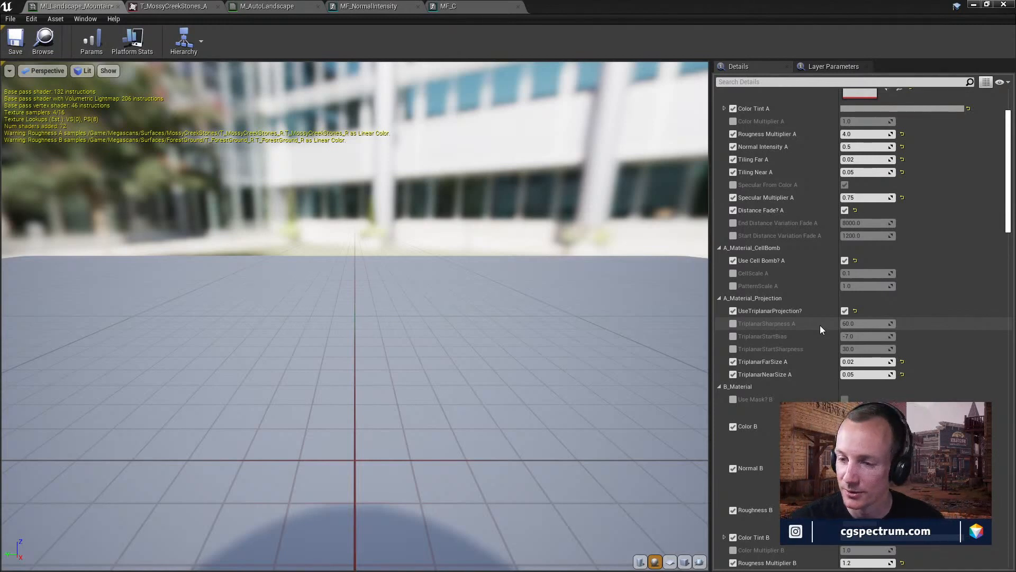
# - Examine the B_Material textures, color tint, tiling and specular parameters
pyautogui.scroll(-3, 820, 325)
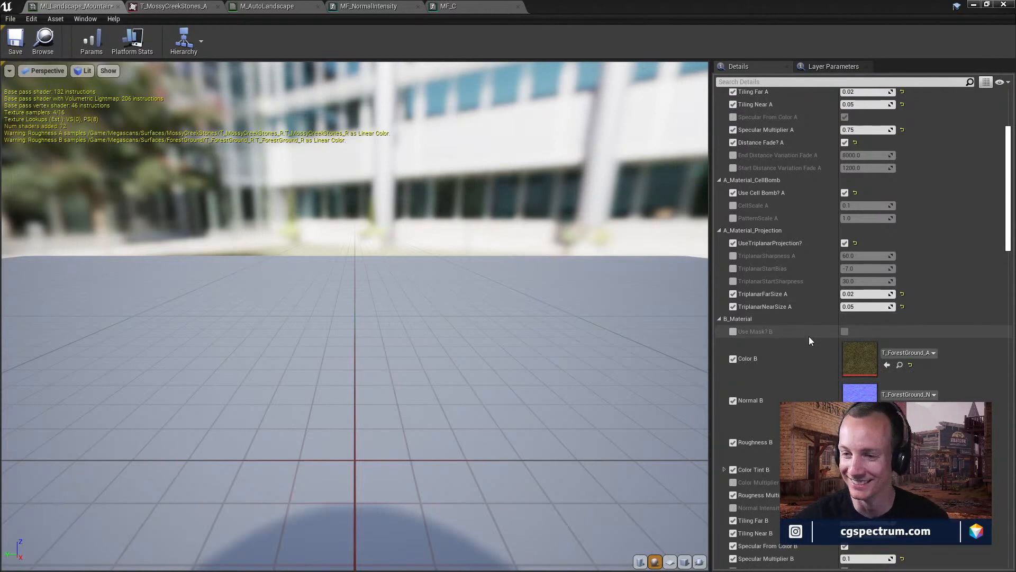
pyautogui.scroll(-2, 883, 342)
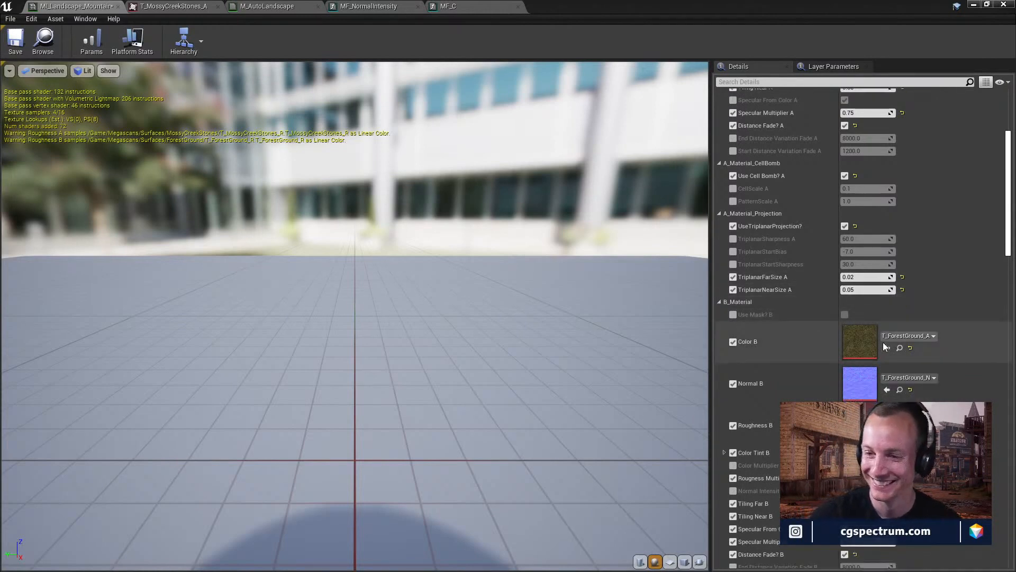
pyautogui.scroll(-3, 889, 365)
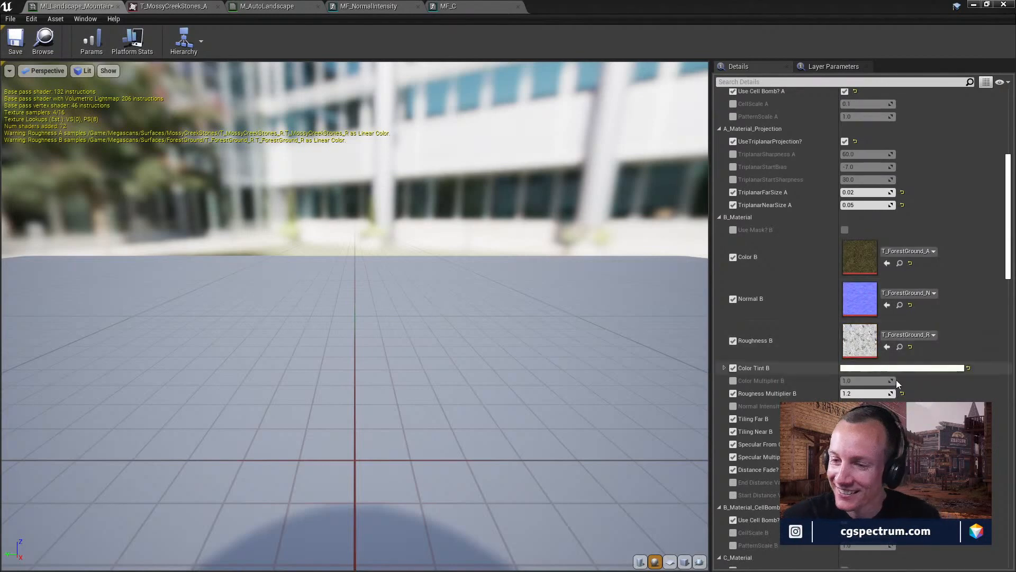
pyautogui.scroll(-2, 897, 380)
pyautogui.scroll(-2, 889, 370)
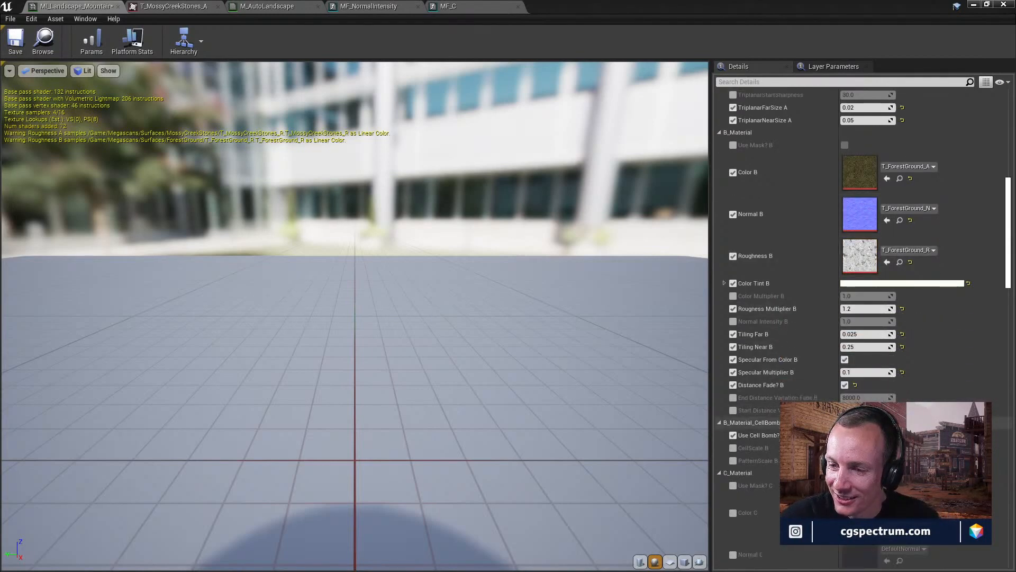
pyautogui.scroll(7, 890, 371)
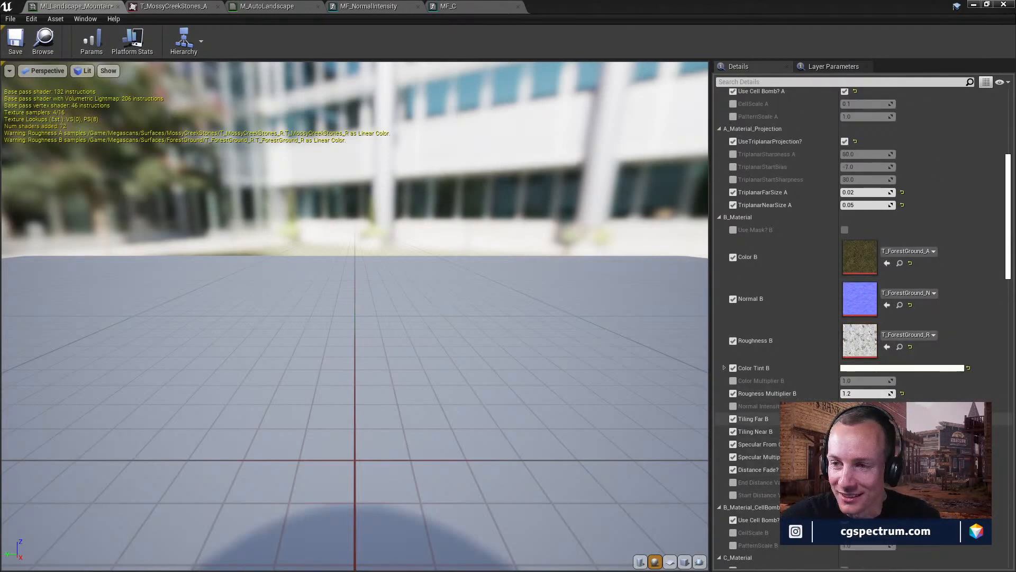
# - Go back from the B_Material parameters to the A_Material group at the start of the parameter list
pyautogui.scroll(4, 863, 329)
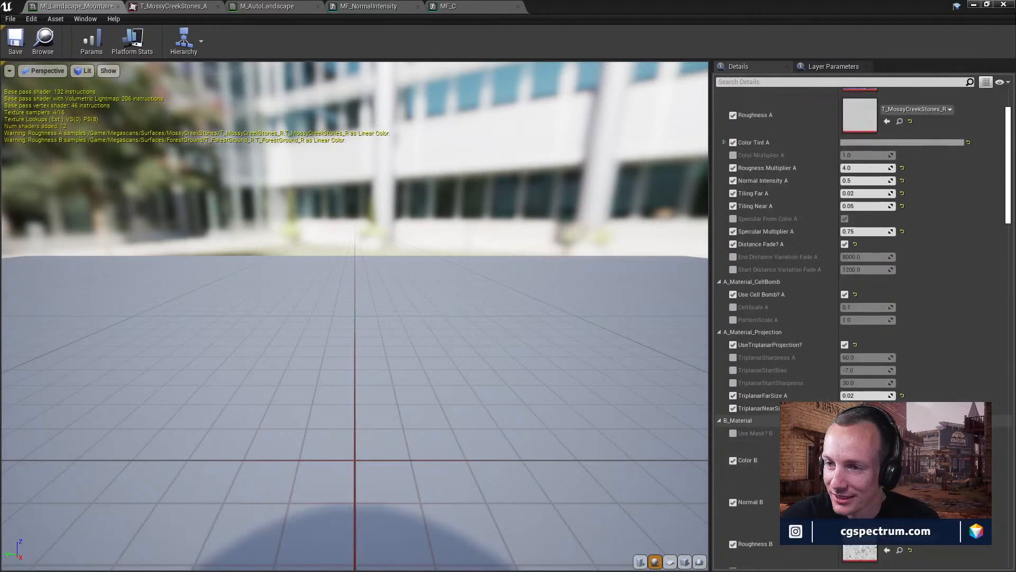
pyautogui.scroll(3, 863, 328)
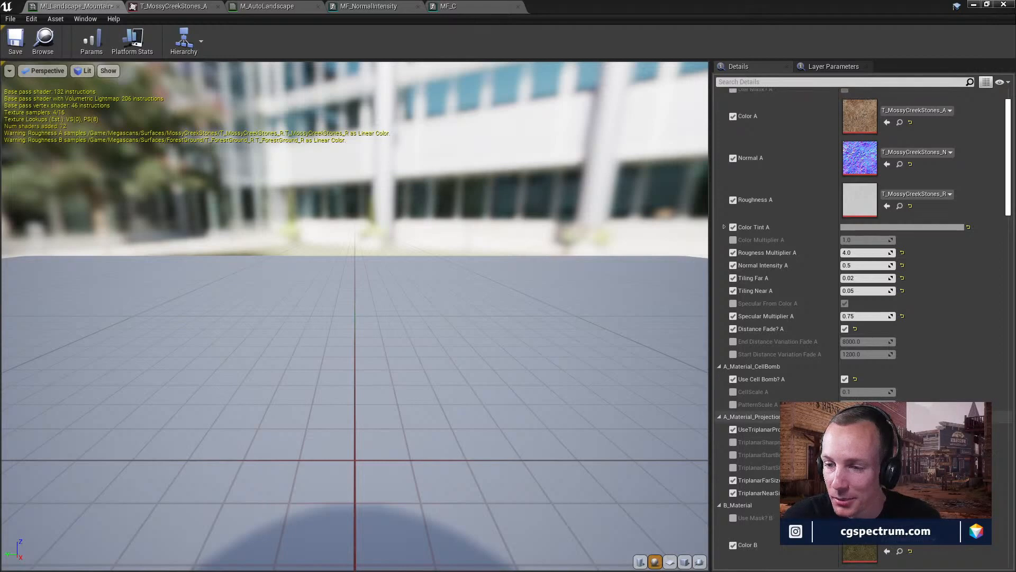
pyautogui.scroll(2, 863, 328)
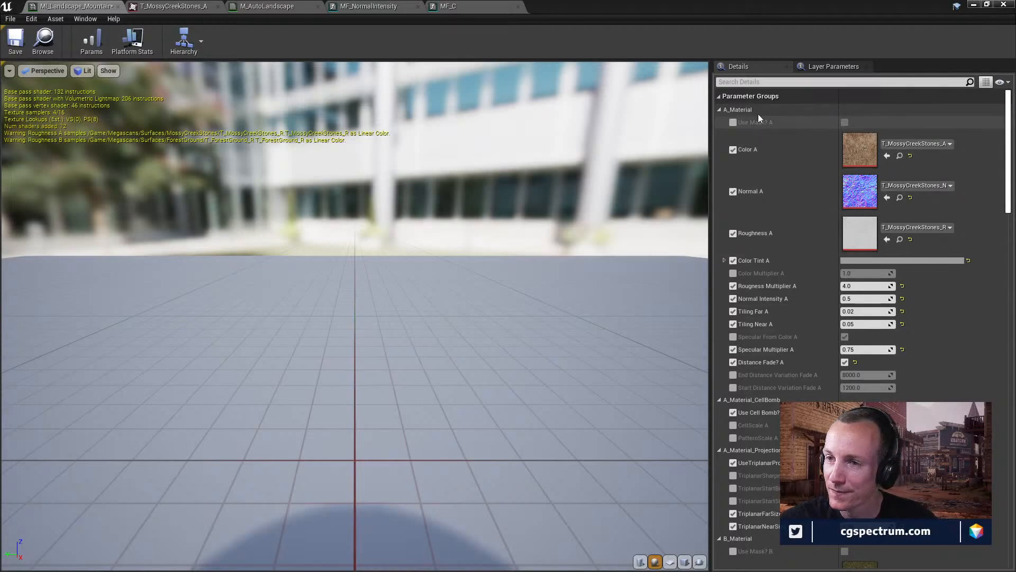
# - Move the material instance editor aside and inspect the mountain landscape and its mossy ground up close in the level
pyautogui.moveTo(705, 3); pyautogui.dragTo(541, 402)
pyautogui.moveTo(410, 285)
pyautogui.mouseDown(button='right')
pyautogui.moveTo(407, 365)
pyautogui.moveTo(415, 370)
pyautogui.moveTo(439, 278)
pyautogui.moveTo(414, 267)
pyautogui.mouseUp(button='right')
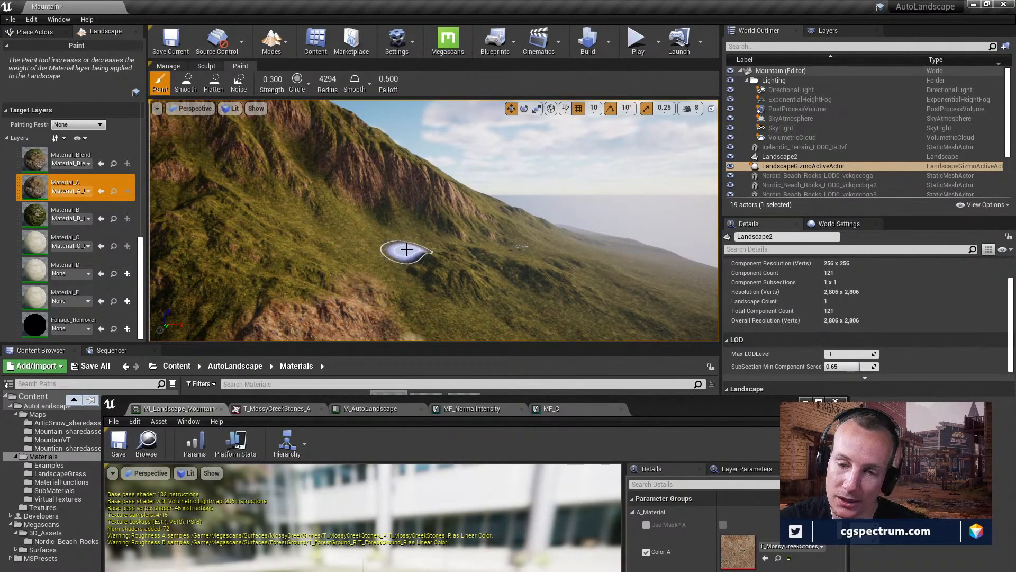
pyautogui.moveTo(408, 224)
pyautogui.mouseDown(button='right')
pyautogui.moveTo(409, 267)
pyautogui.moveTo(396, 292)
pyautogui.moveTo(425, 254)
pyautogui.moveTo(418, 225)
pyautogui.mouseUp(button='right')
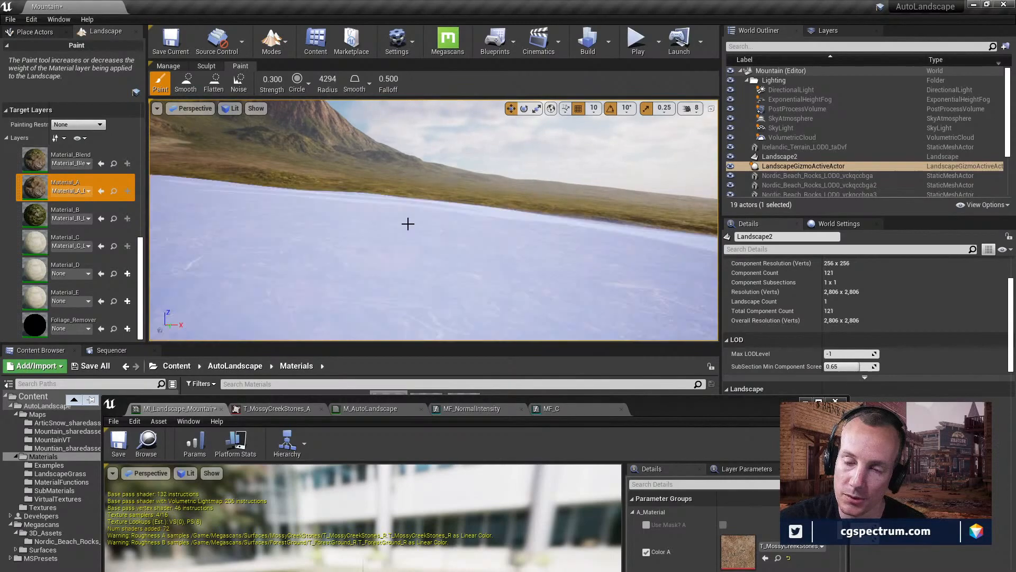
pyautogui.moveTo(439, 186); pyautogui.dragTo(424, 203, button='right')
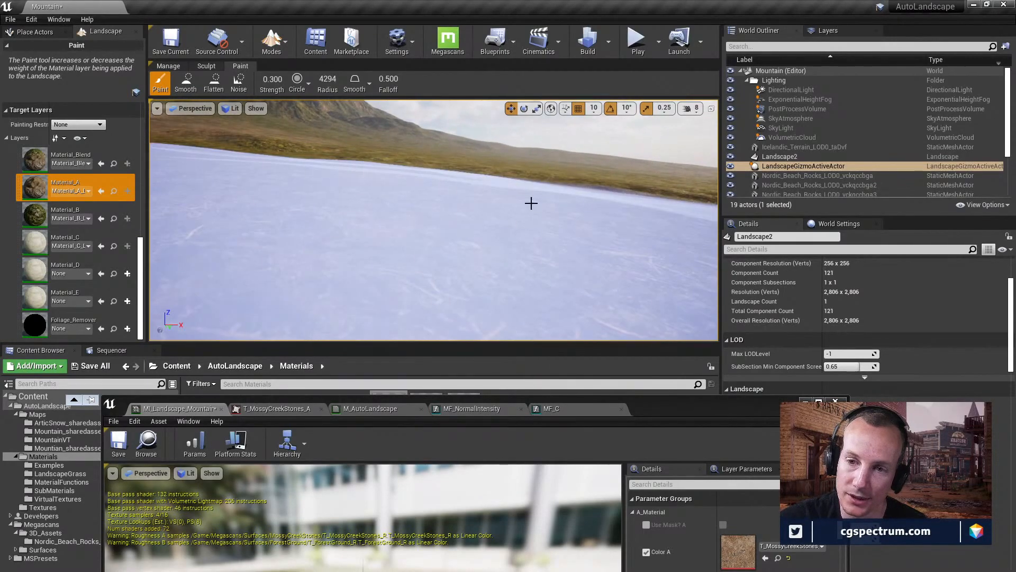
pyautogui.moveTo(531, 203)
pyautogui.mouseDown(button='right')
pyautogui.moveTo(528, 231)
pyautogui.moveTo(526, 206)
pyautogui.moveTo(442, 199)
pyautogui.mouseUp(button='right')
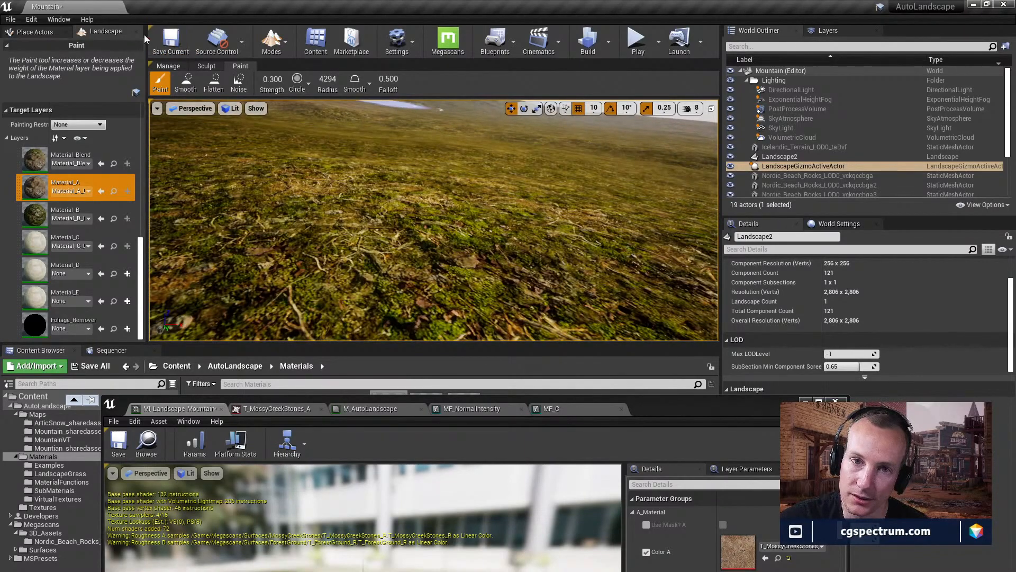
# - Close the Landscape painting mode and inspect the rocky and grassy ground in the level without the brush
pyautogui.click(48, 32)
pyautogui.click(138, 31)
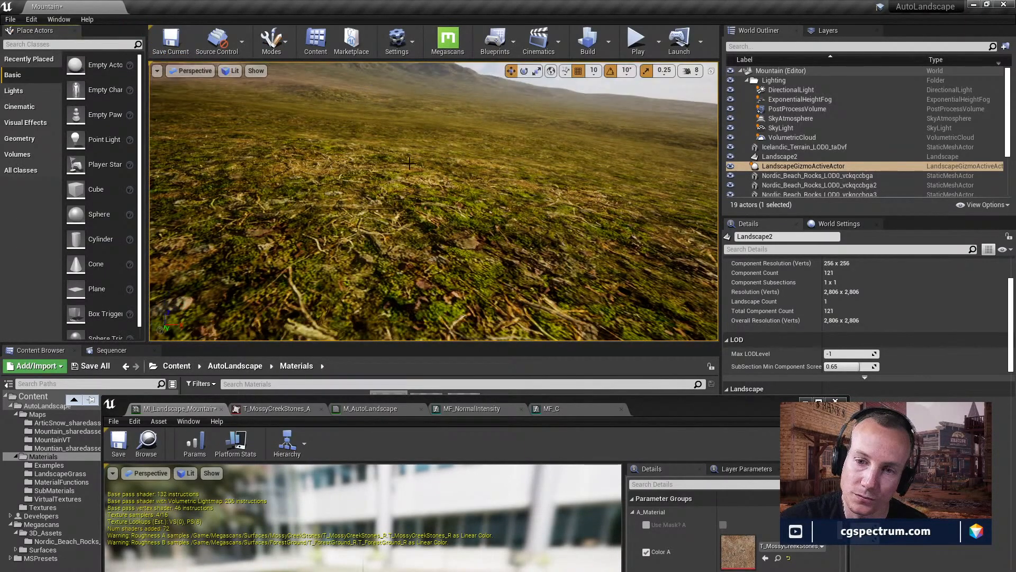
pyautogui.moveTo(371, 186)
pyautogui.mouseDown(button='right')
pyautogui.moveTo(365, 212)
pyautogui.moveTo(318, 220)
pyautogui.moveTo(301, 246)
pyautogui.mouseUp(button='right')
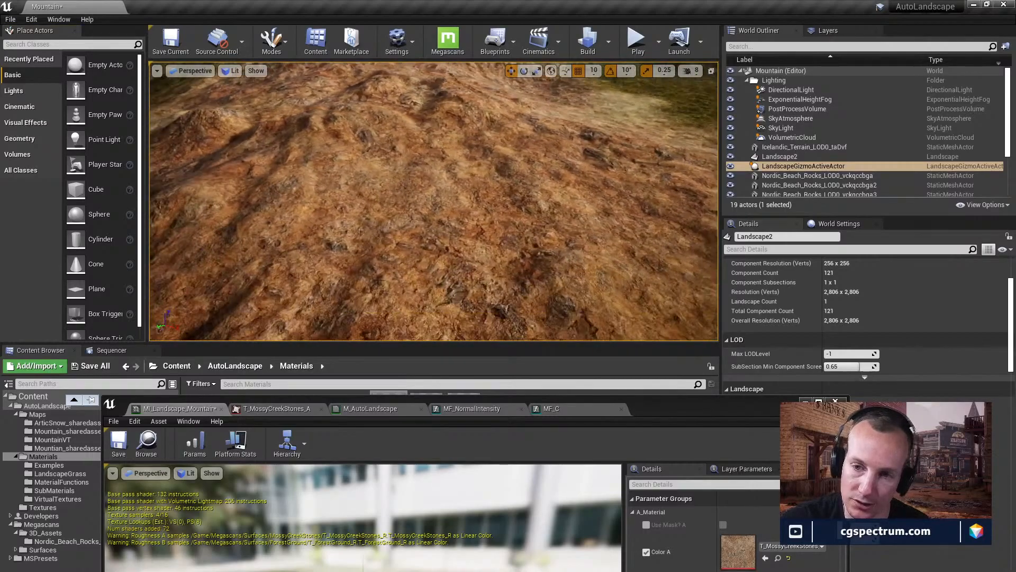
pyautogui.moveTo(447, 247); pyautogui.dragTo(472, 260, button='right')
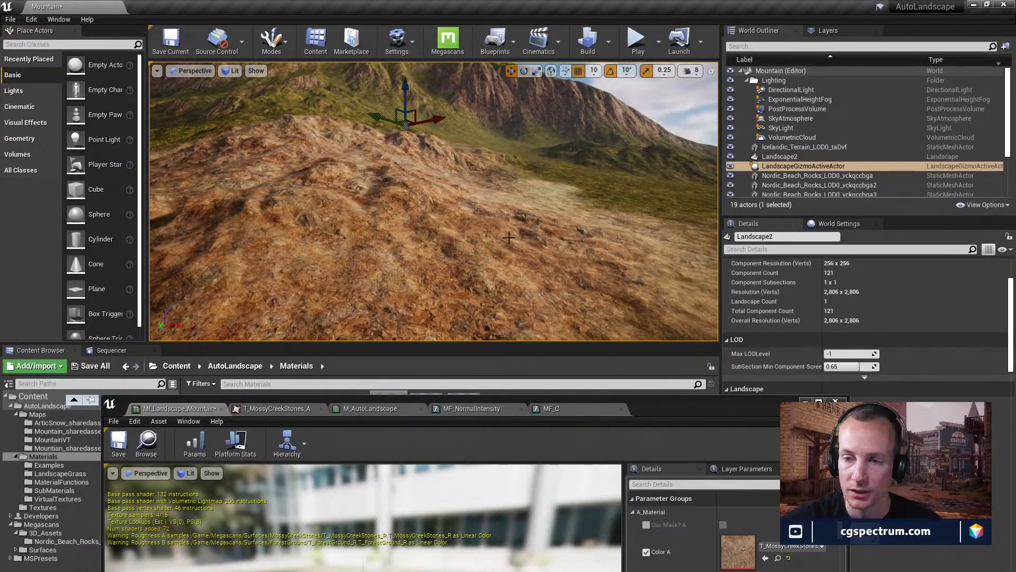
pyautogui.moveTo(506, 216); pyautogui.dragTo(483, 208, button='right')
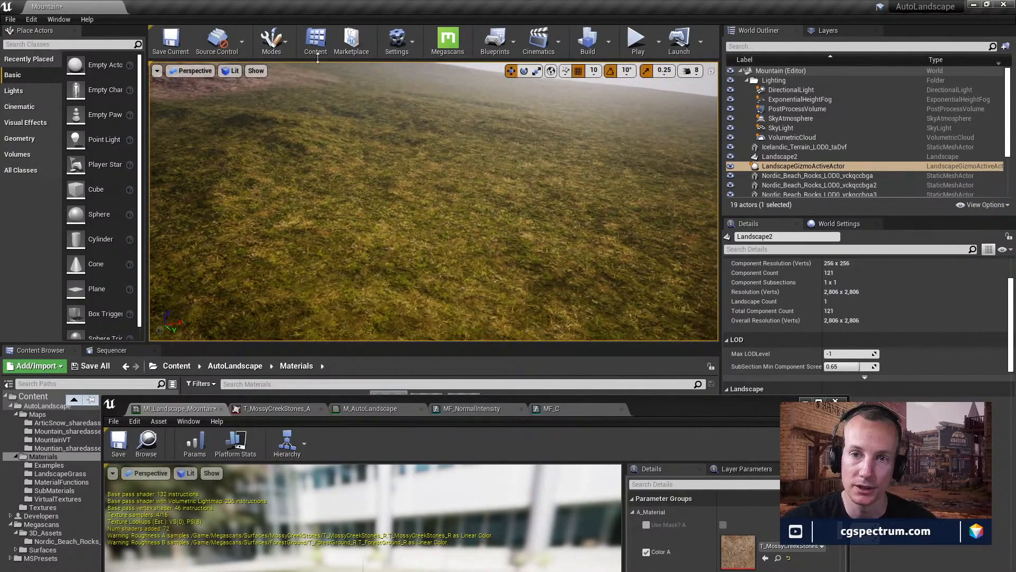
# - Switch the level editor to Foliage mode and close the window holding the open material editors
pyautogui.click(280, 41)
pyautogui.click(296, 97)
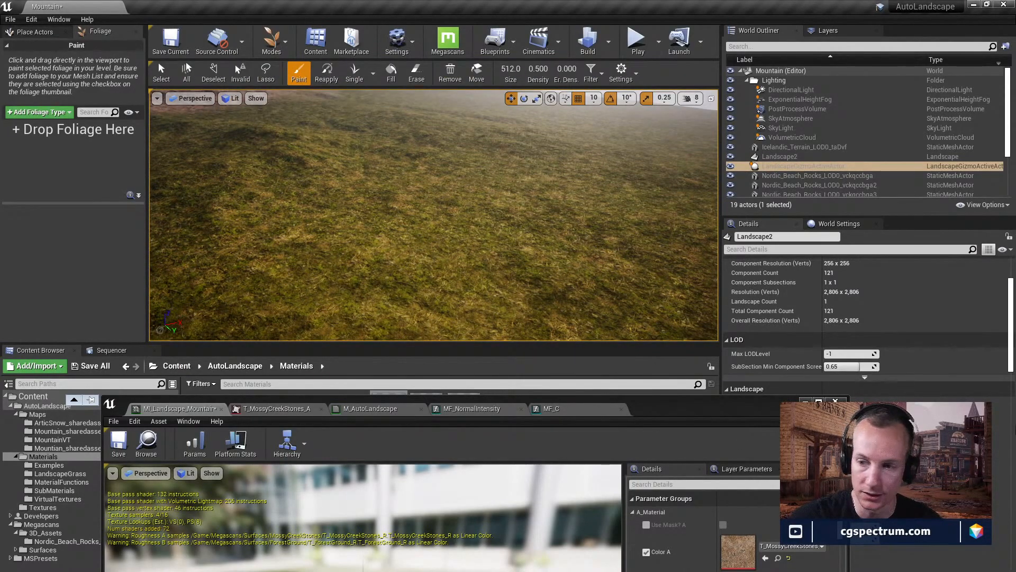
pyautogui.moveTo(723, 409); pyautogui.dragTo(780, 116)
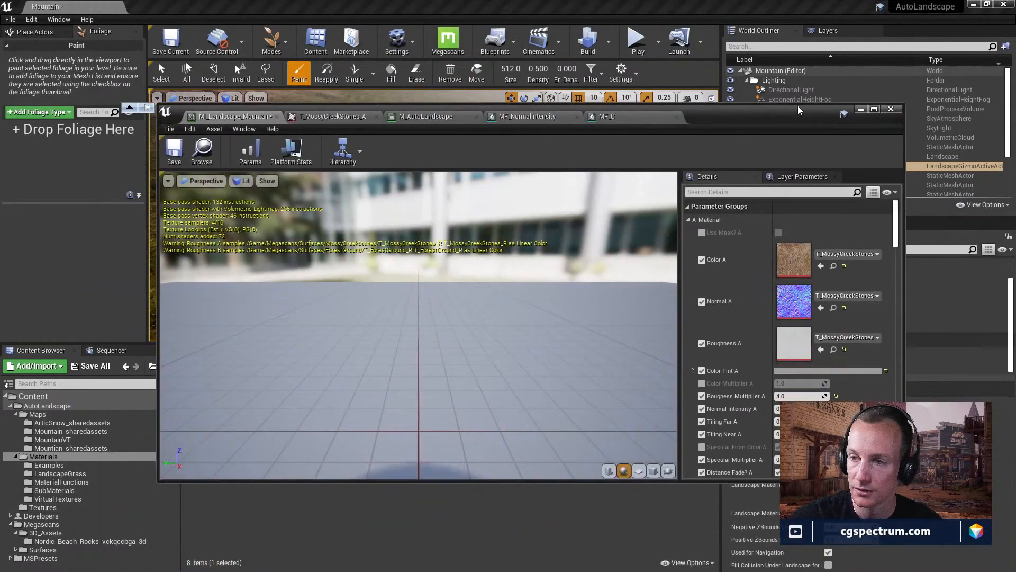
pyautogui.click(892, 108)
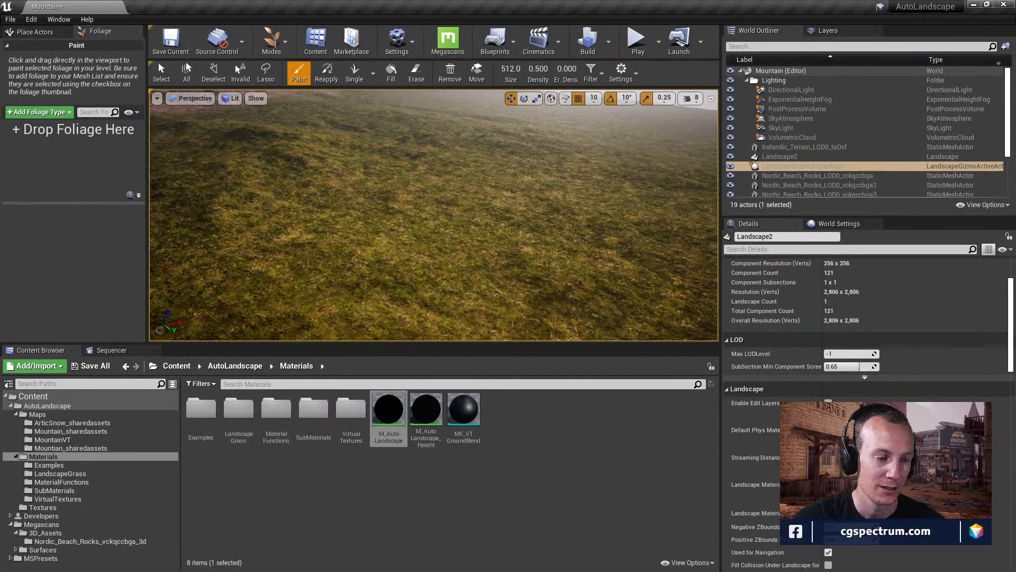
# - Switch to the Epic Games Launcher, maximize it and browse the Marketplace's Free For The Month products
pyautogui.hotkey('alt', 'Tab')
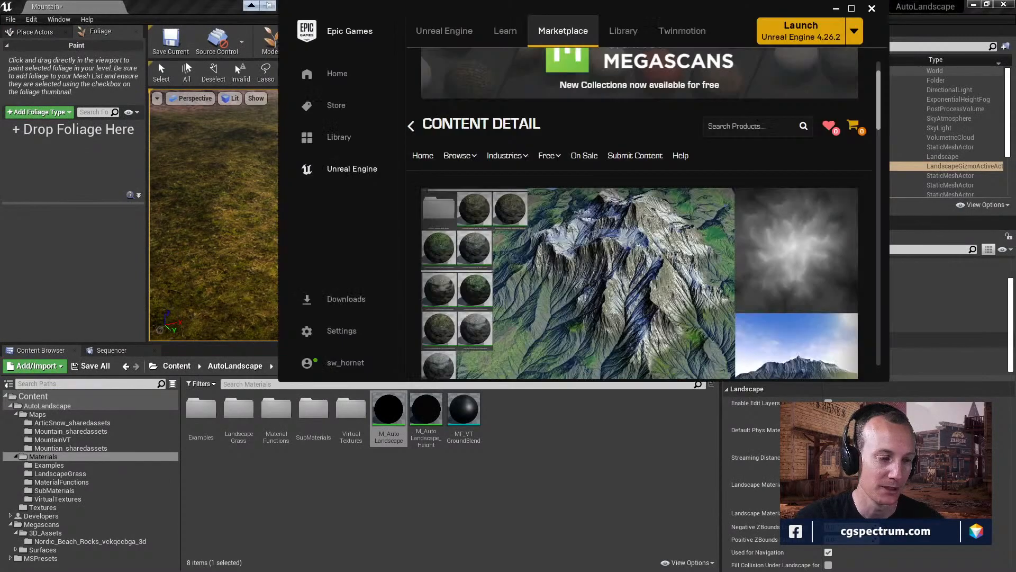
pyautogui.press('super+Up')
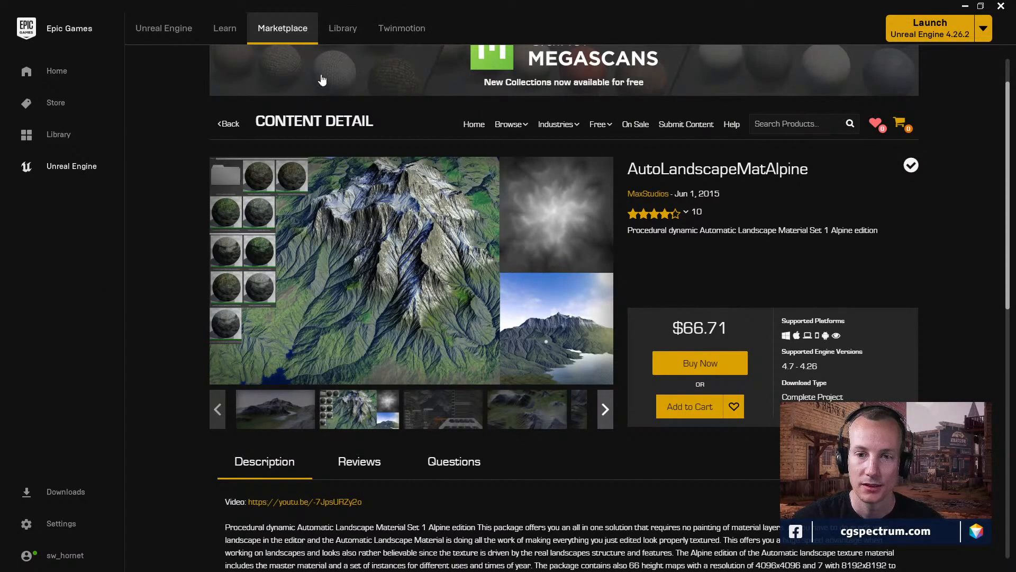
pyautogui.moveTo(596, 132)
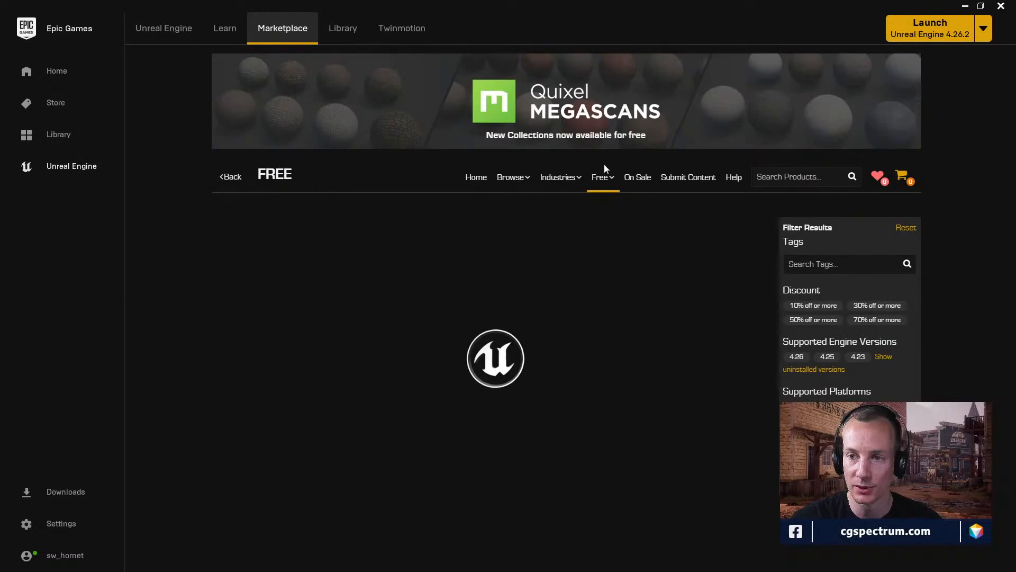
pyautogui.moveTo(605, 178)
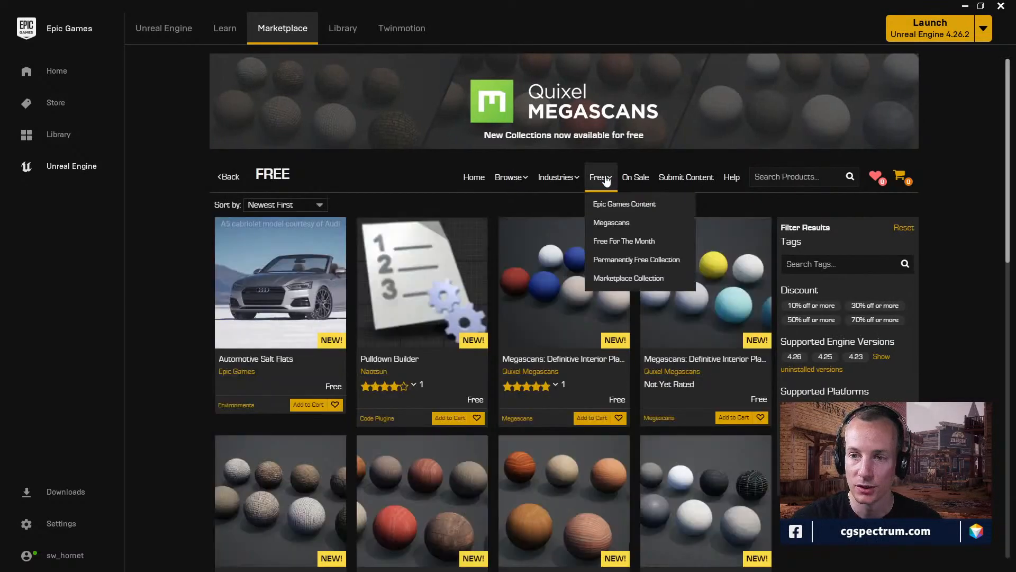
pyautogui.click(620, 241)
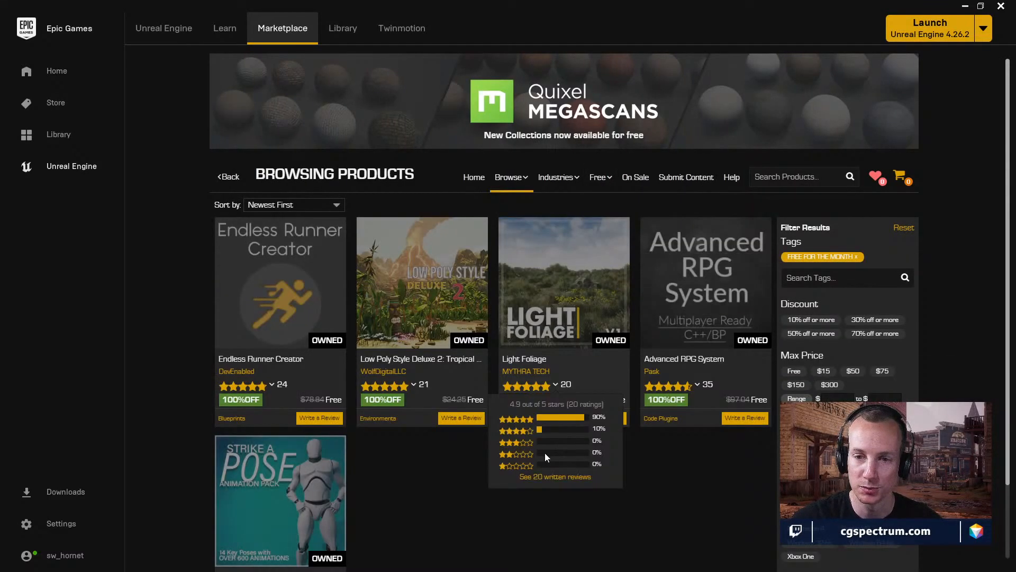
pyautogui.scroll(-2, 544, 453)
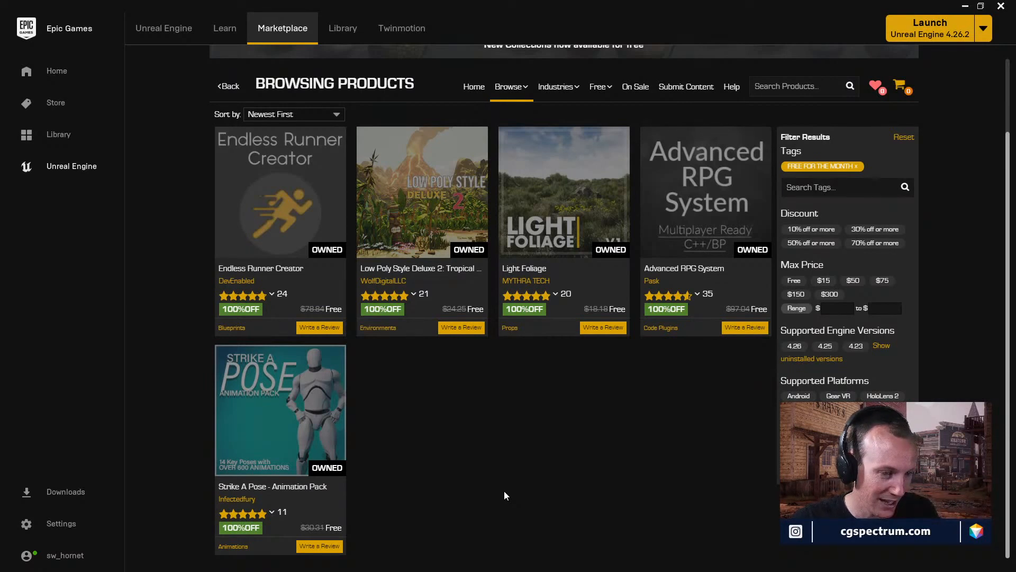
pyautogui.scroll(2, 528, 251)
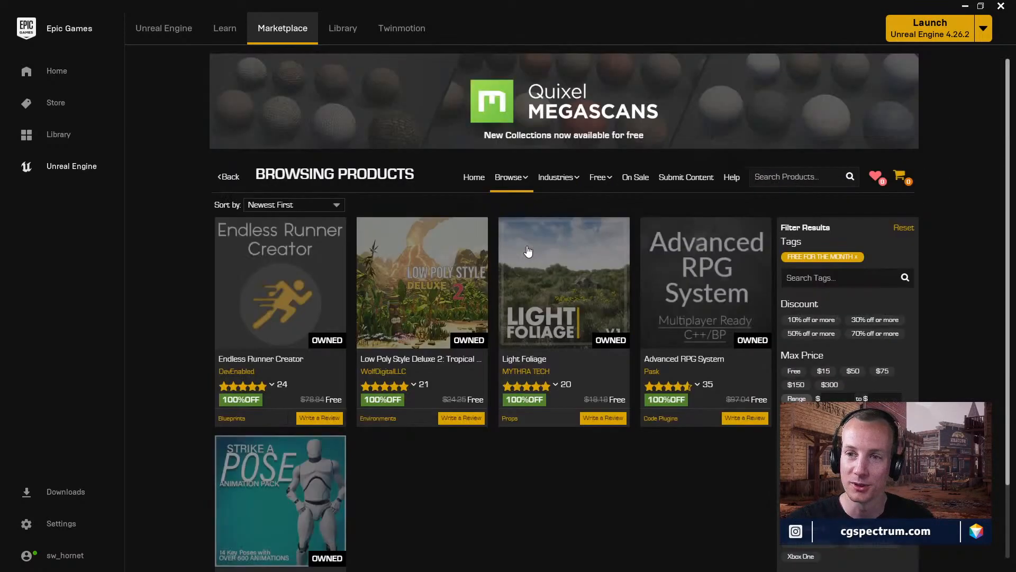
pyautogui.scroll(-2, 584, 280)
pyautogui.scroll(2, 338, 67)
# - Open the Unreal Engine Library and look through the projects and owned Marketplace assets, including the landscape and Megascans packs
pyautogui.click(344, 33)
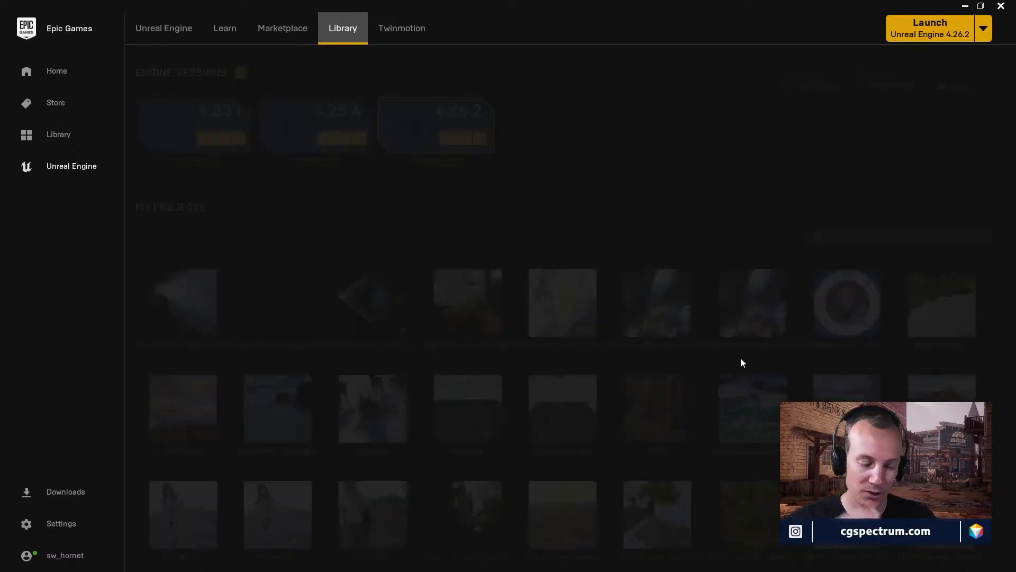
pyautogui.scroll(-5, 741, 352)
pyautogui.scroll(-1, 741, 352)
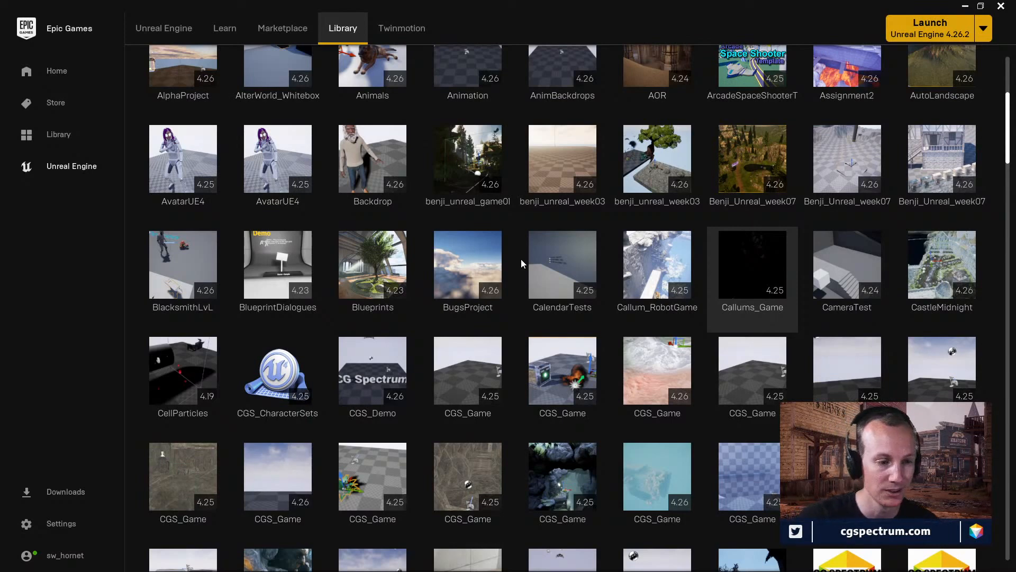
pyautogui.scroll(-1, 521, 263)
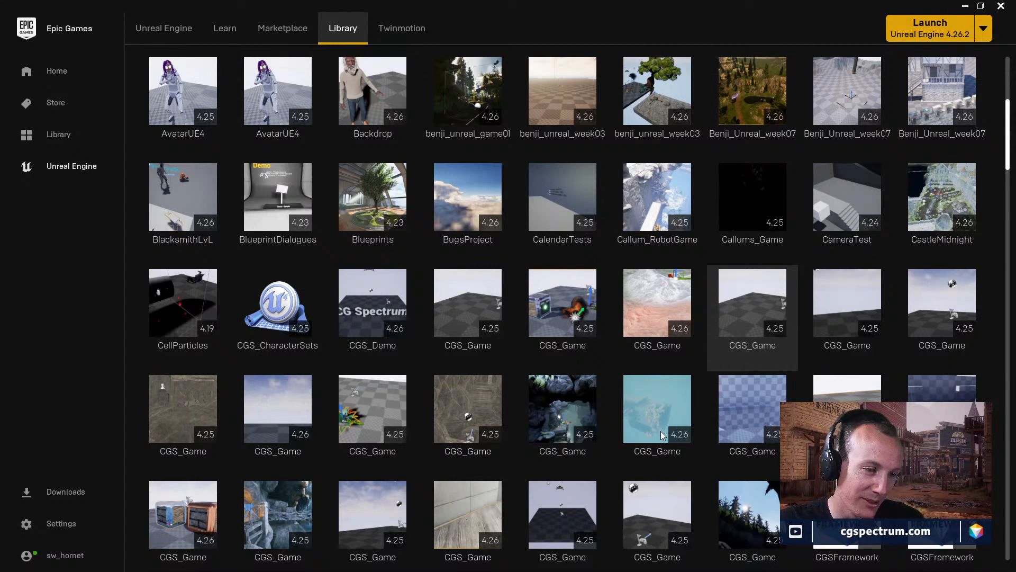
pyautogui.scroll(-20, 661, 433)
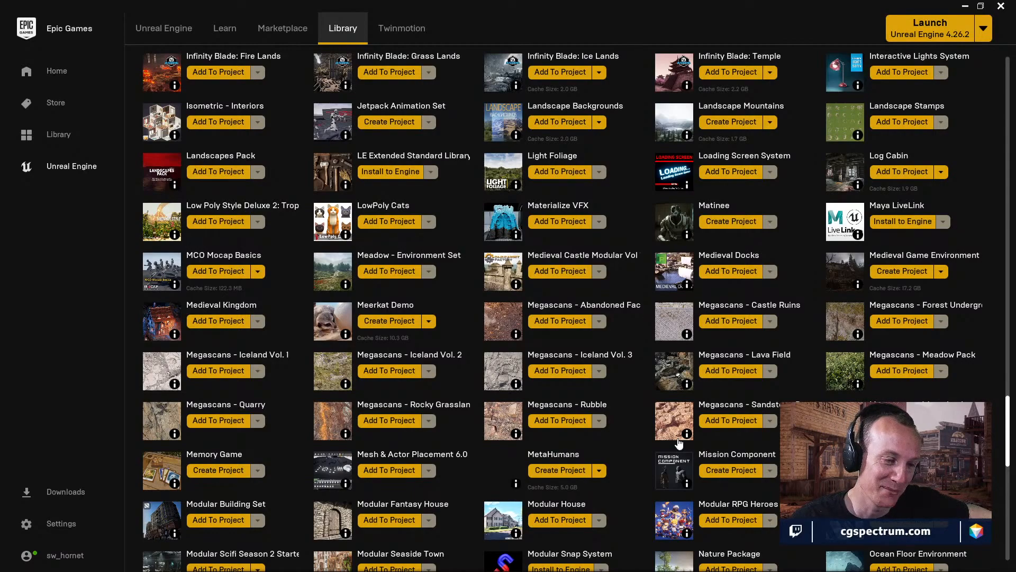
pyautogui.scroll(3, 846, 387)
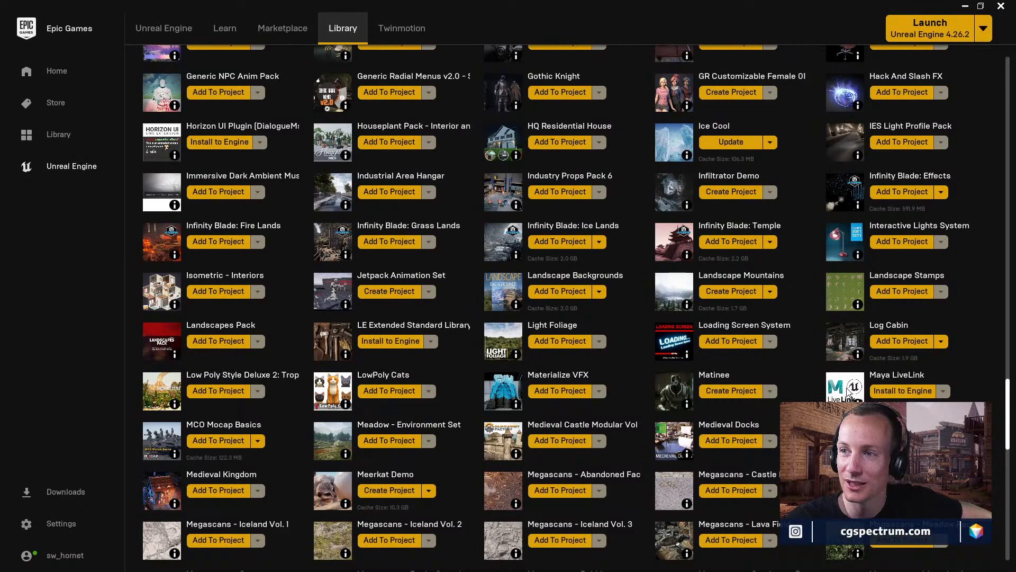
# - Restore the launcher to its smaller window and switch to the Chrome browser's new tab page
pyautogui.click(981, 5)
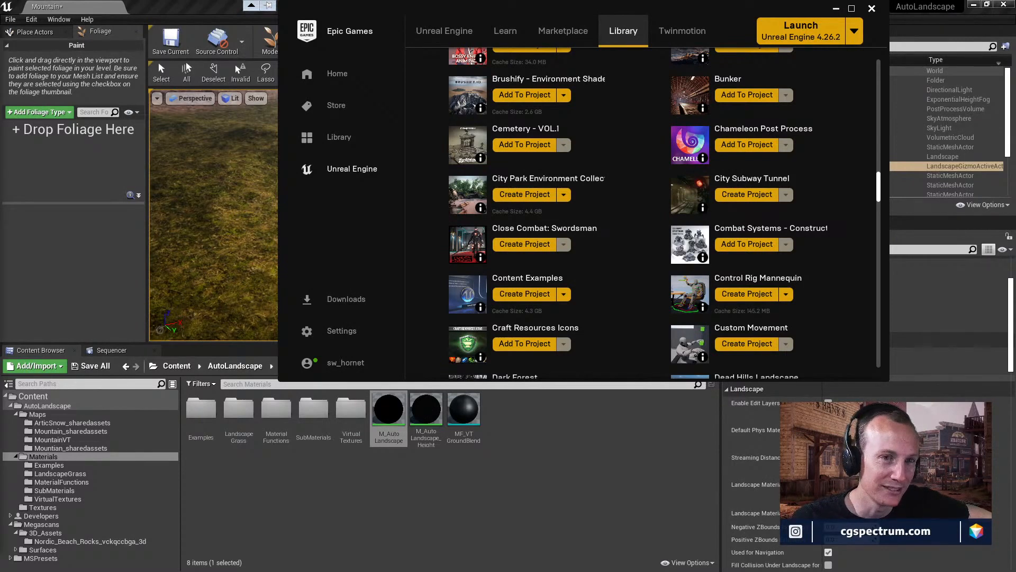
pyautogui.hotkey('alt', 'Tab')
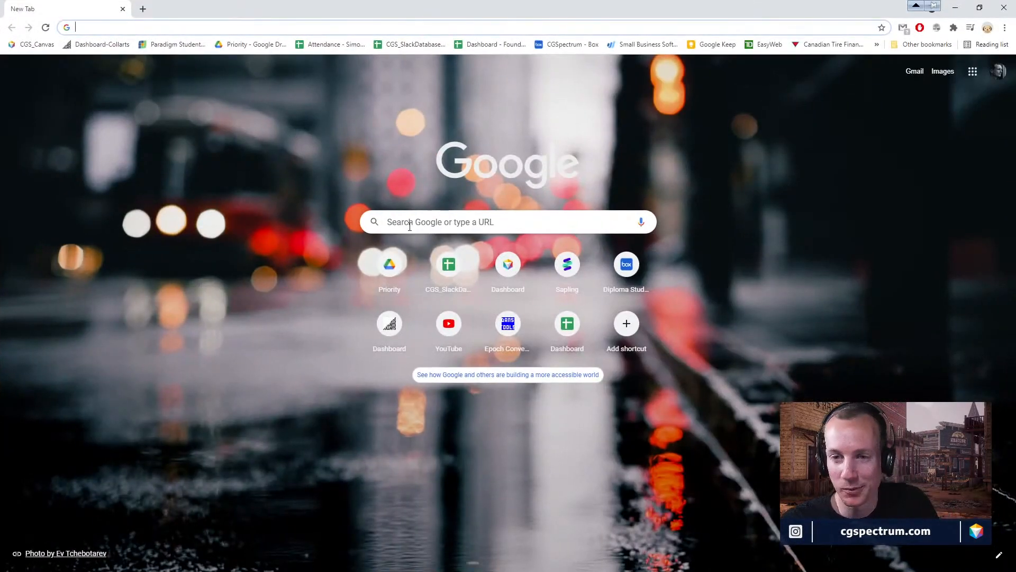
# - Search Google for "spore"
pyautogui.click(409, 227)
pyautogui.press('BackSpace')
pyautogui.press('BackSpace')
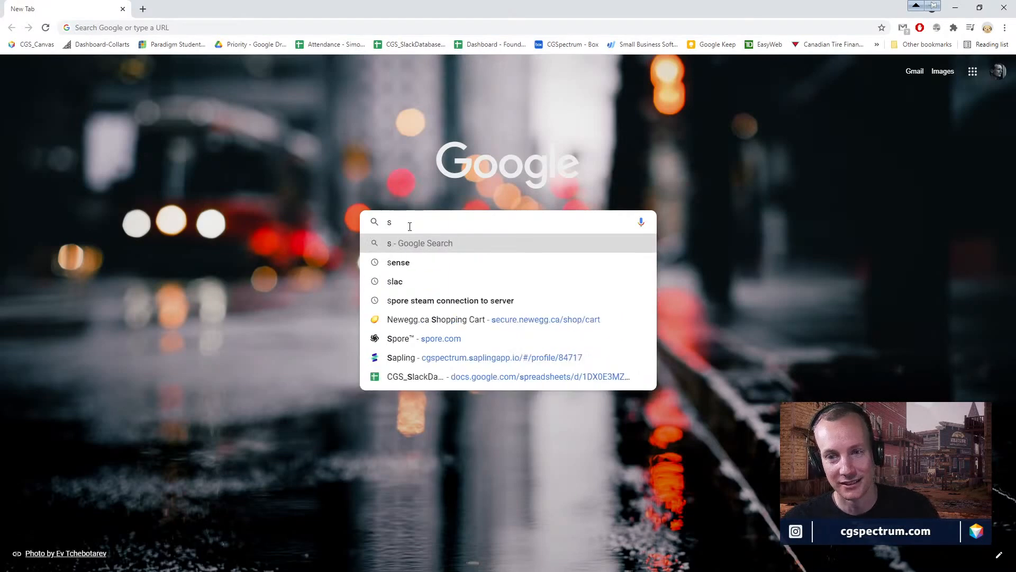
pyautogui.write('ore')
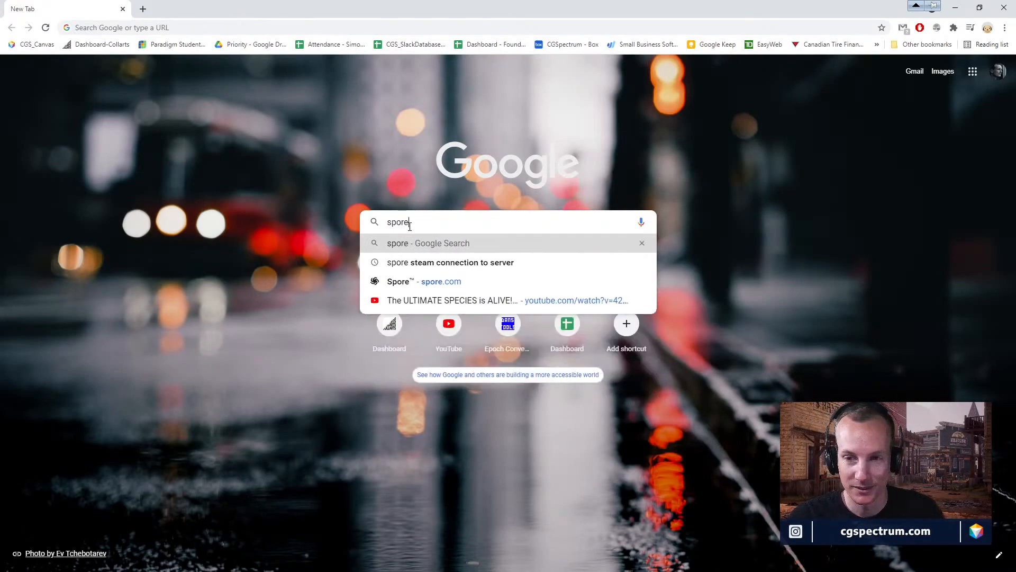
pyautogui.press('Return')
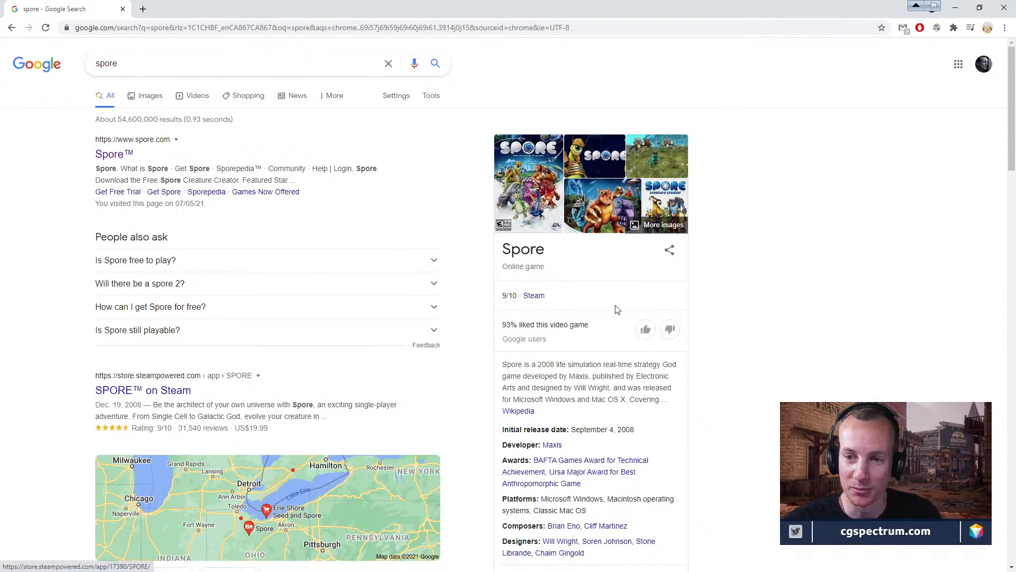
# - Open the official Spore website from the search results and look over its homepage
pyautogui.click(113, 155)
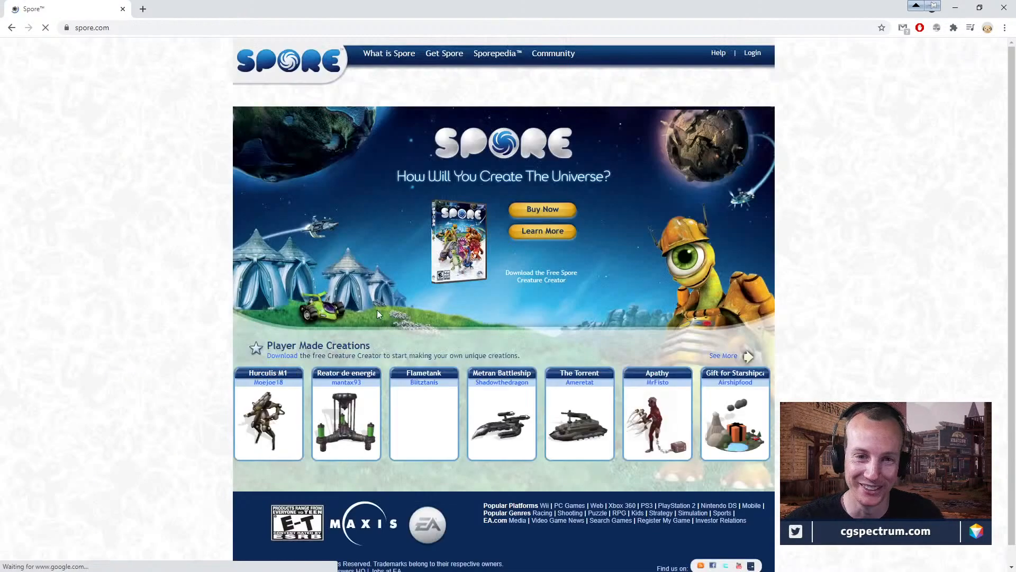
pyautogui.scroll(-1, 139, 345)
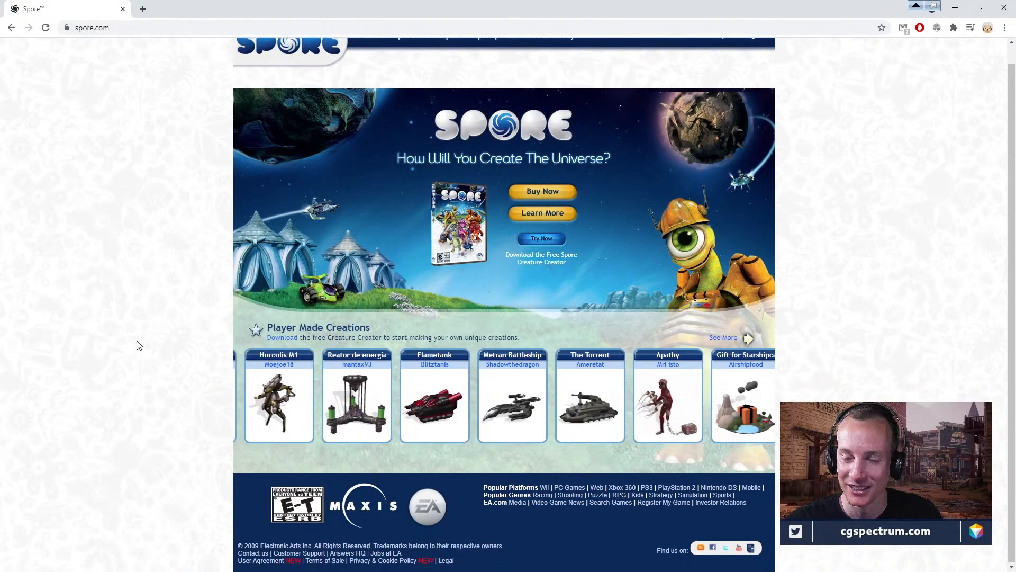
pyautogui.scroll(1, 139, 346)
pyautogui.scroll(-1, 357, 401)
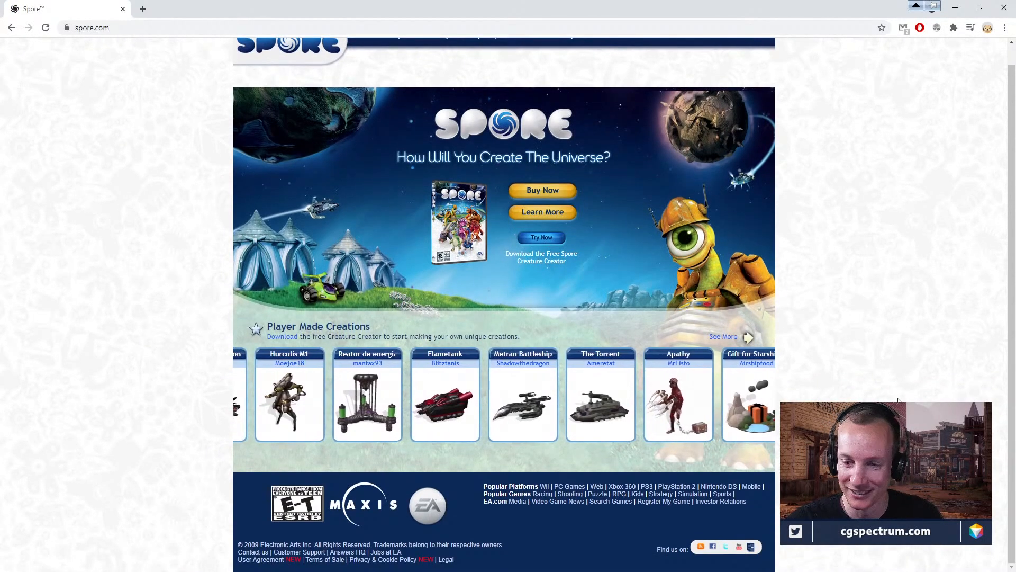
pyautogui.scroll(1, 357, 400)
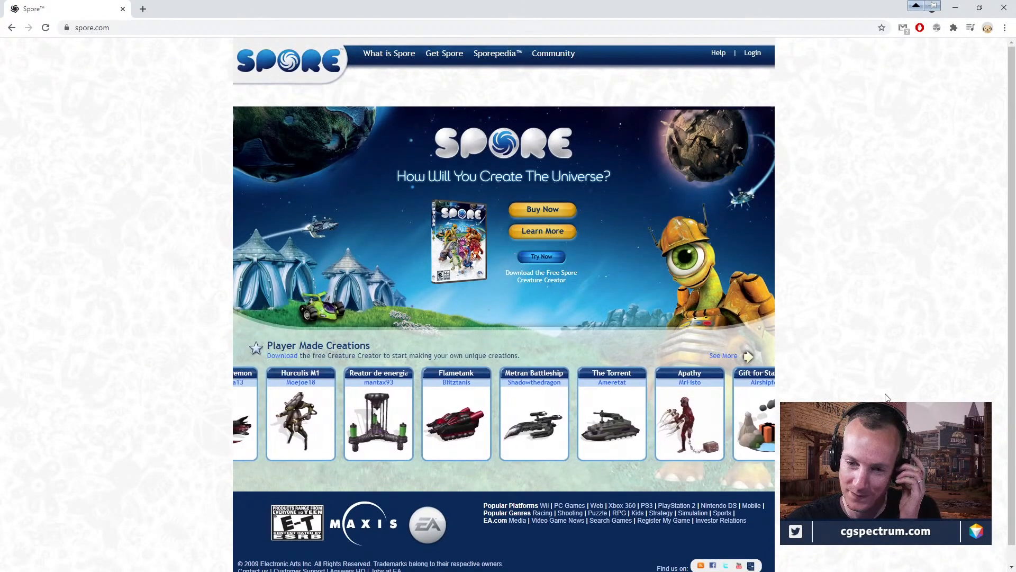
# - Go back to the search results, open the SPORE store page on Steam and skip ahead through its trailer
pyautogui.click(11, 28)
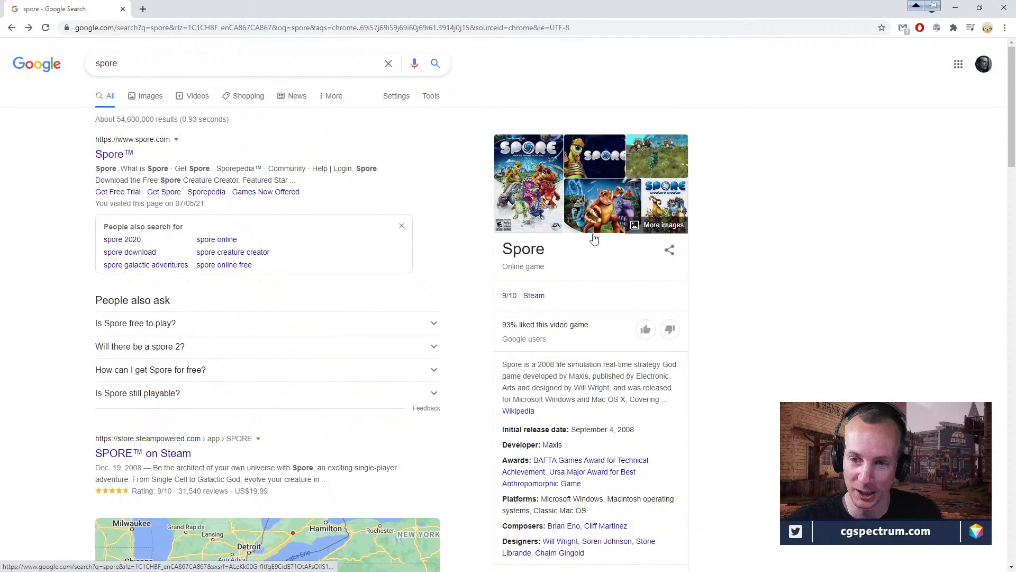
pyautogui.scroll(-1, 586, 323)
pyautogui.scroll(1, 582, 331)
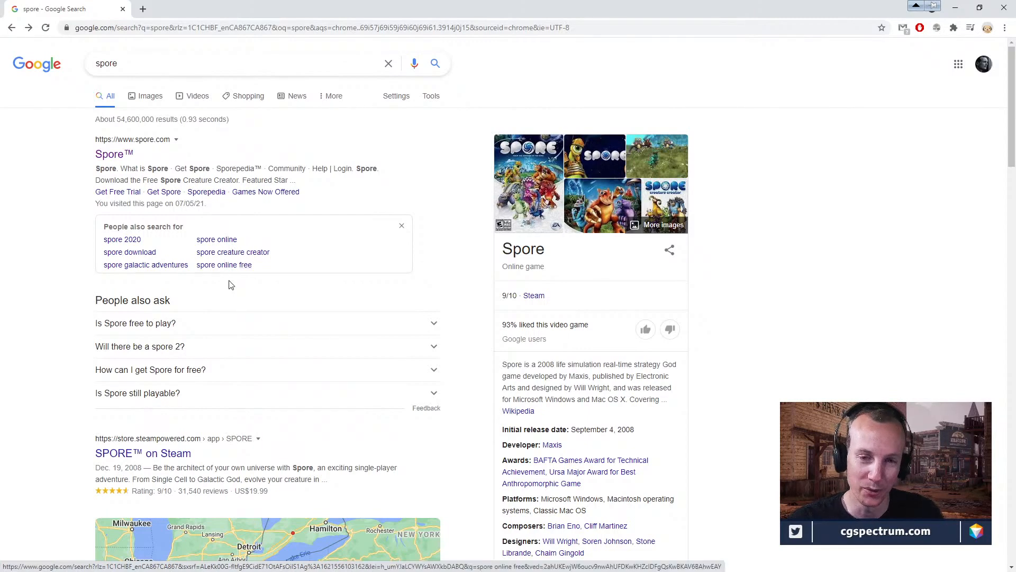
pyautogui.scroll(-5, 252, 303)
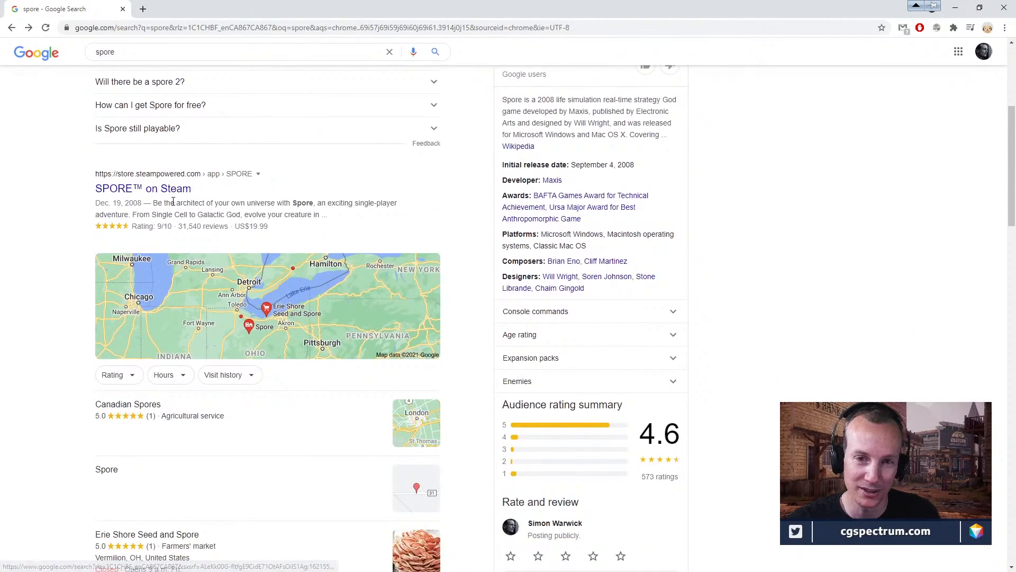
pyautogui.click(402, 306)
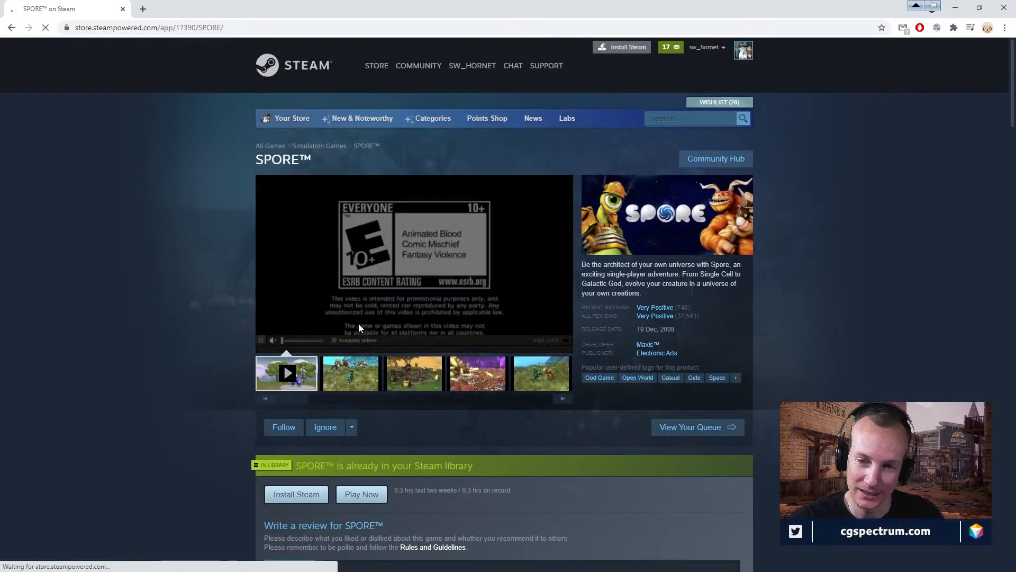
pyautogui.click(303, 349)
pyautogui.click(342, 349)
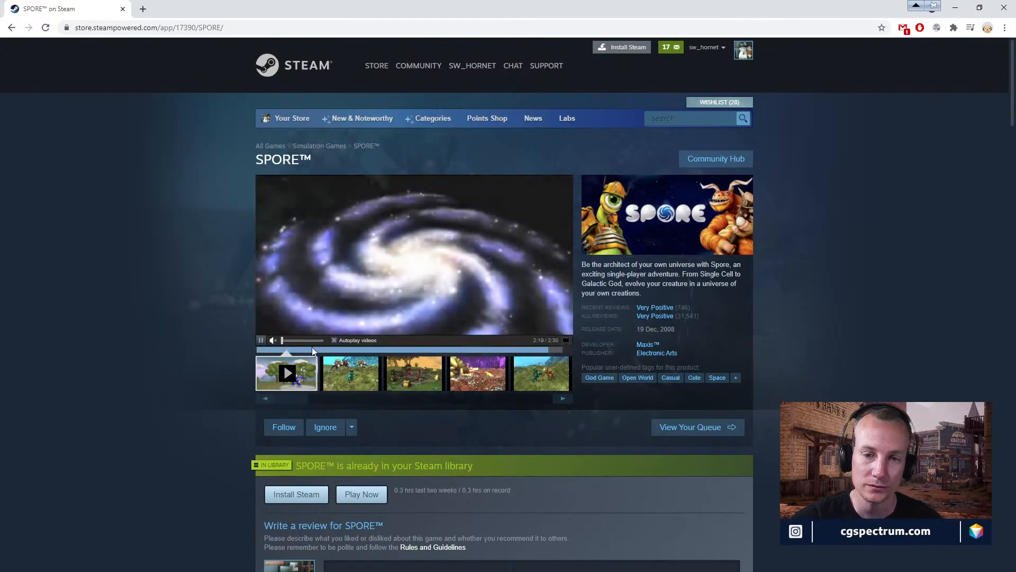
# - Search Google for "before we leave game" in a new tab and open the game's Steam store page in a maximized window
pyautogui.moveTo(220, 4); pyautogui.dragTo(267, 187)
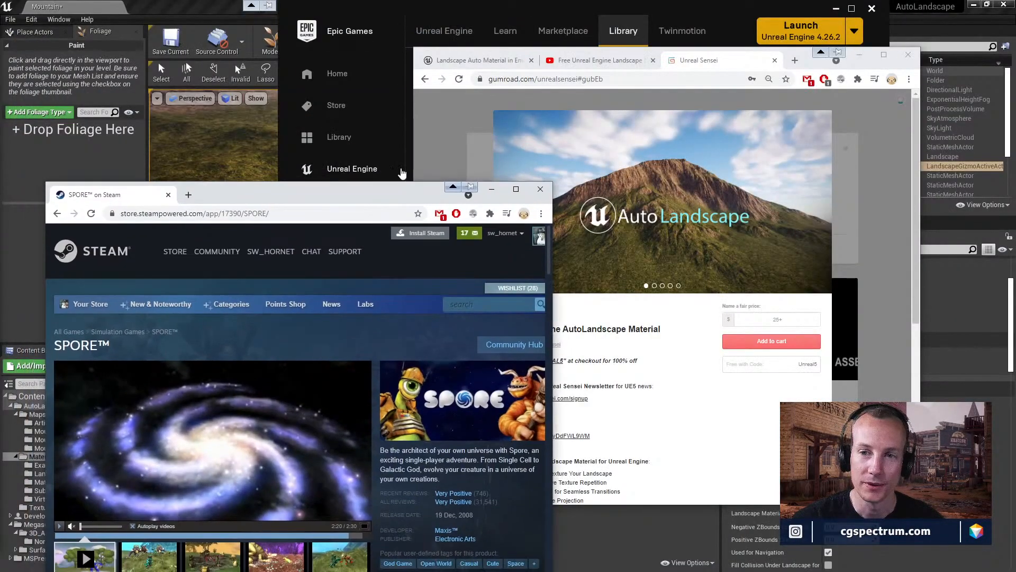
pyautogui.click(501, 192)
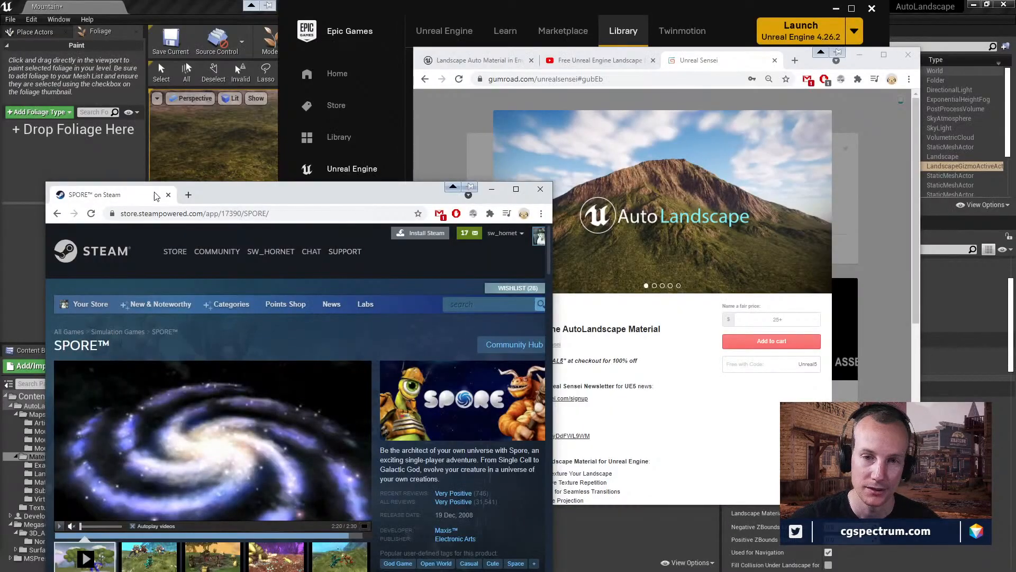
pyautogui.click(188, 195)
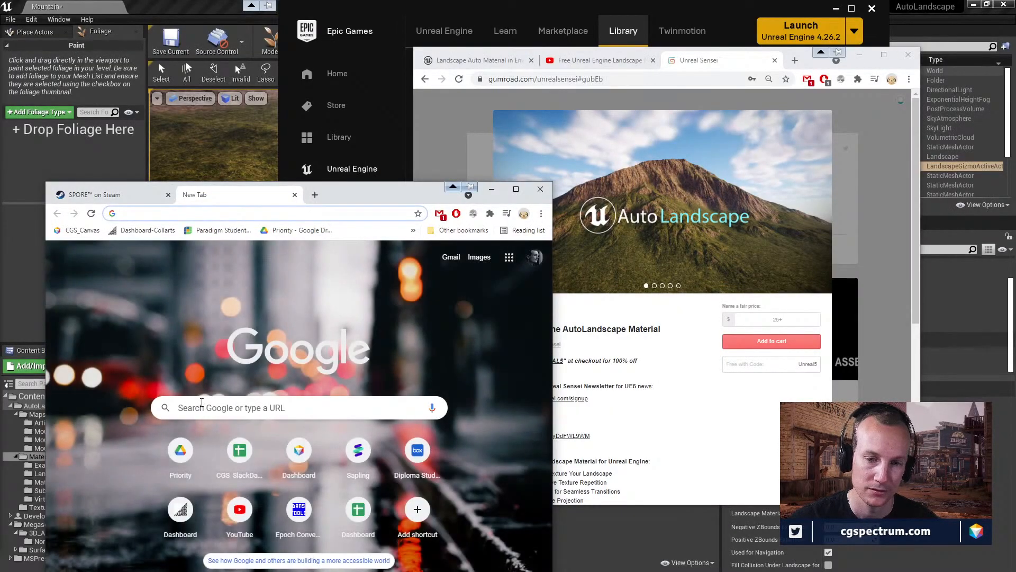
pyautogui.click(201, 402)
pyautogui.write('before')
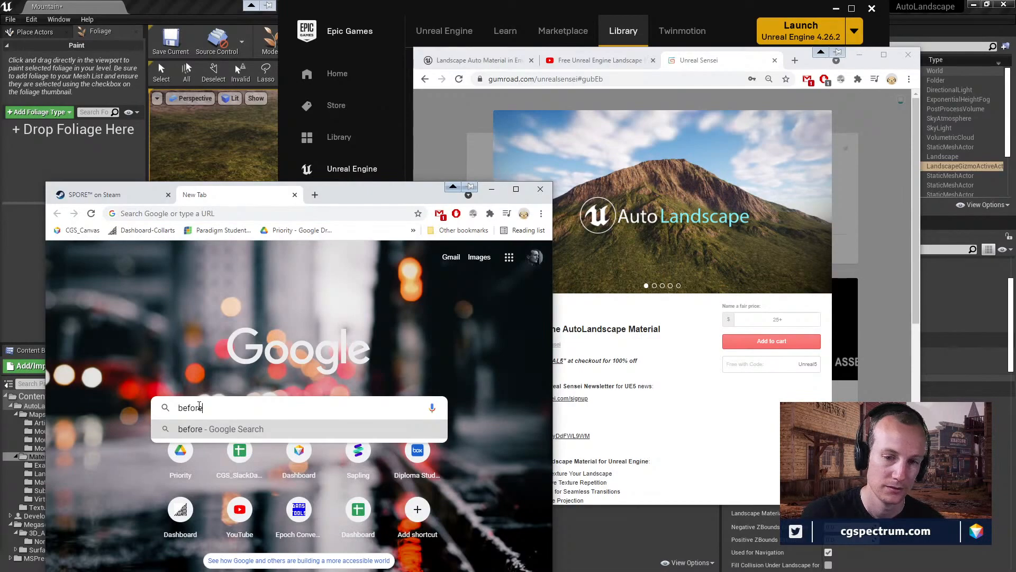
pyautogui.write(' we leave game')
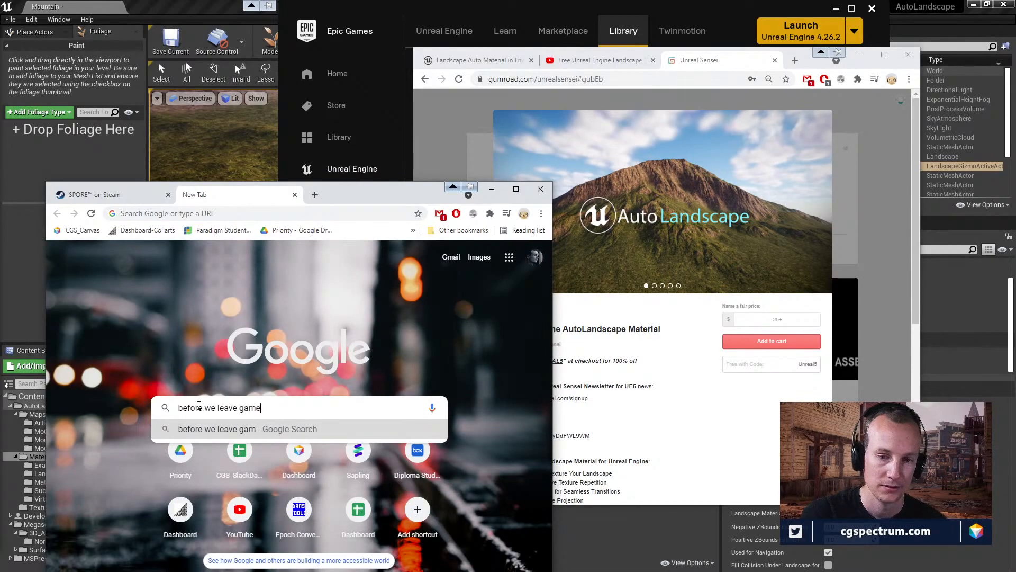
pyautogui.press('Return')
pyautogui.doubleClick(360, 191)
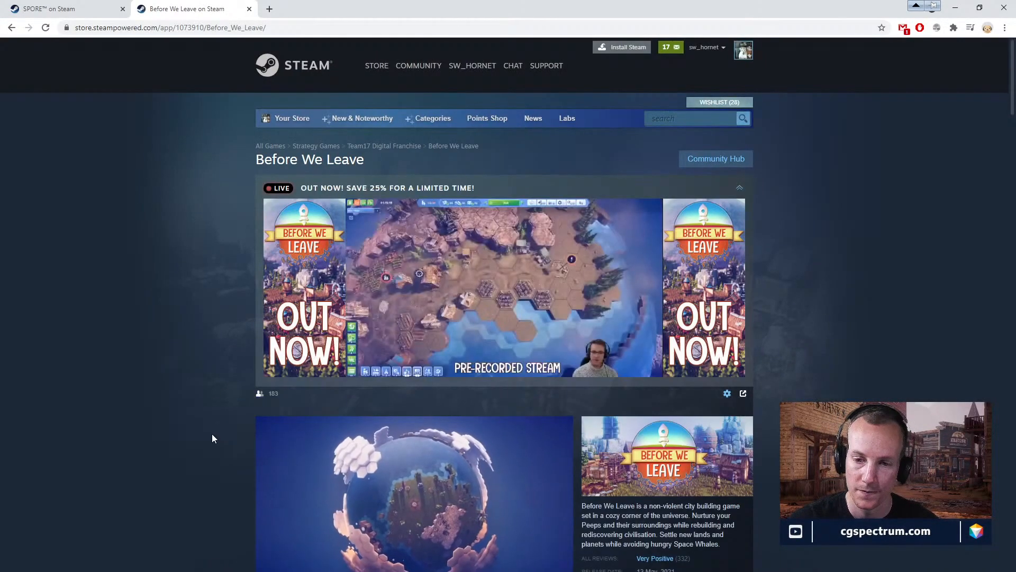
# - Examine the Before We Leave trailer, game summary and purchase options on its Steam store page
pyautogui.scroll(-3, 214, 433)
pyautogui.scroll(-1, 193, 442)
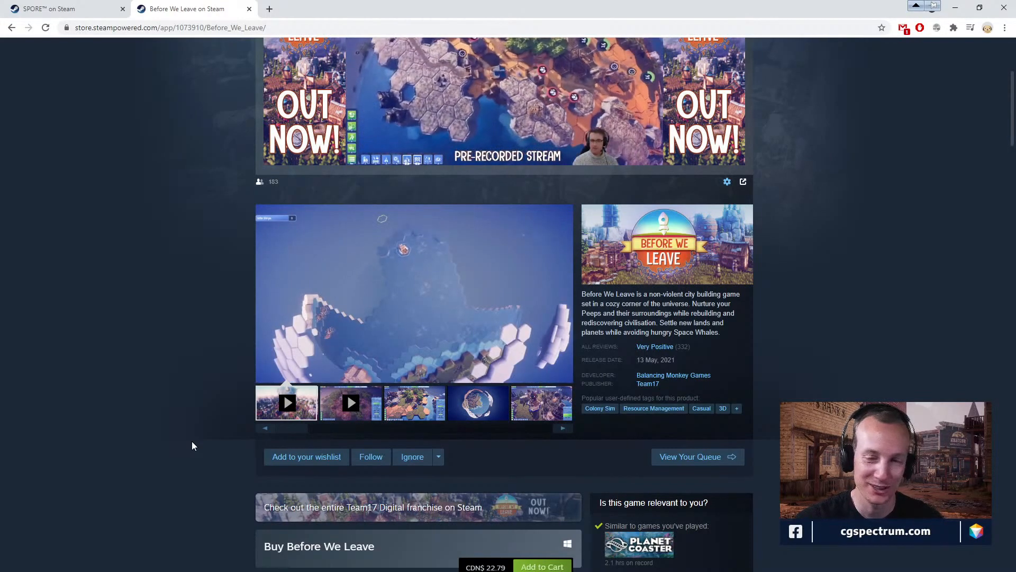
pyautogui.moveTo(556, 334)
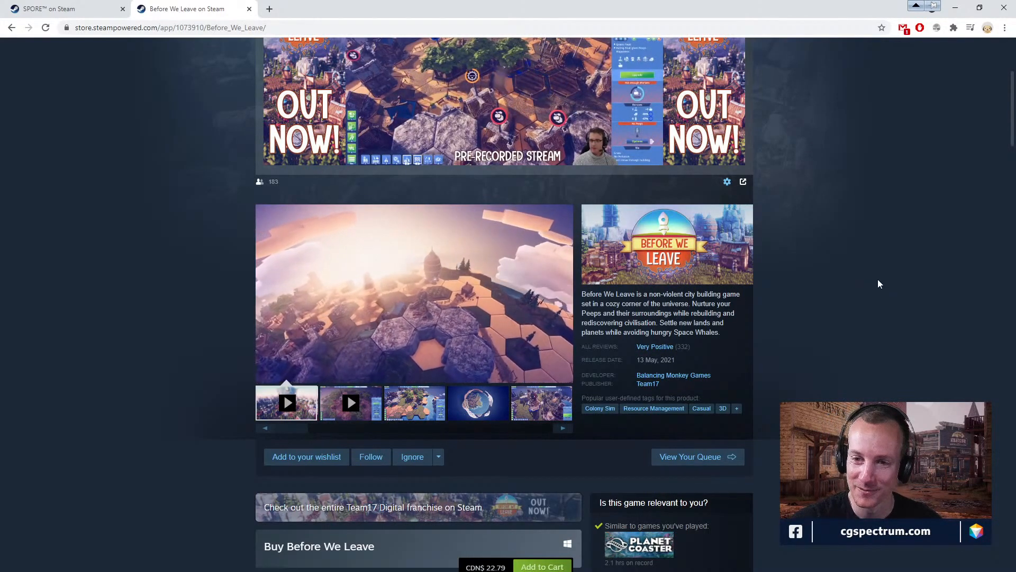
pyautogui.scroll(-1, 882, 285)
pyautogui.scroll(2, 882, 285)
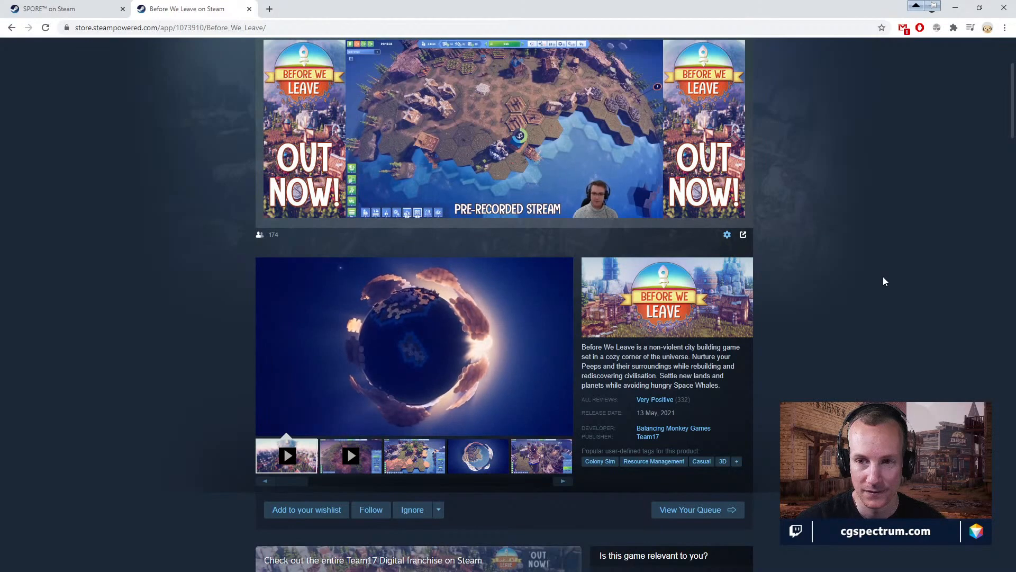
pyautogui.scroll(-3, 883, 277)
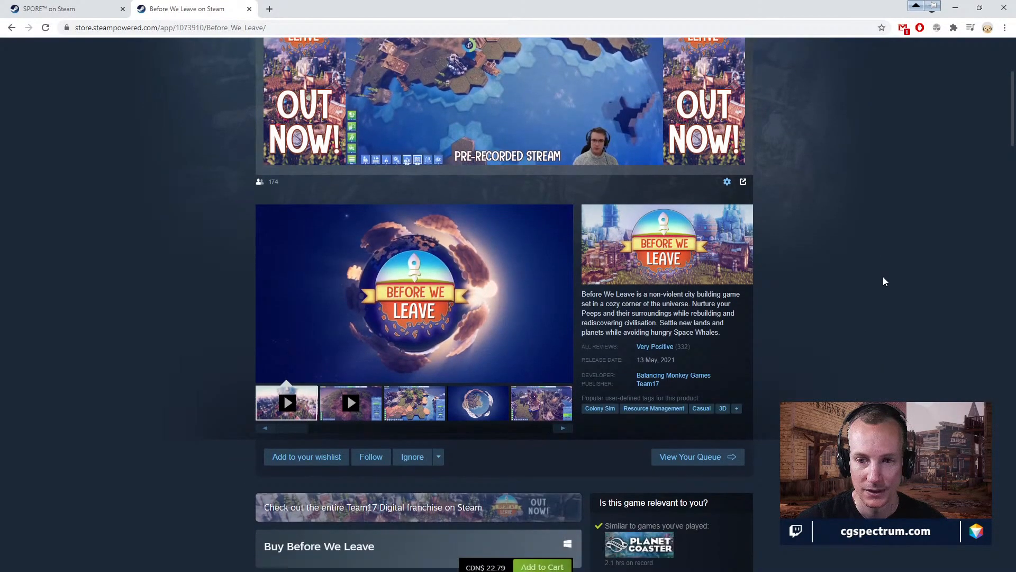
pyautogui.scroll(1, 883, 277)
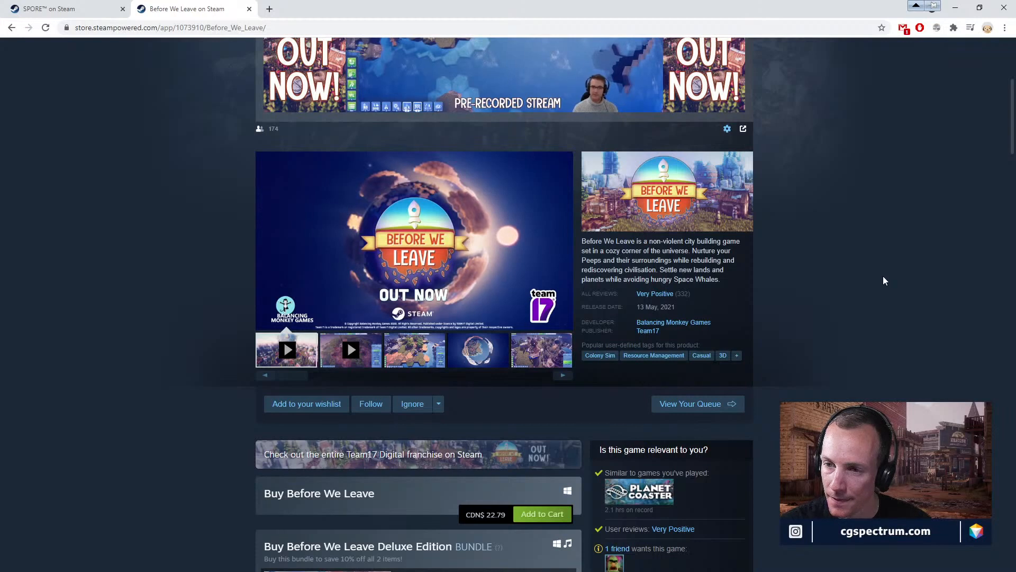
pyautogui.scroll(-1, 890, 265)
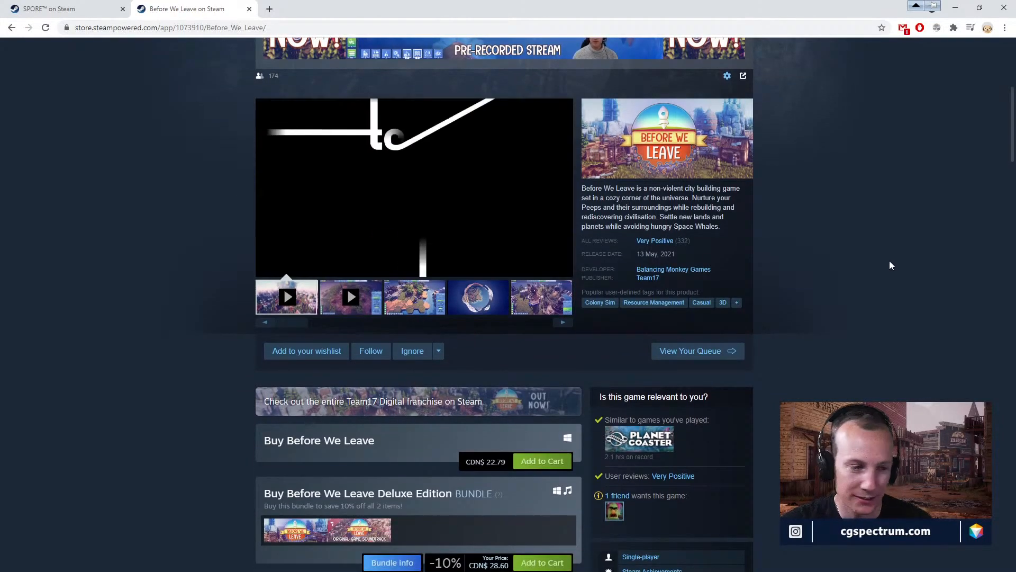
pyautogui.scroll(2, 875, 286)
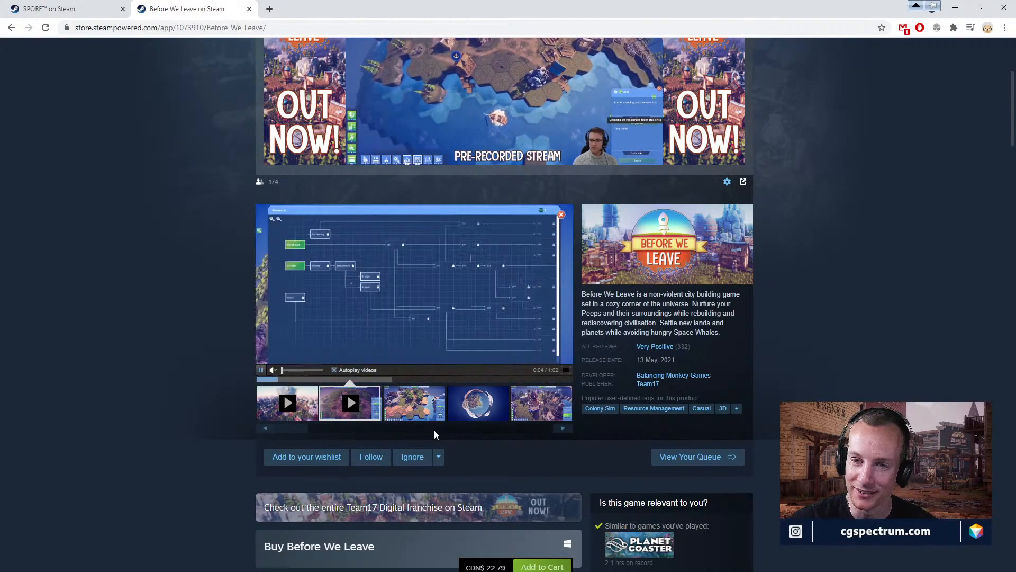
# - Skip ahead through the second Before We Leave video and pause it at 0:38 on the gameplay view
pyautogui.click(334, 379)
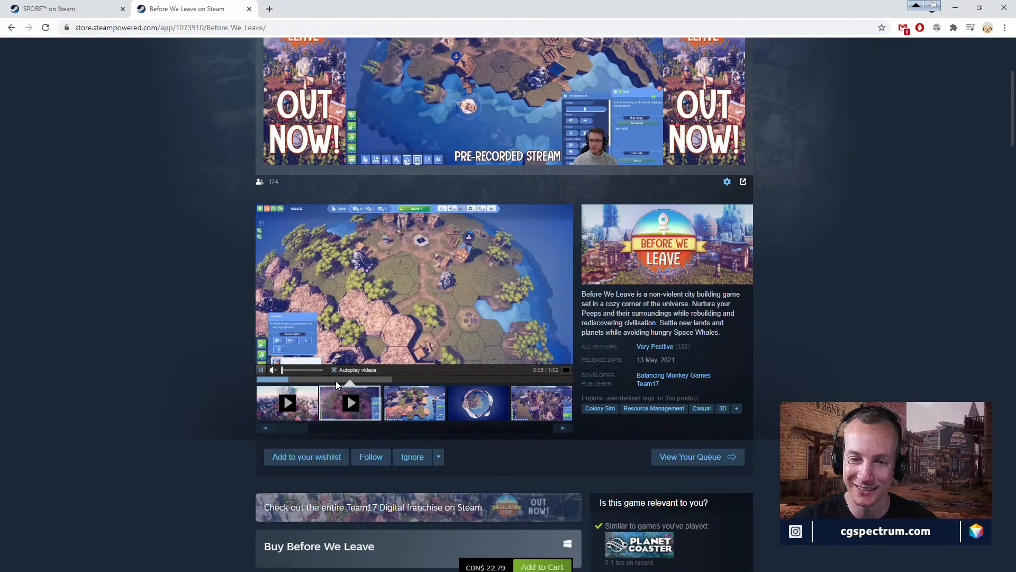
pyautogui.click(389, 379)
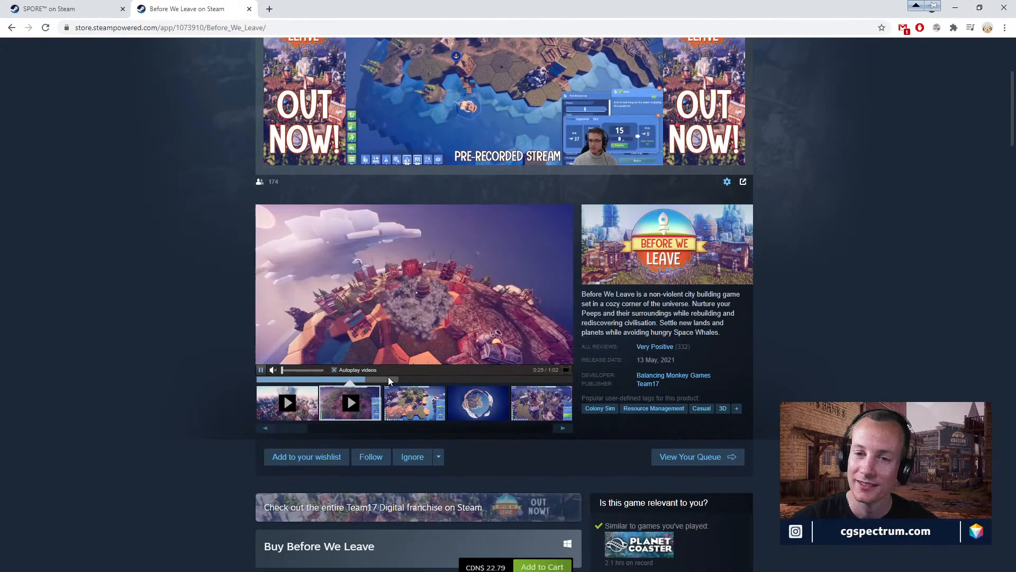
pyautogui.click(437, 379)
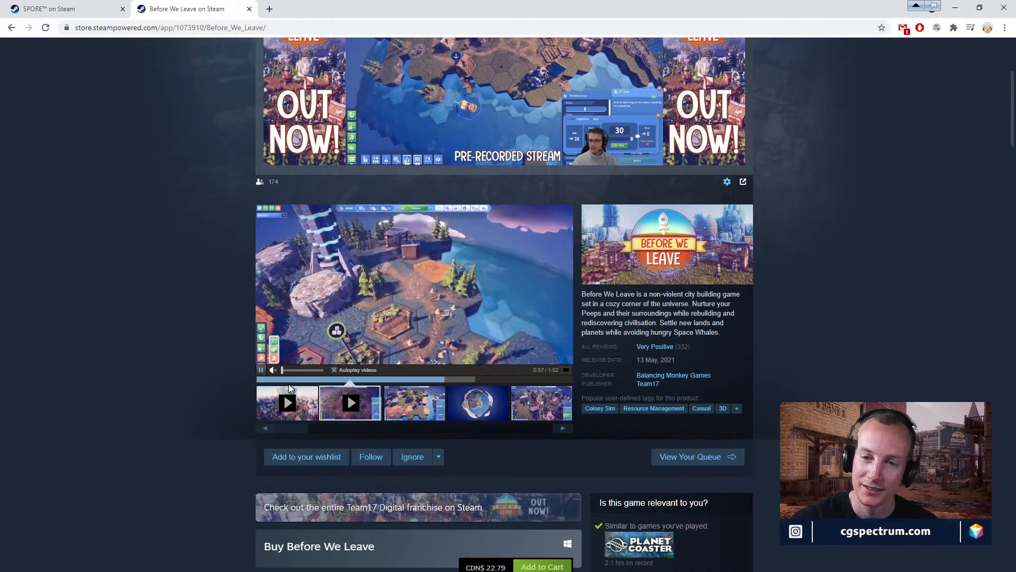
pyautogui.click(260, 370)
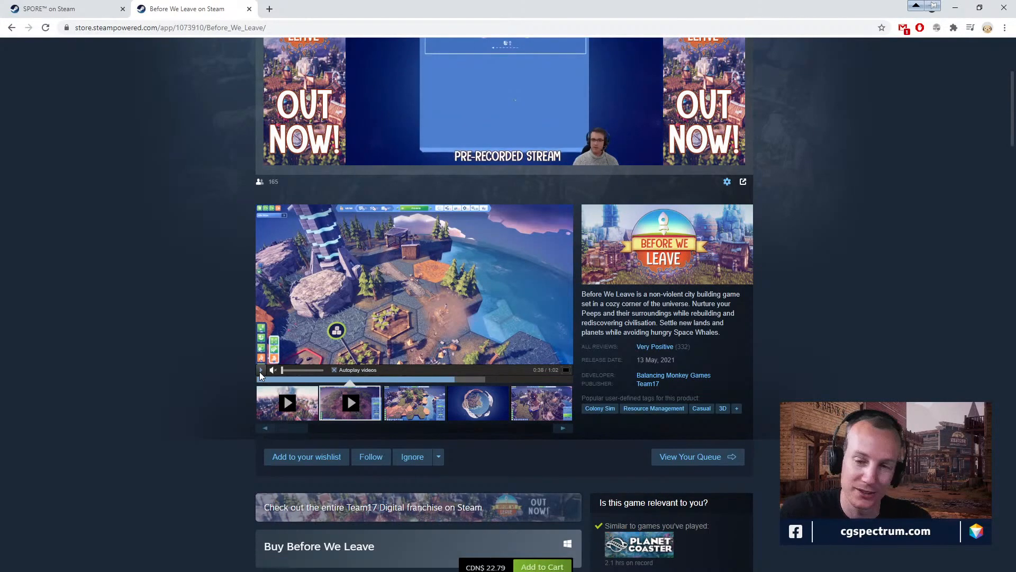
# - Review the Before We Leave store page down to its features, story and system requirements, and restore the browser to a smaller floating window
pyautogui.scroll(4, 763, 182)
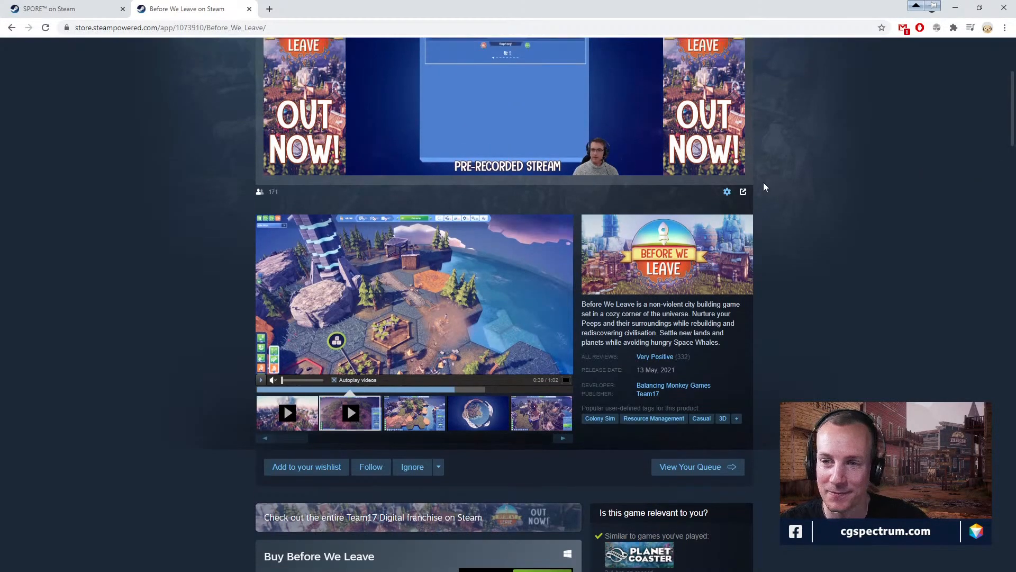
pyautogui.scroll(-7, 806, 169)
pyautogui.scroll(-7, 808, 173)
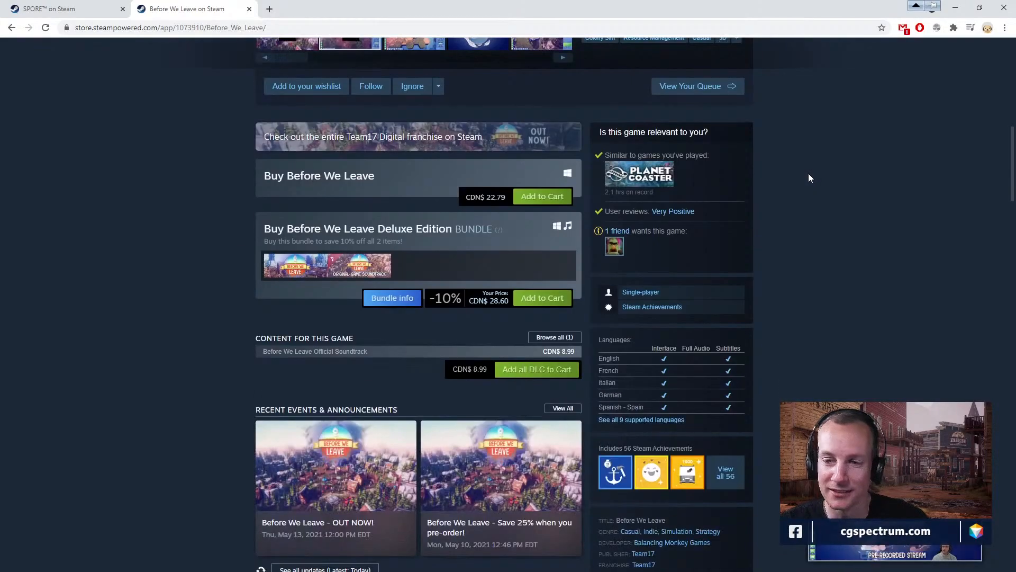
pyautogui.scroll(4, 808, 174)
pyautogui.scroll(3, 808, 175)
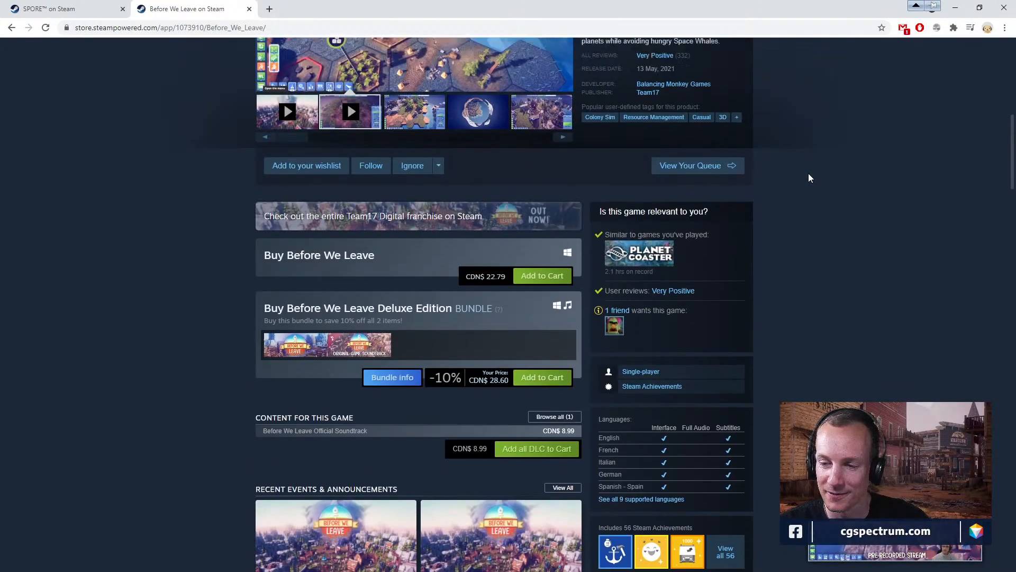
pyautogui.scroll(-8, 797, 202)
pyautogui.scroll(-7, 523, 334)
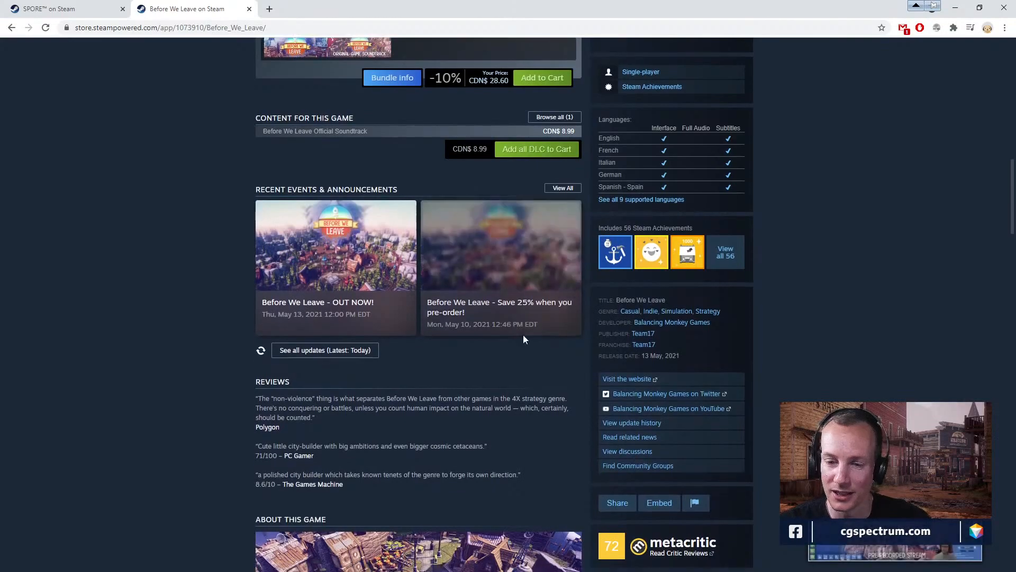
pyautogui.scroll(-4, 536, 335)
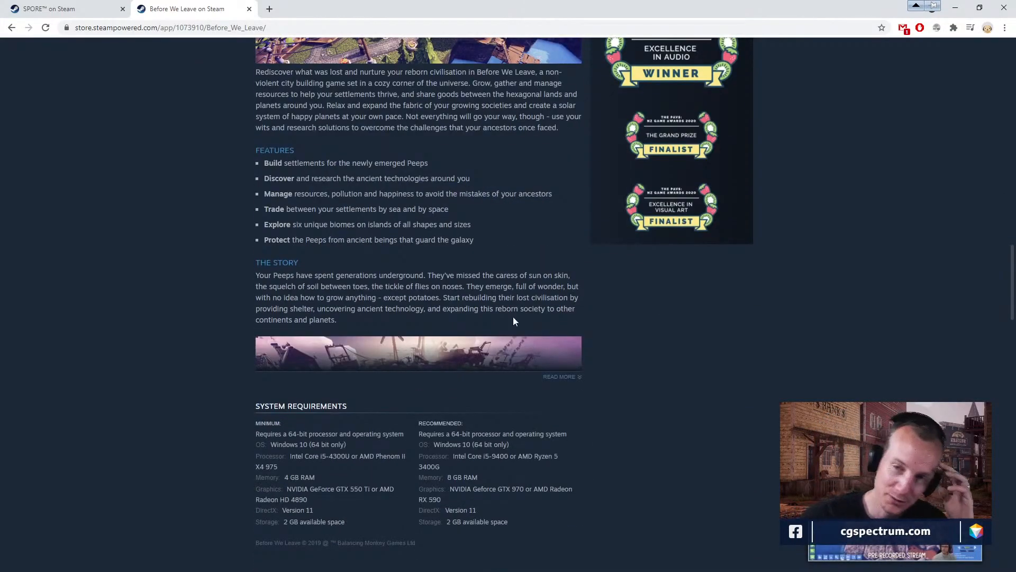
pyautogui.moveTo(416, 7); pyautogui.dragTo(340, 118)
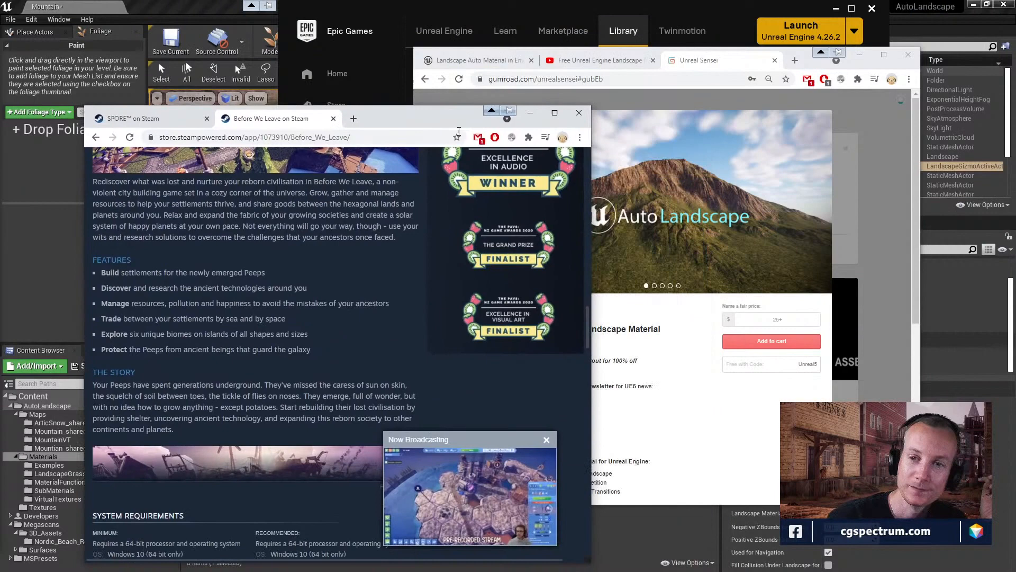
# - Minimize the Steam browser window and close the Unreal Sensei Gumroad tab with its AutoLandscape product page
pyautogui.click(529, 113)
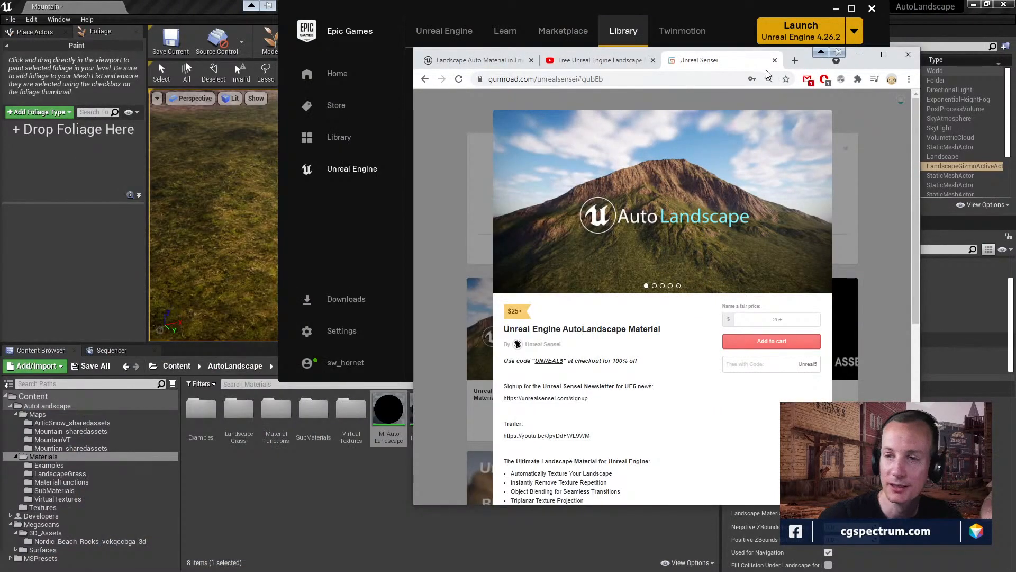
pyautogui.click(891, 152)
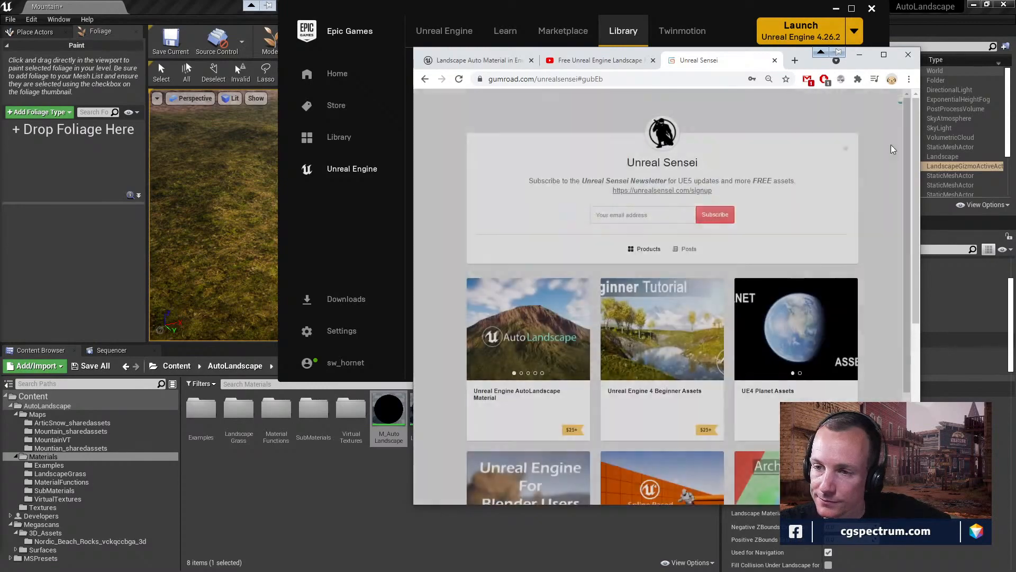
pyautogui.click(775, 60)
# - Switch to the Epic Games Launcher and browse the owned assets in the Unreal Engine library, from Animalia - German Shepherd through the Megascans packs
pyautogui.click(735, 27)
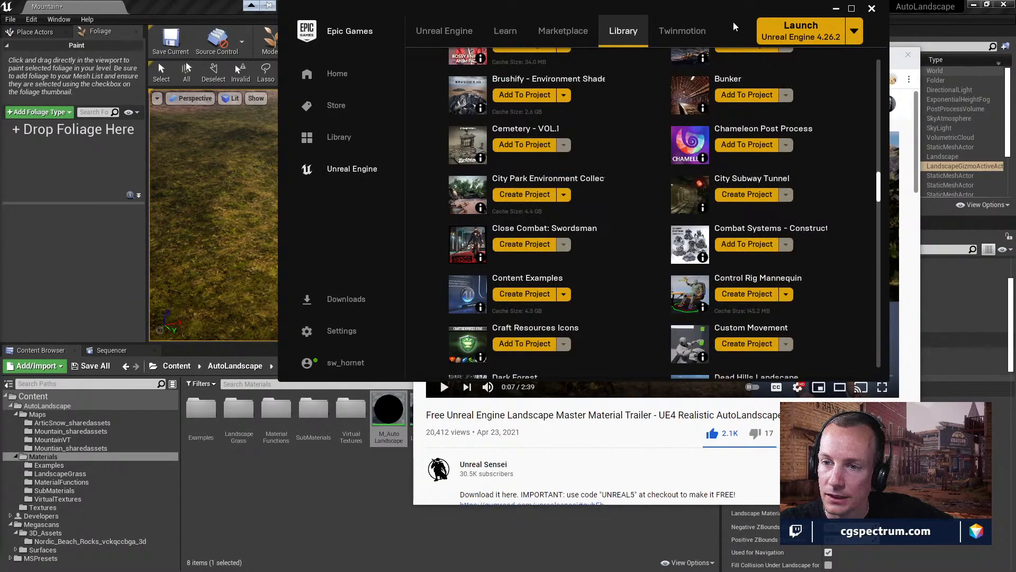
pyautogui.scroll(5, 813, 193)
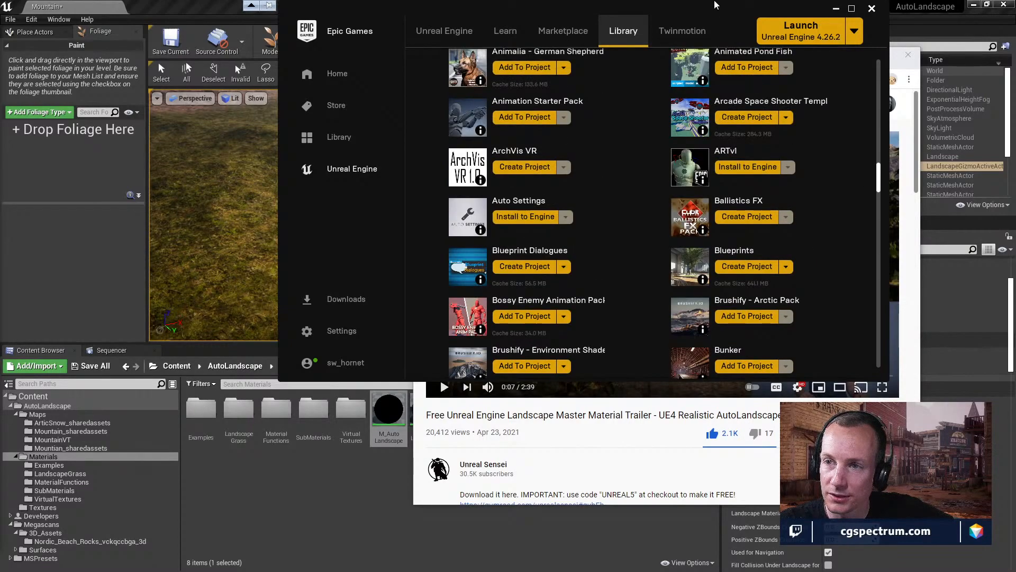
pyautogui.scroll(-10, 753, 168)
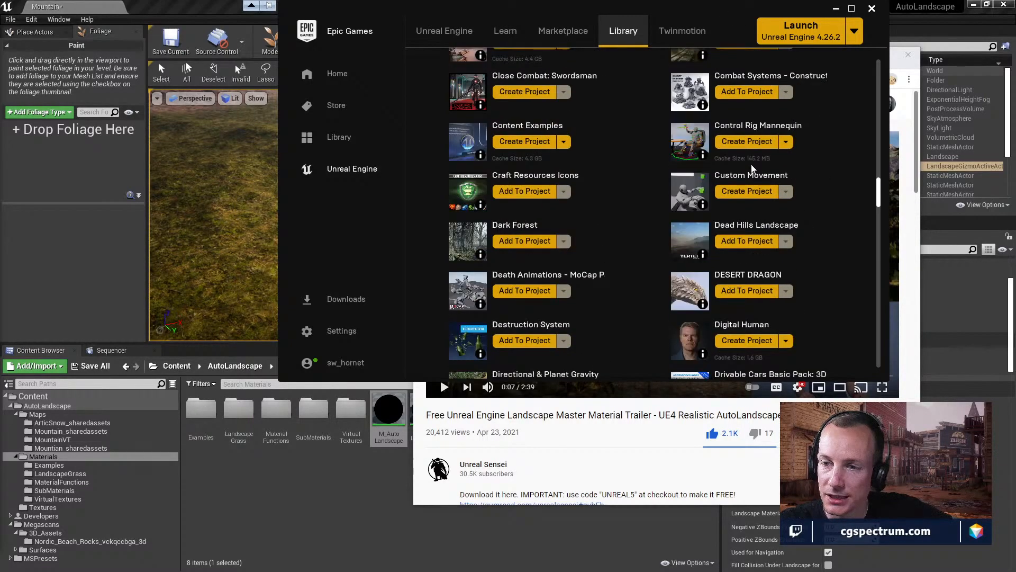
pyautogui.scroll(-12, 753, 168)
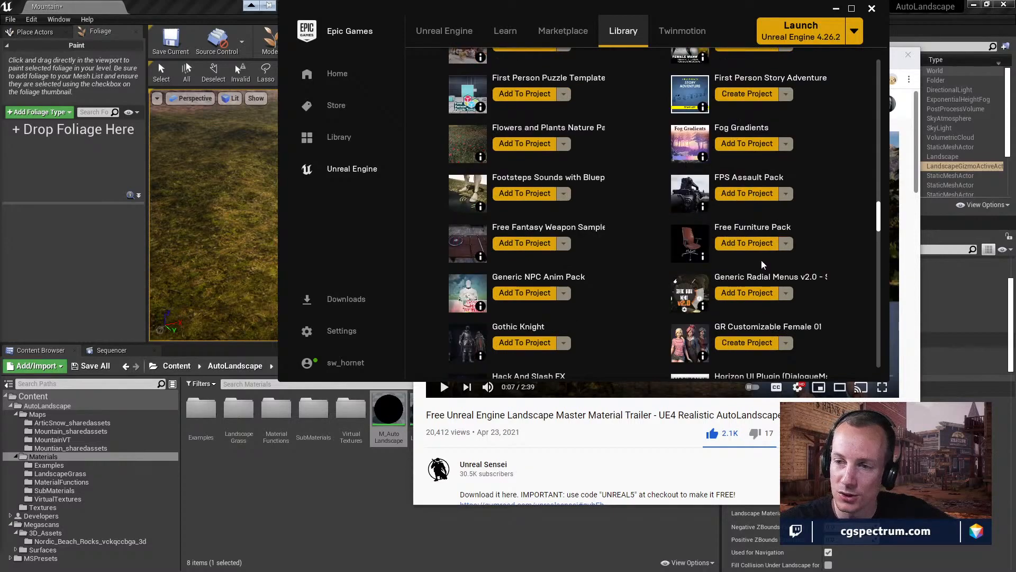
pyautogui.scroll(-5, 783, 225)
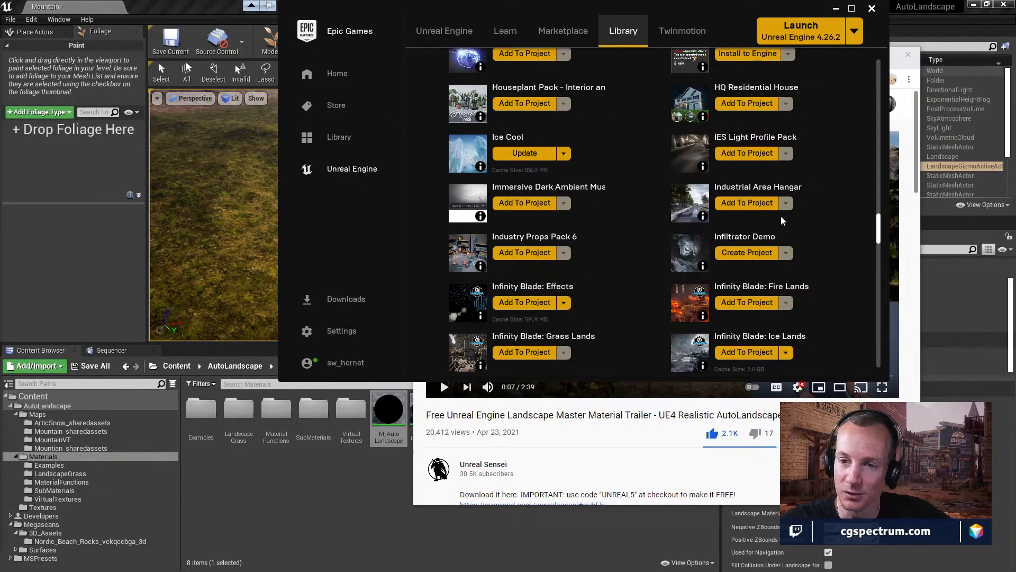
pyautogui.scroll(-3, 640, 218)
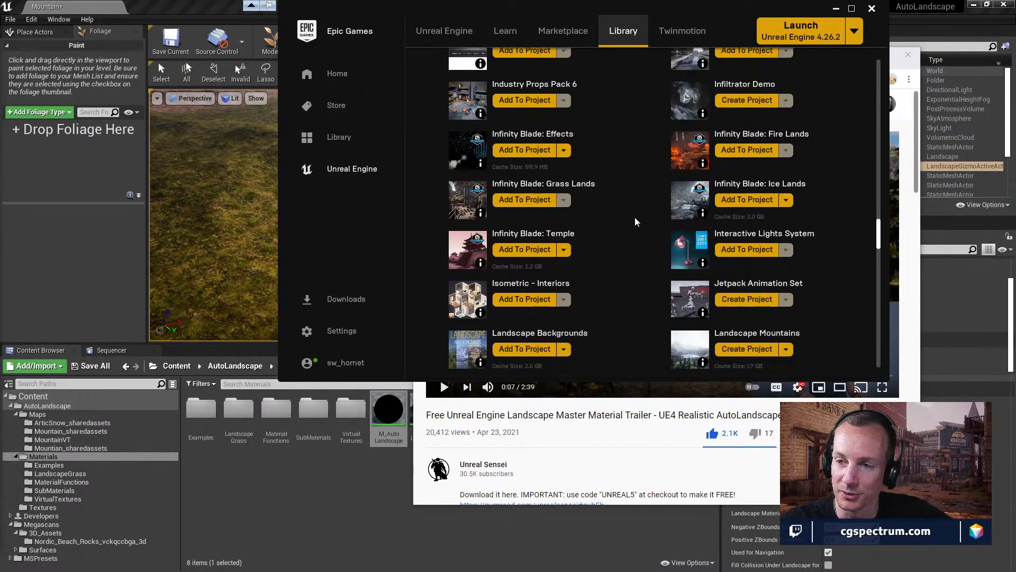
pyautogui.scroll(-7, 644, 200)
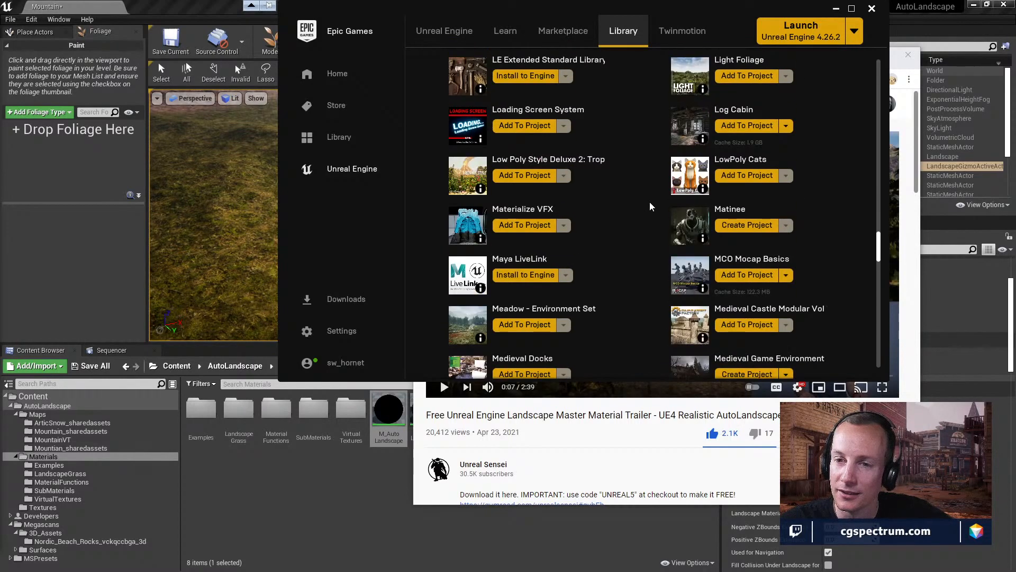
pyautogui.scroll(-2, 651, 208)
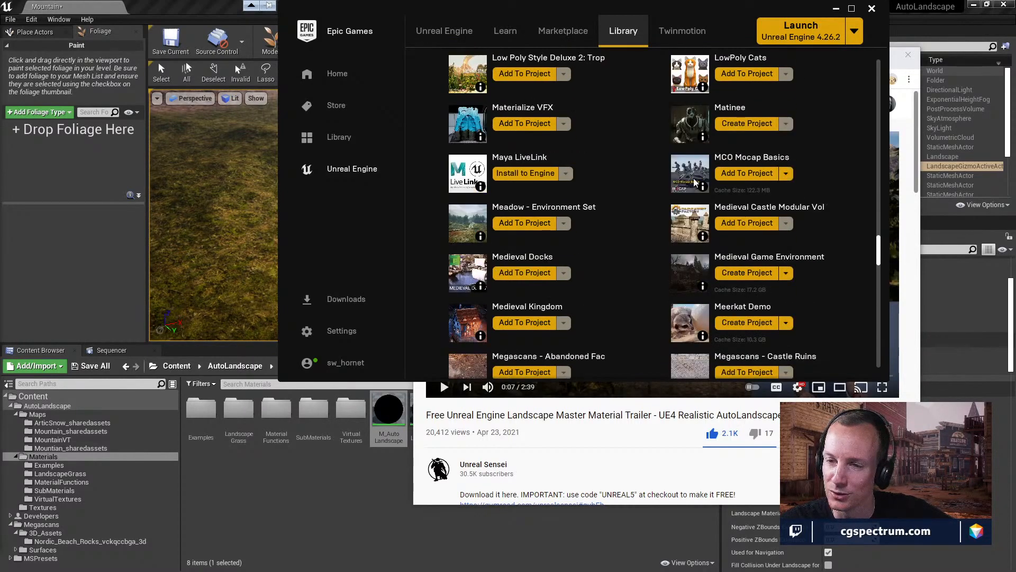
pyautogui.click(851, 8)
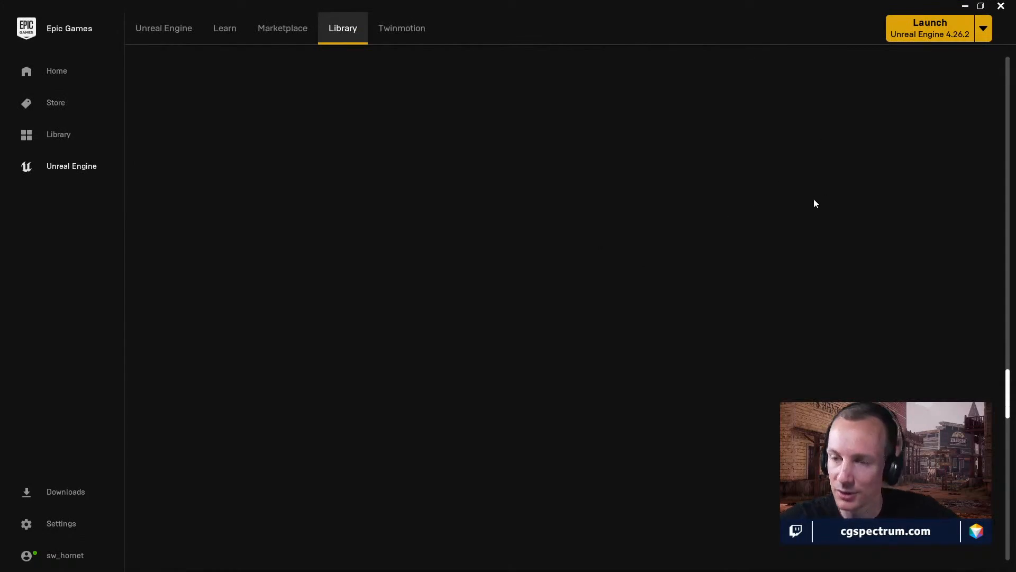
pyautogui.click(981, 6)
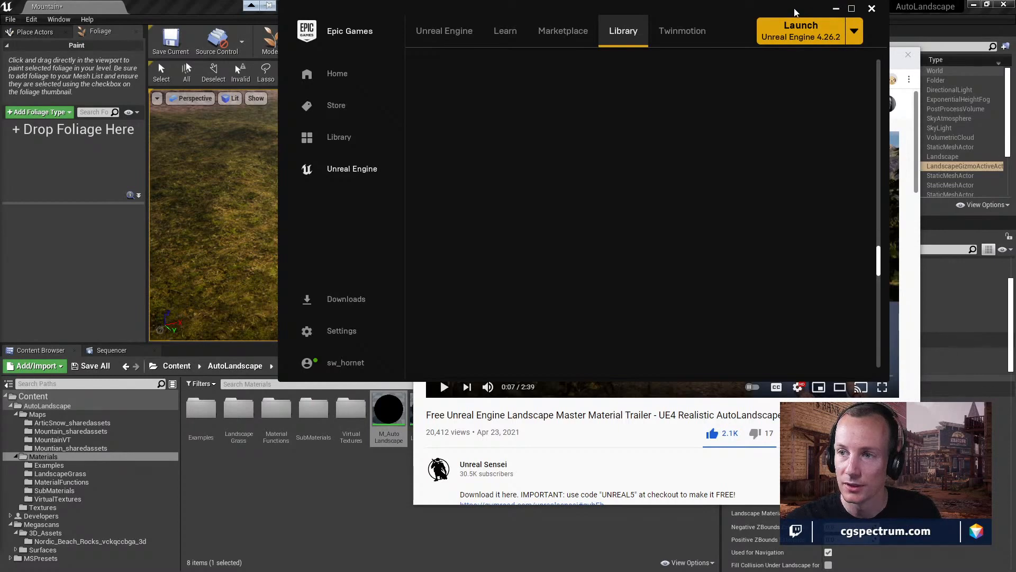
# - Move the launcher and YouTube browser windows aside and minimize the launcher to clear the Unreal editor
pyautogui.moveTo(795, 11); pyautogui.dragTo(636, 161)
pyautogui.moveTo(726, 70); pyautogui.dragTo(0, 76)
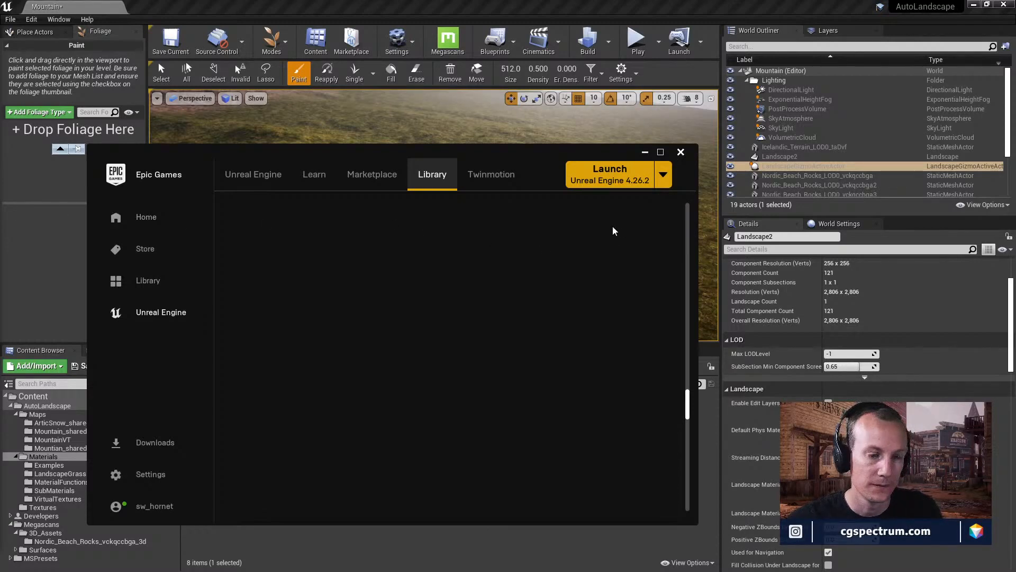
pyautogui.click(645, 152)
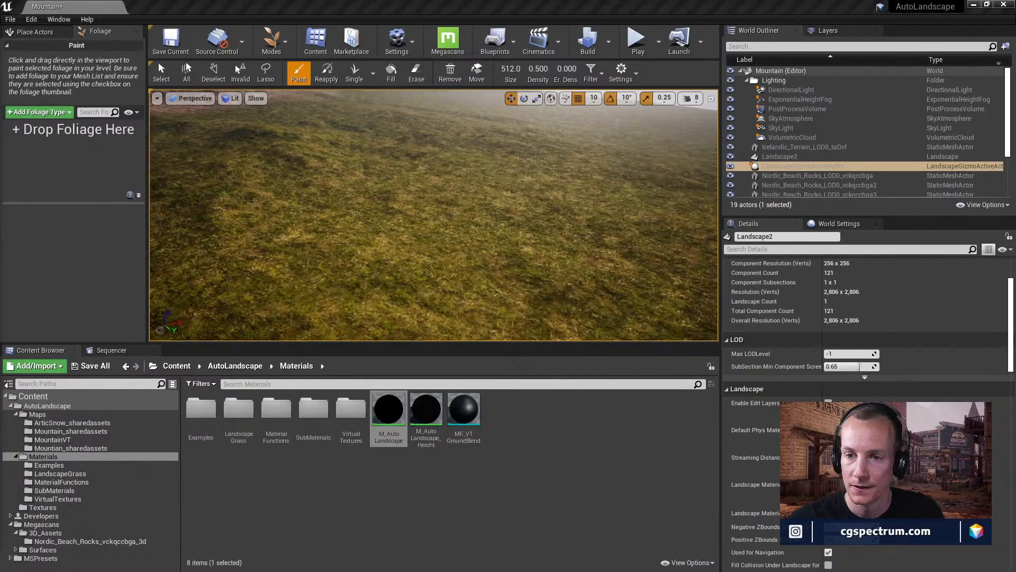
# - Bring the Epic Games Launcher and the Steam browser window back over the Unreal editor, ending on the Before We Leave page
pyautogui.moveTo(624, 571); pyautogui.dragTo(614, 93)
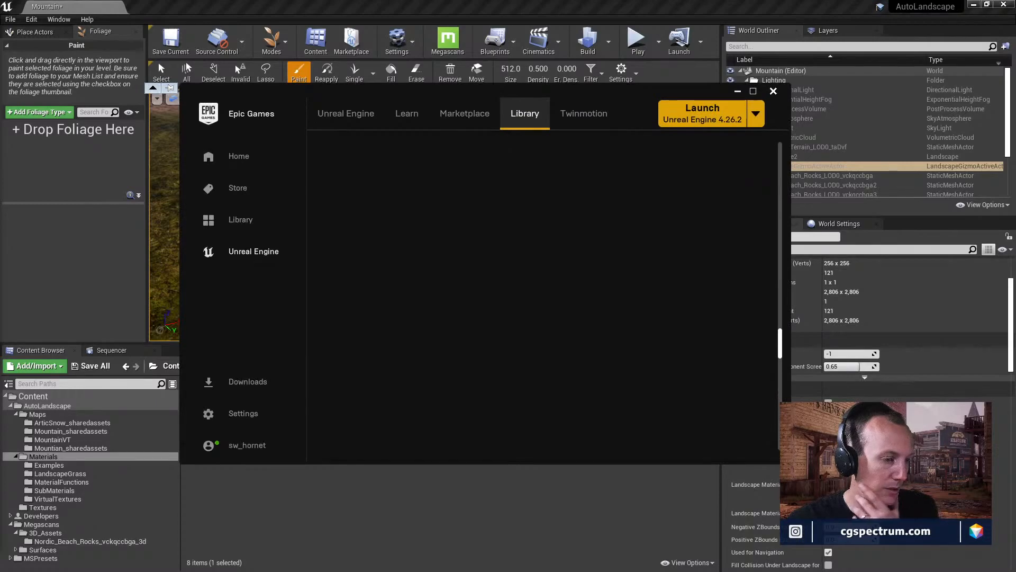
pyautogui.moveTo(233, 571); pyautogui.dragTo(343, 125)
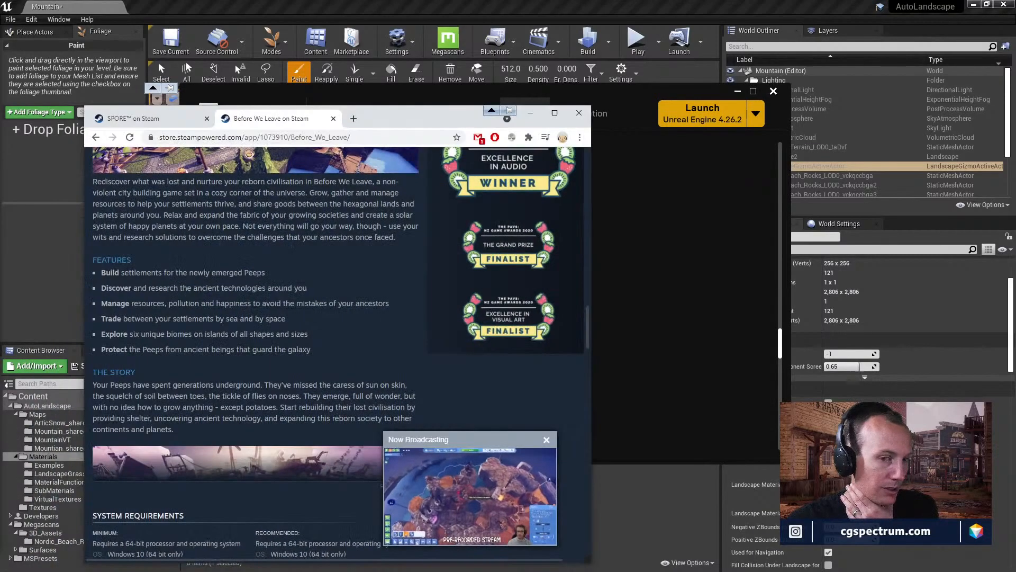
pyautogui.click(353, 119)
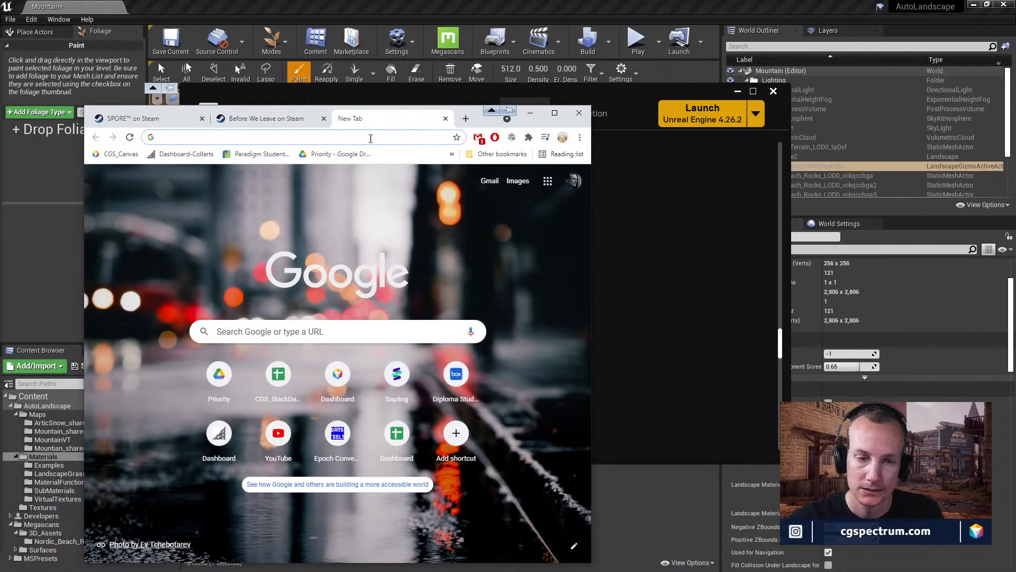
pyautogui.click(446, 118)
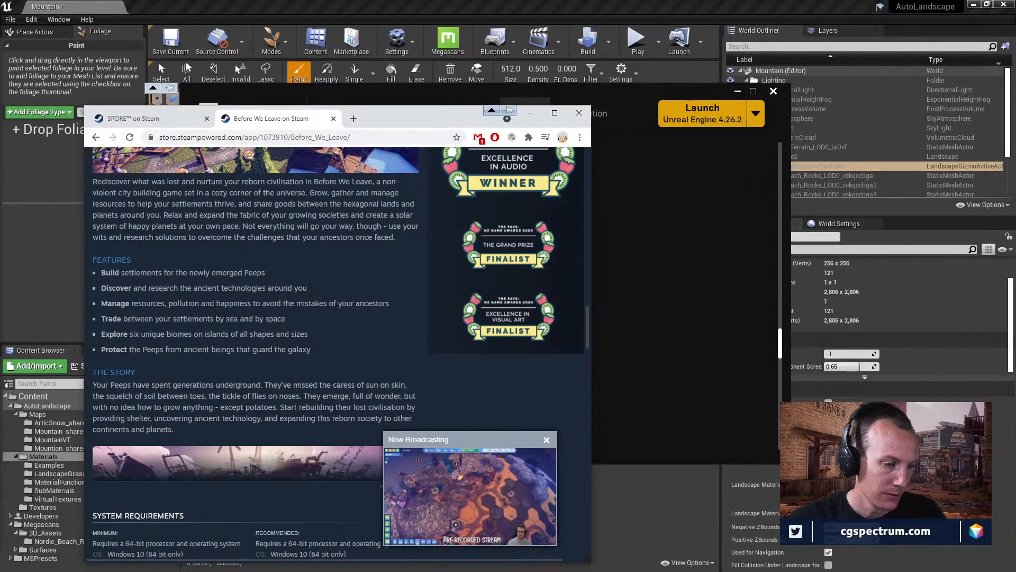
# - Switch to Slack, open the Free Unreal Engine Landscape Master Material Trailer from the library_unreal4_materials channel, and pause it at 0:02
pyautogui.hotkey('alt', 'Tab')
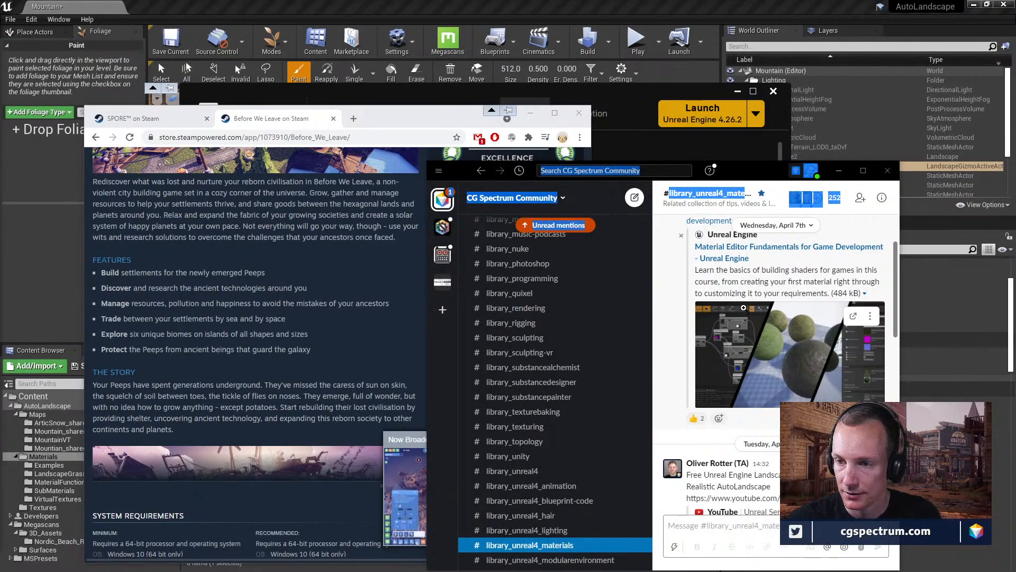
pyautogui.scroll(-3, 744, 317)
pyautogui.click(751, 371)
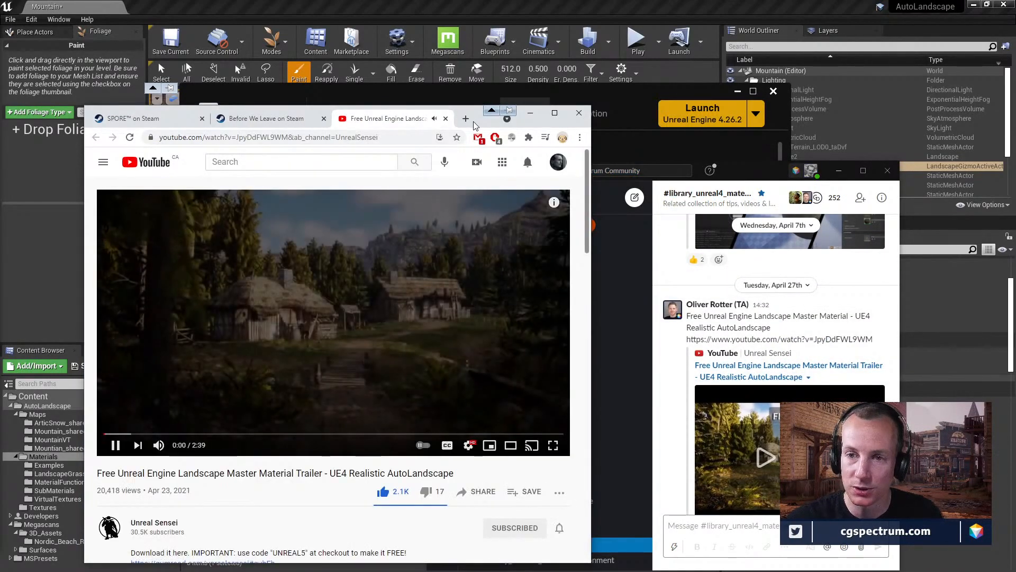
pyautogui.click(116, 446)
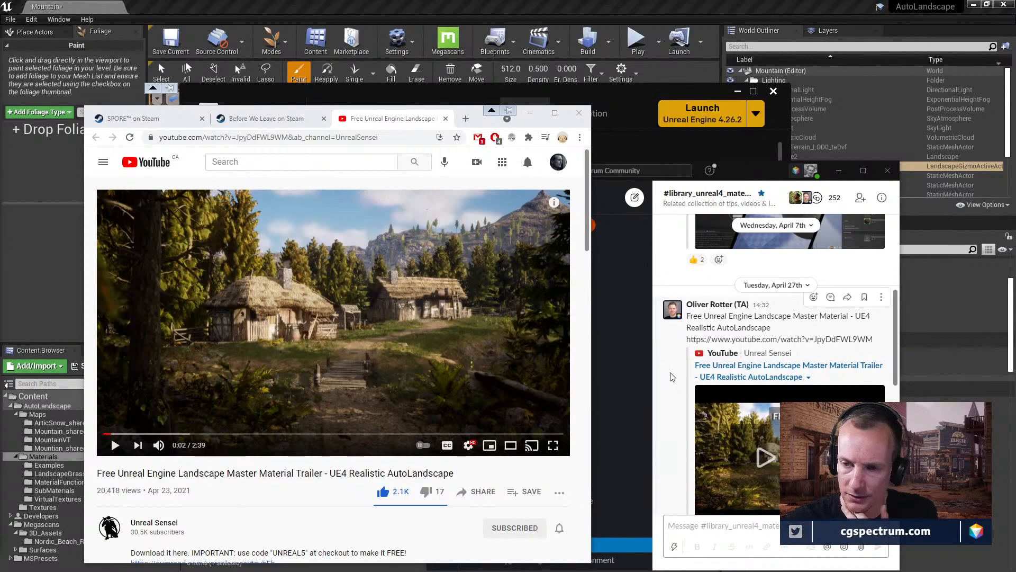
pyautogui.moveTo(757, 176); pyautogui.dragTo(785, 100)
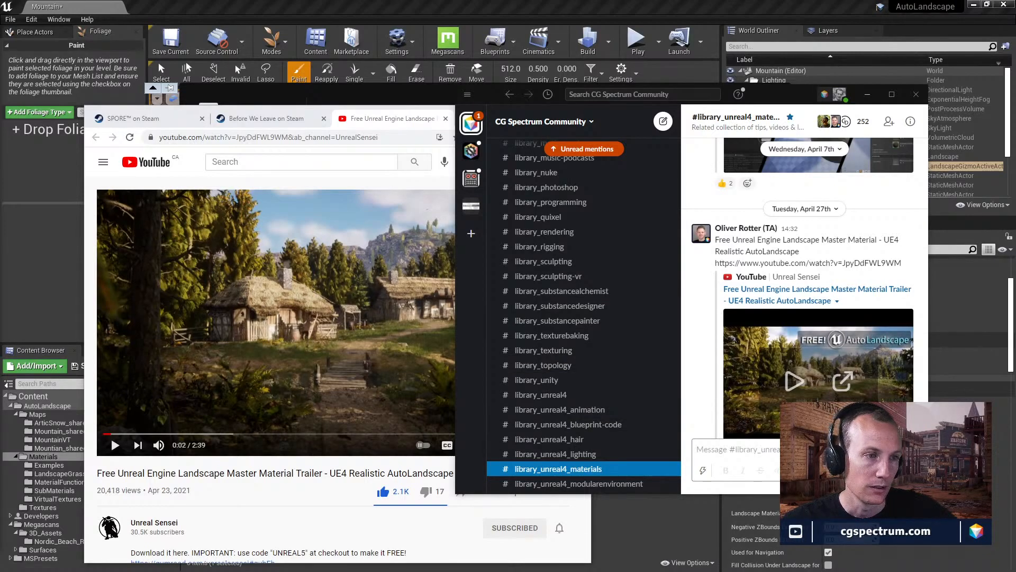
# - Bring up Discord maximized and open the CG Spectrum server's channel list
pyautogui.moveTo(0, 172); pyautogui.dragTo(598, 4)
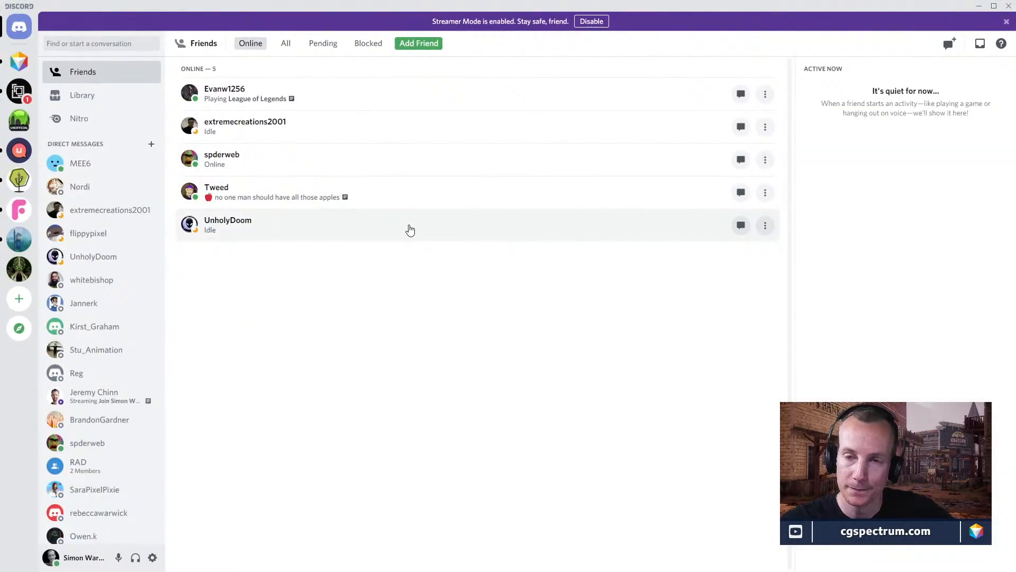
pyautogui.click(19, 61)
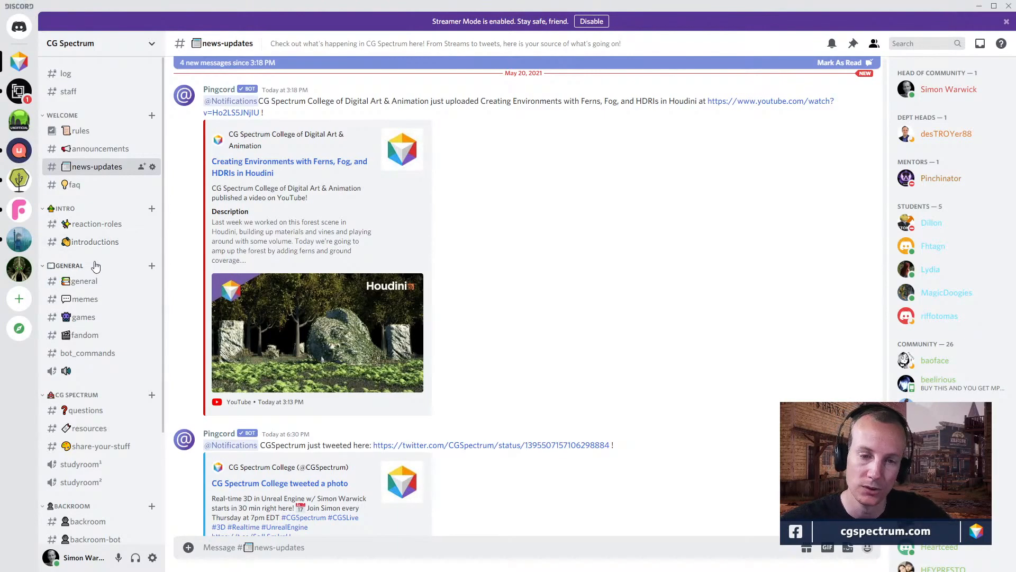
pyautogui.scroll(-2, 118, 335)
pyautogui.scroll(2, 117, 313)
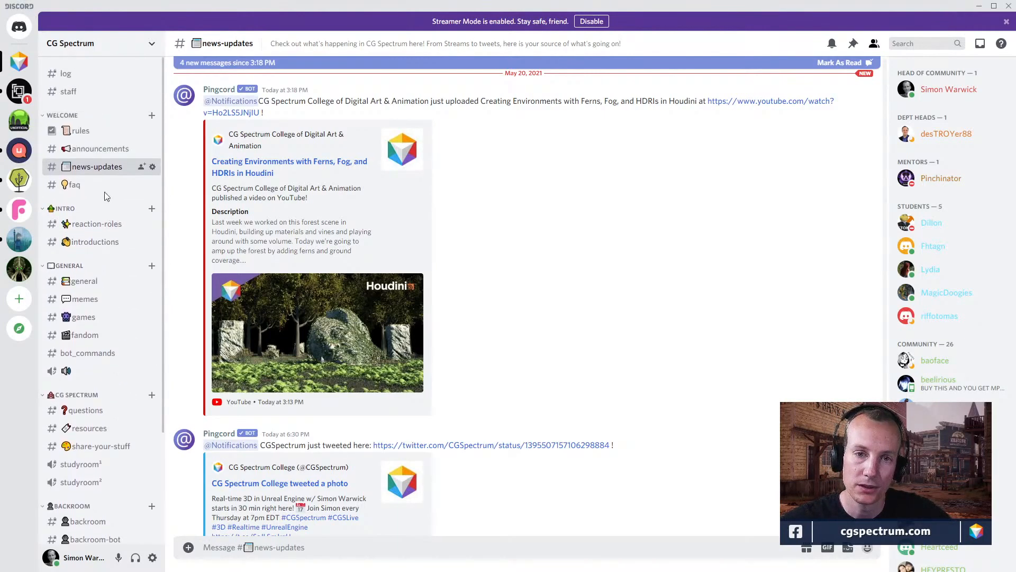
# - Open the server's rules channel and review the welcome message, rules, channel directory and CG Spectrum links
pyautogui.click(87, 134)
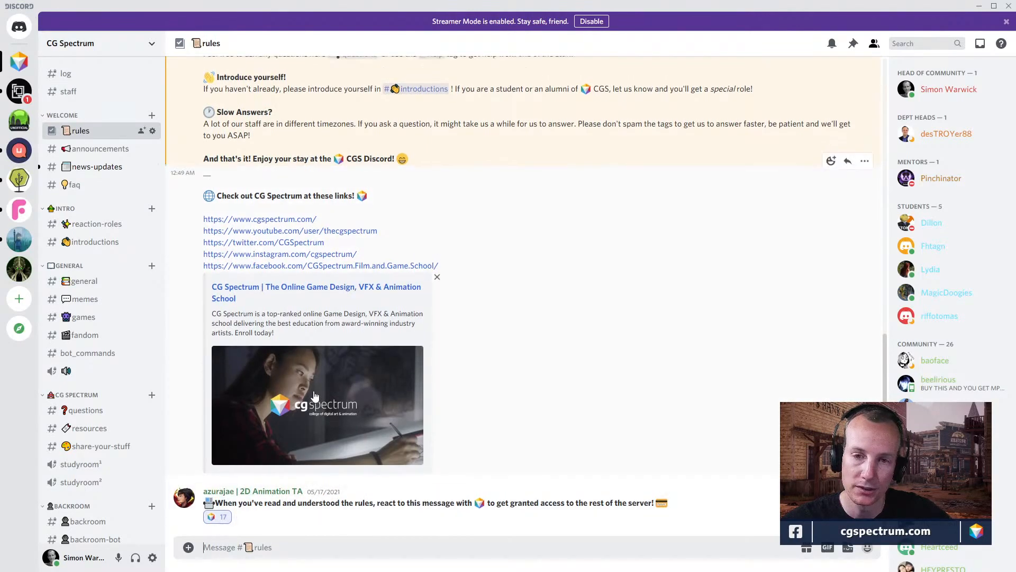
pyautogui.scroll(15, 325, 202)
pyautogui.scroll(1, 325, 202)
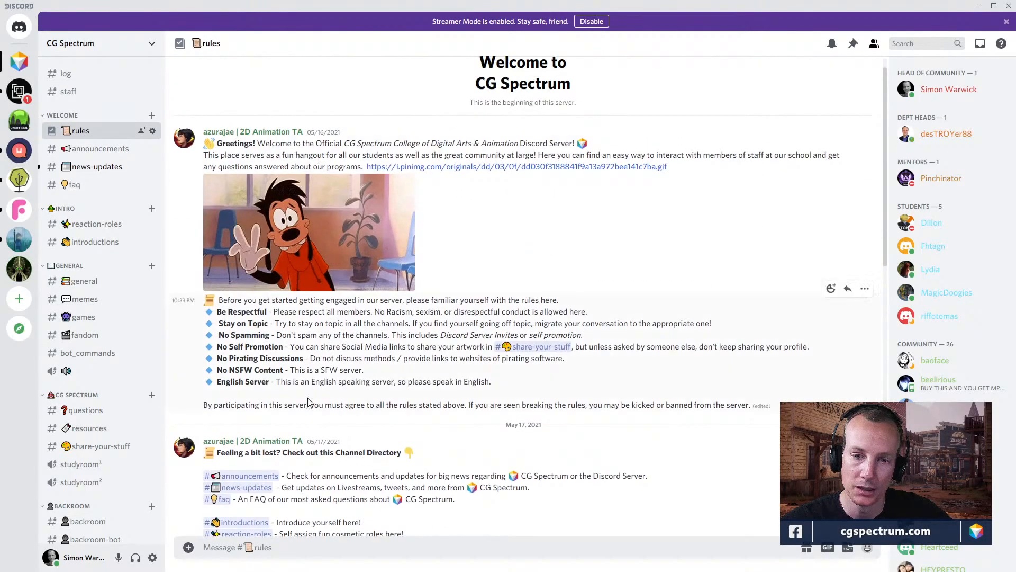
pyautogui.scroll(-1, 369, 377)
pyautogui.scroll(-10, 369, 377)
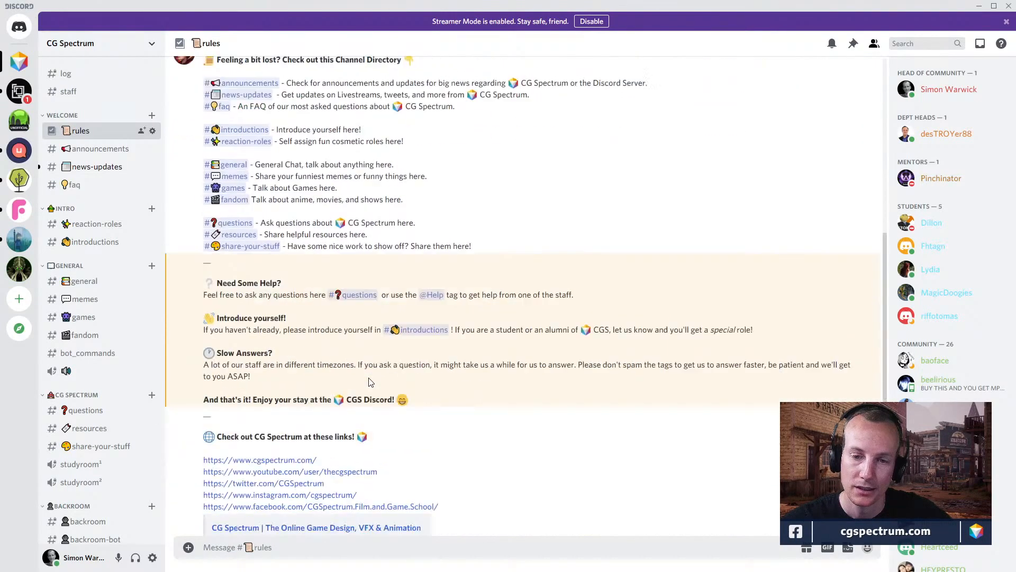
pyautogui.scroll(-2, 112, 254)
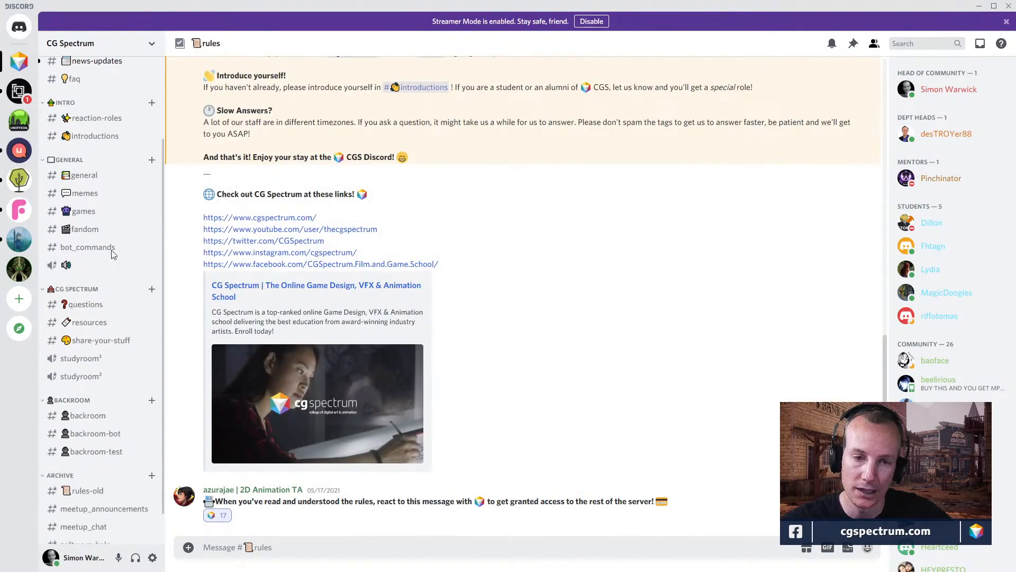
pyautogui.scroll(2, 116, 269)
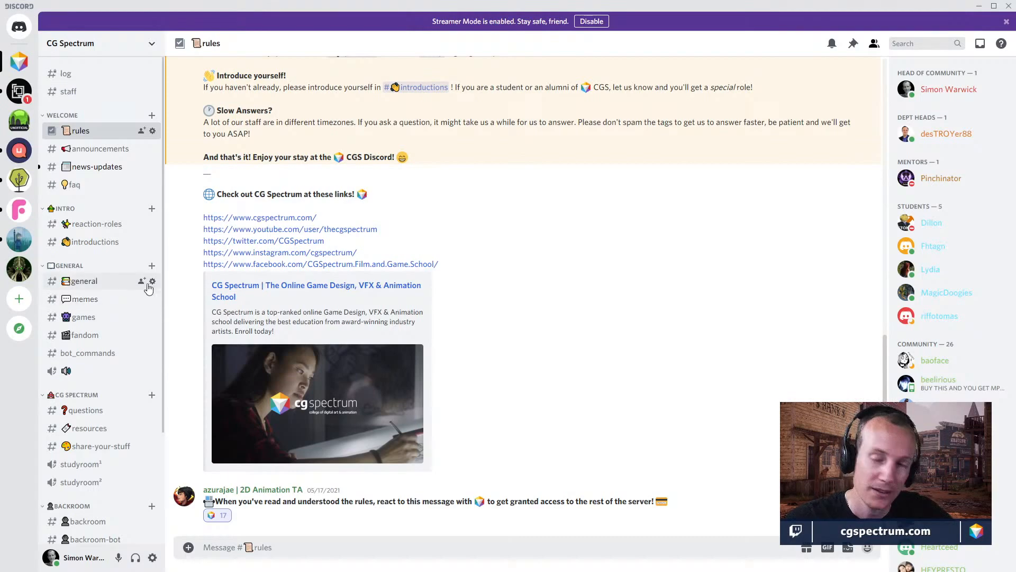
# - Restore Discord to a floating window and arrange it side by side with the Slack CG Spectrum Community window, showing both channel lists
pyautogui.moveTo(897, 8); pyautogui.dragTo(635, 213)
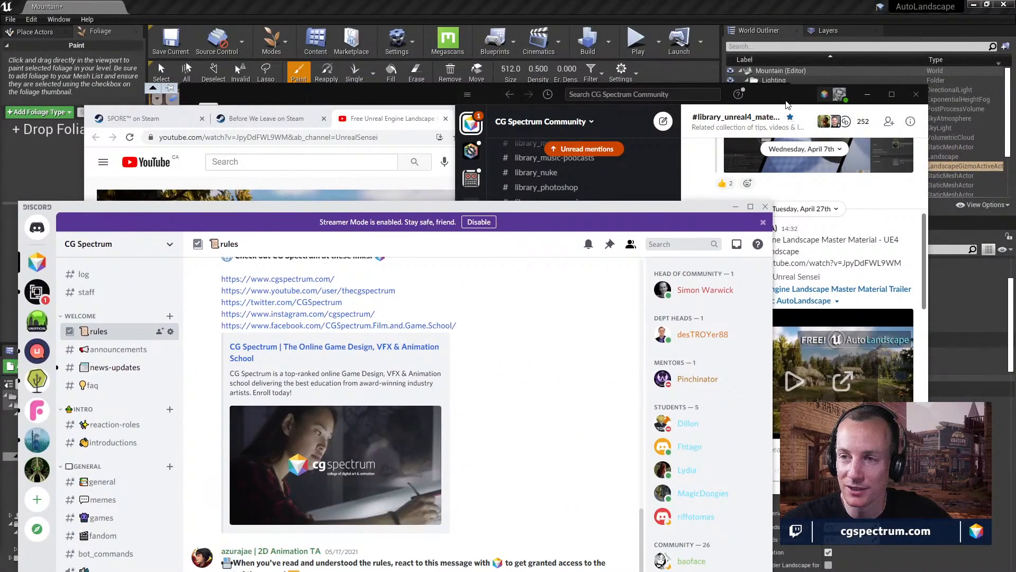
pyautogui.moveTo(791, 103); pyautogui.dragTo(796, 72)
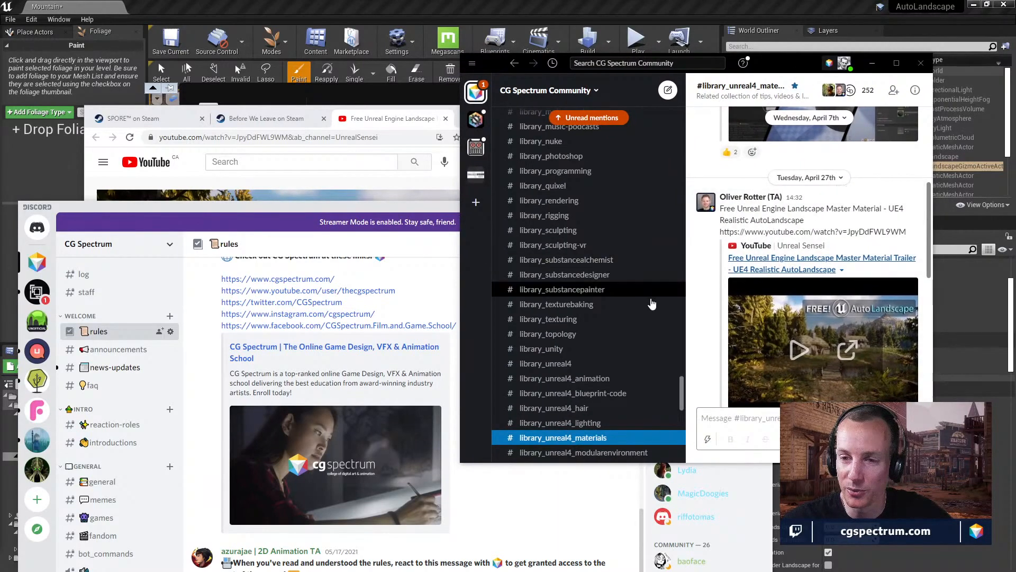
pyautogui.scroll(3, 642, 322)
pyautogui.scroll(2, 642, 322)
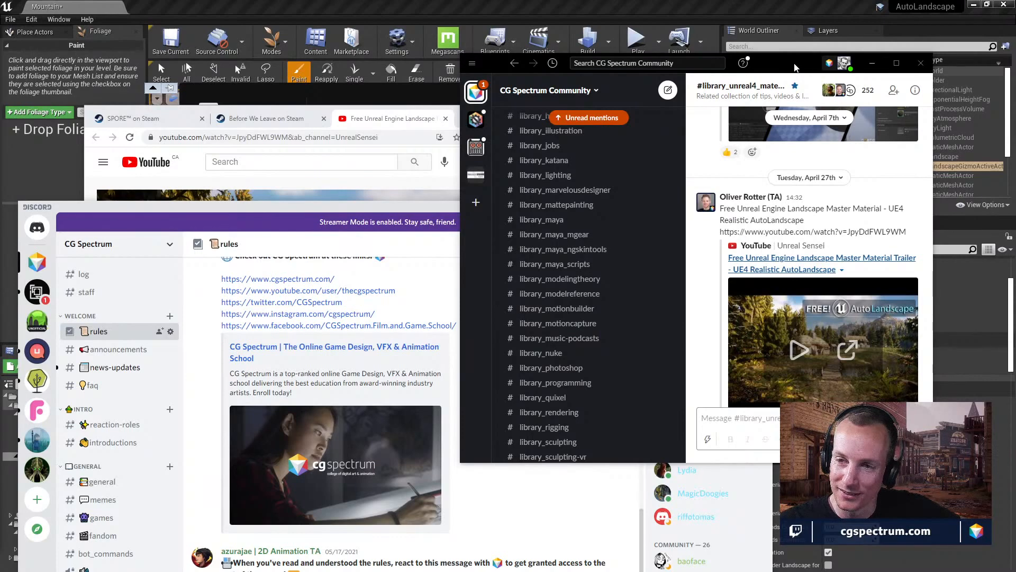
pyautogui.moveTo(795, 67); pyautogui.dragTo(818, 65)
pyautogui.moveTo(343, 201); pyautogui.dragTo(358, 123)
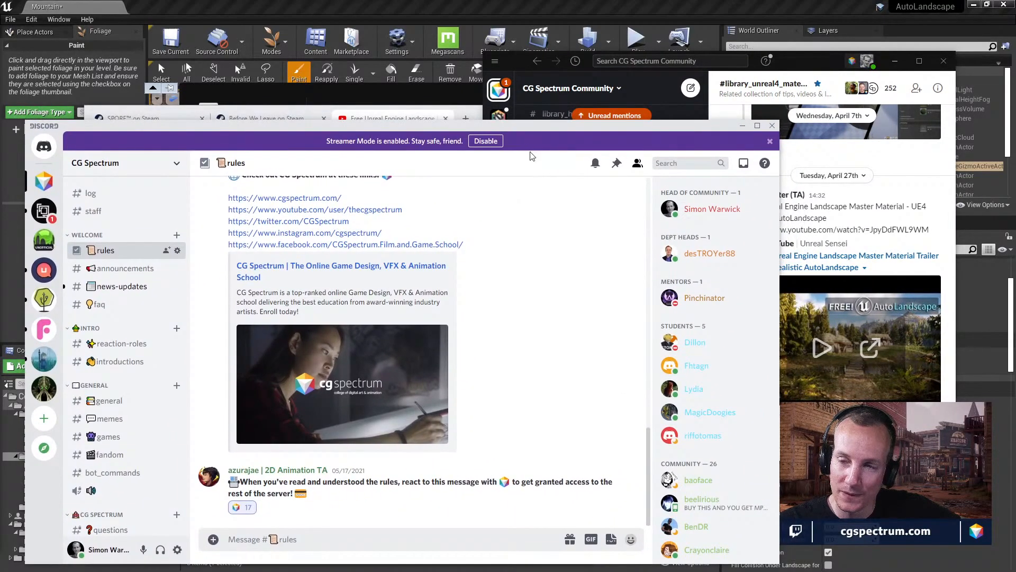
pyautogui.moveTo(809, 66); pyautogui.dragTo(834, 59)
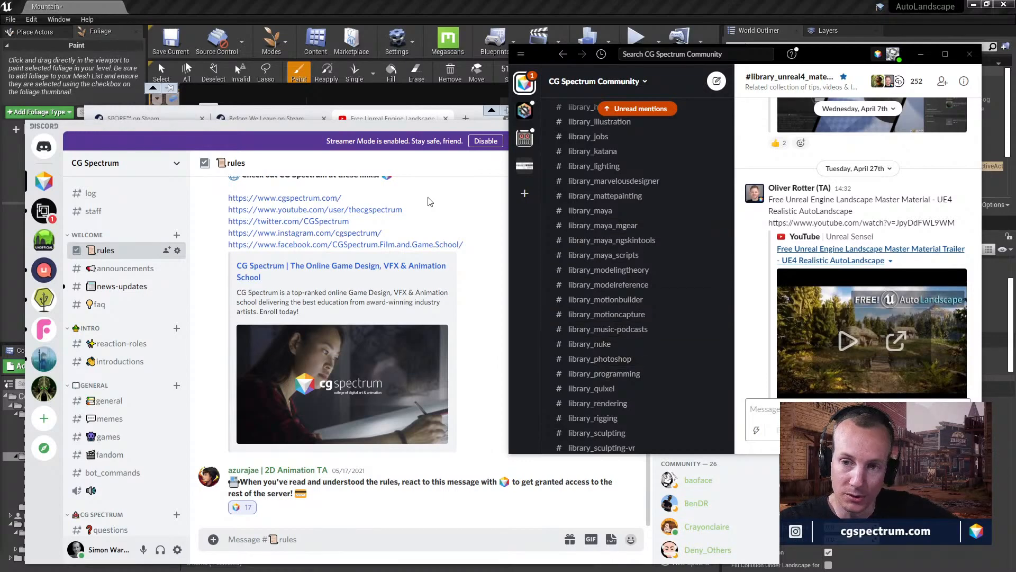
# - Bring the Discord window in front of Slack, look through the CG Spectrum server's channel categories, and reposition the window
pyautogui.moveTo(328, 129); pyautogui.dragTo(333, 100)
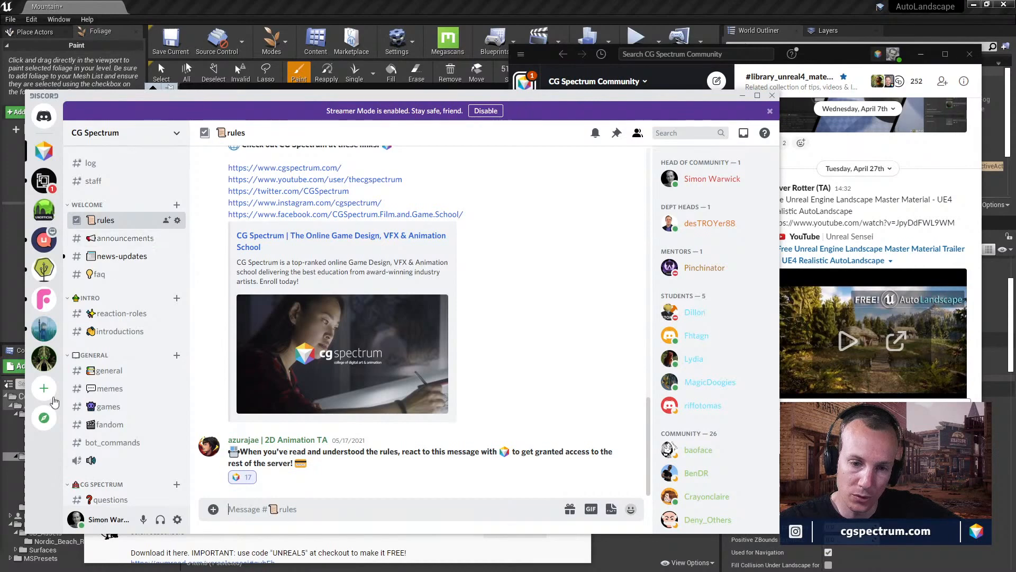
pyautogui.scroll(-2, 125, 414)
pyautogui.scroll(2, 126, 415)
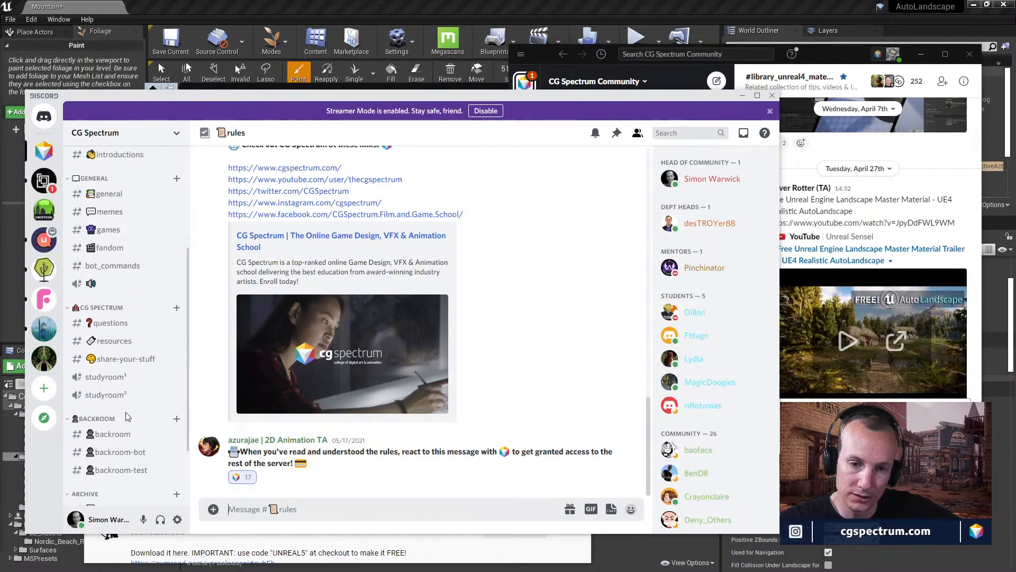
pyautogui.scroll(1, 128, 416)
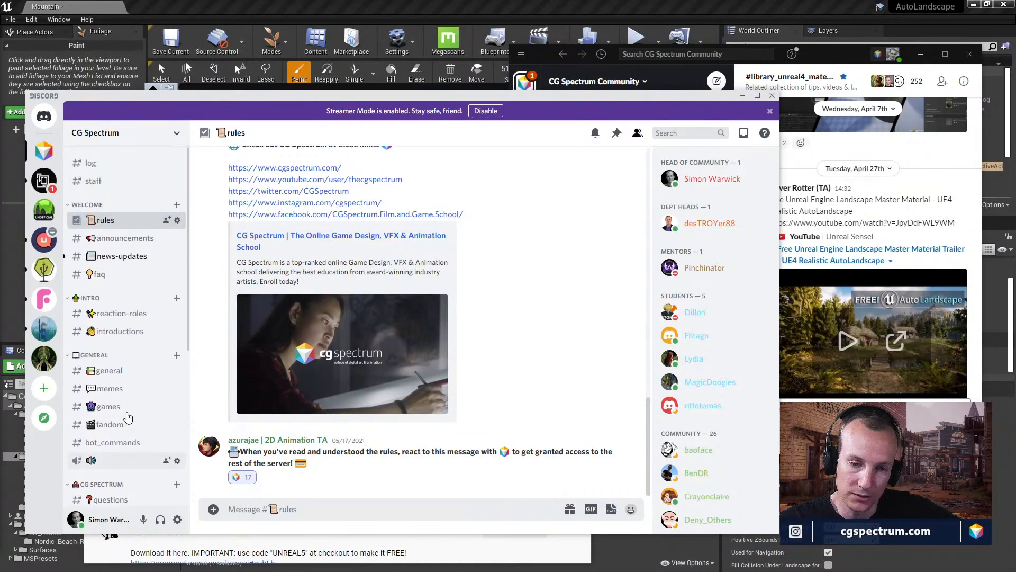
pyautogui.scroll(-1, 128, 417)
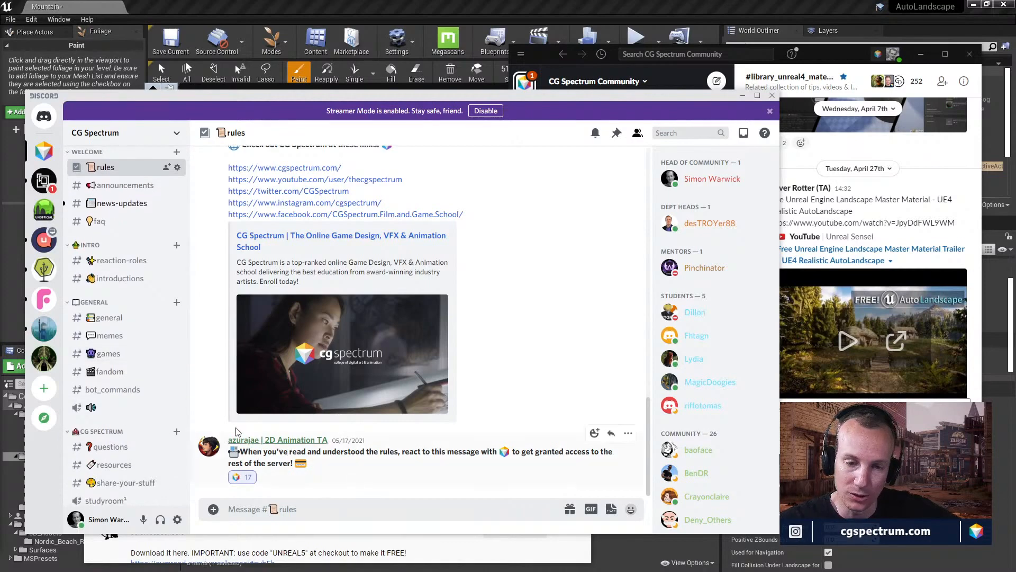
pyautogui.scroll(2, 151, 404)
pyautogui.scroll(-2, 151, 403)
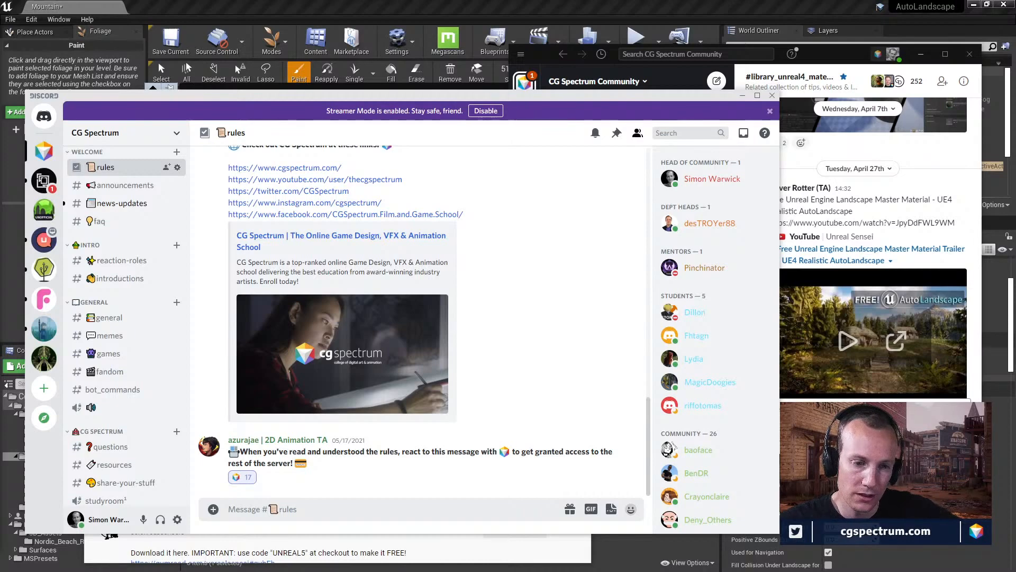
pyautogui.moveTo(549, 100); pyautogui.dragTo(735, 118)
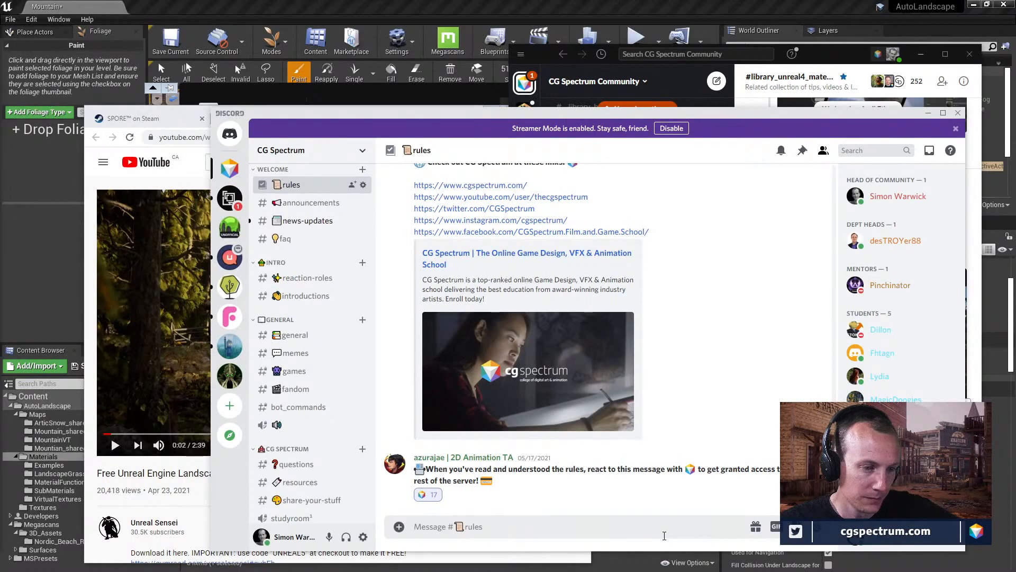
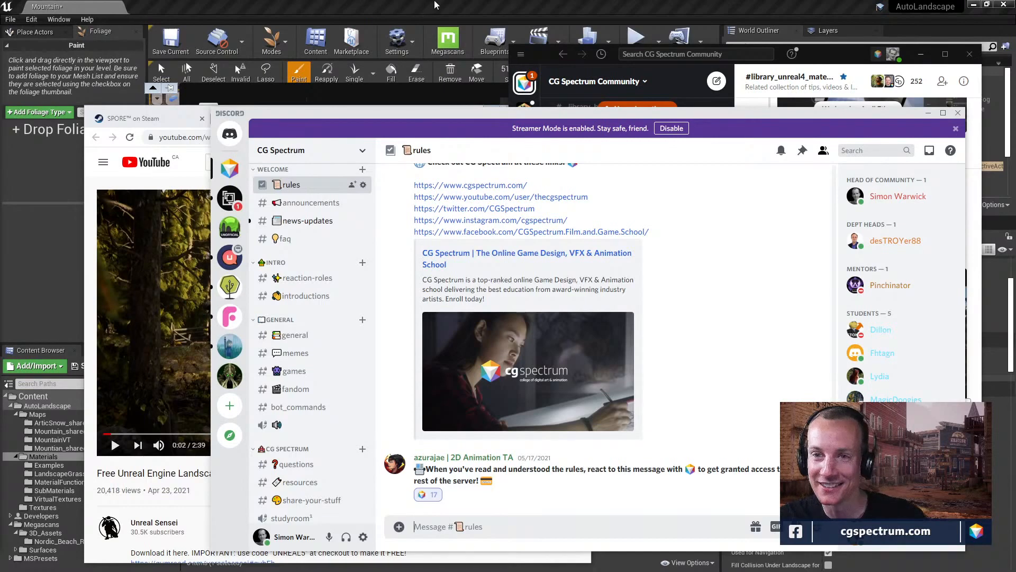
# - Return to the Unreal Engine editor and fly across the mountain landscape to inspect the Virtual Texture Blend With Megascans Example rocks
pyautogui.click(435, 5)
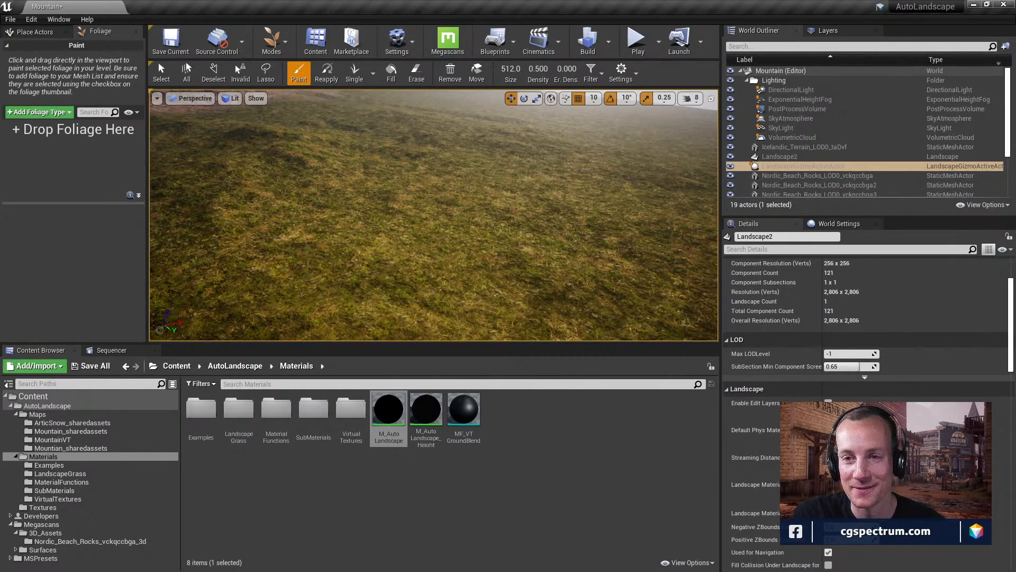
pyautogui.moveTo(435, 215)
pyautogui.mouseDown(button='right')
pyautogui.moveTo(471, 164)
pyautogui.moveTo(455, 172)
pyautogui.moveTo(465, 289)
pyautogui.mouseUp(button='right')
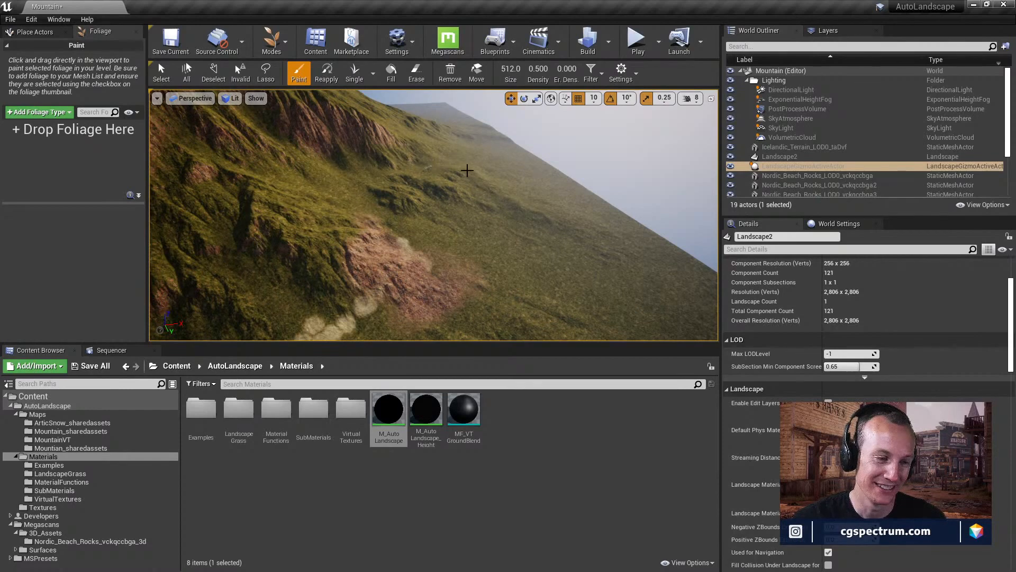
pyautogui.press('w')
pyautogui.moveTo(468, 171); pyautogui.dragTo(482, 200, button='right')
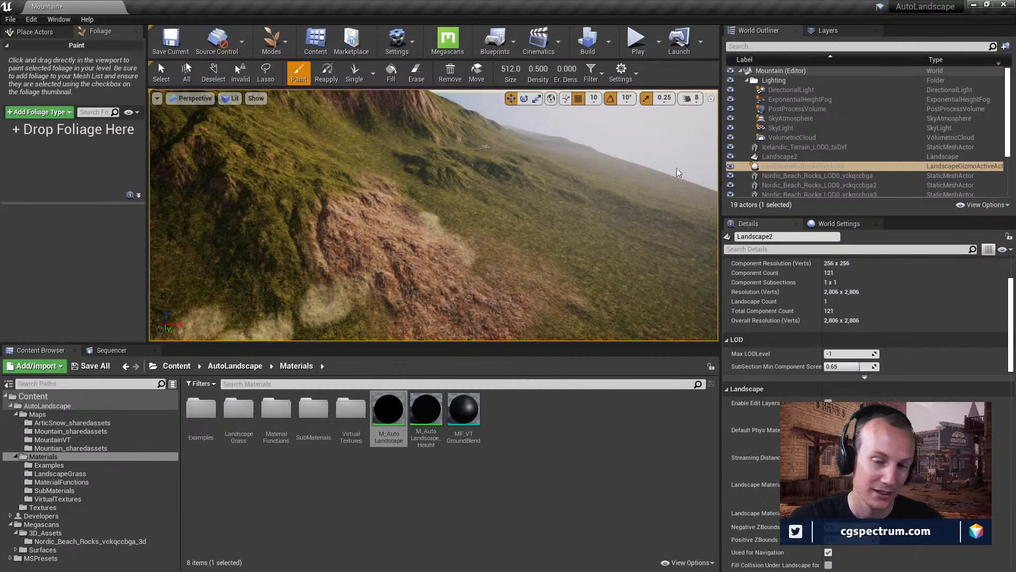
pyautogui.moveTo(607, 192)
pyautogui.mouseDown(button='right')
pyautogui.moveTo(585, 191)
pyautogui.moveTo(607, 180)
pyautogui.moveTo(591, 183)
pyautogui.mouseUp(button='right')
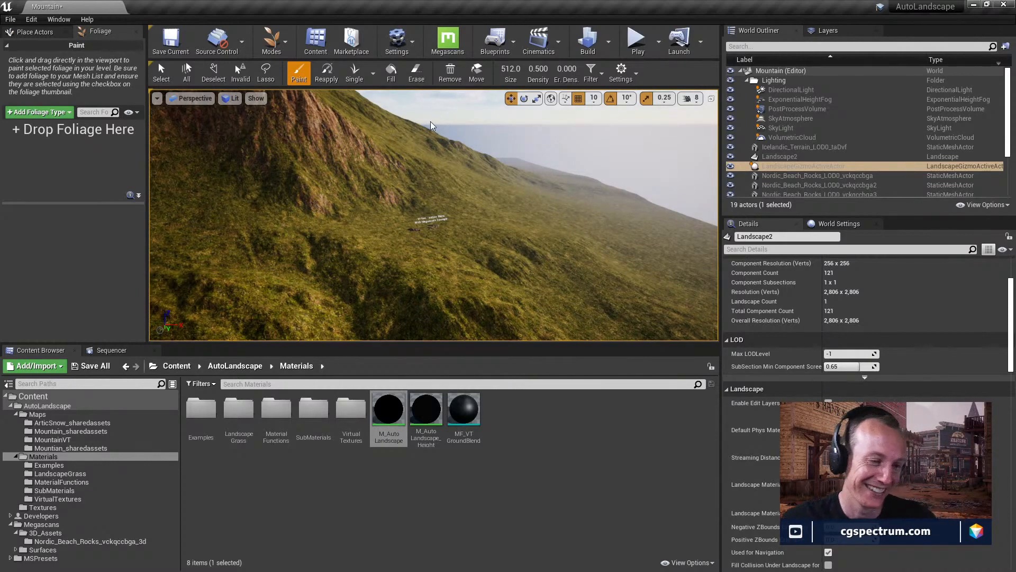
pyautogui.press('w')
pyautogui.moveTo(458, 174); pyautogui.dragTo(483, 166, button='right')
pyautogui.press('w')
pyautogui.press('w')
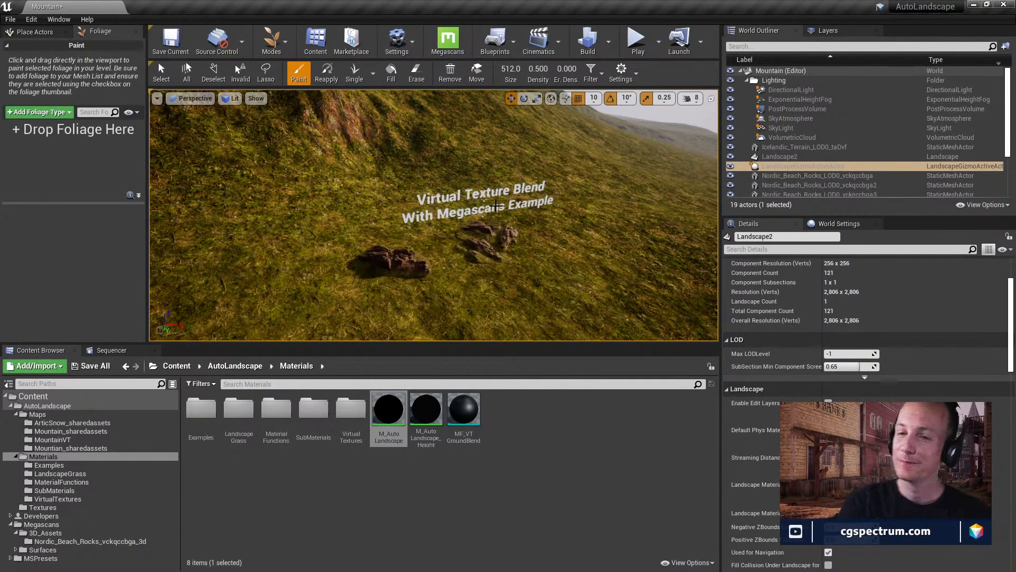
pyautogui.moveTo(507, 211); pyautogui.dragTo(511, 237, button='right')
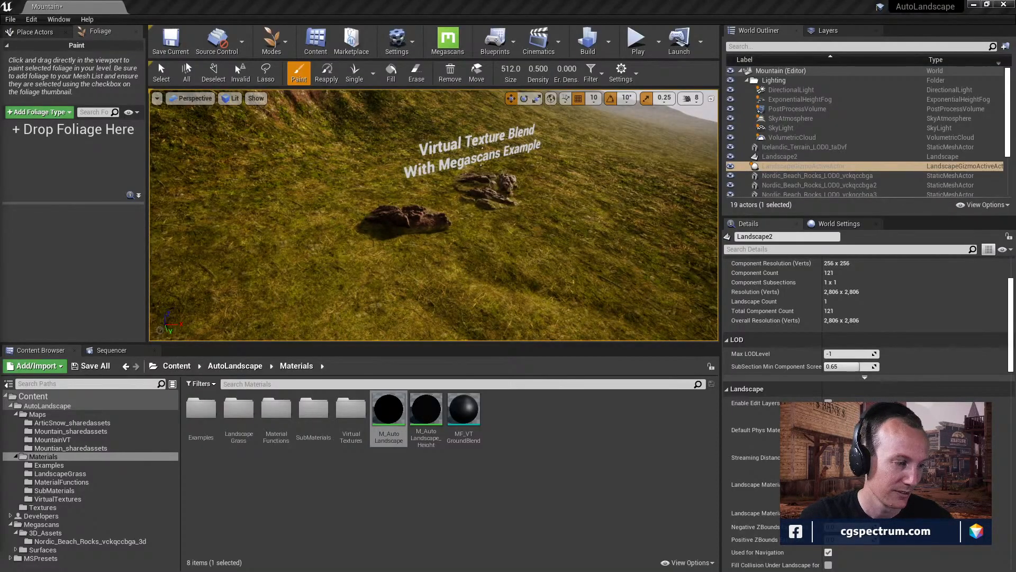
# - Switch to the Free Unreal Engine Landscape Master Material Trailer on YouTube, maximize the browser, and expand the video's description
pyautogui.hotkey('alt', 'Tab')
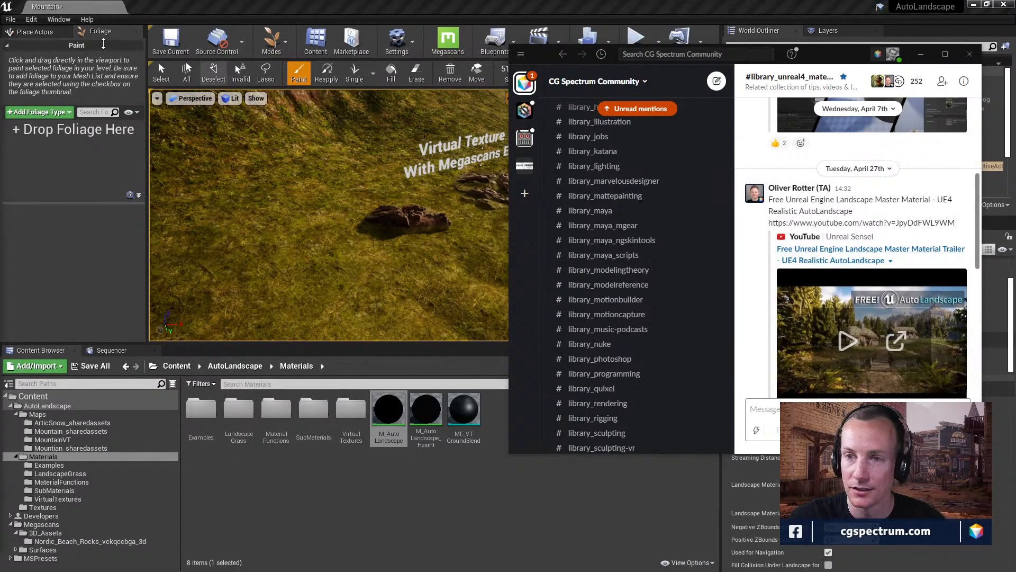
pyautogui.moveTo(0, 16); pyautogui.dragTo(592, 1)
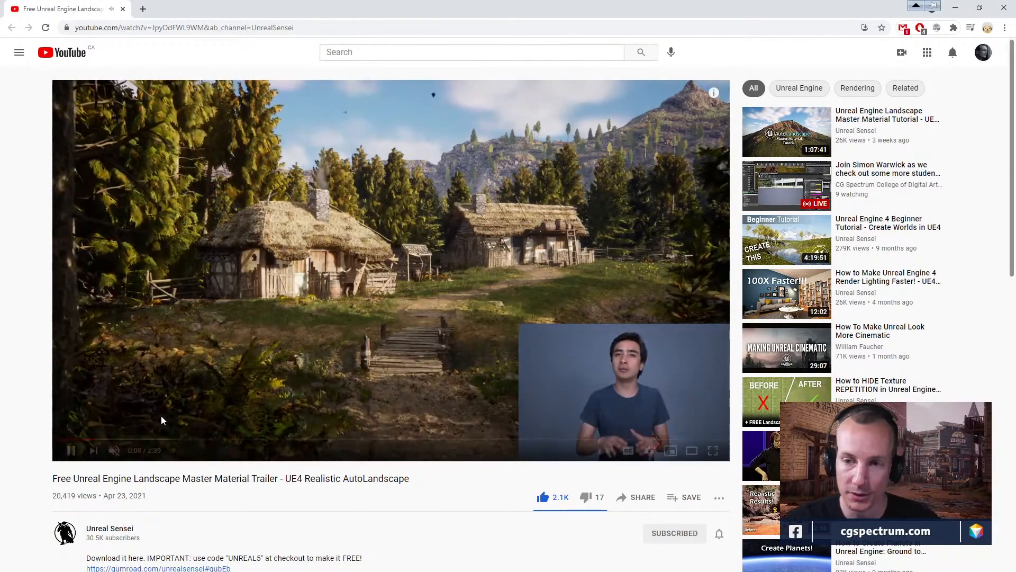
pyautogui.scroll(-4, 167, 461)
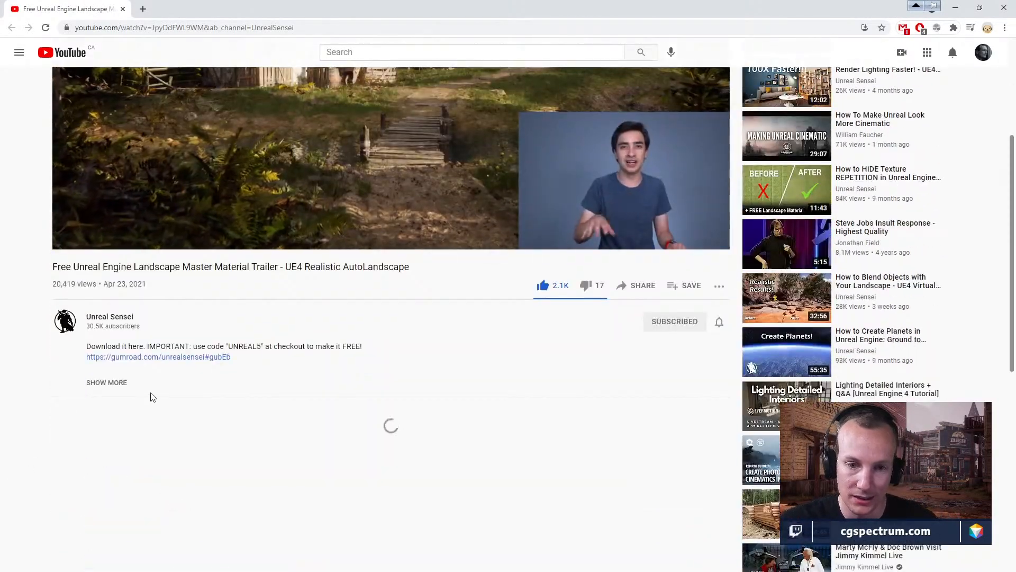
pyautogui.click(118, 389)
pyautogui.scroll(-1, 56, 433)
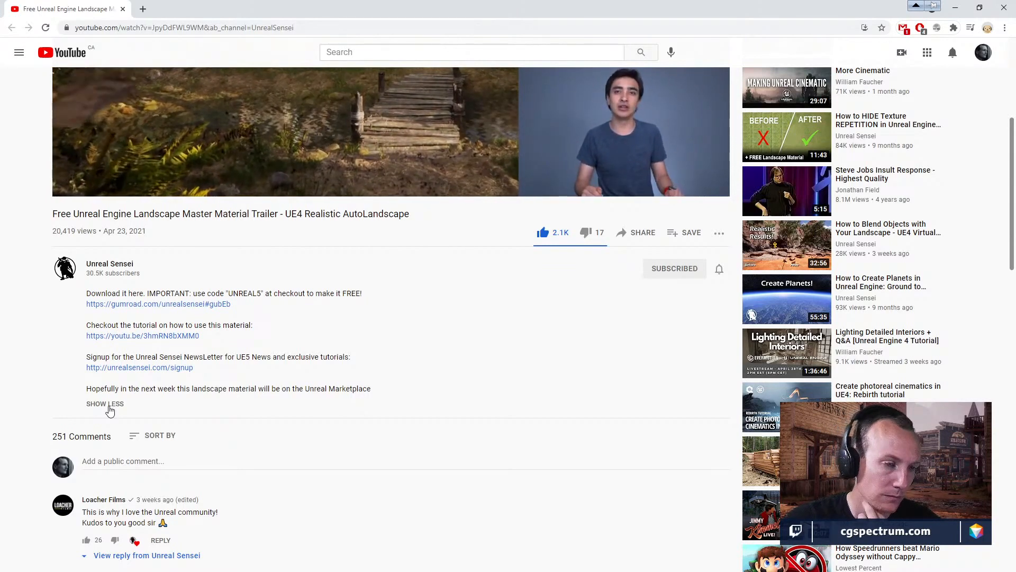
# - Review the trailer's download, tutorial and newsletter links in the description while the video plays
pyautogui.scroll(2, 110, 411)
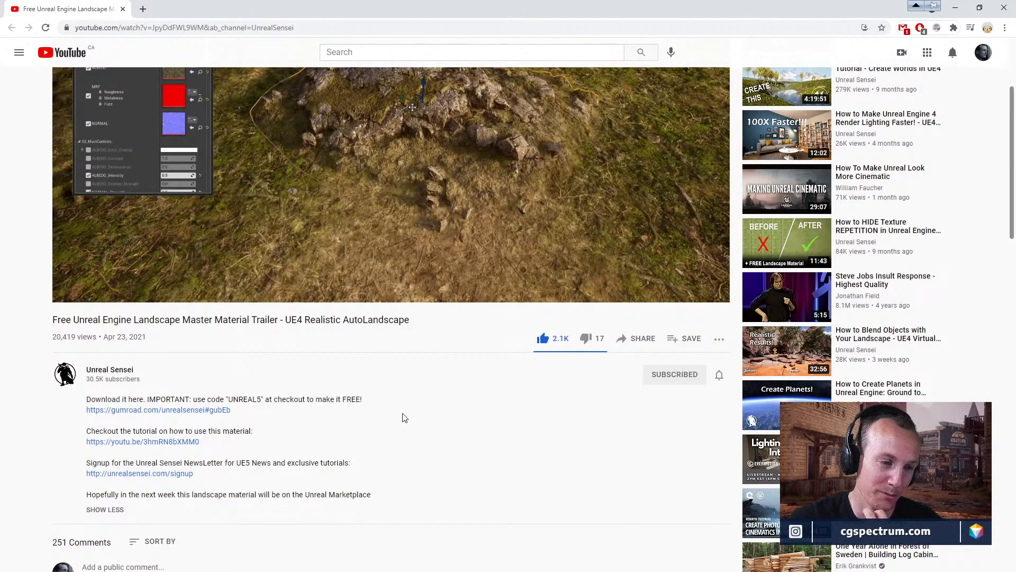
pyautogui.scroll(1, 404, 418)
pyautogui.scroll(-1, 403, 418)
pyautogui.scroll(1, 403, 418)
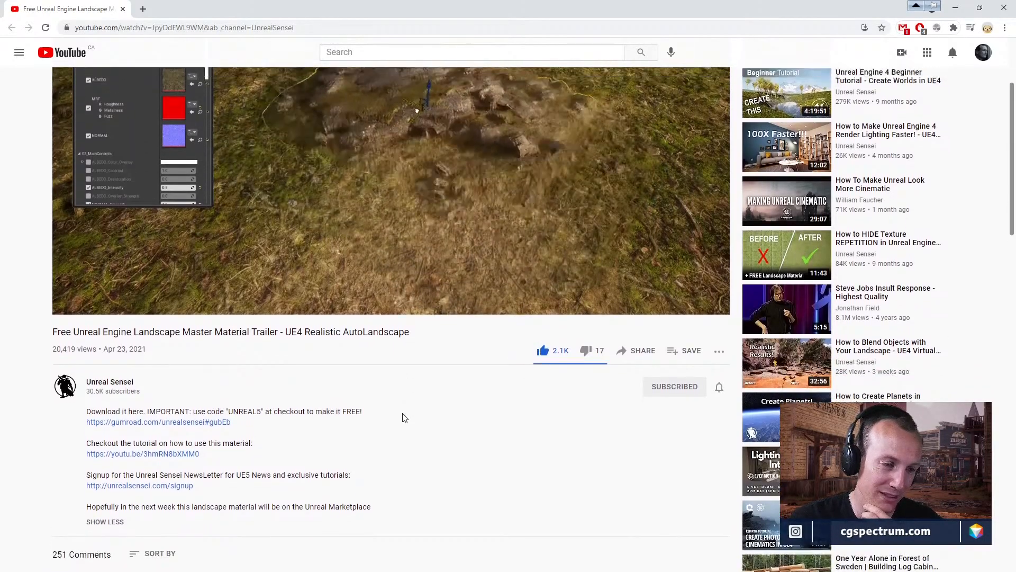
pyautogui.scroll(1, 404, 422)
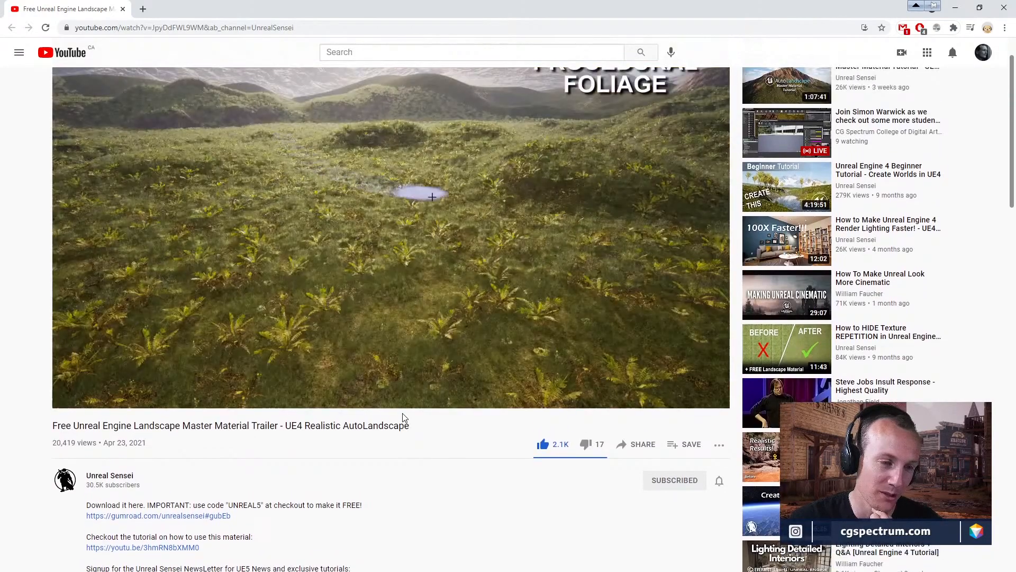
pyautogui.scroll(-3, 405, 465)
pyautogui.scroll(1, 378, 425)
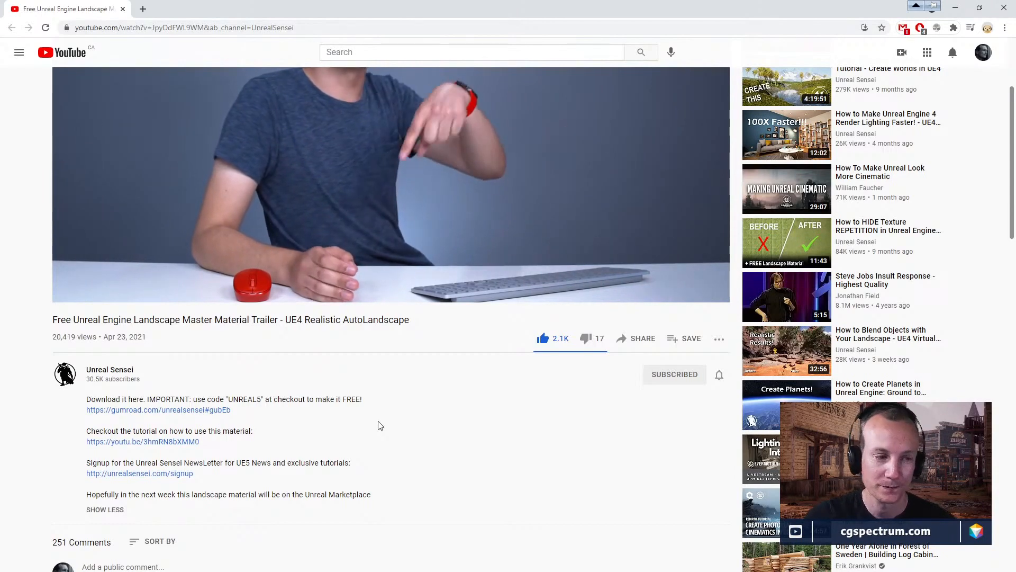
# - Open the playing trailer's video options and restore the browser to a floating window over the Unreal Engine editor
pyautogui.scroll(2, 379, 424)
pyautogui.rightClick(465, 217)
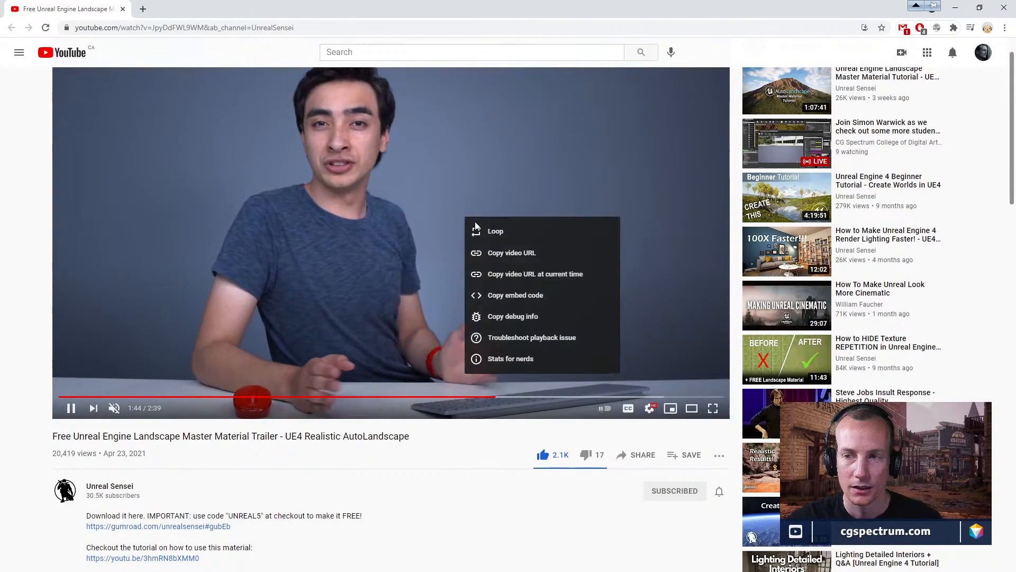
pyautogui.scroll(1, 508, 233)
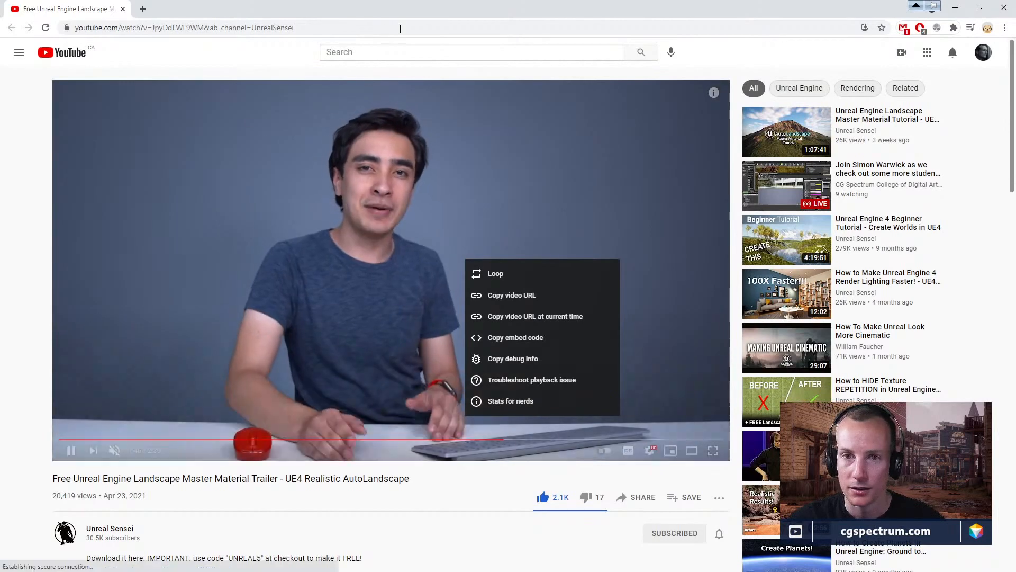
pyautogui.moveTo(448, 8); pyautogui.dragTo(318, 248)
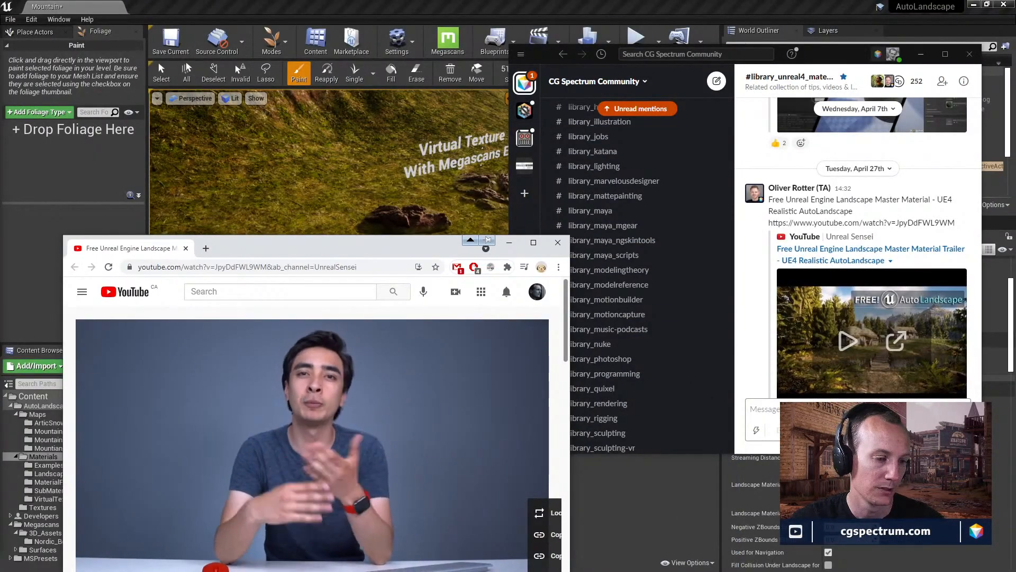
# - Switch to the Epic Games Launcher, maximize it, and show the Marketplace's Free For The Month products
pyautogui.hotkey('alt', 'Tab')
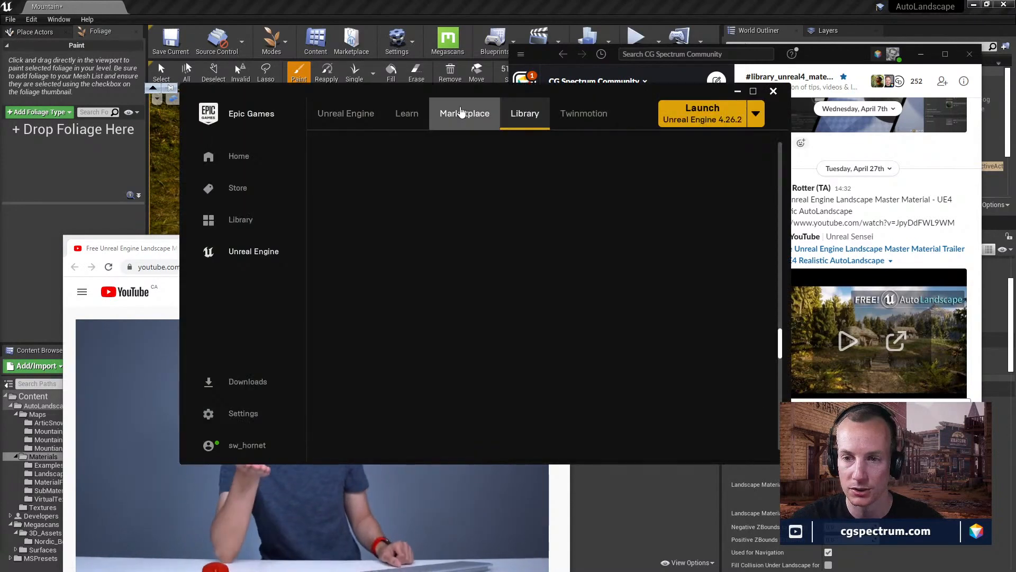
pyautogui.click(472, 121)
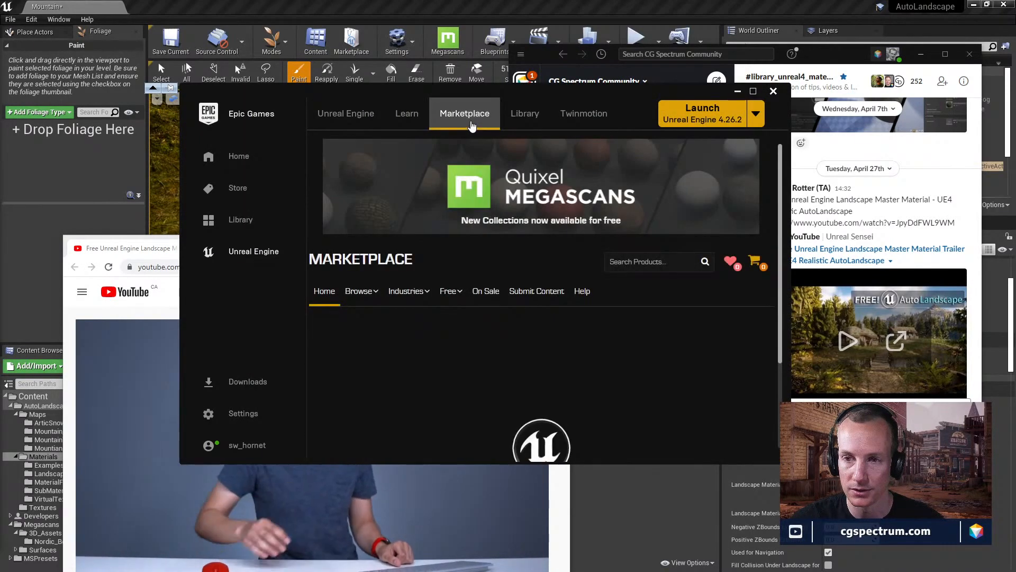
pyautogui.click(448, 290)
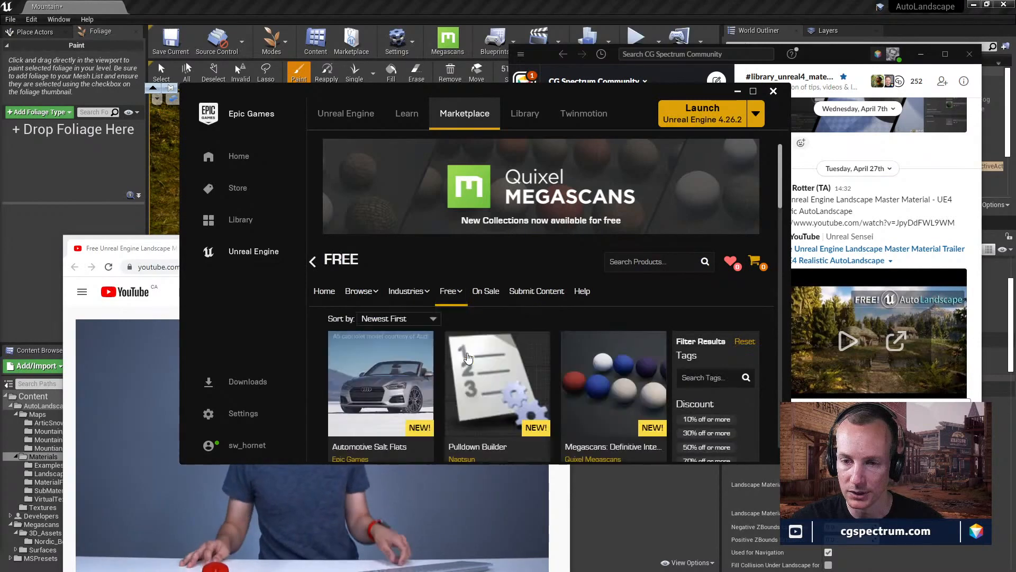
pyautogui.moveTo(592, 92); pyautogui.dragTo(606, 1)
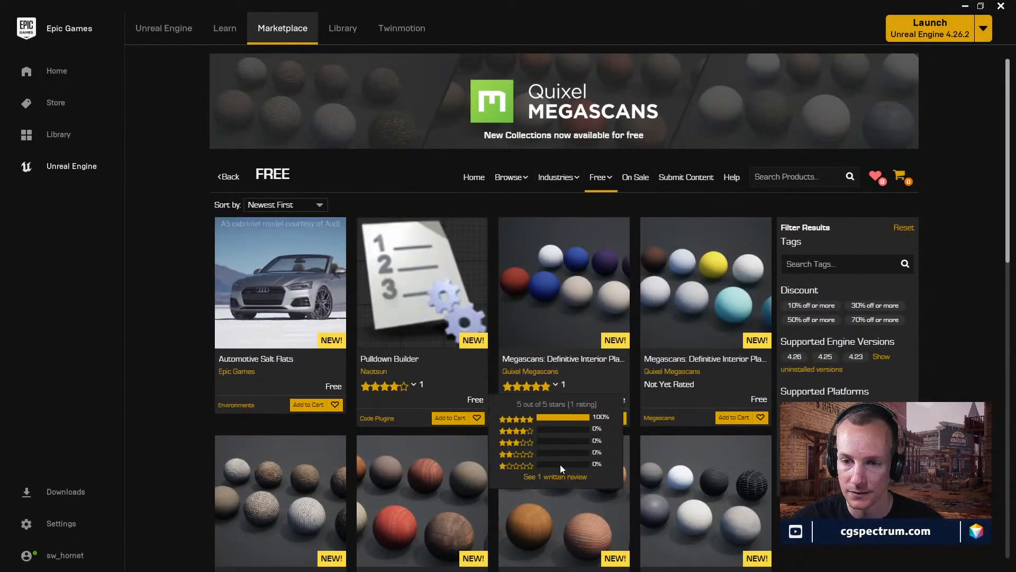
pyautogui.moveTo(604, 178)
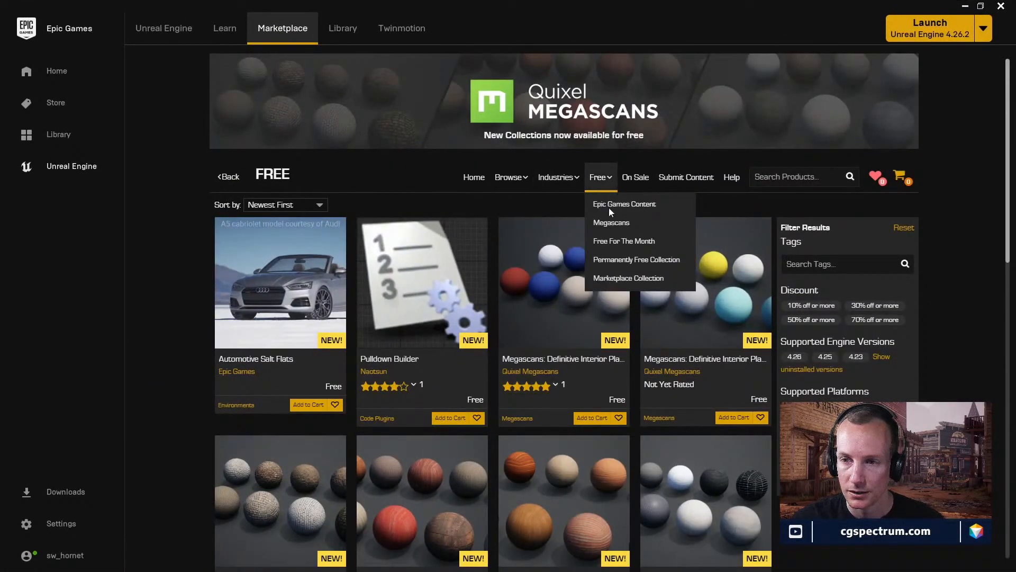
pyautogui.click(615, 242)
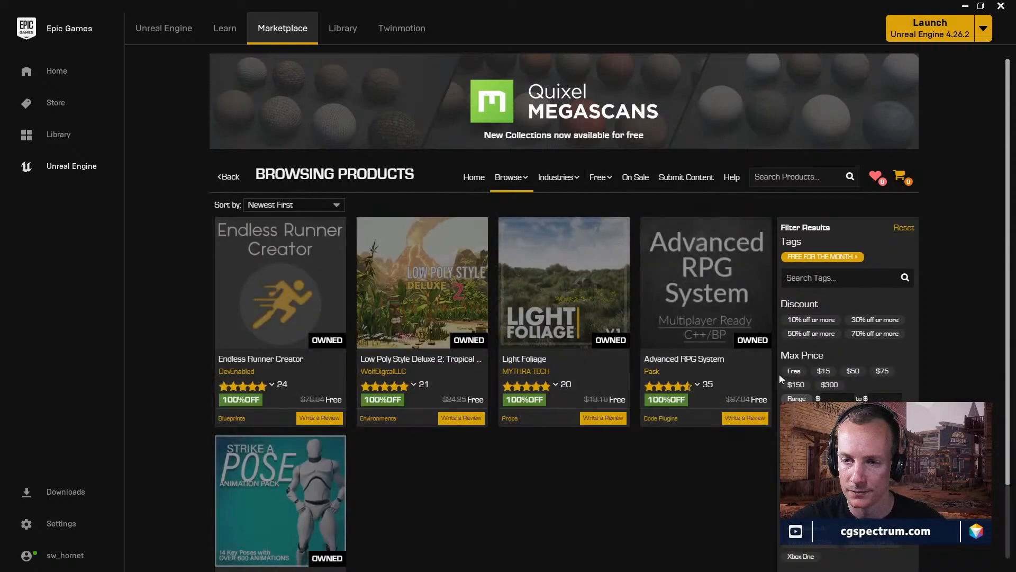
# - Open the Strike A Pose - Animation Pack product page and look through its description and preview images up to the last one
pyautogui.scroll(-2, 741, 418)
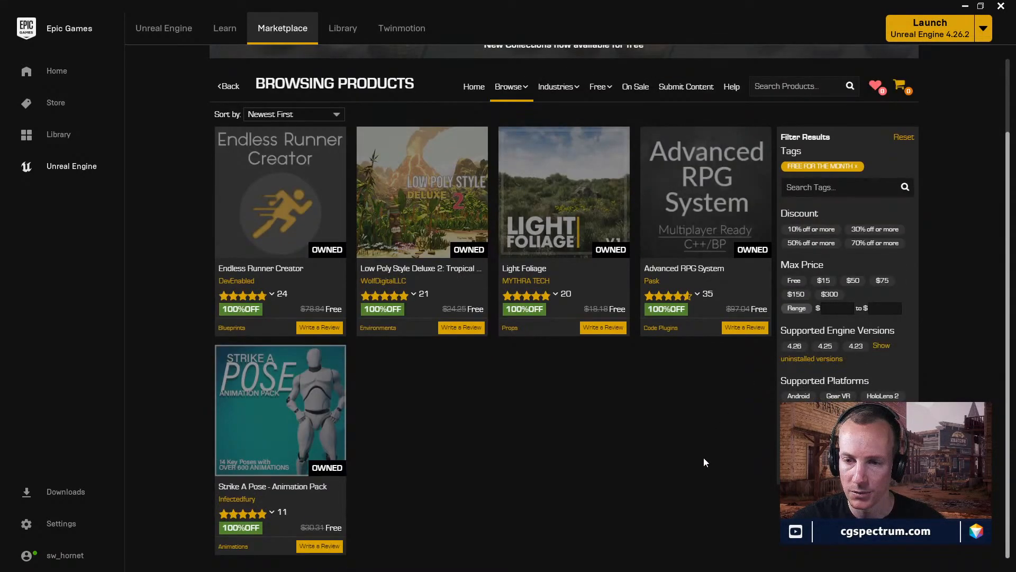
pyautogui.click(297, 490)
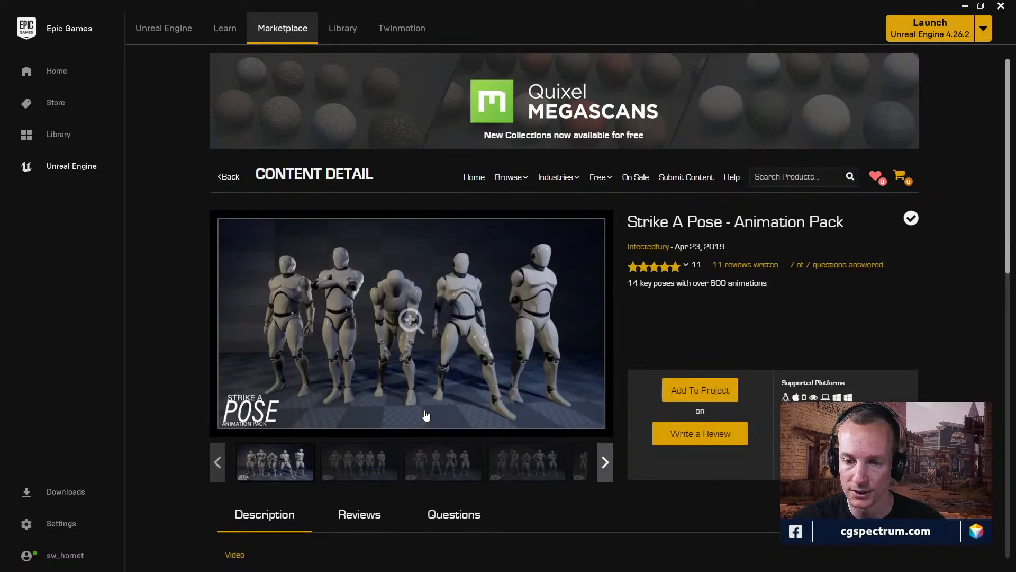
pyautogui.scroll(-3, 416, 410)
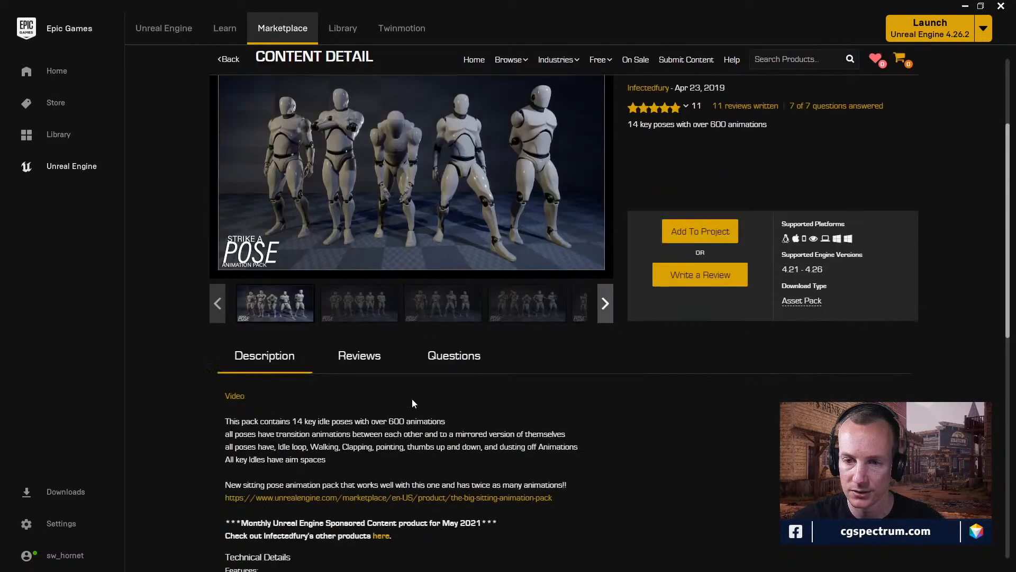
pyautogui.click(605, 304)
pyautogui.click(605, 304)
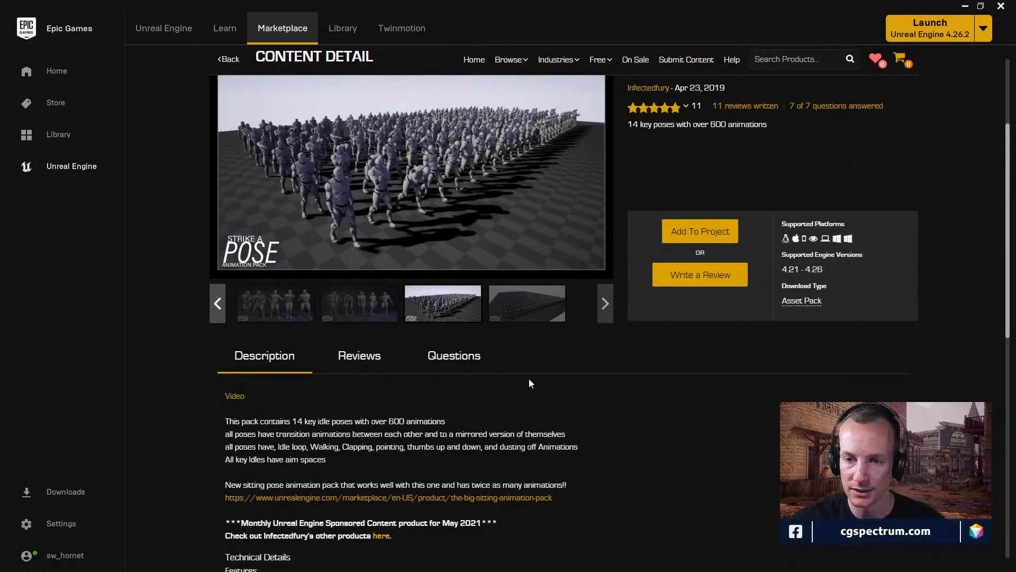
pyautogui.scroll(1, 530, 387)
pyautogui.scroll(1, 532, 413)
pyautogui.click(530, 411)
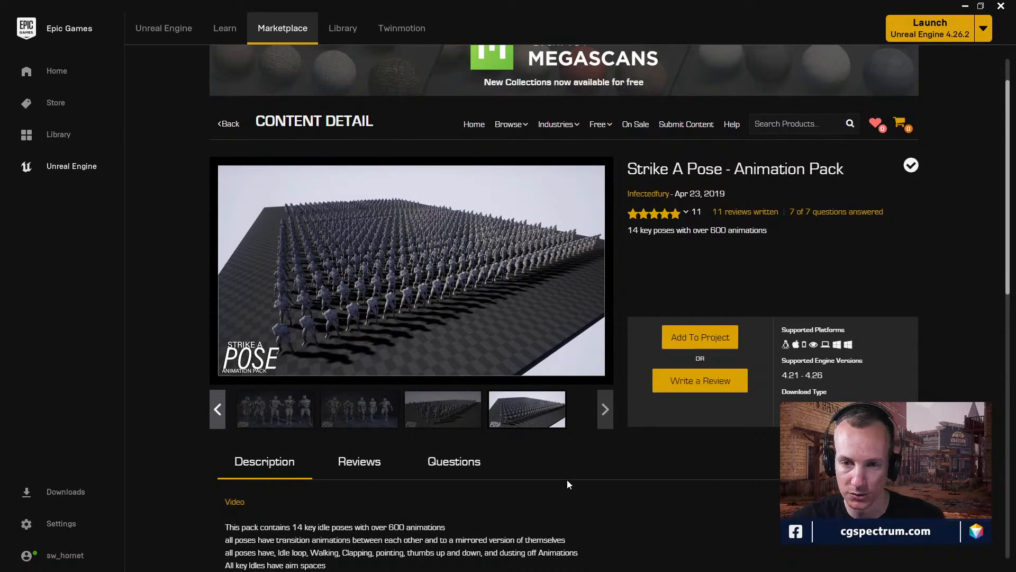
# - Read through the Strike A Pose description and technical details, and return to the Free For The Month products
pyautogui.scroll(-3, 568, 484)
pyautogui.scroll(2, 565, 491)
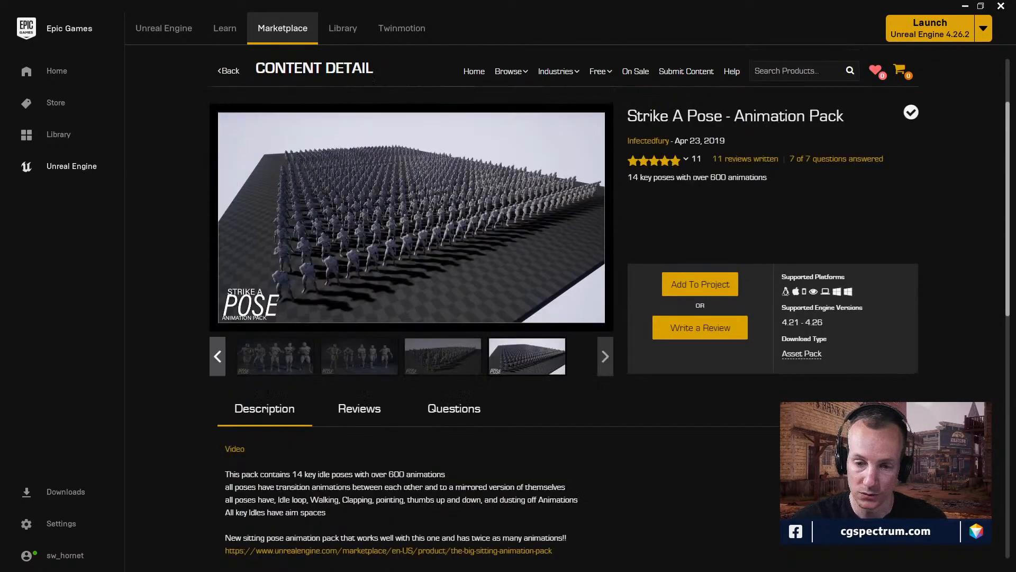
pyautogui.scroll(-4, 565, 490)
pyautogui.scroll(-1, 564, 491)
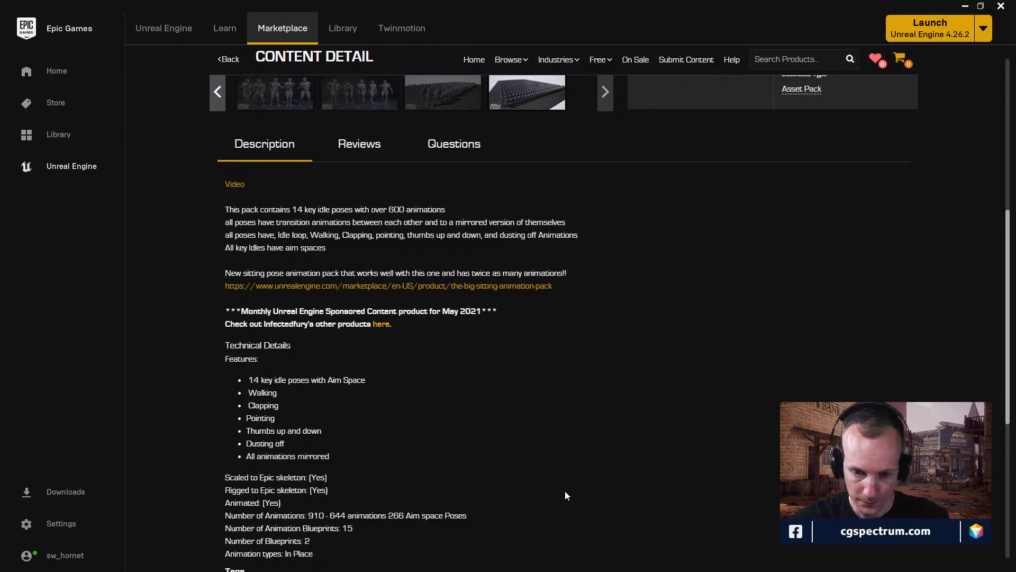
pyautogui.scroll(5, 565, 491)
pyautogui.click(228, 125)
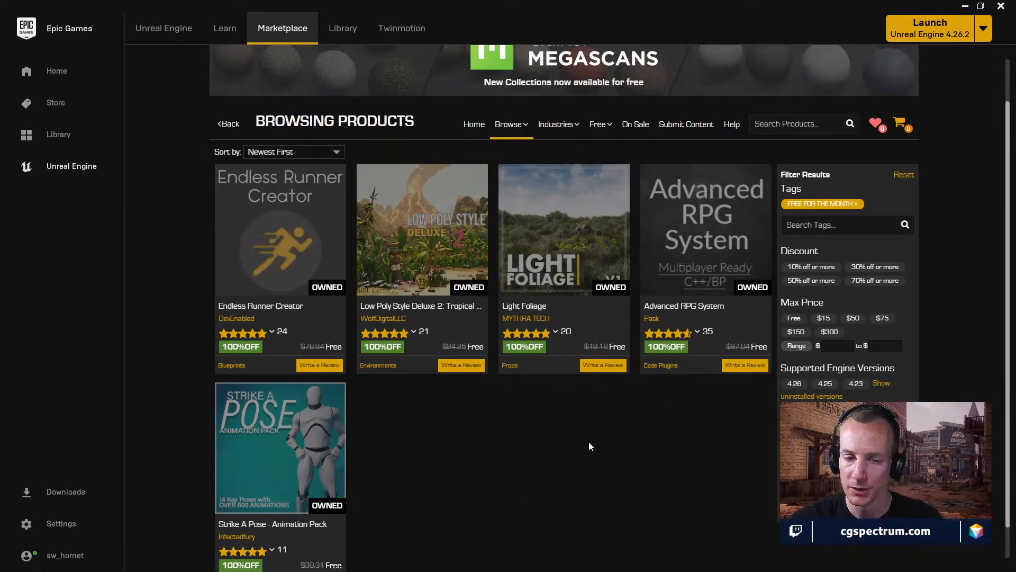
# - Open the Advanced RPG System product page, look over its preview and description, and return to the free products list
pyautogui.click(705, 310)
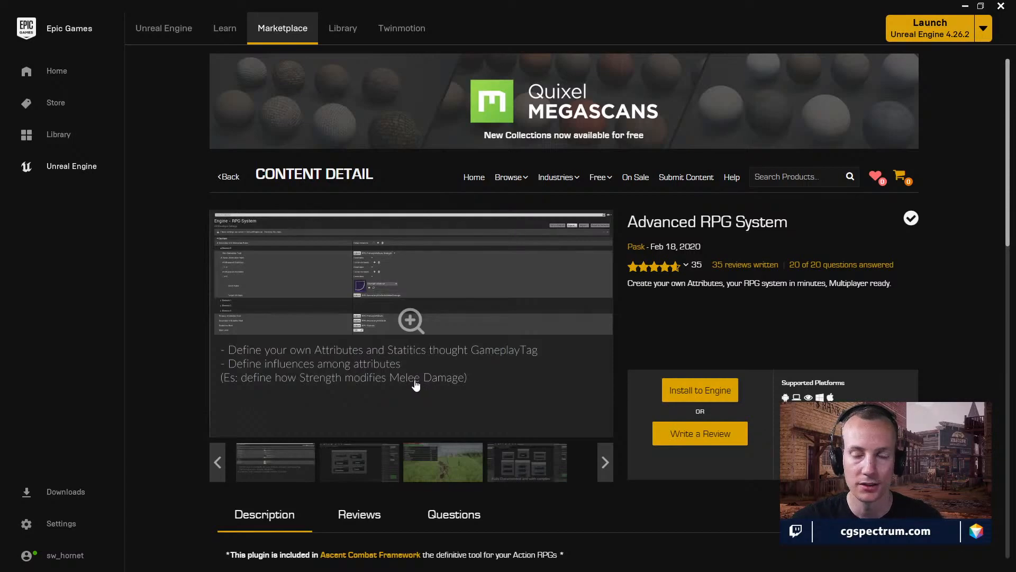
pyautogui.scroll(-2, 243, 423)
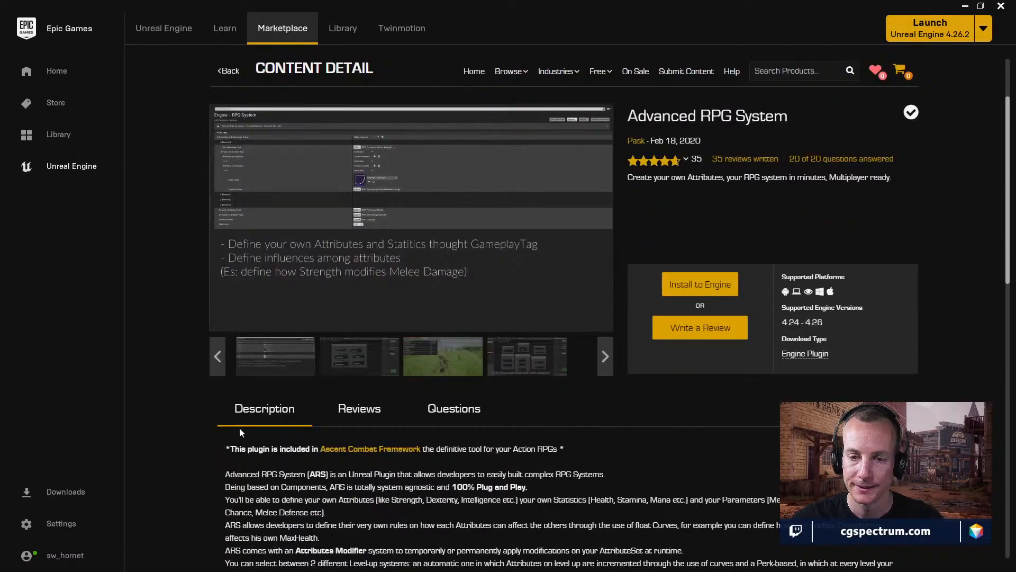
pyautogui.scroll(2, 324, 386)
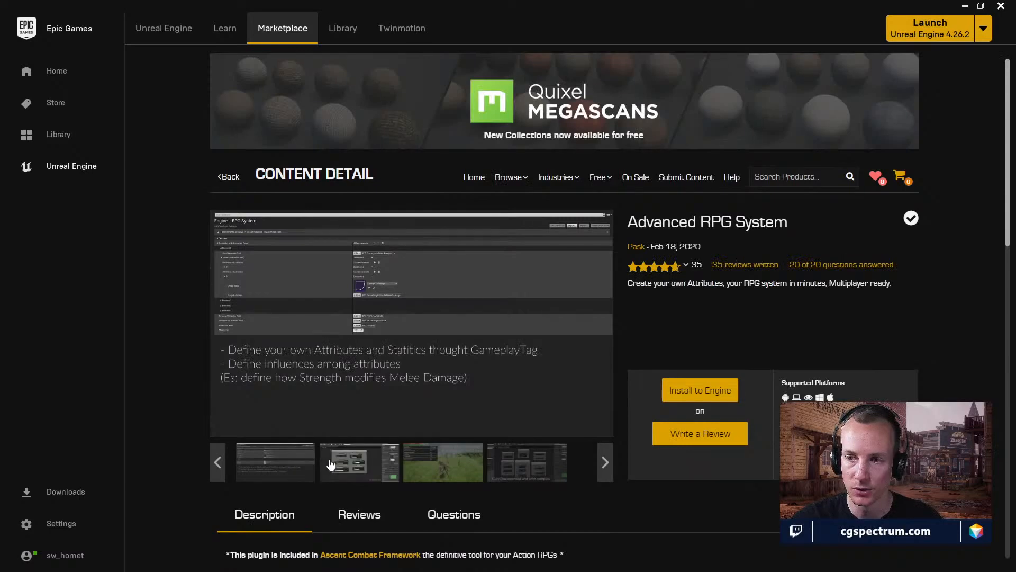
pyautogui.click(232, 177)
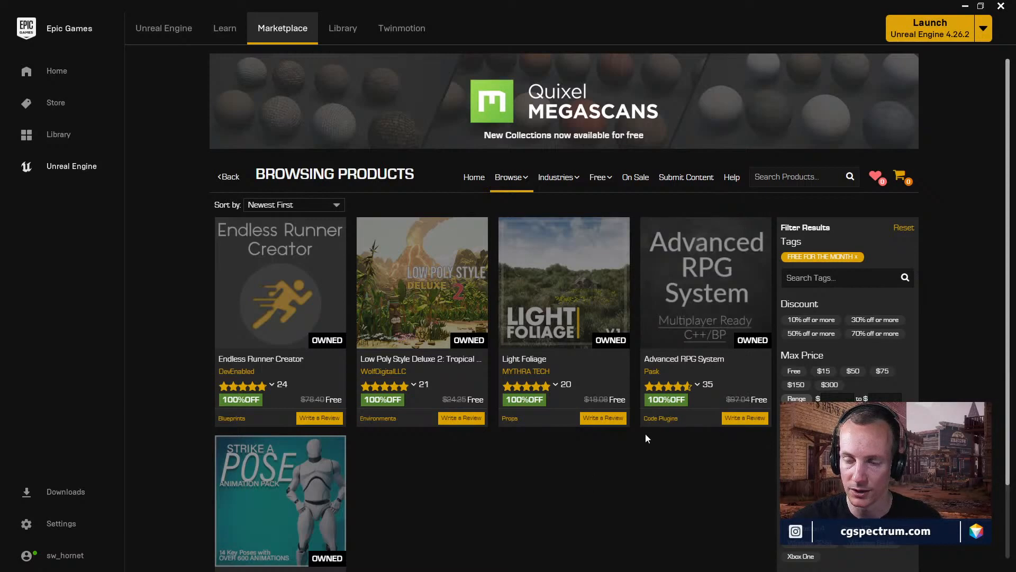
# - Open the Light Foliage product page and show its third preview image
pyautogui.moveTo(683, 385)
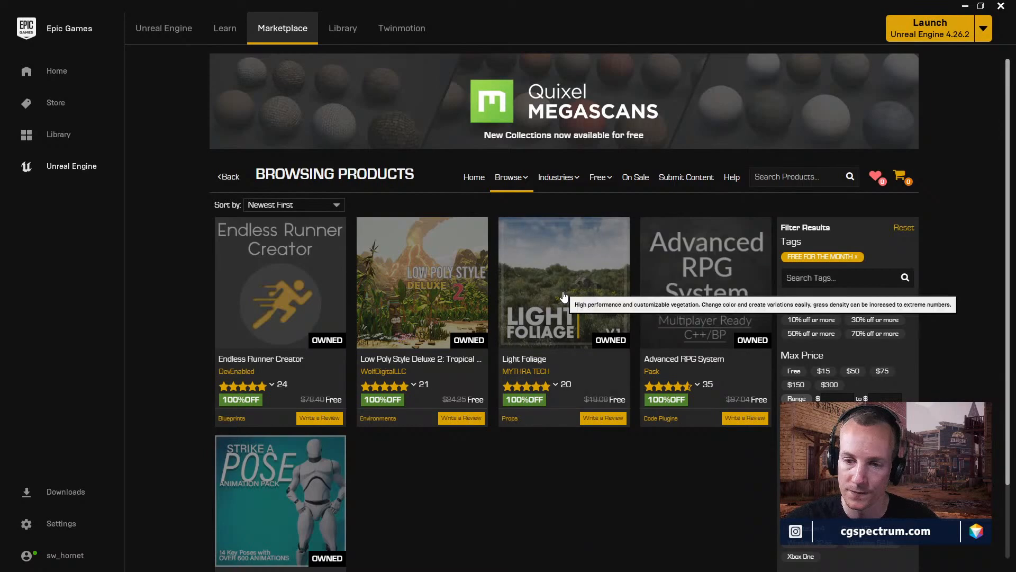
pyautogui.click(560, 321)
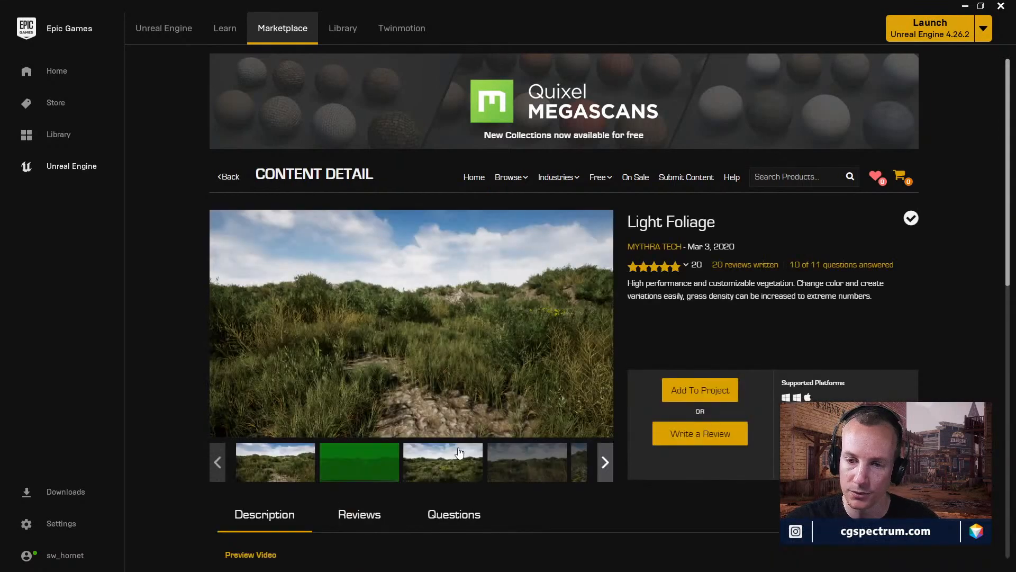
pyautogui.click(416, 462)
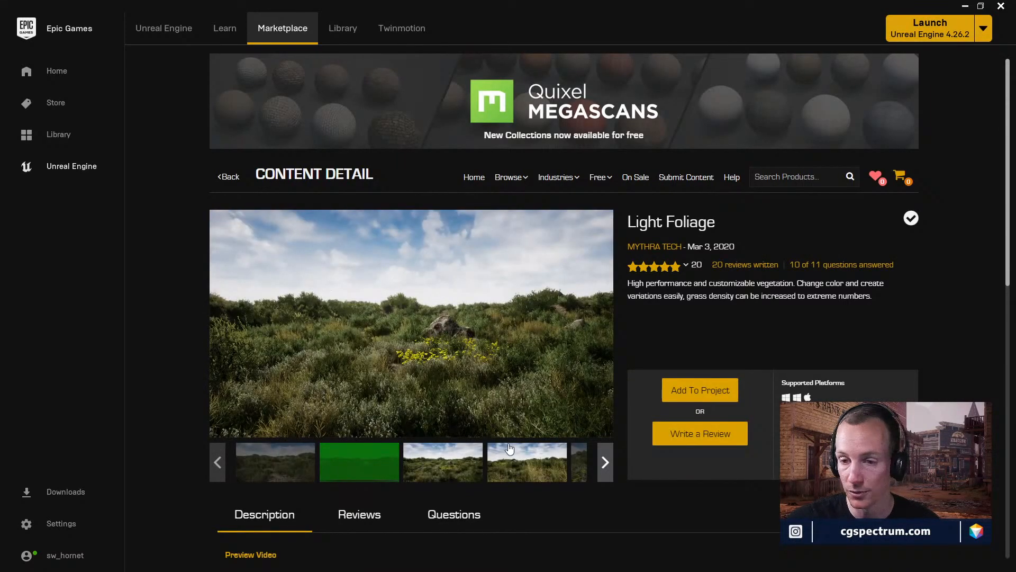
# - Add the Light Foliage pack to the AutoLandscape project, finding the project by searching for "auto"
pyautogui.click(710, 390)
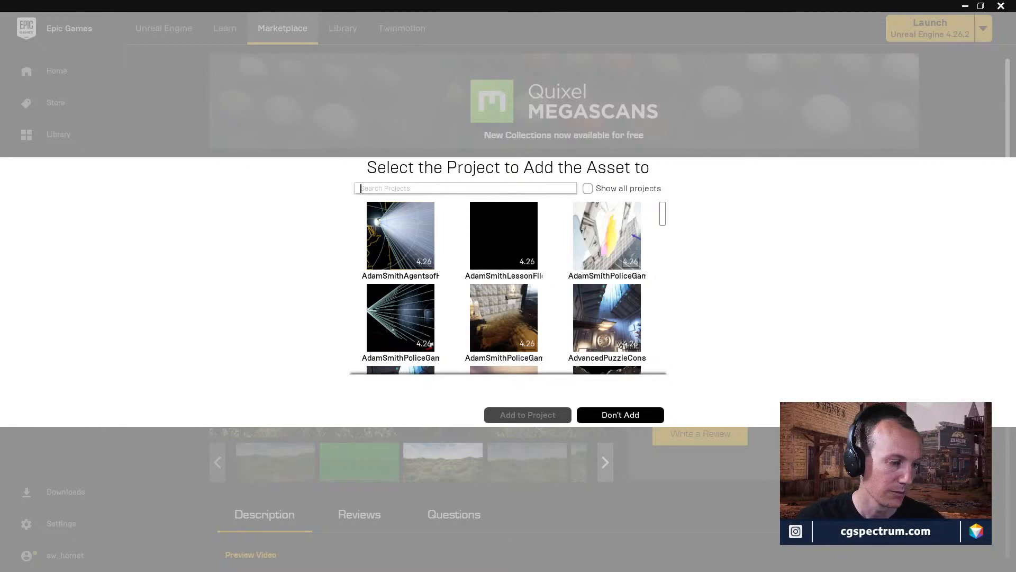
pyautogui.hotkey('alt', 'Tab')
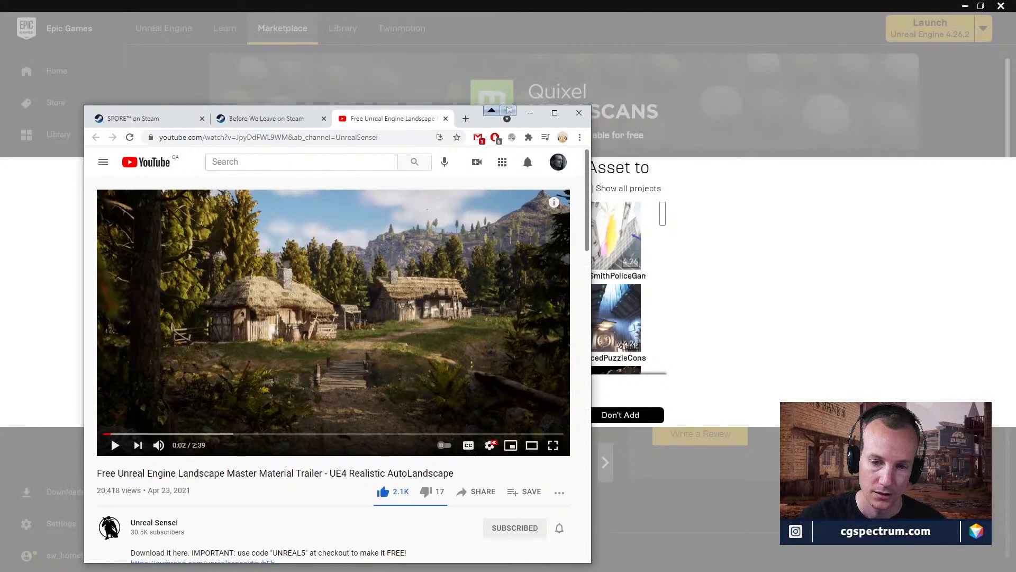
pyautogui.scroll(-2, 342, 477)
pyautogui.click(732, 478)
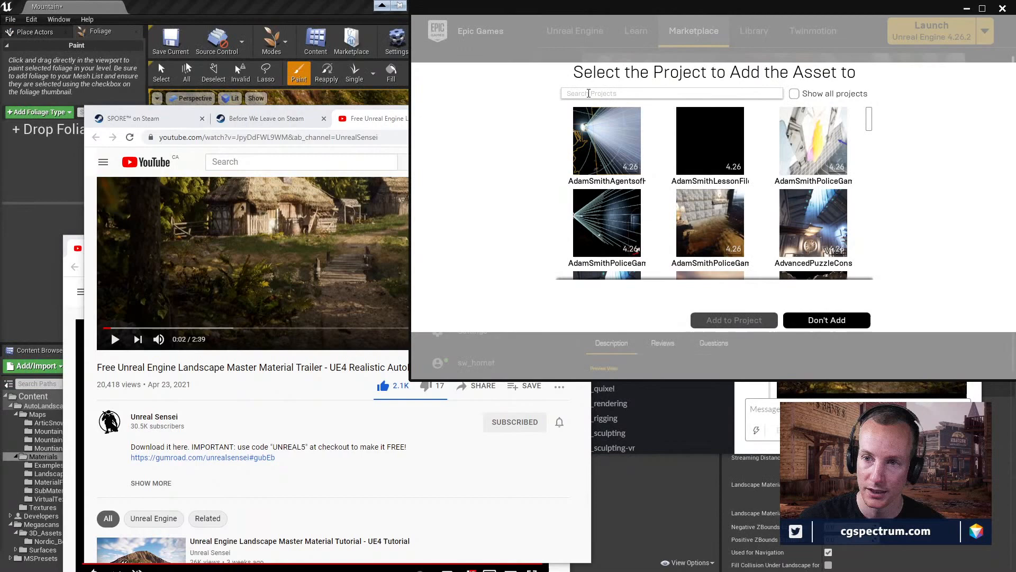
pyautogui.click(588, 93)
pyautogui.write('a')
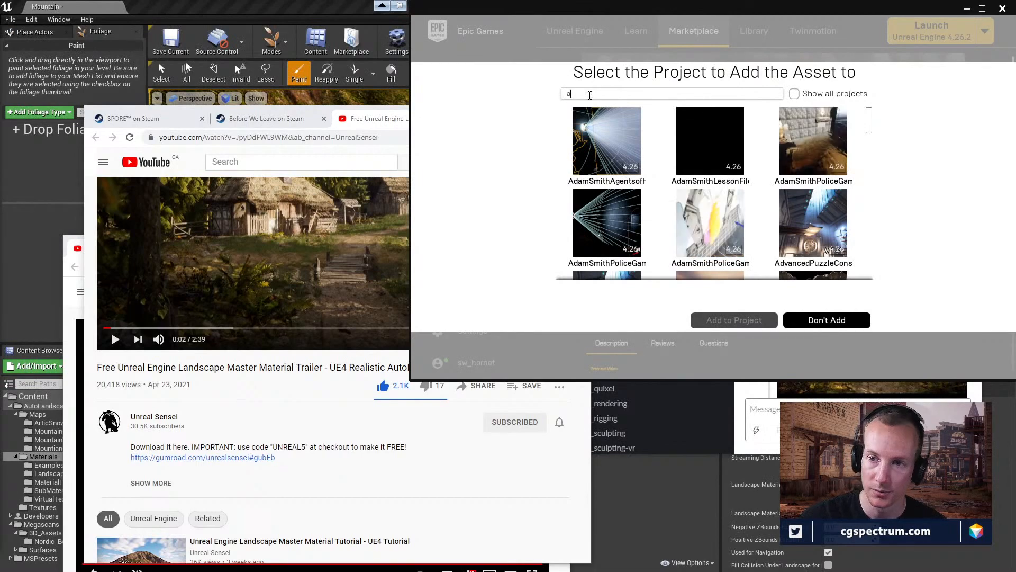
pyautogui.write('uto')
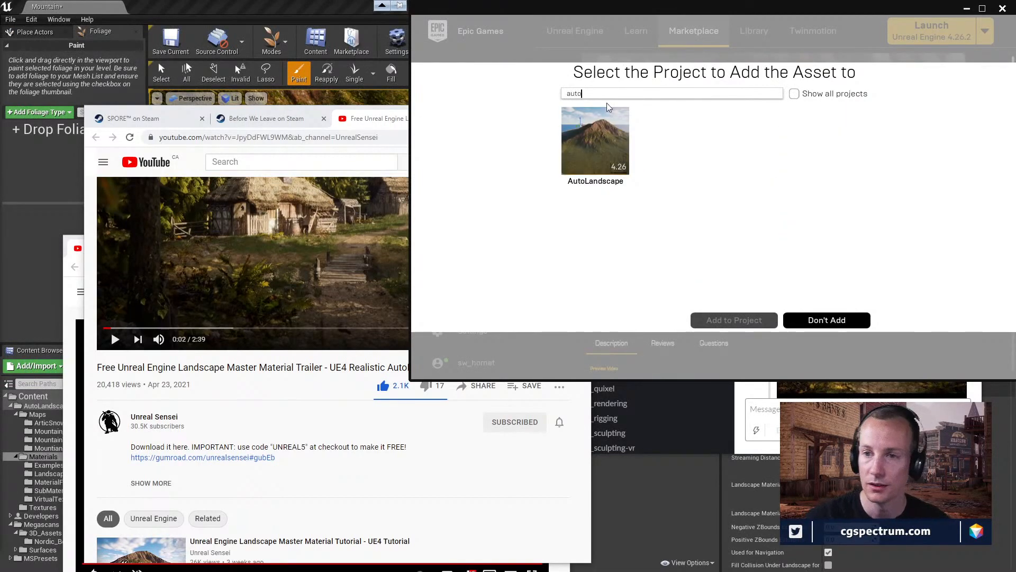
pyautogui.click(614, 139)
pyautogui.click(747, 319)
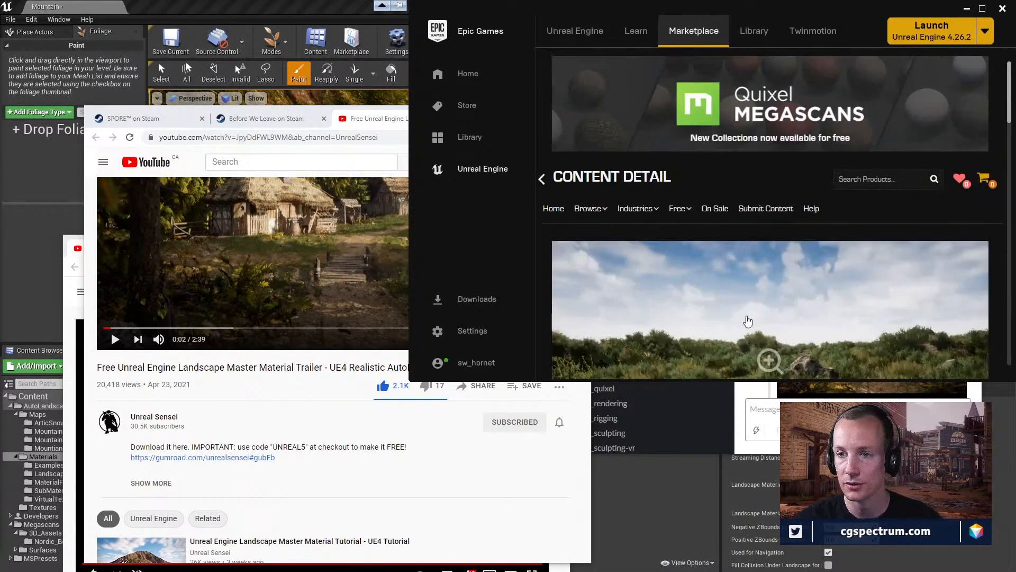
# - Look over the Light Foliage previews, move the launcher window aside, and switch to the Unreal Engine editor
pyautogui.scroll(-3, 735, 270)
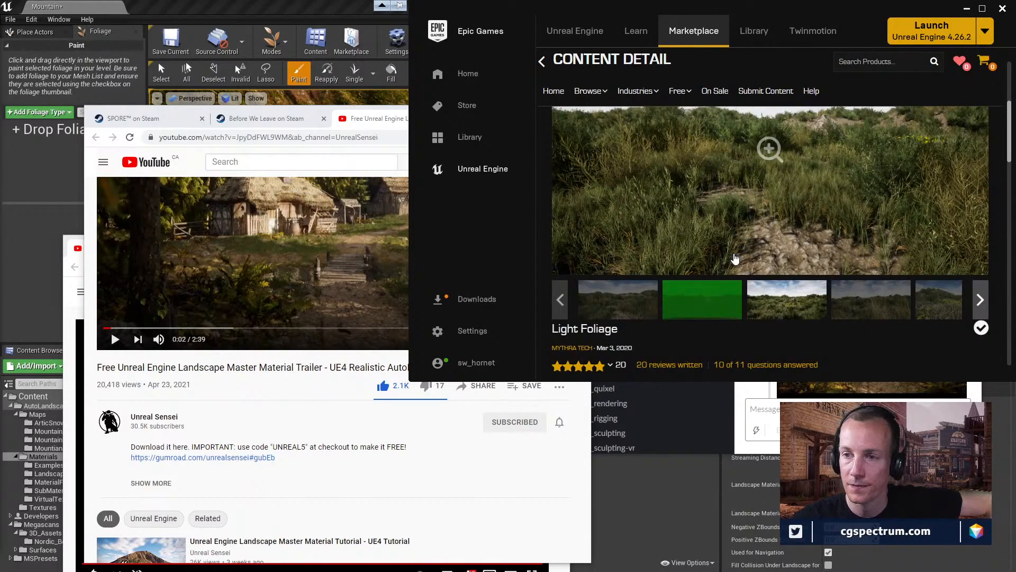
pyautogui.scroll(1, 735, 258)
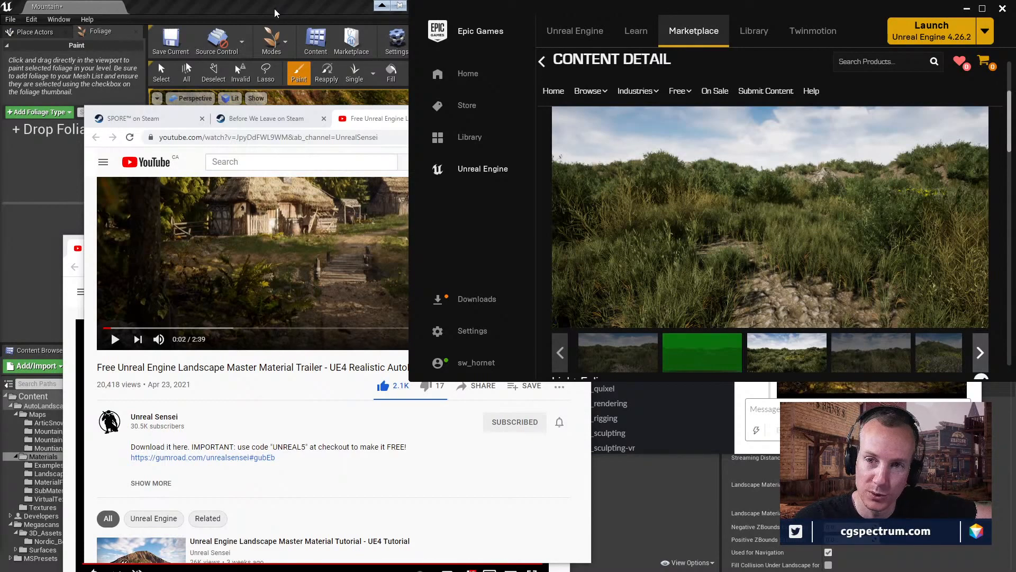
pyautogui.moveTo(819, 12); pyautogui.dragTo(770, 125)
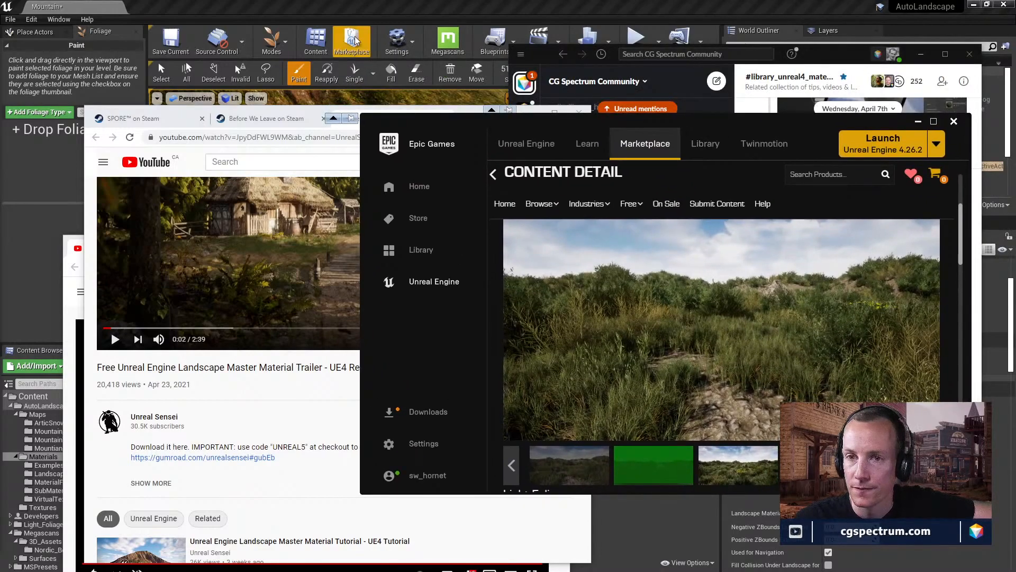
pyautogui.click(236, 12)
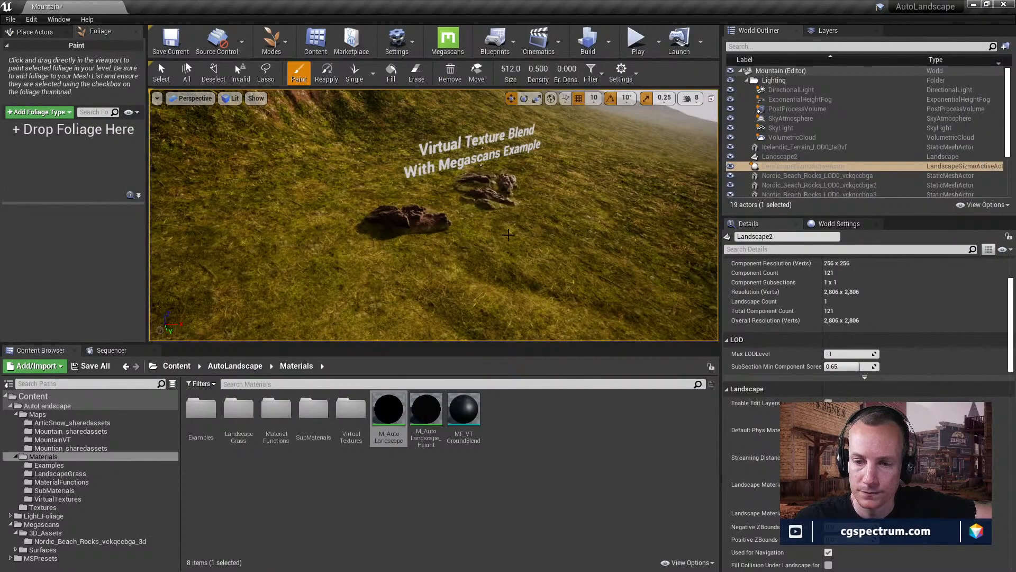
# - Expand the Light_Foliage content folder and open its Meshes subfolder
pyautogui.moveTo(509, 235); pyautogui.dragTo(539, 270, button='right')
pyautogui.press('s')
pyautogui.moveTo(434, 215); pyautogui.dragTo(344, 217, button='right')
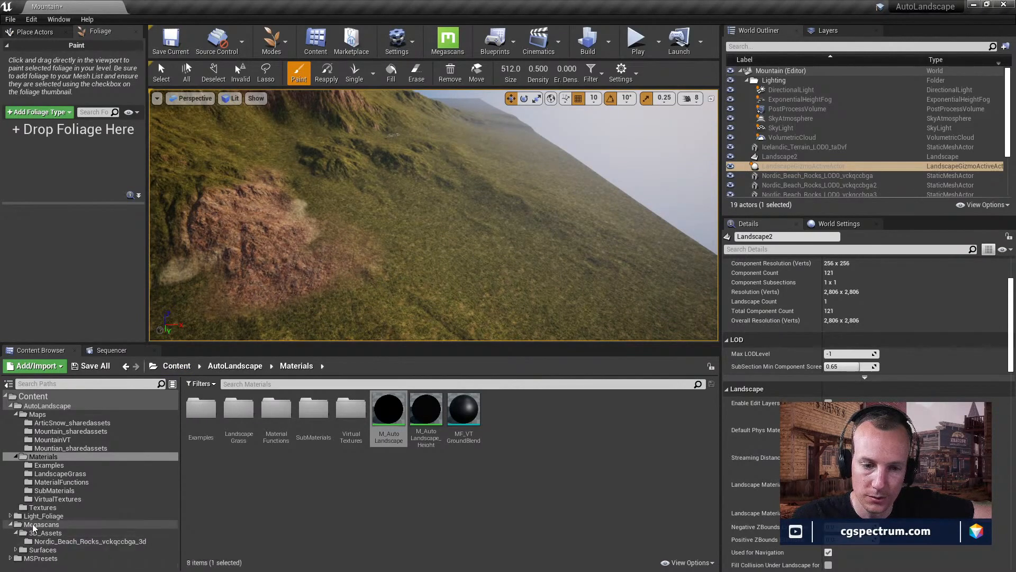
pyautogui.click(10, 516)
pyautogui.scroll(-1, 15, 516)
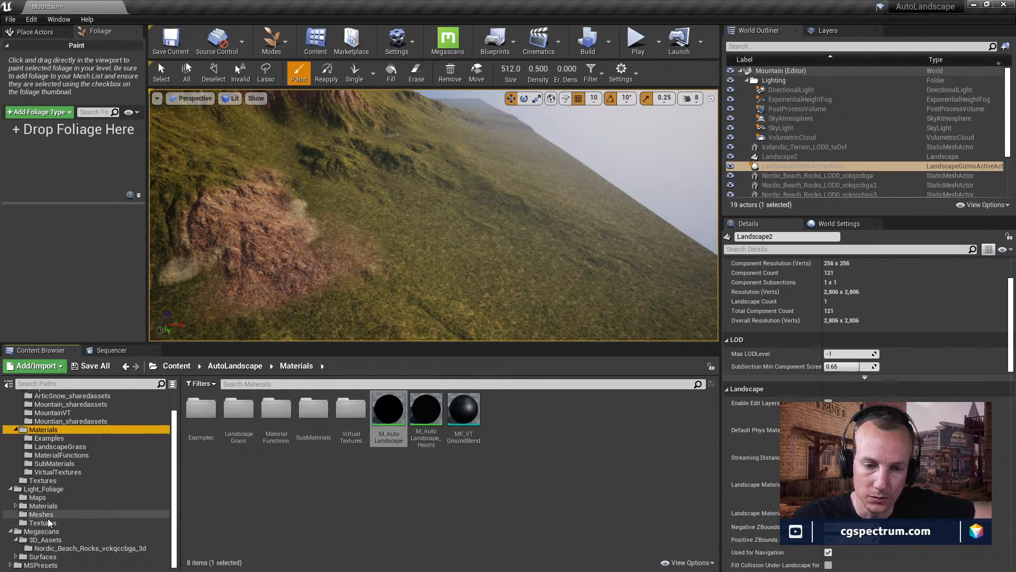
pyautogui.click(40, 514)
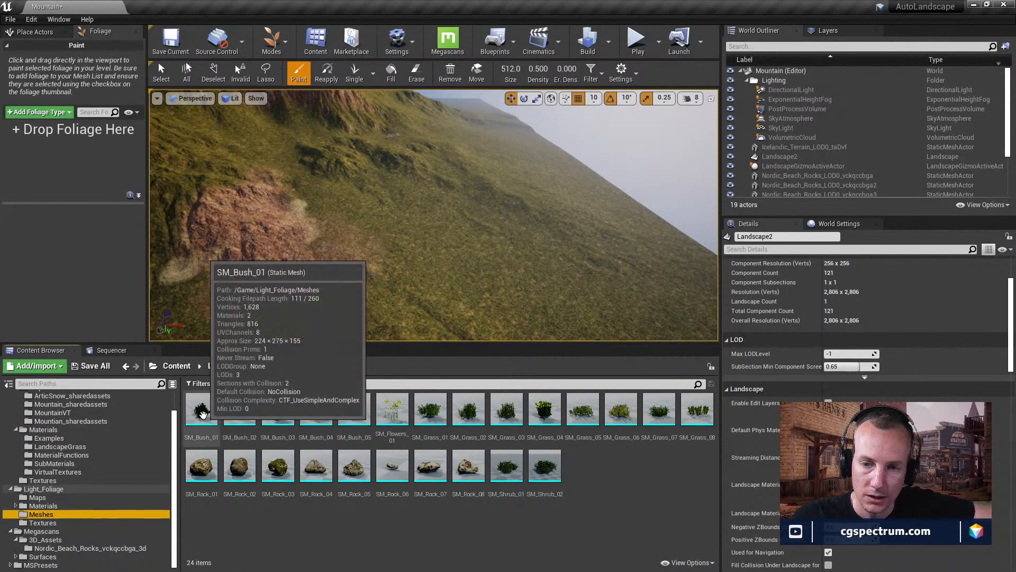
# - Place the SM_Bush_01 mesh on the grassy landscape slope and view it up close
pyautogui.moveTo(202, 410); pyautogui.dragTo(495, 298)
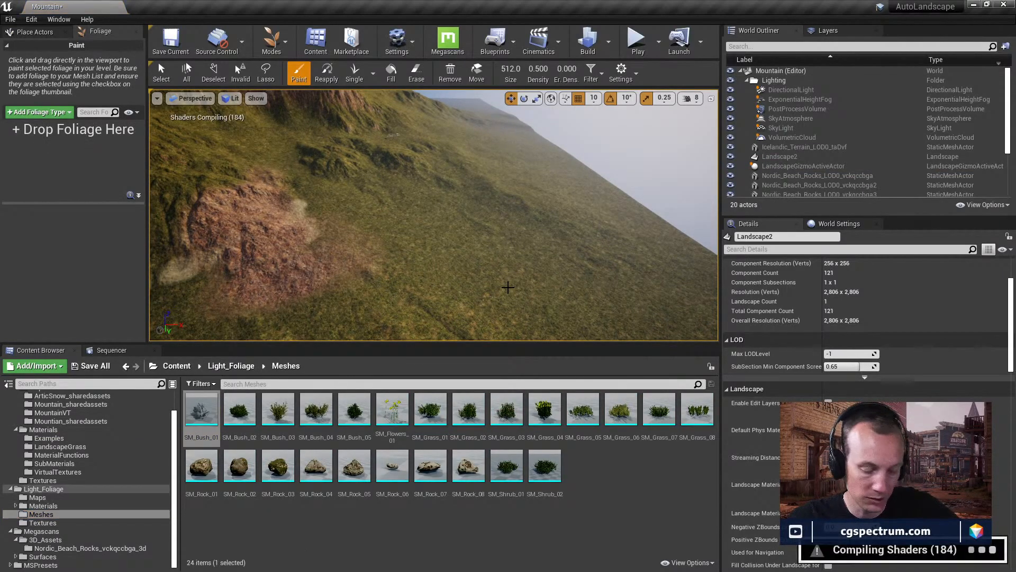
pyautogui.press('w')
pyautogui.moveTo(495, 299)
pyautogui.mouseDown(button='right')
pyautogui.moveTo(484, 318)
pyautogui.moveTo(497, 328)
pyautogui.moveTo(508, 313)
pyautogui.mouseUp(button='right')
pyautogui.scroll(-3, 810, 166)
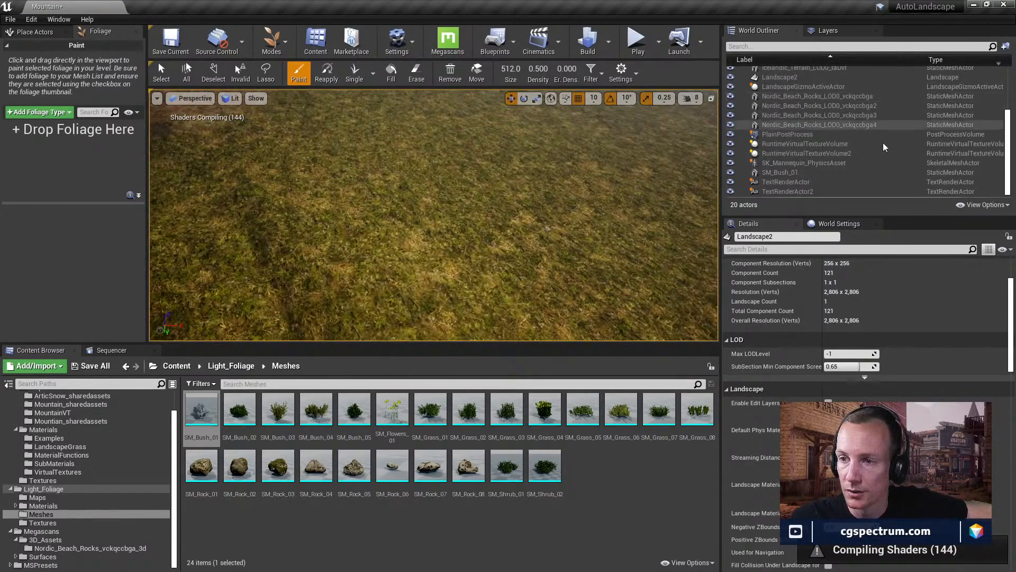
pyautogui.scroll(2, 828, 181)
pyautogui.scroll(1, 827, 177)
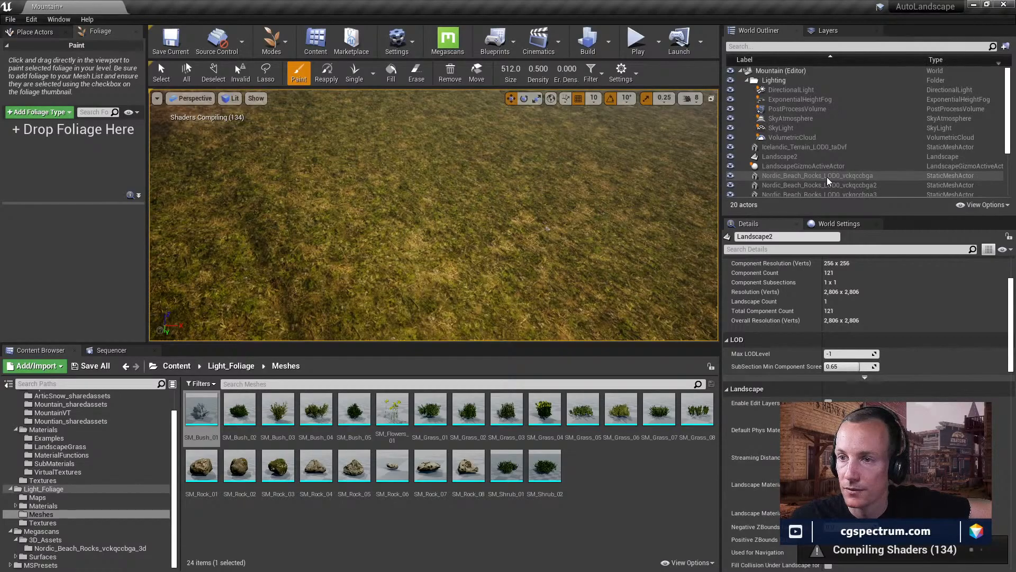
pyautogui.press('w')
pyautogui.moveTo(434, 223); pyautogui.dragTo(506, 225, button='right')
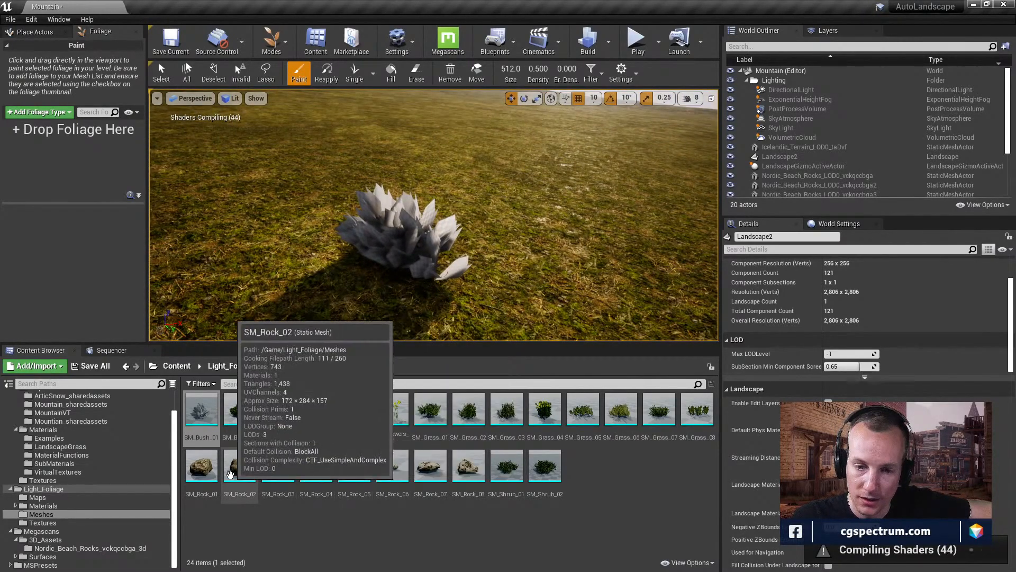
# - Open the SM_Rock_01 mesh in its own editor, examine the rock's surface from several sides, and close it
pyautogui.click(206, 471)
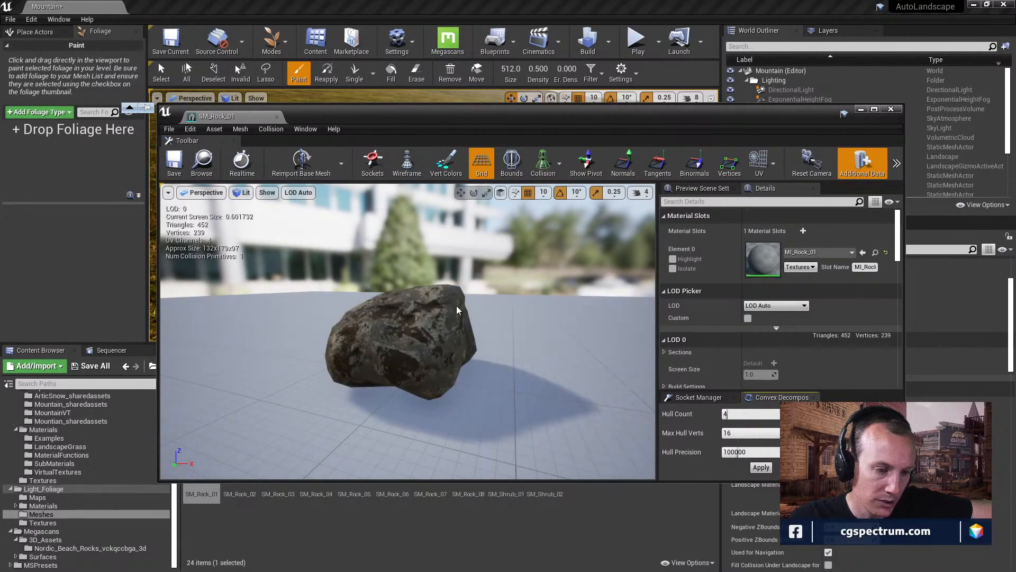
pyautogui.moveTo(472, 316); pyautogui.dragTo(430, 317, button='right')
pyautogui.press('d')
pyautogui.press('w')
pyautogui.press('s')
pyautogui.press('q')
pyautogui.press('w')
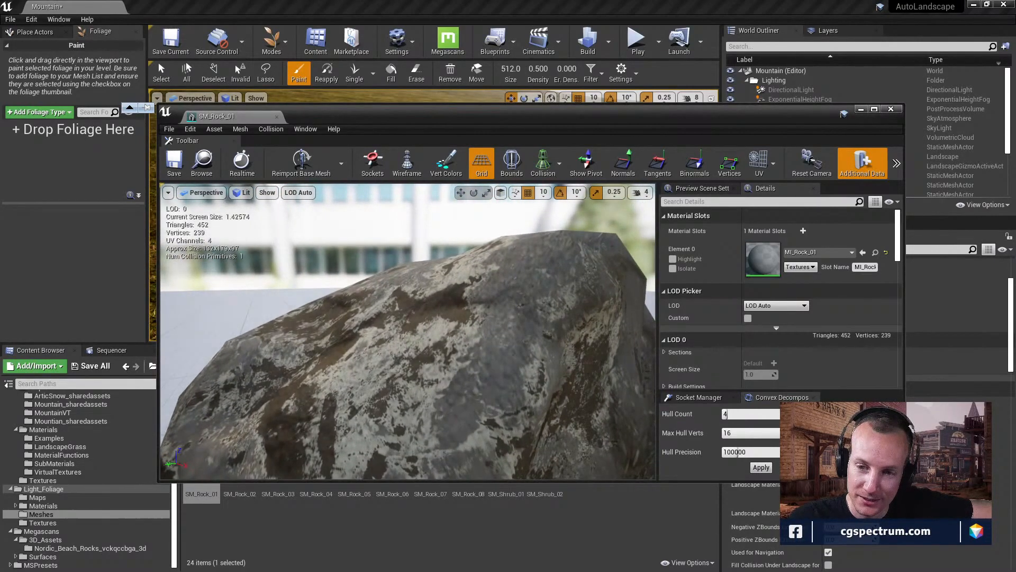
pyautogui.moveTo(496, 327); pyautogui.dragTo(537, 309, button='right')
pyautogui.press('s')
pyautogui.press('a')
pyautogui.press('w')
pyautogui.press('s')
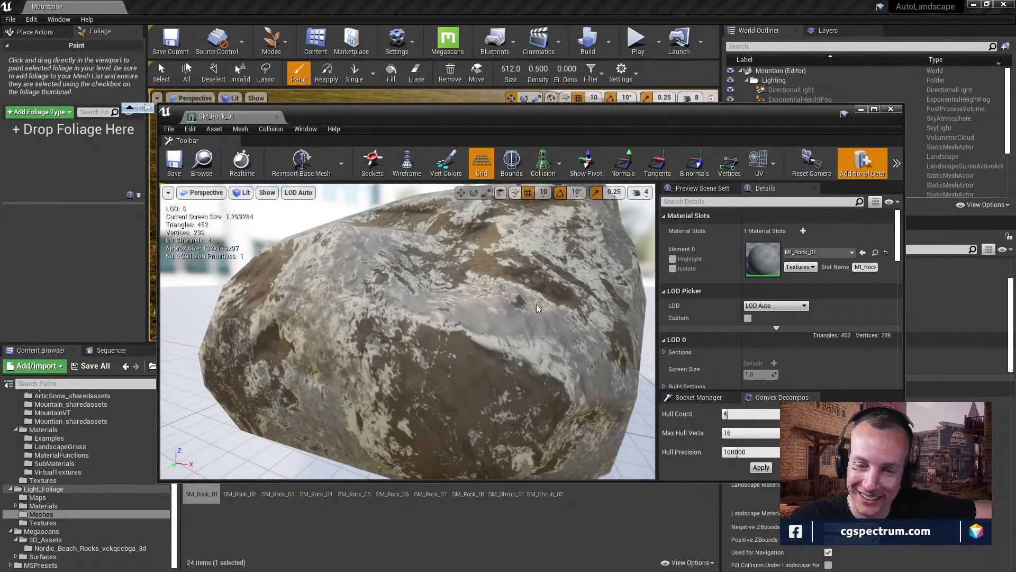
pyautogui.click(891, 109)
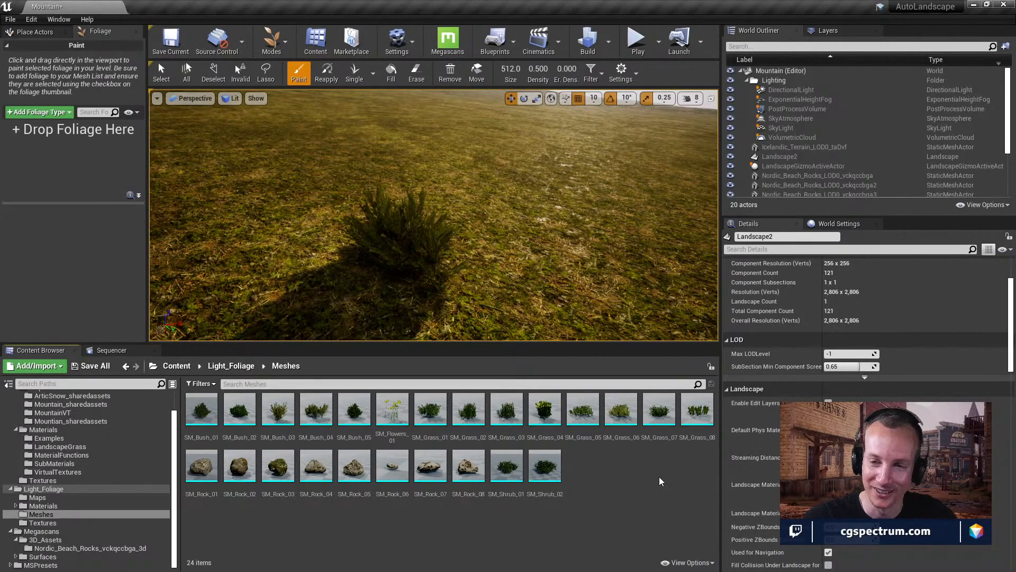
# - Place the SM_Flowers_01 mesh on the grass beside the bush
pyautogui.moveTo(566, 240); pyautogui.dragTo(524, 254, button='right')
pyautogui.moveTo(393, 213); pyautogui.dragTo(392, 213, button='right')
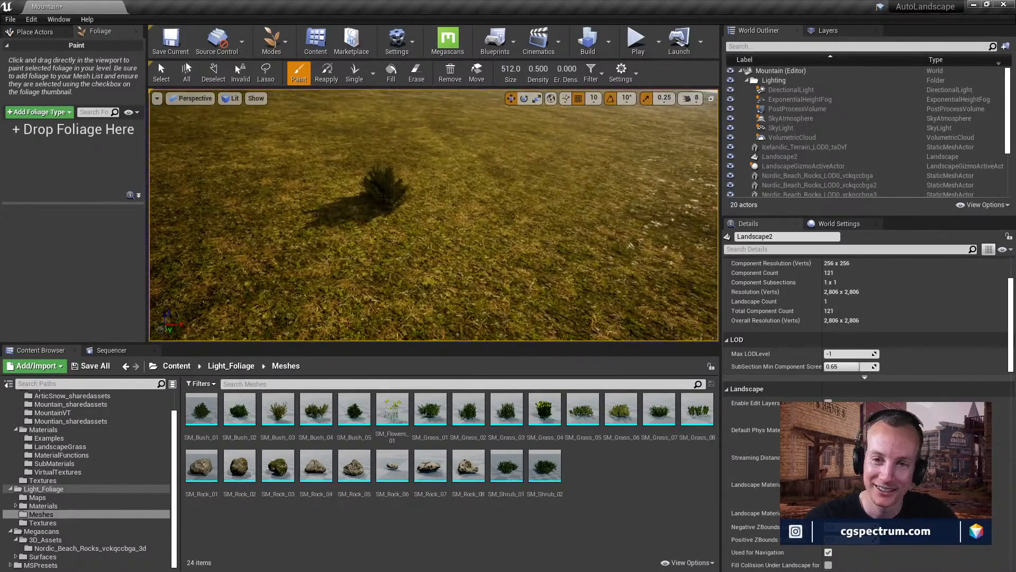
pyautogui.moveTo(493, 201); pyautogui.dragTo(491, 194, button='right')
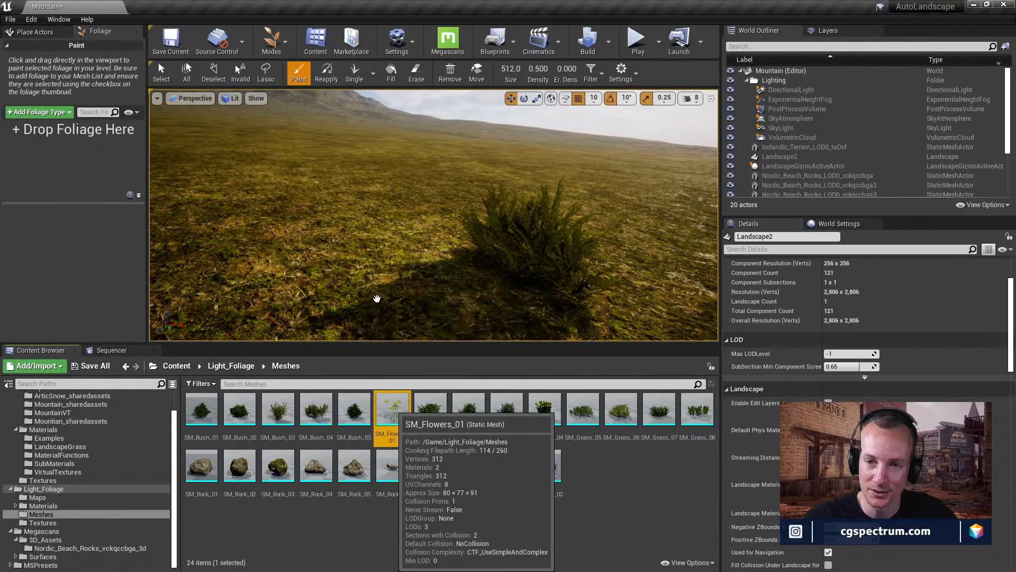
pyautogui.moveTo(392, 409); pyautogui.dragTo(380, 257)
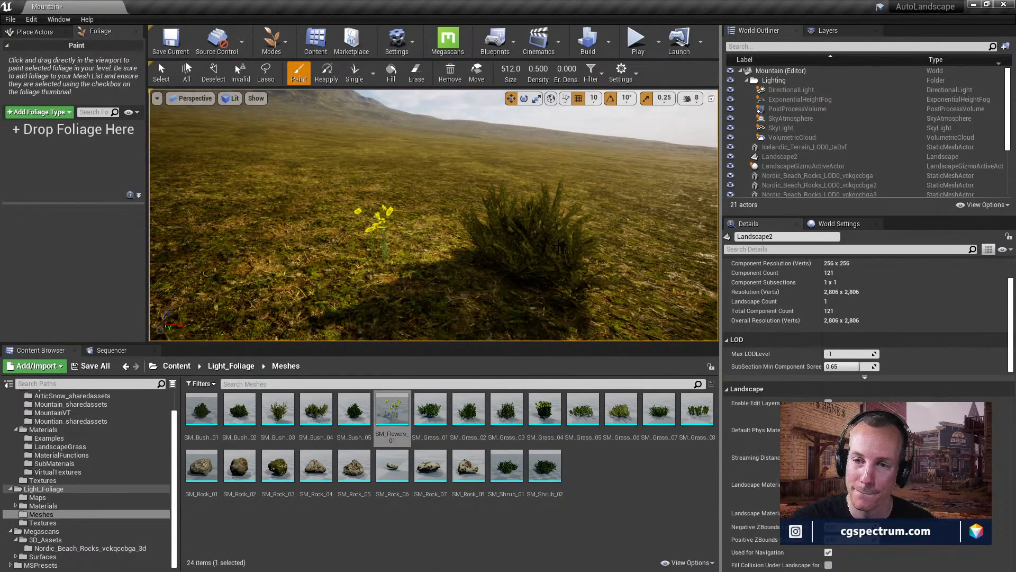
pyautogui.moveTo(515, 249)
pyautogui.mouseDown(button='right')
pyautogui.moveTo(503, 242)
pyautogui.moveTo(506, 264)
pyautogui.moveTo(506, 238)
pyautogui.mouseUp(button='right')
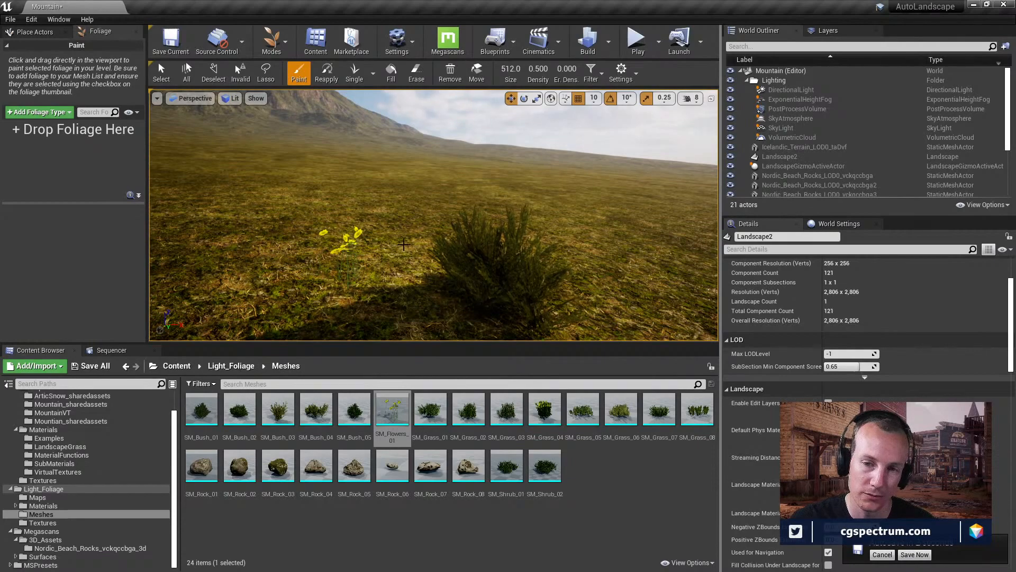
# - Examine the placed flowers and bush from ground level, then view the slope from high above
pyautogui.moveTo(543, 176)
pyautogui.mouseDown(button='right')
pyautogui.moveTo(535, 161)
pyautogui.moveTo(543, 175)
pyautogui.mouseUp(button='right')
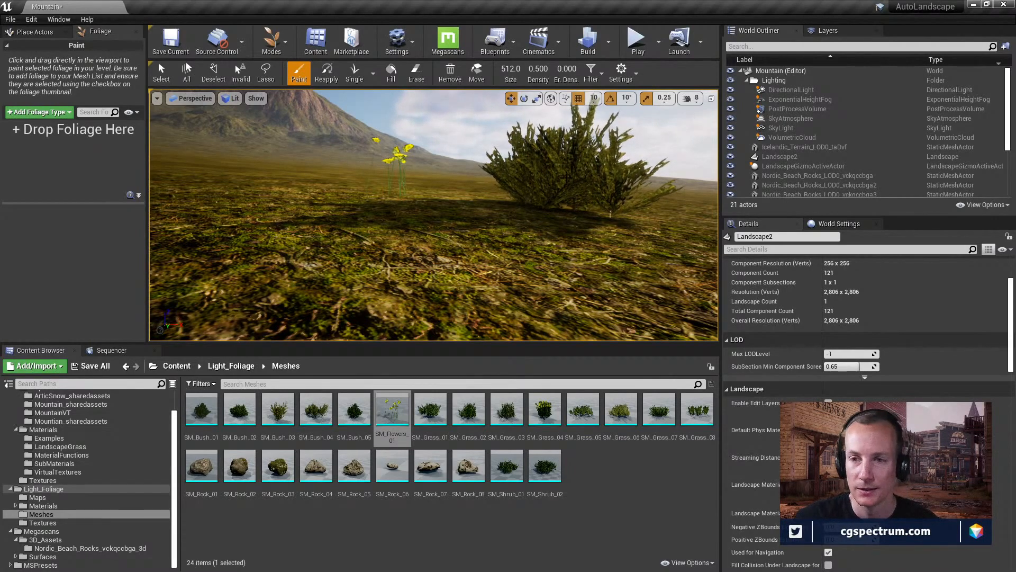
pyautogui.moveTo(586, 181); pyautogui.dragTo(553, 170, button='right')
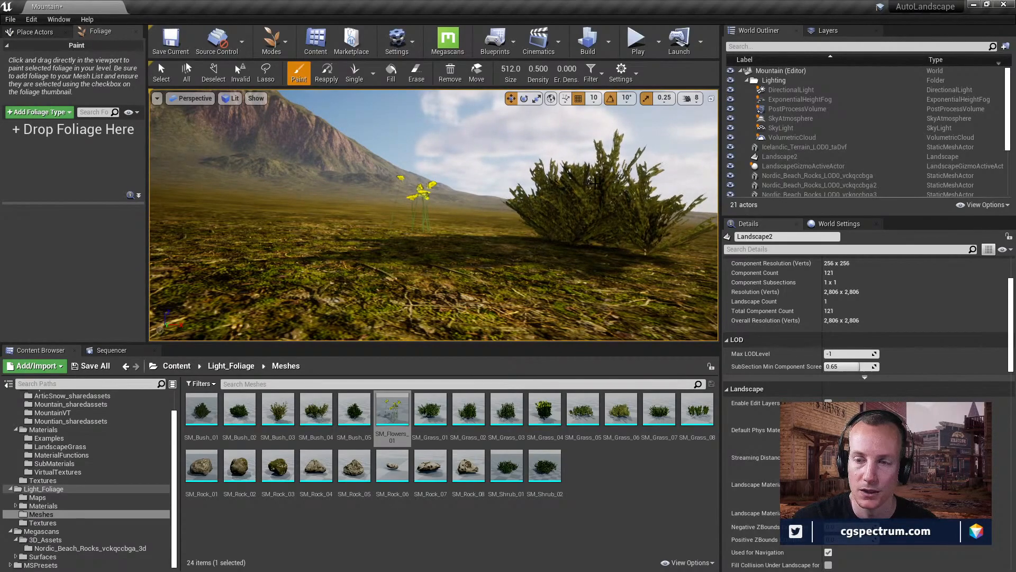
pyautogui.press('w')
pyautogui.moveTo(495, 195); pyautogui.dragTo(472, 199, button='right')
pyautogui.press('s')
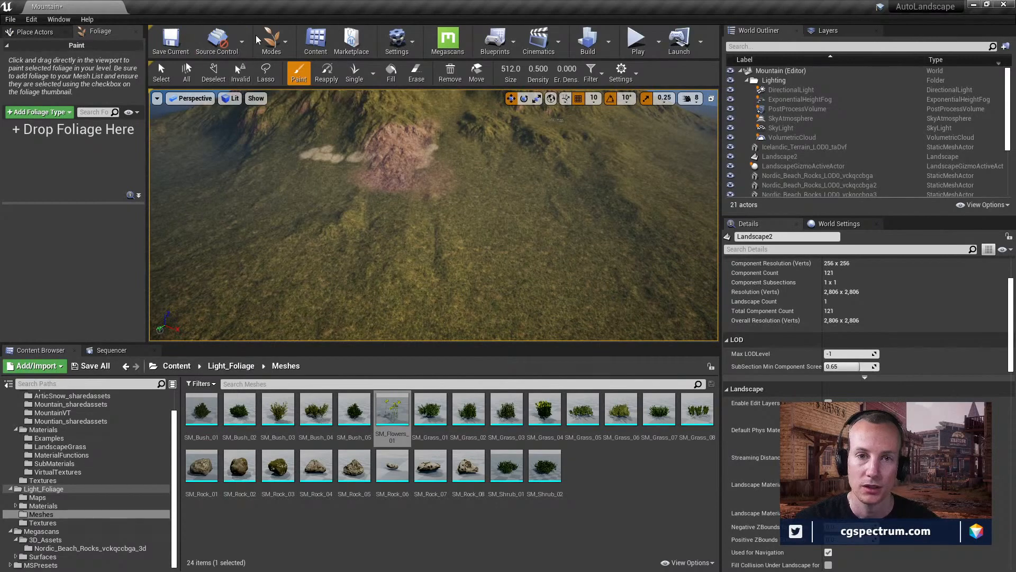
# - Stay in Foliage mode and add SM_Bush_02, SM_Flowers_01 and SM_Rock_05 as foliage types
pyautogui.click(281, 35)
pyautogui.click(300, 100)
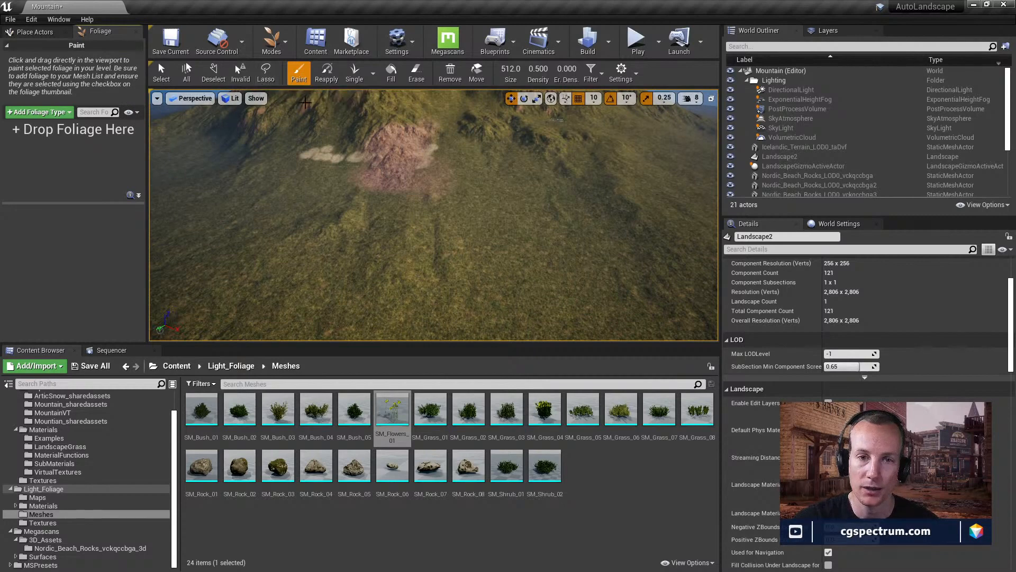
pyautogui.moveTo(392, 408); pyautogui.dragTo(76, 204)
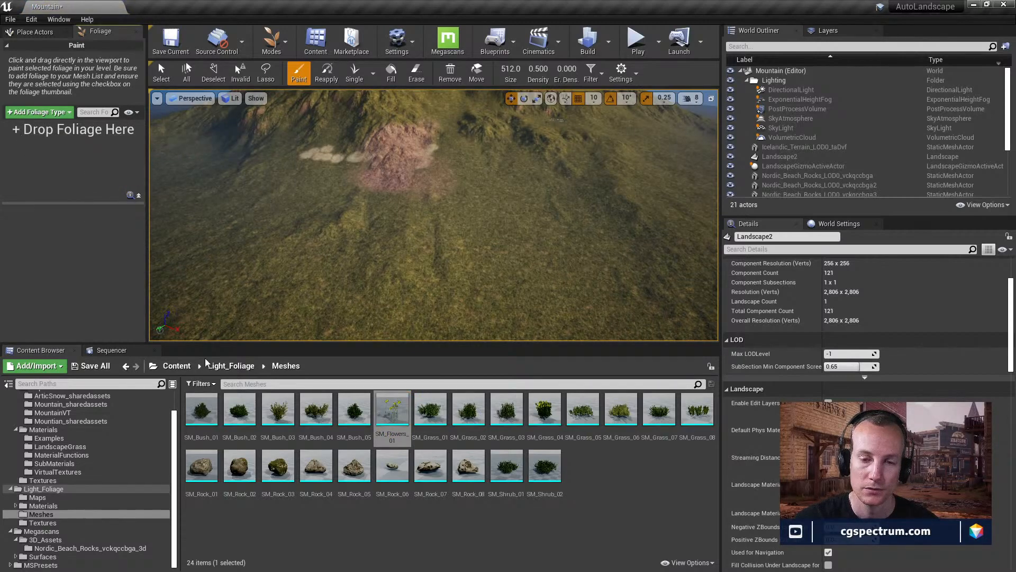
pyautogui.moveTo(239, 409); pyautogui.dragTo(91, 174)
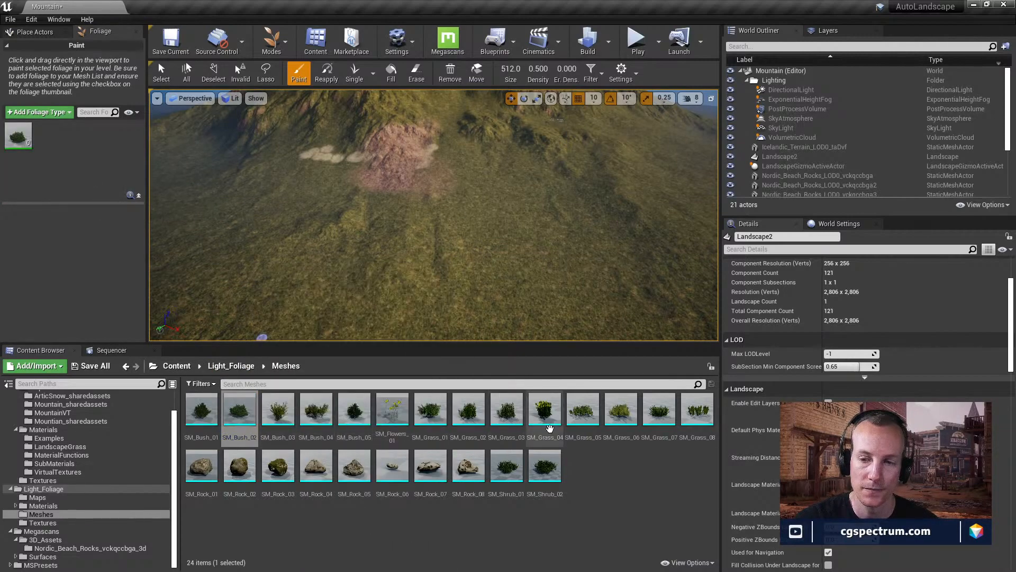
pyautogui.moveTo(391, 409); pyautogui.dragTo(133, 169)
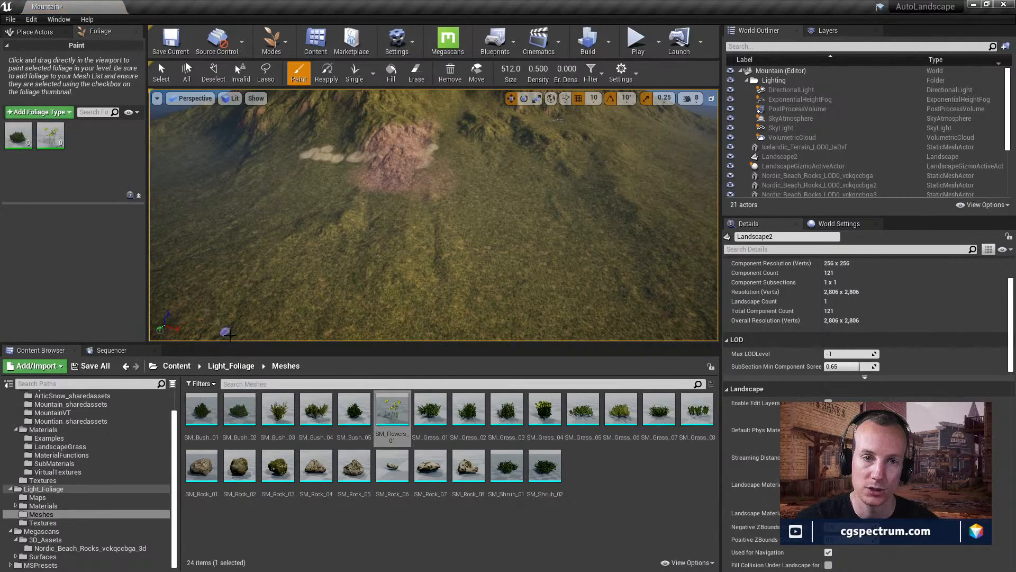
pyautogui.moveTo(353, 466); pyautogui.dragTo(89, 141)
# - Paint a trial patch of all three foliage types on the grass with brush size 512 and density 0.5
pyautogui.moveTo(329, 206); pyautogui.dragTo(357, 220, button='right')
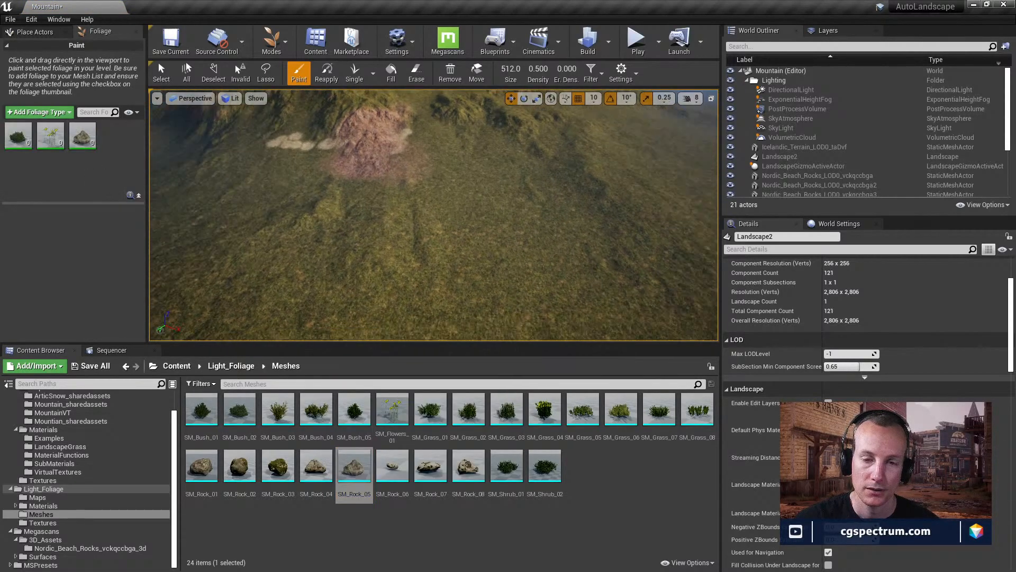
pyautogui.press('w')
pyautogui.moveTo(345, 142)
pyautogui.mouseDown(button='right')
pyautogui.moveTo(346, 153)
pyautogui.moveTo(344, 143)
pyautogui.mouseUp(button='right')
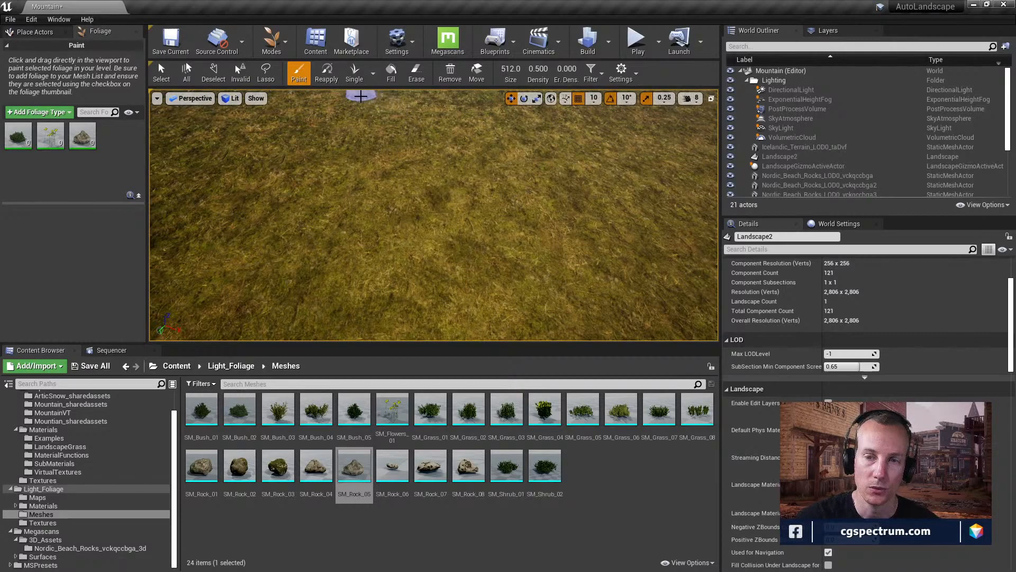
pyautogui.moveTo(385, 200)
pyautogui.mouseDown()
pyautogui.moveTo(363, 225)
pyautogui.moveTo(470, 243)
pyautogui.moveTo(398, 216)
pyautogui.moveTo(453, 221)
pyautogui.mouseUp()
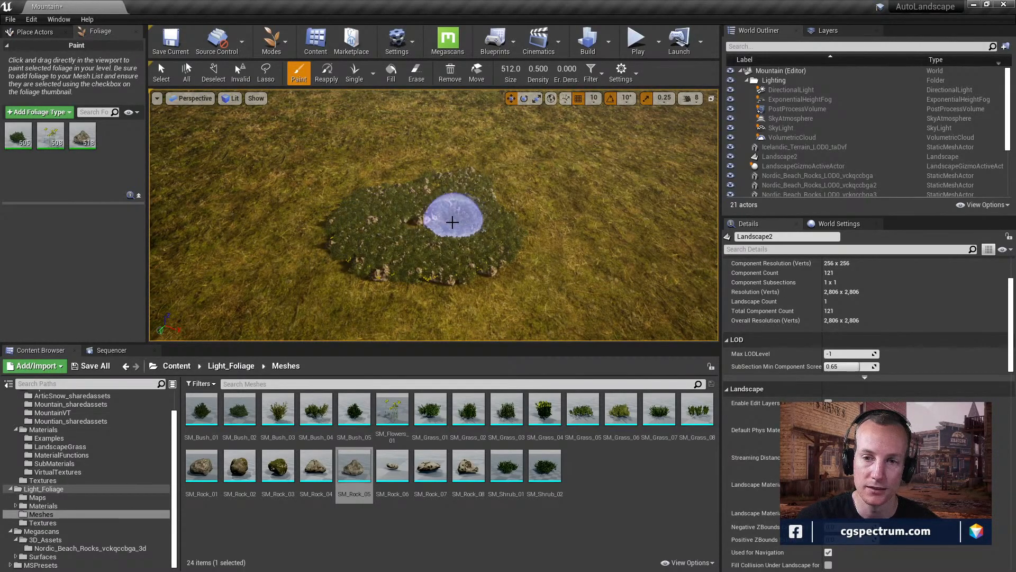
pyautogui.scroll(5, 612, 250)
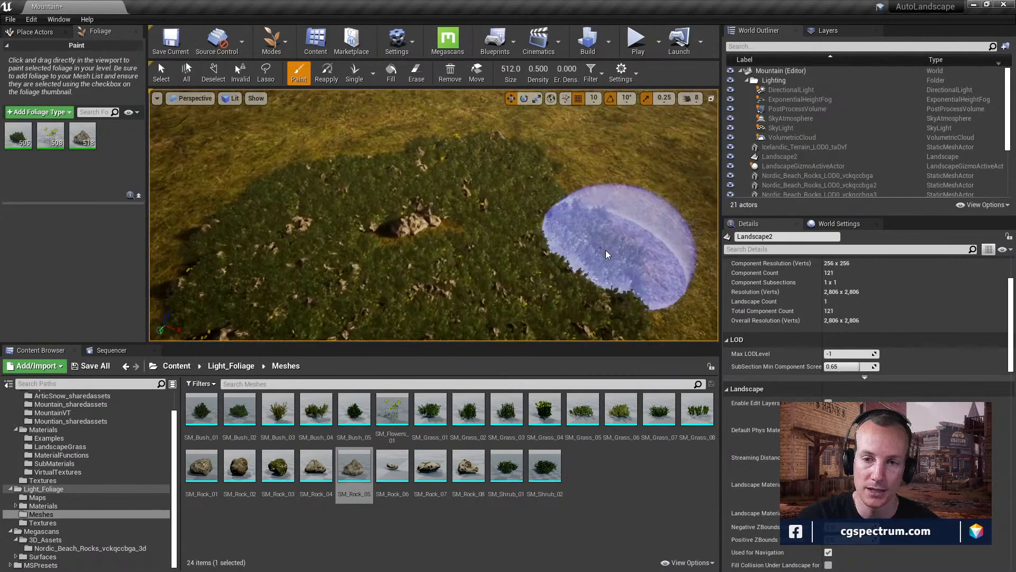
pyautogui.moveTo(606, 250)
pyautogui.mouseDown(button='right')
pyautogui.moveTo(609, 121)
pyautogui.moveTo(606, 249)
pyautogui.moveTo(598, 233)
pyautogui.moveTo(609, 230)
pyautogui.moveTo(611, 246)
pyautogui.moveTo(553, 199)
pyautogui.mouseUp(button='right')
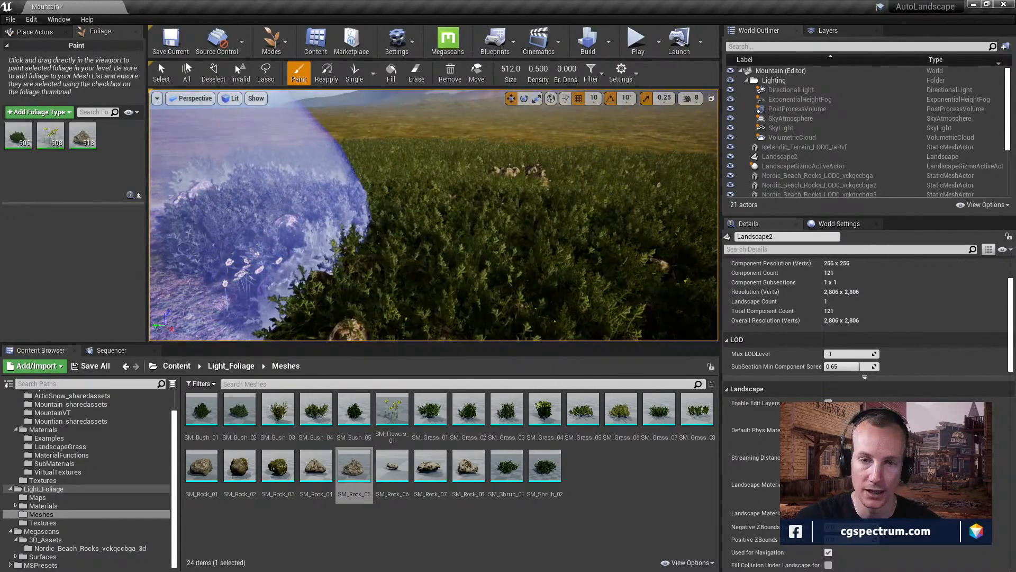
# - Set the foliage paint density to 0.1 and erase the dense trial patch from the grass
pyautogui.click(82, 139)
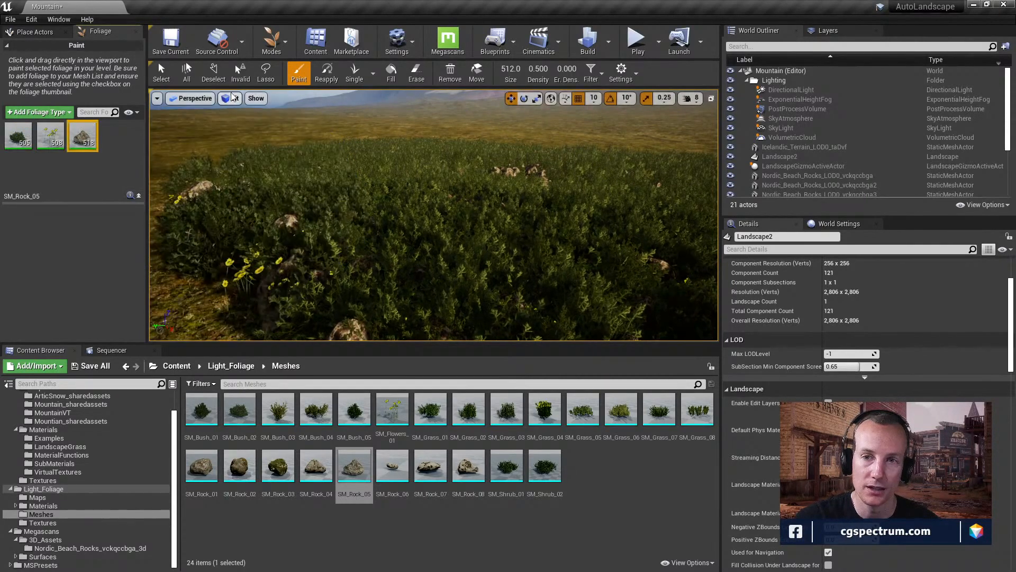
pyautogui.click(539, 70)
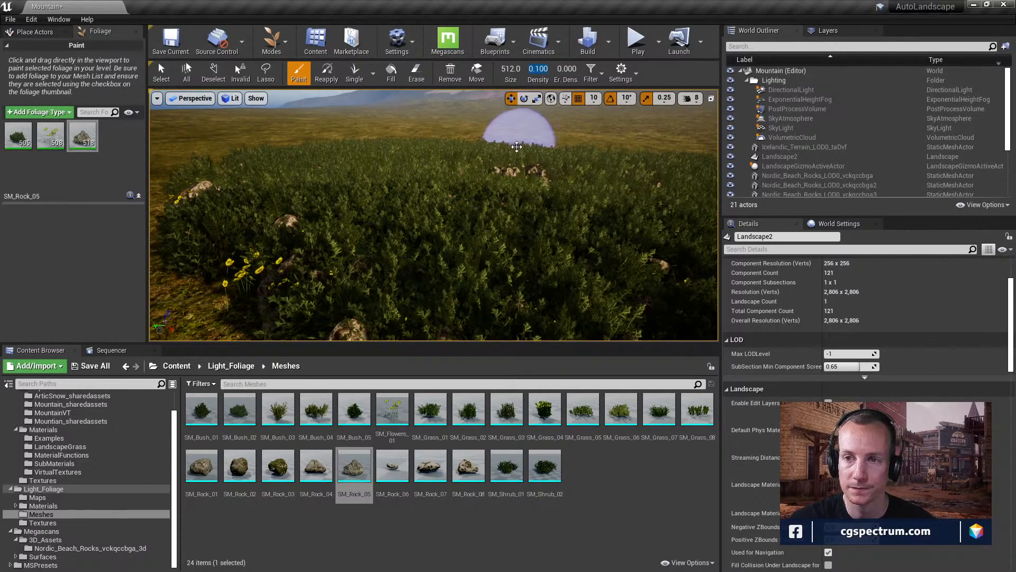
pyautogui.moveTo(515, 148); pyautogui.dragTo(508, 233, button='right')
pyautogui.press('s')
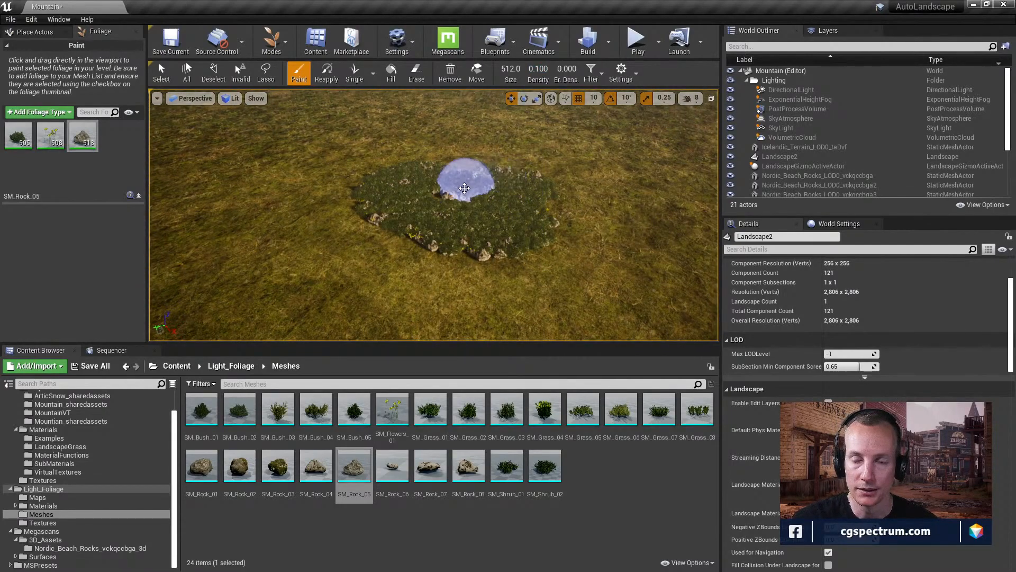
pyautogui.keyDown('shift'); pyautogui.moveTo(510, 227); pyautogui.dragTo(474, 241); pyautogui.keyUp('shift')
pyautogui.moveTo(434, 232)
pyautogui.mouseDown()
pyautogui.moveTo(391, 173)
pyautogui.moveTo(504, 204)
pyautogui.moveTo(526, 170)
pyautogui.moveTo(478, 217)
pyautogui.mouseUp()
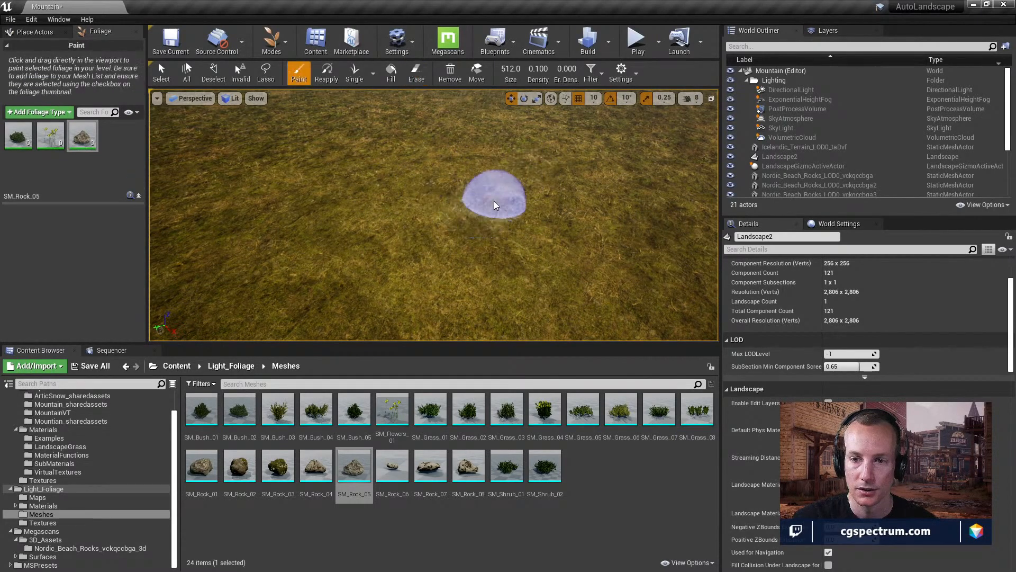
# - Paint a sparser patch of bushes, flowers and rocks on the cleared grass and view it closer
pyautogui.moveTo(390, 189)
pyautogui.mouseDown()
pyautogui.moveTo(484, 272)
pyautogui.moveTo(422, 221)
pyautogui.mouseUp()
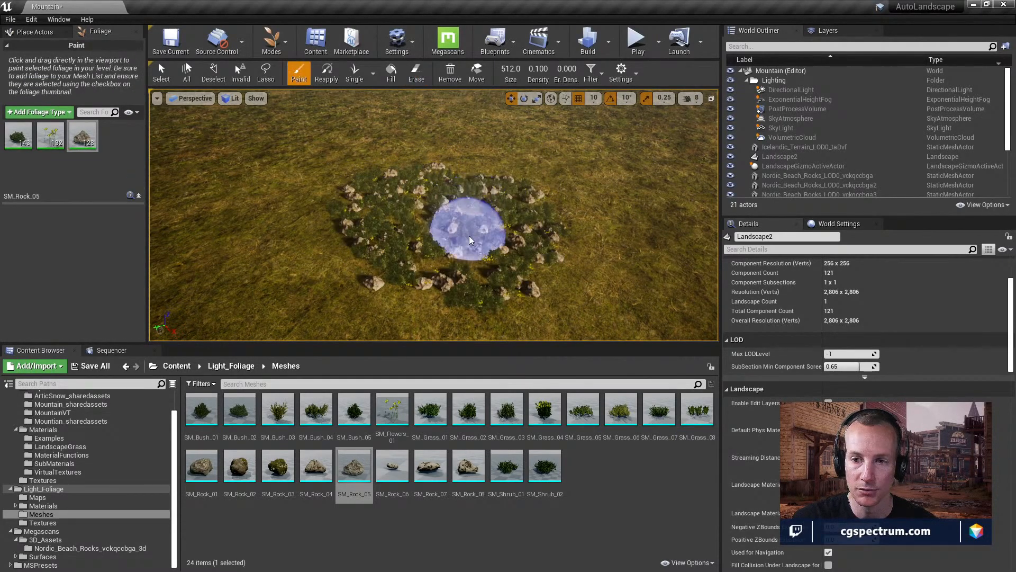
pyautogui.press('w')
pyautogui.moveTo(576, 214); pyautogui.dragTo(576, 251, button='right')
pyautogui.press('s')
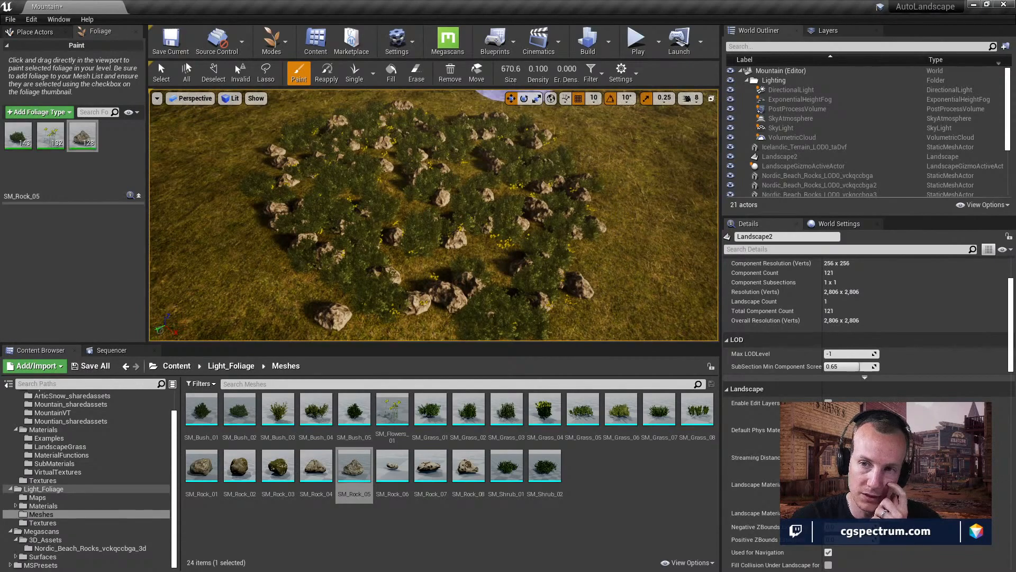
# - Enlarge the foliage brush size to 4220 and paint all three foliage types over a wide area of the landscape
pyautogui.moveTo(511, 68); pyautogui.dragTo(531, 68)
pyautogui.moveTo(402, 217); pyautogui.dragTo(402, 191, button='right')
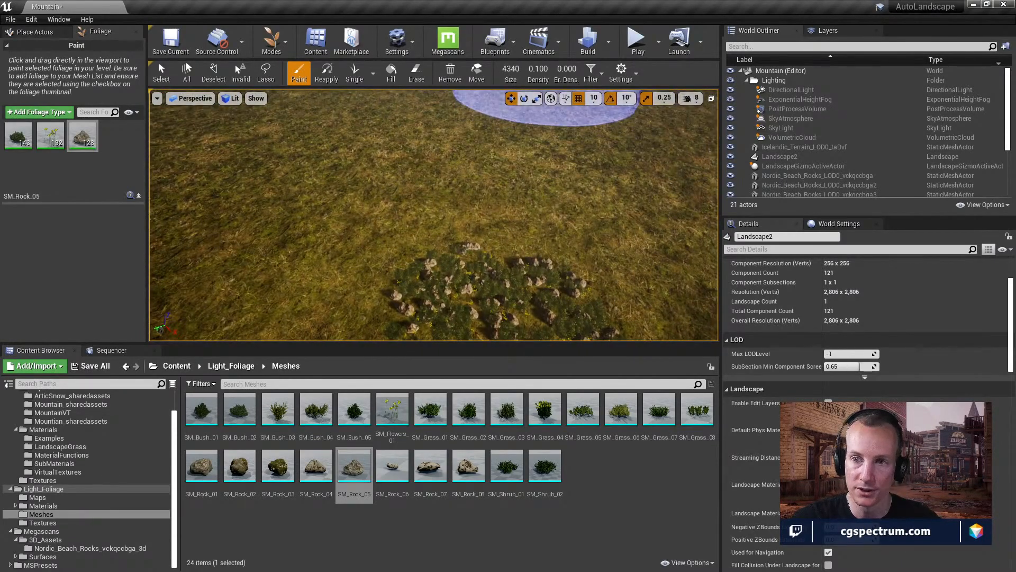
pyautogui.moveTo(511, 69); pyautogui.dragTo(503, 68)
pyautogui.moveTo(450, 201)
pyautogui.mouseDown()
pyautogui.moveTo(466, 230)
pyautogui.moveTo(261, 263)
pyautogui.moveTo(477, 296)
pyautogui.mouseUp()
pyautogui.moveTo(582, 228)
pyautogui.mouseDown(button='right')
pyautogui.moveTo(585, 212)
pyautogui.moveTo(680, 225)
pyautogui.moveTo(649, 217)
pyautogui.moveTo(590, 233)
pyautogui.mouseUp(button='right')
pyautogui.press('w')
pyautogui.press('w')
pyautogui.press('s')
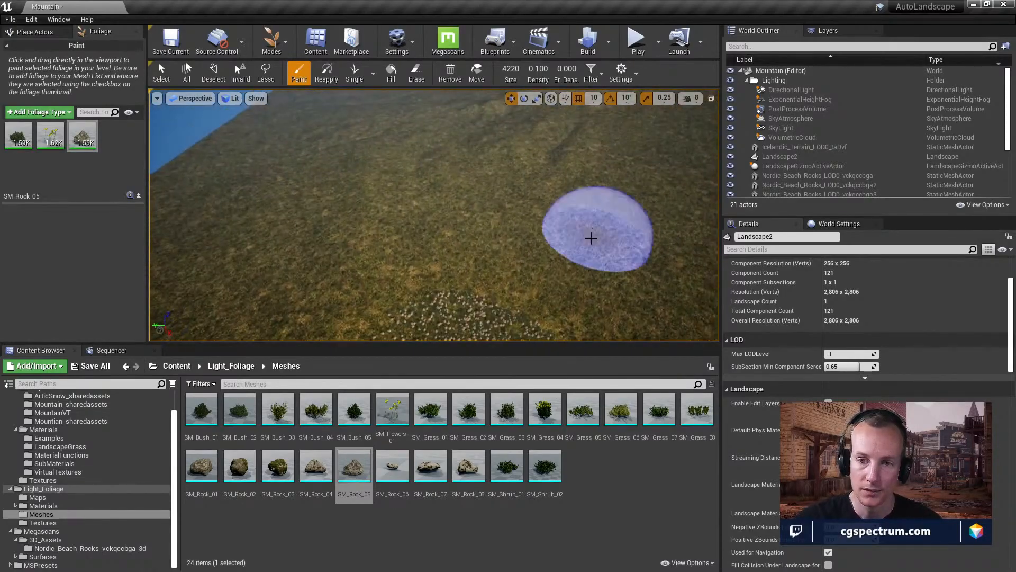
pyautogui.moveTo(295, 283); pyautogui.dragTo(271, 138)
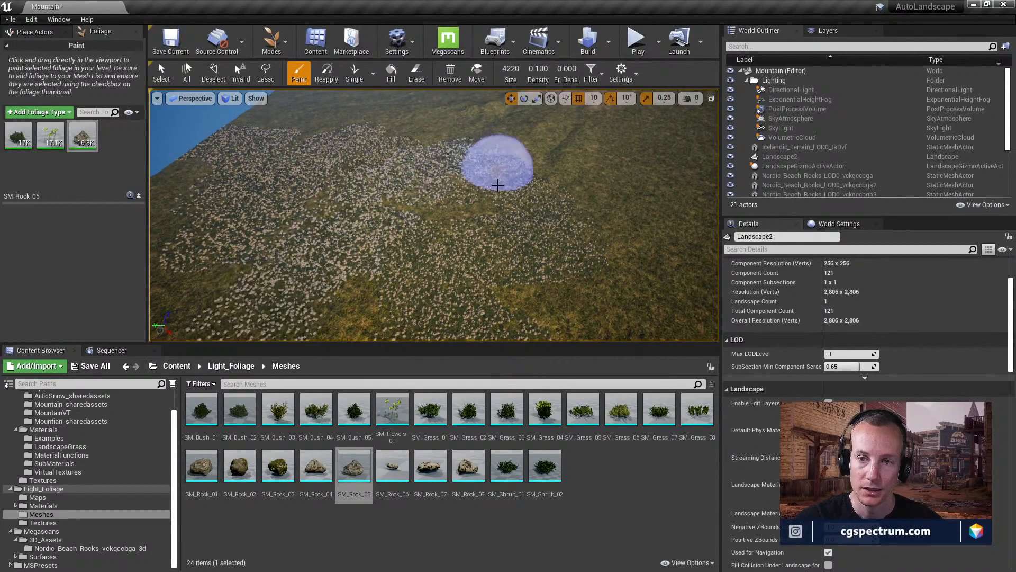
# - Deactivate the SM_Flowers_01 and SM_Bush_02 foliage types and erase the SM_Rock_05 rocks from part of the painted area
pyautogui.moveTo(446, 319)
pyautogui.mouseDown(button='right')
pyautogui.moveTo(449, 291)
pyautogui.moveTo(484, 270)
pyautogui.moveTo(485, 293)
pyautogui.moveTo(499, 163)
pyautogui.mouseUp(button='right')
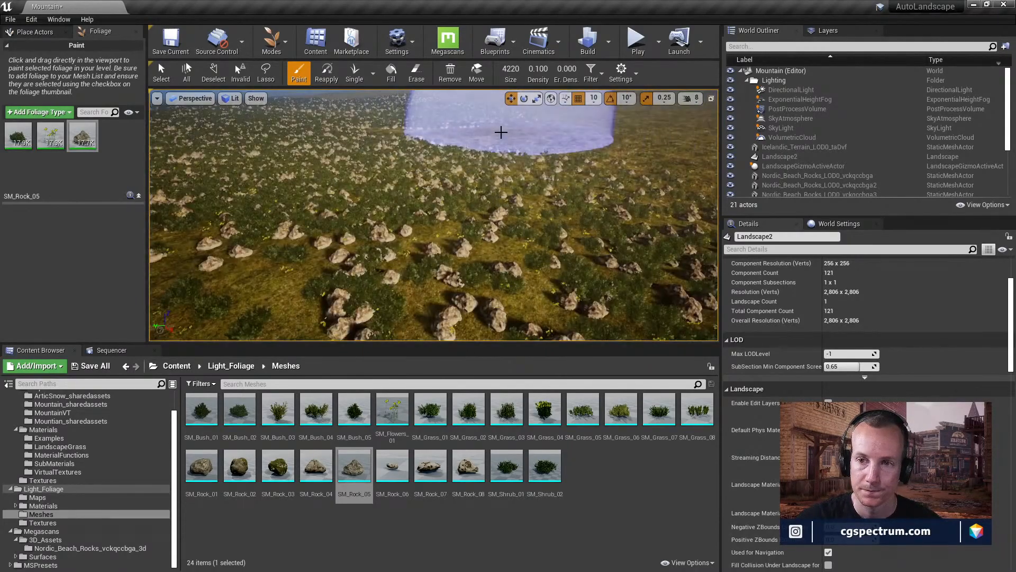
pyautogui.click(76, 130)
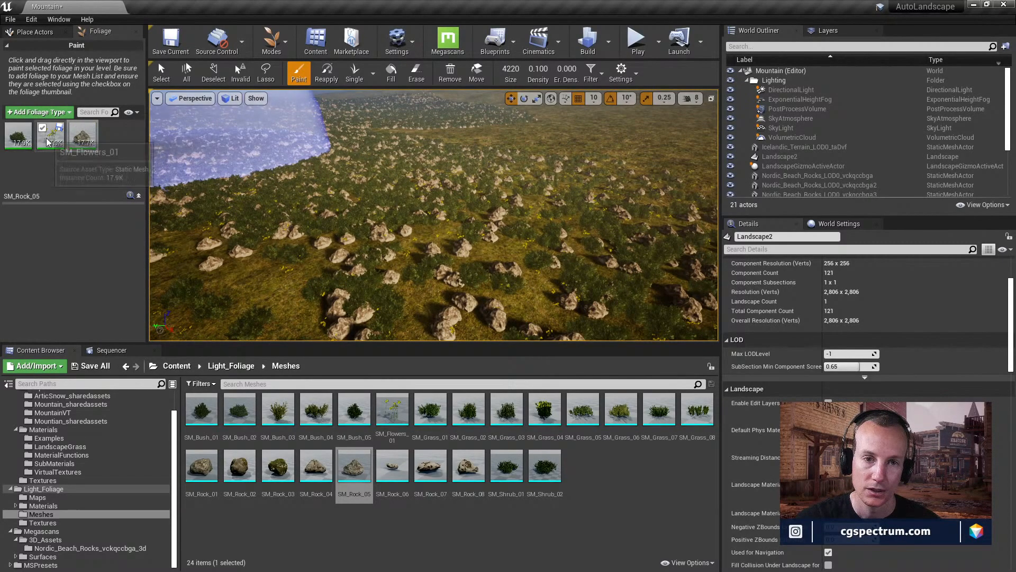
pyautogui.click(43, 130)
pyautogui.click(10, 131)
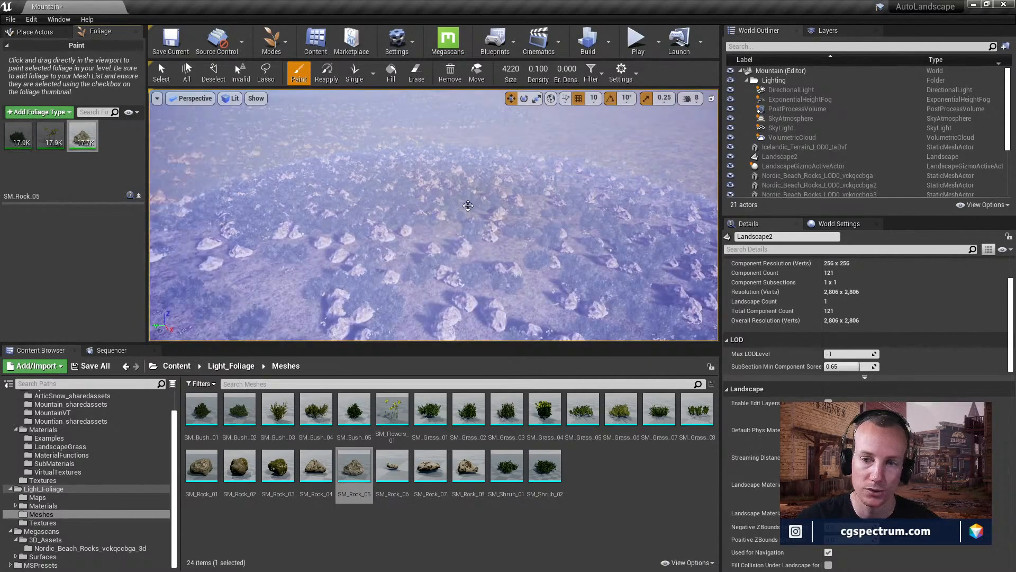
pyautogui.moveTo(463, 206)
pyautogui.keyDown('shift'); pyautogui.mouseDown()
pyautogui.moveTo(477, 192)
pyautogui.moveTo(438, 150)
pyautogui.moveTo(282, 176)
pyautogui.mouseUp(); pyautogui.keyUp('shift')
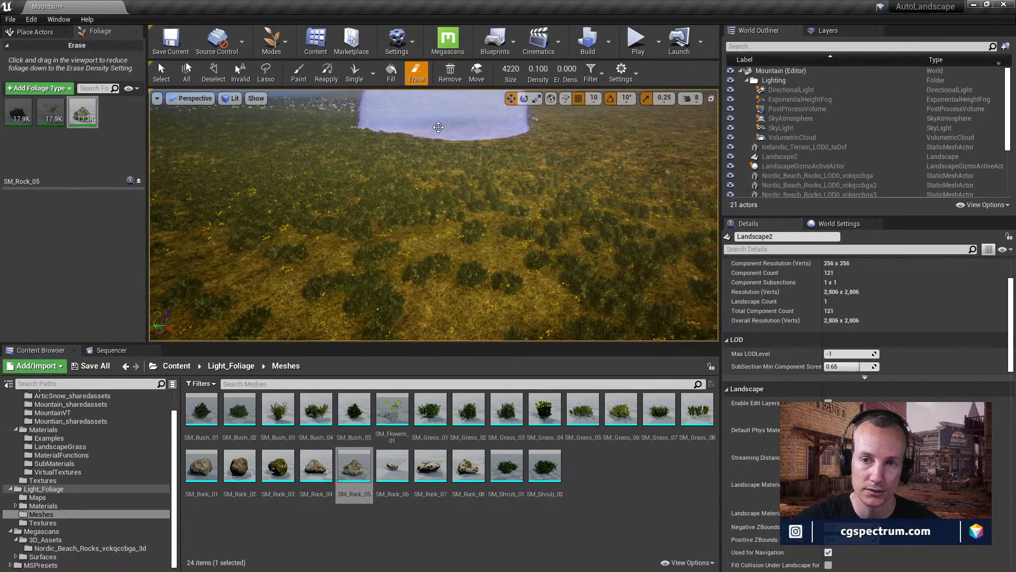
# - Inspect the remaining bushes and flowers from several heights and add the SM_Grass_08 mesh as a foliage type
pyautogui.moveTo(437, 212)
pyautogui.mouseDown(button='right')
pyautogui.moveTo(534, 233)
pyautogui.moveTo(370, 214)
pyautogui.mouseUp(button='right')
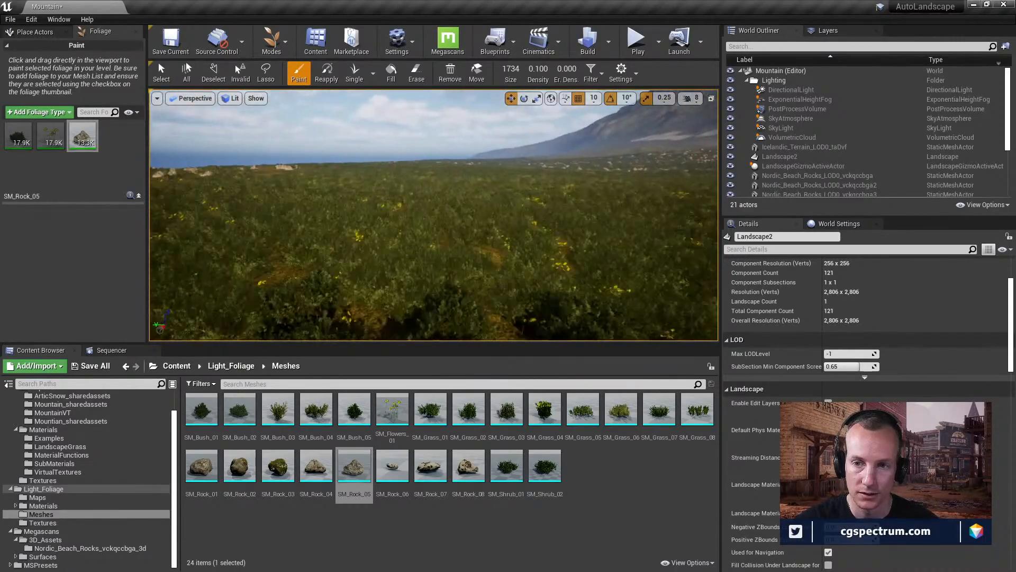
pyautogui.moveTo(441, 207); pyautogui.dragTo(470, 263, button='right')
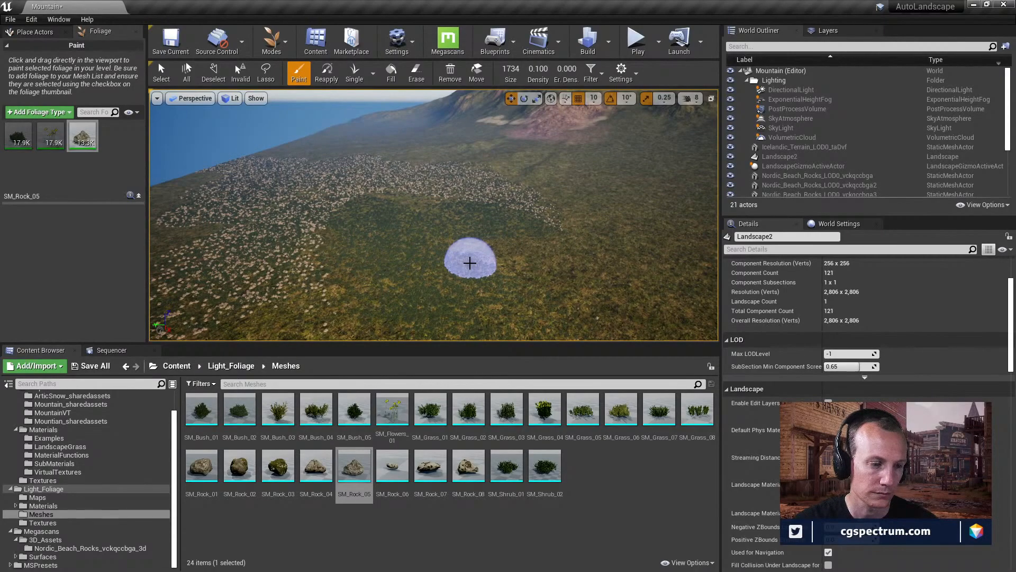
pyautogui.press('w')
pyautogui.moveTo(476, 252)
pyautogui.mouseDown(button='right')
pyautogui.moveTo(487, 240)
pyautogui.moveTo(481, 225)
pyautogui.moveTo(475, 251)
pyautogui.mouseUp(button='right')
pyautogui.press('s')
pyautogui.press('w')
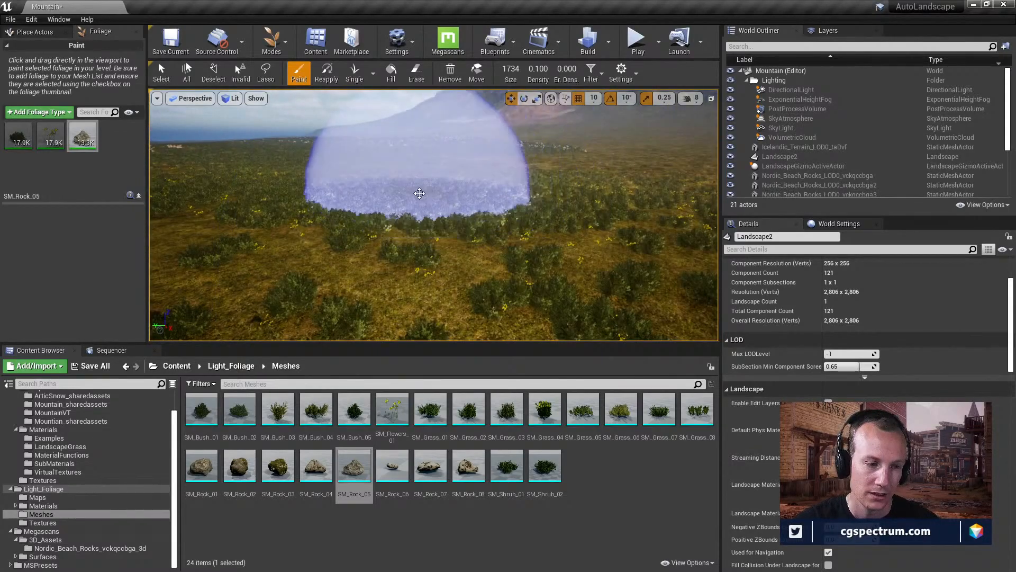
pyautogui.press('w')
pyautogui.moveTo(420, 193)
pyautogui.mouseDown(button='right')
pyautogui.moveTo(466, 192)
pyautogui.moveTo(482, 206)
pyautogui.moveTo(418, 198)
pyautogui.moveTo(418, 214)
pyautogui.moveTo(418, 191)
pyautogui.mouseUp(button='right')
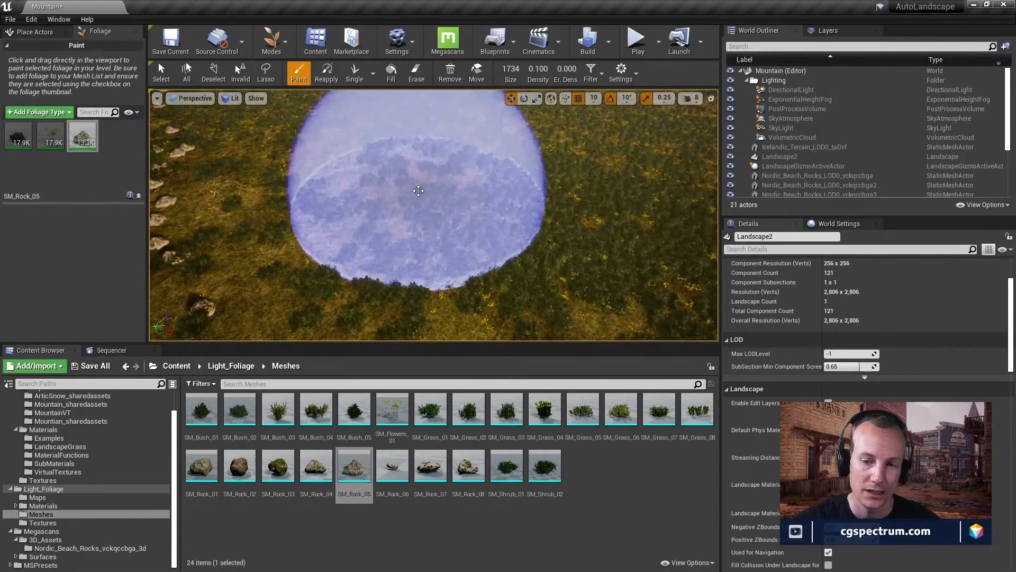
pyautogui.moveTo(698, 413); pyautogui.dragTo(101, 182)
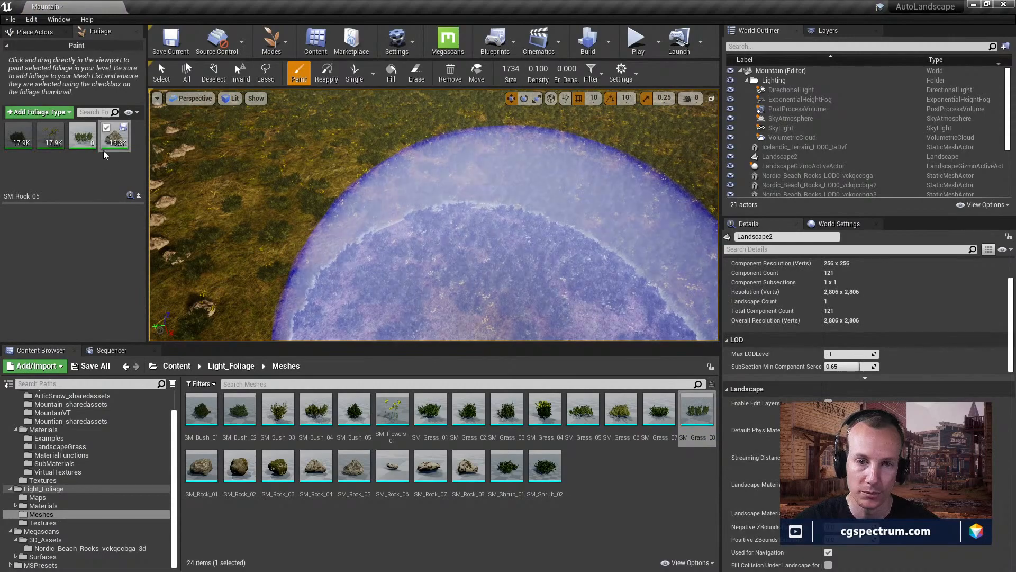
# - Erase the SM_Rock_05 rocks across the rest of the painted area, enlarging the brush size to 8192
pyautogui.moveTo(517, 236)
pyautogui.mouseDown(button='right')
pyautogui.moveTo(476, 233)
pyautogui.moveTo(577, 233)
pyautogui.moveTo(503, 236)
pyautogui.mouseUp(button='right')
pyautogui.moveTo(503, 236)
pyautogui.keyDown('shift'); pyautogui.mouseDown()
pyautogui.moveTo(433, 177)
pyautogui.moveTo(398, 218)
pyautogui.moveTo(311, 236)
pyautogui.moveTo(295, 286)
pyautogui.moveTo(315, 236)
pyautogui.moveTo(273, 159)
pyautogui.moveTo(297, 141)
pyautogui.moveTo(333, 145)
pyautogui.mouseUp(); pyautogui.keyUp('shift')
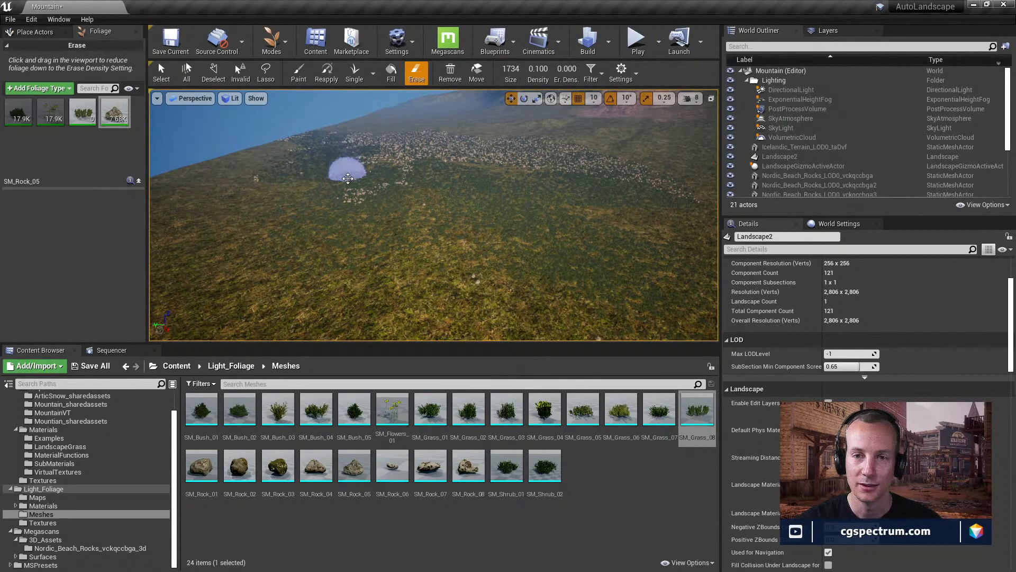
pyautogui.moveTo(348, 179)
pyautogui.keyDown('shift'); pyautogui.mouseDown()
pyautogui.moveTo(346, 198)
pyautogui.moveTo(356, 136)
pyautogui.moveTo(386, 174)
pyautogui.moveTo(412, 134)
pyautogui.mouseUp(); pyautogui.keyUp('shift')
pyautogui.keyDown('shift'); pyautogui.moveTo(340, 133); pyautogui.dragTo(431, 159); pyautogui.keyUp('shift')
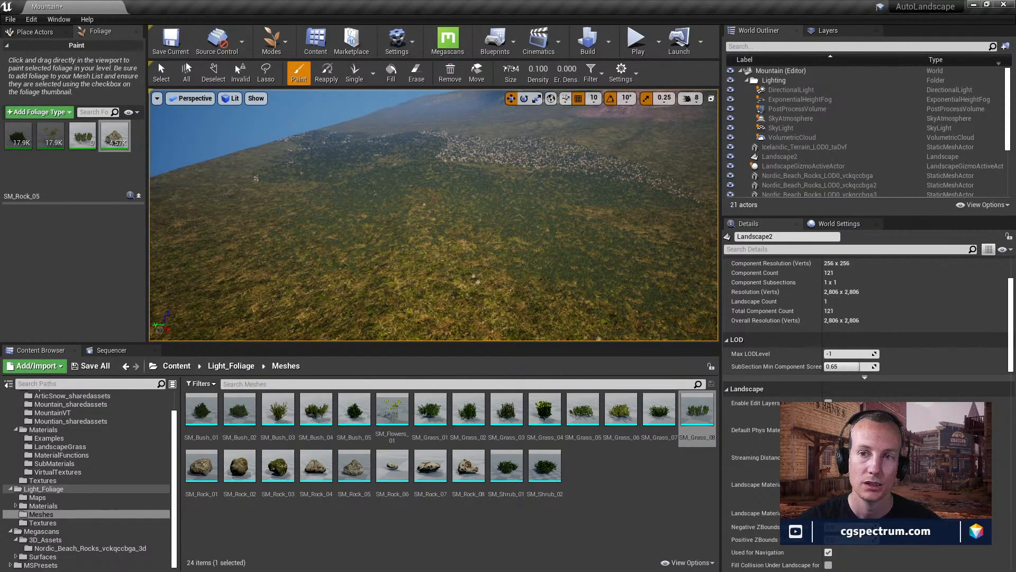
pyautogui.moveTo(510, 68); pyautogui.dragTo(531, 68)
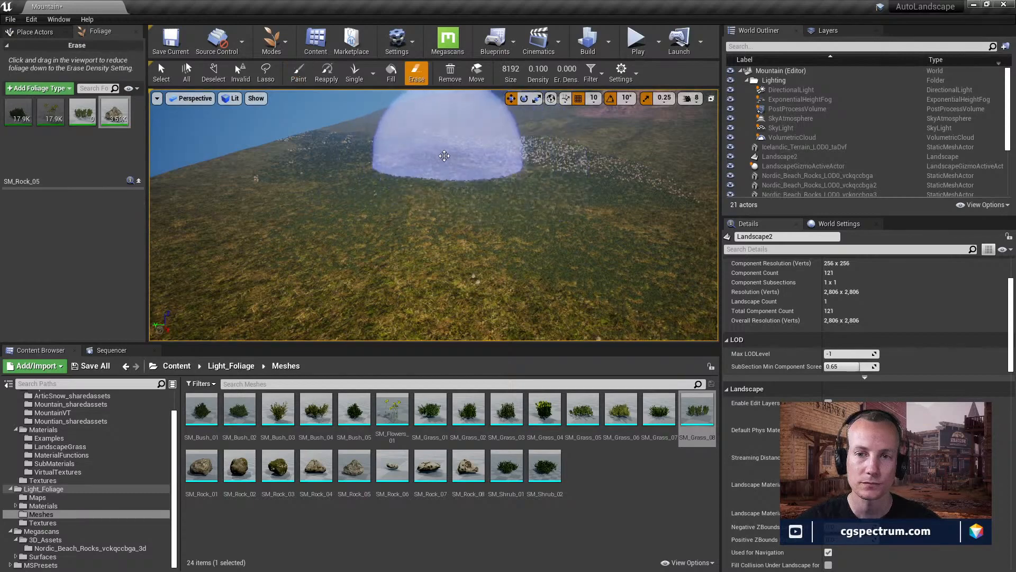
pyautogui.moveTo(442, 154)
pyautogui.keyDown('shift'); pyautogui.mouseDown()
pyautogui.moveTo(356, 136)
pyautogui.moveTo(281, 167)
pyautogui.moveTo(614, 169)
pyautogui.moveTo(443, 166)
pyautogui.moveTo(432, 232)
pyautogui.mouseUp(); pyautogui.keyUp('shift')
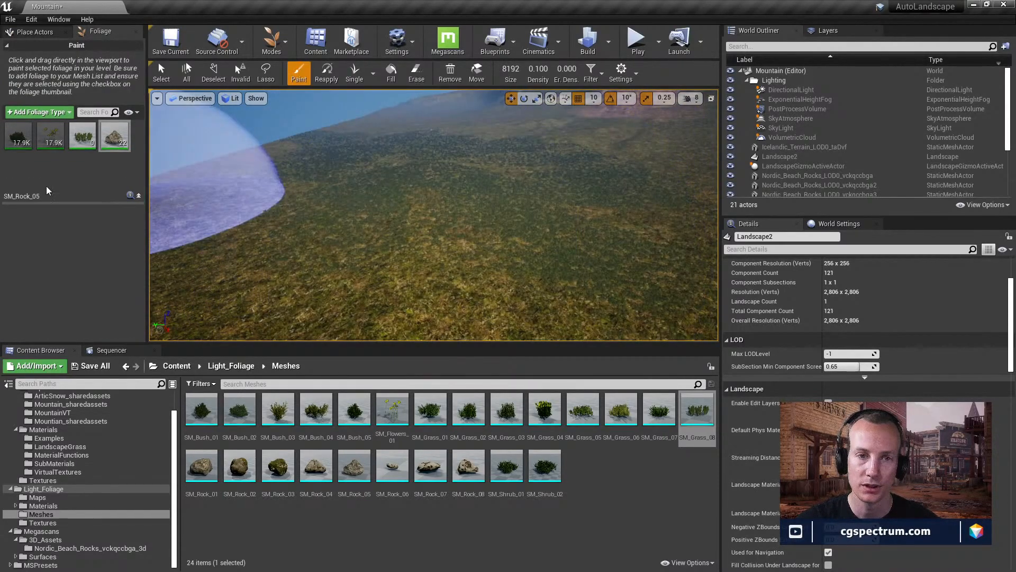
# - Select only the SM_Grass_08 foliage type, enlarge its settings area and expand its detailed settings
pyautogui.click(84, 141)
pyautogui.moveTo(89, 202); pyautogui.dragTo(90, 212)
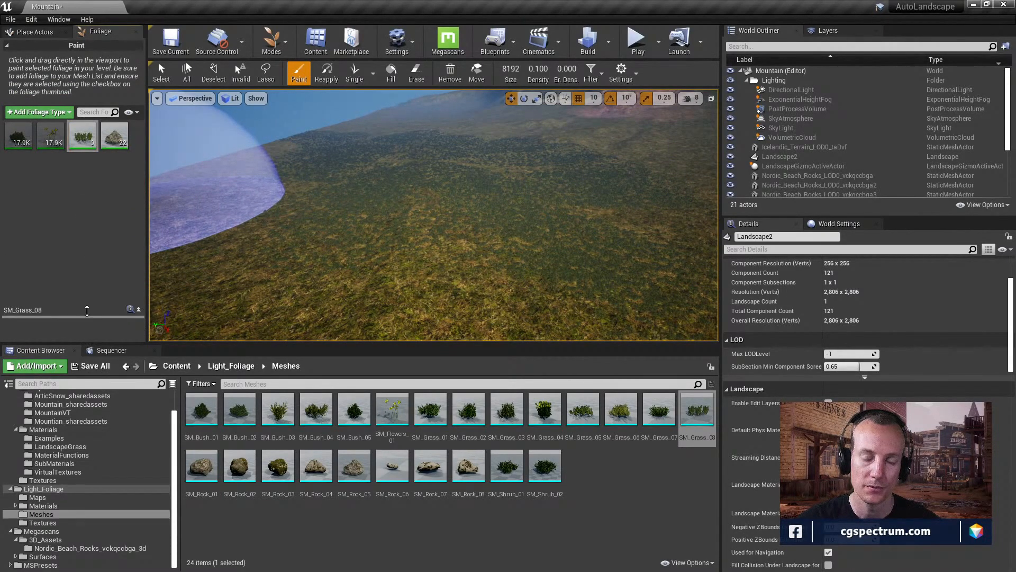
pyautogui.moveTo(87, 310); pyautogui.dragTo(88, 237)
pyautogui.rightClick(86, 139)
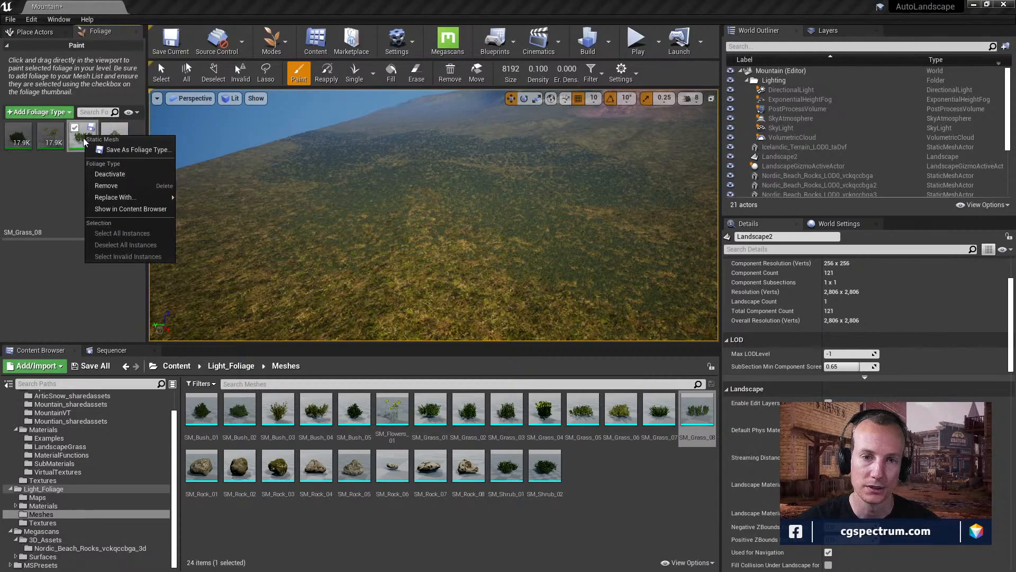
pyautogui.press('Escape')
pyautogui.click(142, 232)
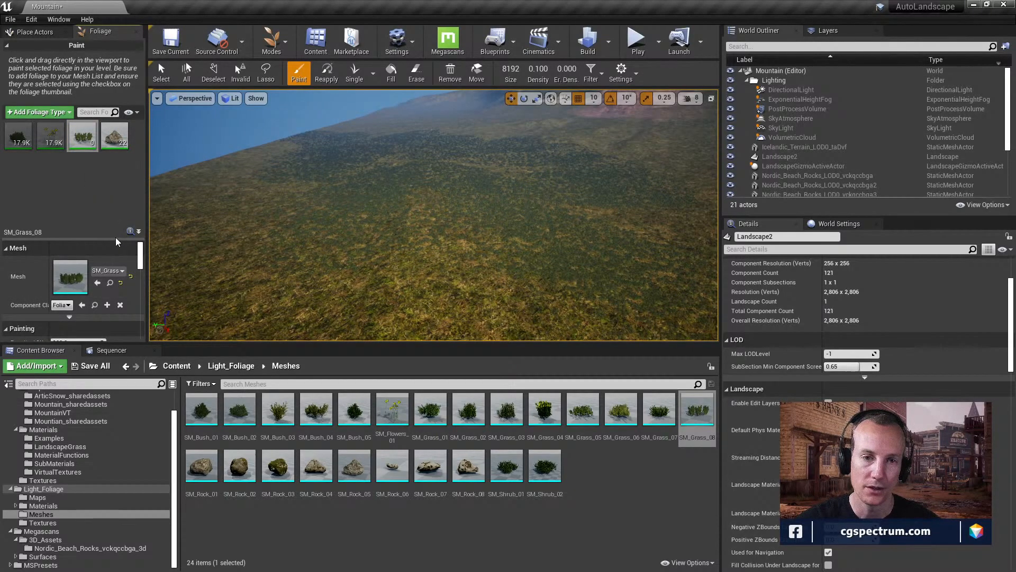
# - Review the painting, placement and instance settings of SM_Grass_08 and look over the landscape
pyautogui.scroll(-3, 115, 239)
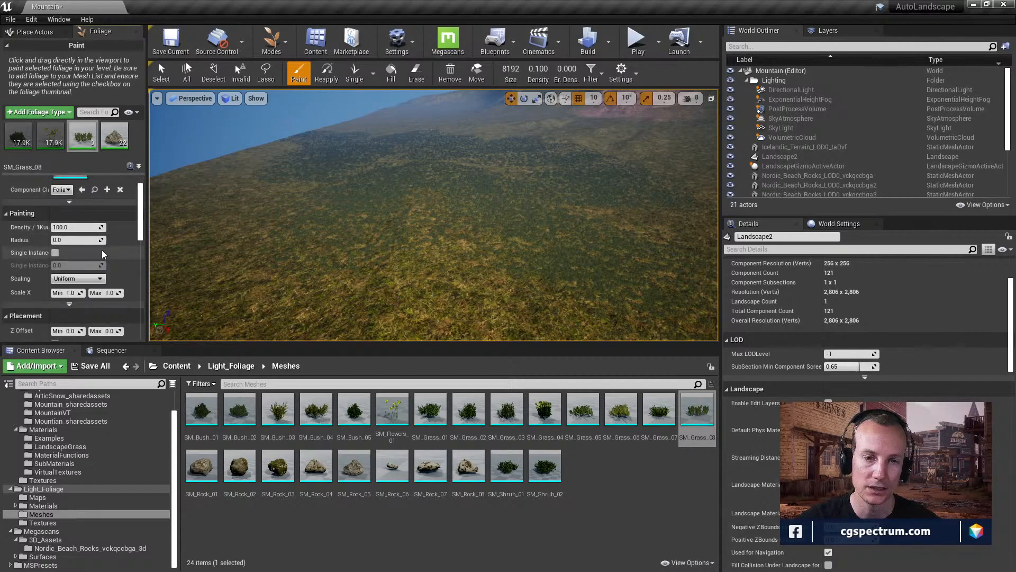
pyautogui.scroll(-1, 102, 250)
pyautogui.scroll(-1, 87, 247)
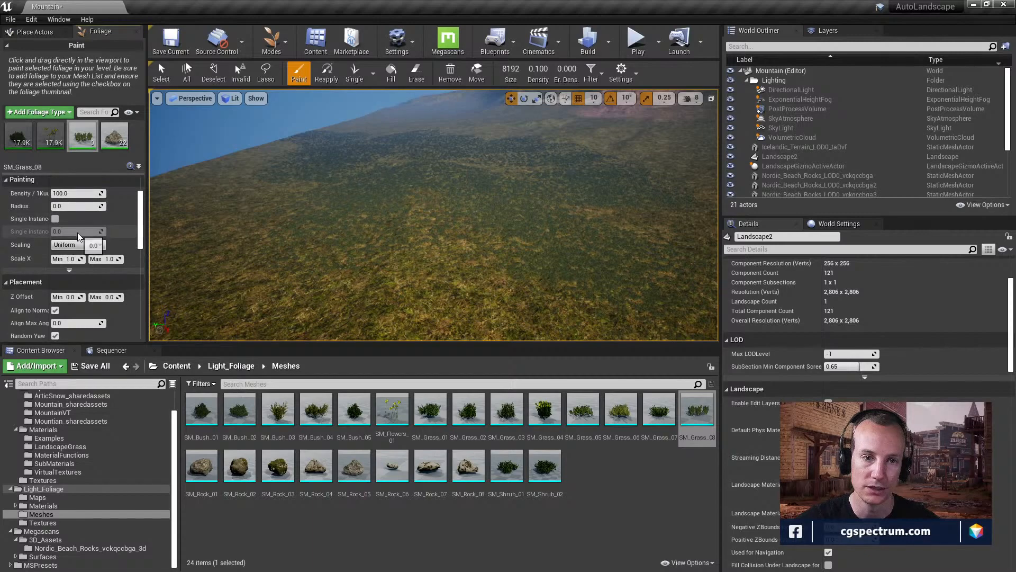
pyautogui.scroll(-4, 77, 233)
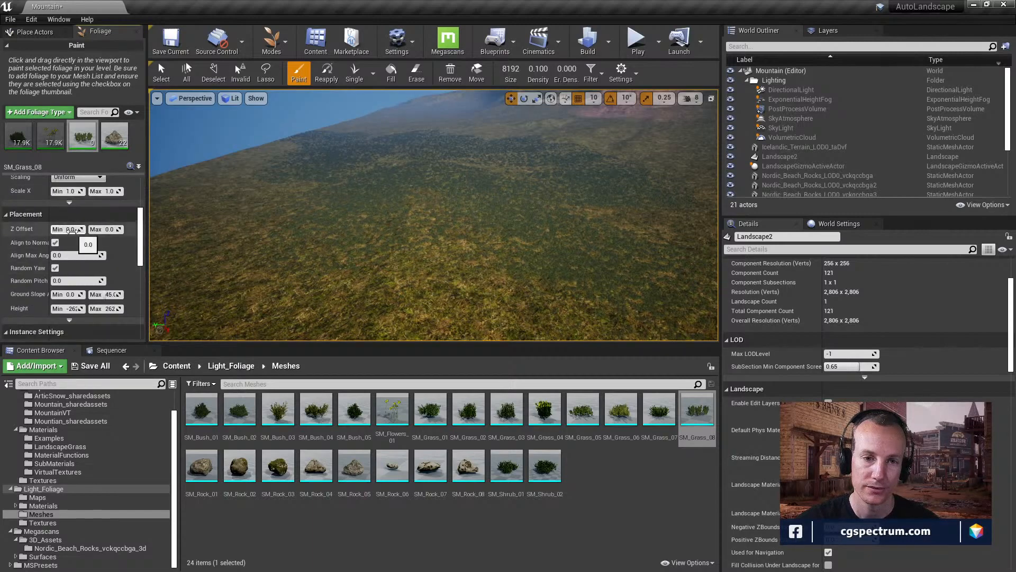
pyautogui.scroll(-1, 82, 244)
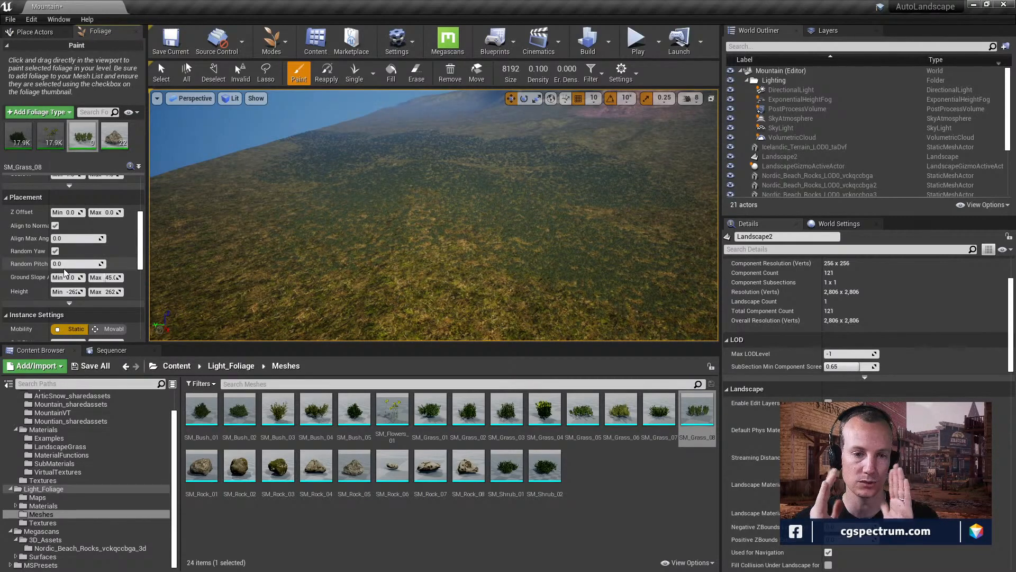
pyautogui.scroll(-5, 71, 243)
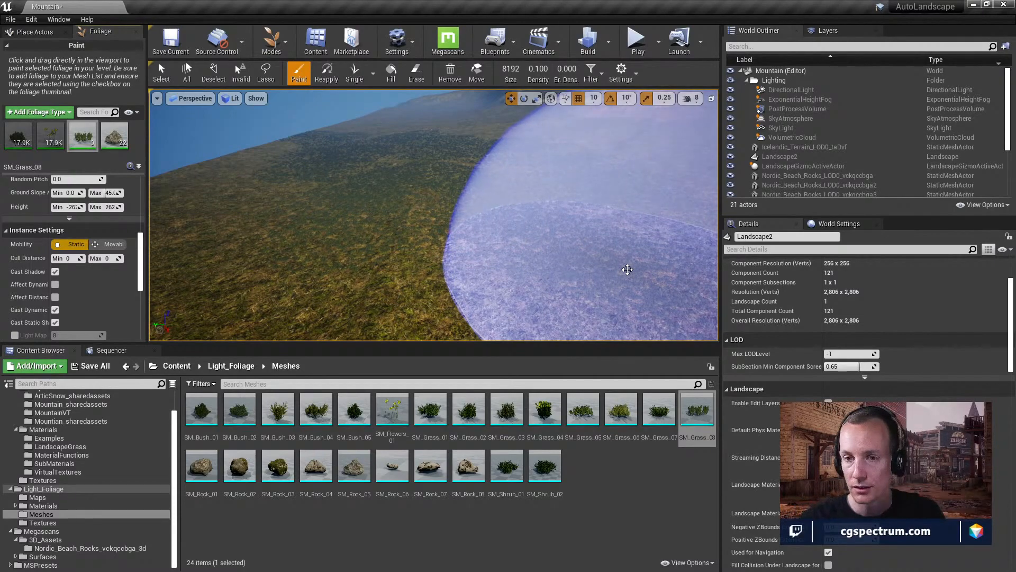
pyautogui.moveTo(574, 233)
pyautogui.mouseDown(button='right')
pyautogui.moveTo(656, 238)
pyautogui.moveTo(669, 254)
pyautogui.moveTo(659, 238)
pyautogui.moveTo(569, 235)
pyautogui.moveTo(572, 265)
pyautogui.moveTo(580, 222)
pyautogui.moveTo(560, 257)
pyautogui.mouseUp(button='right')
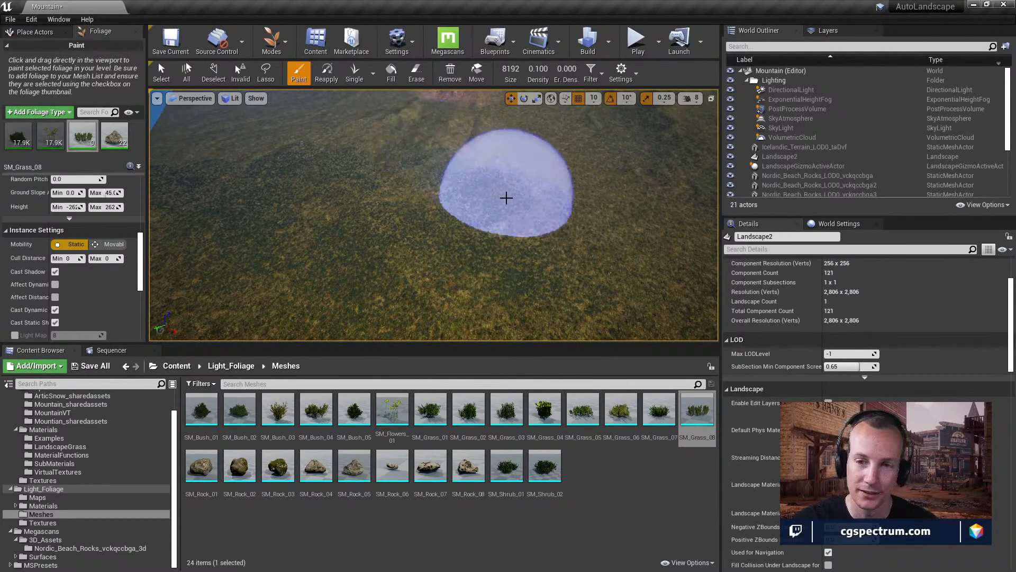
# - Restore the Unreal Editor to a smaller window and rearrange the launcher, browser and Slack windows around it
pyautogui.click(987, 6)
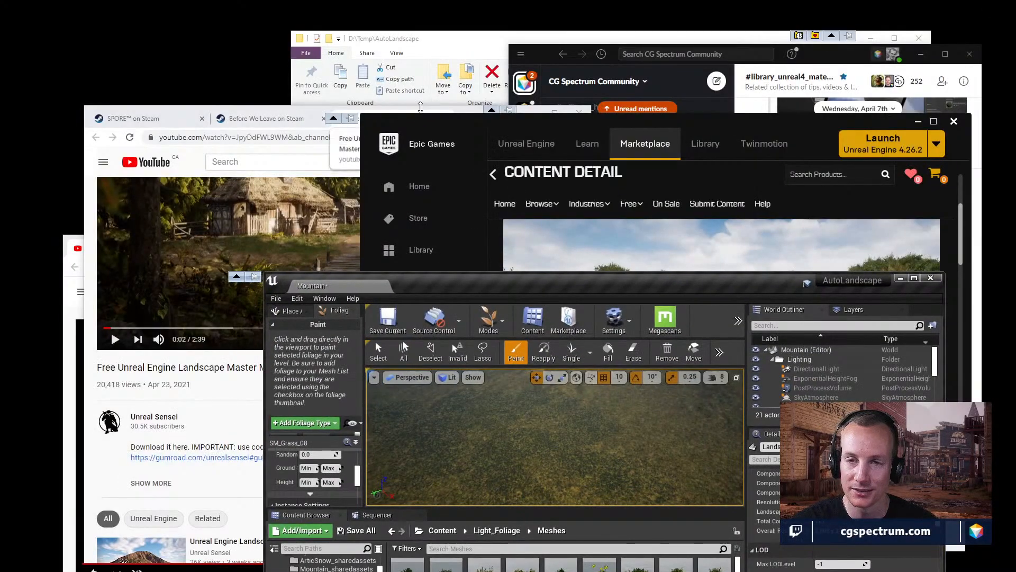
pyautogui.moveTo(472, 122); pyautogui.dragTo(480, 168)
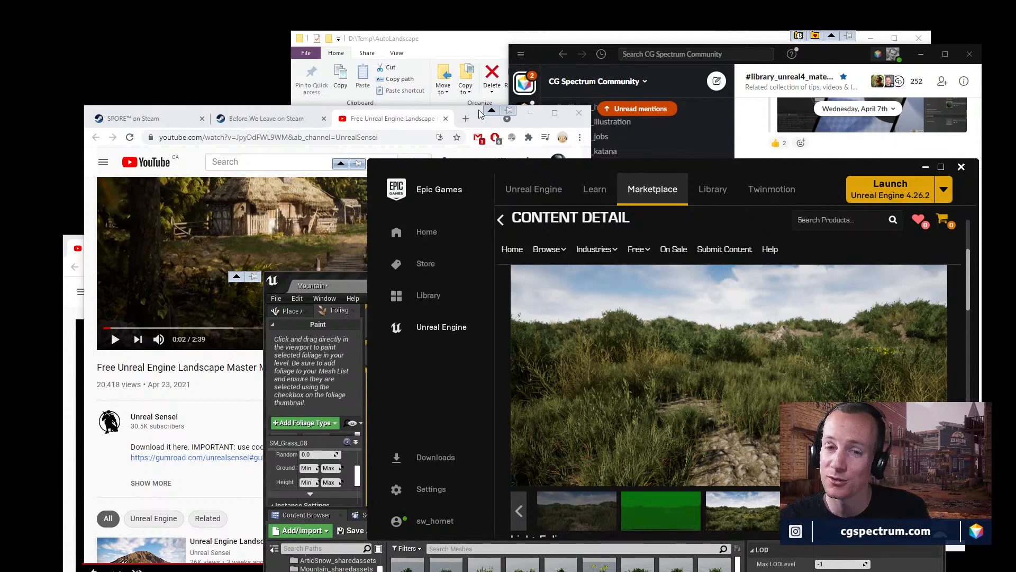
pyautogui.moveTo(480, 113); pyautogui.dragTo(703, 177)
pyautogui.moveTo(250, 252); pyautogui.dragTo(199, 310)
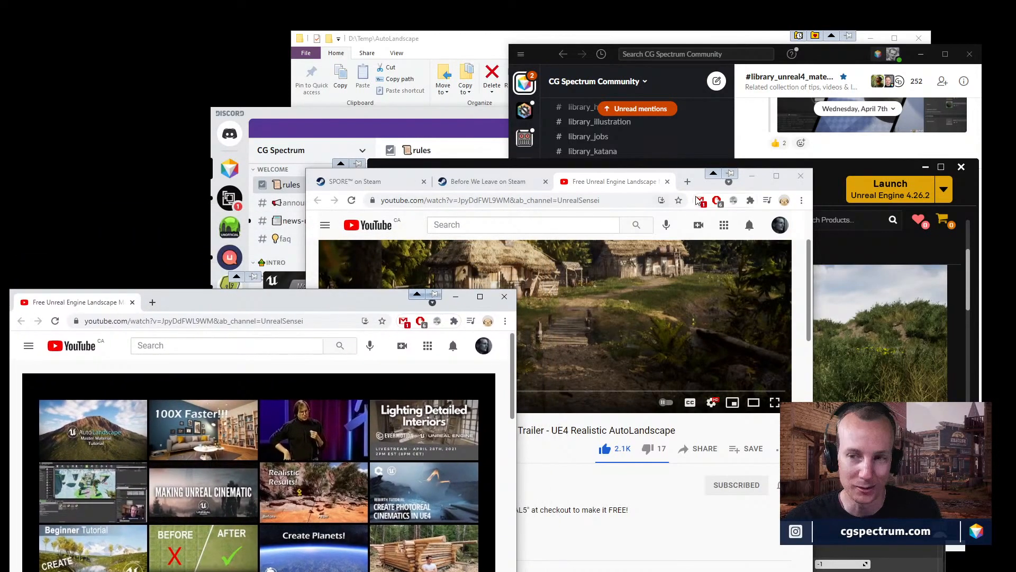
pyautogui.moveTo(702, 185); pyautogui.dragTo(407, 178)
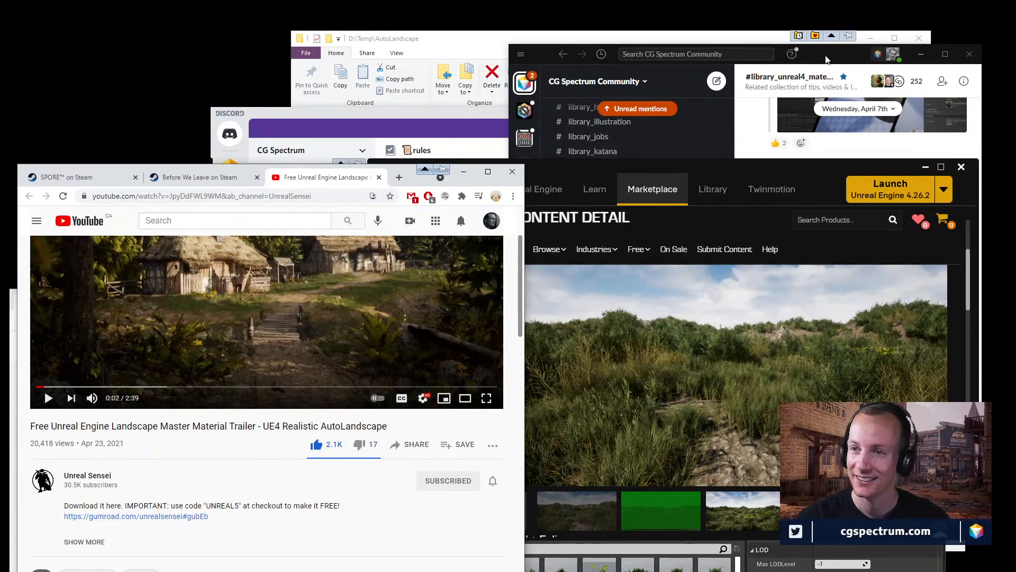
pyautogui.click(844, 58)
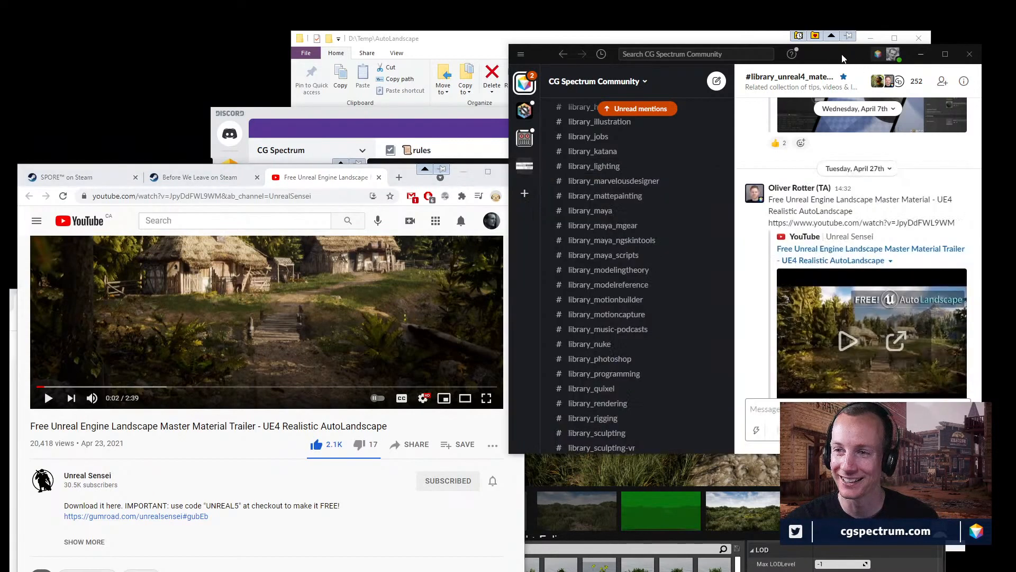
pyautogui.moveTo(844, 58); pyautogui.dragTo(750, 211)
pyautogui.click(409, 181)
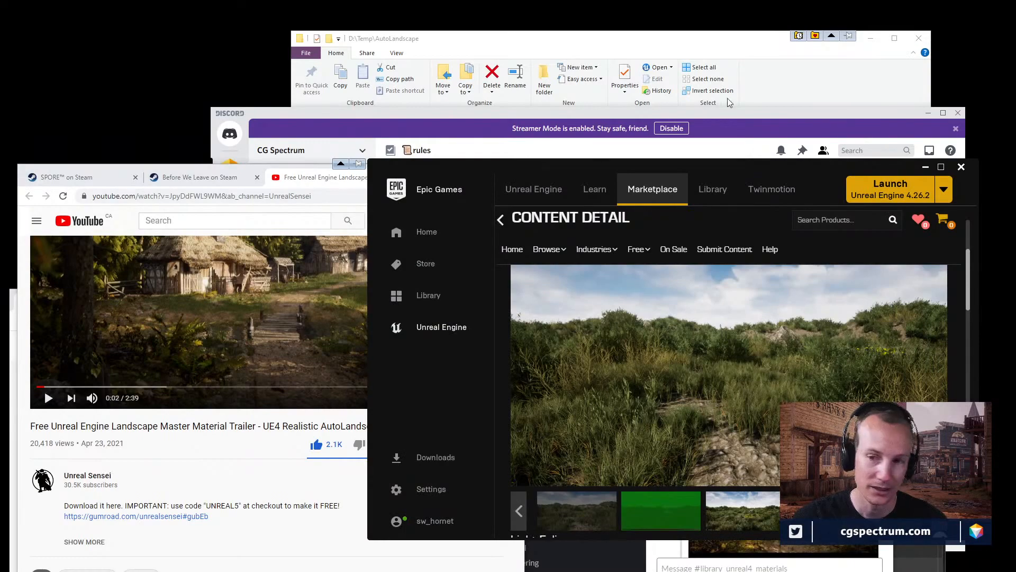
# - Maximize the Epic Games Launcher and return from the Light Foliage page to the free-for-the-month products
pyautogui.moveTo(797, 175); pyautogui.dragTo(590, 5)
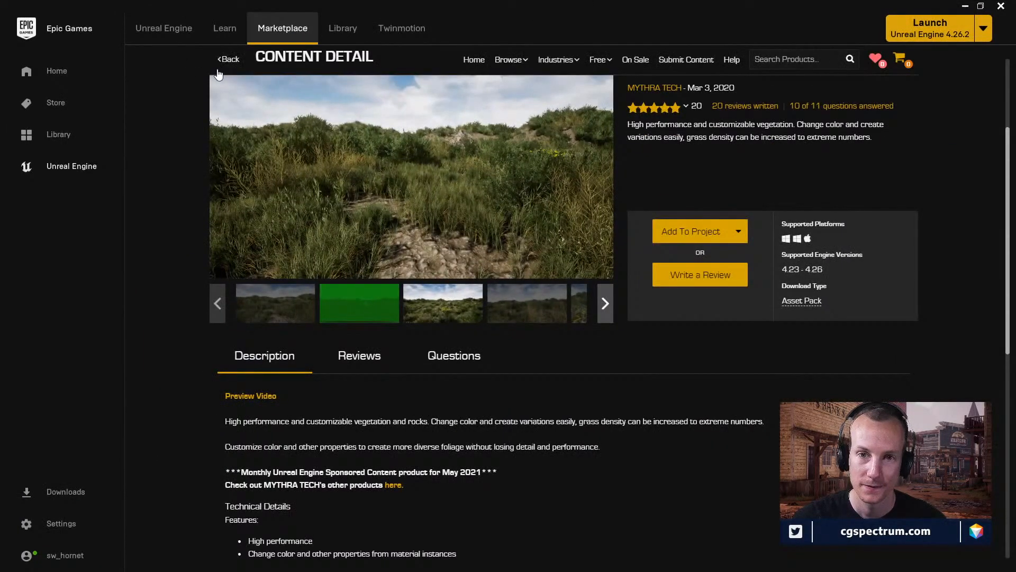
pyautogui.click(226, 59)
pyautogui.scroll(-2, 477, 275)
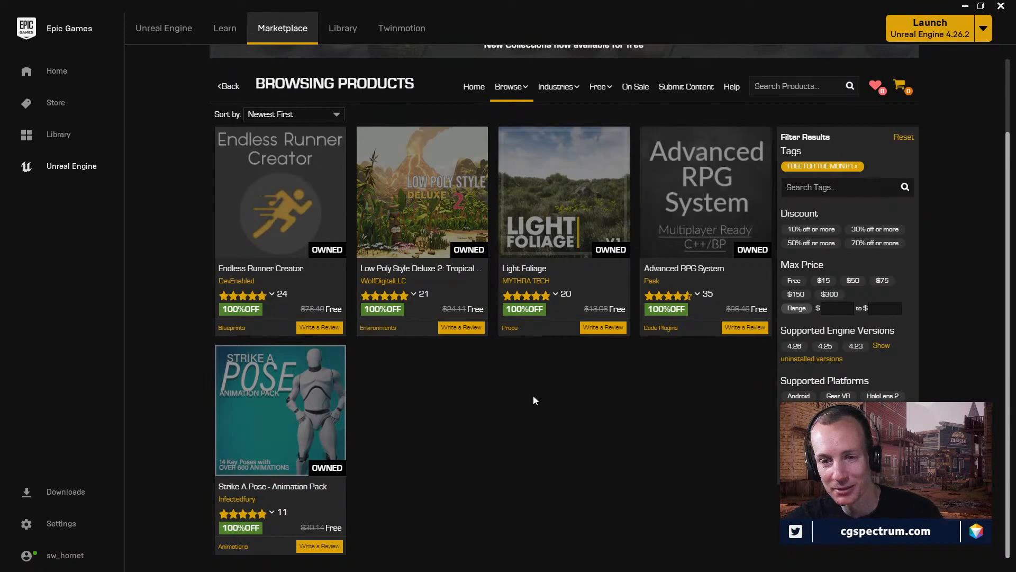
# - Open the Low Poly Style Deluxe 2: Tropical Environment page and look through its preview images up to the last one
pyautogui.click(444, 270)
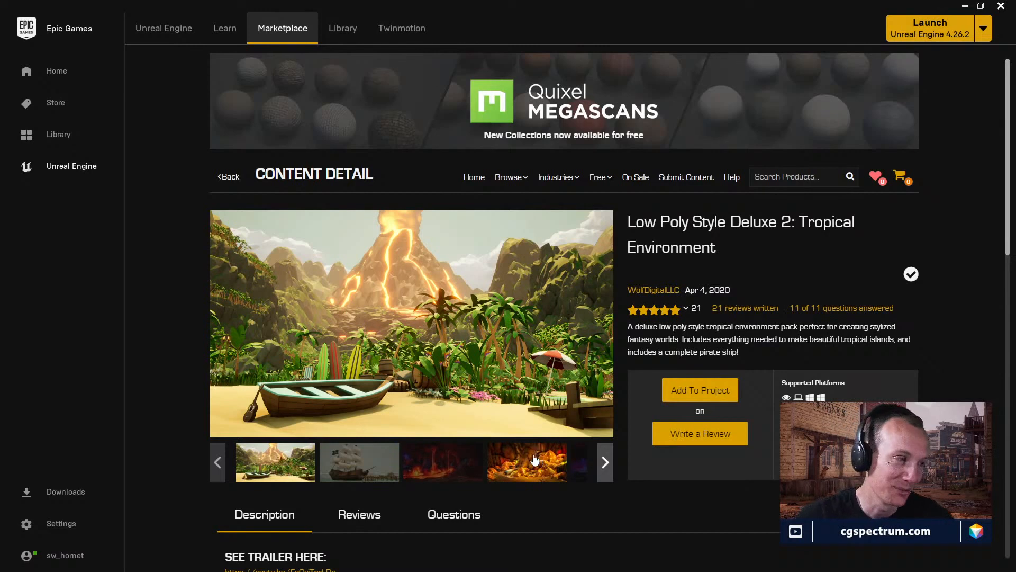
pyautogui.click(365, 459)
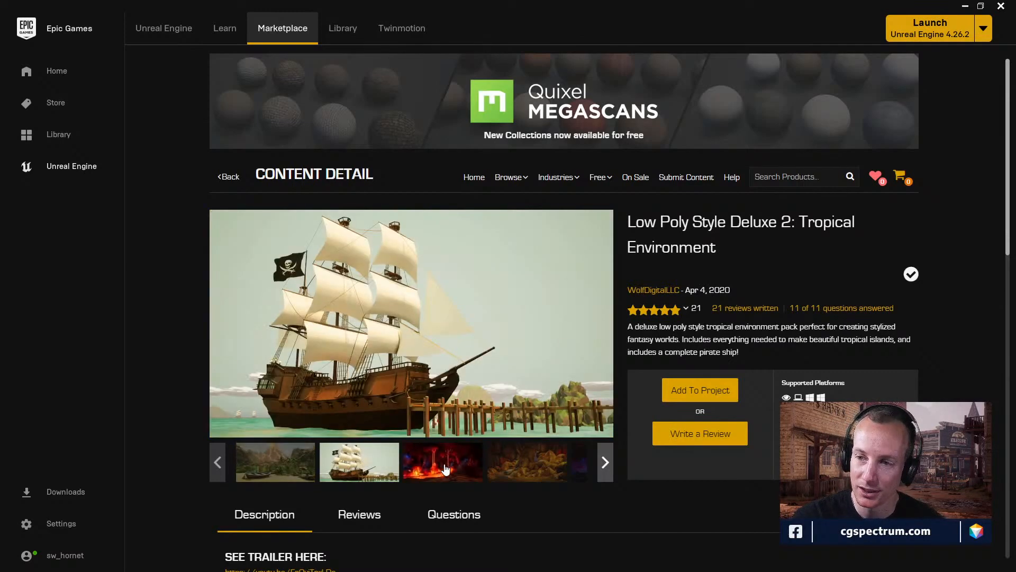
pyautogui.click(444, 464)
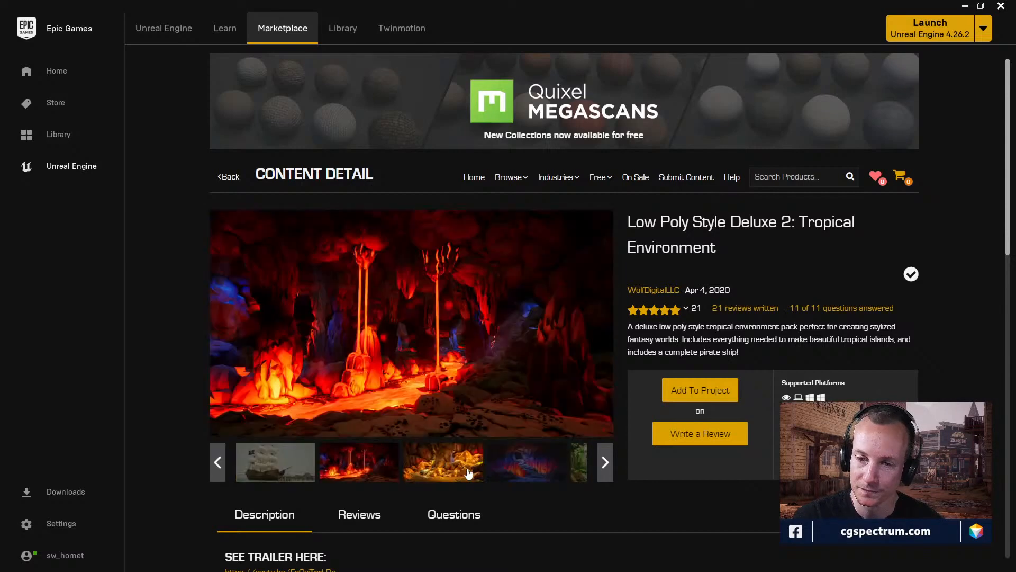
pyautogui.click(552, 470)
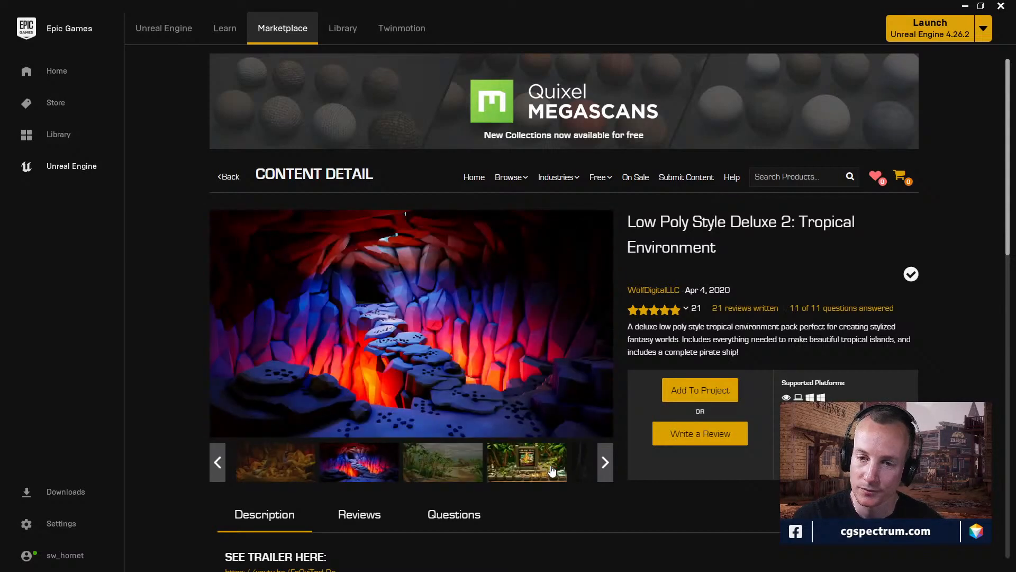
pyautogui.click(549, 475)
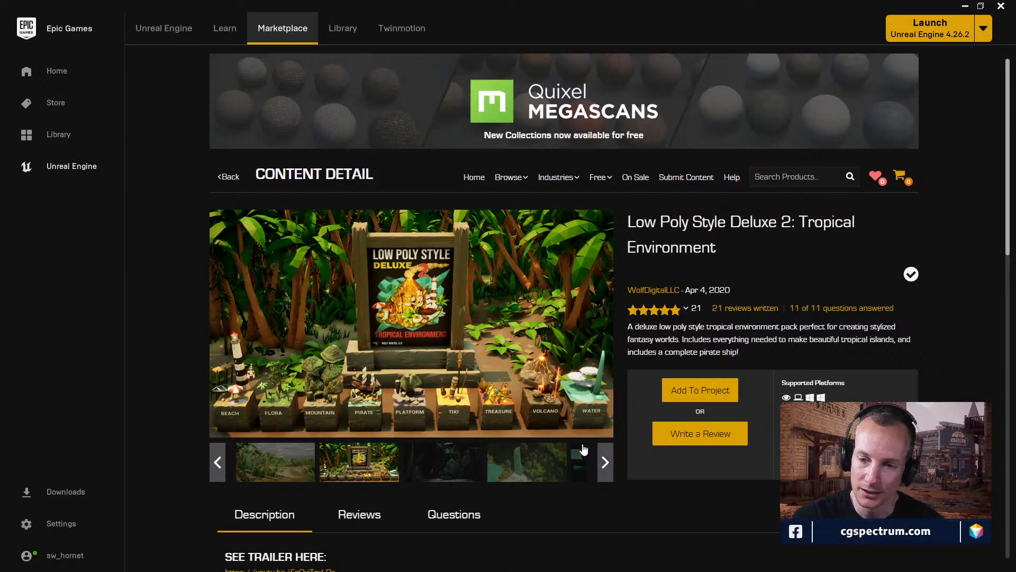
pyautogui.click(604, 463)
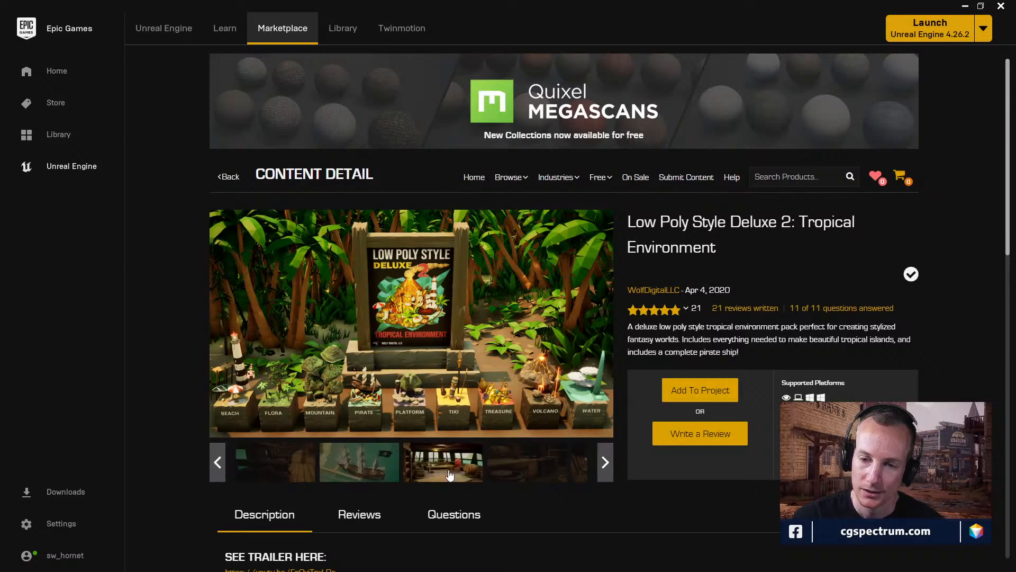
pyautogui.click(519, 471)
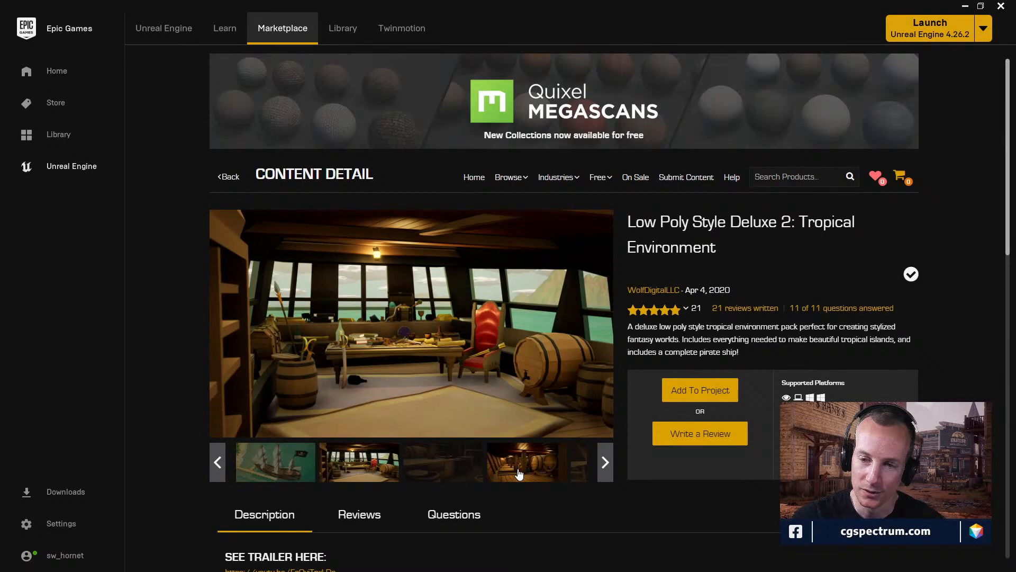
pyautogui.click(520, 472)
pyautogui.click(597, 470)
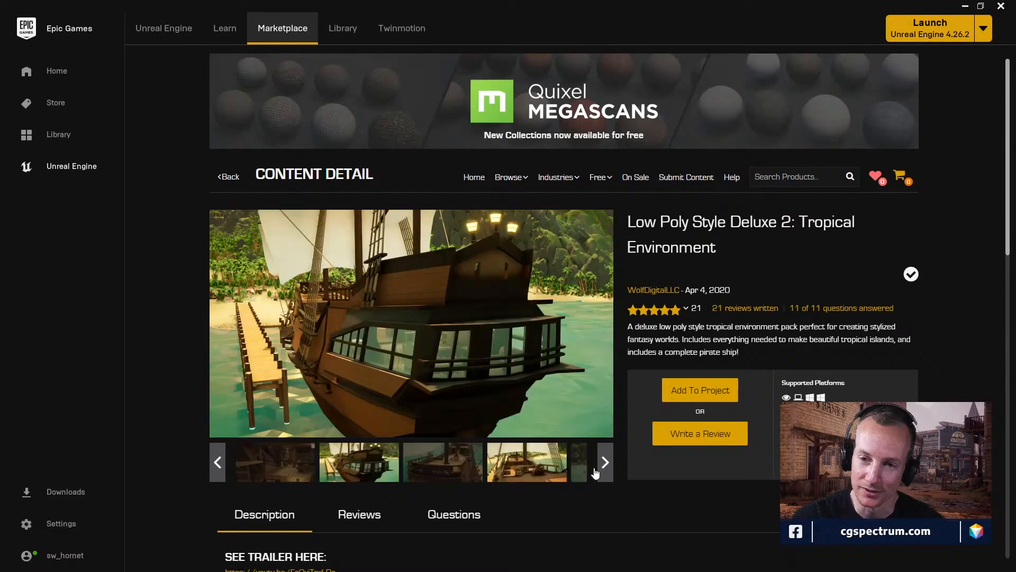
pyautogui.click(594, 469)
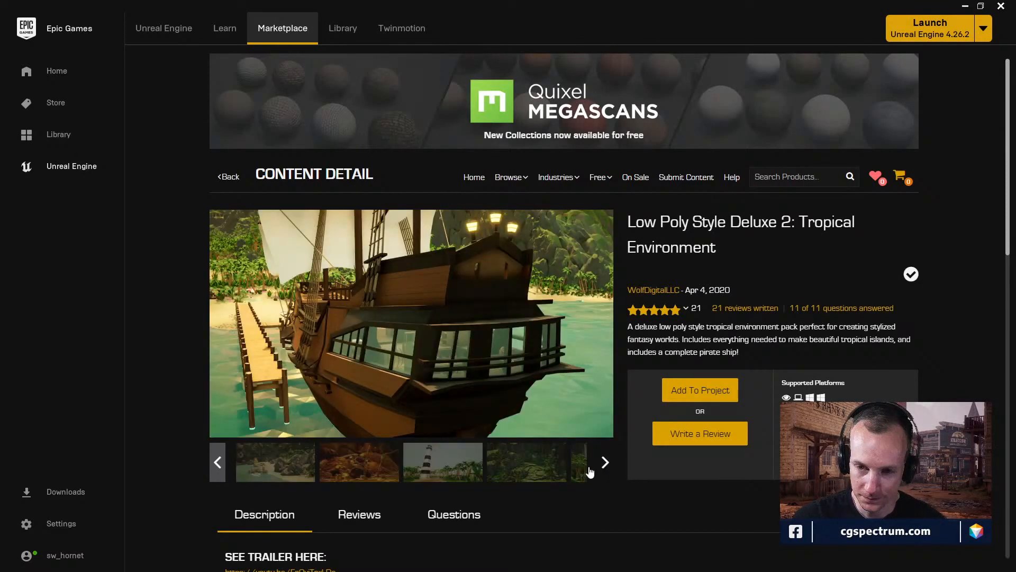
pyautogui.click(461, 471)
pyautogui.click(532, 474)
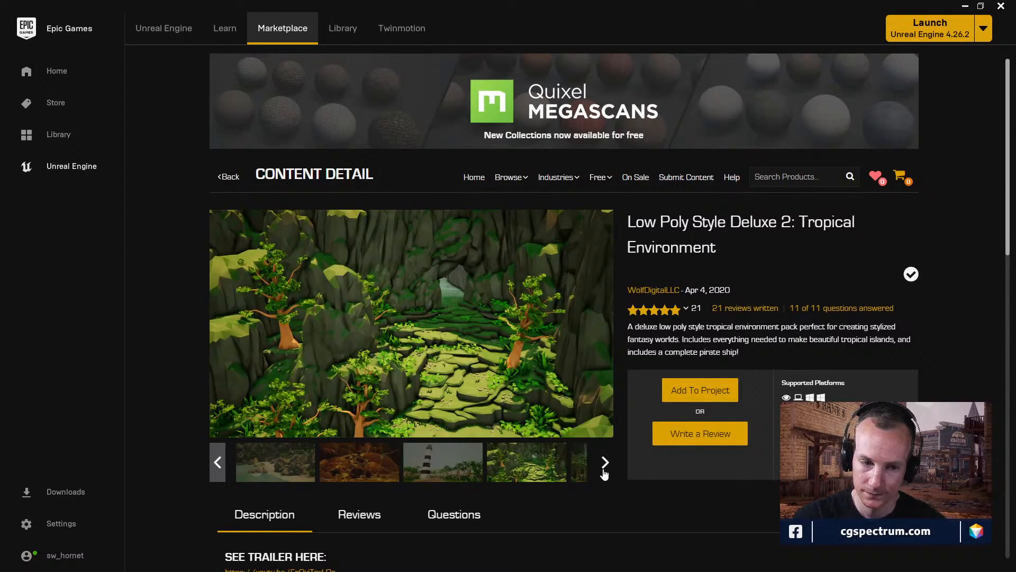
pyautogui.click(604, 466)
pyautogui.click(528, 473)
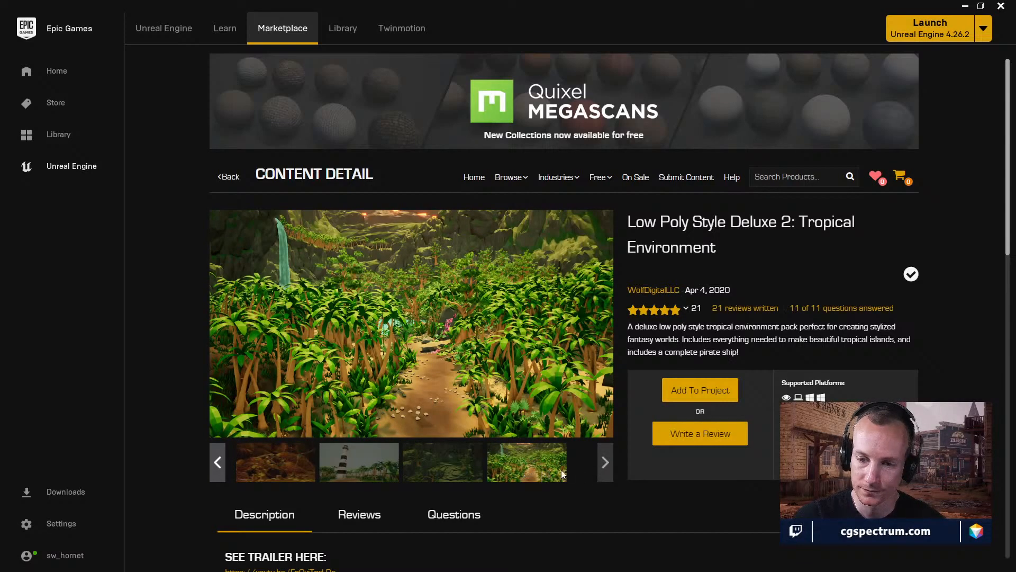
# - Return to the free-for-the-month products and open the Endless Runner Creator page
pyautogui.click(228, 176)
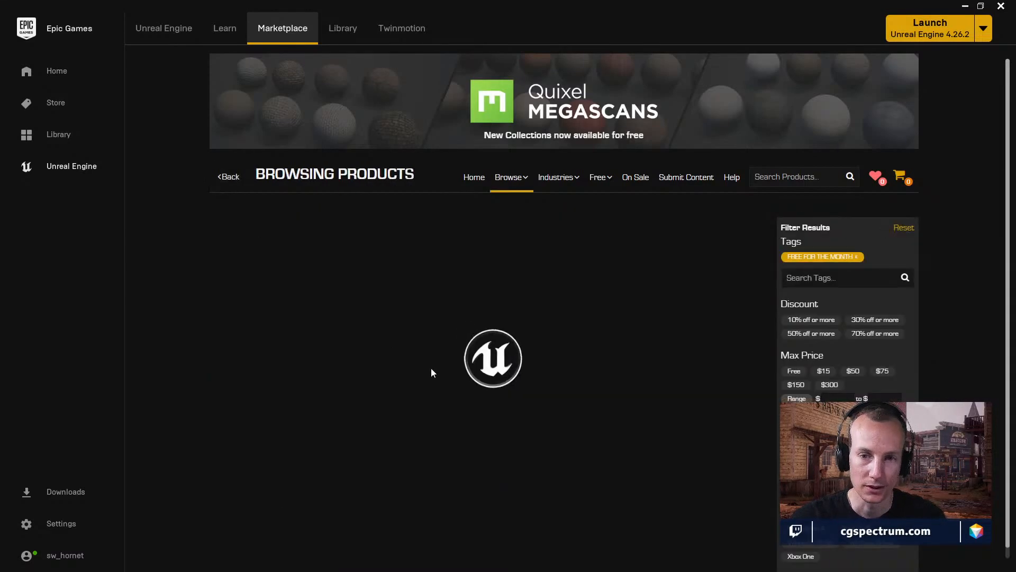
pyautogui.moveTo(277, 395)
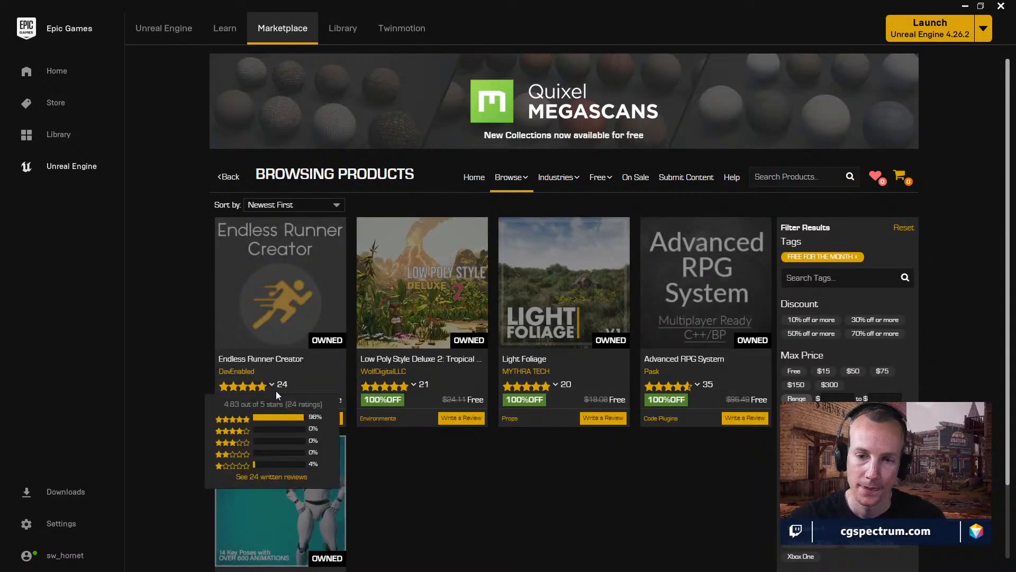
pyautogui.click(285, 359)
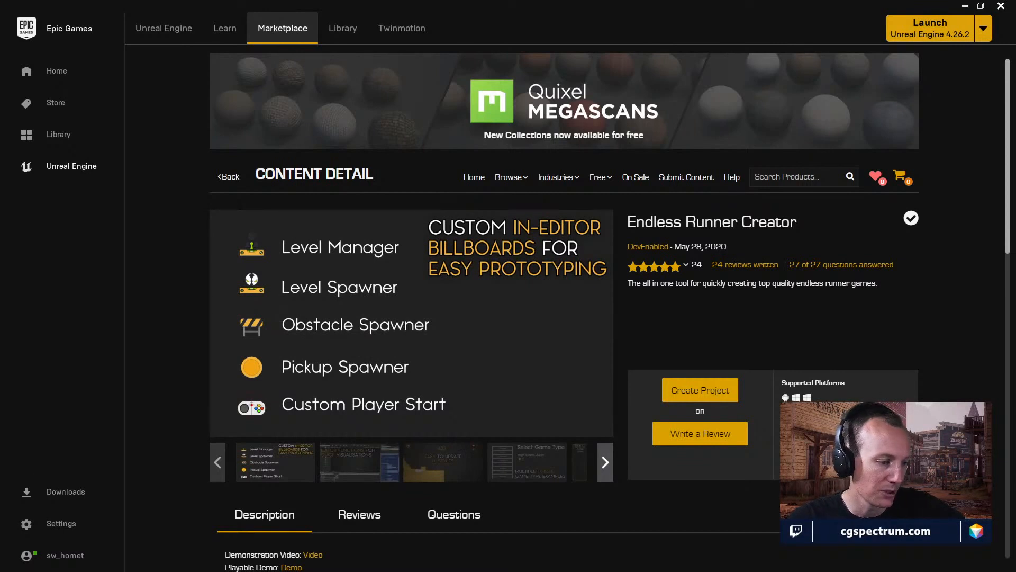
# - Switch to Slack, maximize its window and collapse the Library channel section
pyautogui.hotkey('alt', 'Tab')
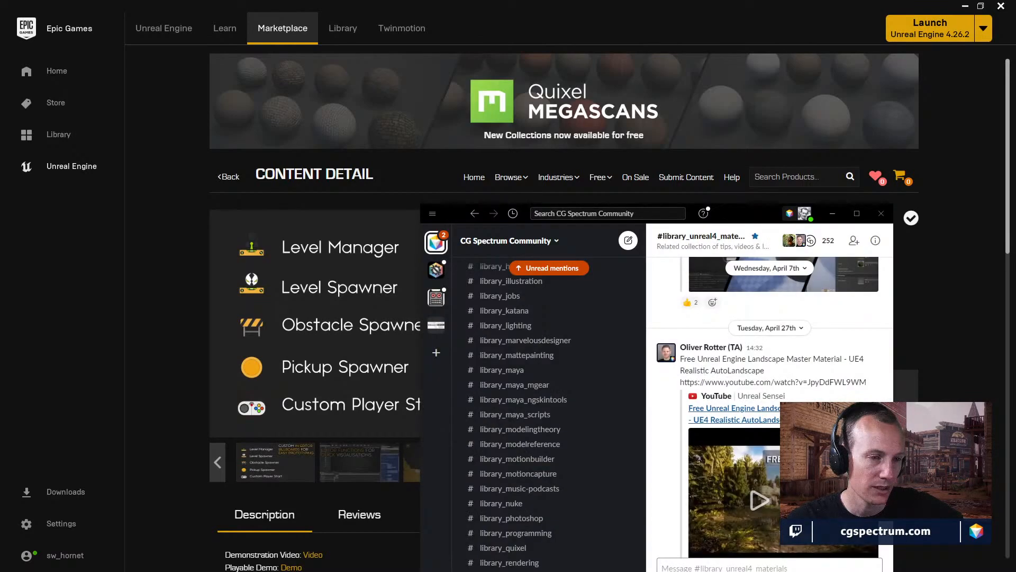
pyautogui.doubleClick(730, 212)
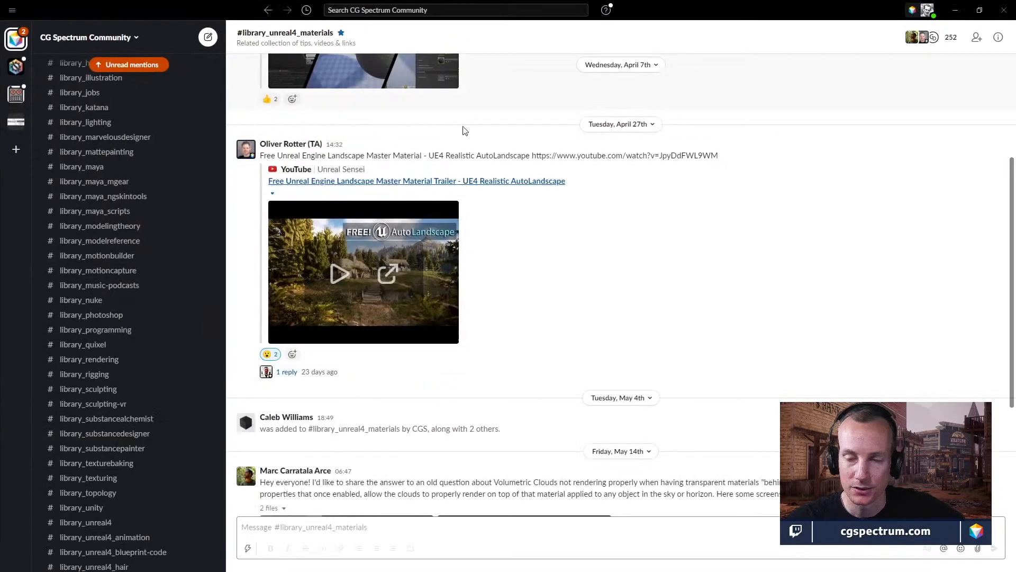
pyautogui.scroll(10, 145, 375)
pyautogui.scroll(3, 109, 364)
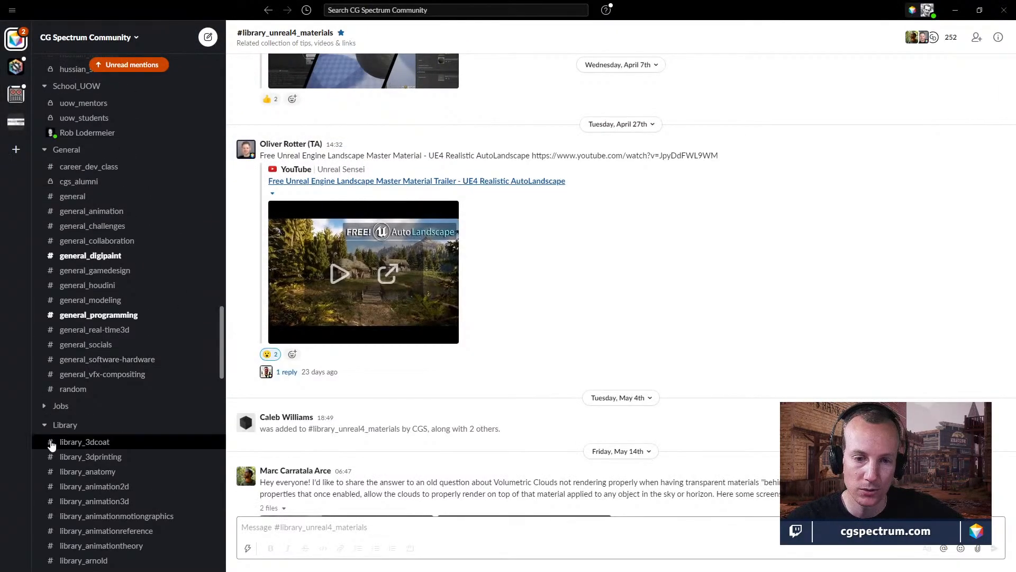
pyautogui.click(44, 426)
pyautogui.scroll(2, 118, 422)
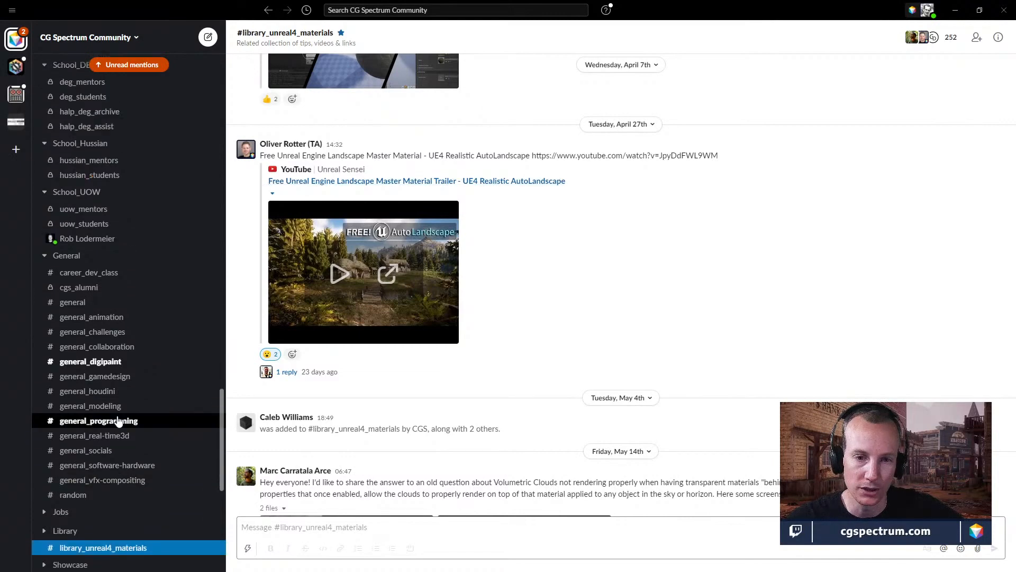
# - Open the career_dev_class channel and look over the General channels and the sections around them
pyautogui.click(96, 272)
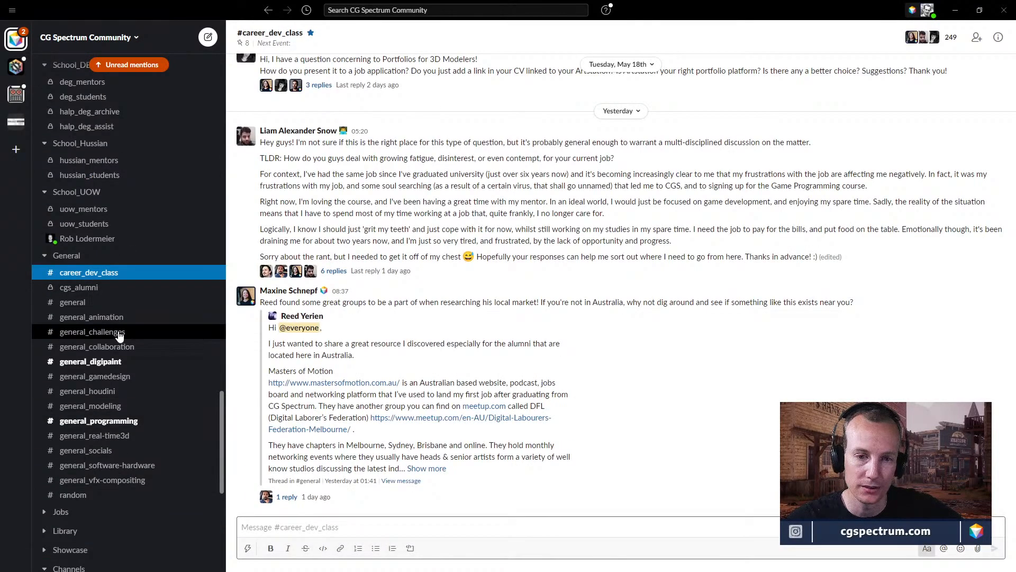
pyautogui.scroll(-2, 153, 348)
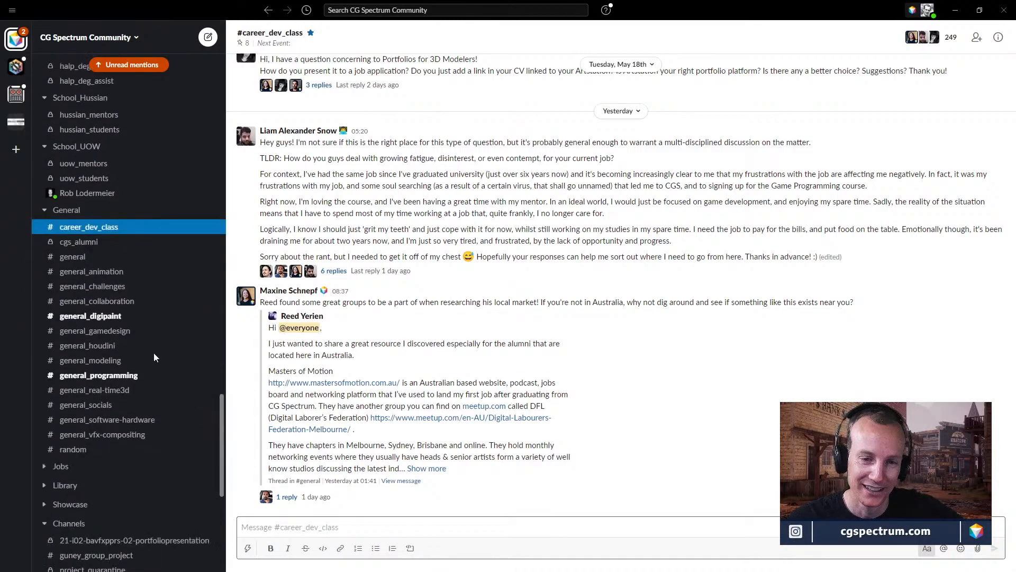
pyautogui.scroll(-1, 155, 358)
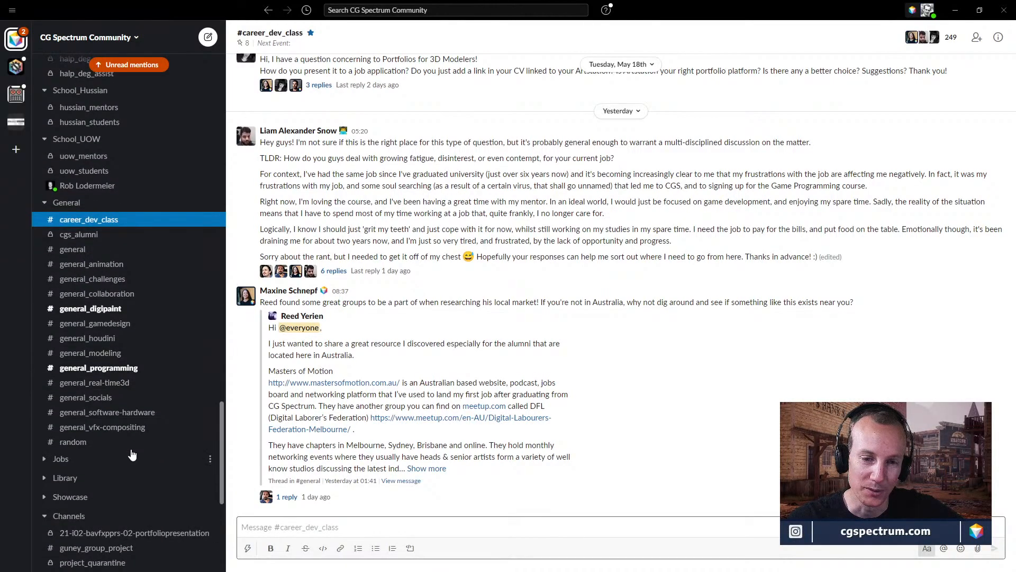
pyautogui.scroll(6, 133, 454)
pyautogui.scroll(-6, 132, 452)
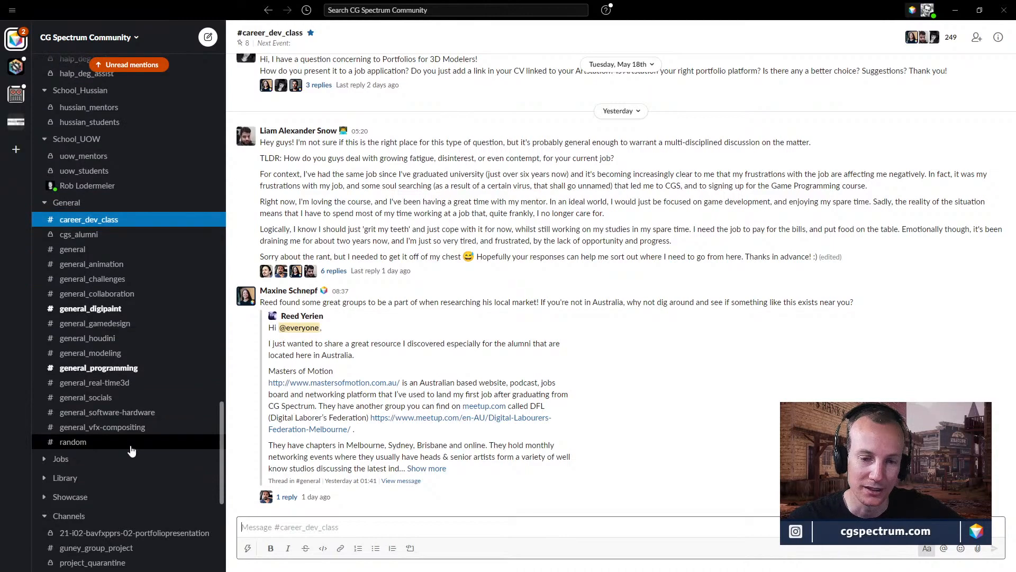
pyautogui.scroll(-8, 132, 451)
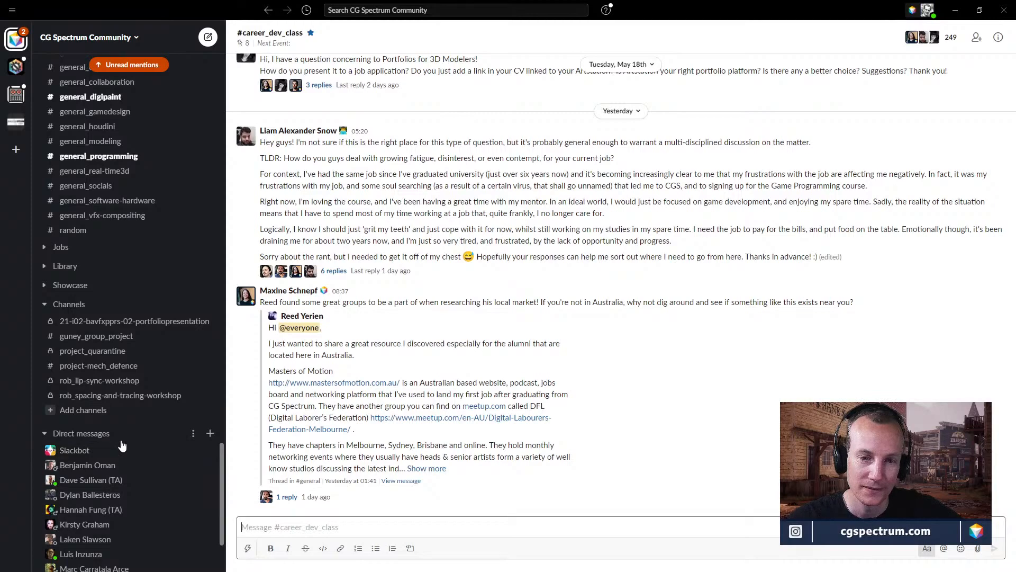
pyautogui.scroll(20, 122, 446)
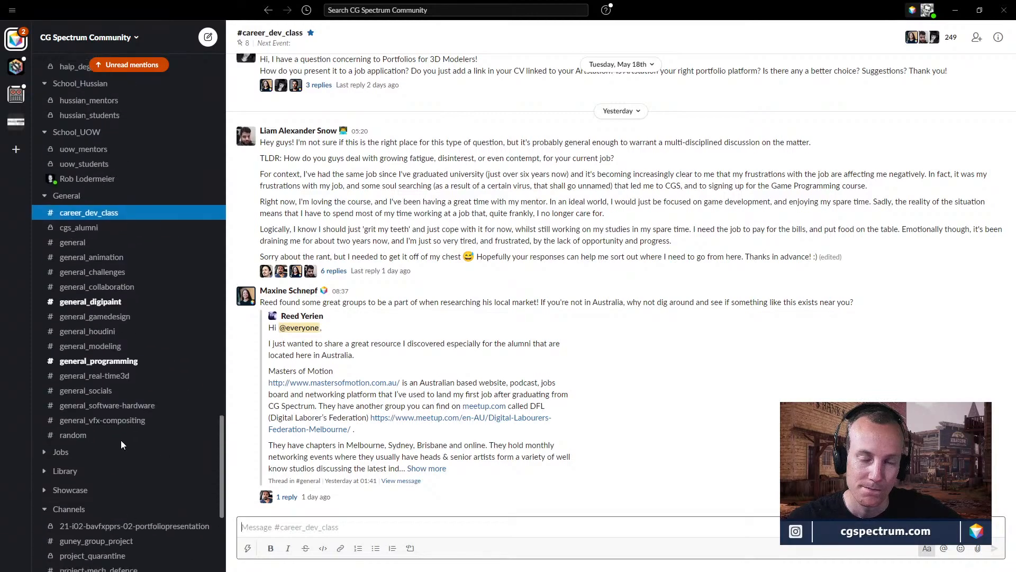
# - Find the CGS section in the channel list and open the cgs_game-framework channel
pyautogui.scroll(8, 122, 445)
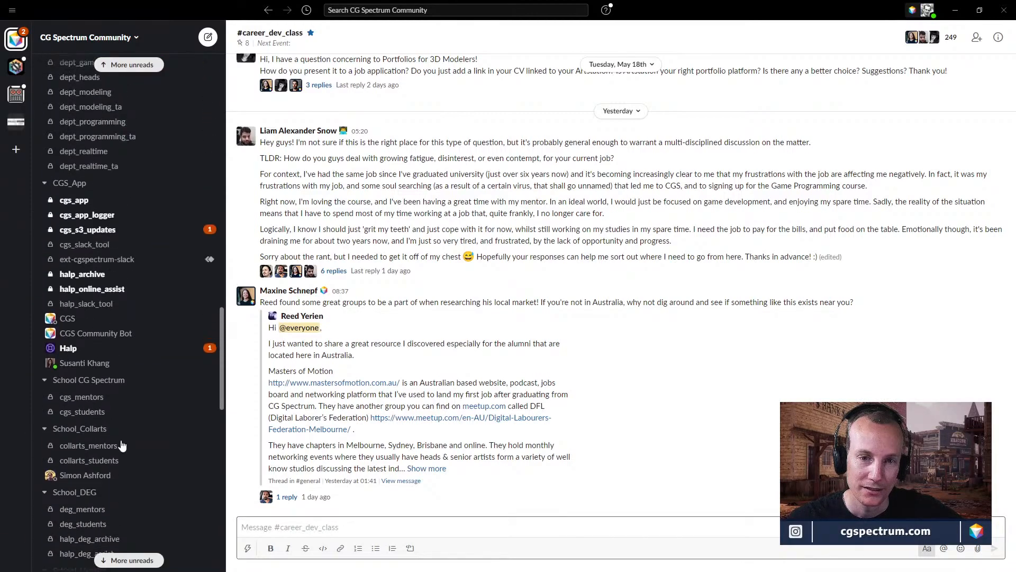
pyautogui.scroll(14, 122, 446)
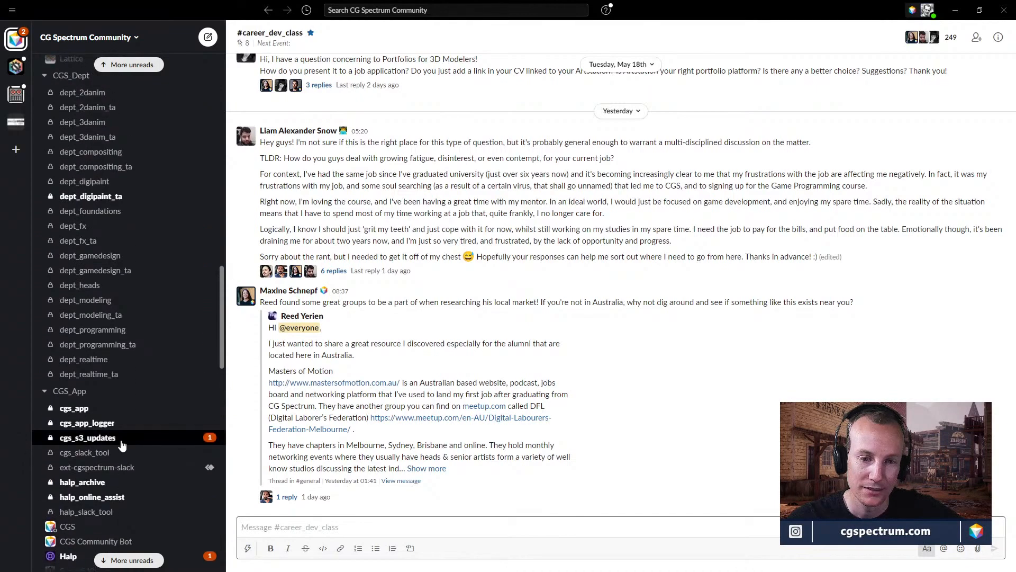
pyautogui.scroll(6, 121, 446)
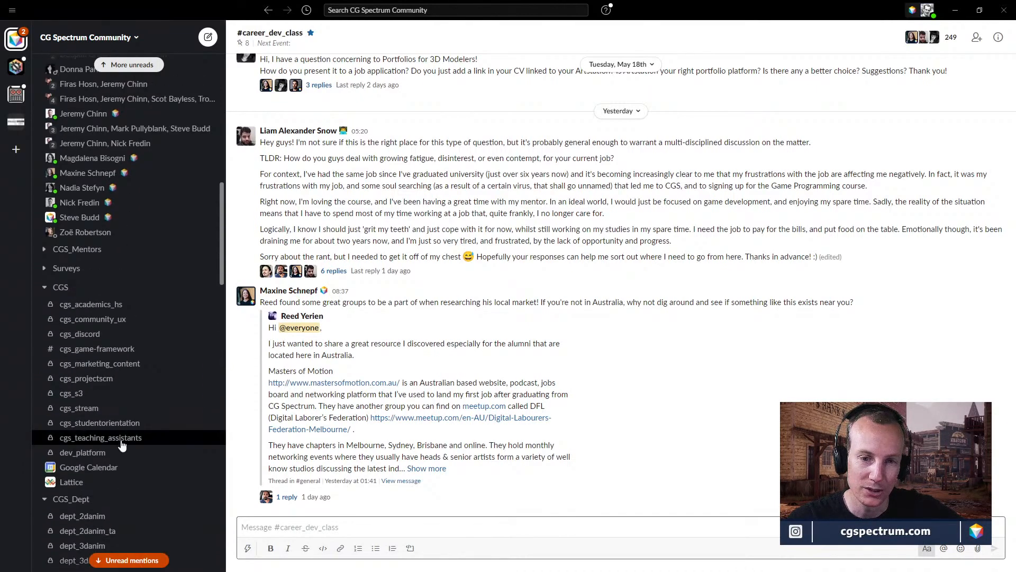
pyautogui.click(115, 352)
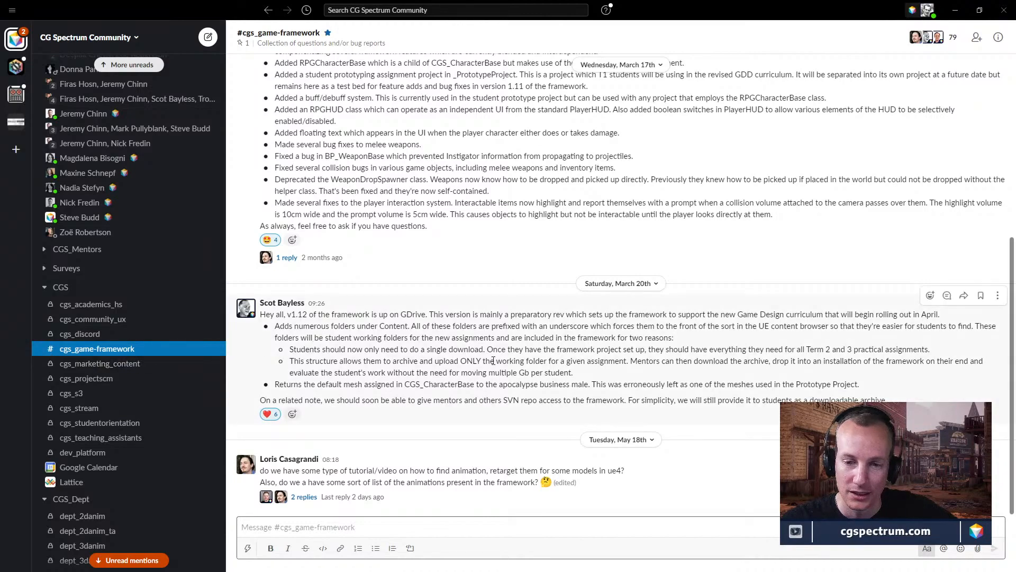
# - Go back through the cgs_game-framework message history to the very beginning of the channel
pyautogui.scroll(3, 454, 399)
pyautogui.scroll(-3, 454, 400)
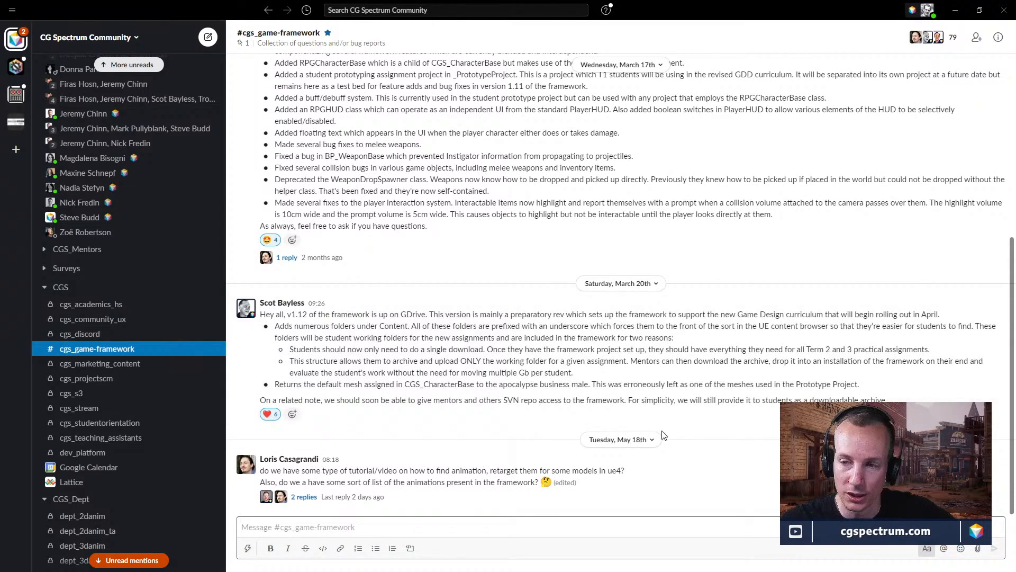
pyautogui.scroll(15, 673, 423)
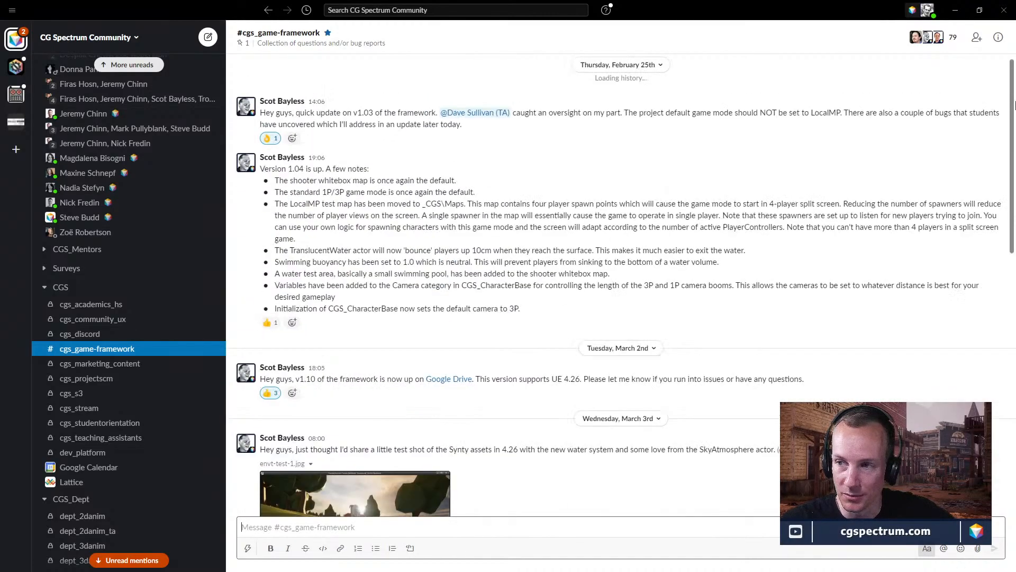
pyautogui.moveTo(1008, 364); pyautogui.dragTo(1004, 109)
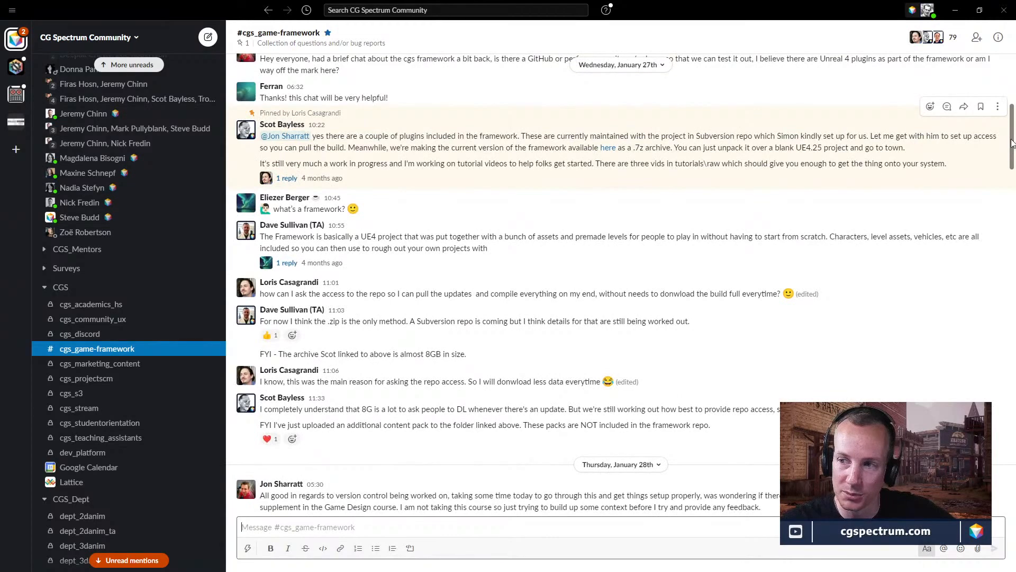
pyautogui.moveTo(1014, 144); pyautogui.dragTo(1011, 91)
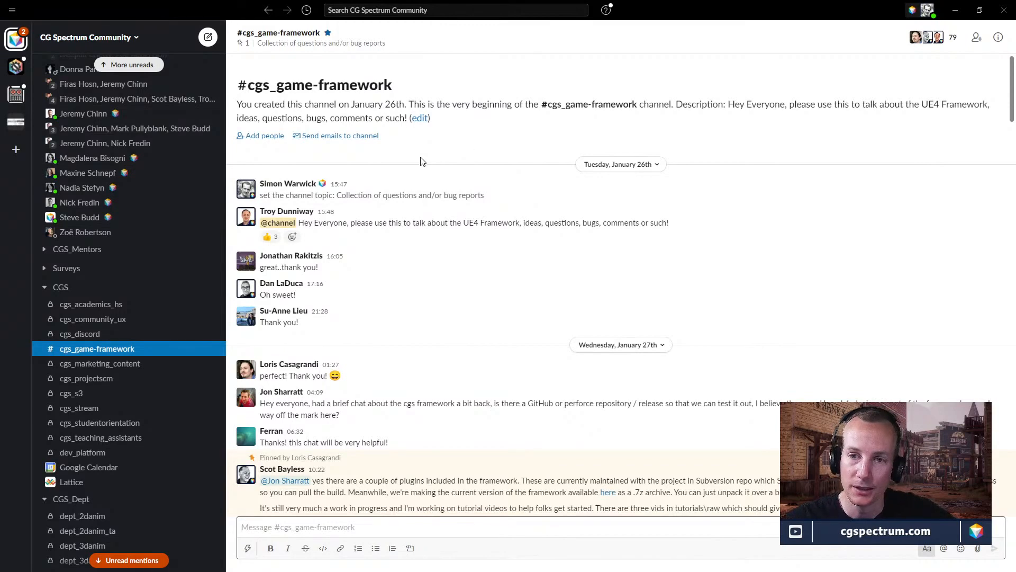
# - Open the framework archive link from the pinned January 27th message and maximize the browser showing the Google Drive folder
pyautogui.scroll(-1, 372, 210)
pyautogui.scroll(-4, 372, 211)
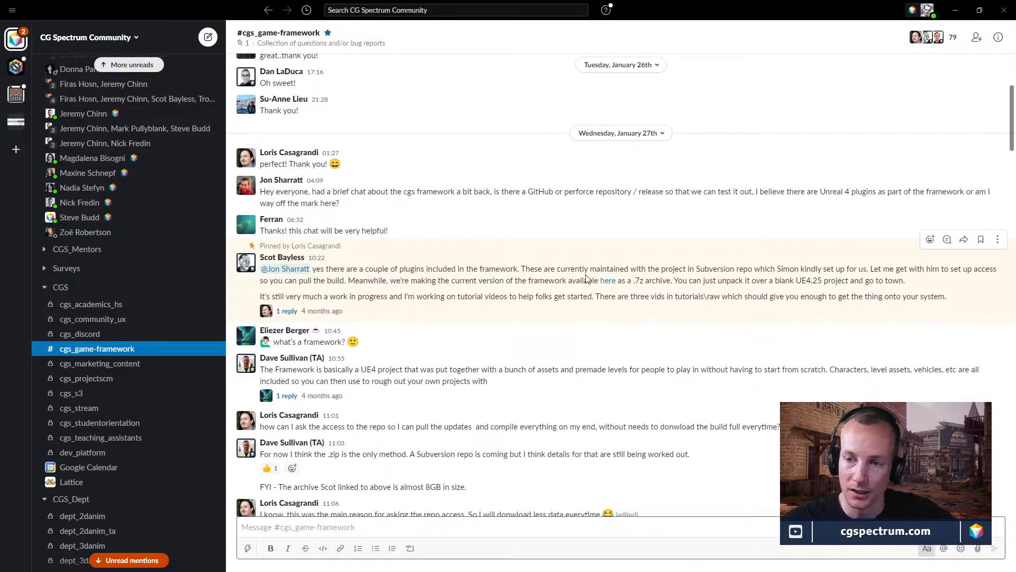
pyautogui.click(612, 284)
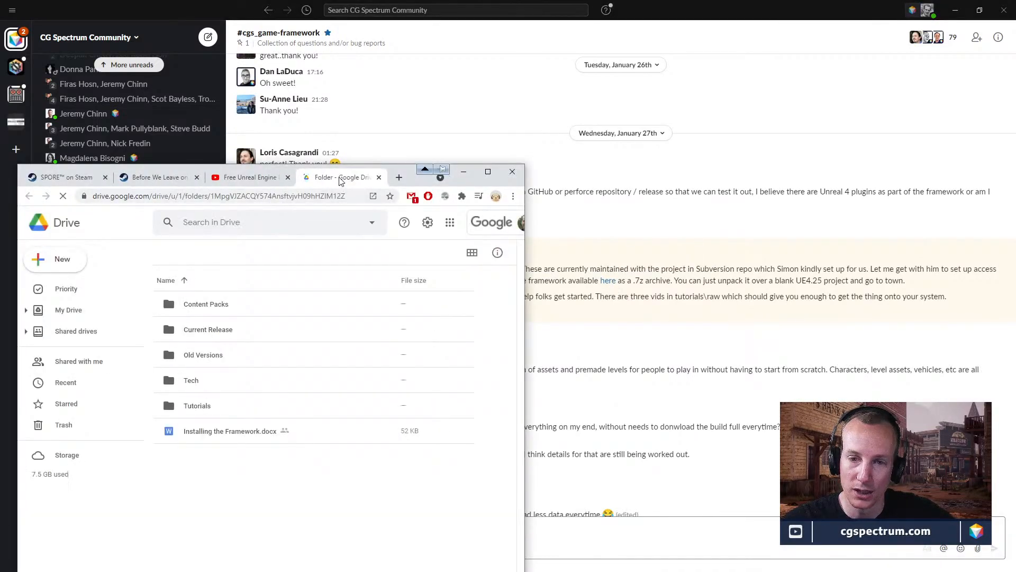
pyautogui.click(488, 171)
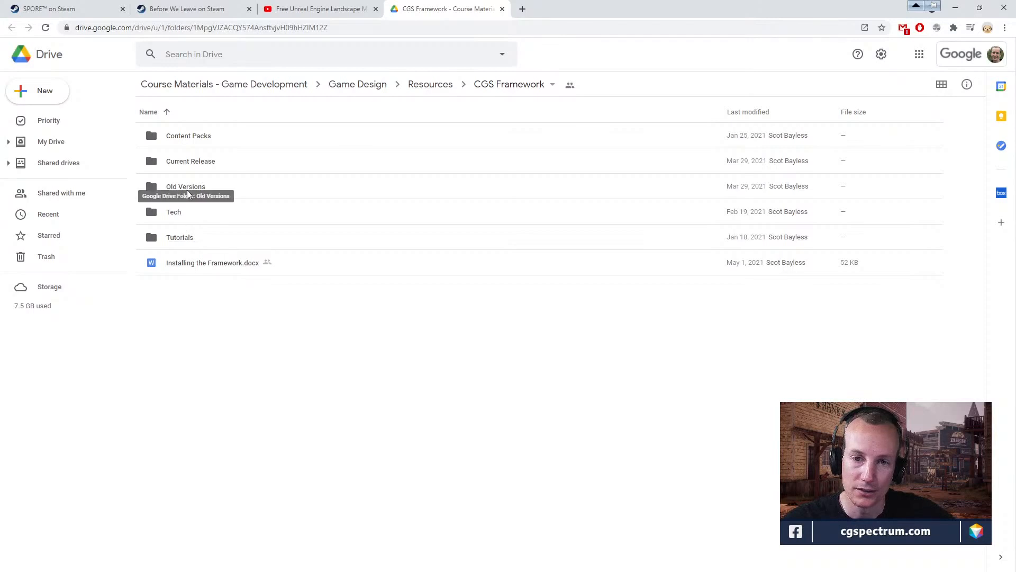
# - Look into the Current Release folder and the Polygon Packs folder within Content Packs, returning to the CGS Framework folder
pyautogui.doubleClick(190, 162)
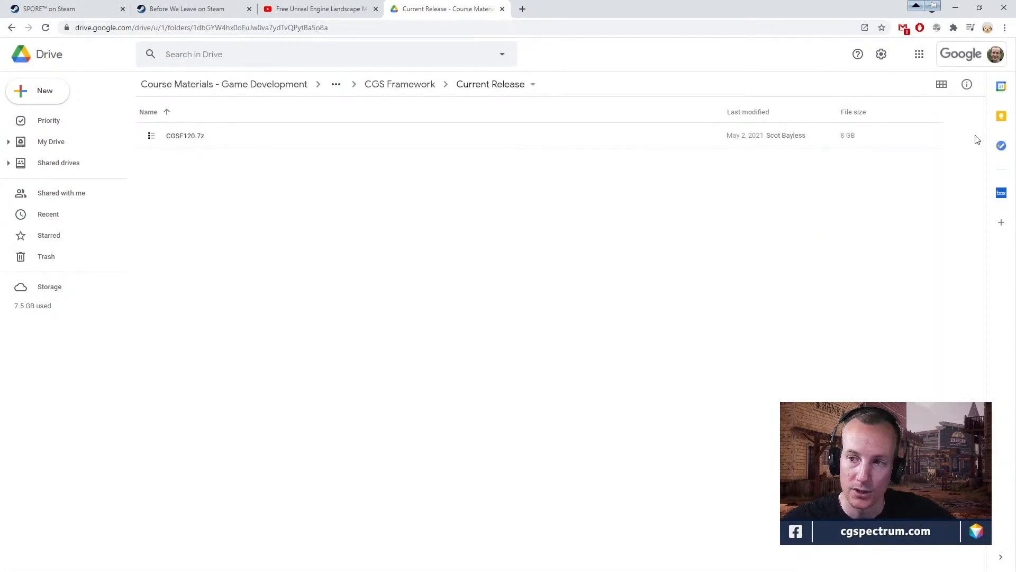
pyautogui.click(400, 86)
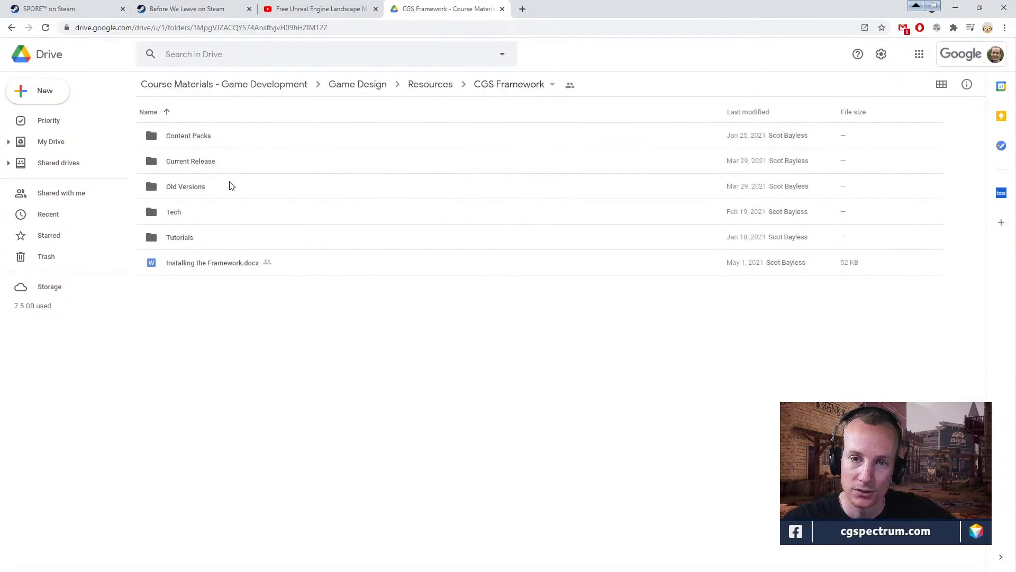
pyautogui.doubleClick(200, 136)
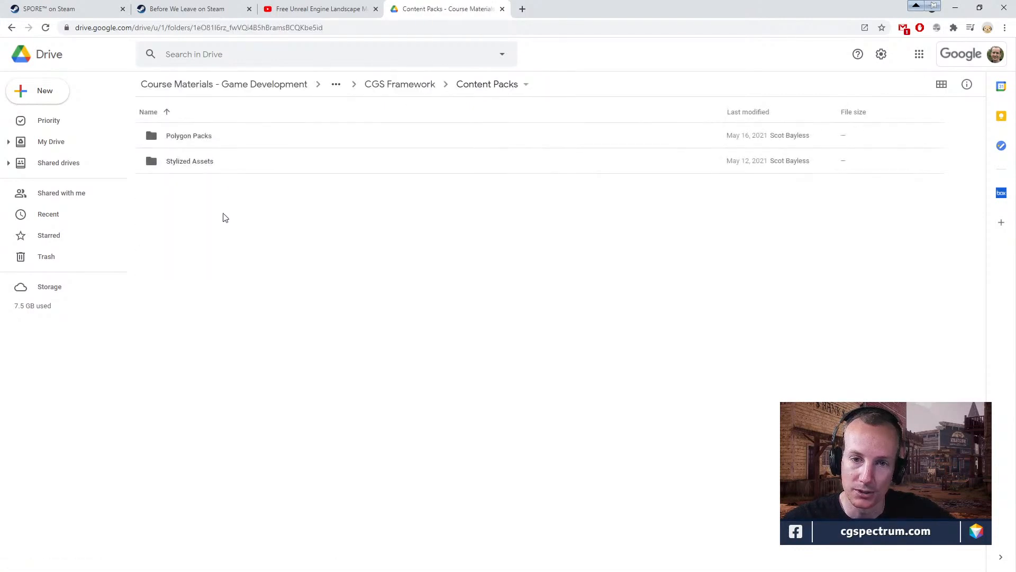
pyautogui.doubleClick(205, 141)
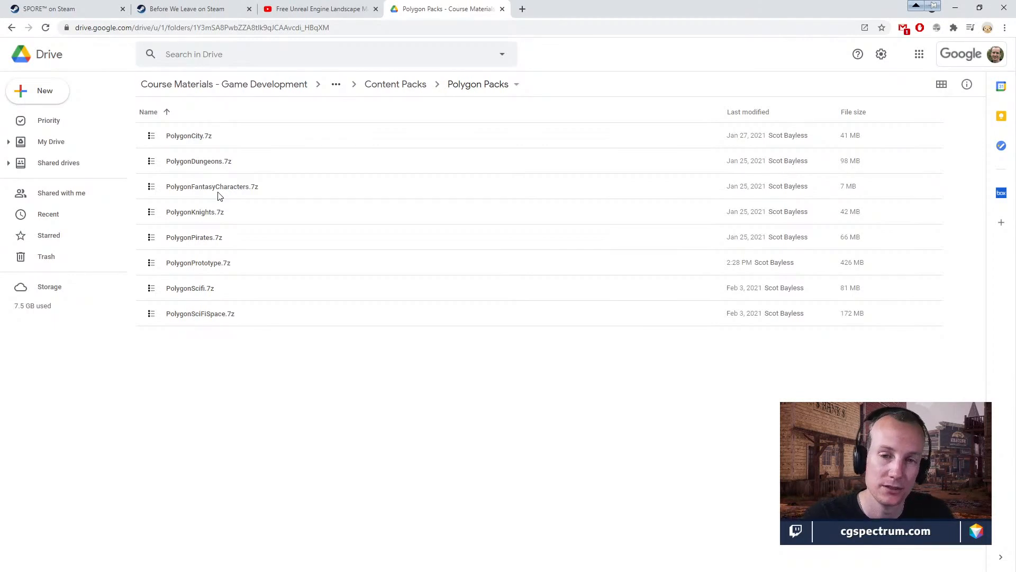
pyautogui.click(401, 94)
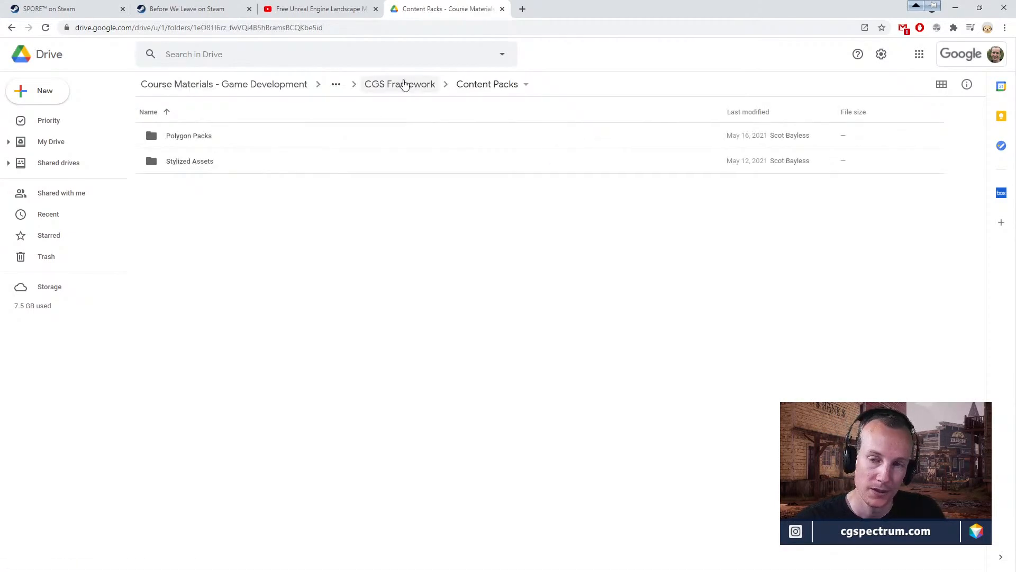
pyautogui.click(399, 84)
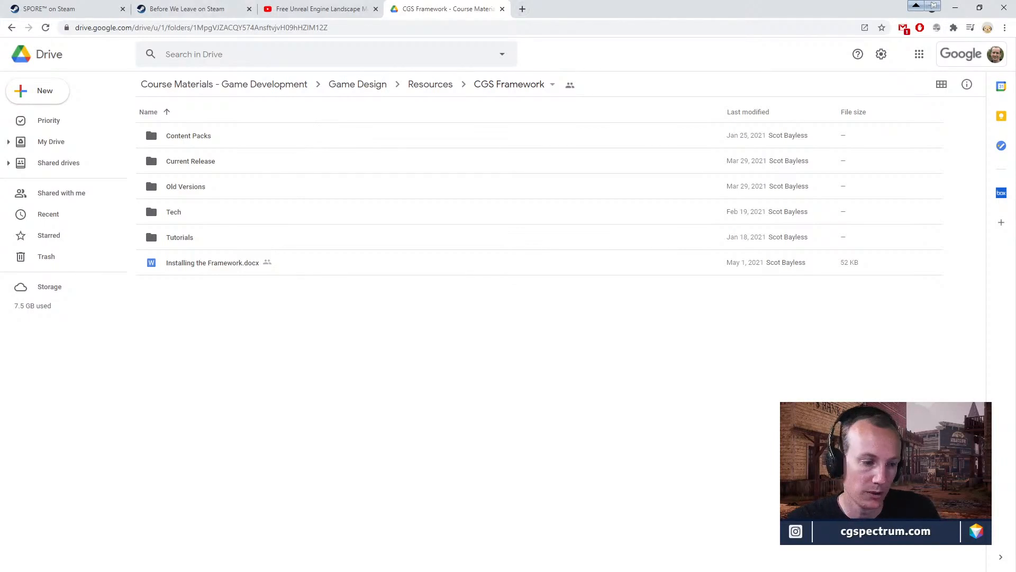
# - Revisit the Content Packs and Current Release folders and open the Stylized Assets folder within Content Packs
pyautogui.doubleClick(191, 136)
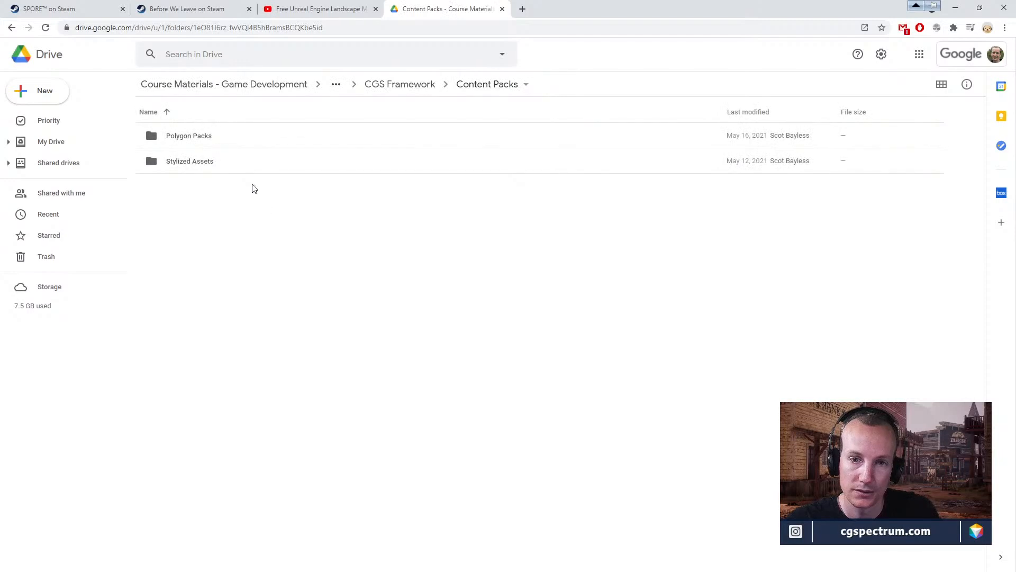
pyautogui.click(413, 87)
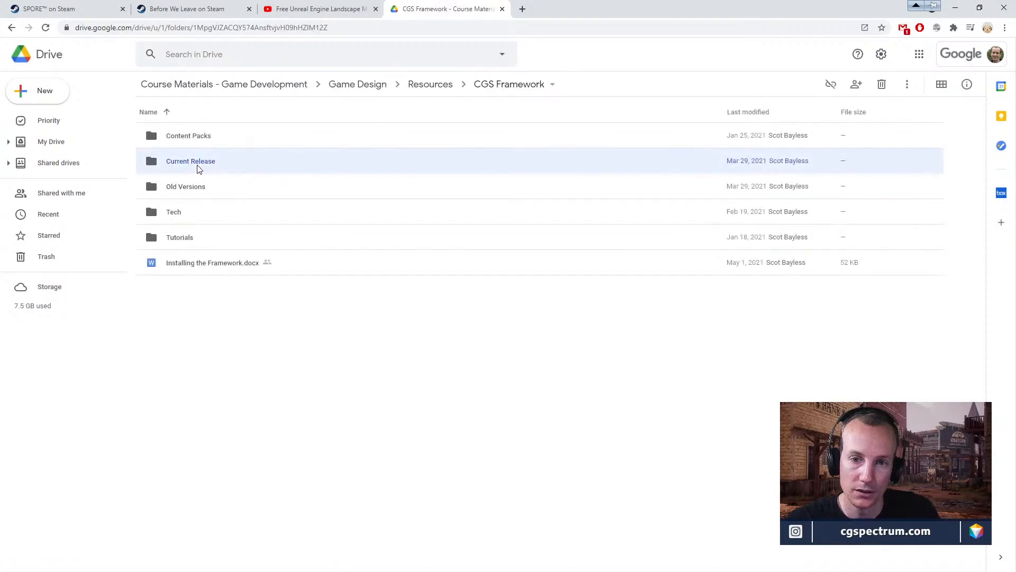
pyautogui.doubleClick(197, 164)
pyautogui.click(377, 84)
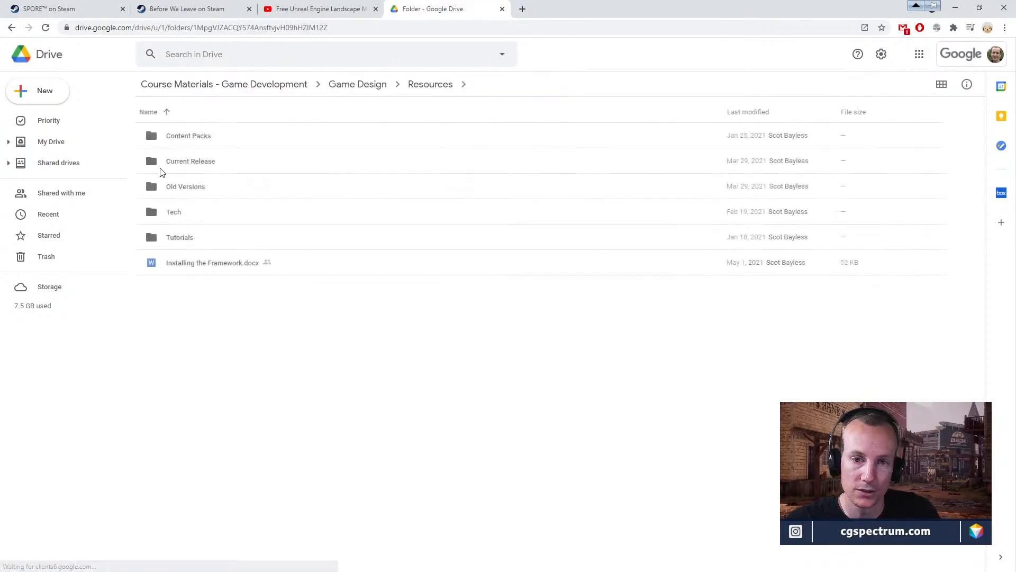
pyautogui.doubleClick(180, 144)
pyautogui.doubleClick(195, 162)
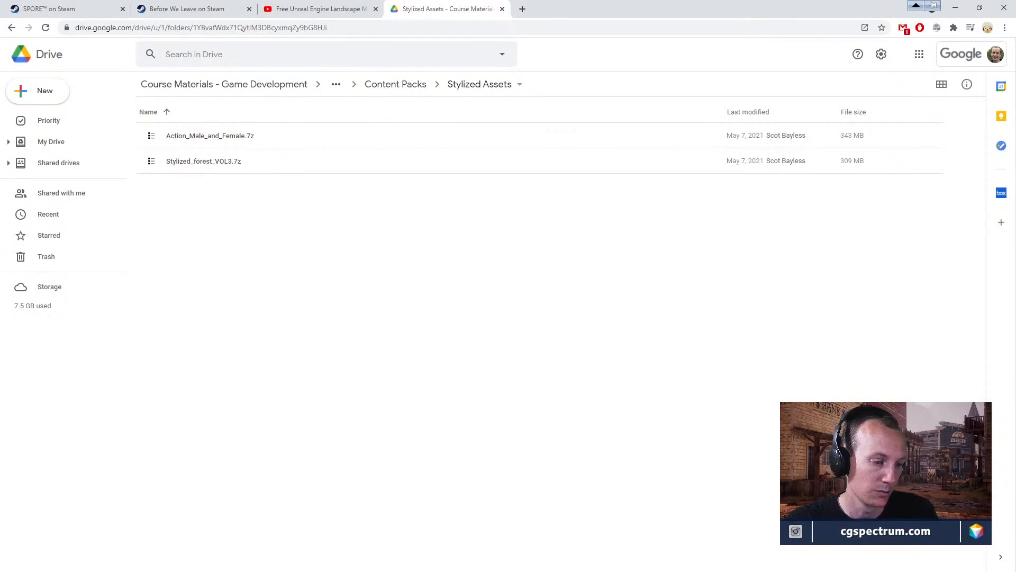
# - Switch to the Epic Games Launcher, return to the product list and restore it to a smaller window below the Drive file list
pyautogui.hotkey('alt', 'Tab')
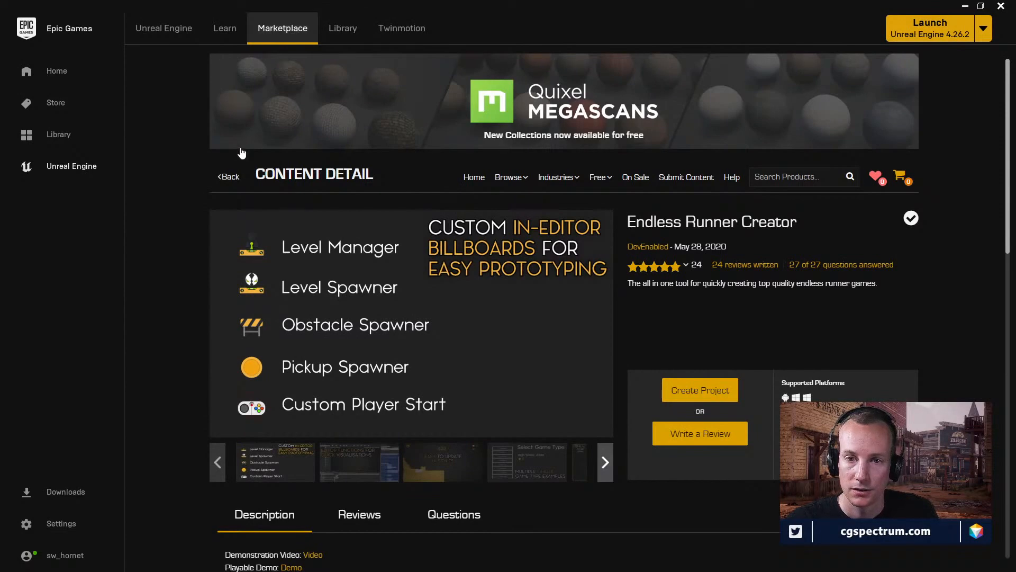
pyautogui.click(229, 177)
pyautogui.moveTo(495, 5); pyautogui.dragTo(497, 345)
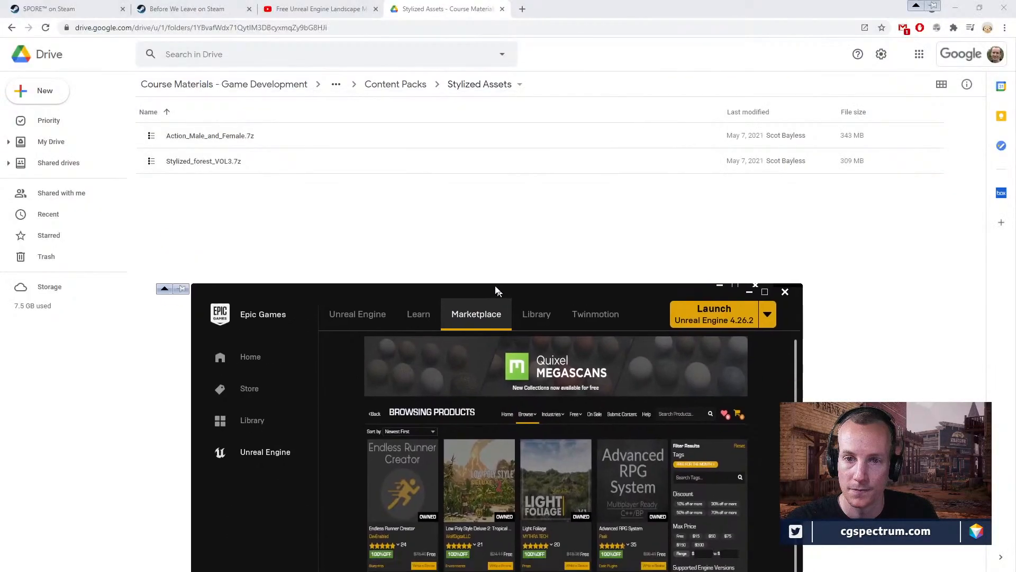
# - Search the Marketplace for "action Male" and maximize the launcher window
pyautogui.click(657, 457)
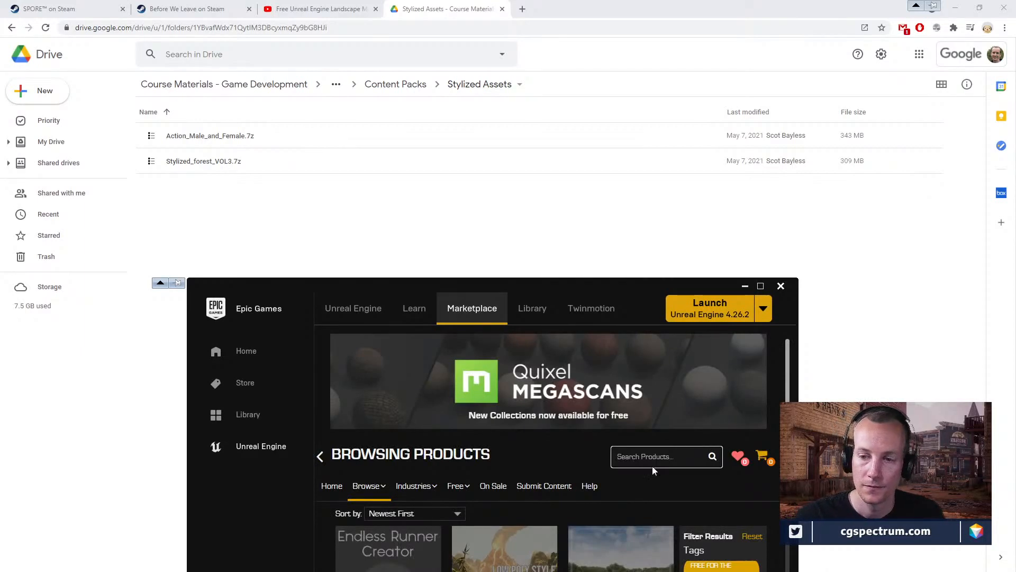
pyautogui.write('act')
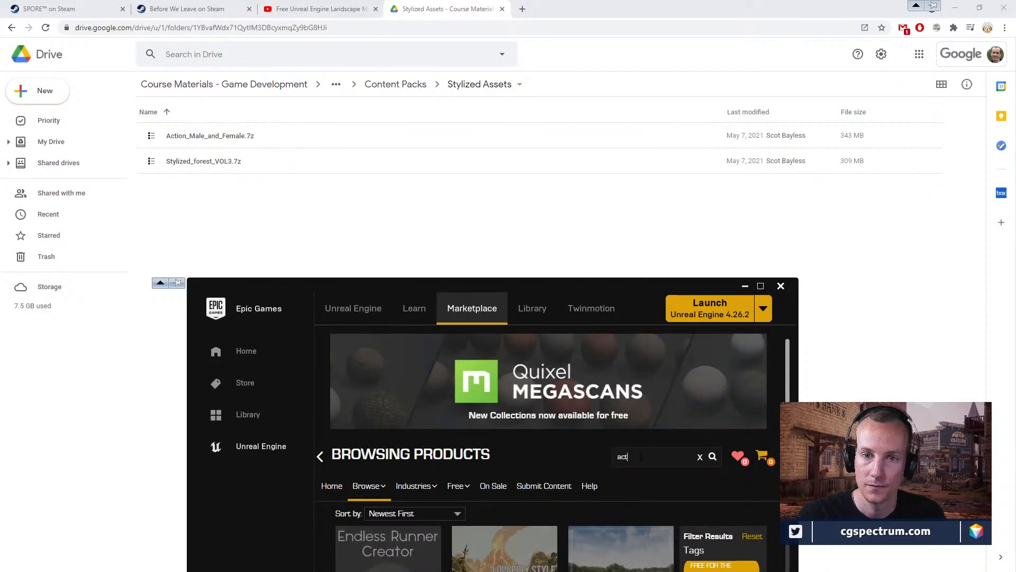
pyautogui.write('ion Male')
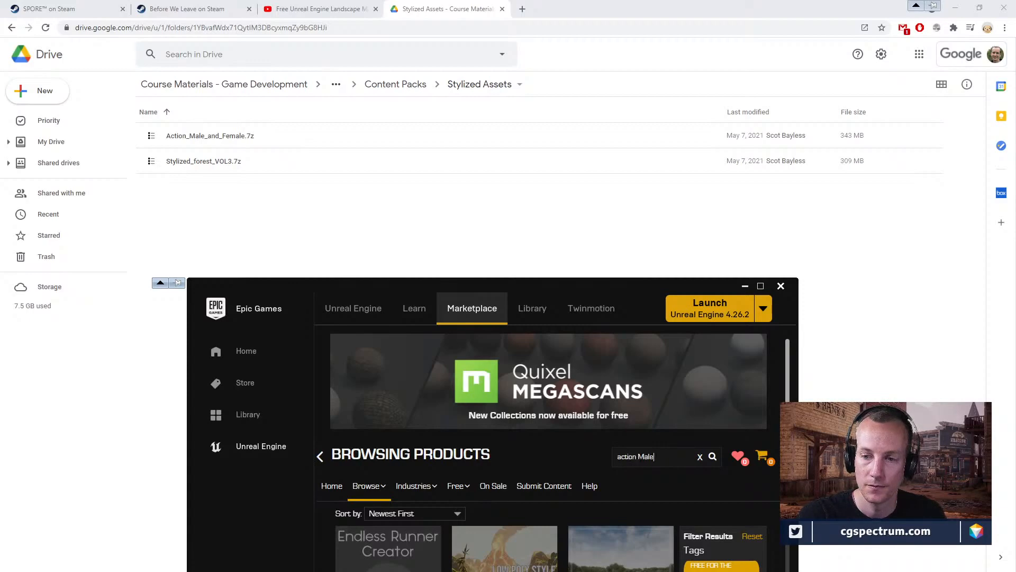
pyautogui.press('Return')
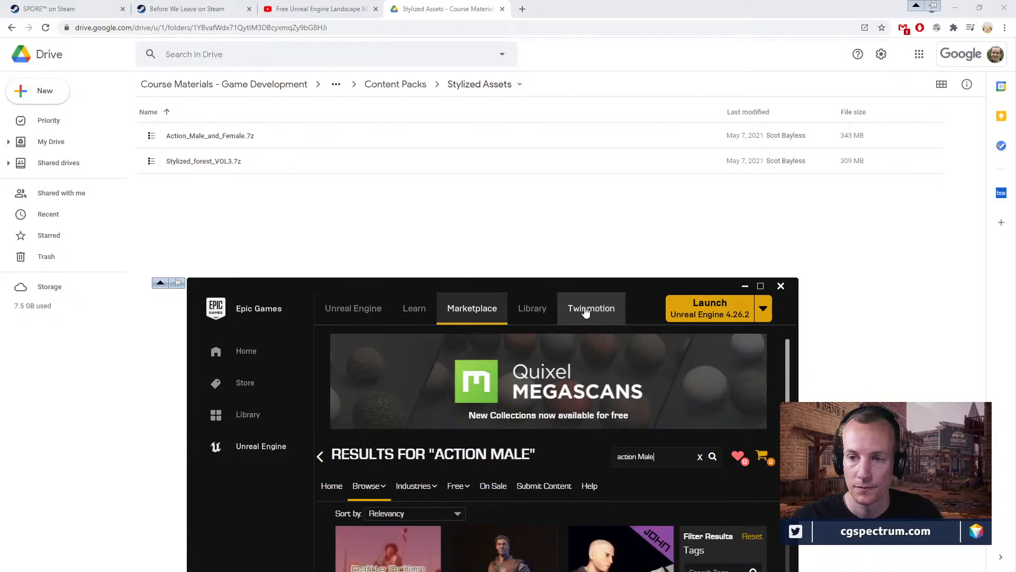
pyautogui.moveTo(587, 287); pyautogui.dragTo(587, 268)
pyautogui.doubleClick(587, 281)
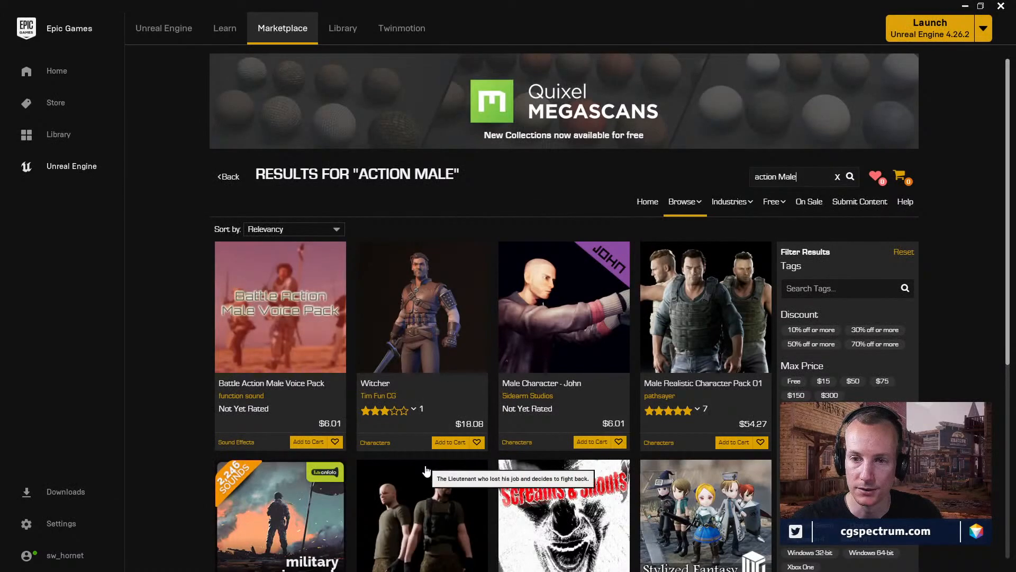
# - Look through the product results of the "action Male" search
pyautogui.scroll(-1, 455, 479)
pyautogui.scroll(-5, 523, 483)
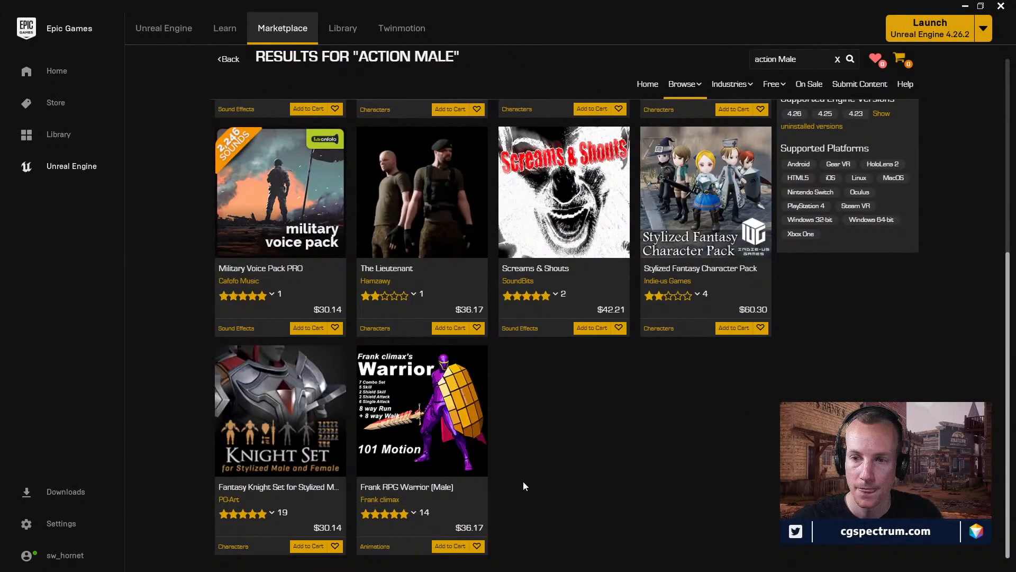
pyautogui.scroll(6, 528, 481)
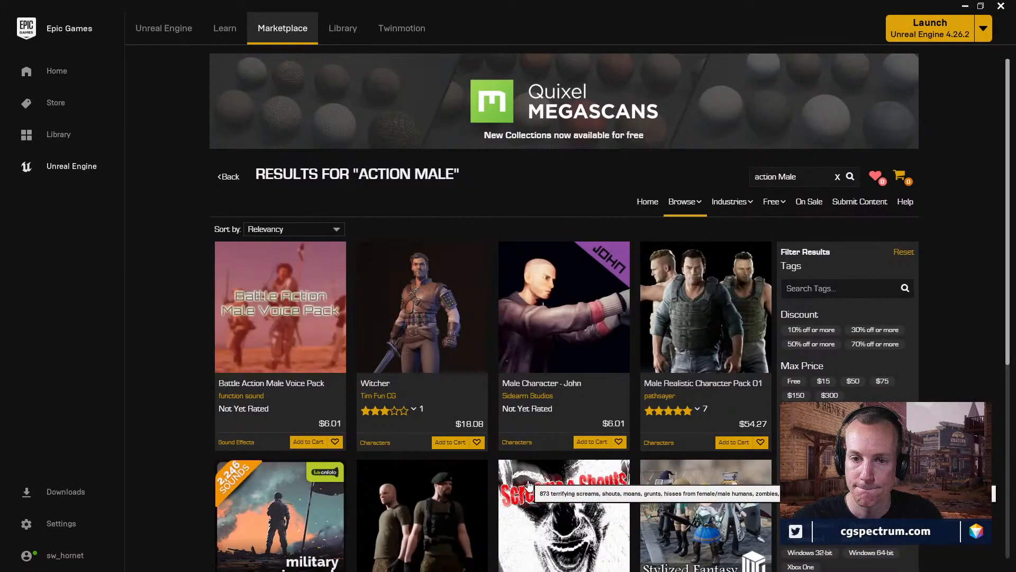
pyautogui.scroll(-5, 688, 106)
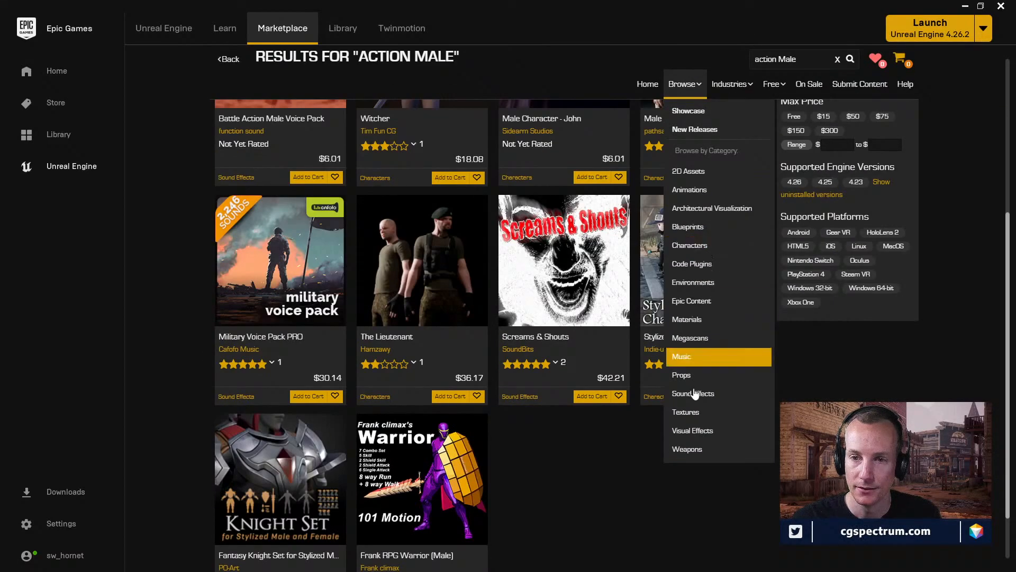
pyautogui.scroll(1, 664, 160)
pyautogui.scroll(3, 664, 161)
# - Restore the launcher to a smaller window, move it off the Drive page and open the Polygon Packs folder within Content Packs
pyautogui.moveTo(658, 3); pyautogui.dragTo(517, 279)
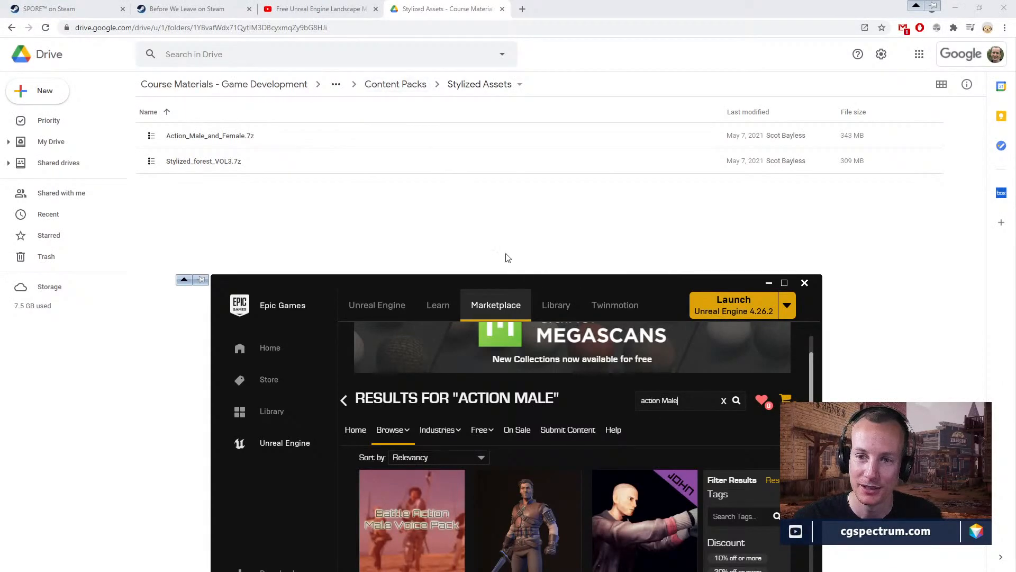
pyautogui.moveTo(535, 281); pyautogui.dragTo(0, 285)
pyautogui.click(386, 90)
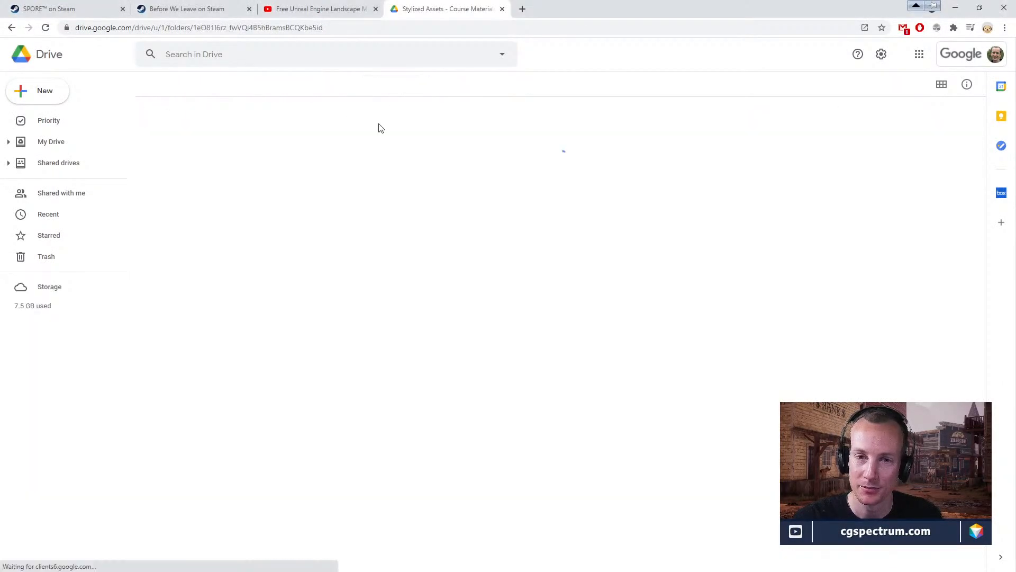
pyautogui.click(193, 138)
pyautogui.doubleClick(193, 139)
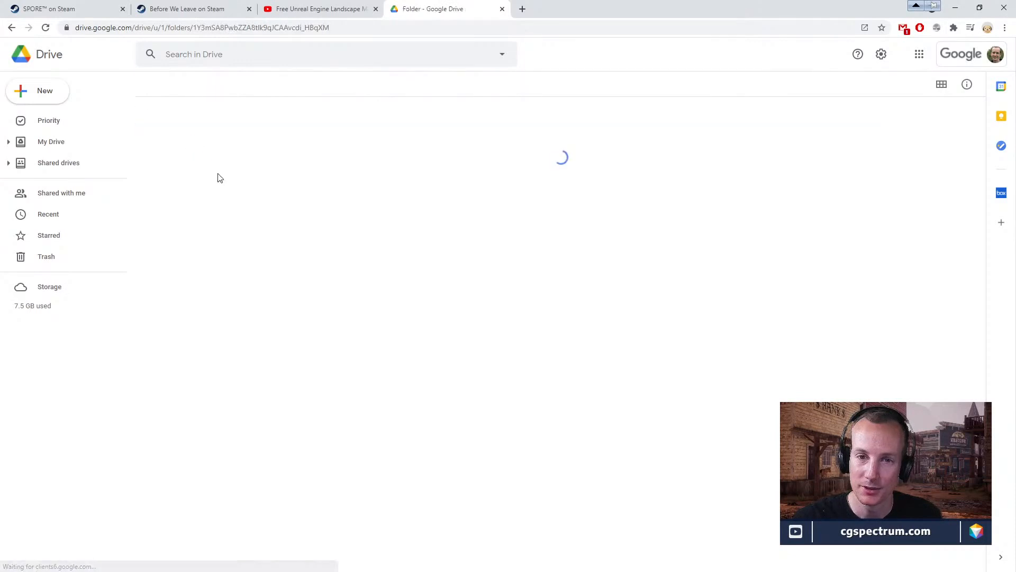
# - Bring the launcher back over the Polygon Packs file list and search the Marketplace for "polygon dungeons"
pyautogui.moveTo(0, 233); pyautogui.dragTo(600, 184)
pyautogui.moveTo(668, 299); pyautogui.dragTo(568, 298)
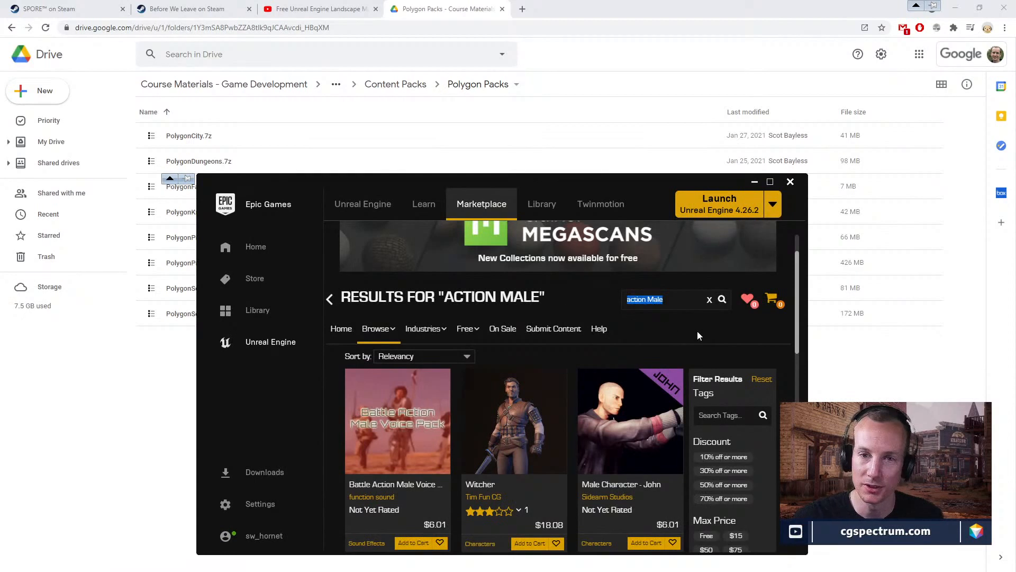
pyautogui.write('poly')
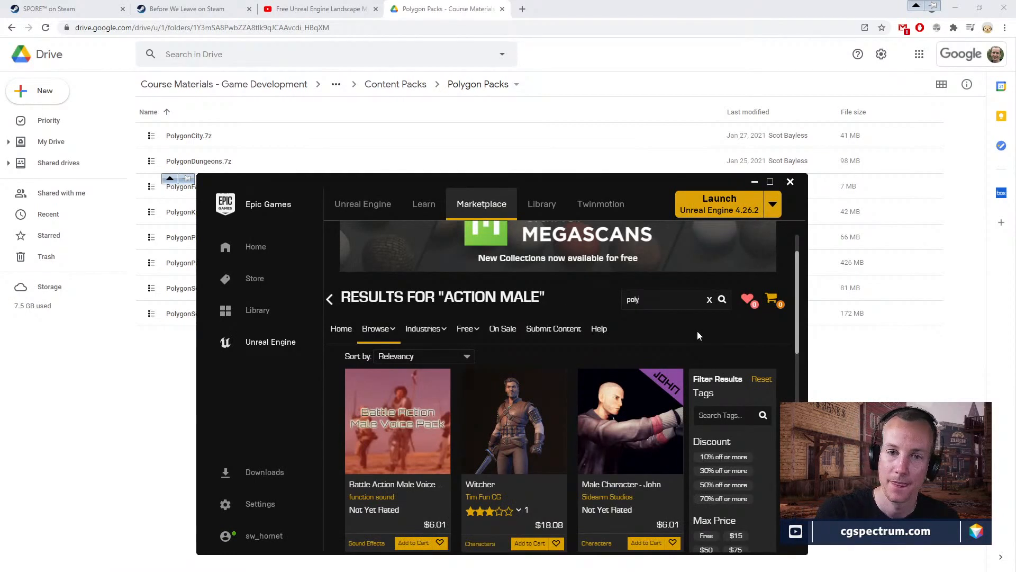
pyautogui.write('gon dung')
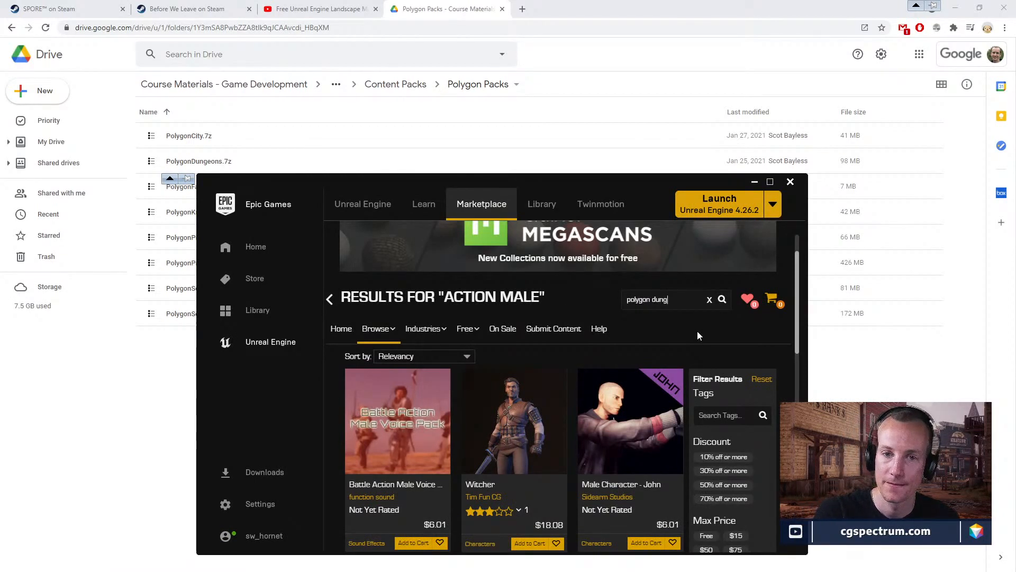
pyautogui.write('eons')
pyautogui.press('Return')
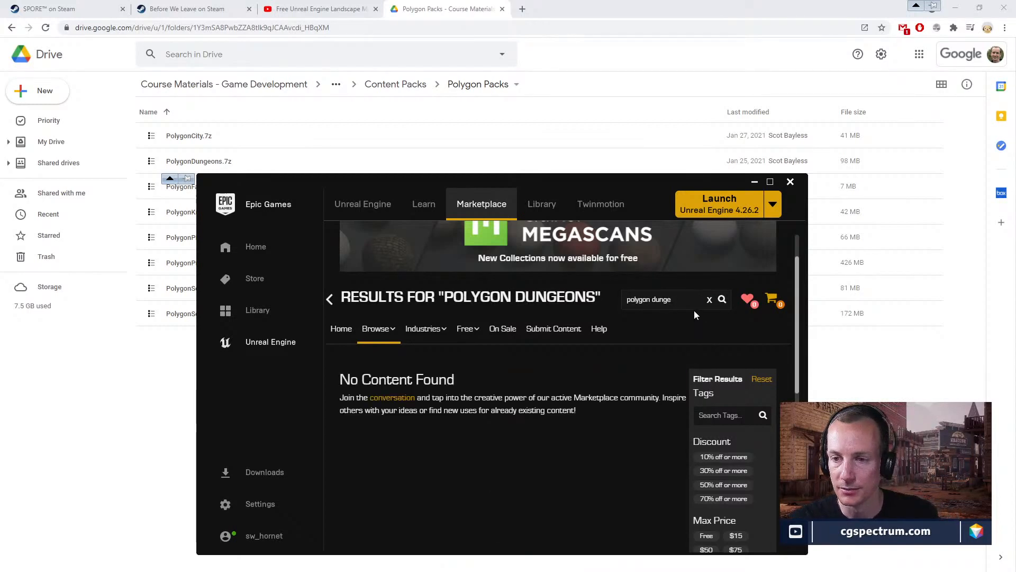
# - Shorten the Marketplace search to "polygon", maximize the launcher and look through the listed packs
pyautogui.press('BackSpace')
pyautogui.press('BackSpace')
pyautogui.press('BackSpace')
pyautogui.press('BackSpace')
pyautogui.press('BackSpace')
pyautogui.press('BackSpace')
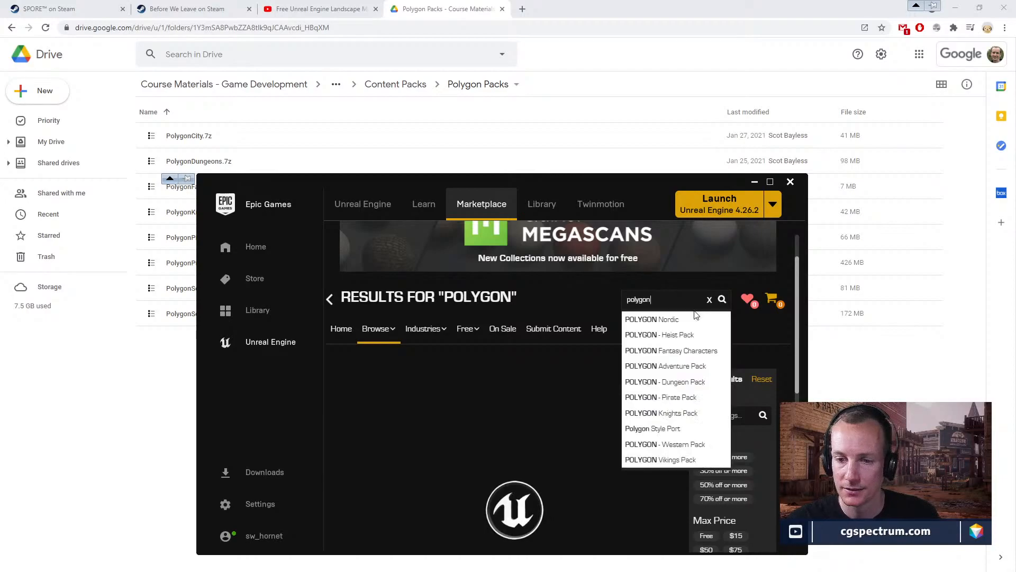
pyautogui.doubleClick(637, 181)
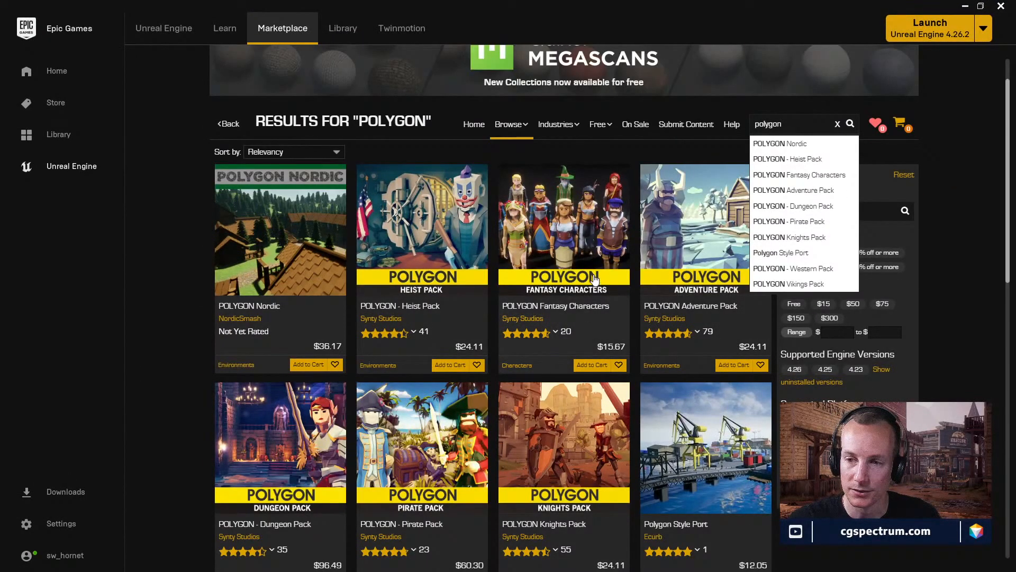
pyautogui.scroll(-2, 582, 296)
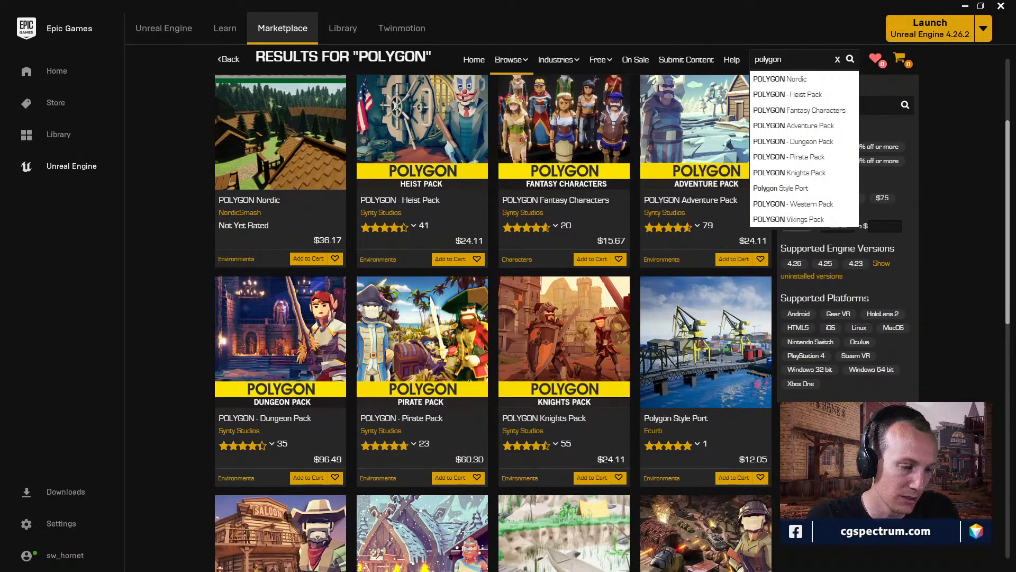
# - Switch to Discord, open the faq channel of the CG Spectrum server and look over its channel list
pyautogui.hotkey('alt', 'Tab')
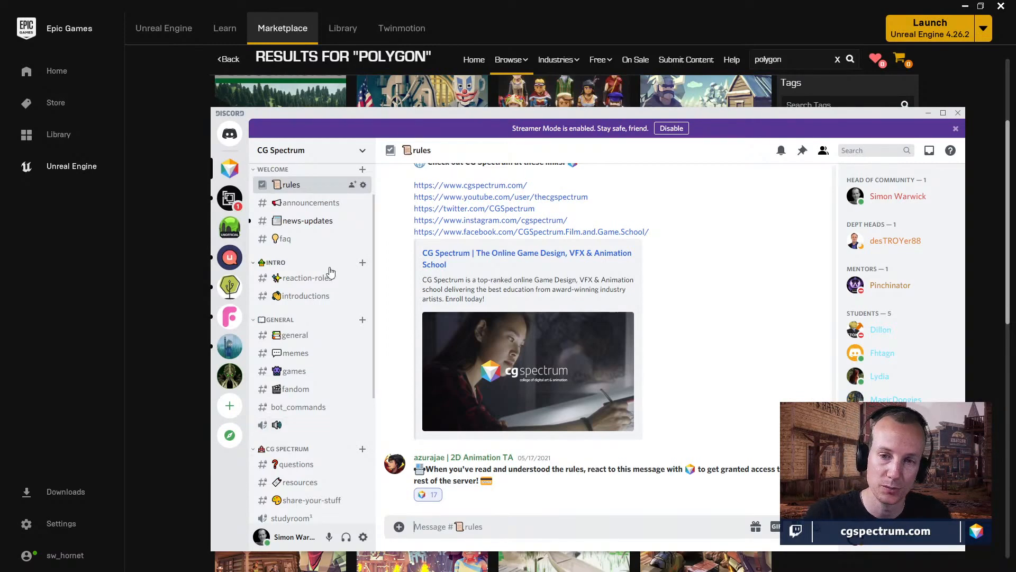
pyautogui.click(300, 242)
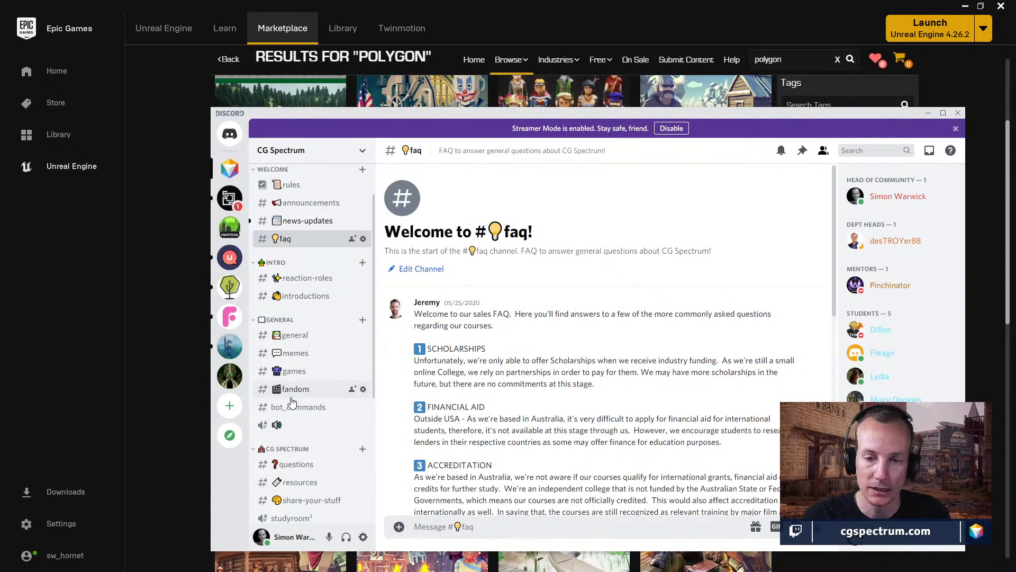
pyautogui.scroll(-2, 296, 397)
pyautogui.scroll(1, 344, 393)
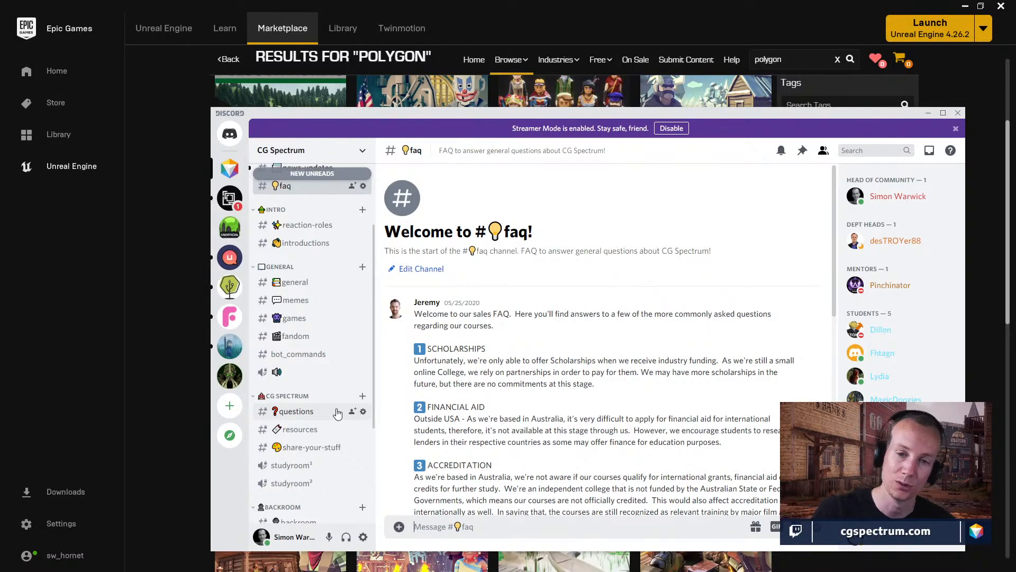
pyautogui.scroll(2, 331, 326)
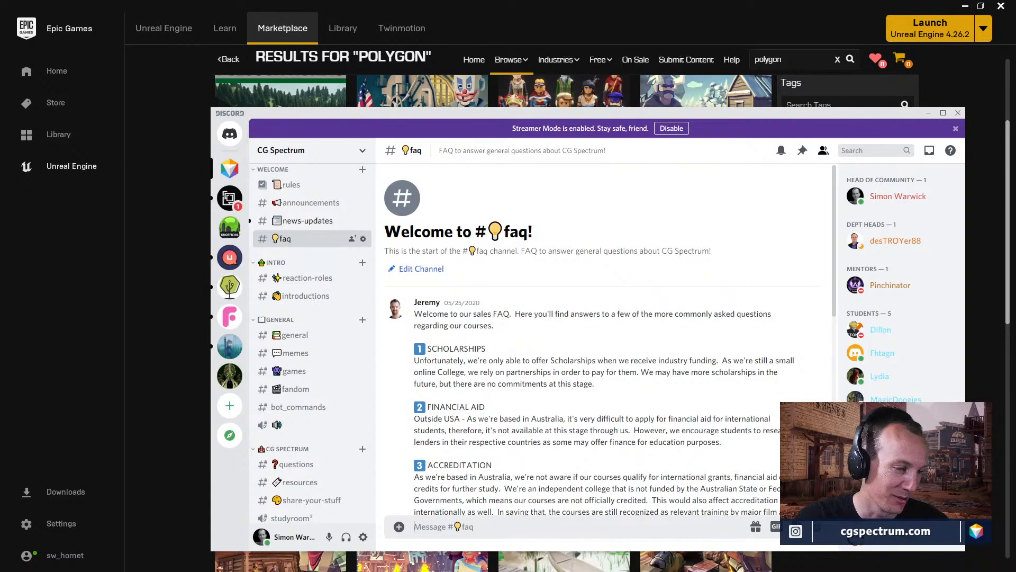
# - Switch to Slack and open the general_collaboration channel of the CG Spectrum Community workspace
pyautogui.hotkey('alt', 'Tab')
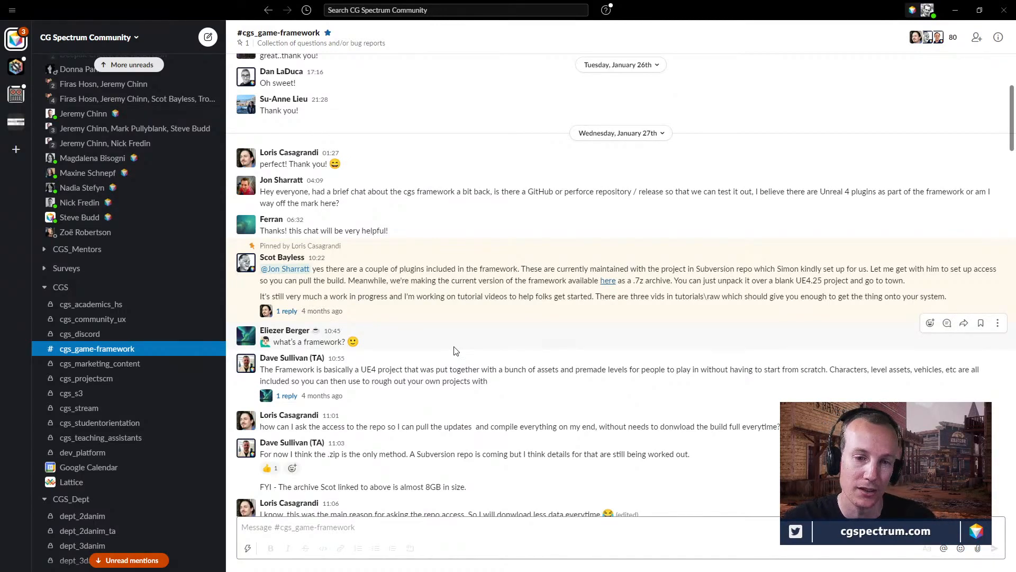
pyautogui.scroll(10, 122, 190)
pyautogui.scroll(-6, 122, 190)
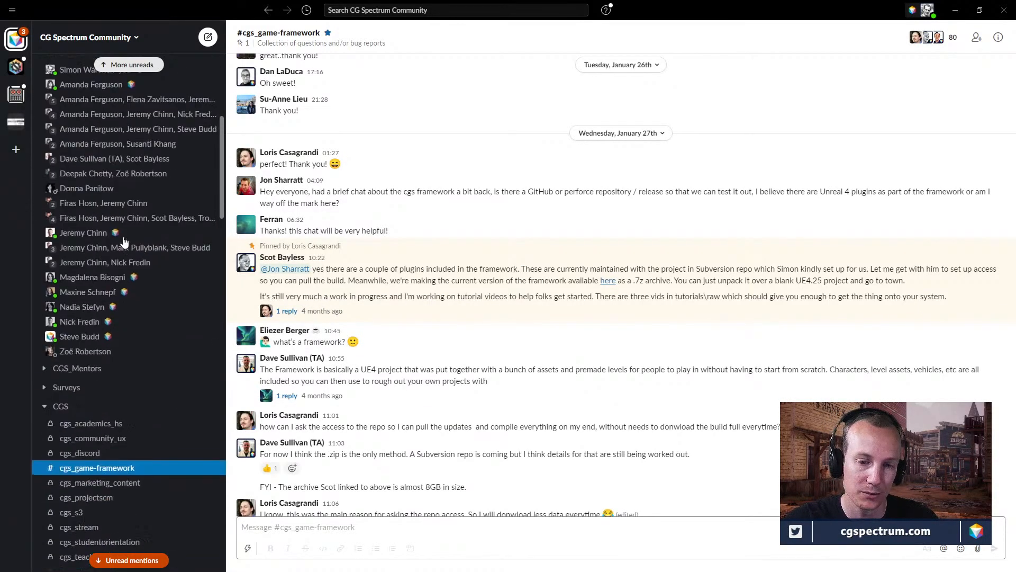
pyautogui.scroll(-15, 122, 240)
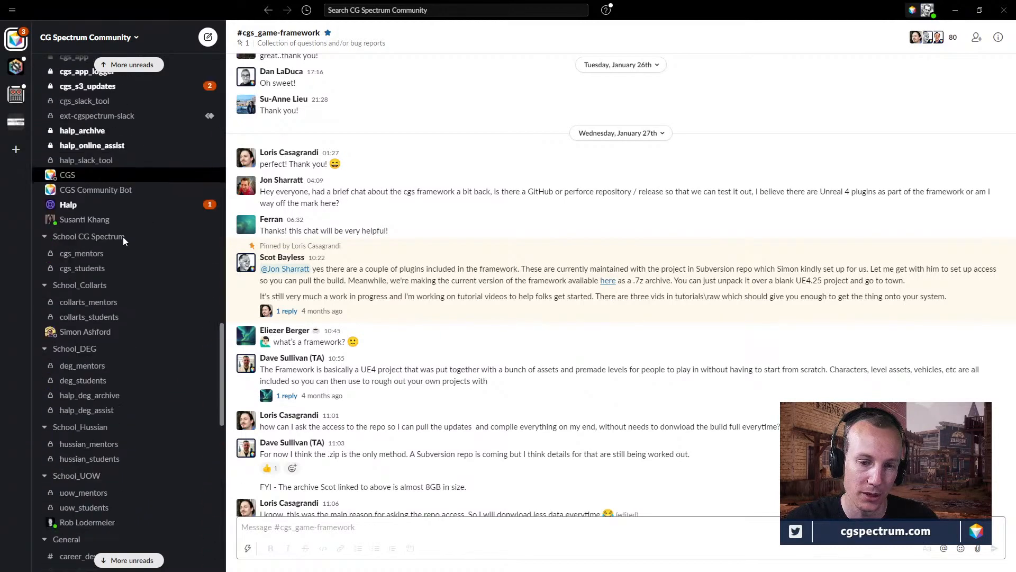
pyautogui.scroll(-4, 123, 237)
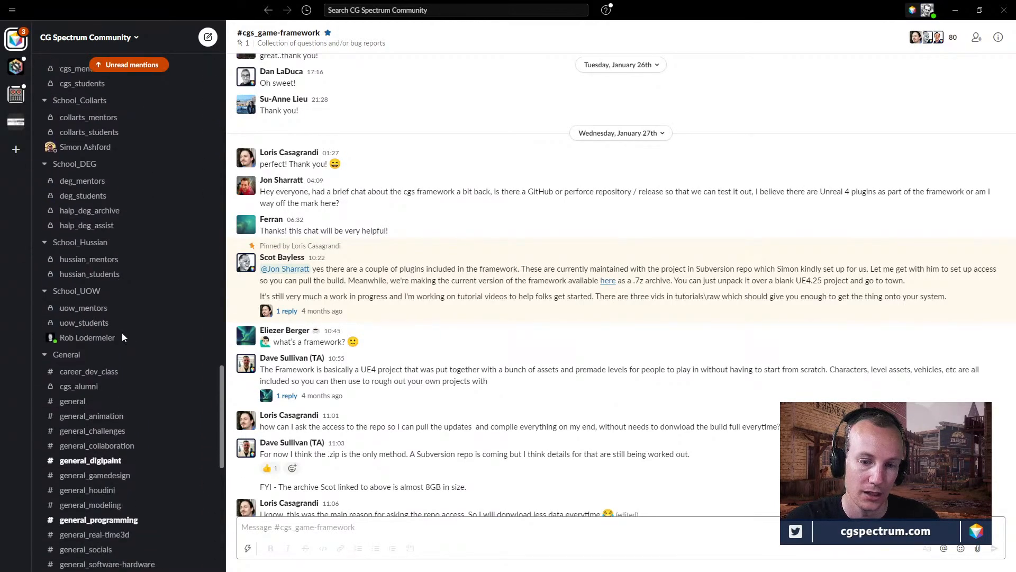
pyautogui.scroll(-4, 122, 337)
pyautogui.click(105, 249)
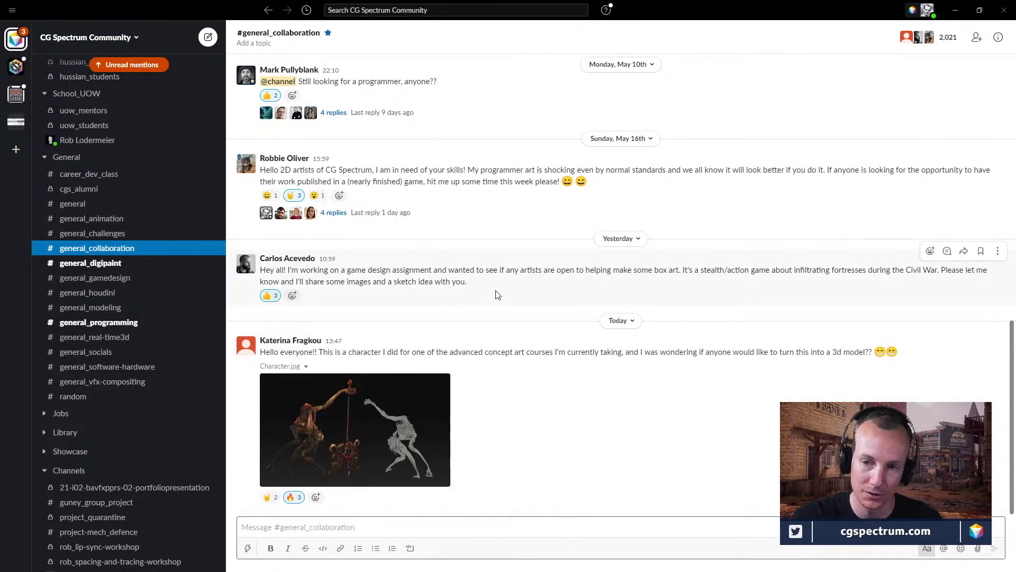
# - Read through the recent collaboration requests in general_collaboration and check the General section's channels
pyautogui.scroll(3, 496, 295)
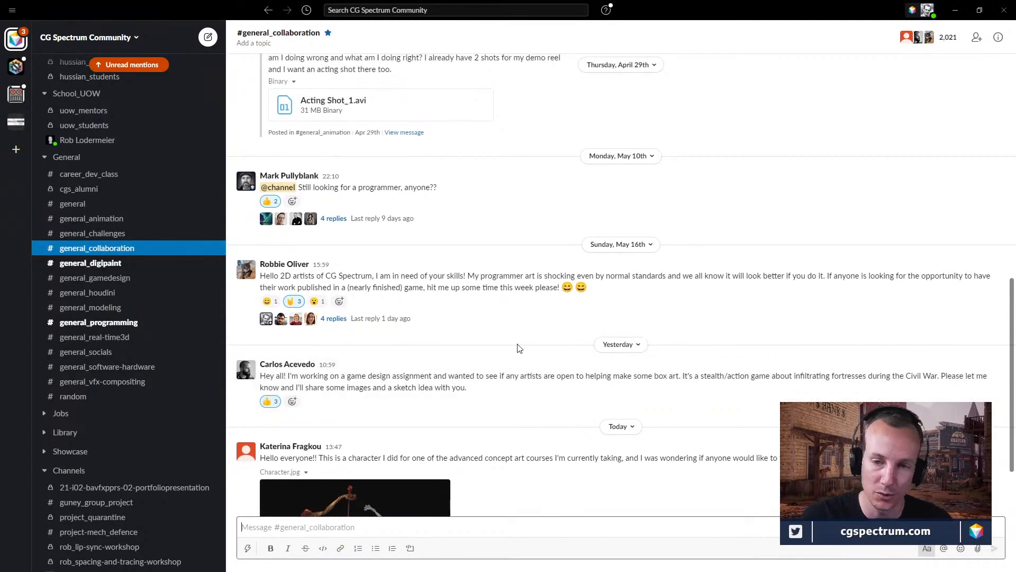
pyautogui.scroll(1, 497, 417)
pyautogui.scroll(-2, 498, 417)
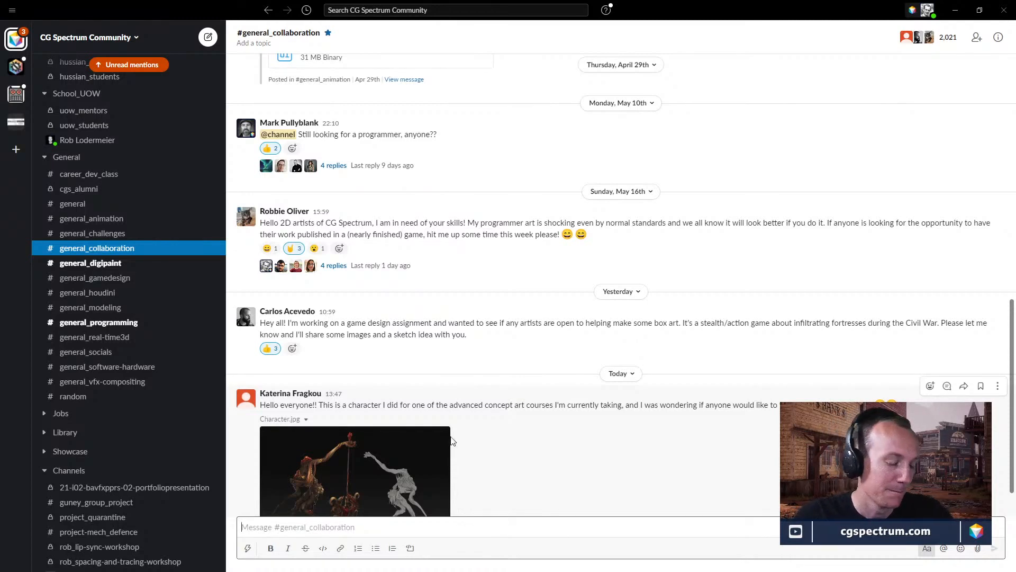
pyautogui.moveTo(446, 444)
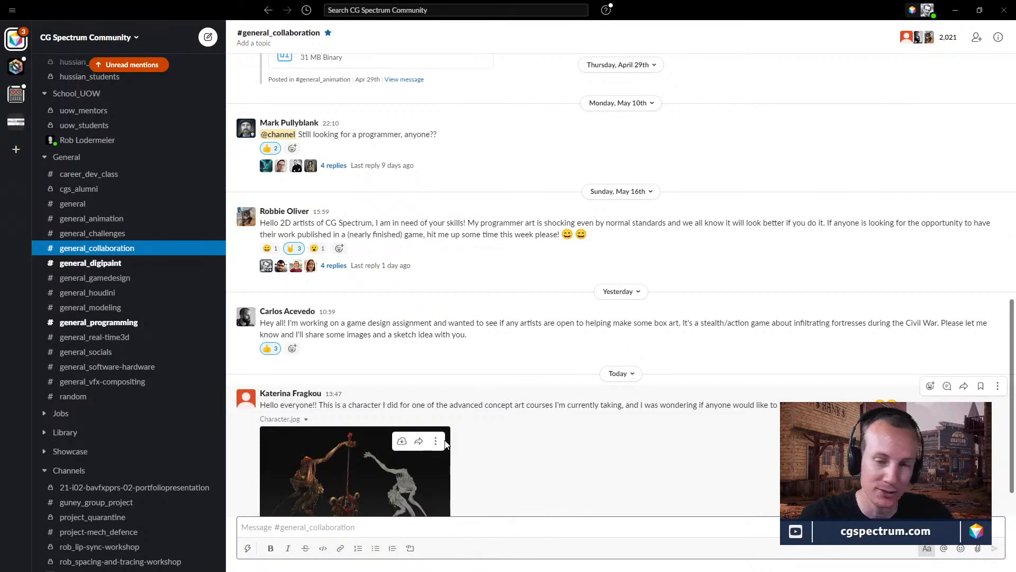
pyautogui.scroll(3, 168, 299)
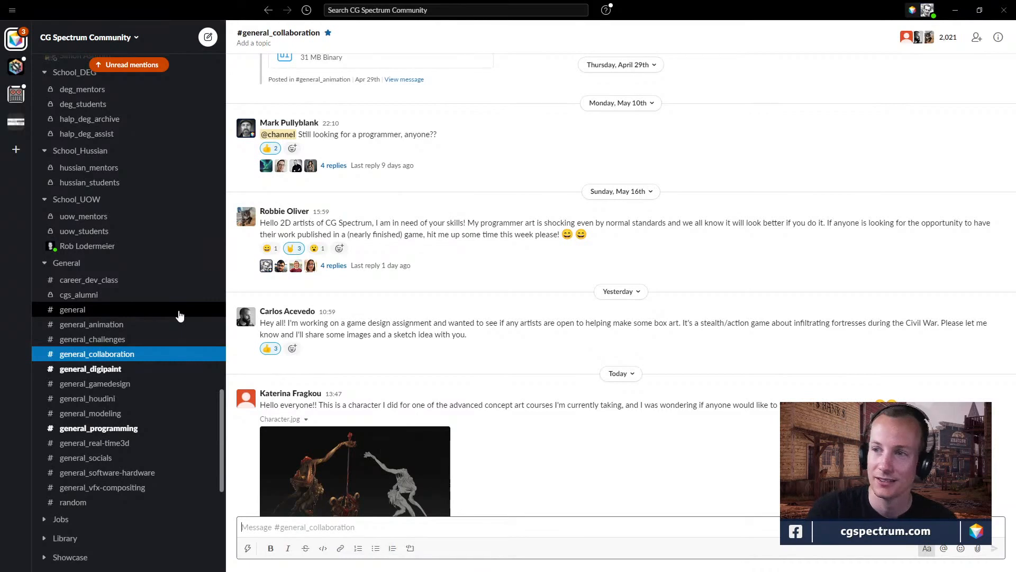
# - Restore Slack to a smaller window, place it overlapping the Discord window and widen it
pyautogui.click(980, 10)
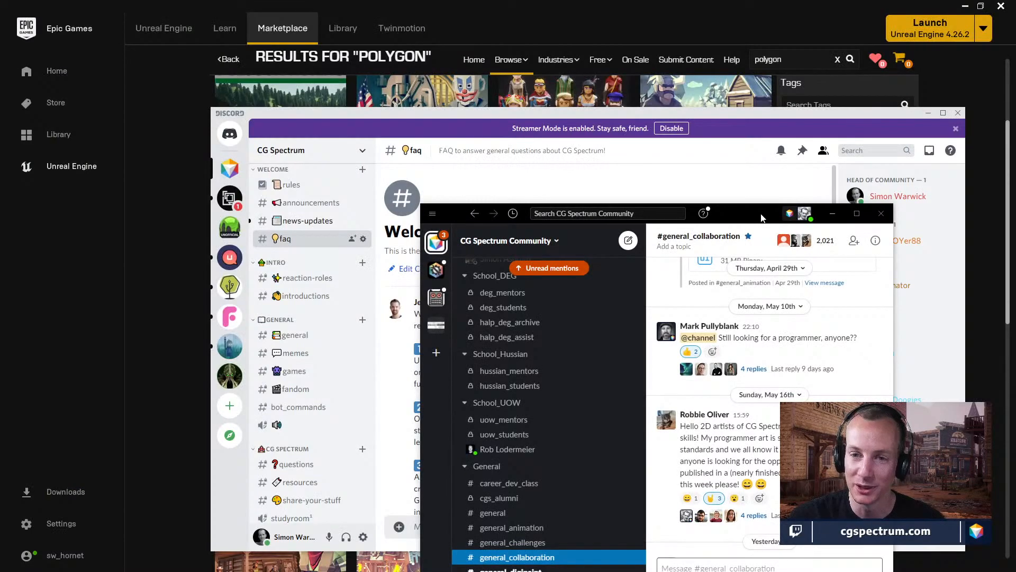
pyautogui.moveTo(761, 217); pyautogui.dragTo(444, 159)
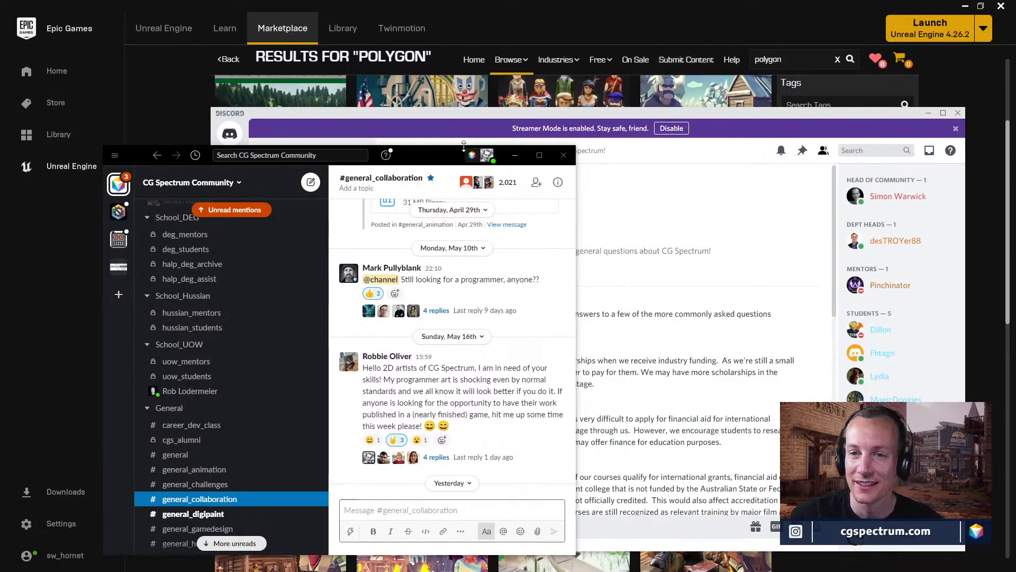
pyautogui.moveTo(443, 152); pyautogui.dragTo(437, 95)
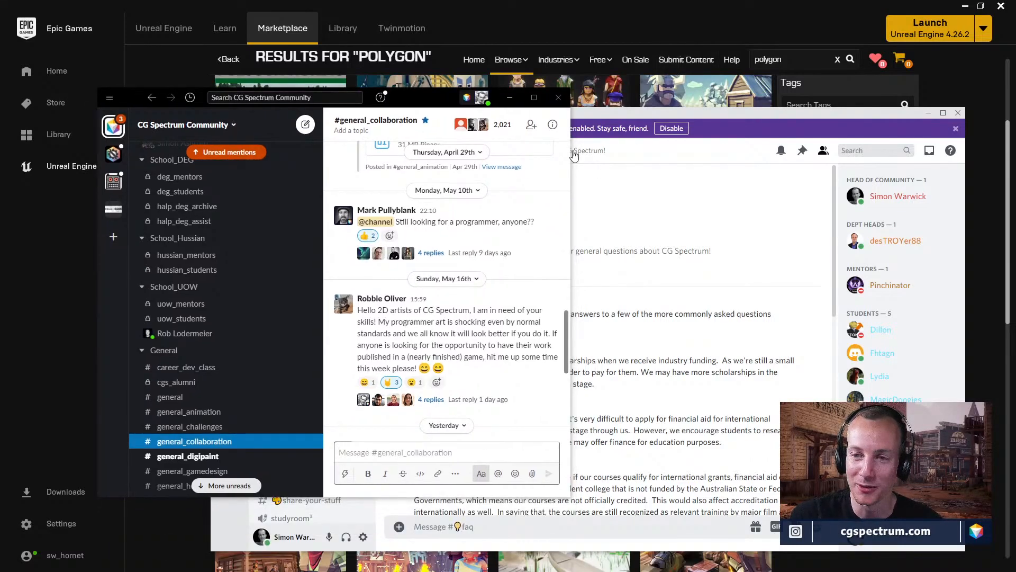
pyautogui.moveTo(571, 153); pyautogui.dragTo(726, 155)
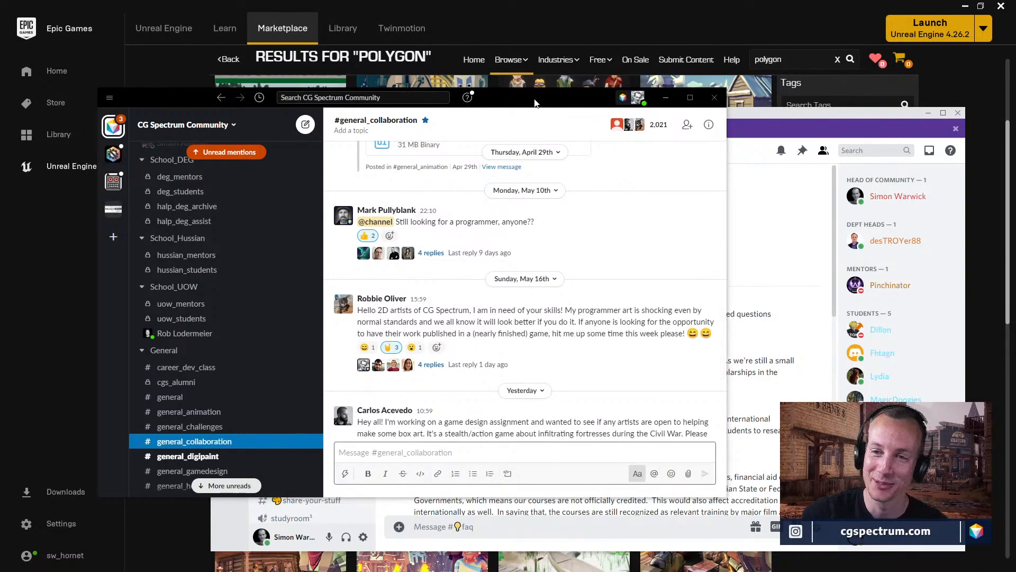
# - Move the Slack window lower, restore the Epic Games Launcher to a smaller window and place it over the Discord and Slack windows
pyautogui.moveTo(528, 90); pyautogui.dragTo(528, 145)
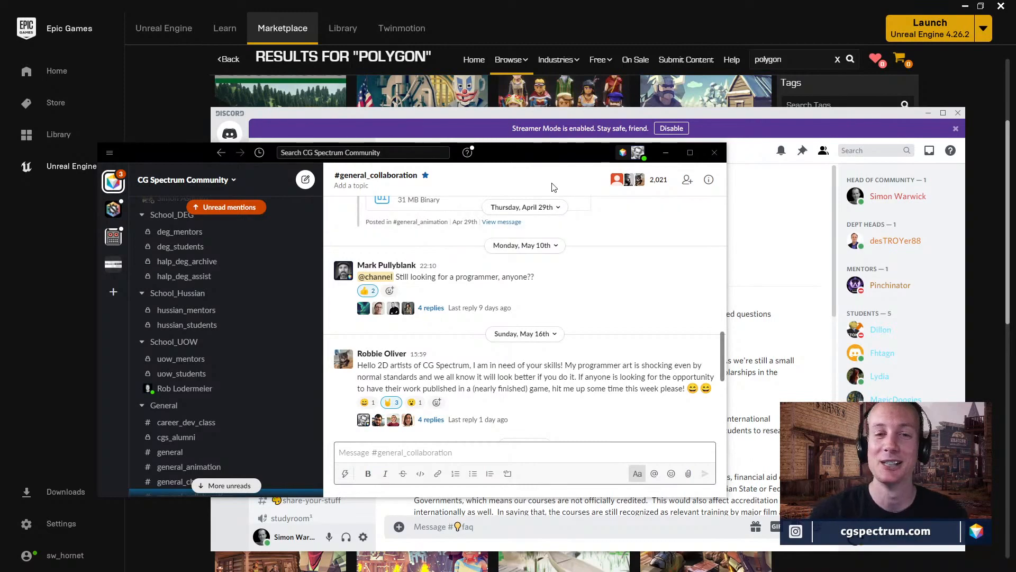
pyautogui.moveTo(557, 160); pyautogui.dragTo(565, 149)
pyautogui.click(565, 2)
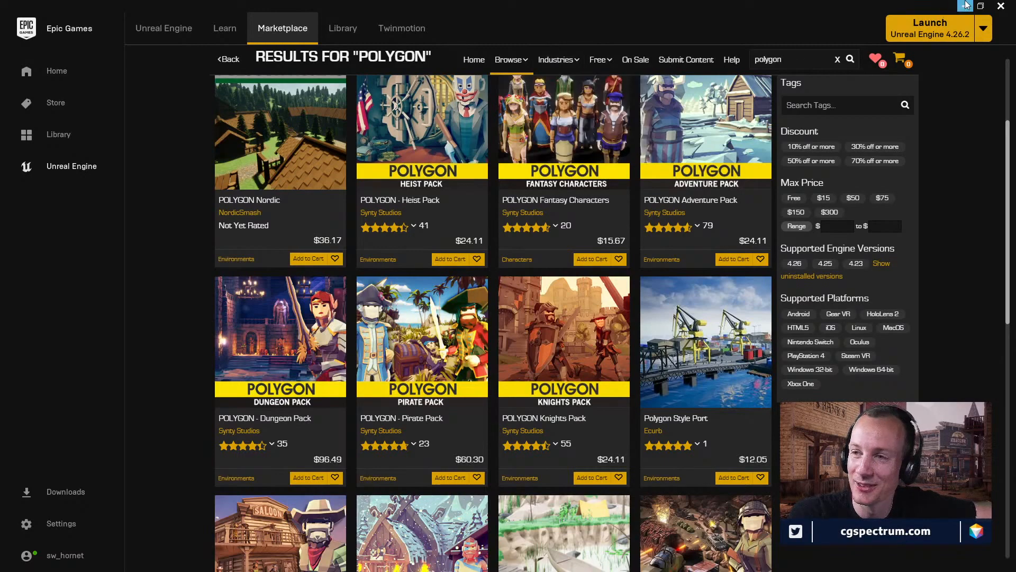
pyautogui.click(981, 6)
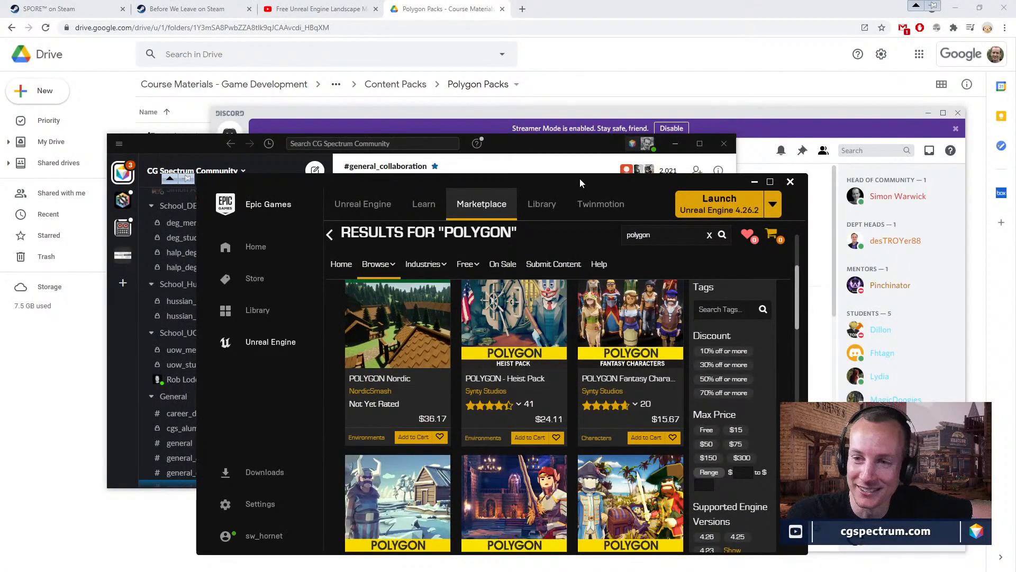
pyautogui.moveTo(580, 179); pyautogui.dragTo(630, 94)
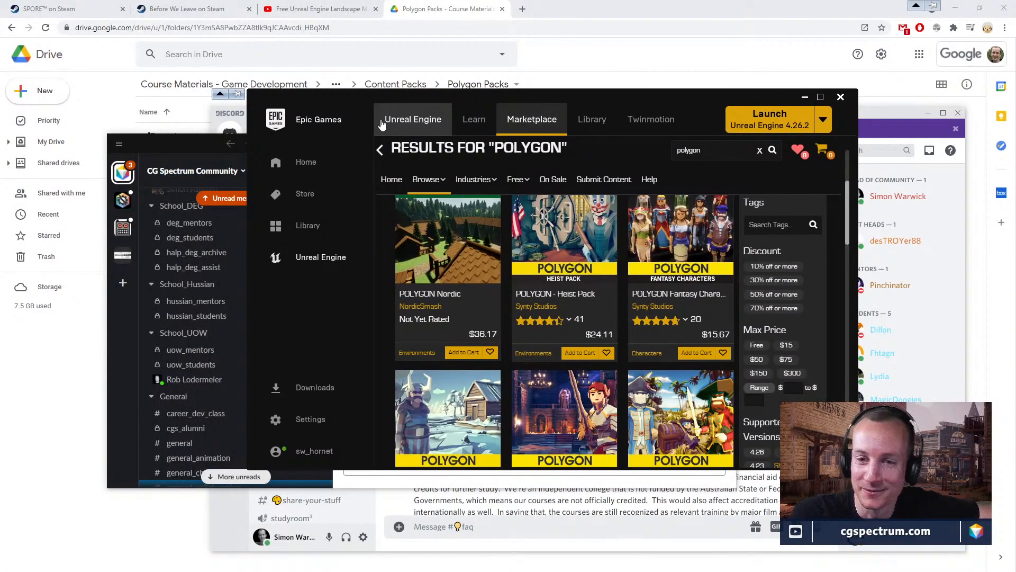
# - Bring Slack to the front, look over more of the workspace's channel list and close the Slack window
pyautogui.click(186, 142)
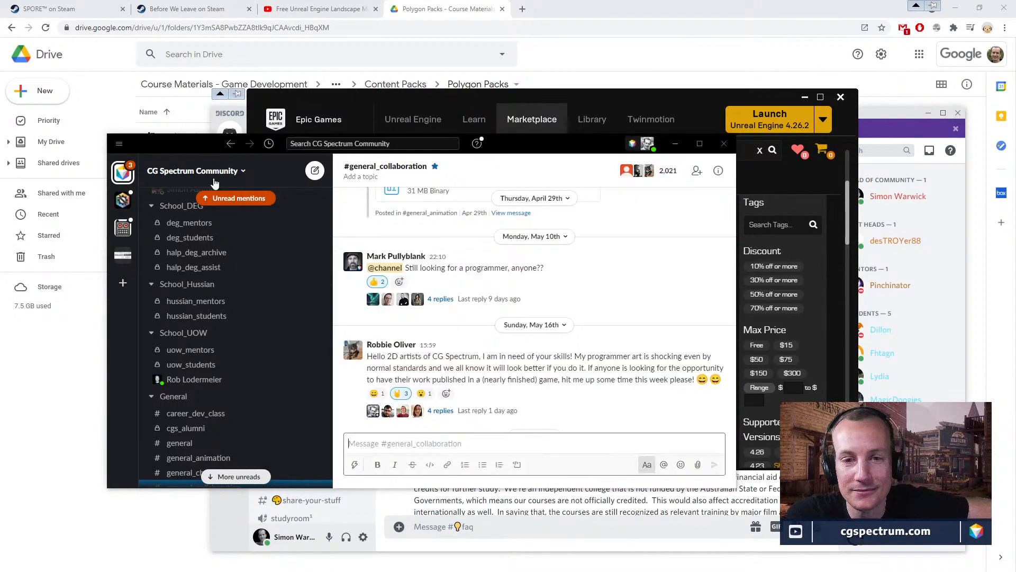
pyautogui.scroll(-10, 288, 280)
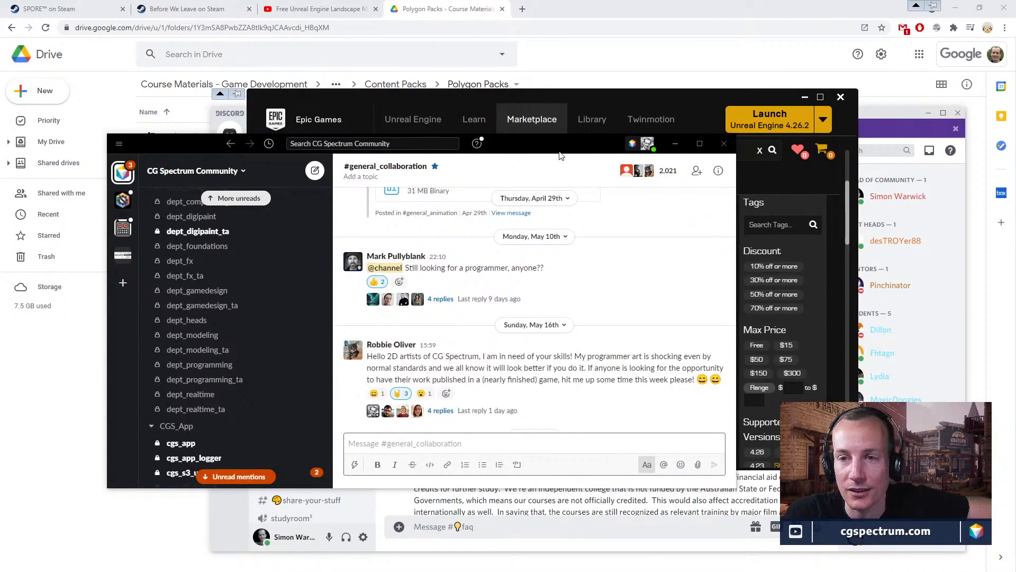
pyautogui.click(723, 144)
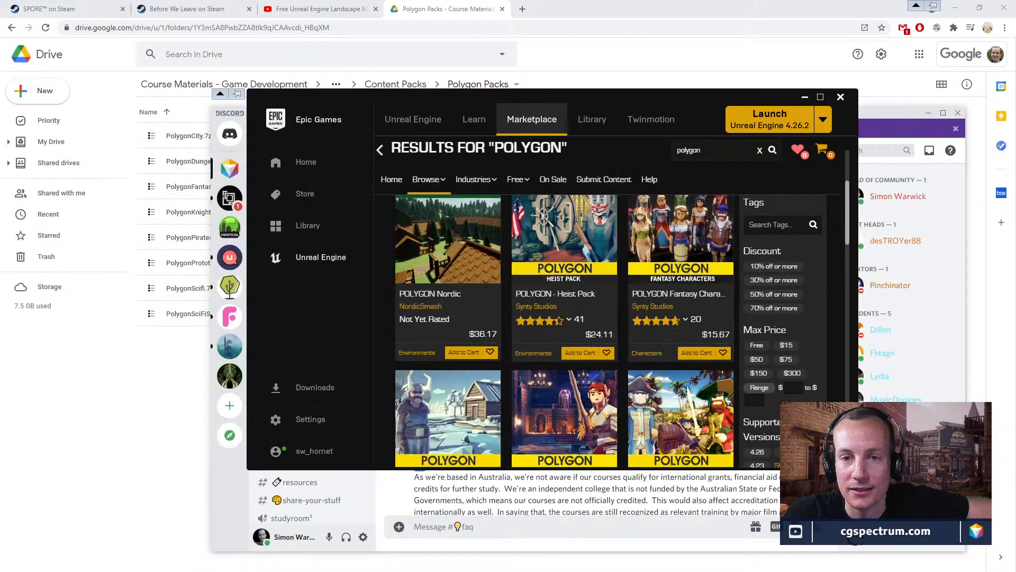
# - Maximize the Epic Games Launcher, return to the Free for the Month products and open the Endless Runner Creator page
pyautogui.doubleClick(578, 101)
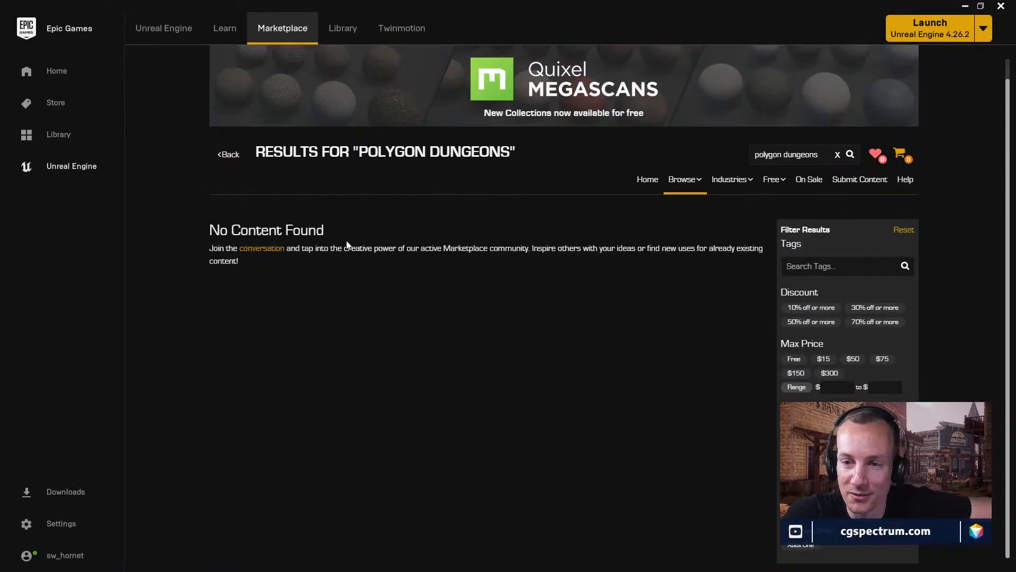
pyautogui.click(228, 154)
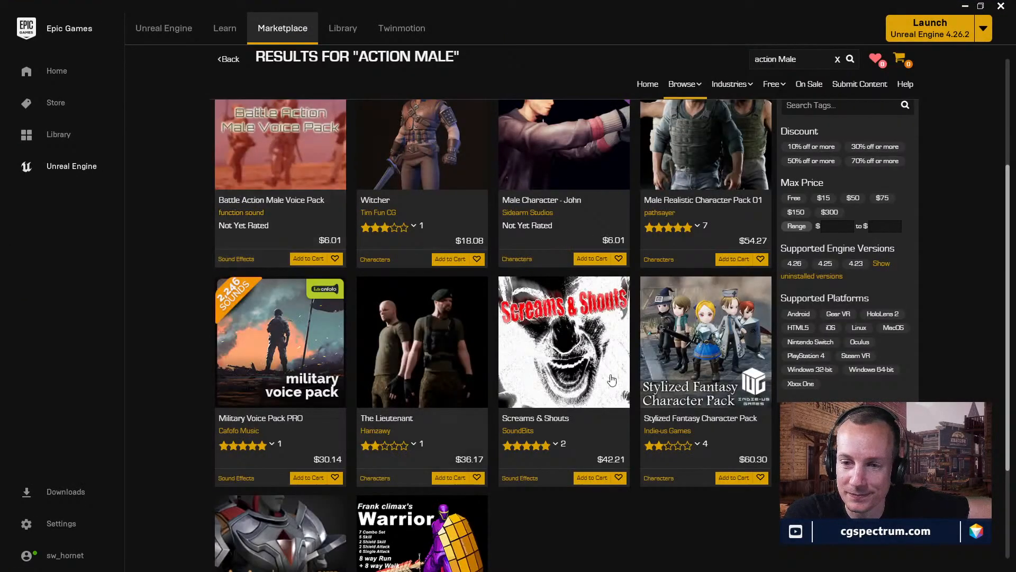
pyautogui.click(229, 59)
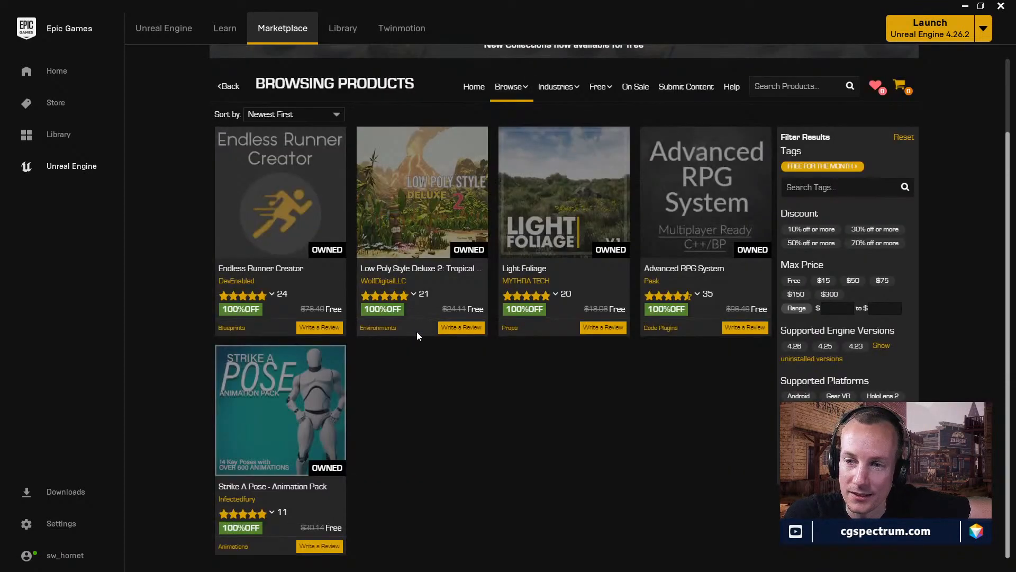
pyautogui.click(282, 222)
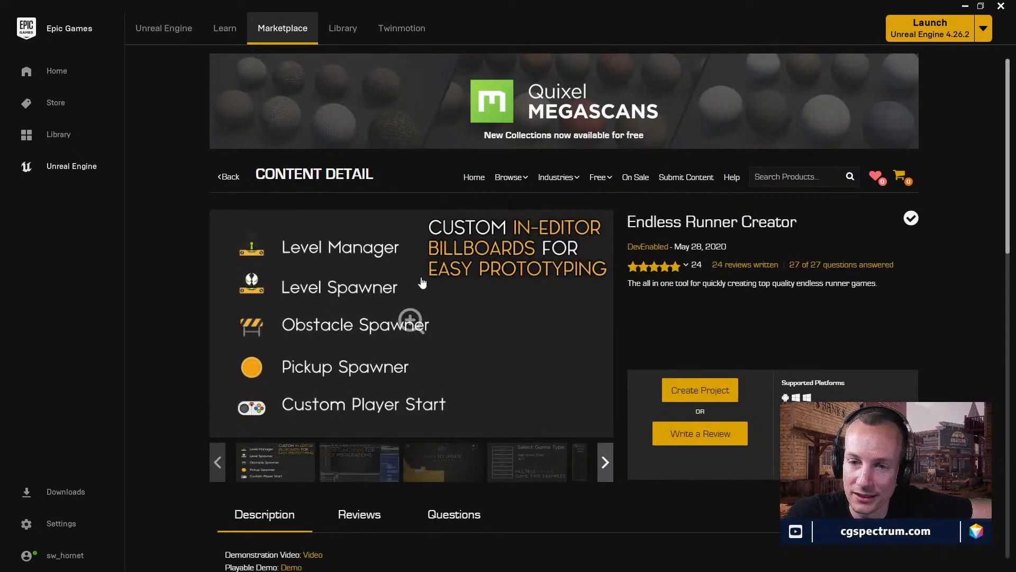
# - Look through the Endless Runner Creator preview images, from the editor functions to the final image on creating or editing game types
pyautogui.scroll(-1, 301, 495)
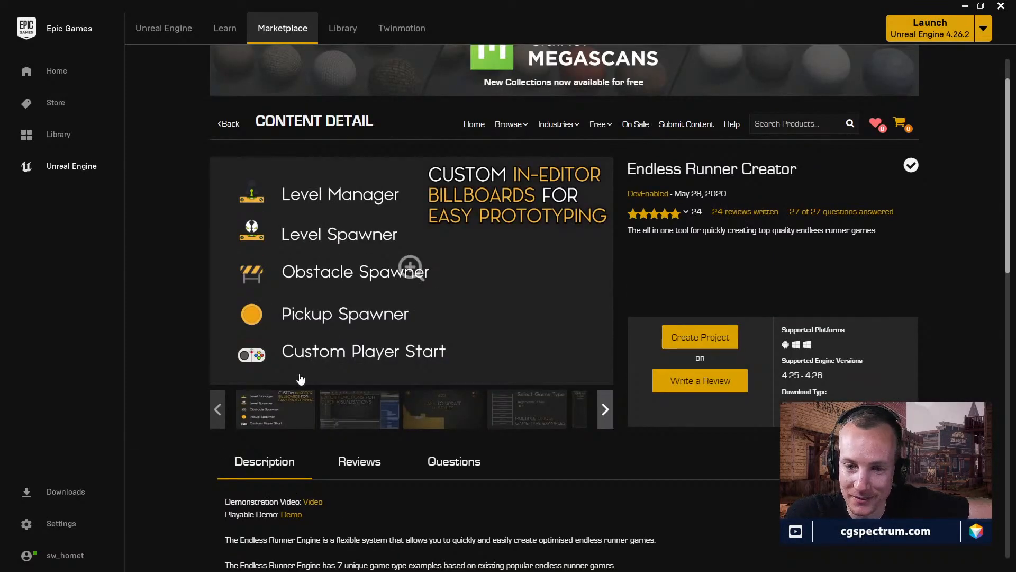
pyautogui.click(345, 421)
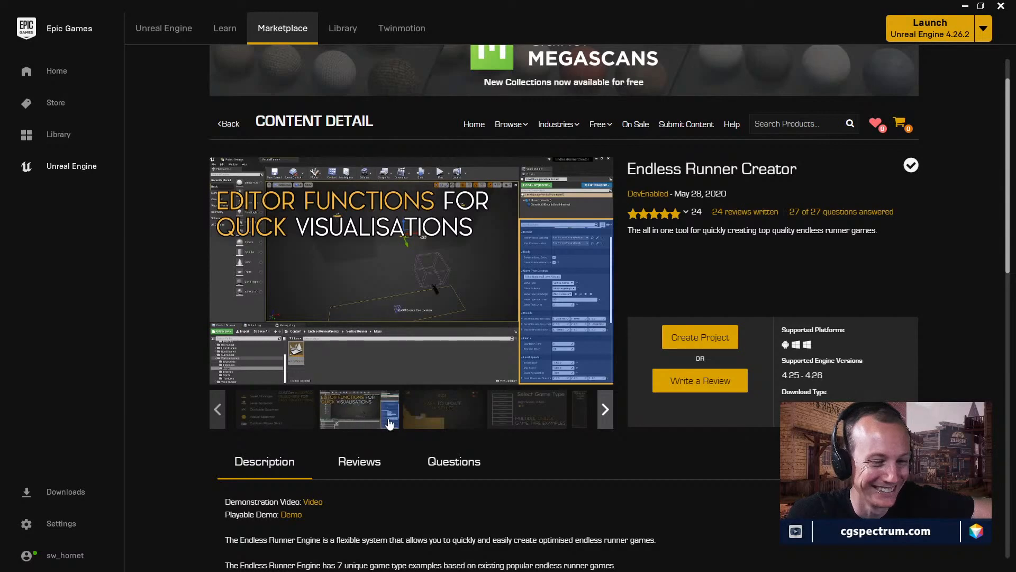
pyautogui.click(433, 416)
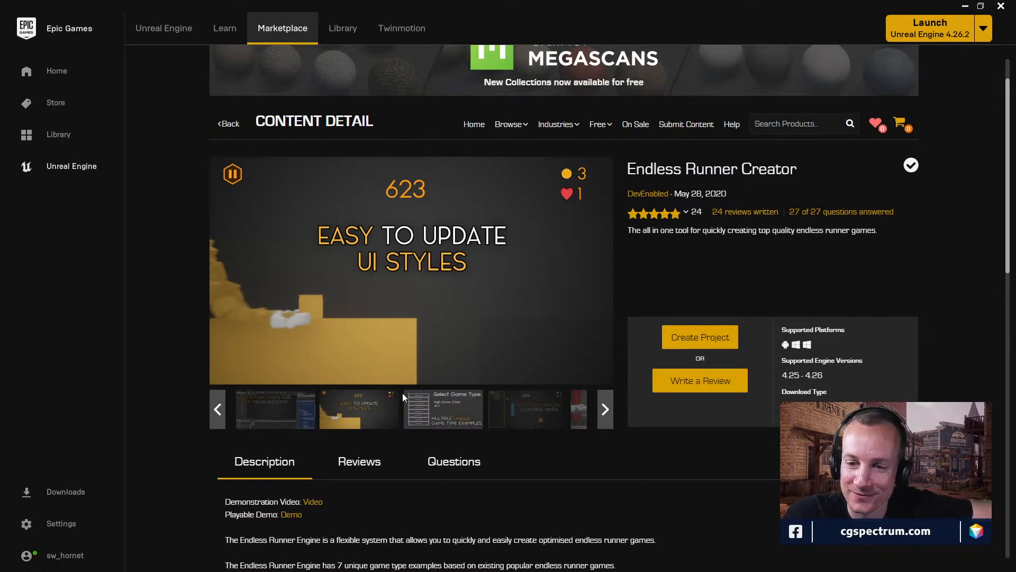
pyautogui.click(462, 419)
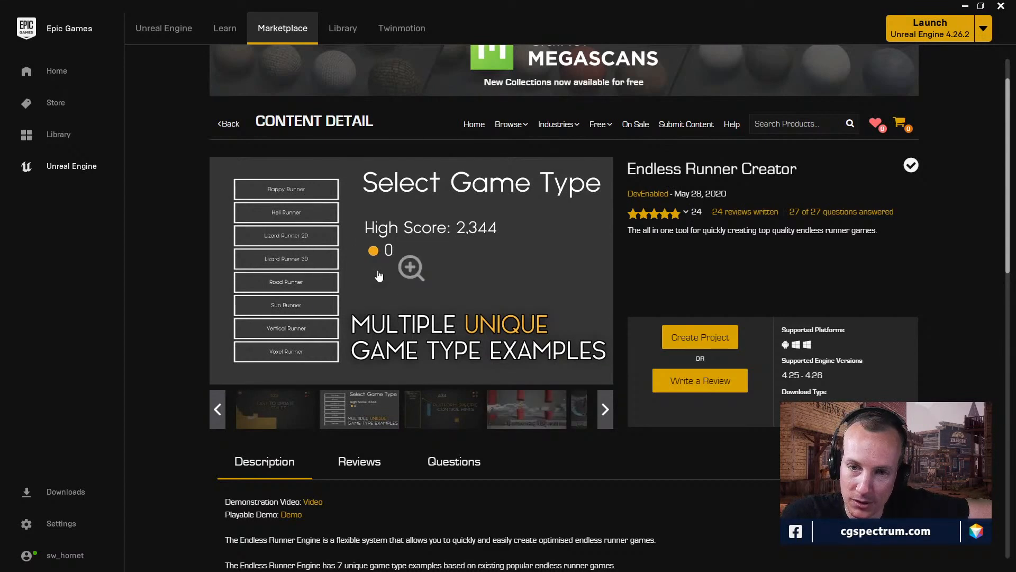
pyautogui.click(548, 426)
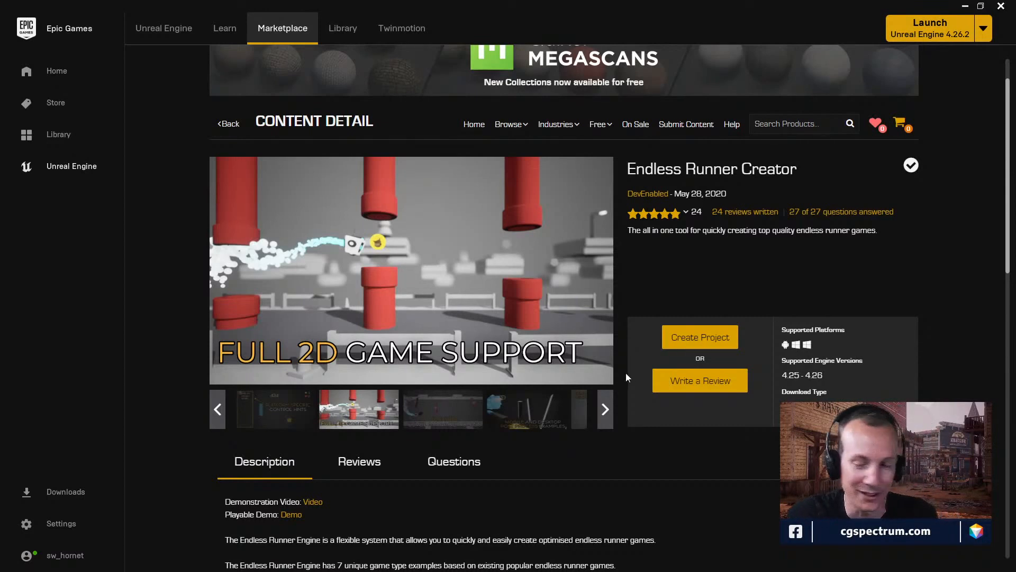
pyautogui.click(552, 411)
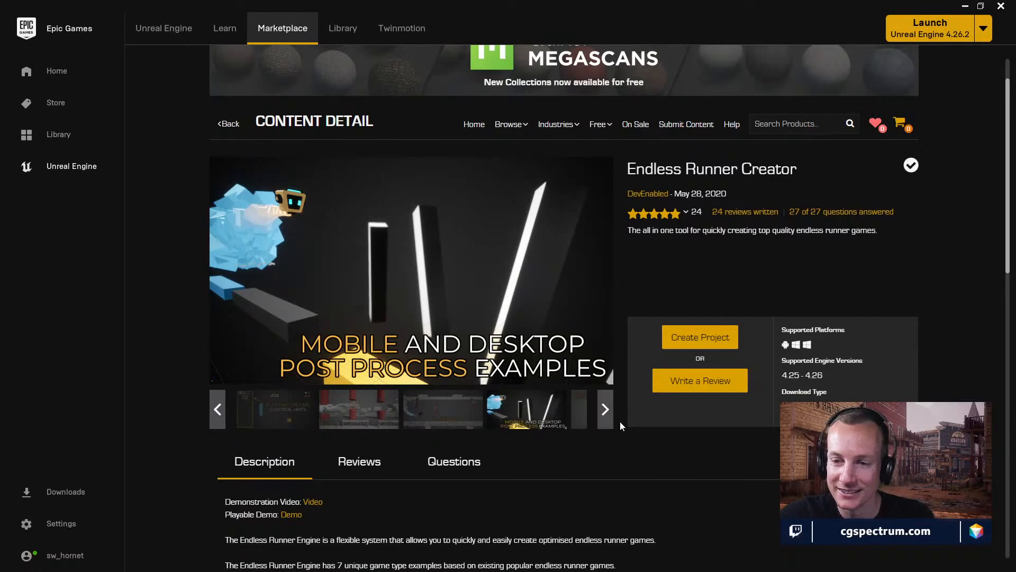
pyautogui.click(607, 416)
pyautogui.click(362, 419)
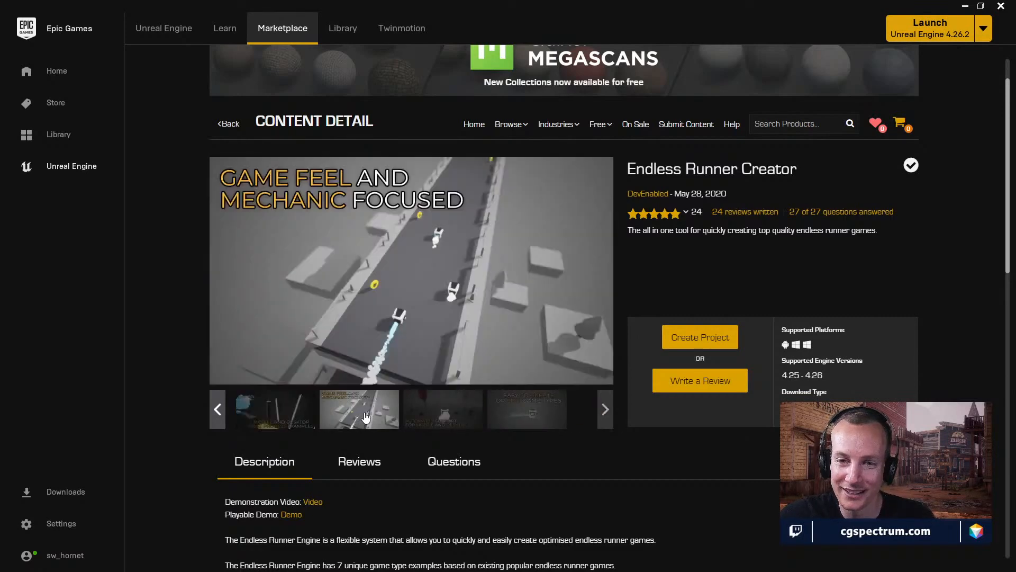
pyautogui.click(459, 422)
pyautogui.click(513, 419)
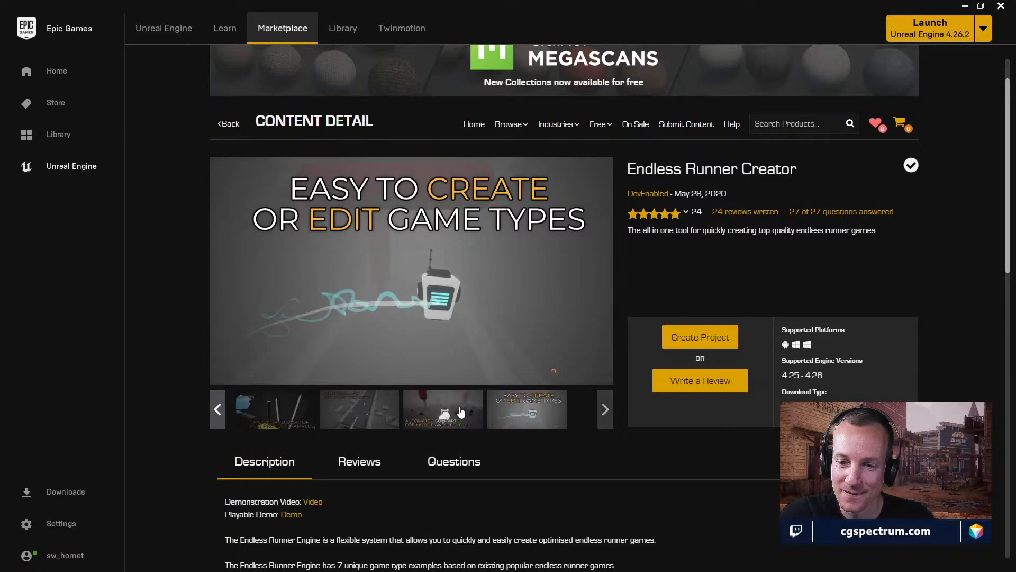
# - Go back through the preview images to the game type examples and read the product's description and feature list
pyautogui.click(444, 416)
pyautogui.click(371, 420)
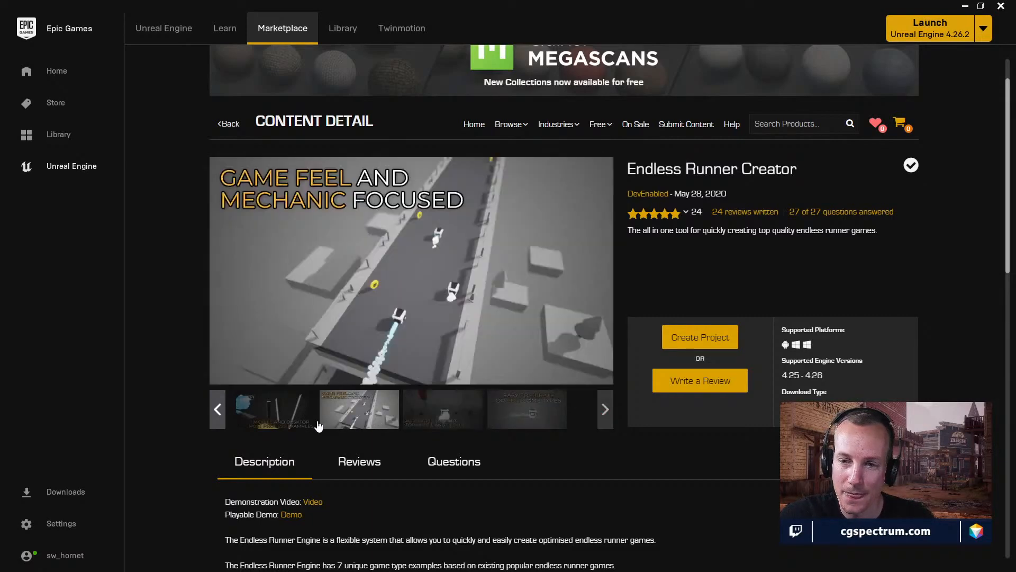
pyautogui.click(312, 419)
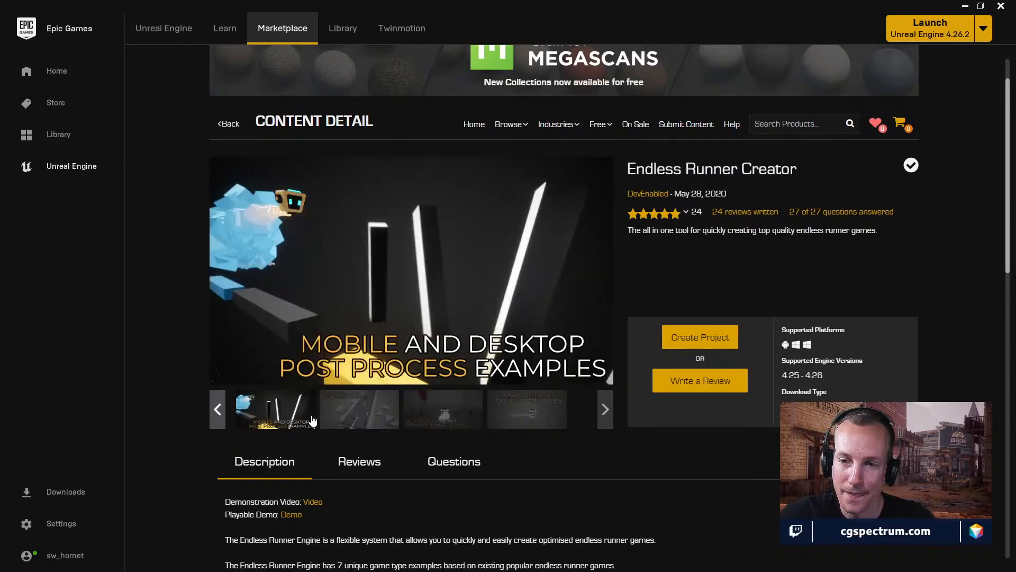
pyautogui.click(218, 409)
pyautogui.click(227, 409)
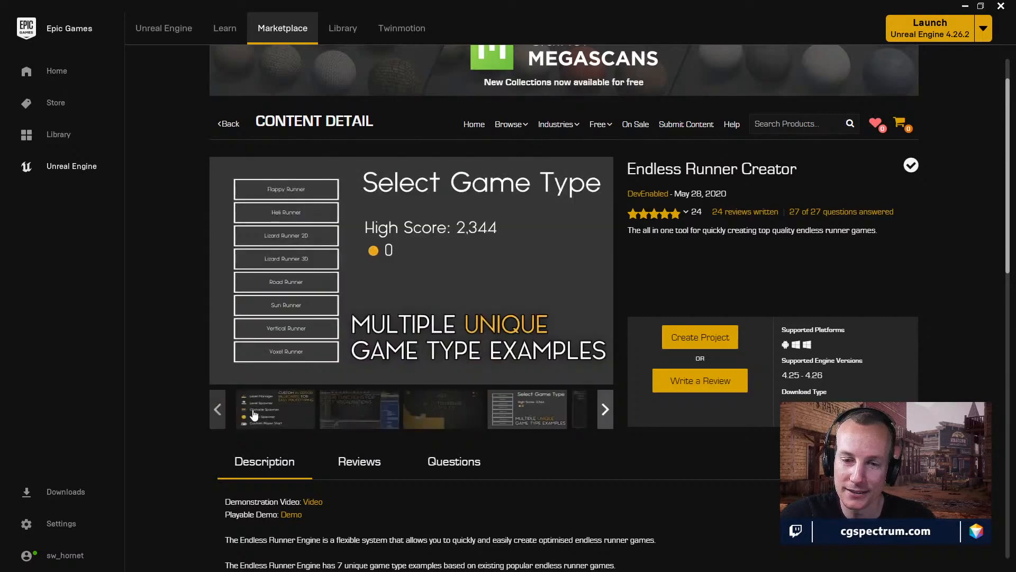
pyautogui.click(373, 417)
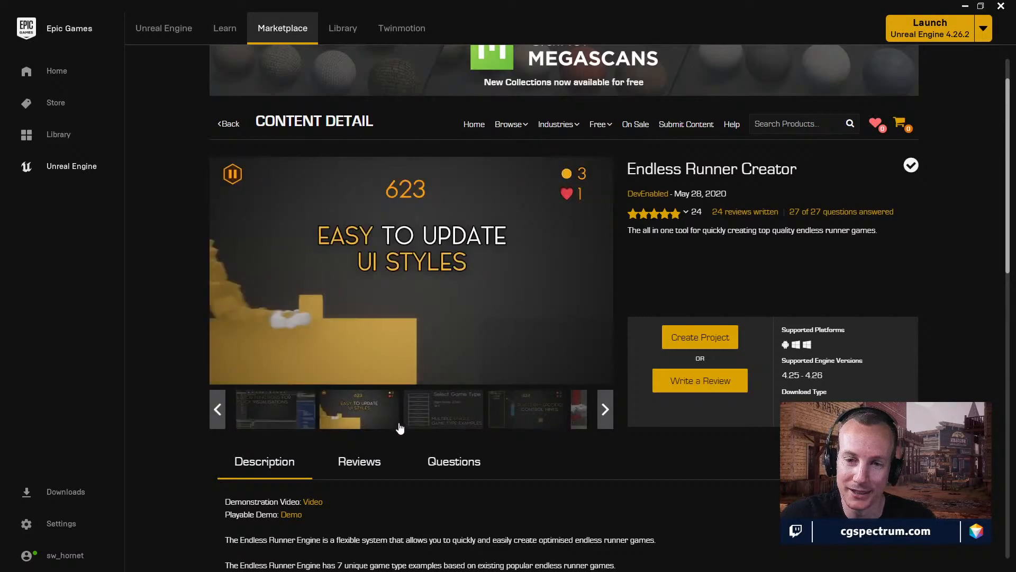
pyautogui.click(448, 423)
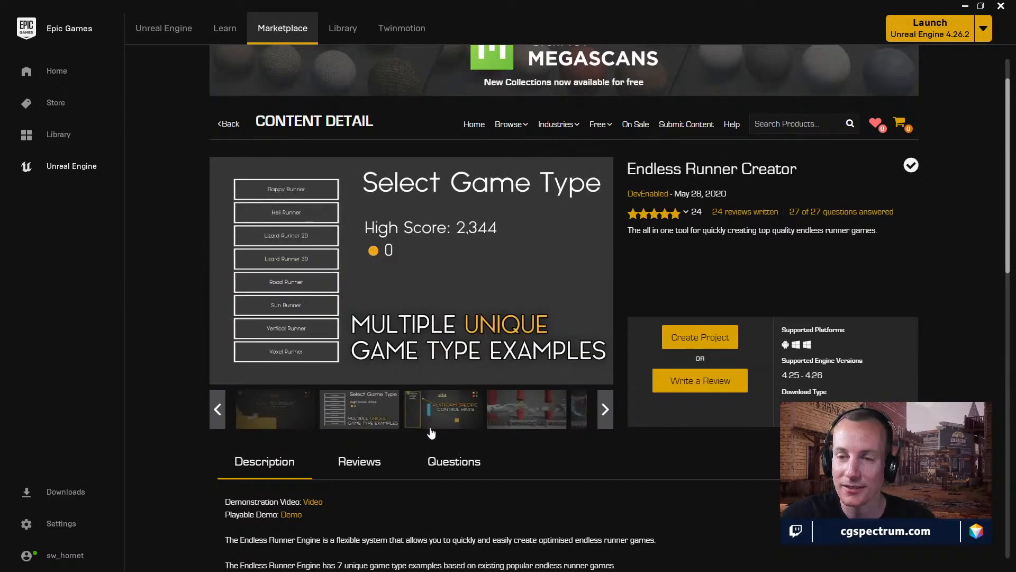
pyautogui.scroll(-5, 418, 504)
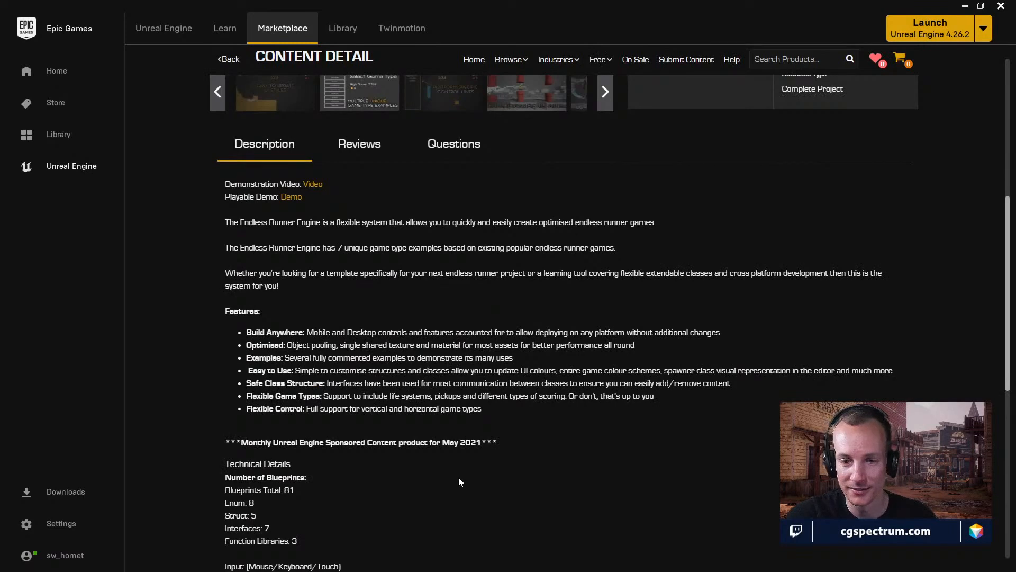
pyautogui.scroll(4, 459, 478)
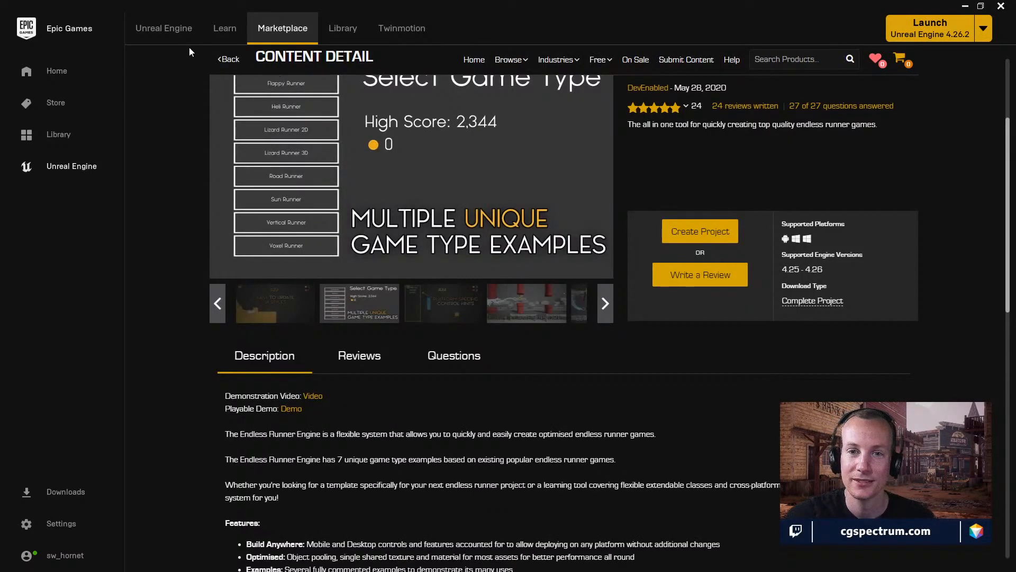
# - Return to the Free for the Month products, restore the launcher to a smaller window and move it over the Google Drive page
pyautogui.click(213, 62)
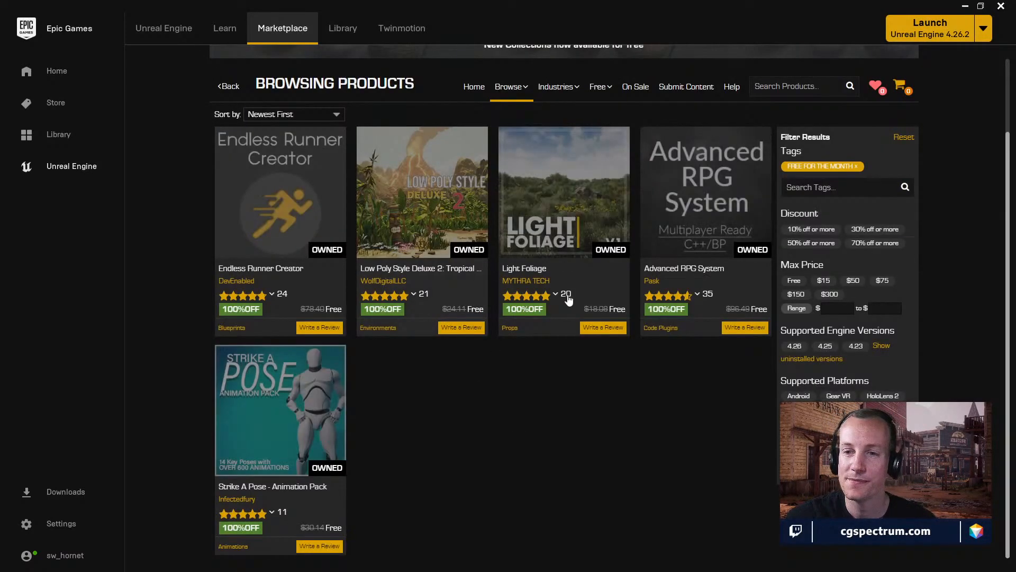
pyautogui.click(981, 6)
pyautogui.moveTo(605, 99); pyautogui.dragTo(381, 166)
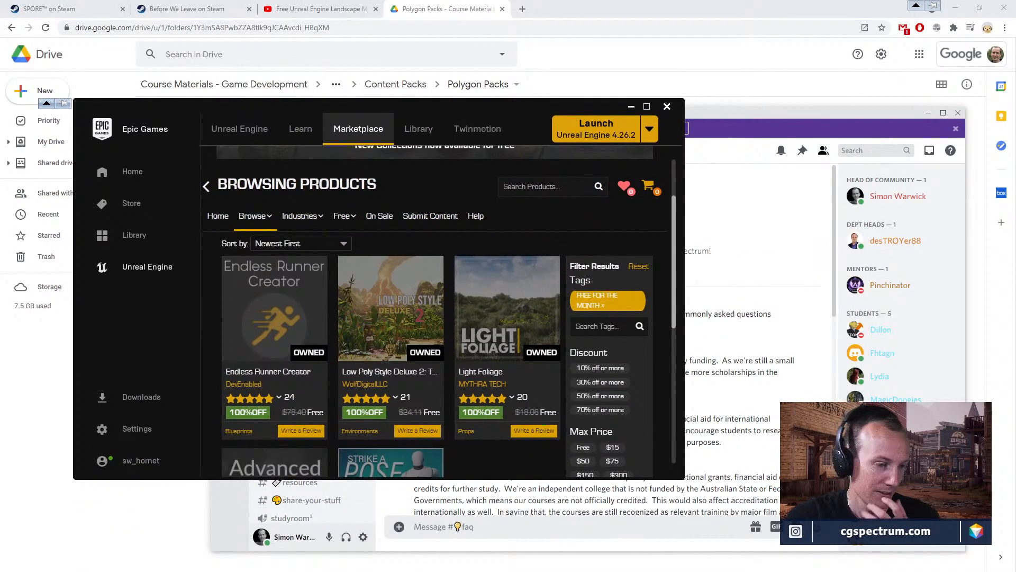
# - Switch to the Unreal Editor with the AutoLandscape project, maximize its window and view the whole mountain
pyautogui.hotkey('alt', 'Tab')
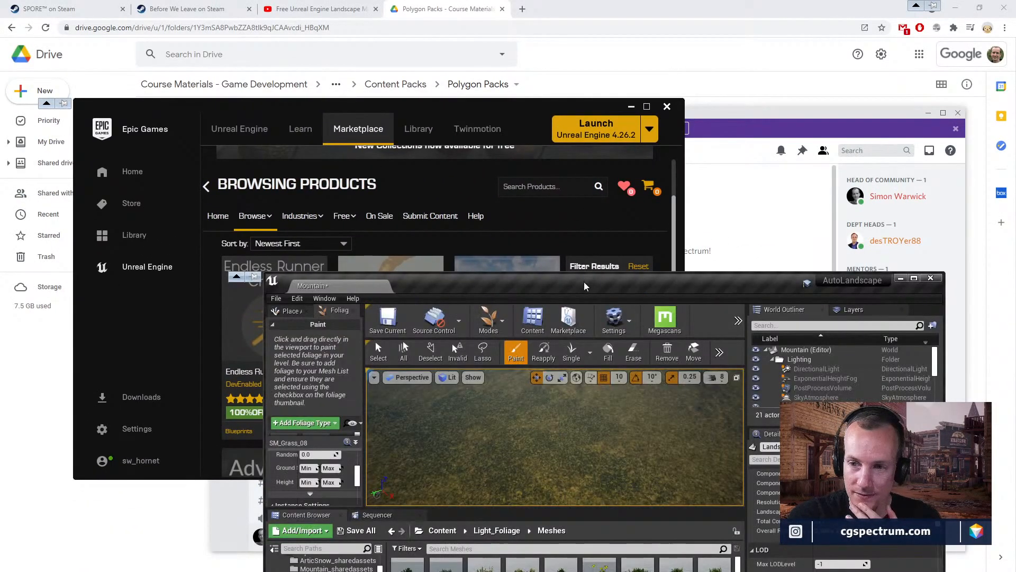
pyautogui.moveTo(584, 281); pyautogui.dragTo(524, 1)
pyautogui.moveTo(443, 162); pyautogui.dragTo(426, 228, button='right')
pyautogui.scroll(2, 55, 473)
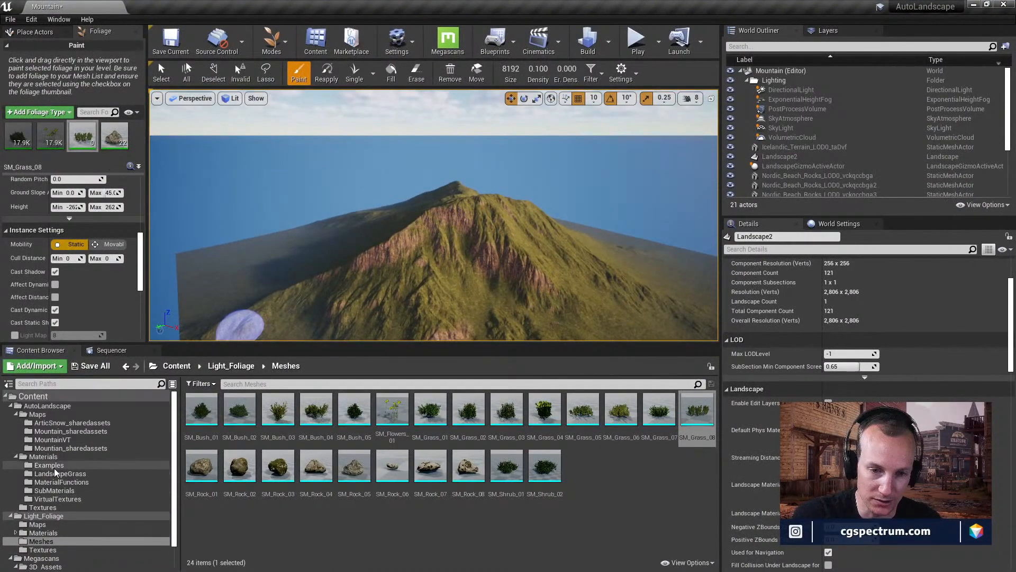
# - Browse the AutoLandscape map and material folders and open the Light_Foliage Showcase map without saving the current content
pyautogui.click(72, 422)
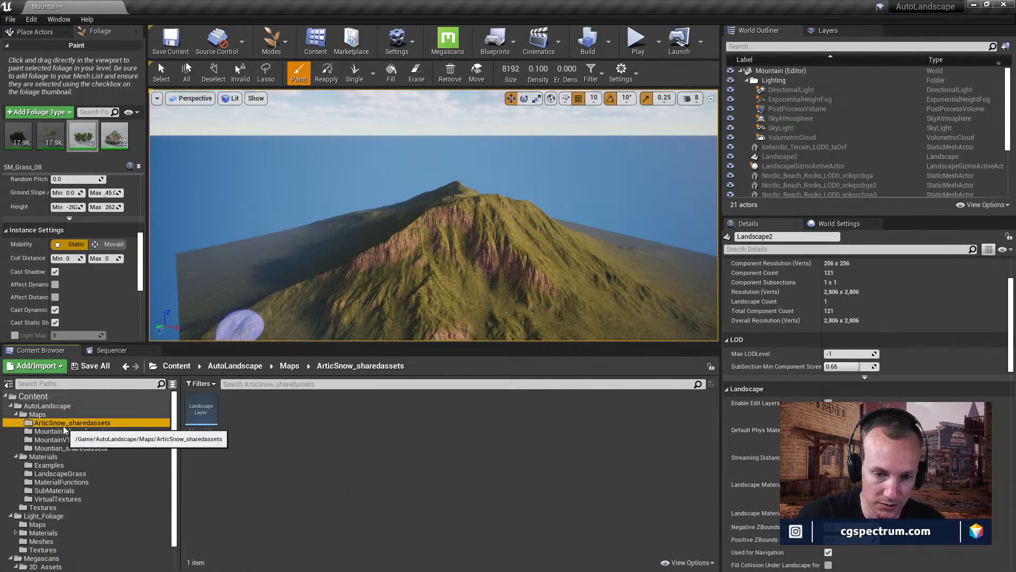
pyautogui.click(63, 431)
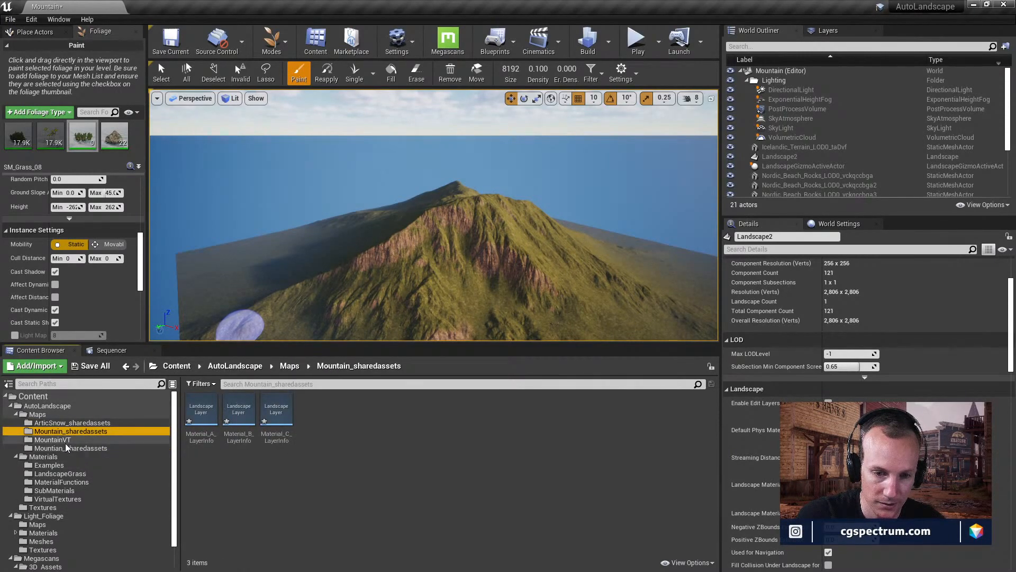
pyautogui.click(37, 413)
pyautogui.click(43, 456)
pyautogui.click(49, 465)
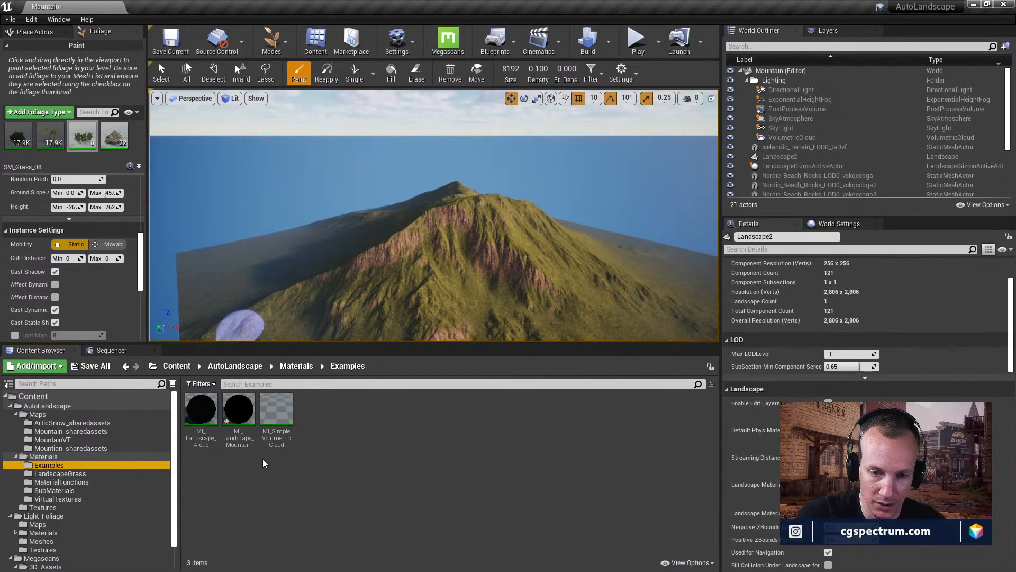
pyautogui.scroll(-1, 28, 515)
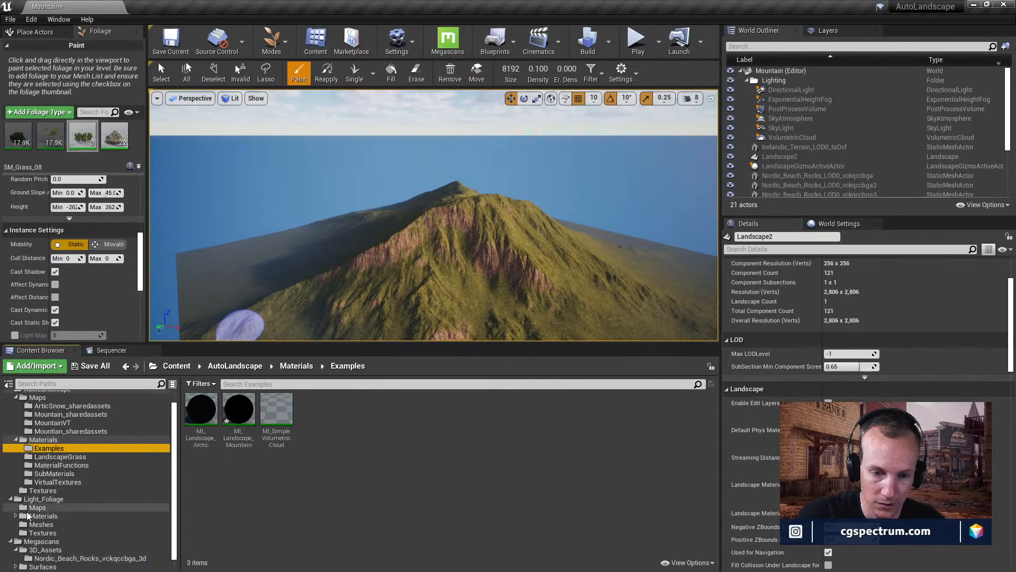
pyautogui.click(33, 507)
pyautogui.doubleClick(191, 423)
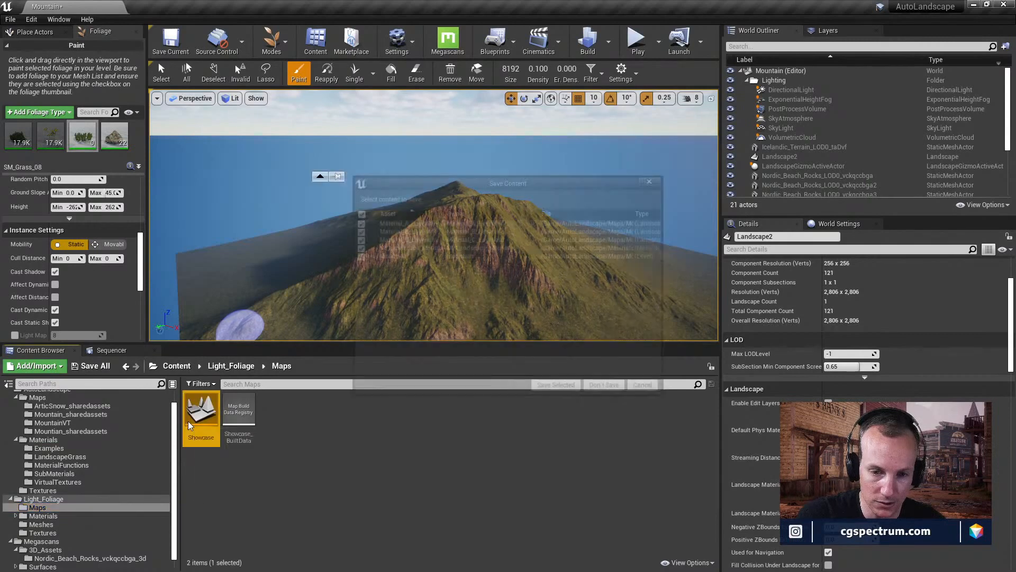
pyautogui.click(608, 388)
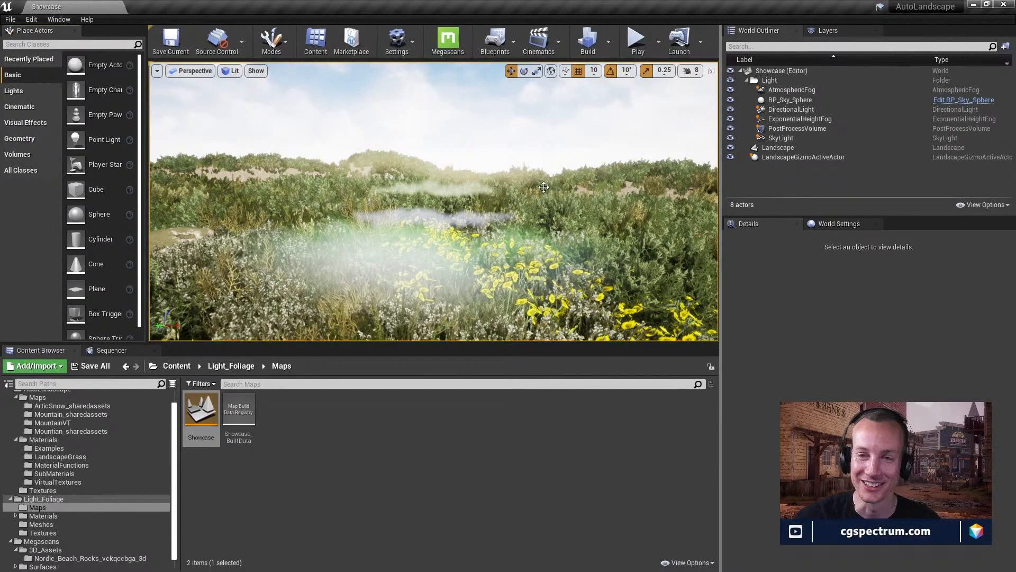
# - Fly around the Showcase map to view its grass, flowers and rocks up close and the whole foliage area from above
pyautogui.press('w')
pyautogui.moveTo(628, 184)
pyautogui.mouseDown(button='right')
pyautogui.moveTo(628, 212)
pyautogui.moveTo(628, 164)
pyautogui.moveTo(619, 203)
pyautogui.moveTo(628, 211)
pyautogui.moveTo(628, 182)
pyautogui.moveTo(638, 193)
pyautogui.mouseUp(button='right')
pyautogui.press('w')
pyautogui.press('s')
pyautogui.moveTo(546, 147); pyautogui.dragTo(551, 177, button='right')
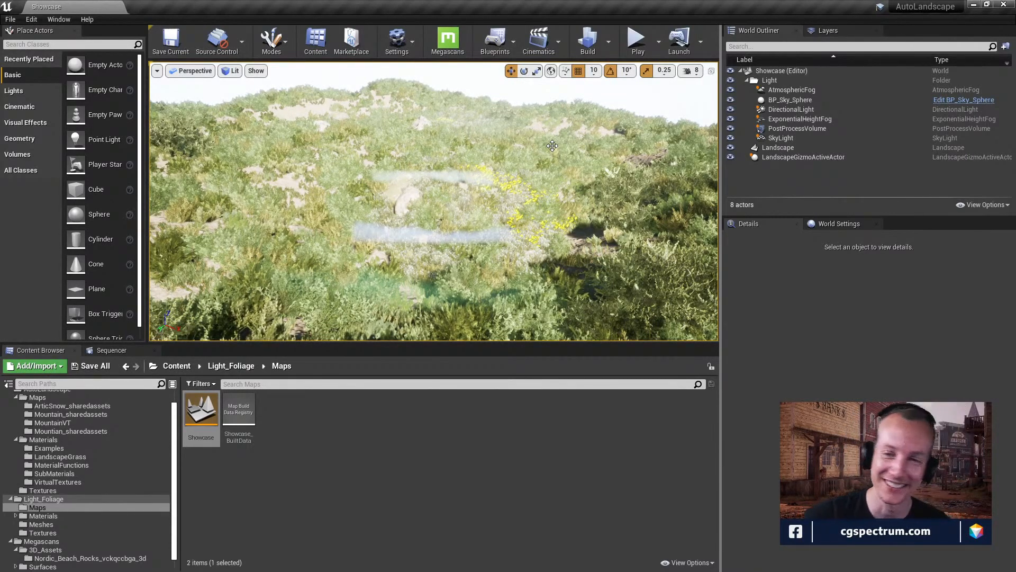
pyautogui.moveTo(551, 177)
pyautogui.mouseDown(button='right')
pyautogui.moveTo(550, 199)
pyautogui.moveTo(543, 164)
pyautogui.moveTo(535, 199)
pyautogui.moveTo(529, 185)
pyautogui.moveTo(541, 195)
pyautogui.mouseUp(button='right')
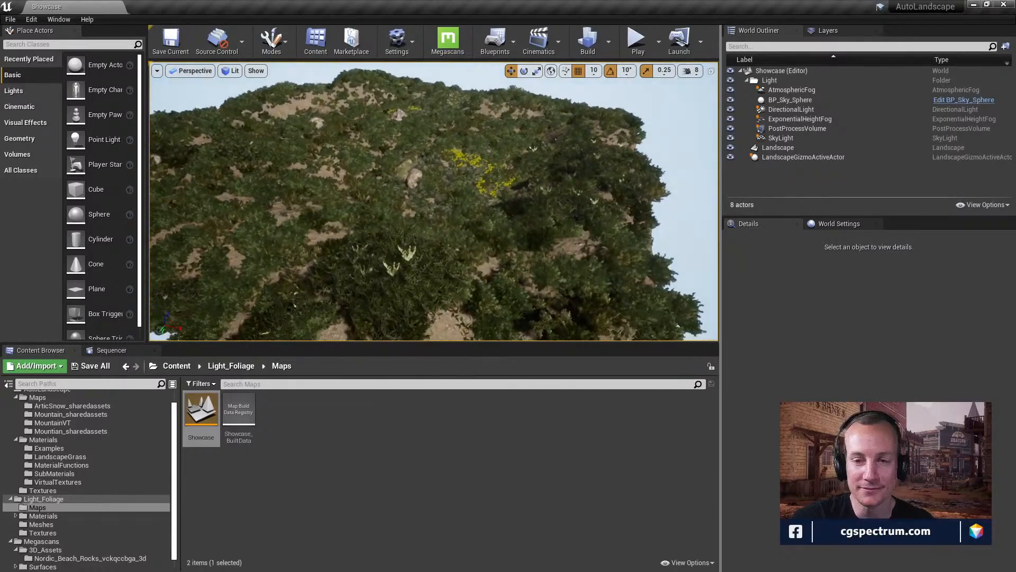
pyautogui.moveTo(434, 202); pyautogui.dragTo(435, 232, button='right')
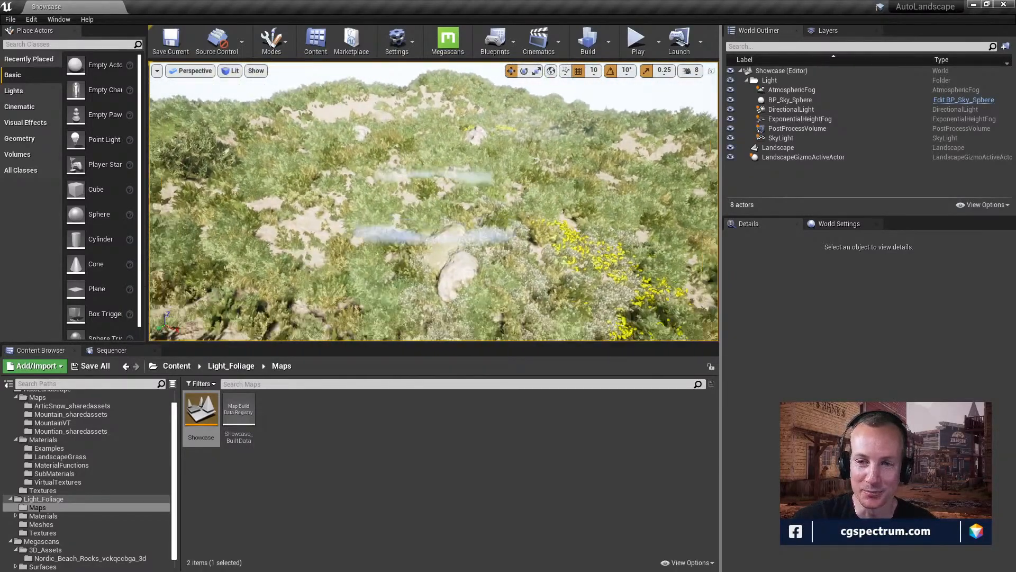
pyautogui.press('s')
pyautogui.moveTo(434, 201)
pyautogui.mouseDown(button='right')
pyautogui.moveTo(434, 151)
pyautogui.moveTo(431, 249)
pyautogui.moveTo(421, 185)
pyautogui.moveTo(428, 254)
pyautogui.moveTo(430, 218)
pyautogui.mouseUp(button='right')
pyautogui.press('w')
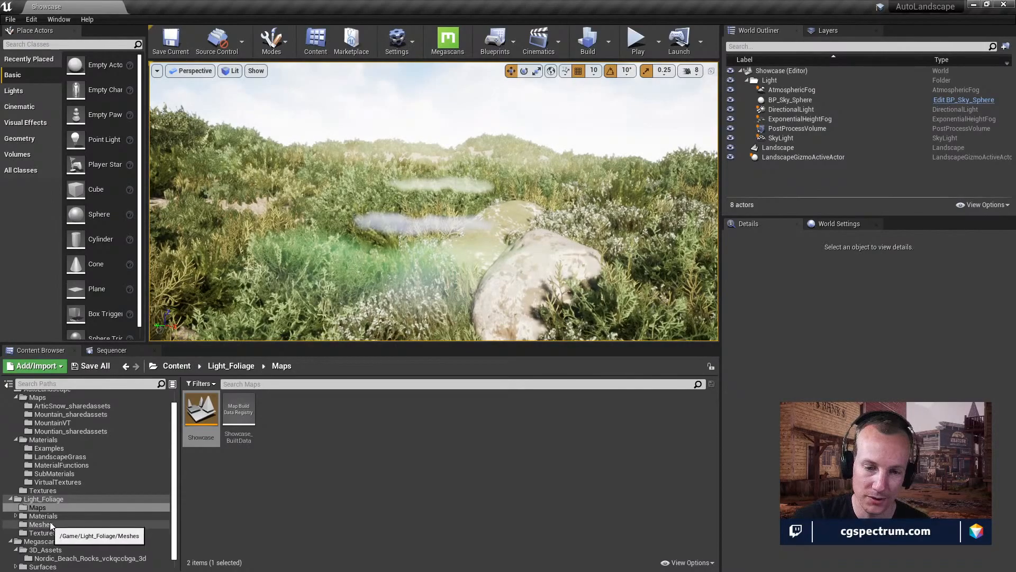
pyautogui.scroll(2, 52, 523)
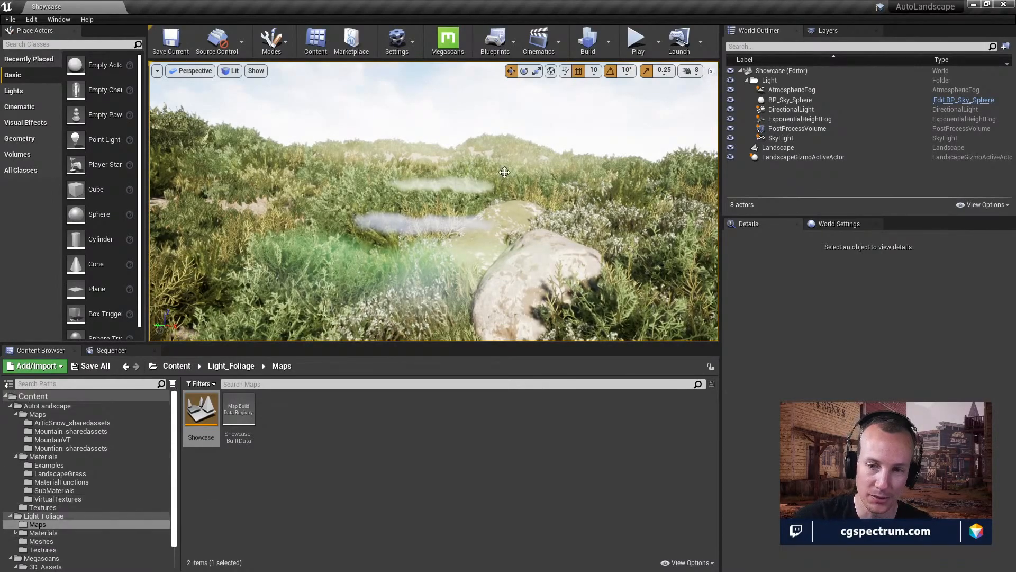
pyautogui.moveTo(505, 172); pyautogui.dragTo(503, 220, button='right')
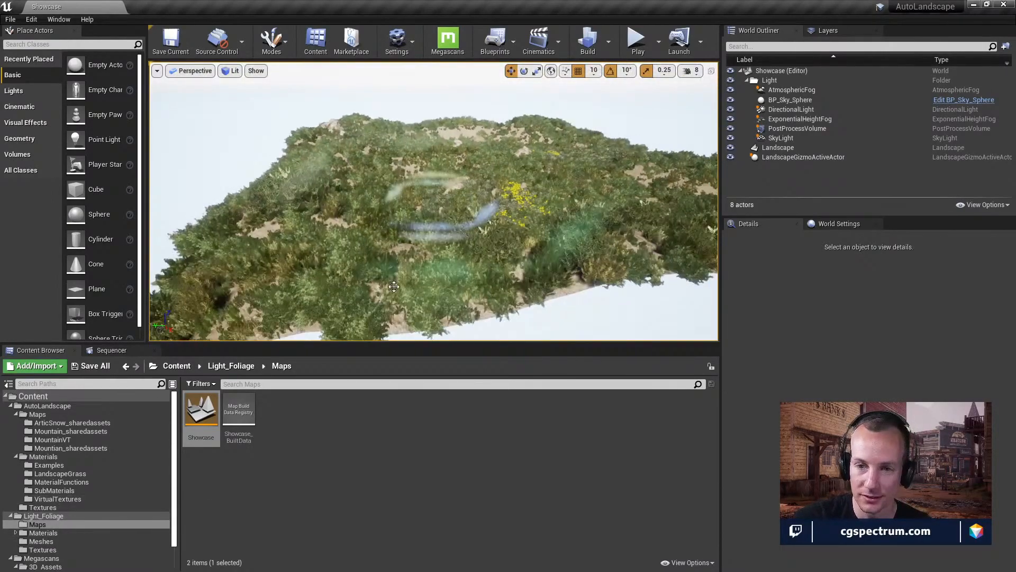
# - Open the ArticSnow map from AutoLandscape's Maps folder without saving the current content
pyautogui.scroll(-2, 65, 491)
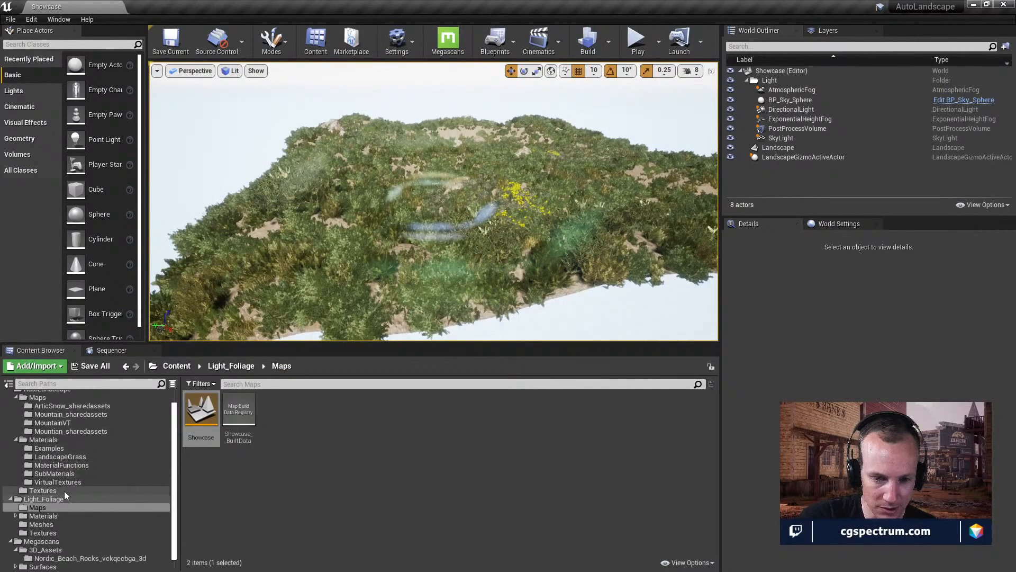
pyautogui.scroll(3, 62, 530)
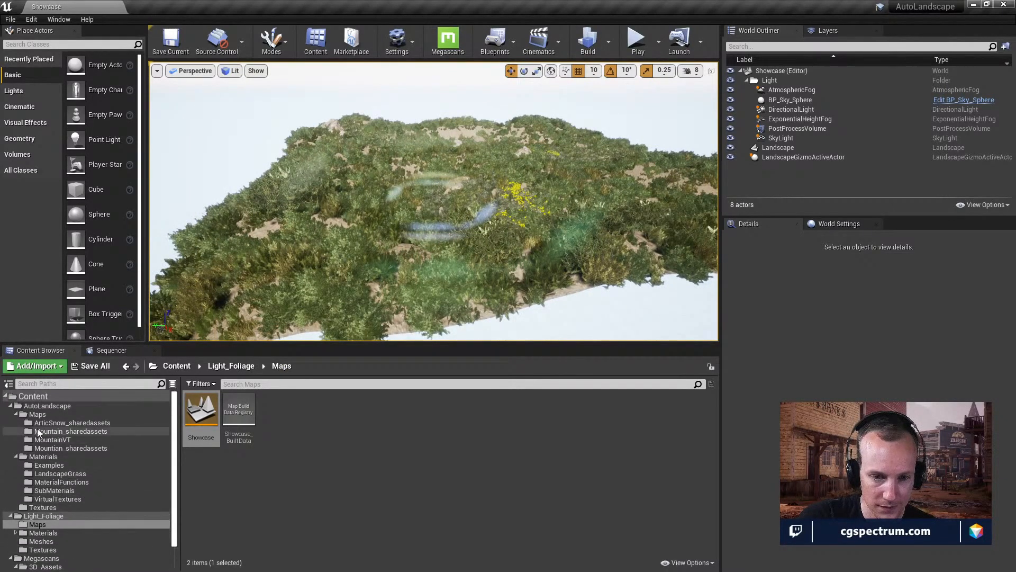
pyautogui.click(37, 414)
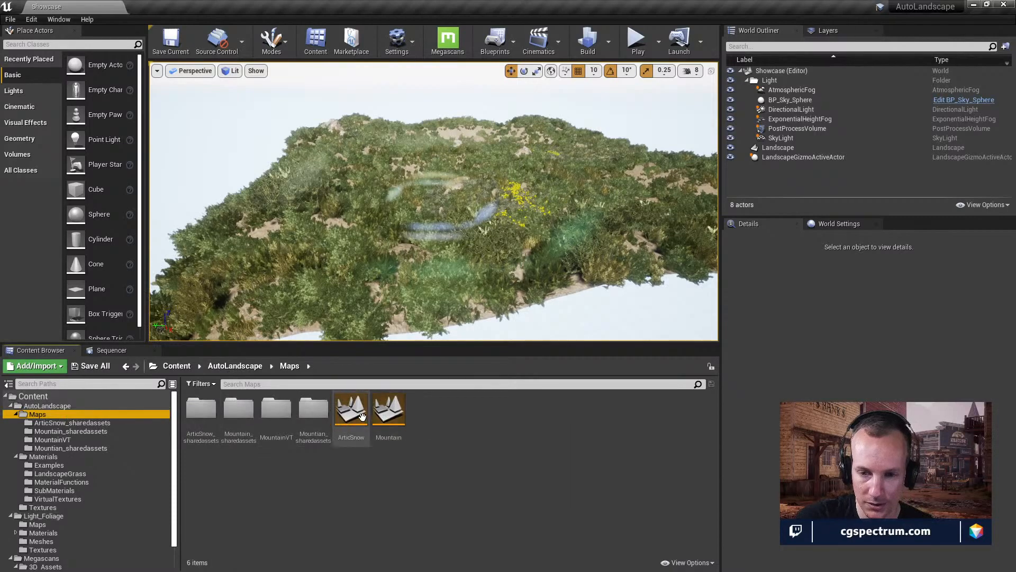
pyautogui.doubleClick(362, 417)
pyautogui.click(604, 388)
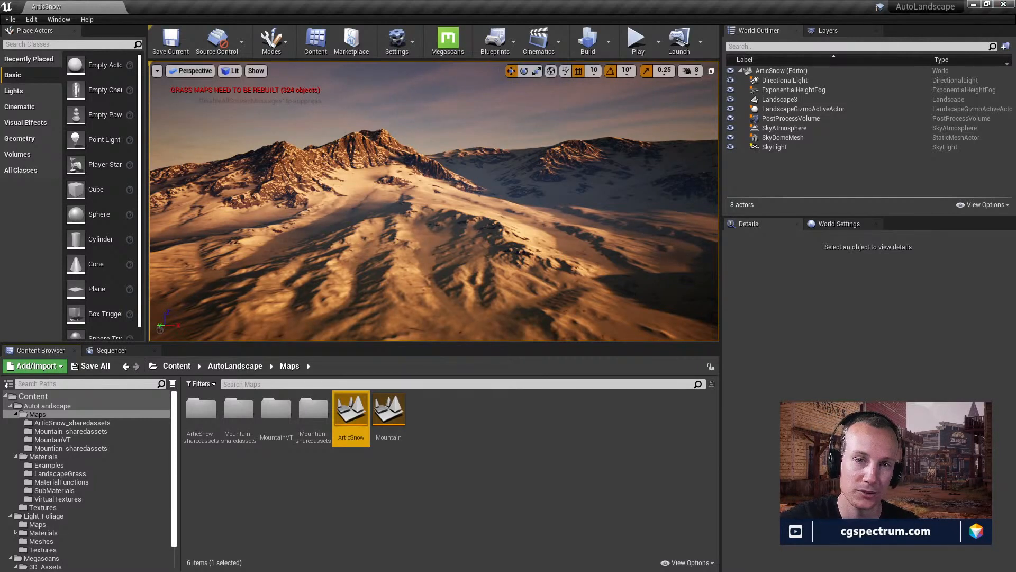
# - Search the plugins for "movie ren", enable the Movie Render Queue beta plugin and restart the editor
pyautogui.click(58, 19)
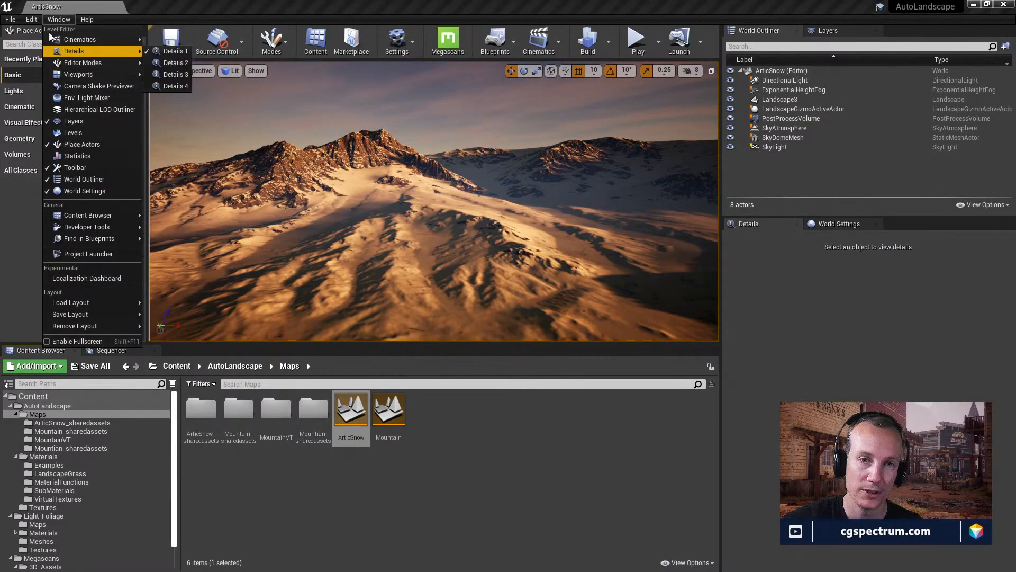
pyautogui.click(31, 19)
pyautogui.click(67, 181)
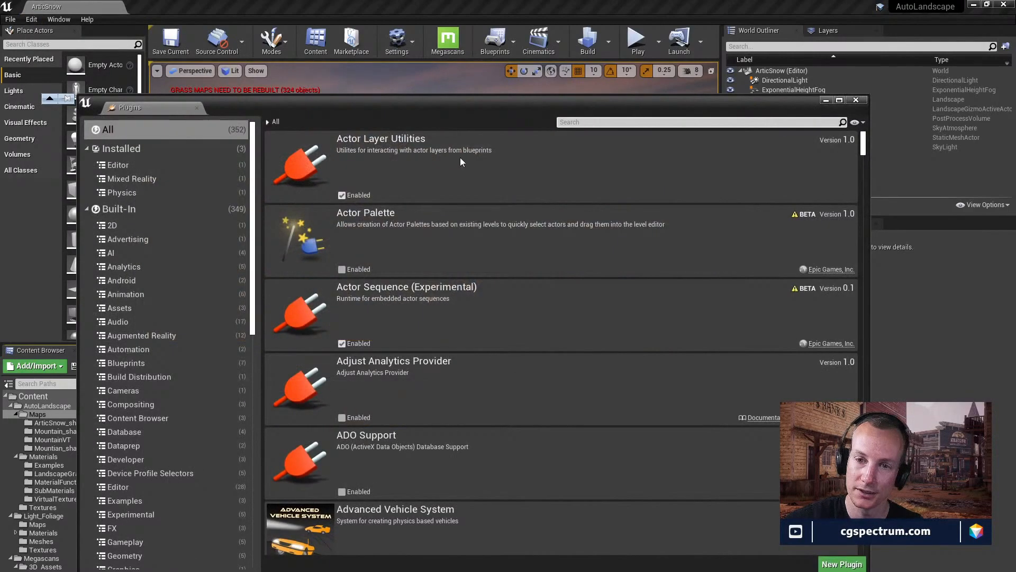
pyautogui.click(630, 122)
pyautogui.write('mo')
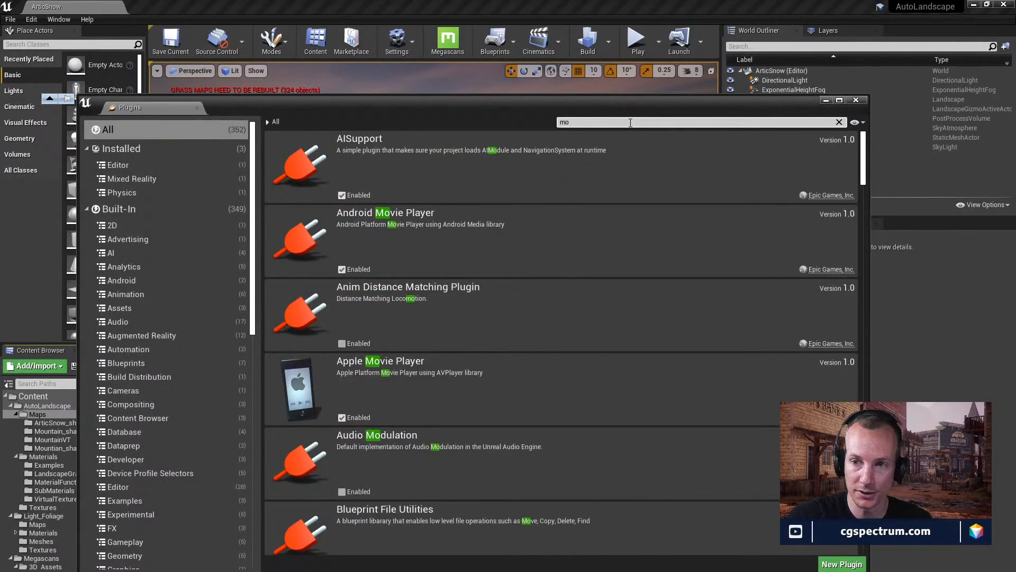
pyautogui.write('vie ren')
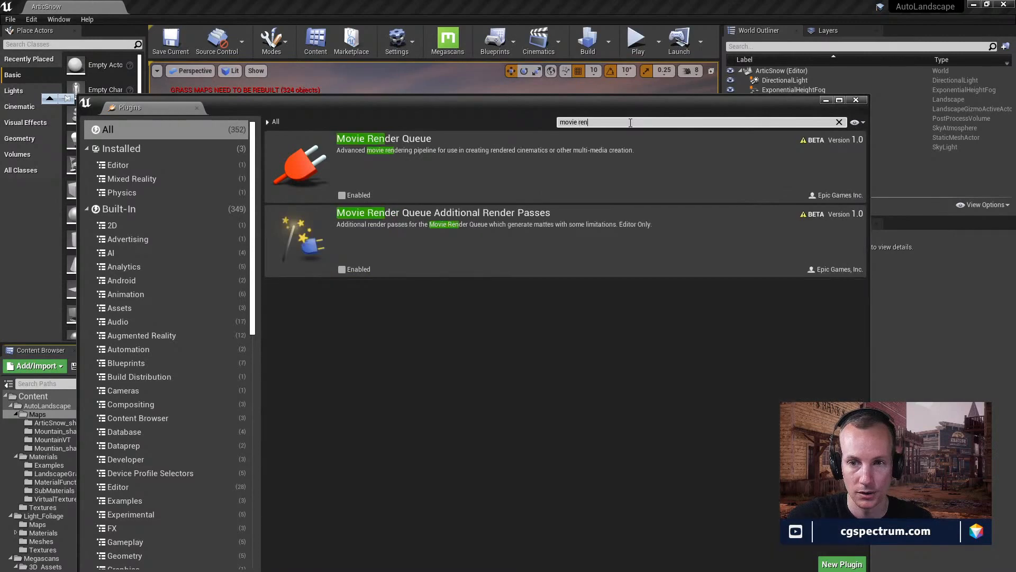
pyautogui.click(341, 195)
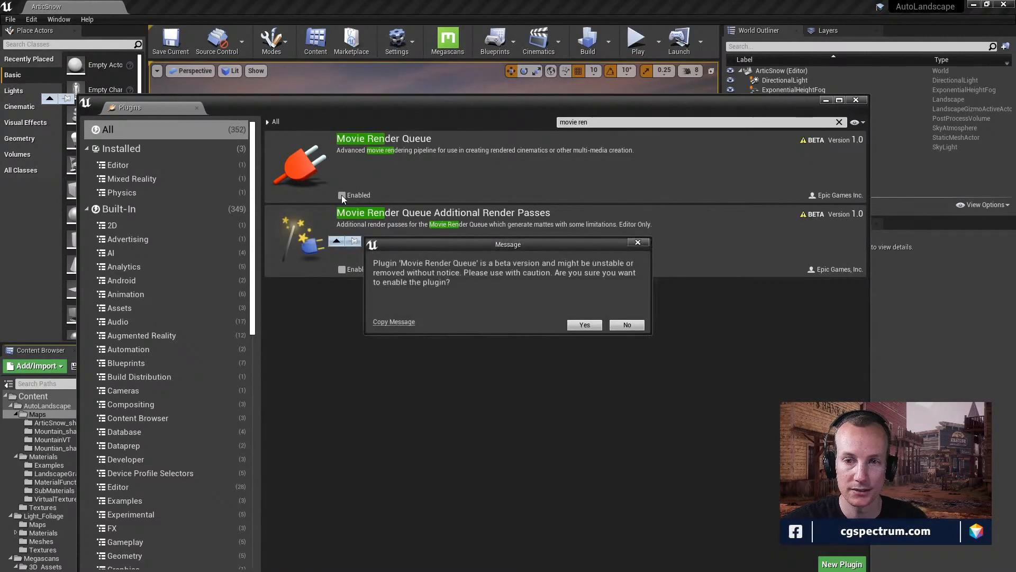
pyautogui.click(582, 325)
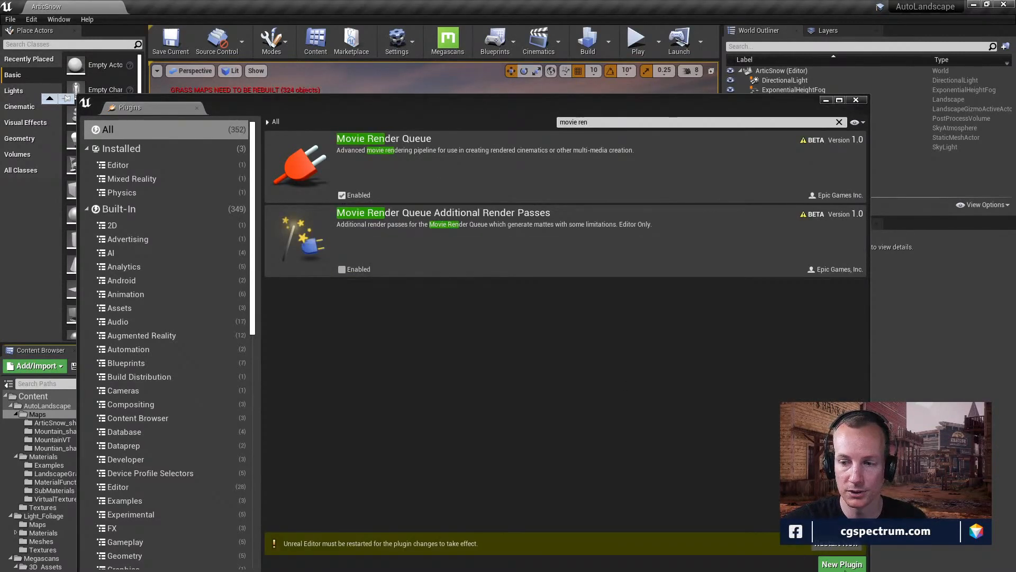
pyautogui.click(836, 546)
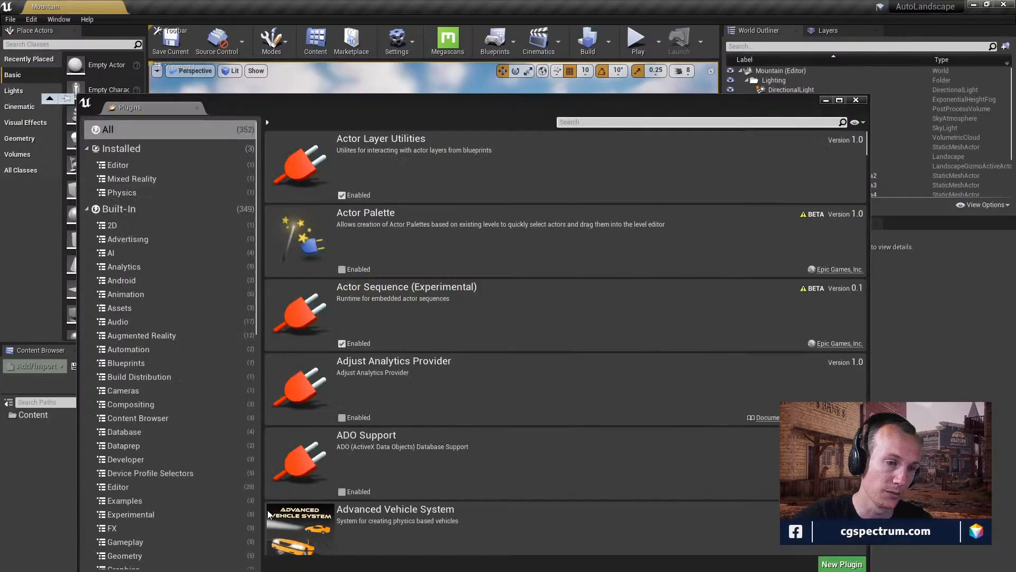
pyautogui.click(856, 100)
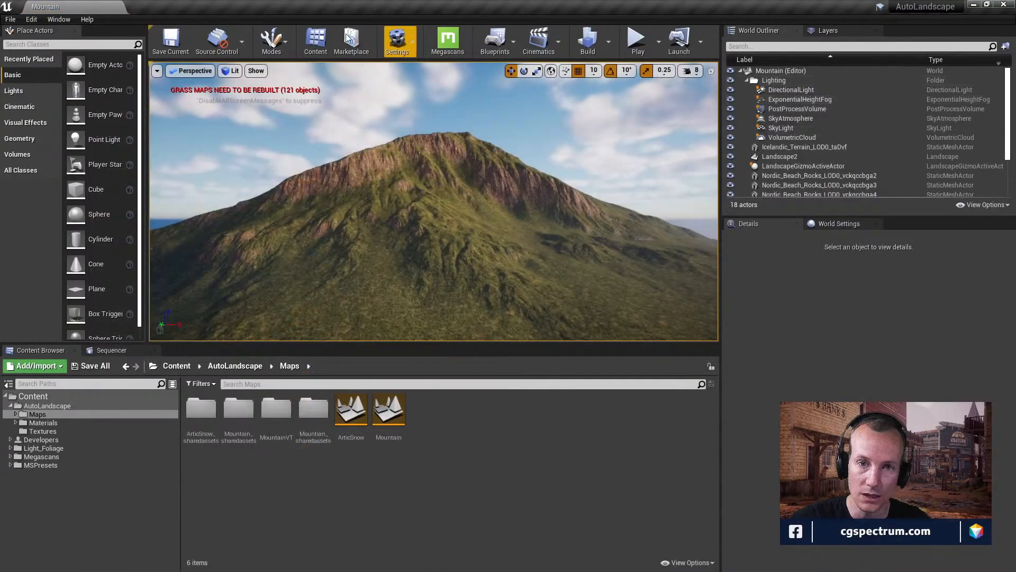
# - Open the Movie Render Queue, check which level sequences a new render job offers and move the window slightly lower
pyautogui.click(58, 20)
pyautogui.moveTo(78, 38)
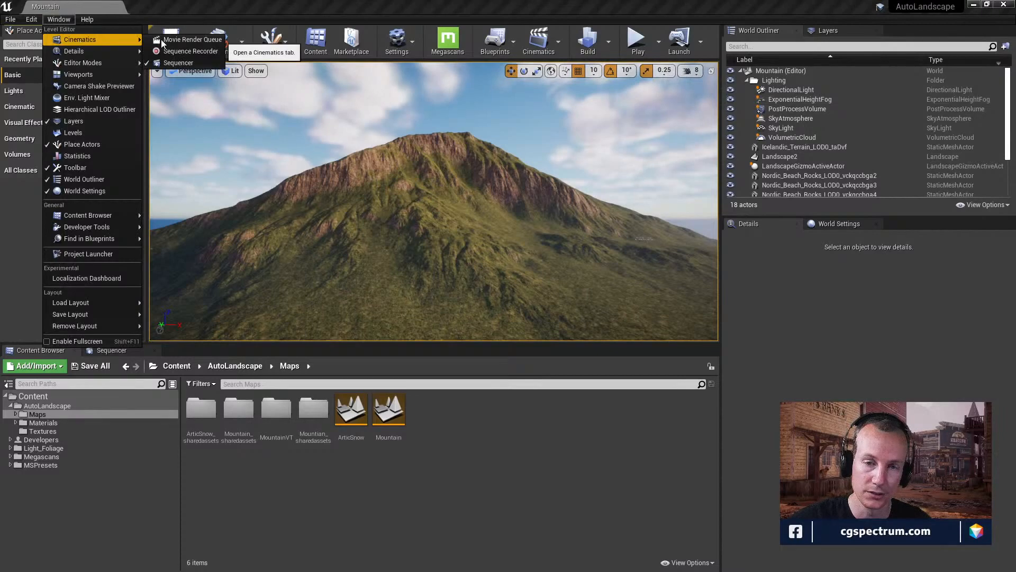
pyautogui.click(194, 42)
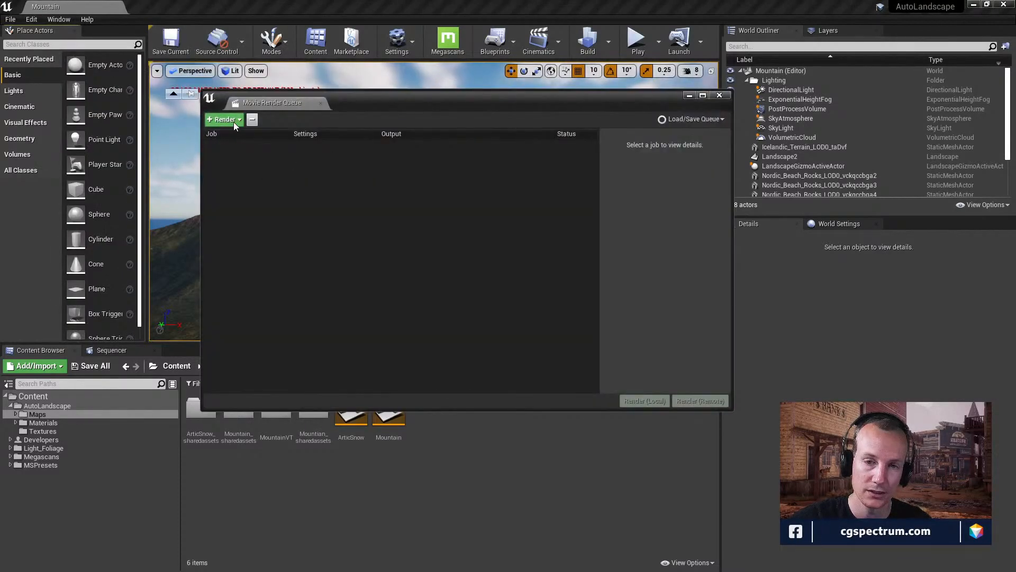
pyautogui.click(225, 119)
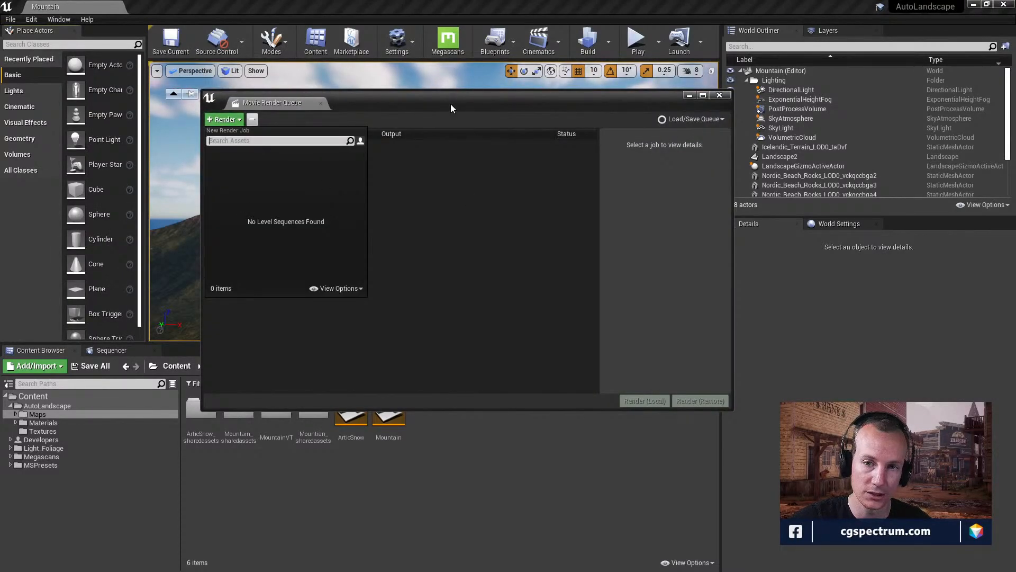
pyautogui.moveTo(450, 104); pyautogui.dragTo(440, 133)
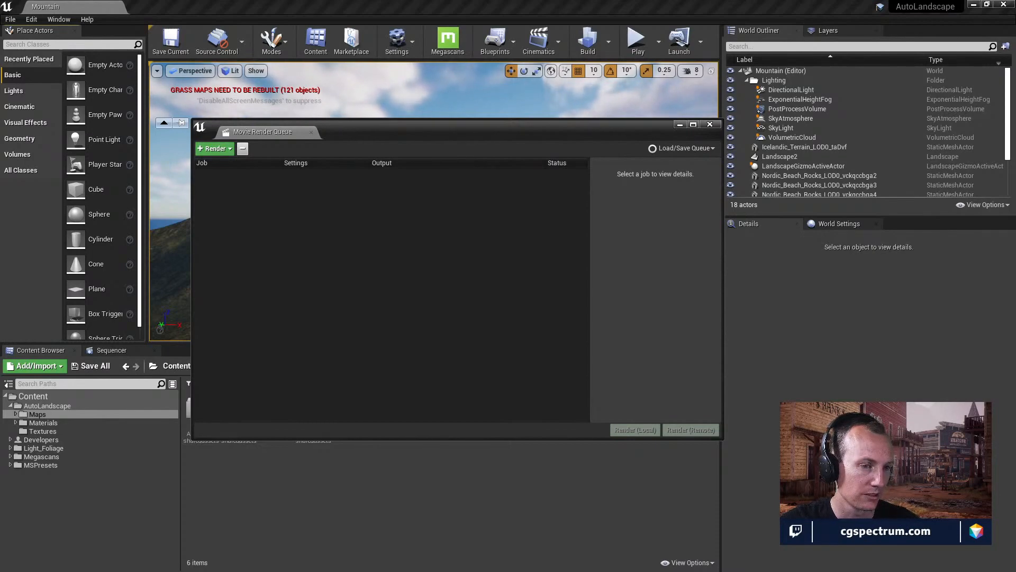
# - Bring the CG Spectrum Community Slack window over the editor and read the latest posts in #general_real-time3d
pyautogui.moveTo(0, 205); pyautogui.dragTo(591, 121)
pyautogui.scroll(-10, 302, 350)
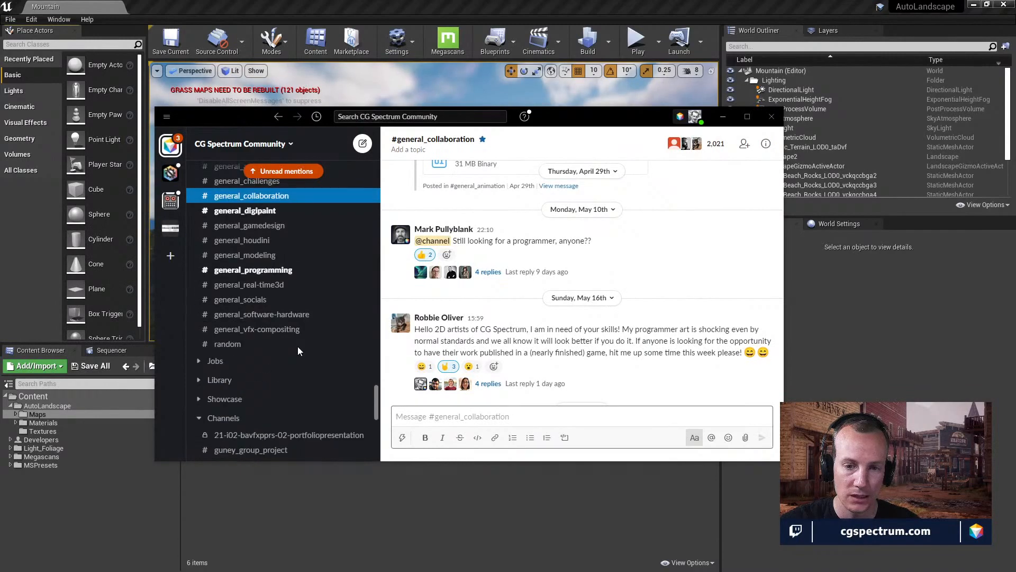
pyautogui.scroll(3, 281, 313)
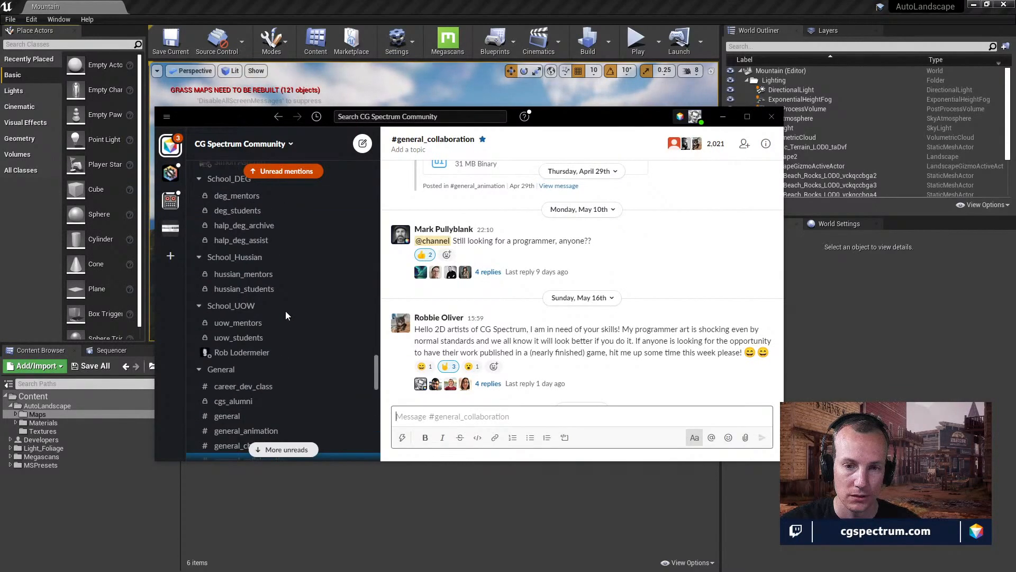
pyautogui.scroll(-3, 285, 311)
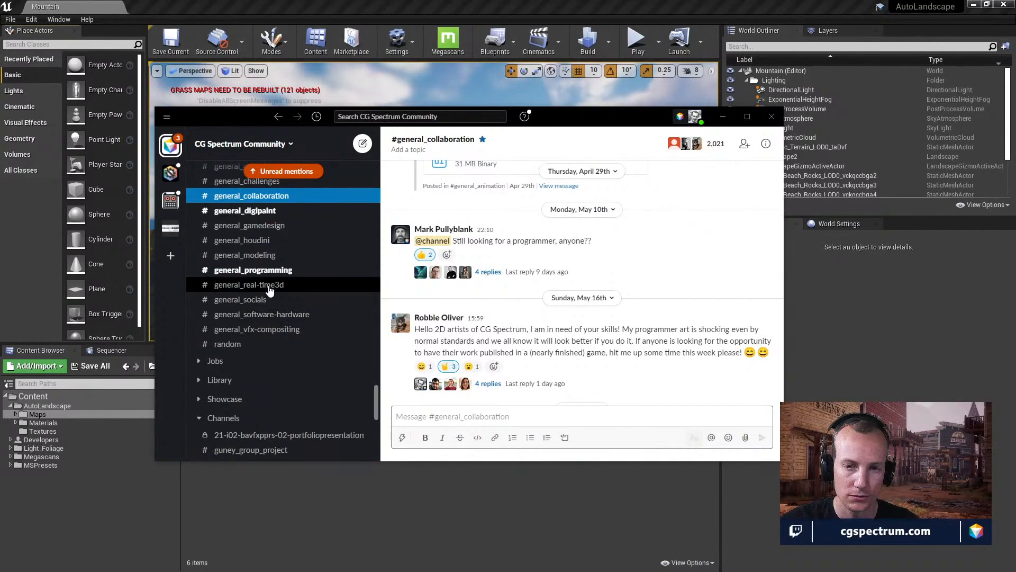
pyautogui.click(281, 285)
pyautogui.scroll(-10, 555, 297)
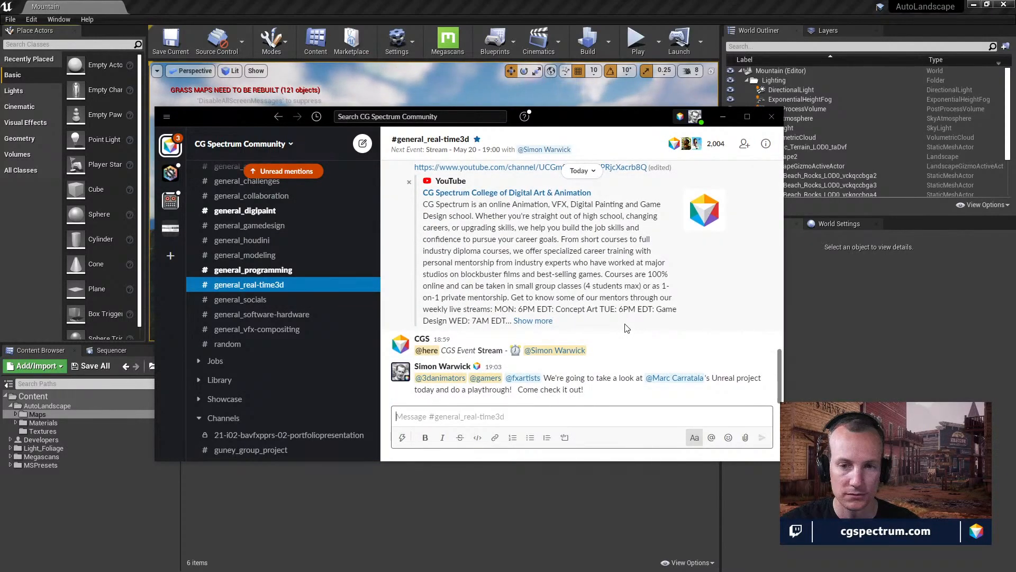
# - Look through the recent posts in #general_gamedesign and return to #general_real-time3d
pyautogui.click(264, 228)
pyautogui.scroll(10, 614, 307)
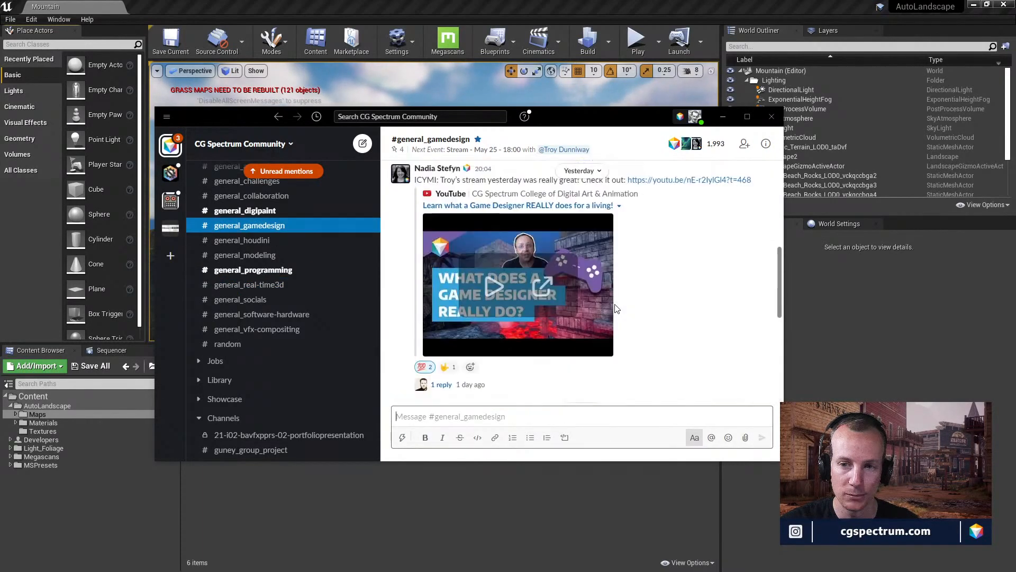
pyautogui.scroll(4, 616, 309)
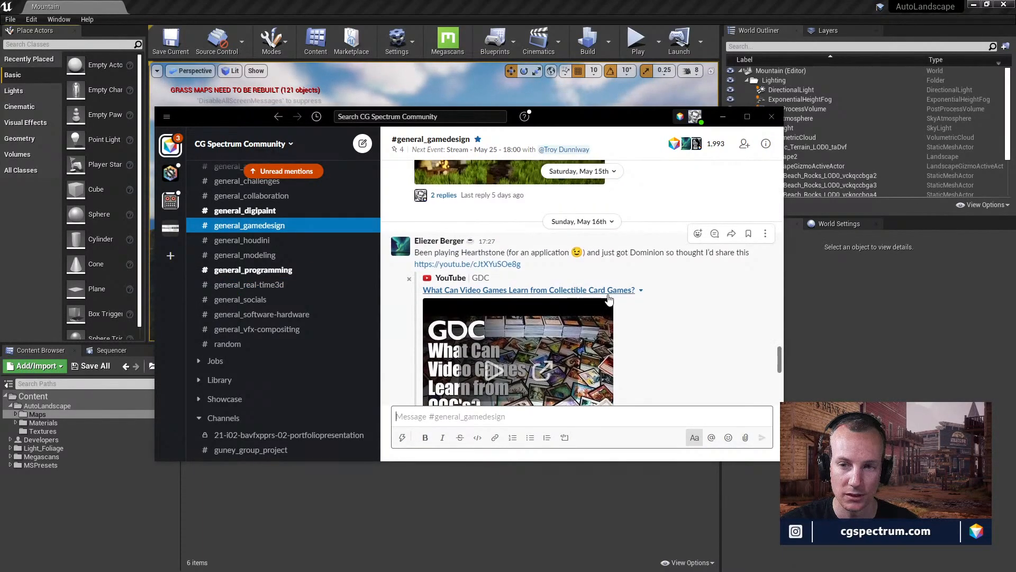
pyautogui.scroll(-7, 611, 303)
pyautogui.scroll(-5, 608, 300)
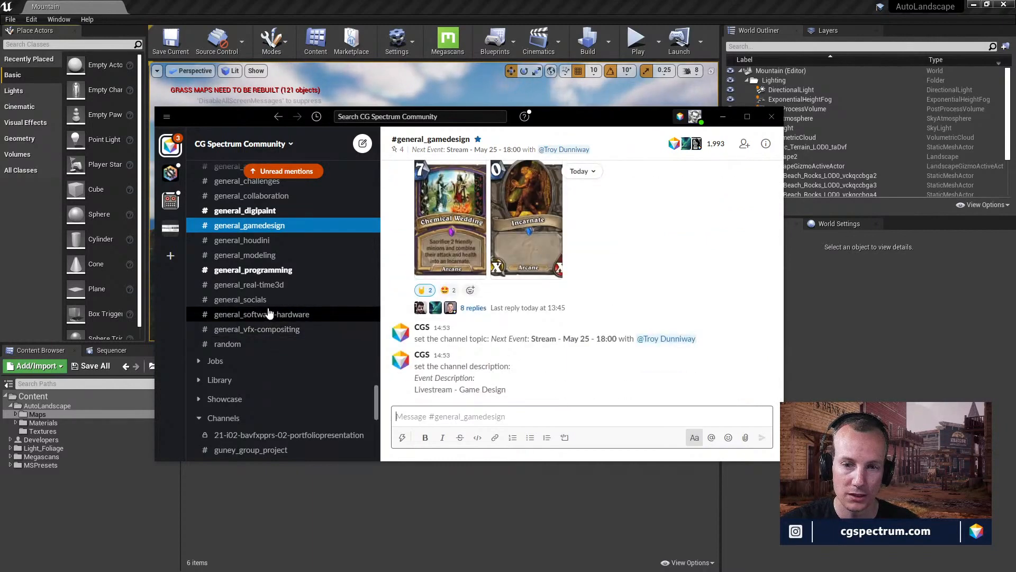
pyautogui.click(271, 285)
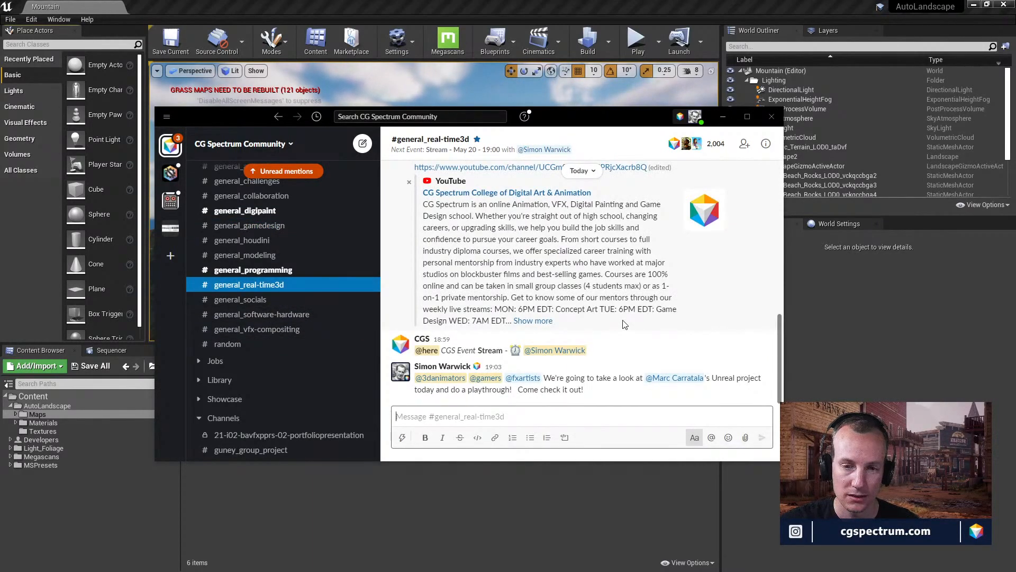